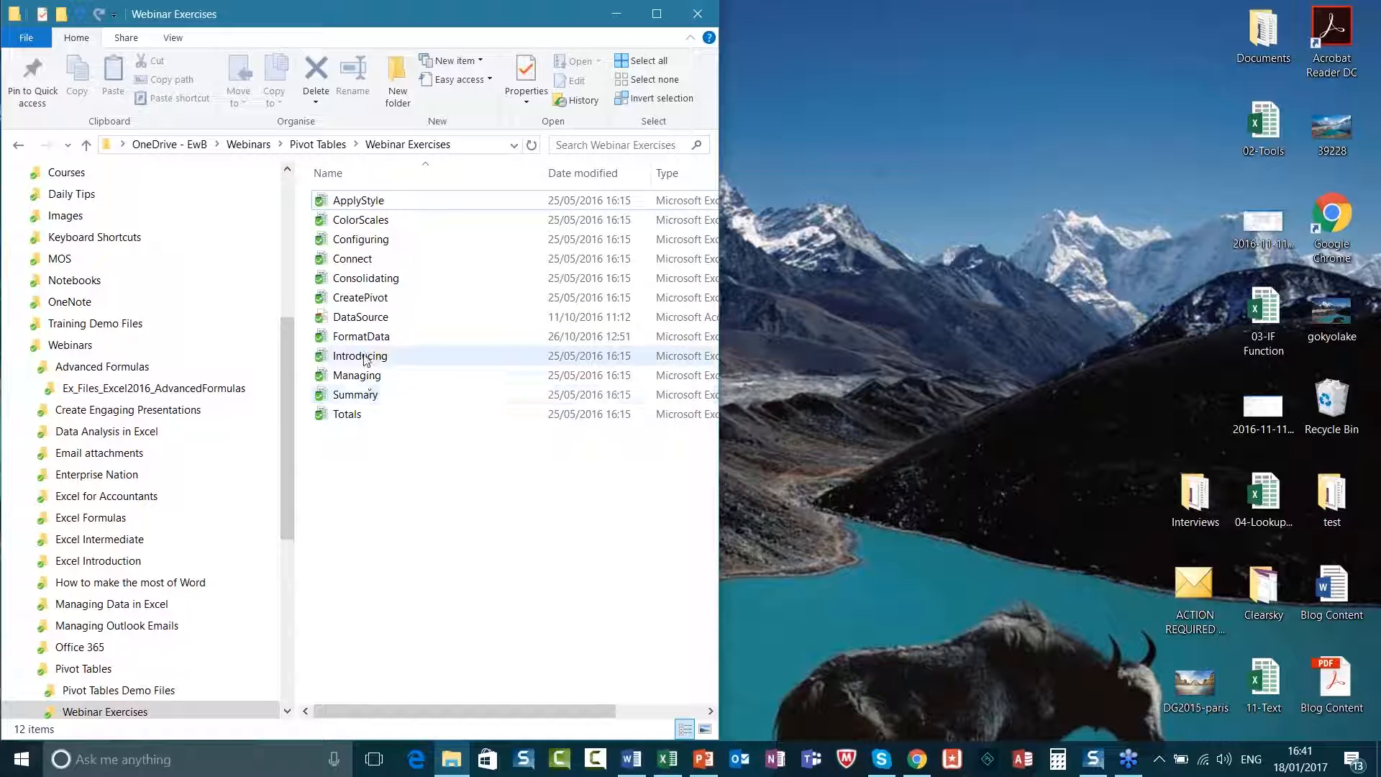
- Open the Introducing workbook from the Webinar Exercises folder and look at the sales values in its PivotTable
{"action": "mouse_move", "coordinate": [386, 365]}
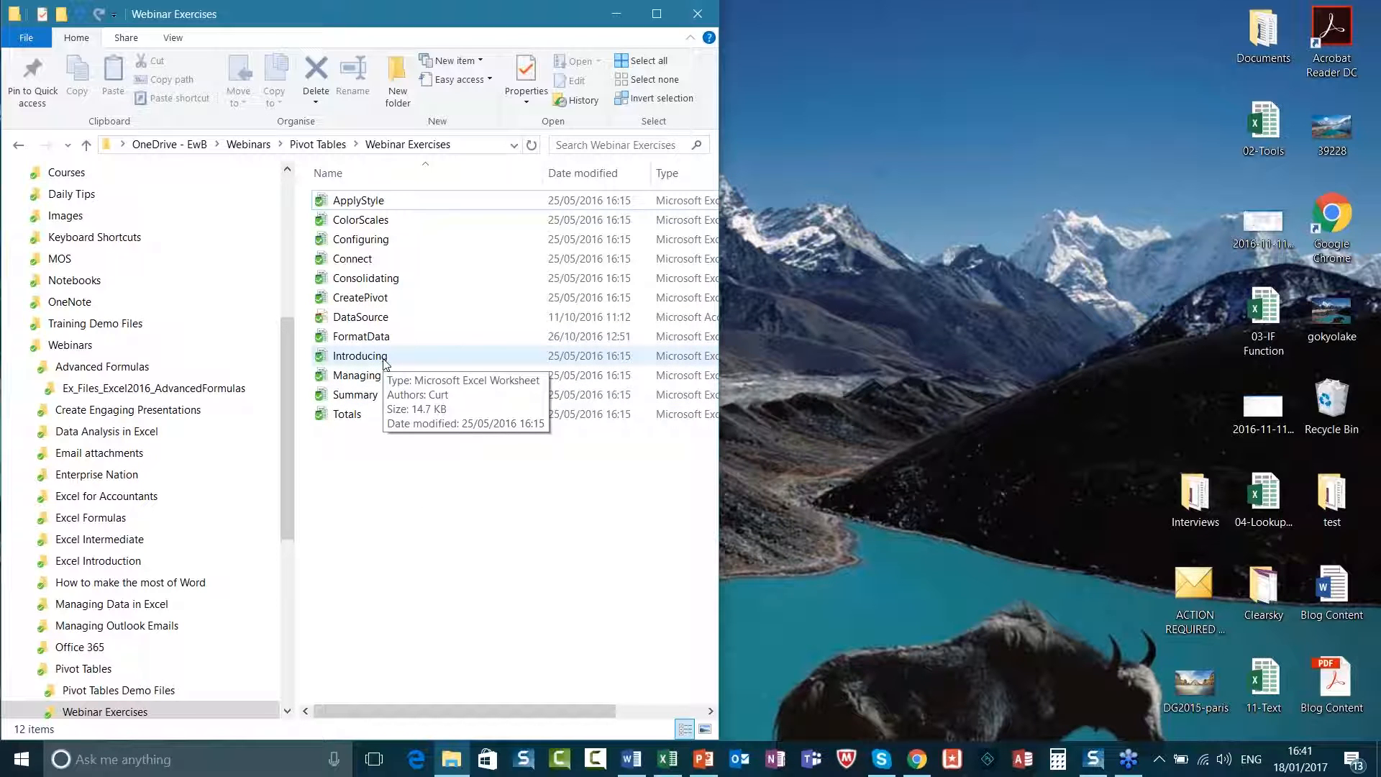
{"action": "left_click", "coordinate": [426, 360]}
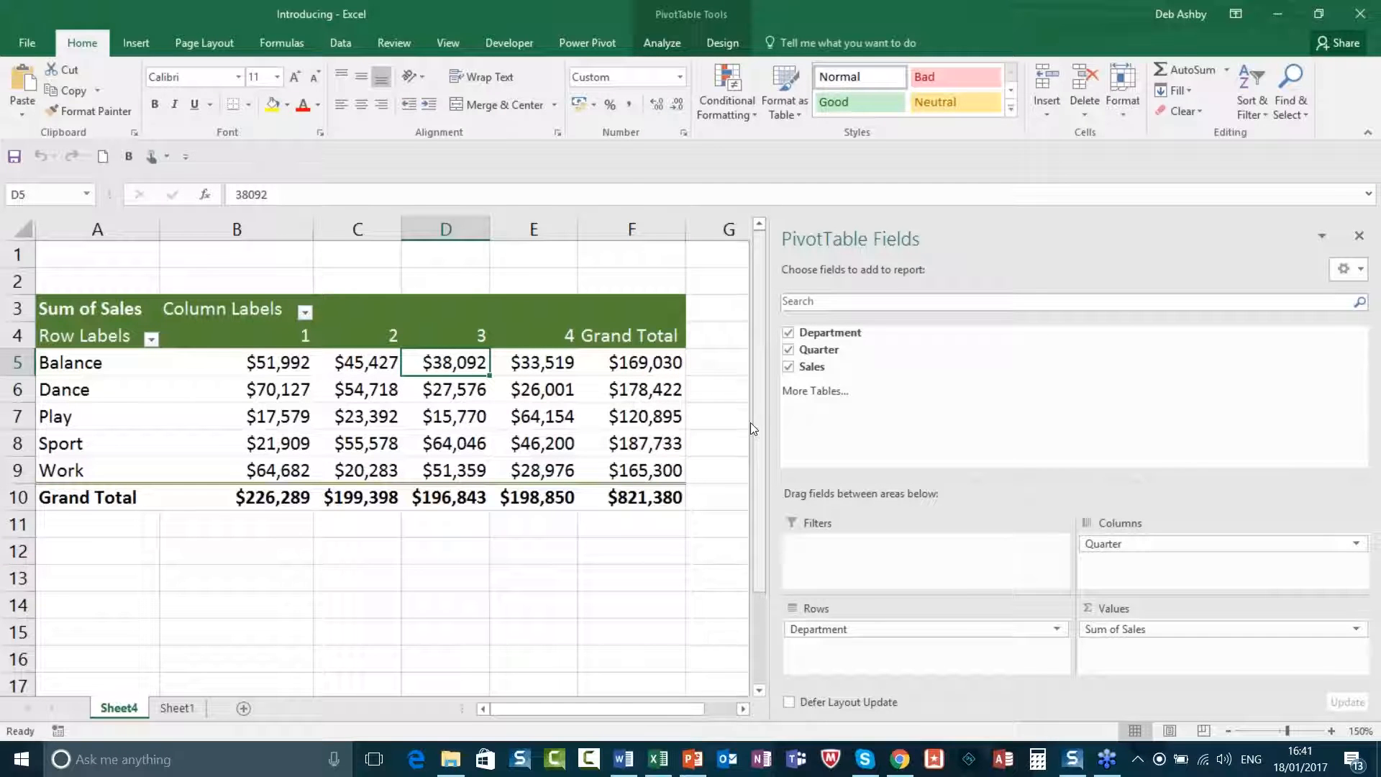
{"action": "left_click", "coordinate": [548, 411]}
{"action": "mouse_move", "coordinate": [436, 399]}
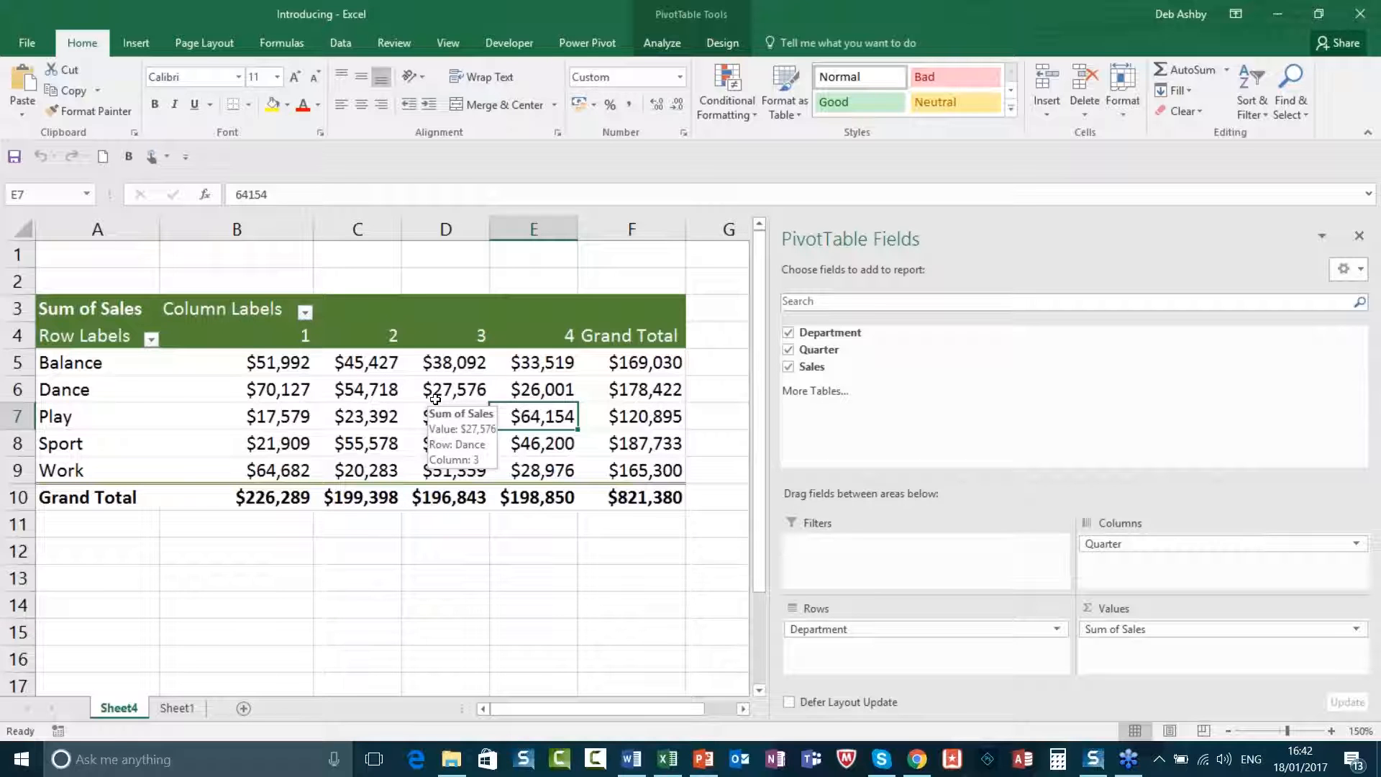
{"action": "left_click", "coordinate": [370, 389]}
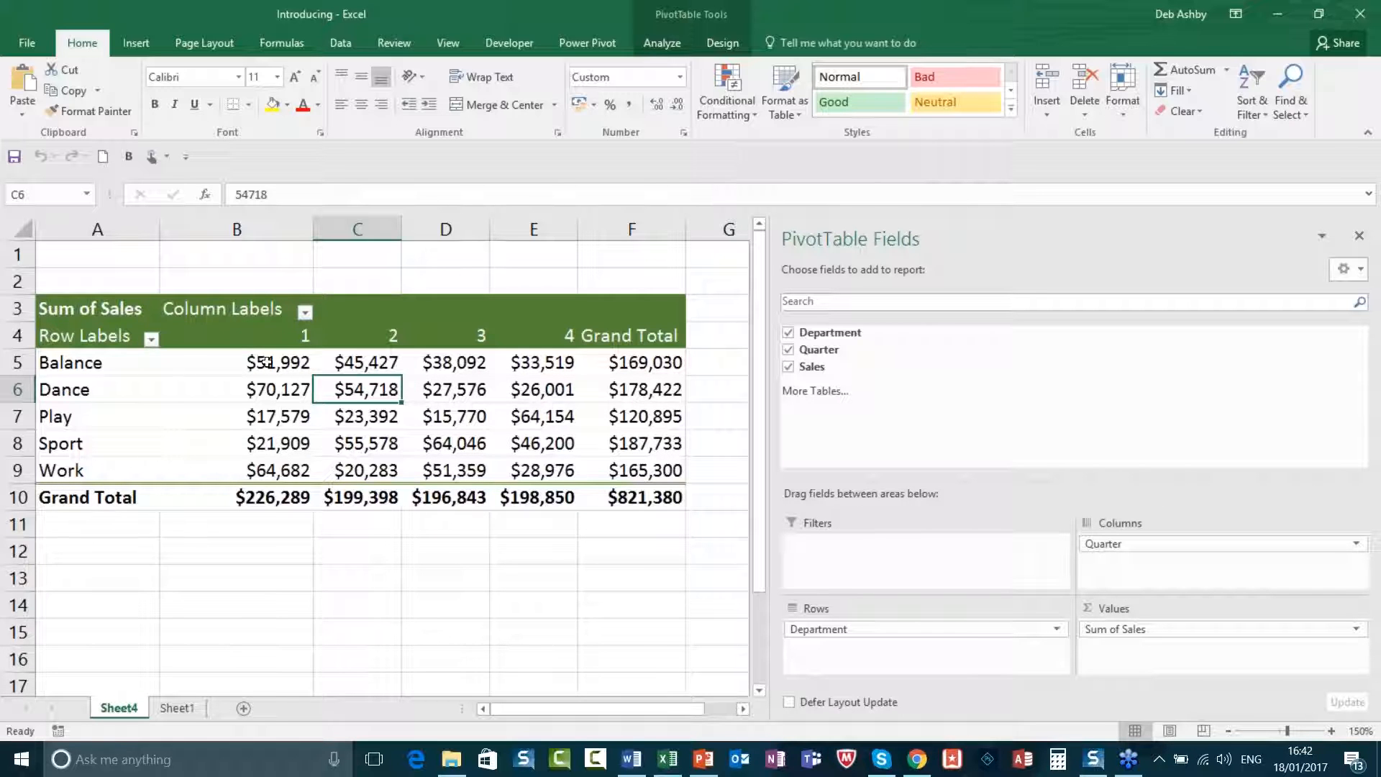
- Examine the PivotTable's quarter column labels, department row labels and summed sales values, comparing them with the field layout
{"action": "left_click", "coordinate": [273, 338]}
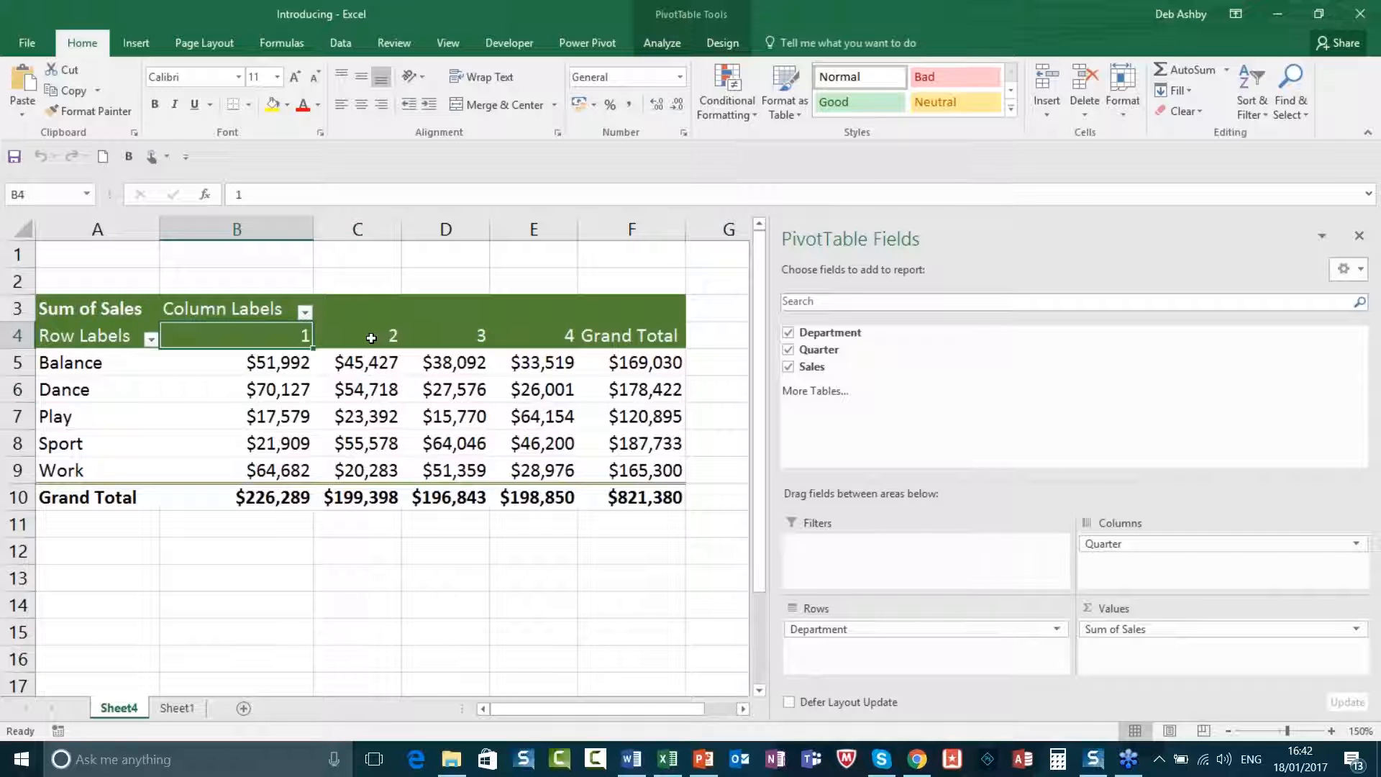
{"action": "left_click", "coordinate": [372, 338]}
{"action": "left_click", "coordinate": [468, 337]}
{"action": "left_click", "coordinate": [534, 338]}
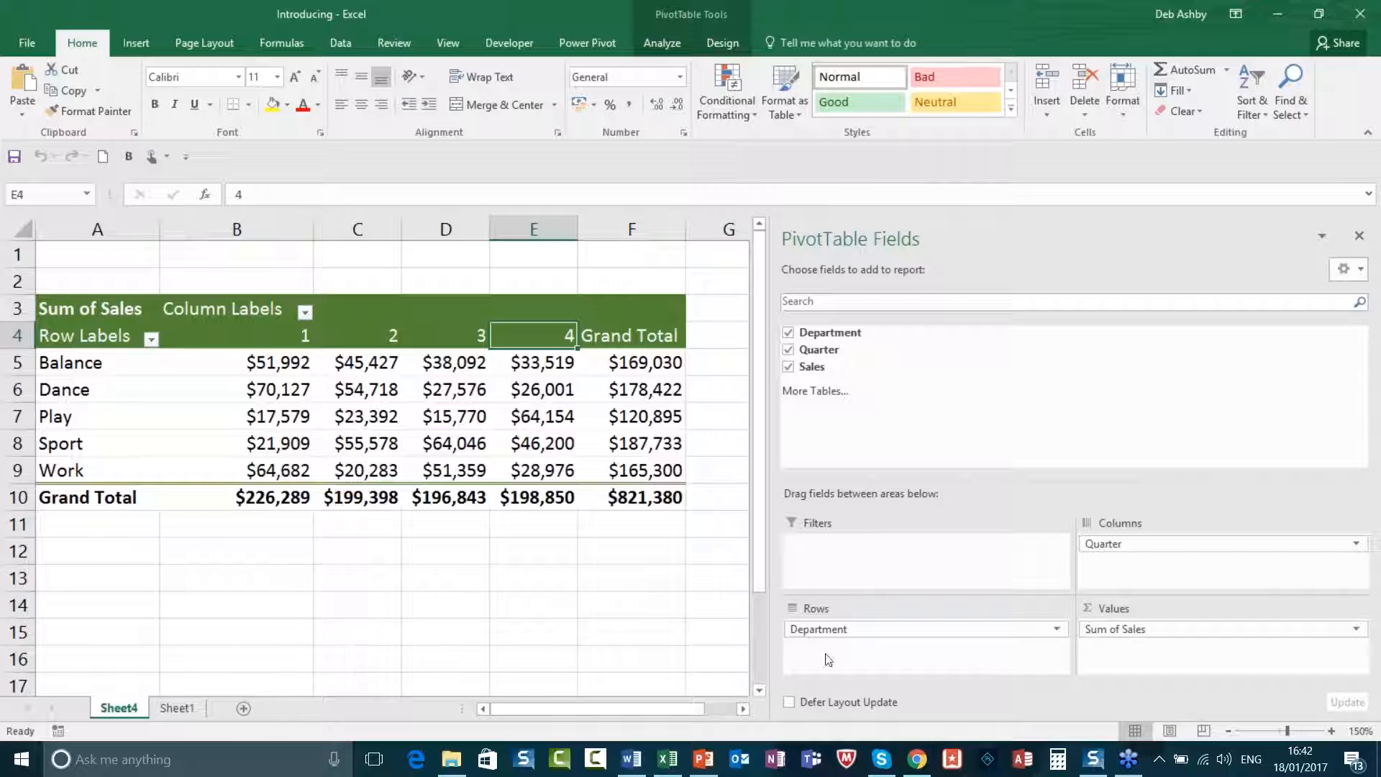
{"action": "left_click", "coordinate": [118, 366]}
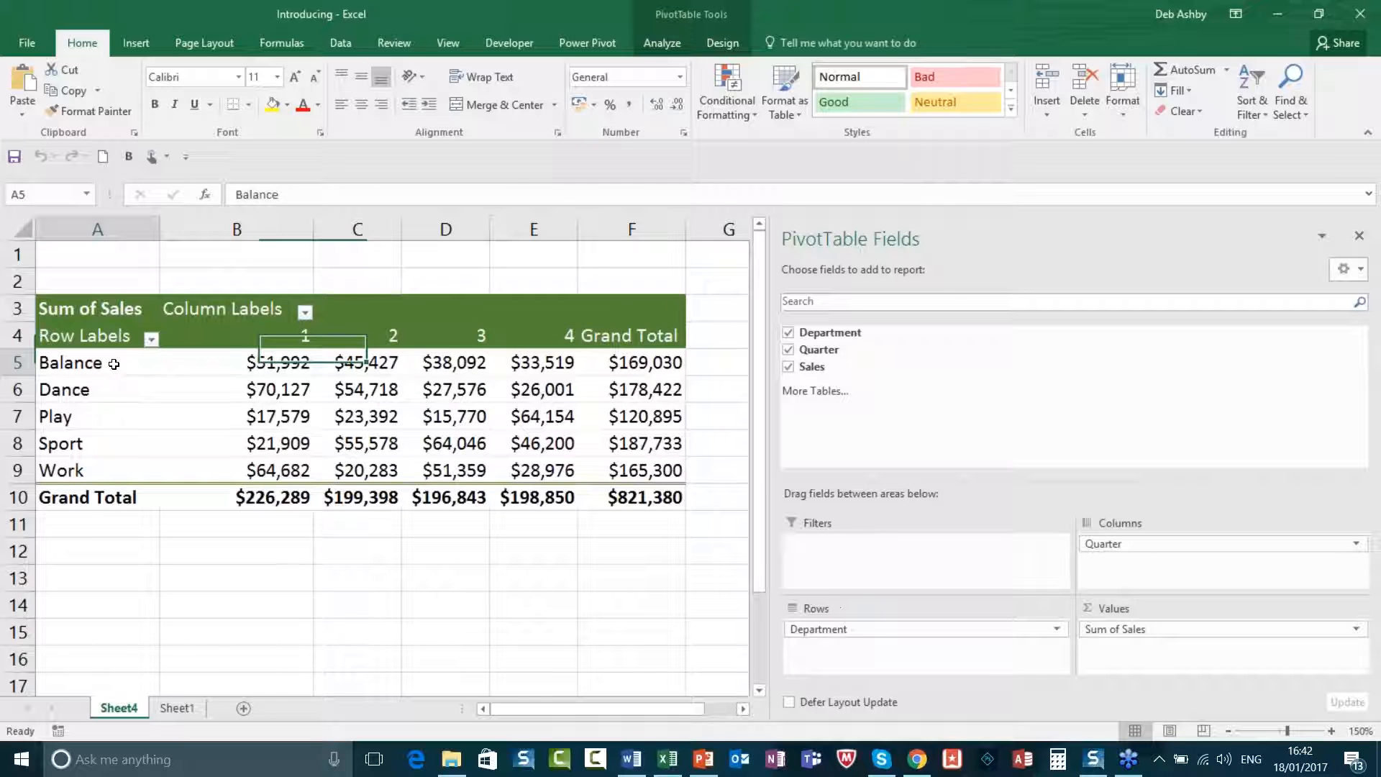
{"action": "left_click", "coordinate": [104, 390]}
{"action": "left_click", "coordinate": [99, 419]}
{"action": "left_click", "coordinate": [100, 444]}
{"action": "left_click", "coordinate": [99, 472]}
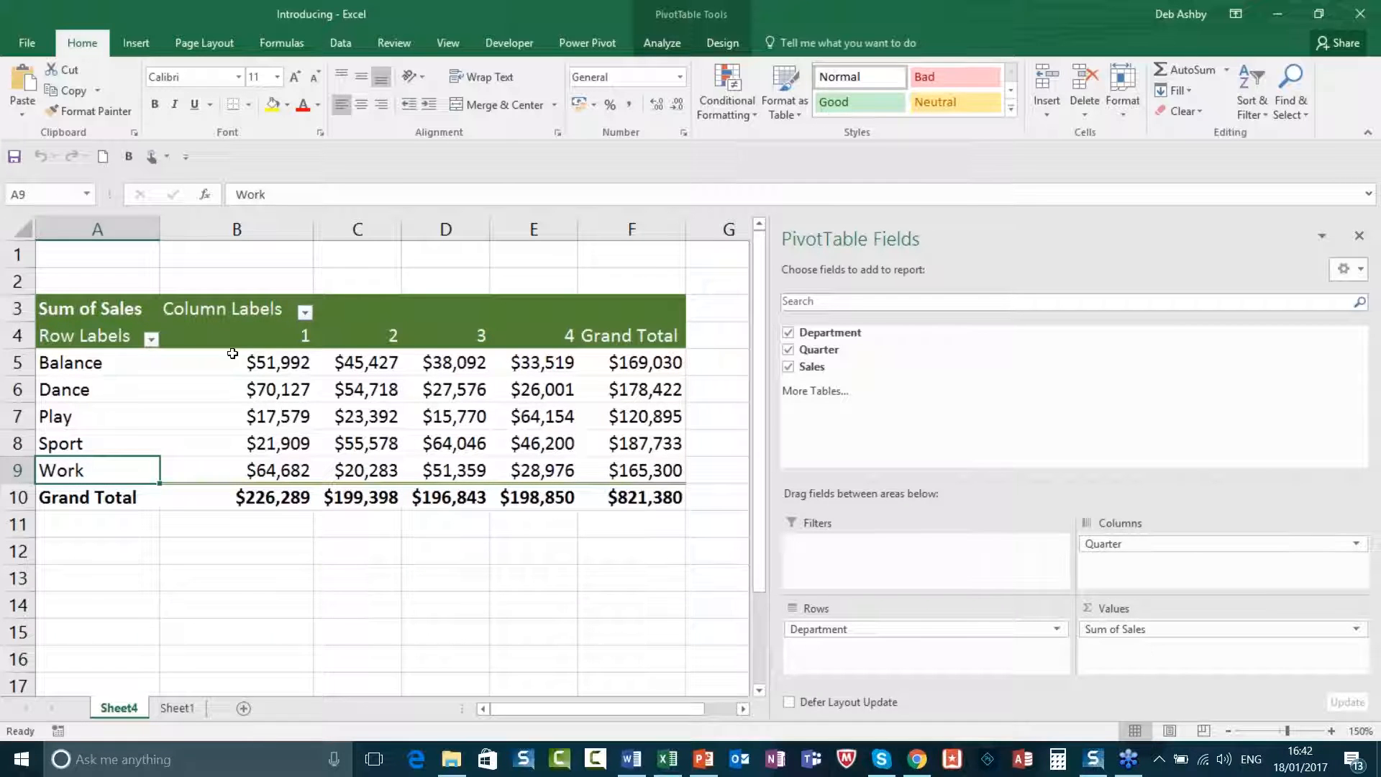
{"action": "left_click_drag", "start_coordinate": [231, 352], "coordinate": [636, 478]}
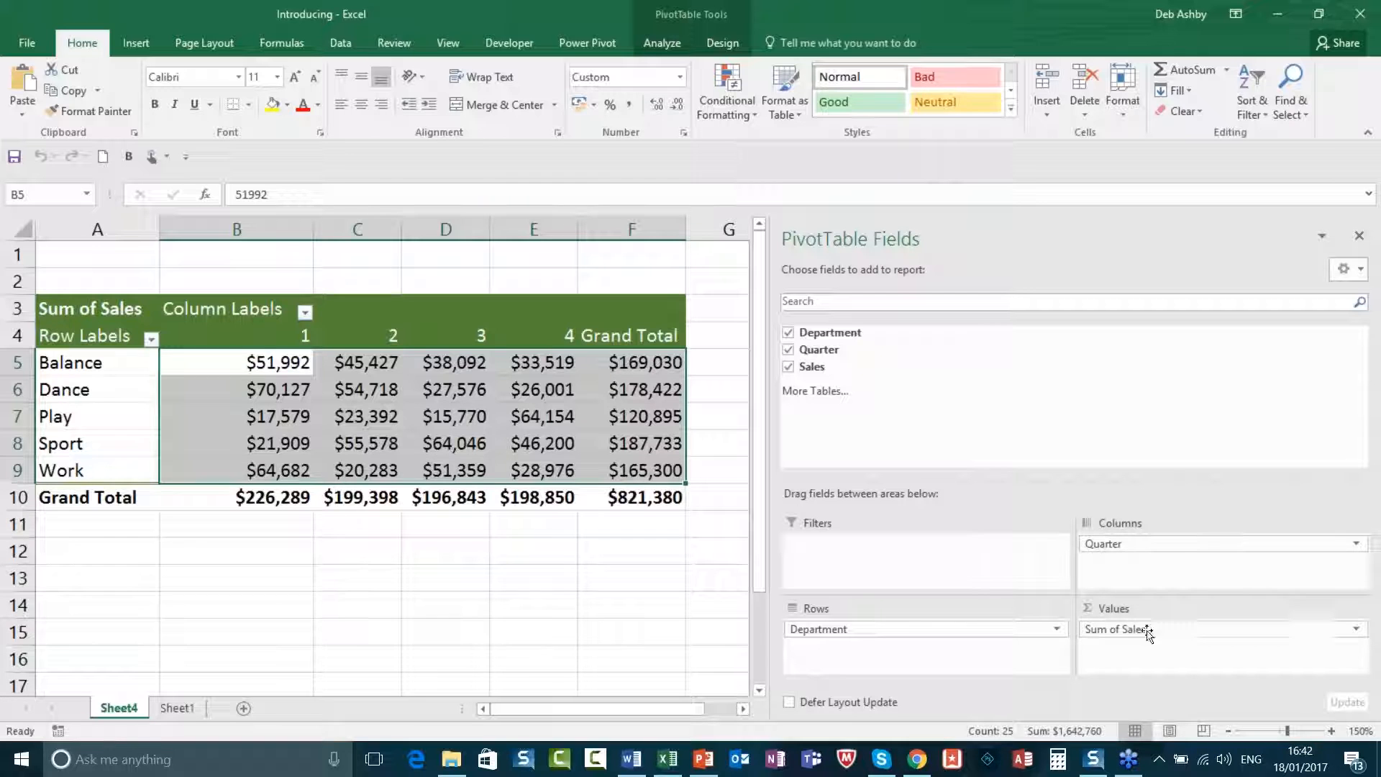
- Move the Quarter field from the PivotTable's columns area to its rows area, below Department
{"action": "left_click", "coordinate": [1134, 541]}
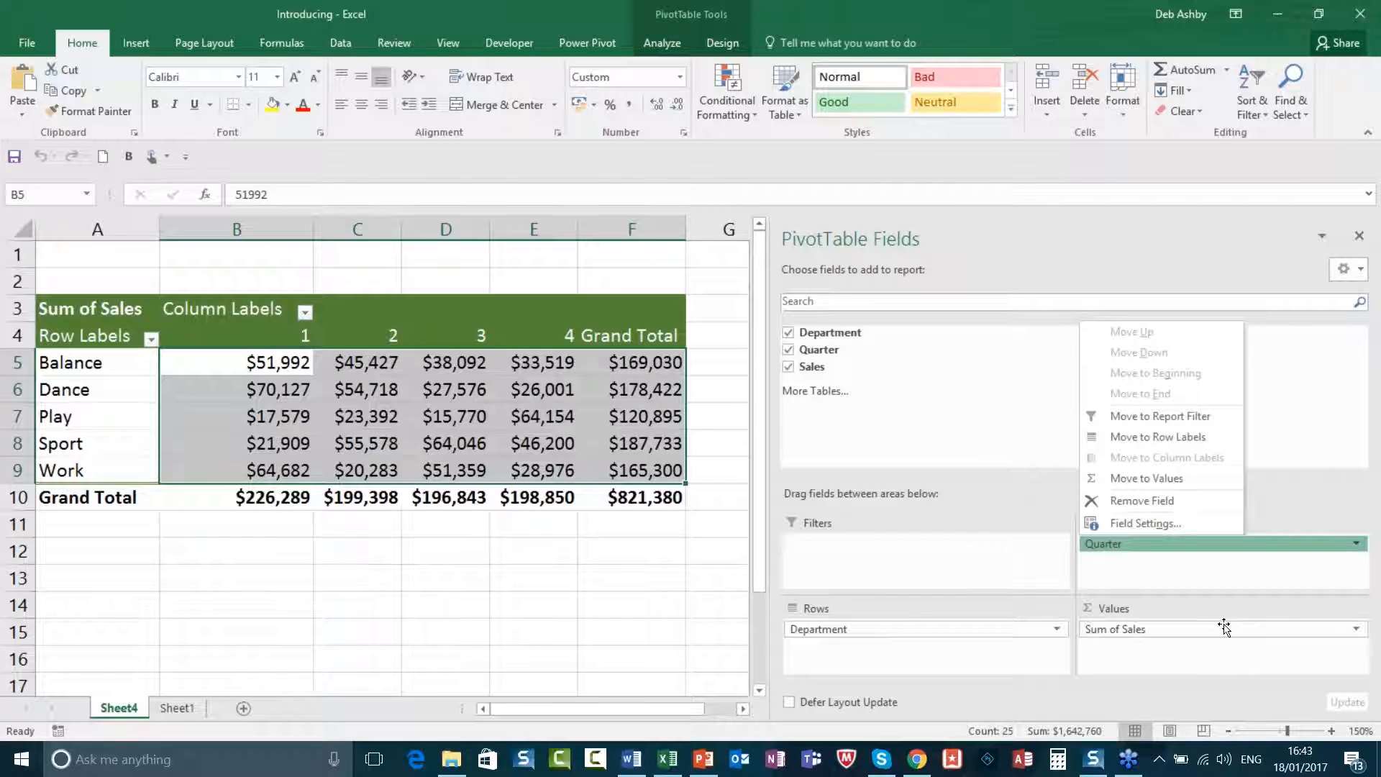
{"action": "left_click", "coordinate": [1266, 545]}
{"action": "left_click_drag", "start_coordinate": [1261, 546], "coordinate": [927, 662]}
{"action": "left_click", "coordinate": [466, 573]}
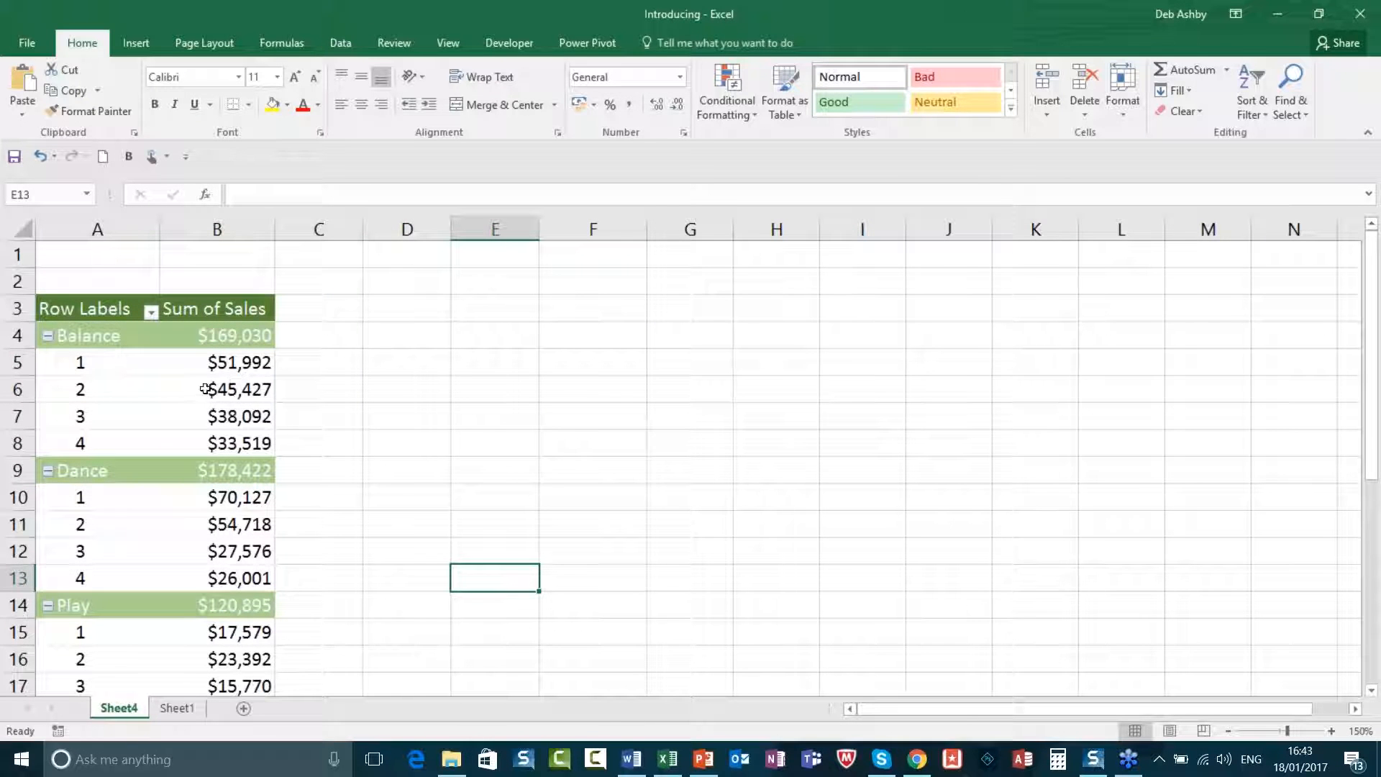
{"action": "left_click", "coordinate": [158, 389]}
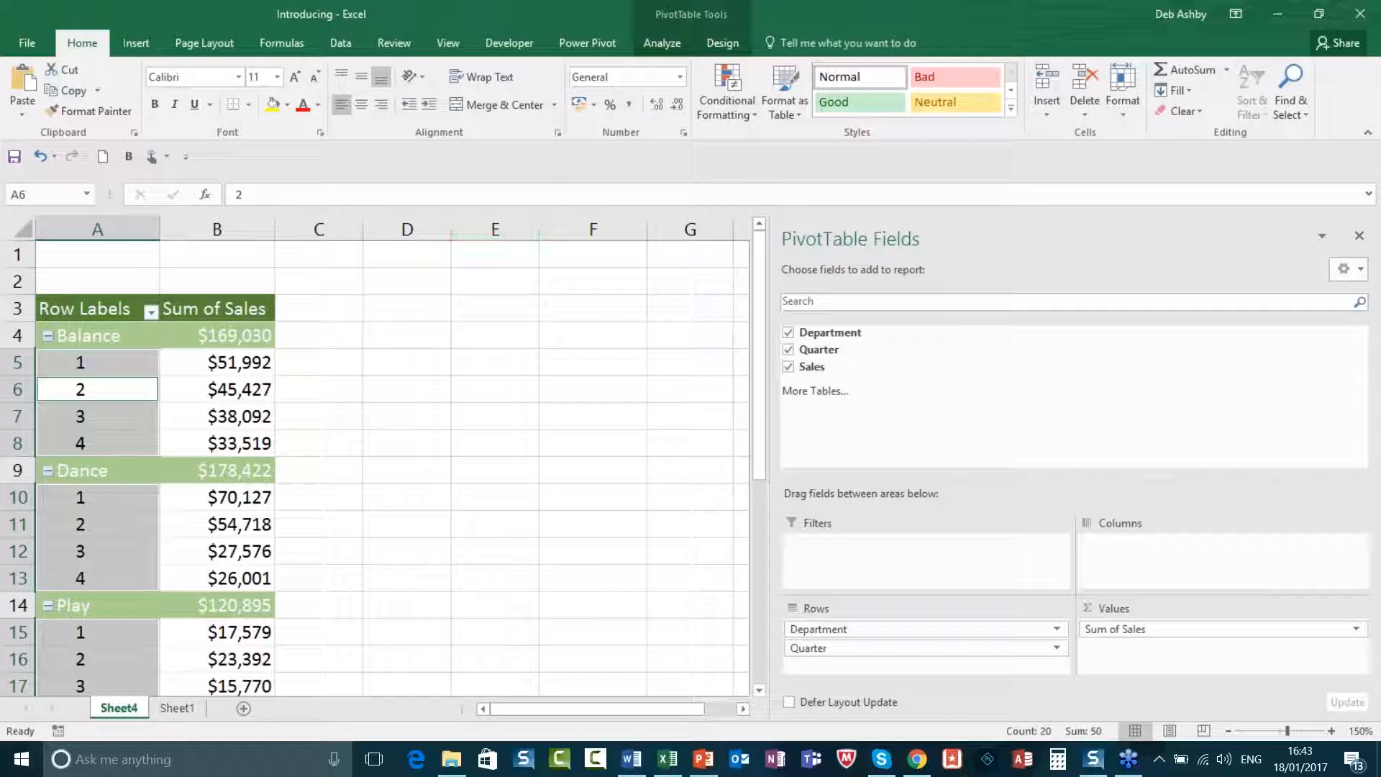
- Close the Introducing workbook without saving its changes and open the FormatData workbook in a maximized window
{"action": "left_click", "coordinate": [1360, 15]}
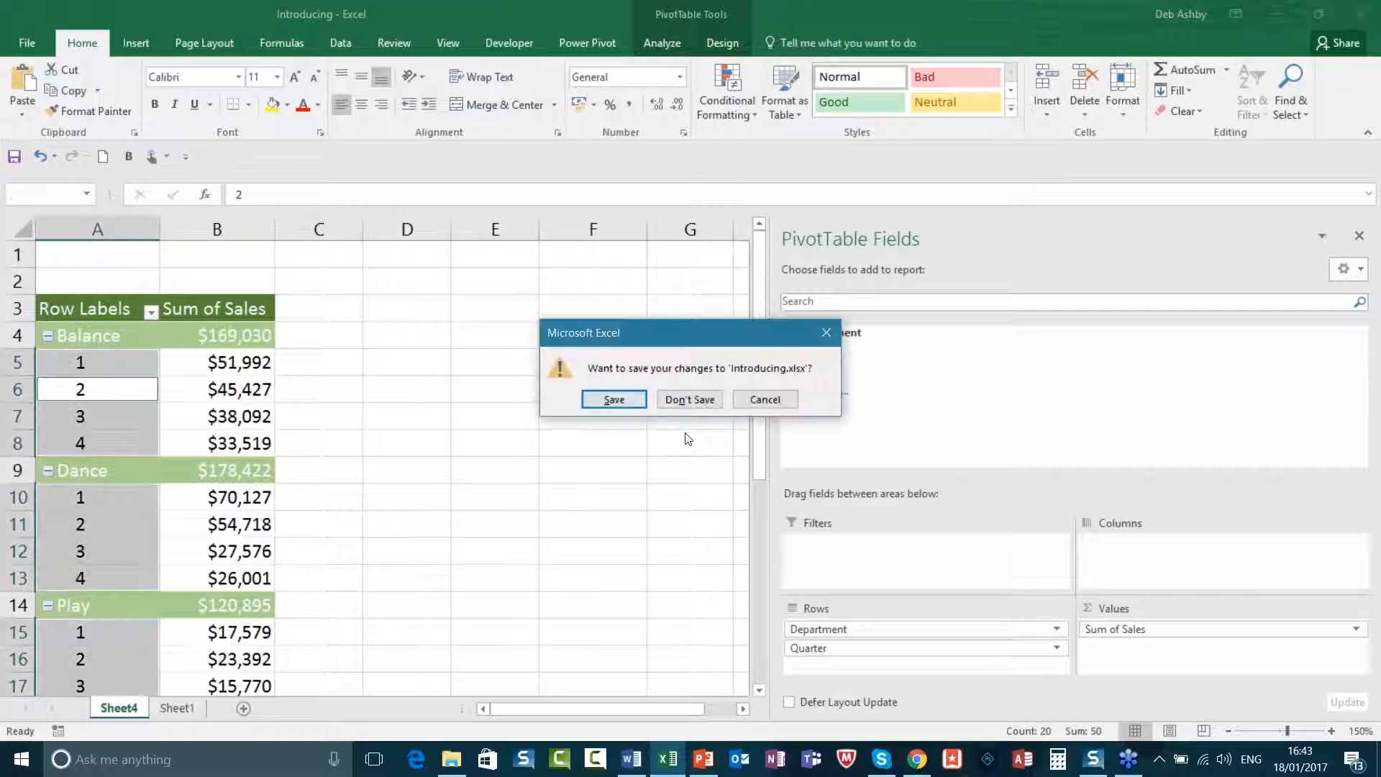
{"action": "left_click", "coordinate": [689, 400]}
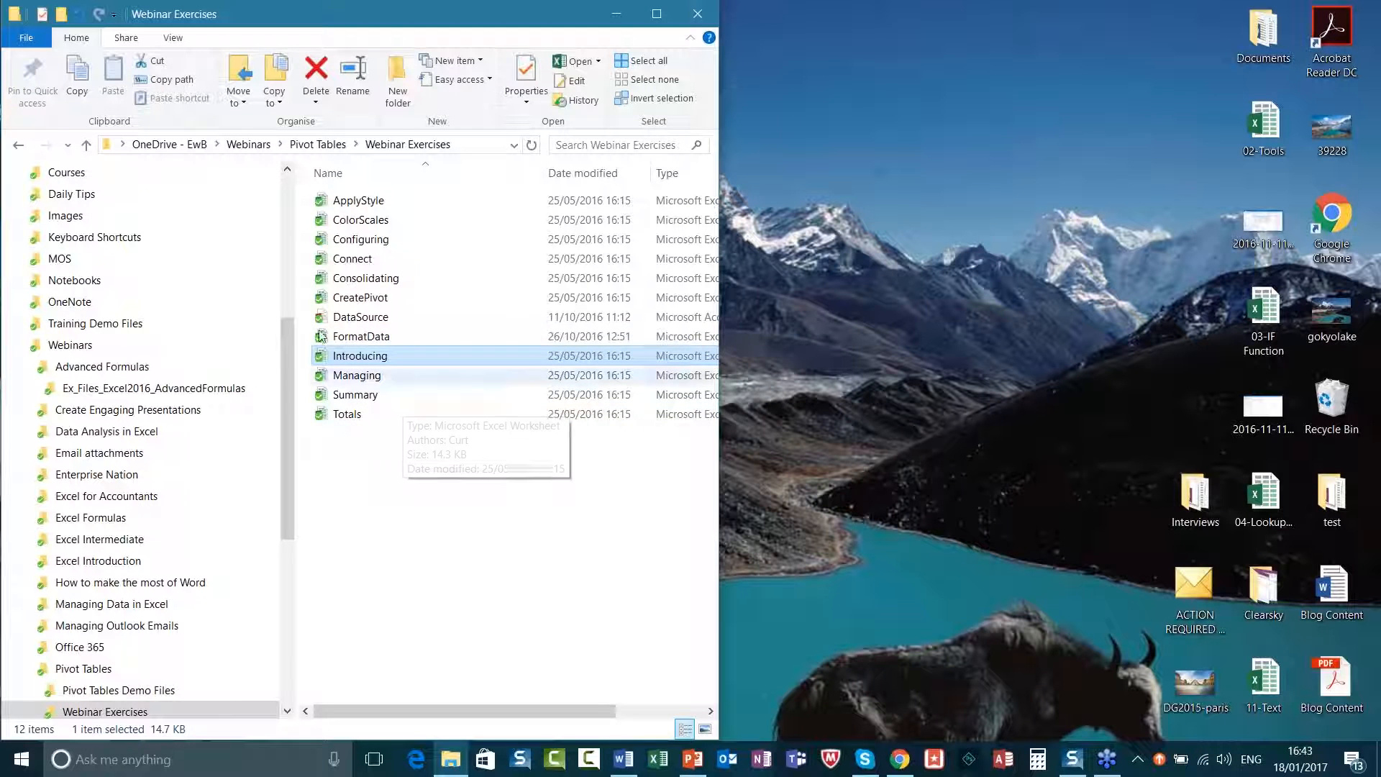
{"action": "double_click", "coordinate": [360, 338]}
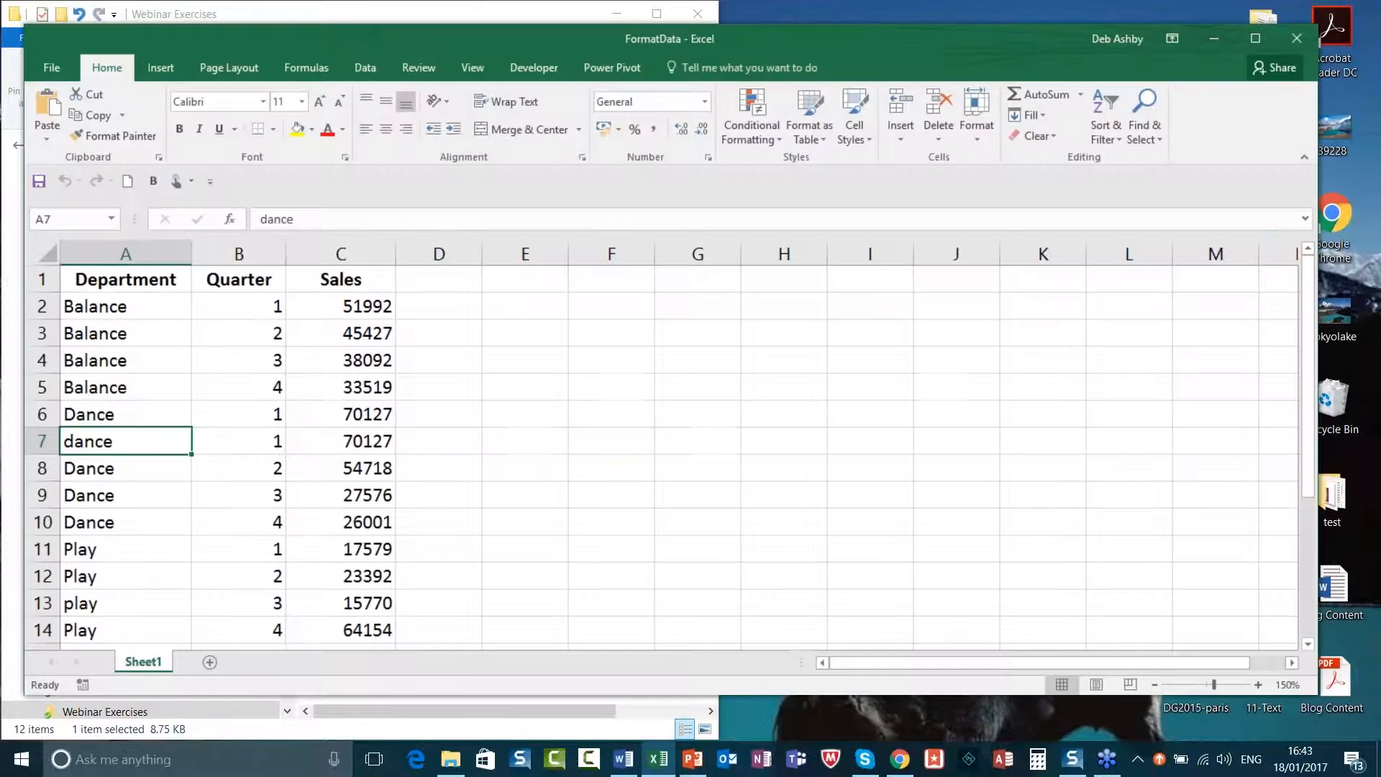
{"action": "left_click", "coordinate": [1256, 40]}
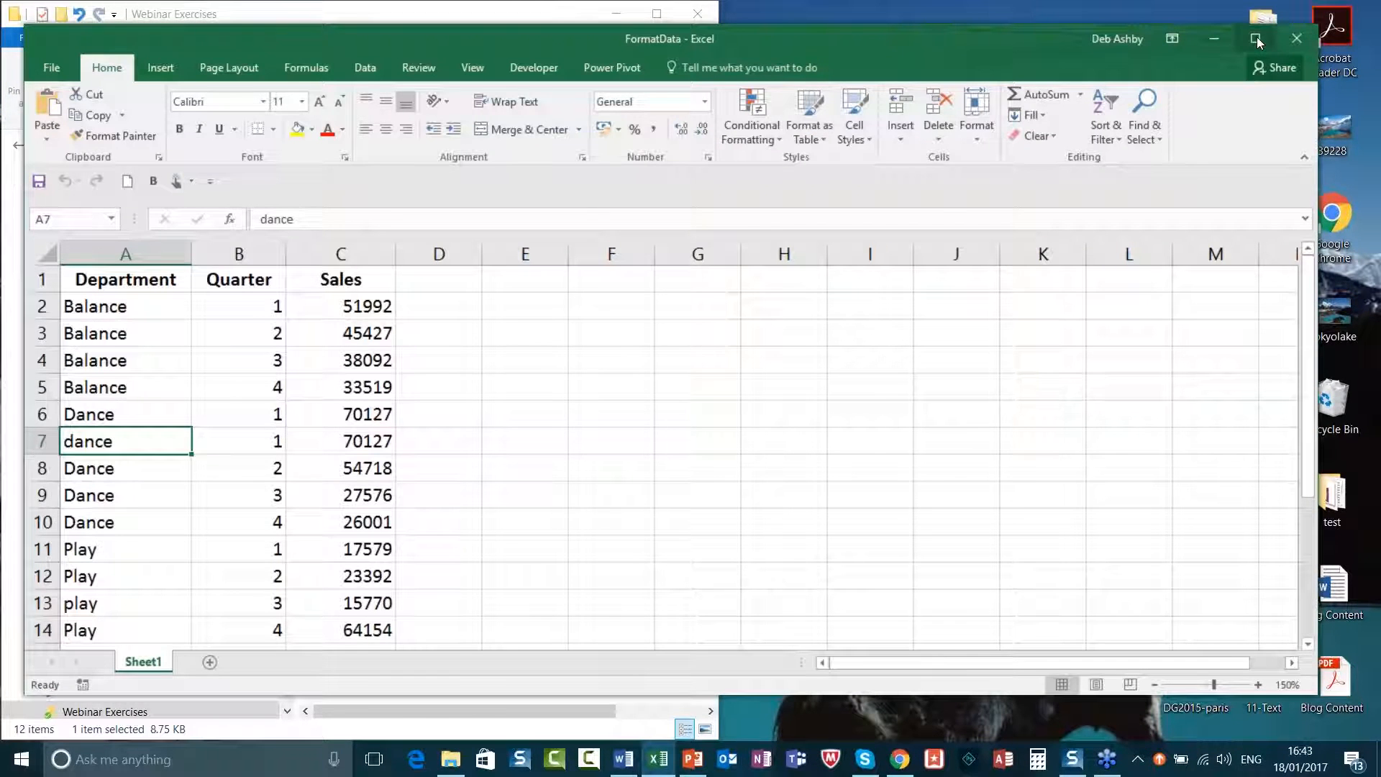
- Examine the Department, Quarter and Sales headers and the first data rows of the list on Sheet1
{"action": "key", "text": "Right"}
{"action": "key", "text": "Right"}
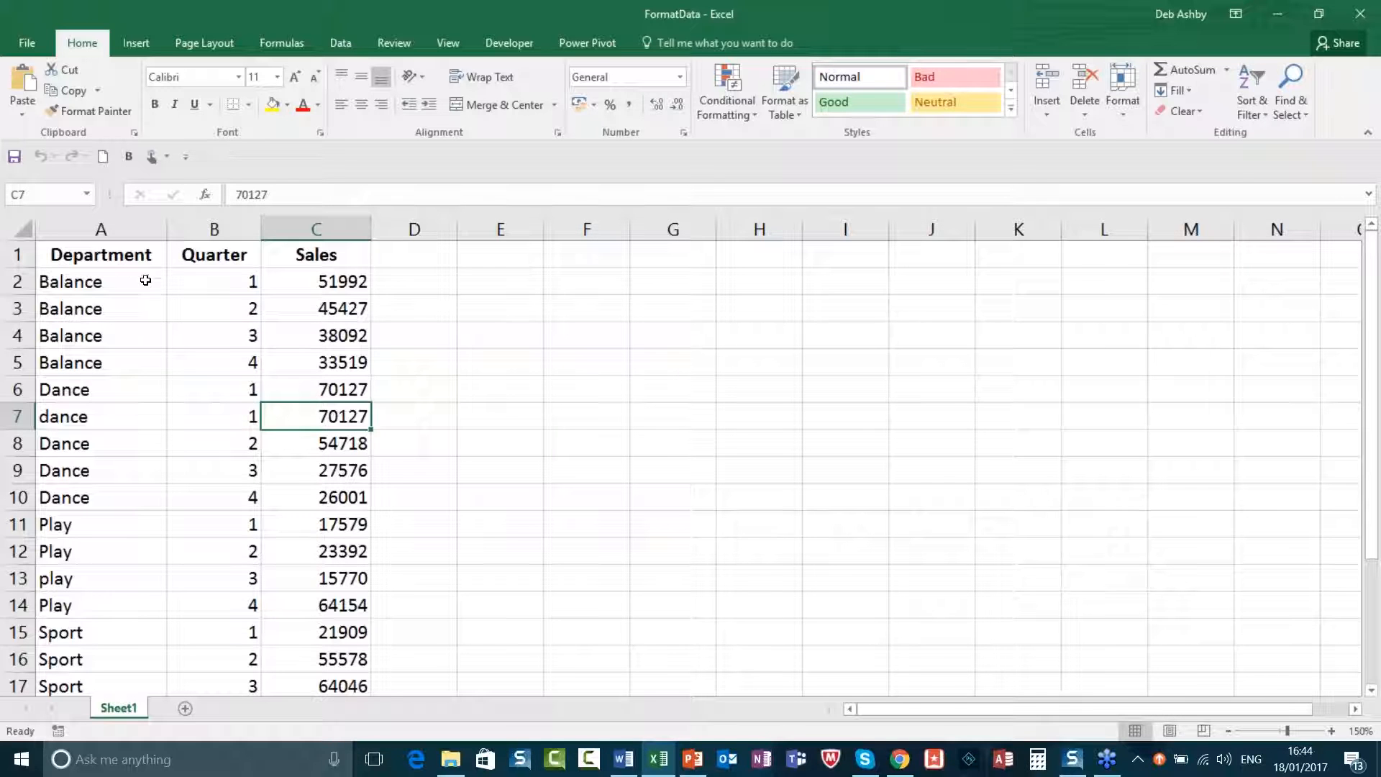
{"action": "left_click", "coordinate": [122, 261]}
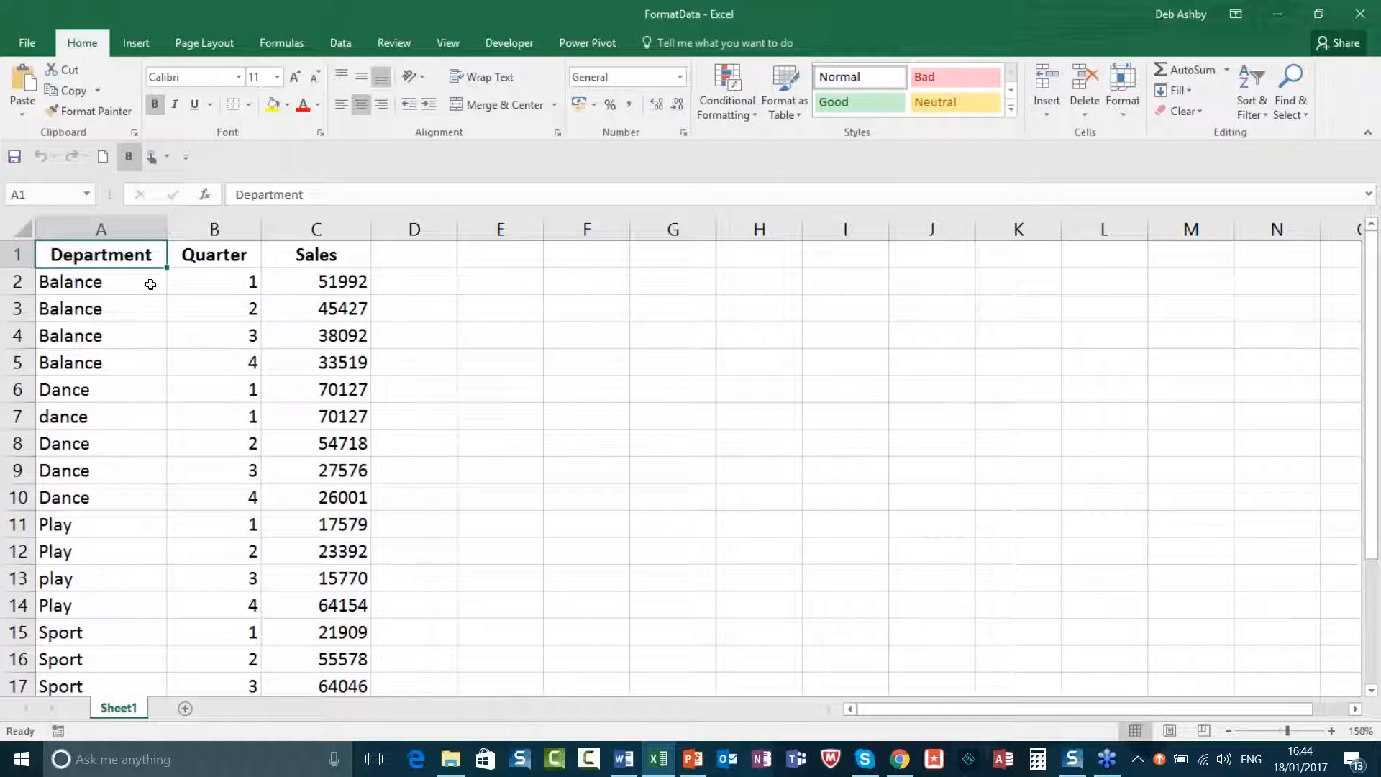
{"action": "left_click", "coordinate": [213, 257]}
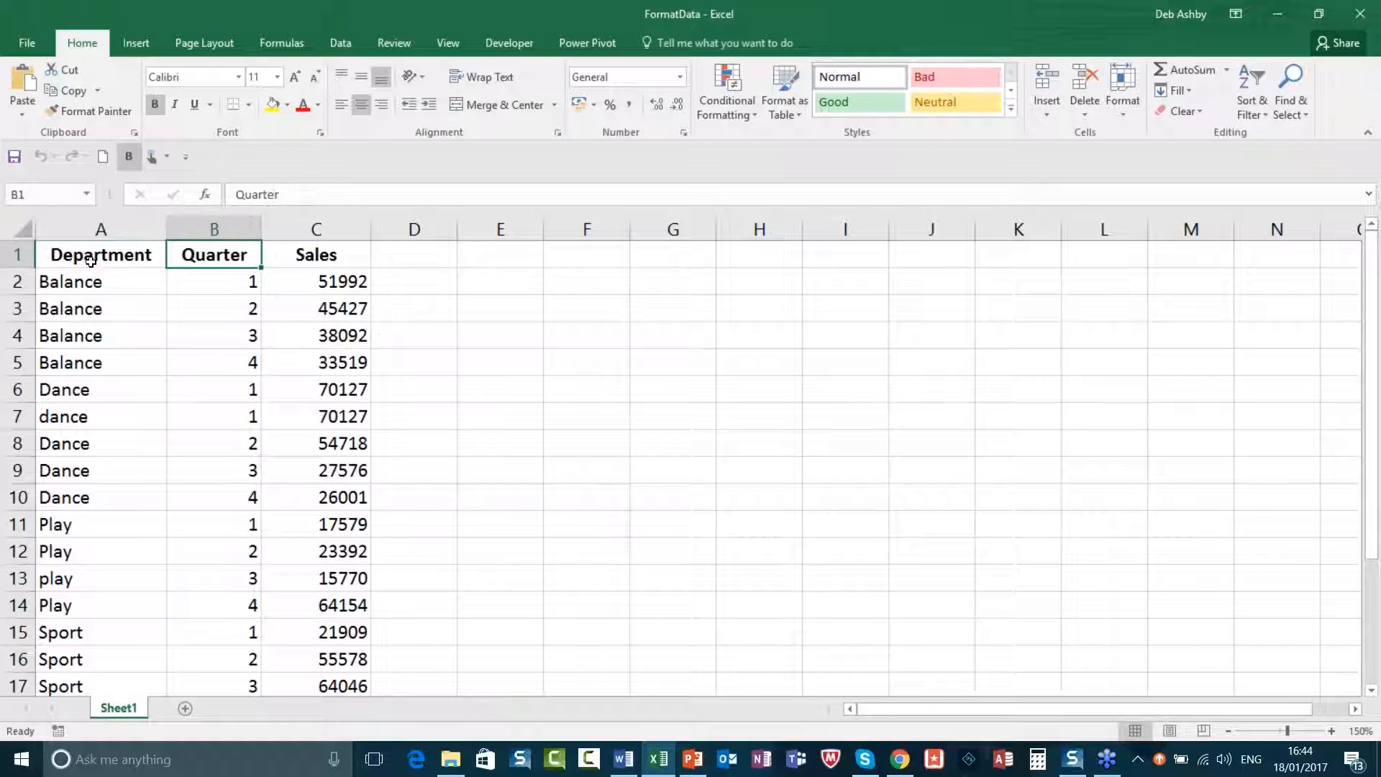
{"action": "key", "text": "Left"}
{"action": "key", "text": "Right"}
{"action": "key", "text": "Right"}
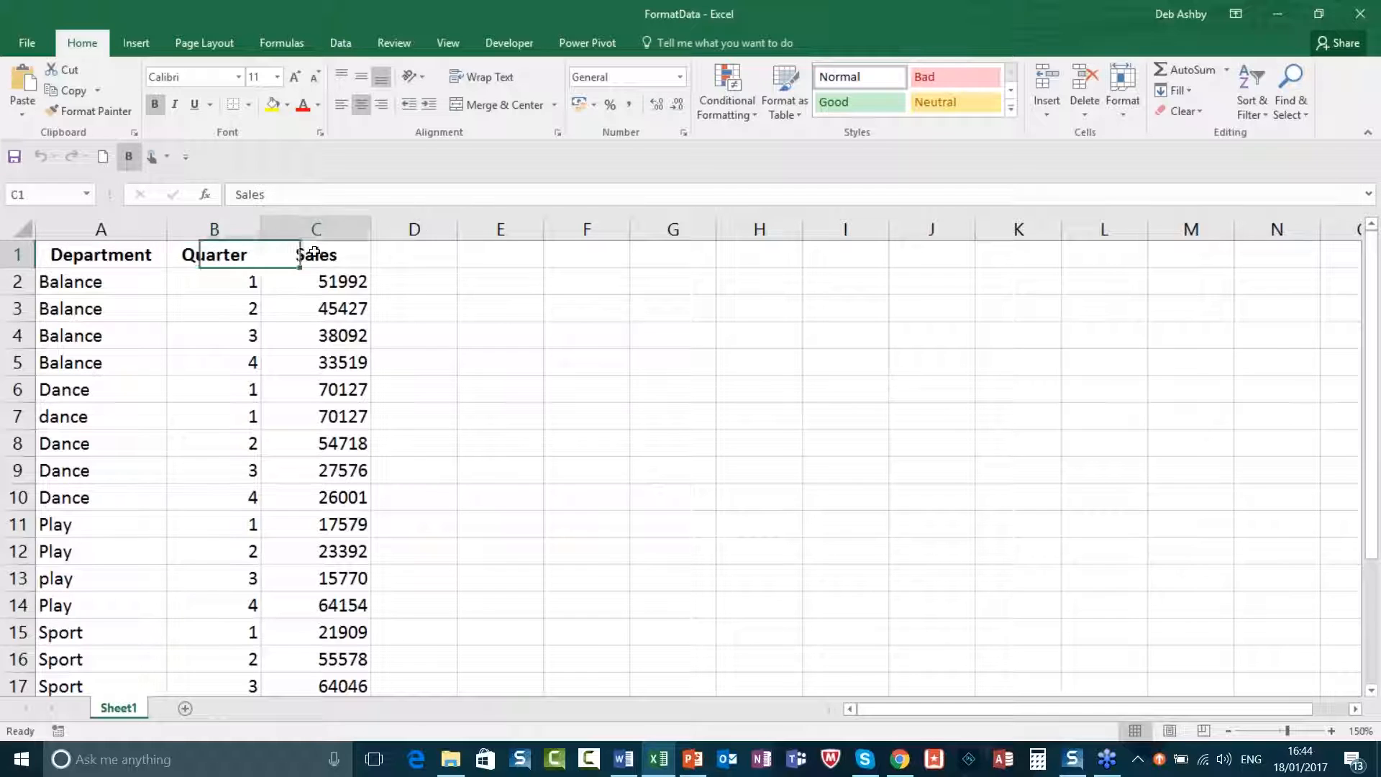
{"action": "left_click", "coordinate": [111, 283]}
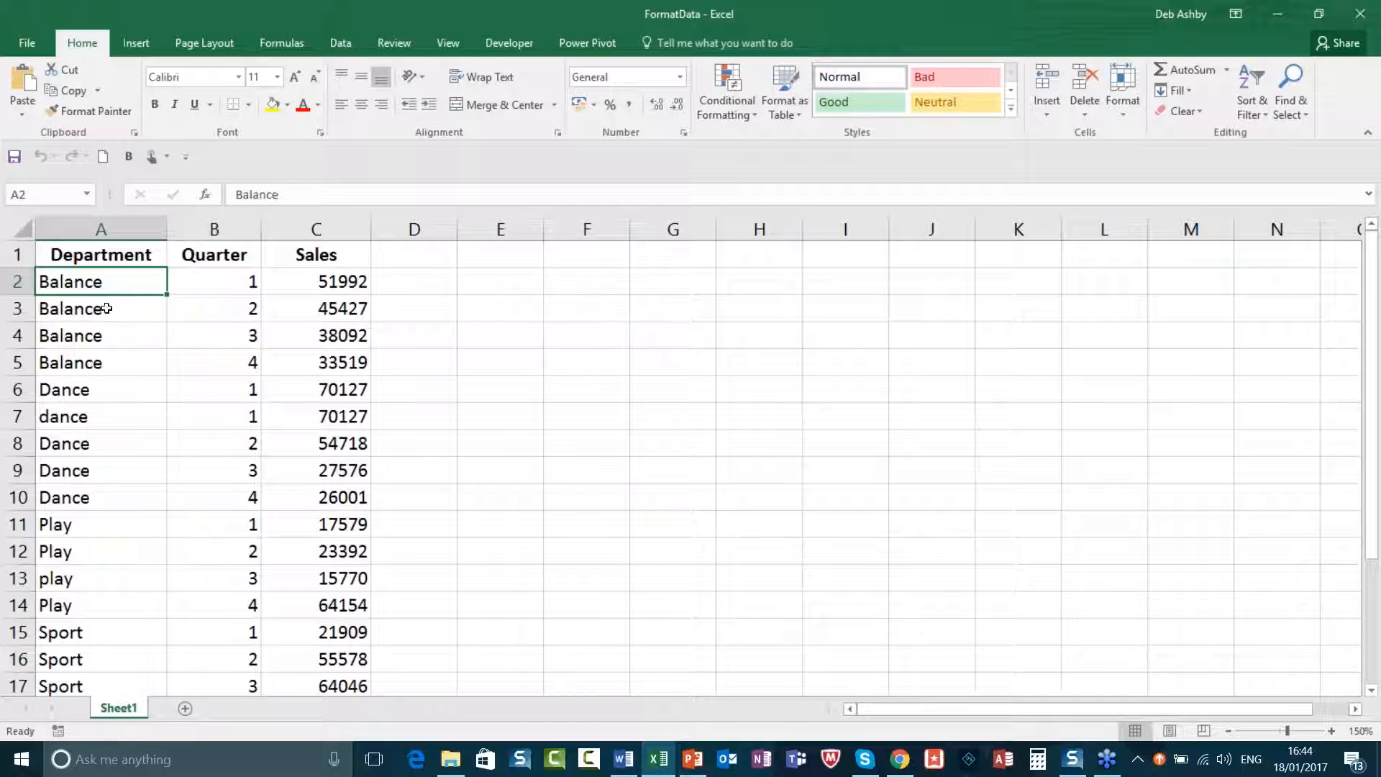
{"action": "left_click", "coordinate": [223, 282]}
{"action": "left_click", "coordinate": [224, 309]}
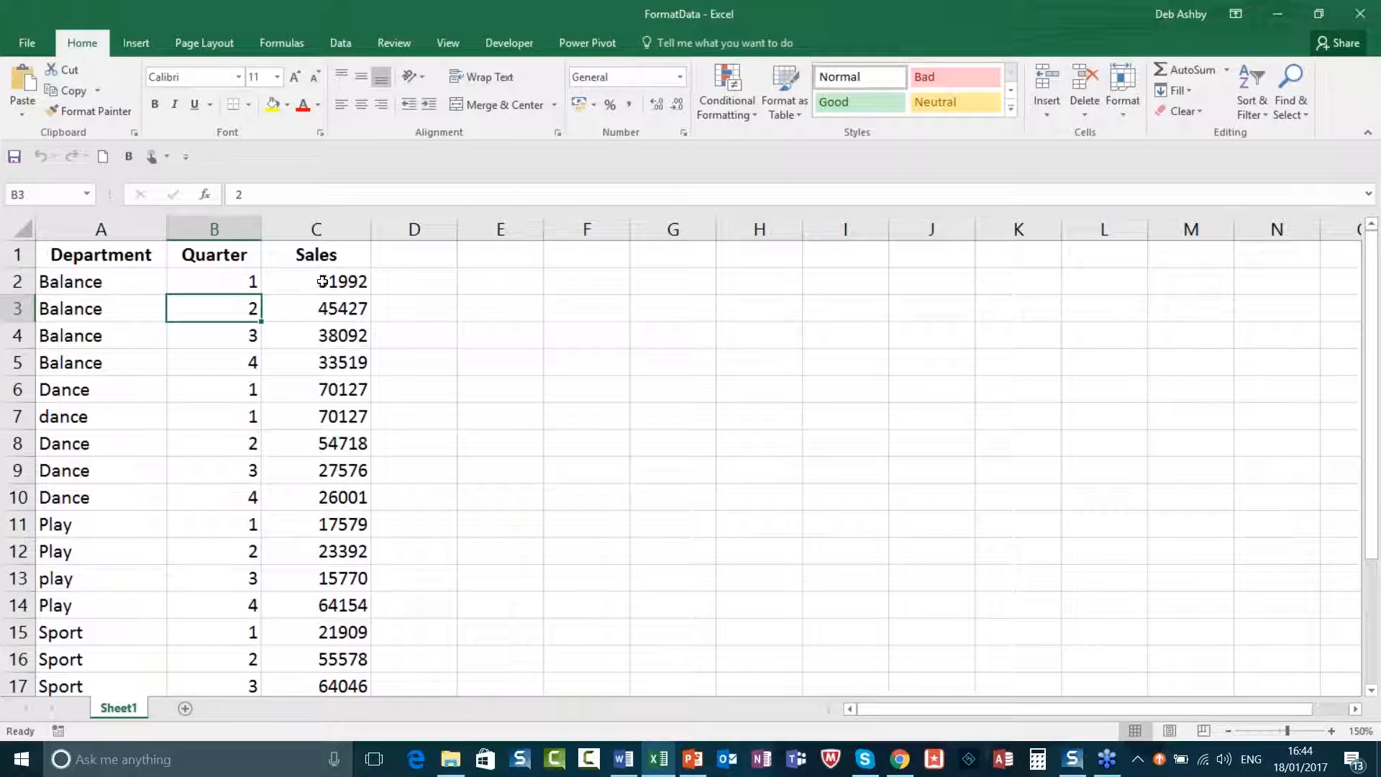
{"action": "left_click", "coordinate": [325, 282]}
{"action": "left_click", "coordinate": [223, 288]}
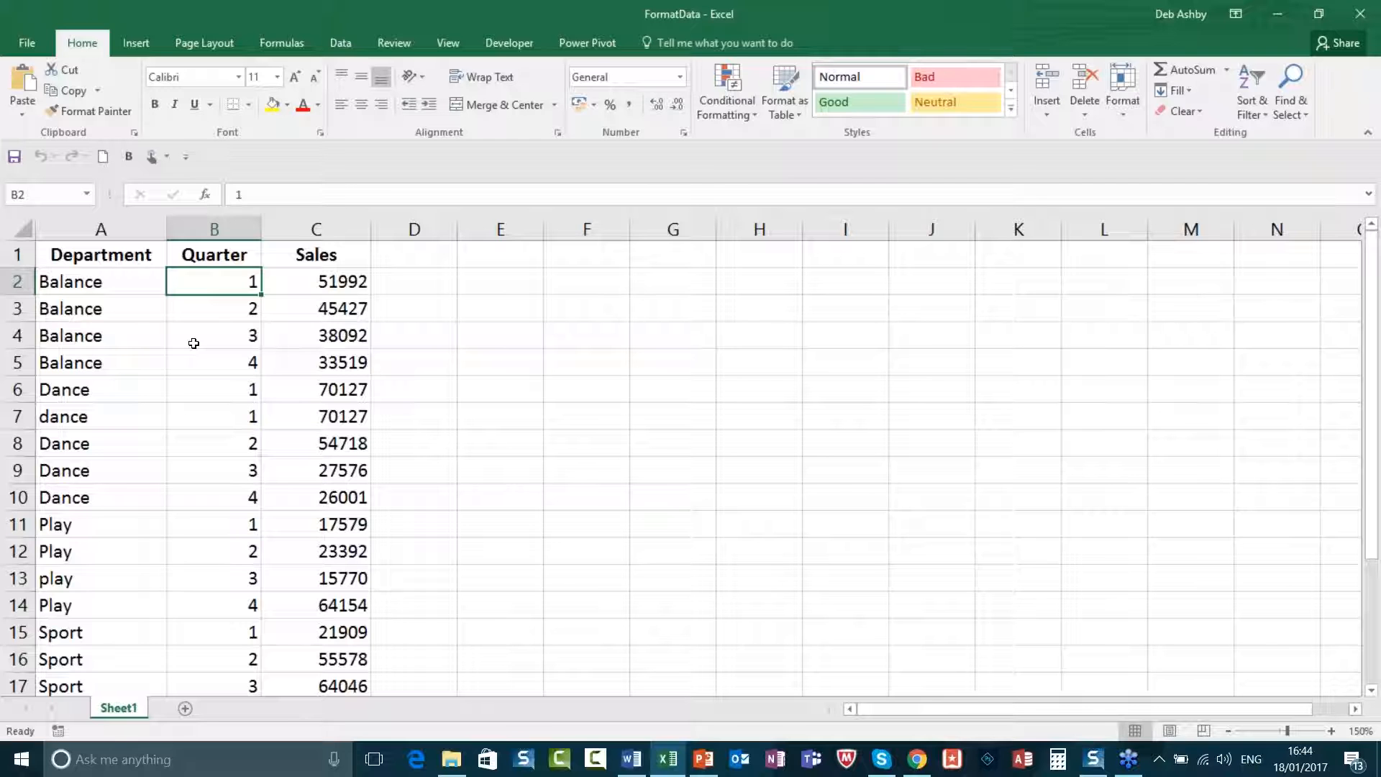
- Check the Department column entries down the whole list for consistent spelling and capitalisation
{"action": "left_click", "coordinate": [181, 360]}
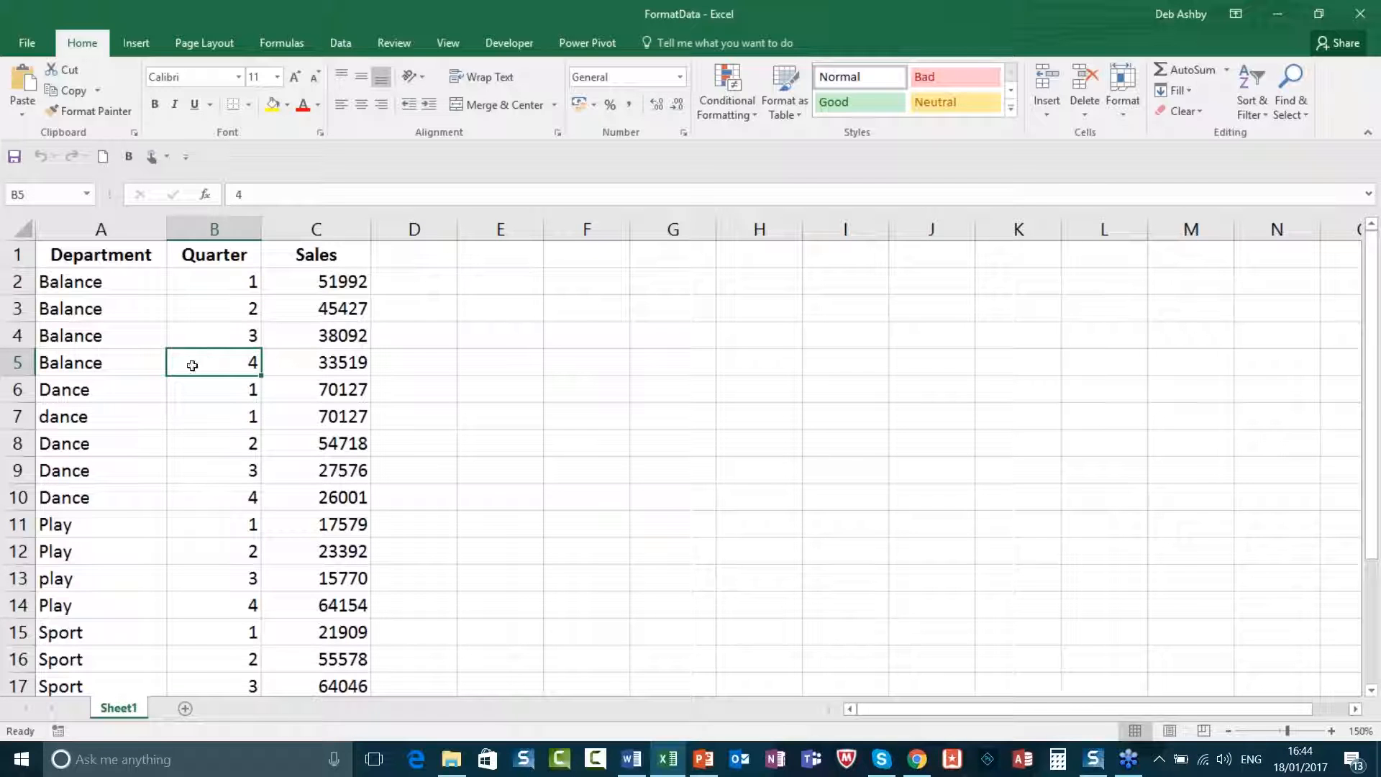
{"action": "left_click", "coordinate": [93, 570]}
{"action": "scroll", "coordinate": [90, 561], "scroll_direction": "down", "scroll_amount": 2}
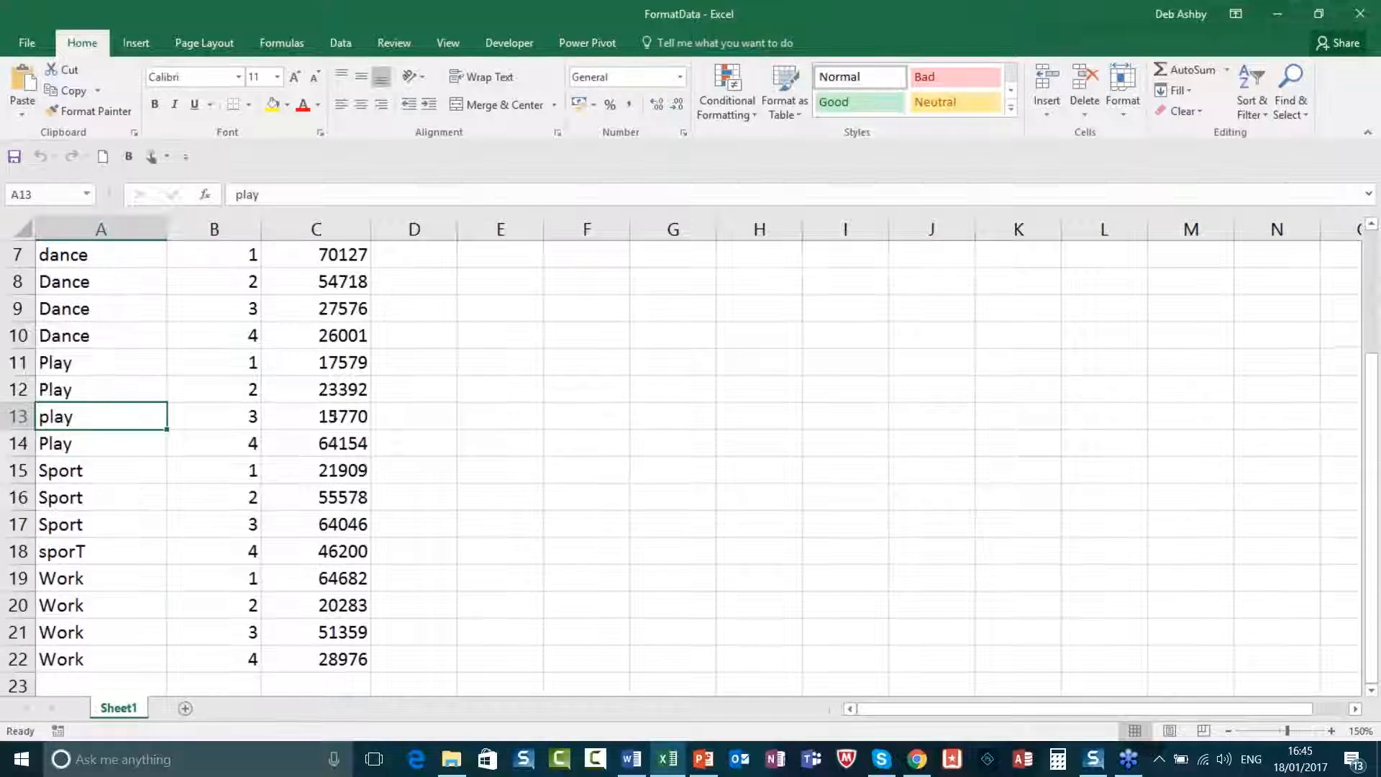
{"action": "left_click", "coordinate": [88, 551]}
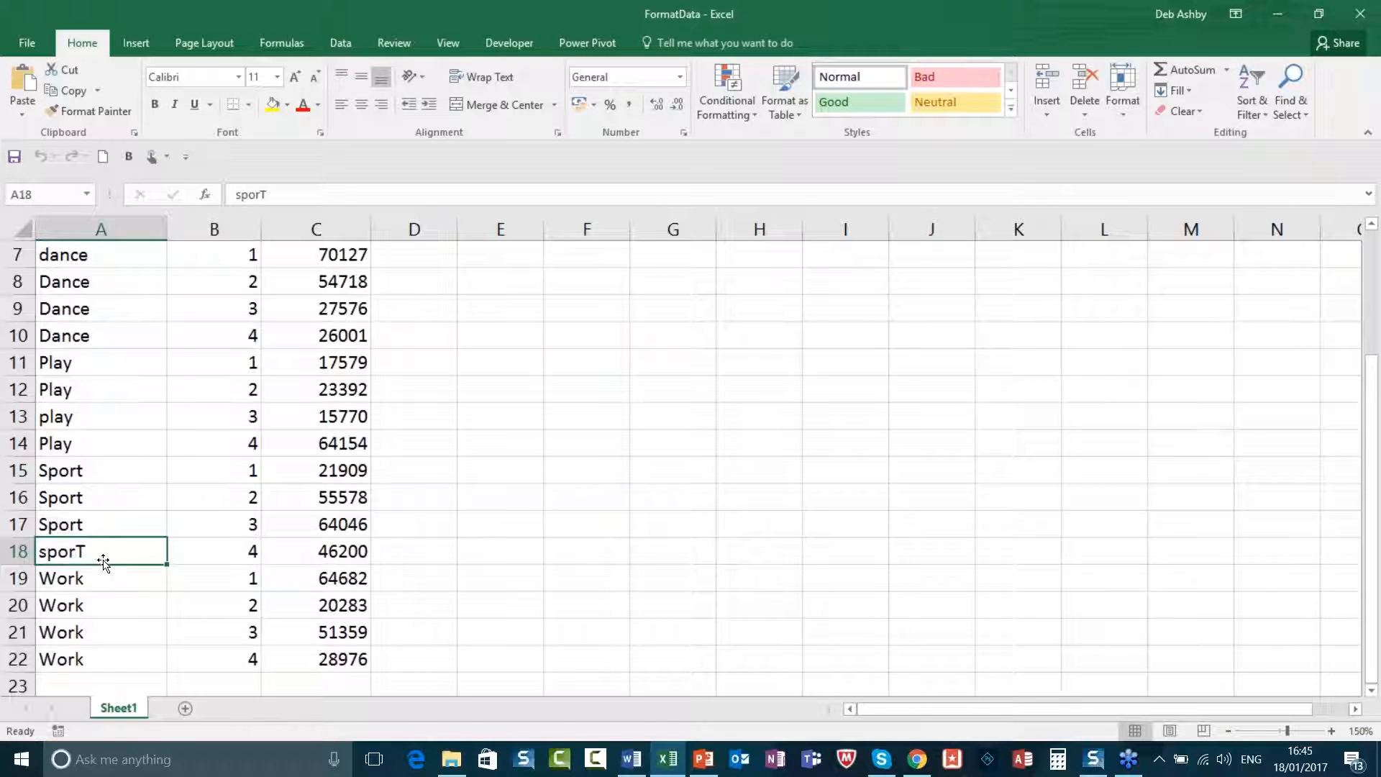
{"action": "left_click", "coordinate": [92, 429]}
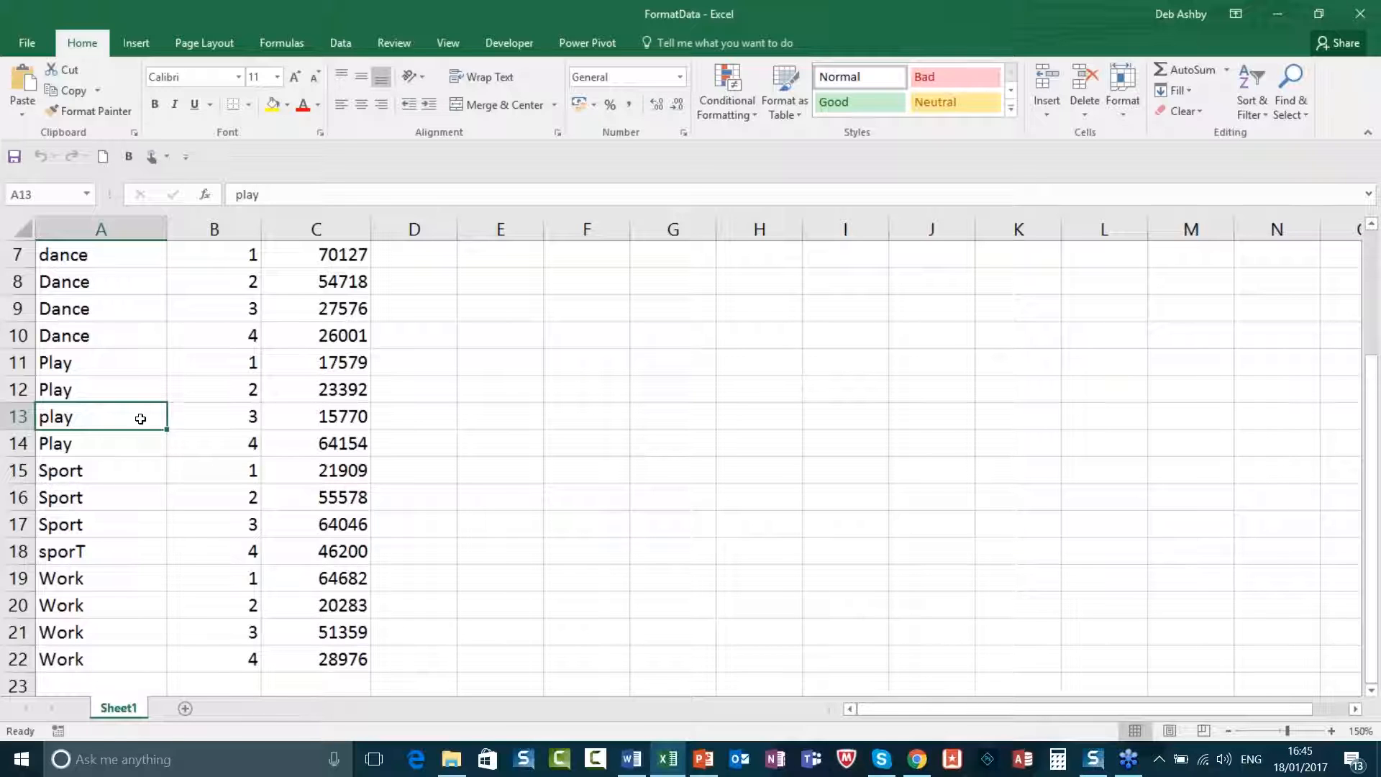
{"action": "left_click", "coordinate": [139, 375]}
{"action": "scroll", "coordinate": [139, 424], "scroll_direction": "up", "scroll_amount": 2}
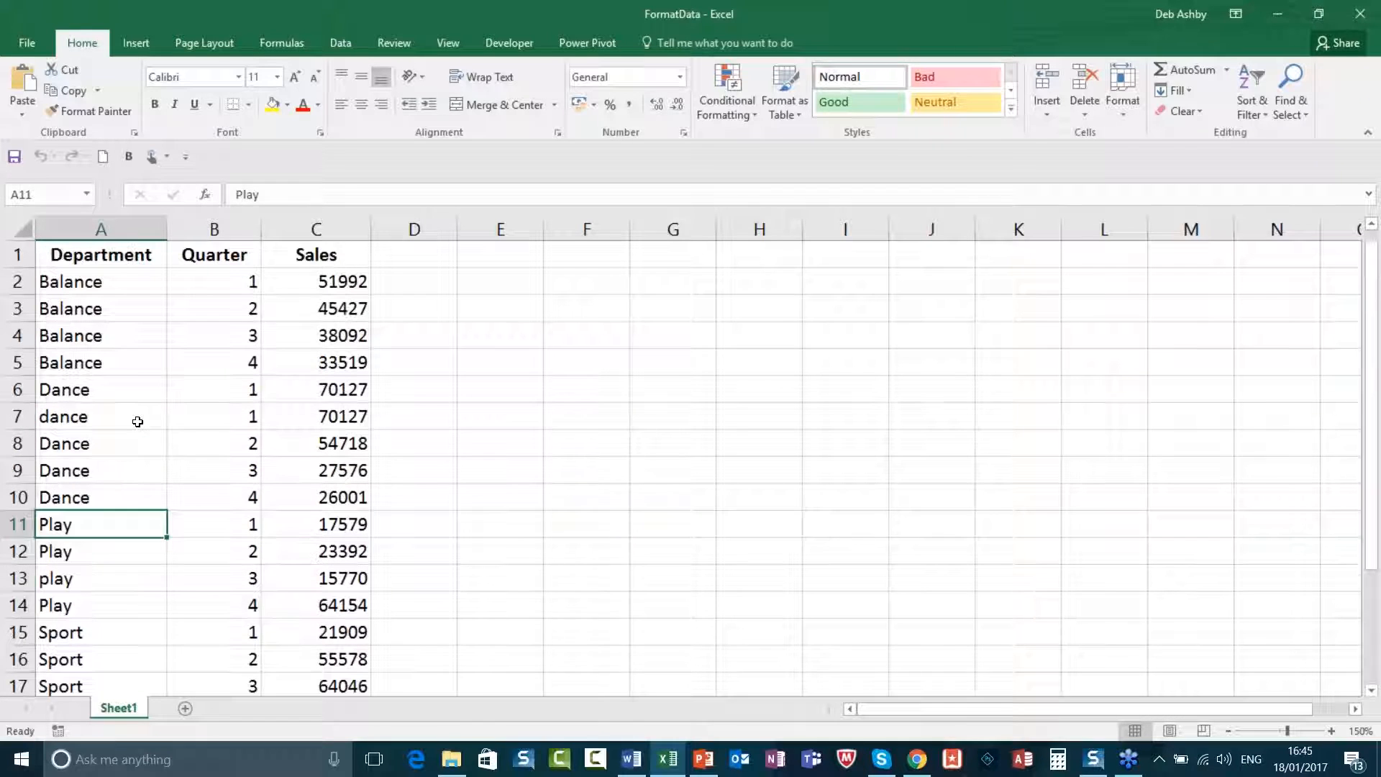
{"action": "left_click", "coordinate": [128, 337]}
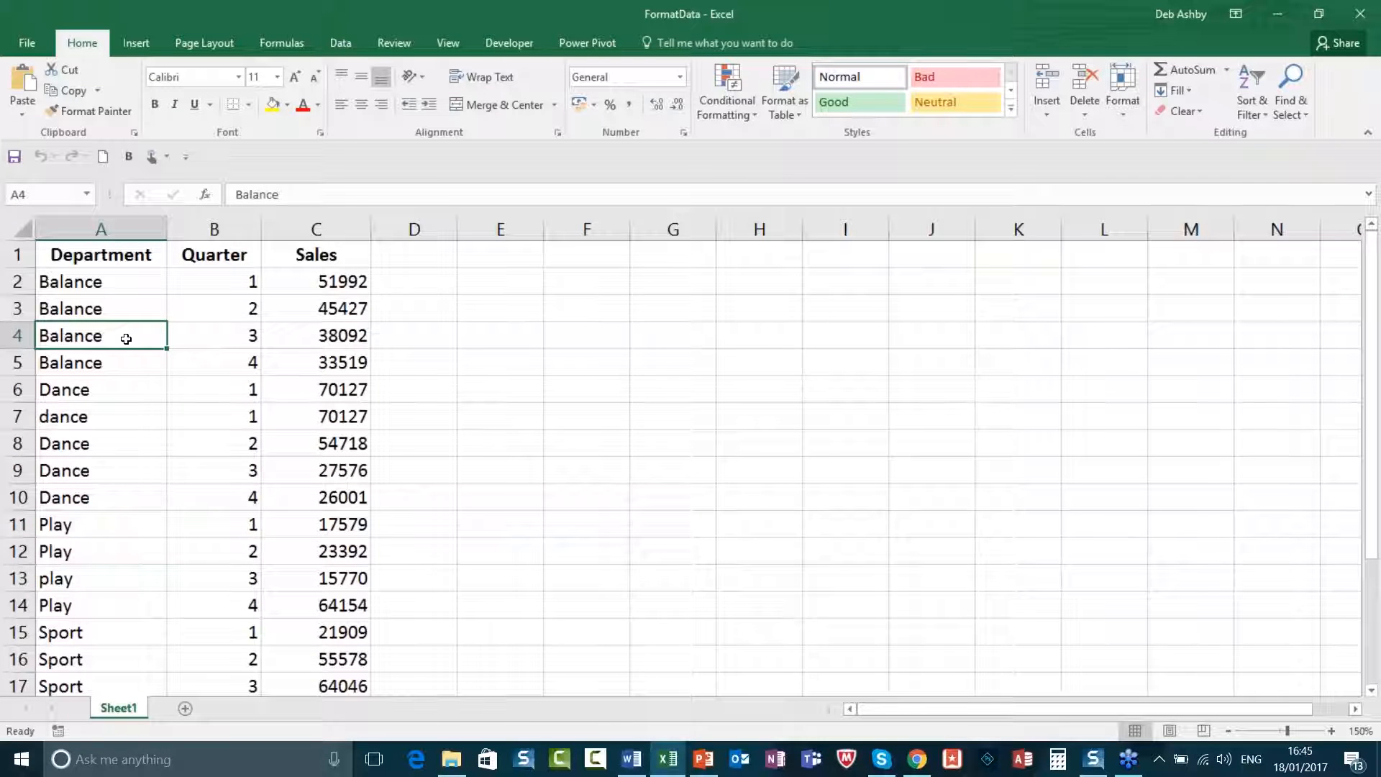
{"action": "left_click", "coordinate": [86, 448]}
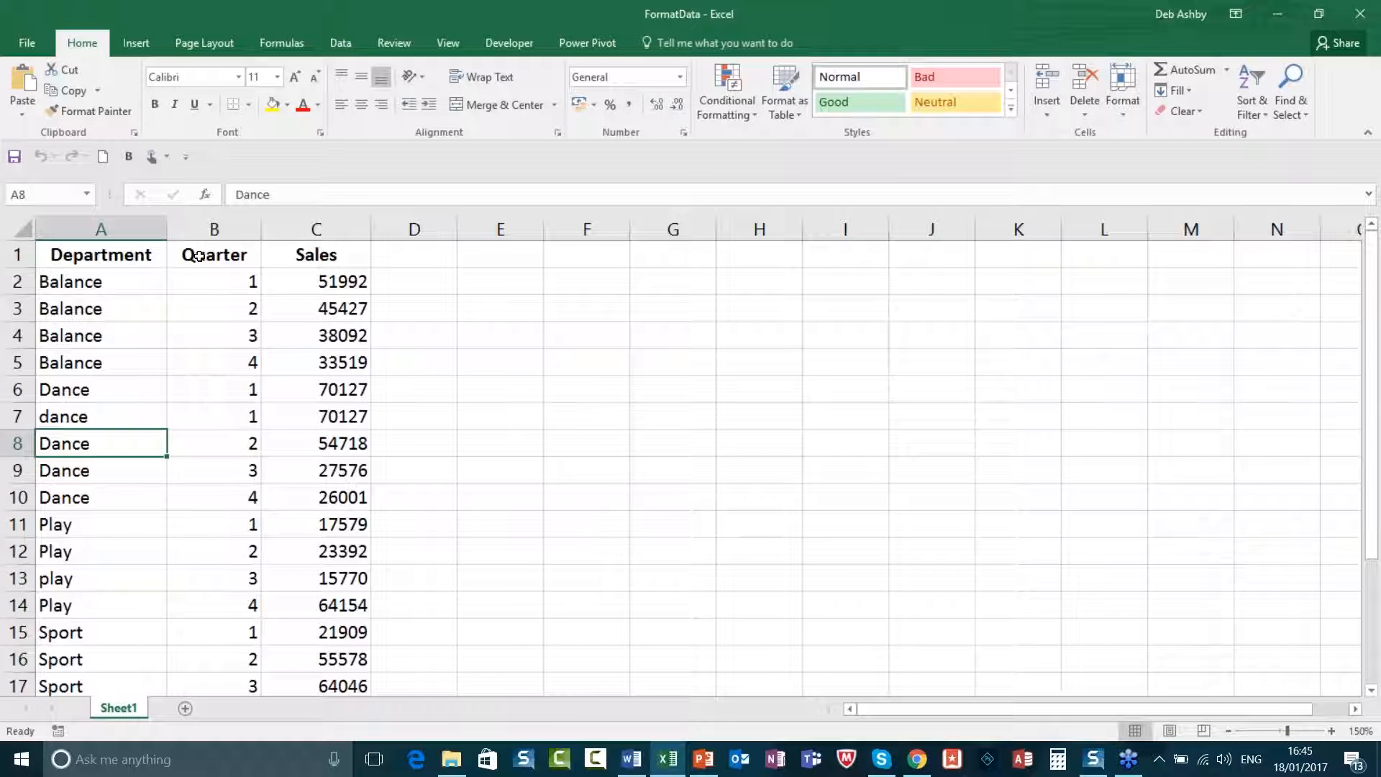
- Remove duplicate rows from the list, comparing the Department, Quarter and Sales columns and treating the first row as headers
{"action": "left_click", "coordinate": [337, 43]}
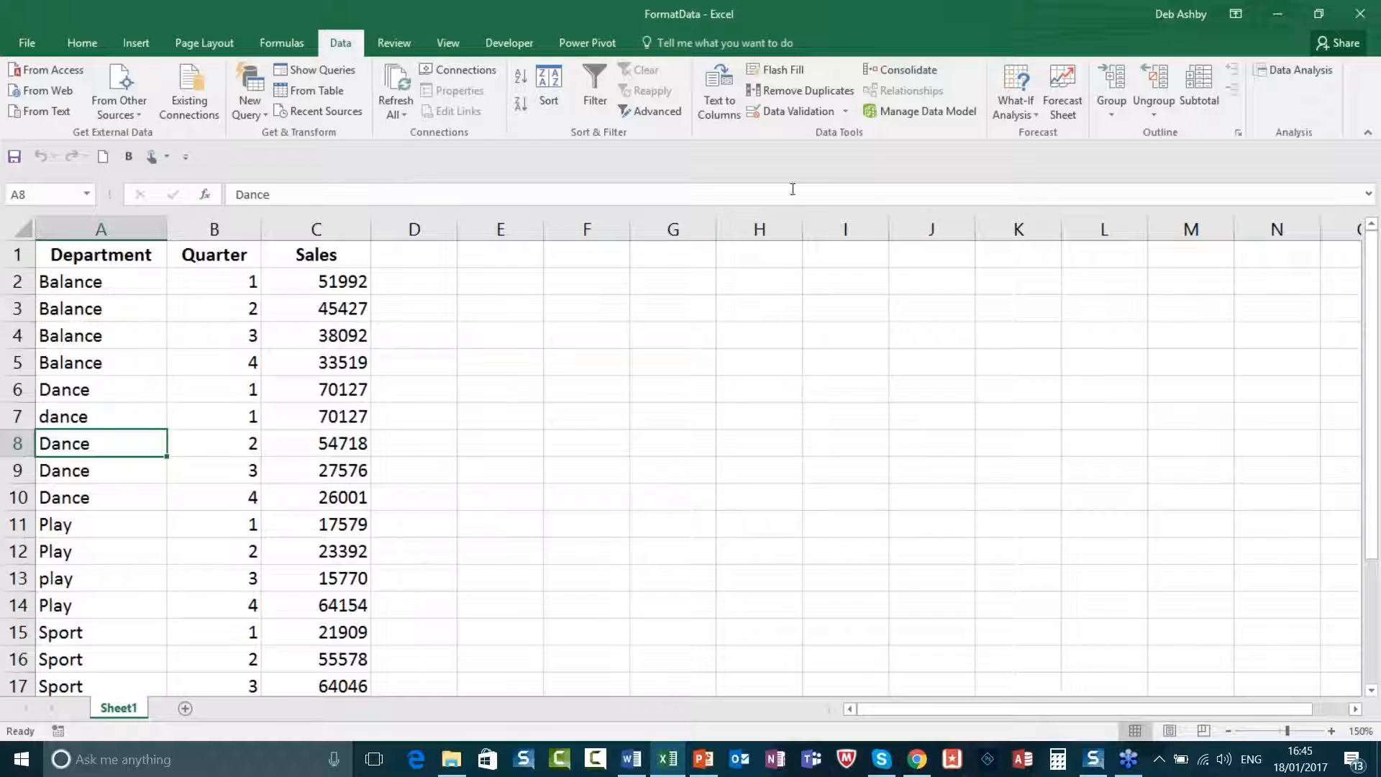
{"action": "left_click", "coordinate": [822, 93]}
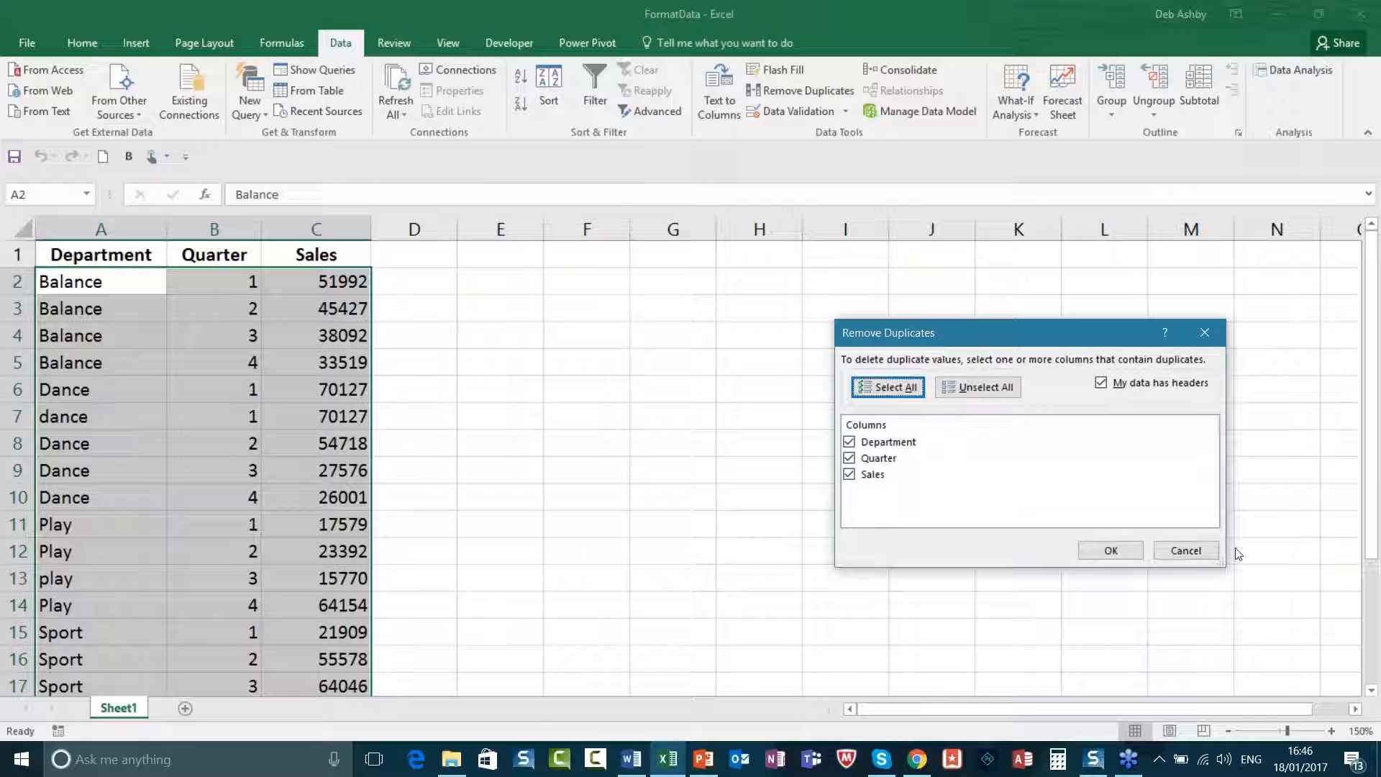
{"action": "left_click", "coordinate": [1107, 551]}
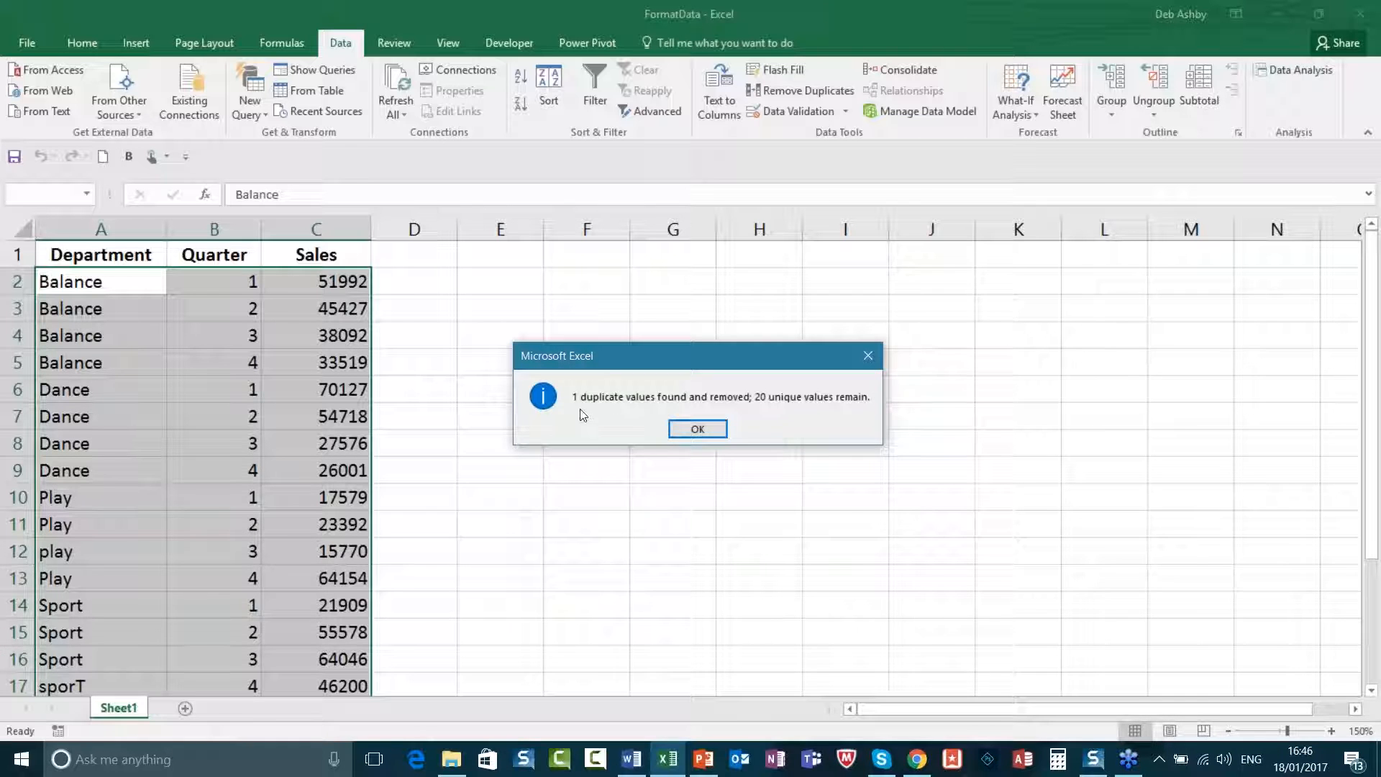
{"action": "left_click", "coordinate": [706, 430]}
{"action": "left_click", "coordinate": [101, 443]}
{"action": "left_click", "coordinate": [151, 390]}
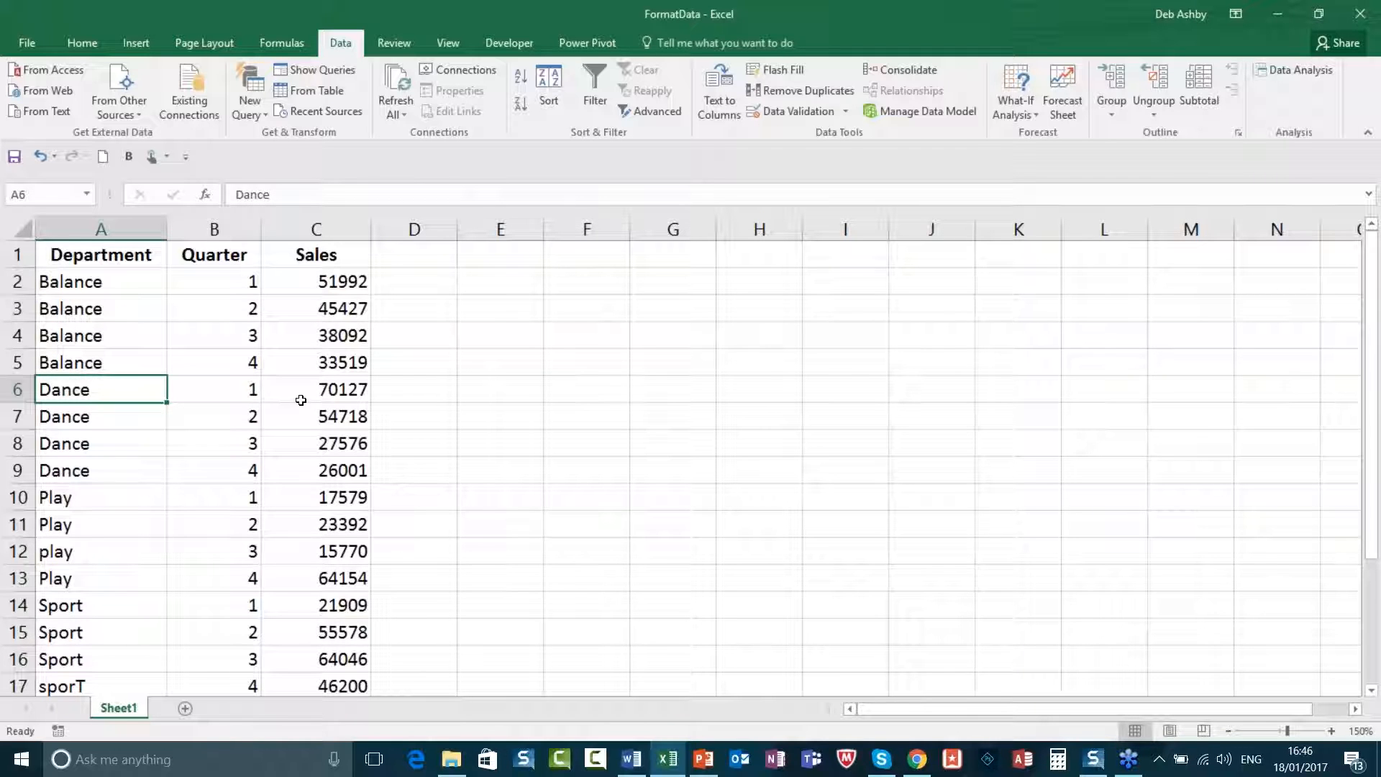
- Insert a blank row above the Balance quarter 4 record in row 5
{"action": "left_click", "coordinate": [297, 361]}
{"action": "left_click", "coordinate": [12, 364]}
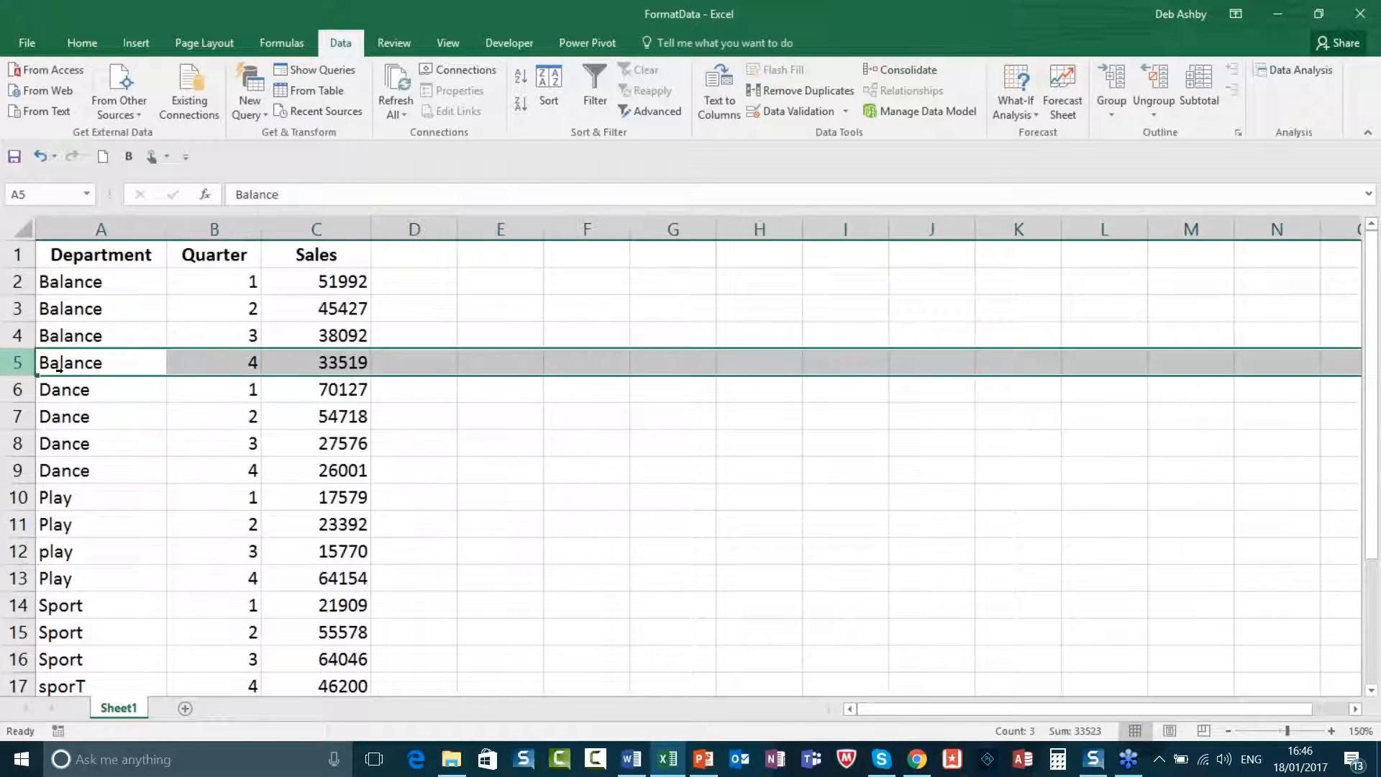
{"action": "right_click", "coordinate": [17, 364]}
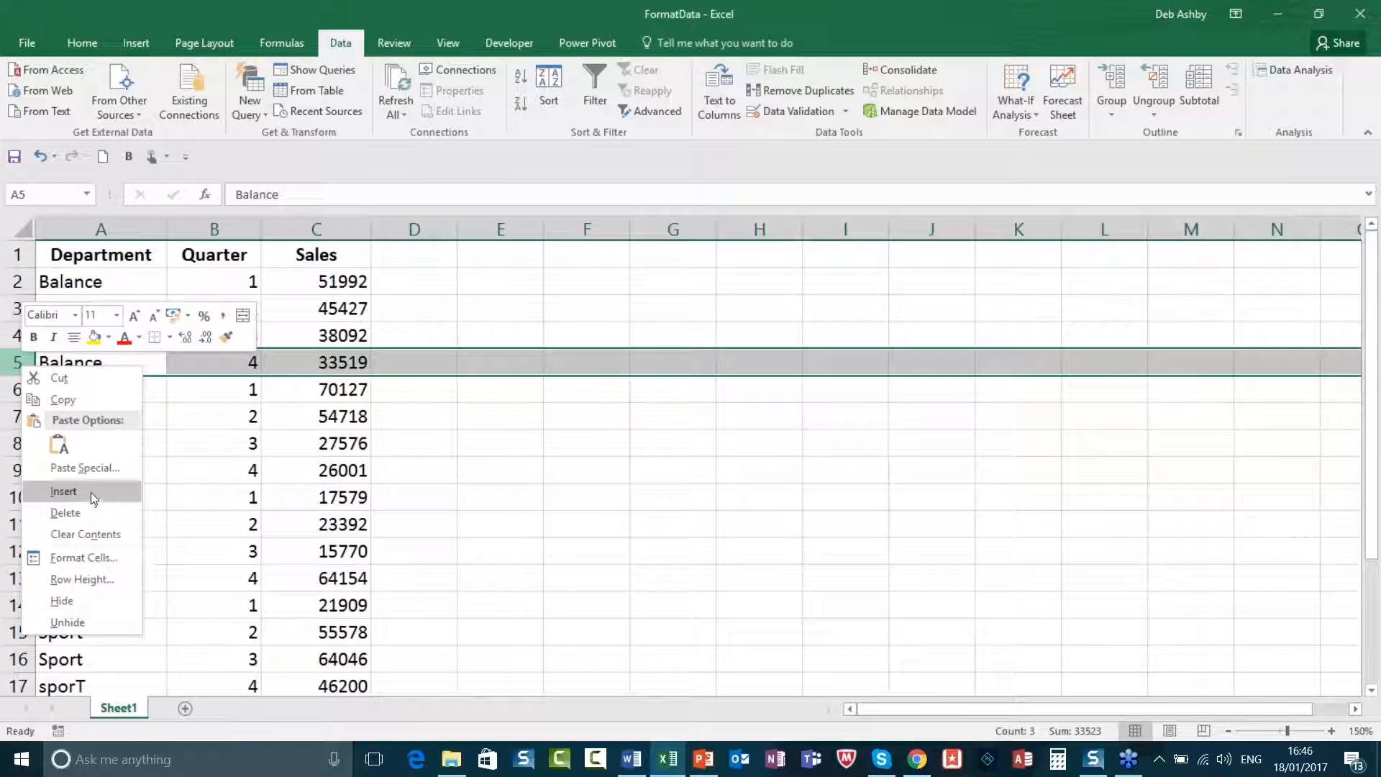
{"action": "left_click", "coordinate": [64, 491]}
{"action": "left_click", "coordinate": [439, 503]}
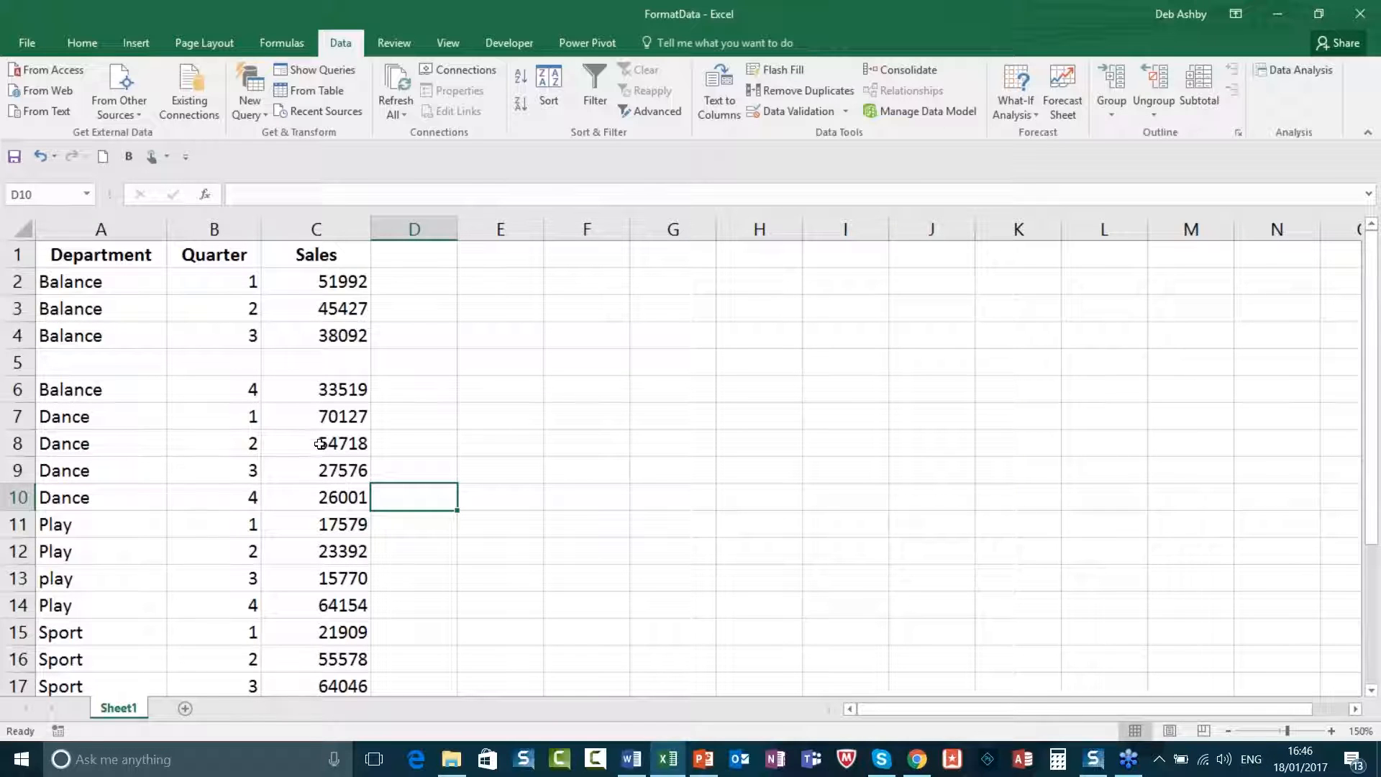
- Highlight the data block above the blank row, then the records below it, to examine how the list is split
{"action": "left_click_drag", "start_coordinate": [108, 274], "coordinate": [331, 336]}
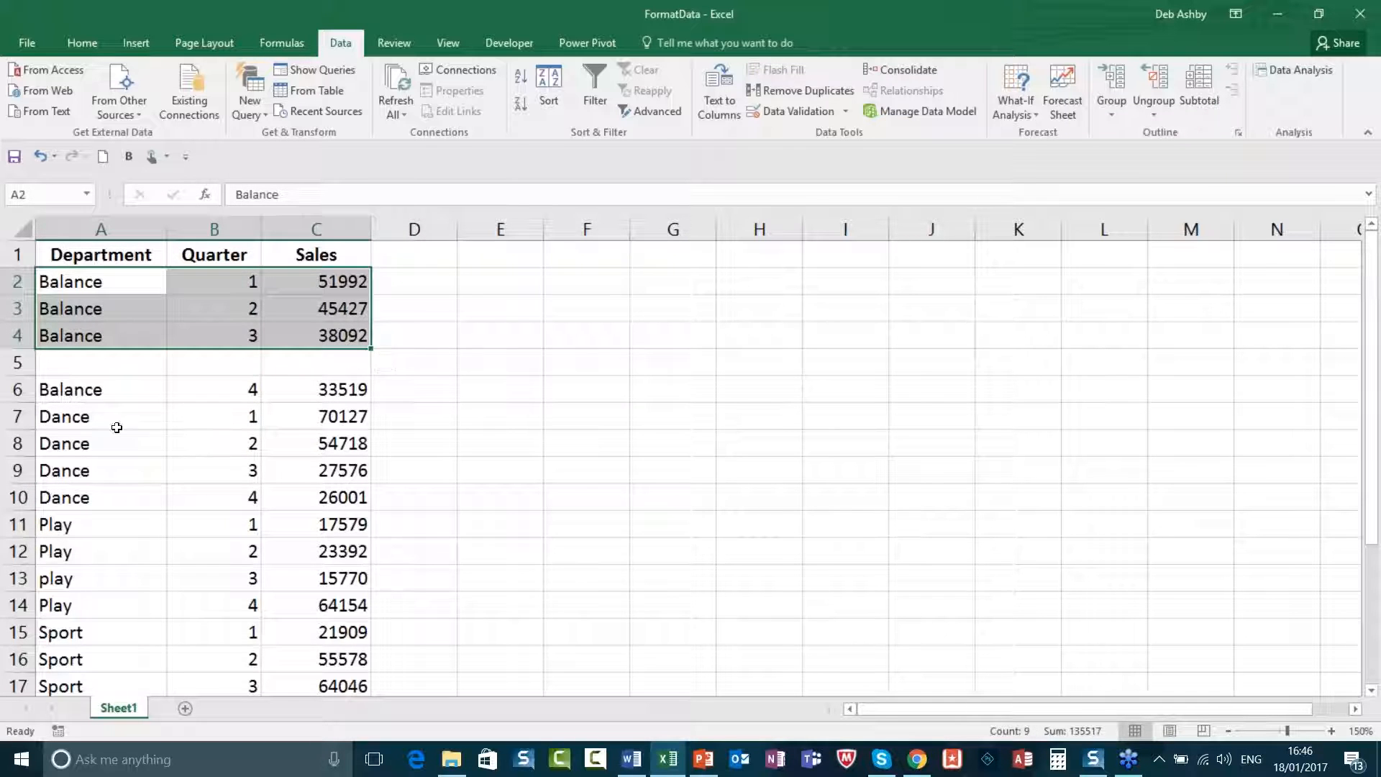
{"action": "left_click_drag", "start_coordinate": [76, 389], "coordinate": [340, 576]}
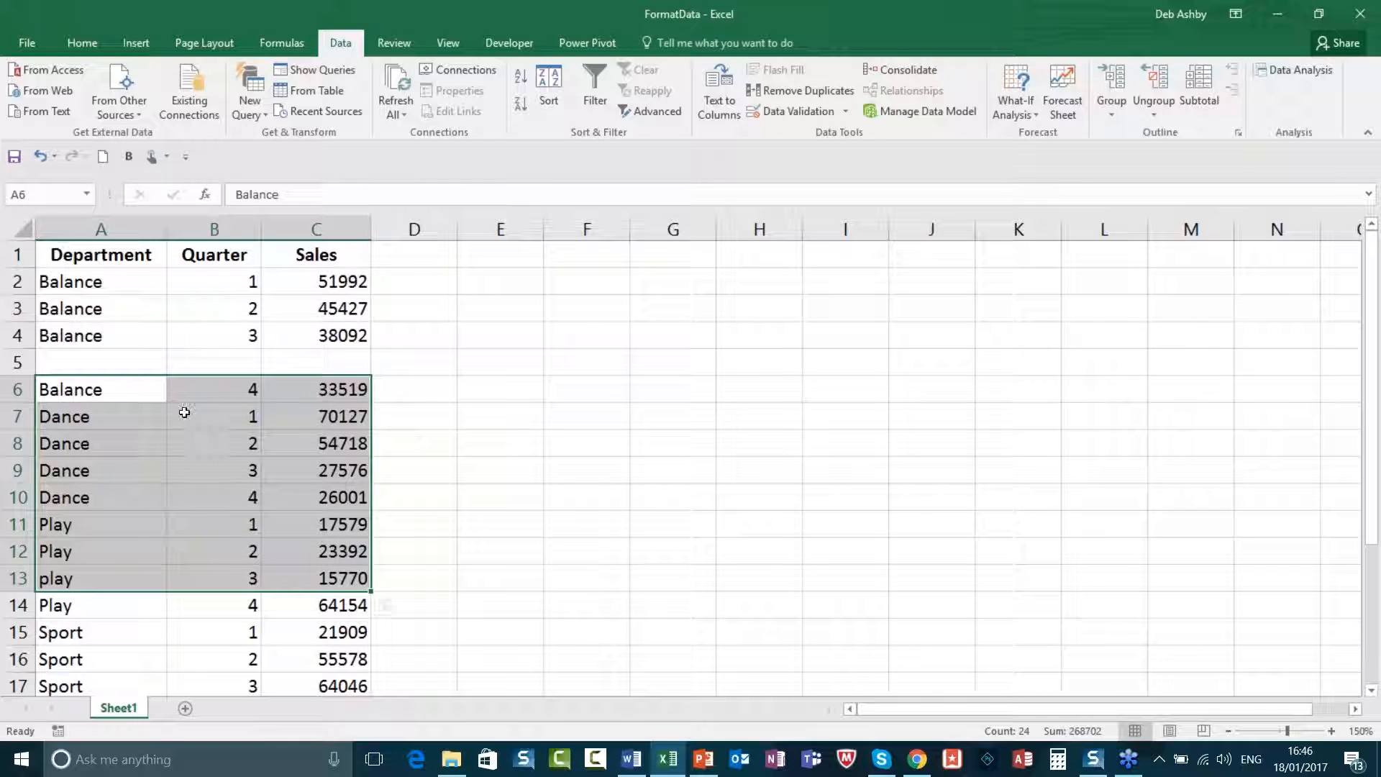
{"action": "left_click", "coordinate": [401, 446]}
- Delete the blank row 5 so the list is continuous
{"action": "left_click", "coordinate": [17, 363]}
{"action": "right_click", "coordinate": [17, 363]}
{"action": "left_click", "coordinate": [72, 511]}
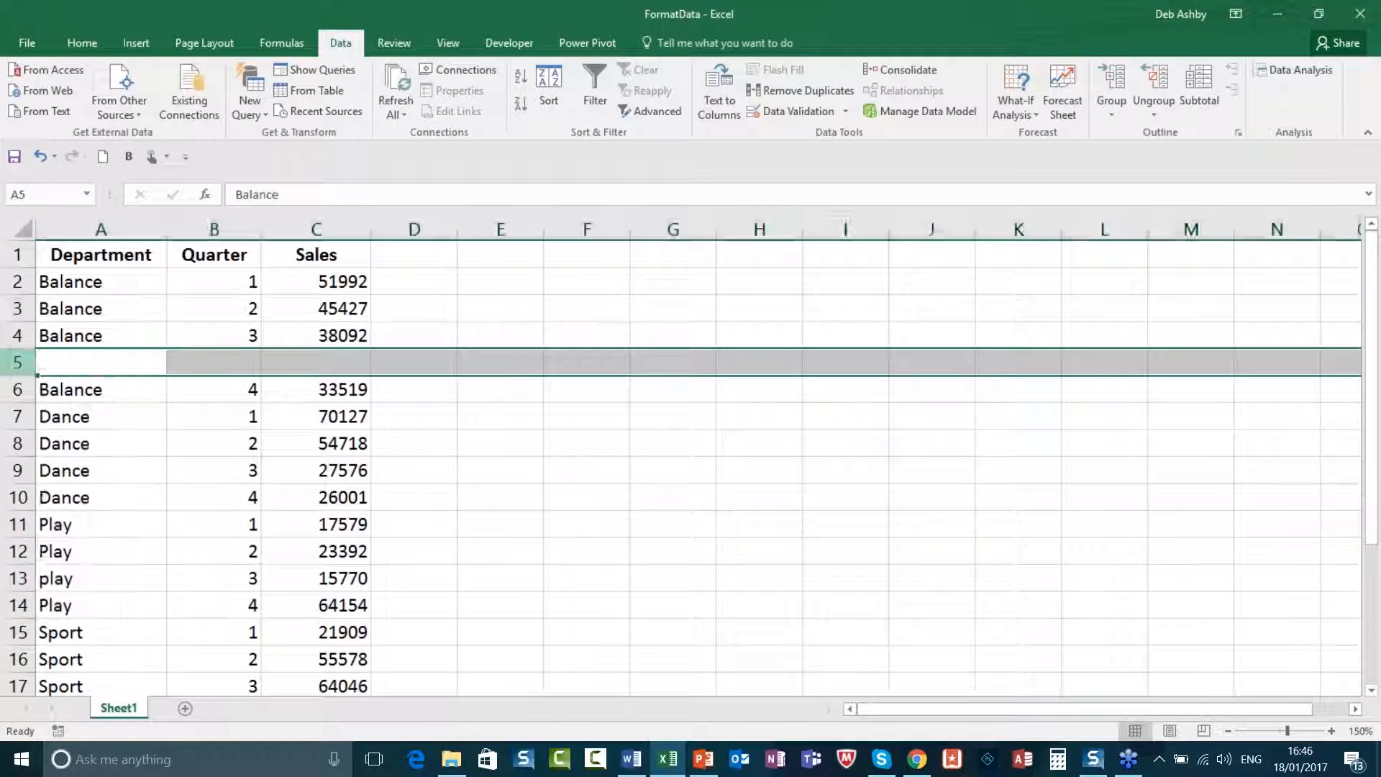
{"action": "left_click", "coordinate": [214, 416]}
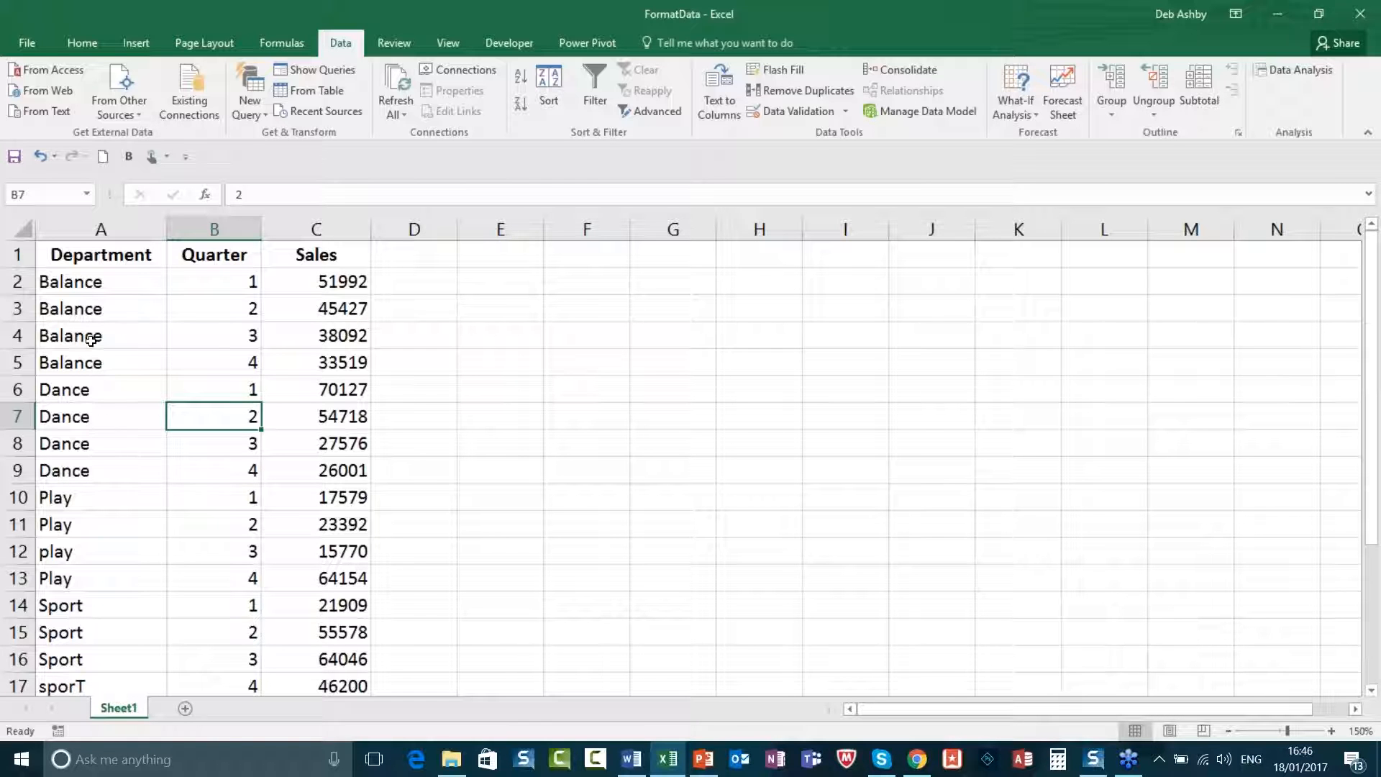
- Check the Department column for inconsistent capitalisation, looking at the entries in rows 12 and 17
{"action": "left_click", "coordinate": [108, 416]}
{"action": "scroll", "coordinate": [86, 433], "scroll_direction": "down", "scroll_amount": 1}
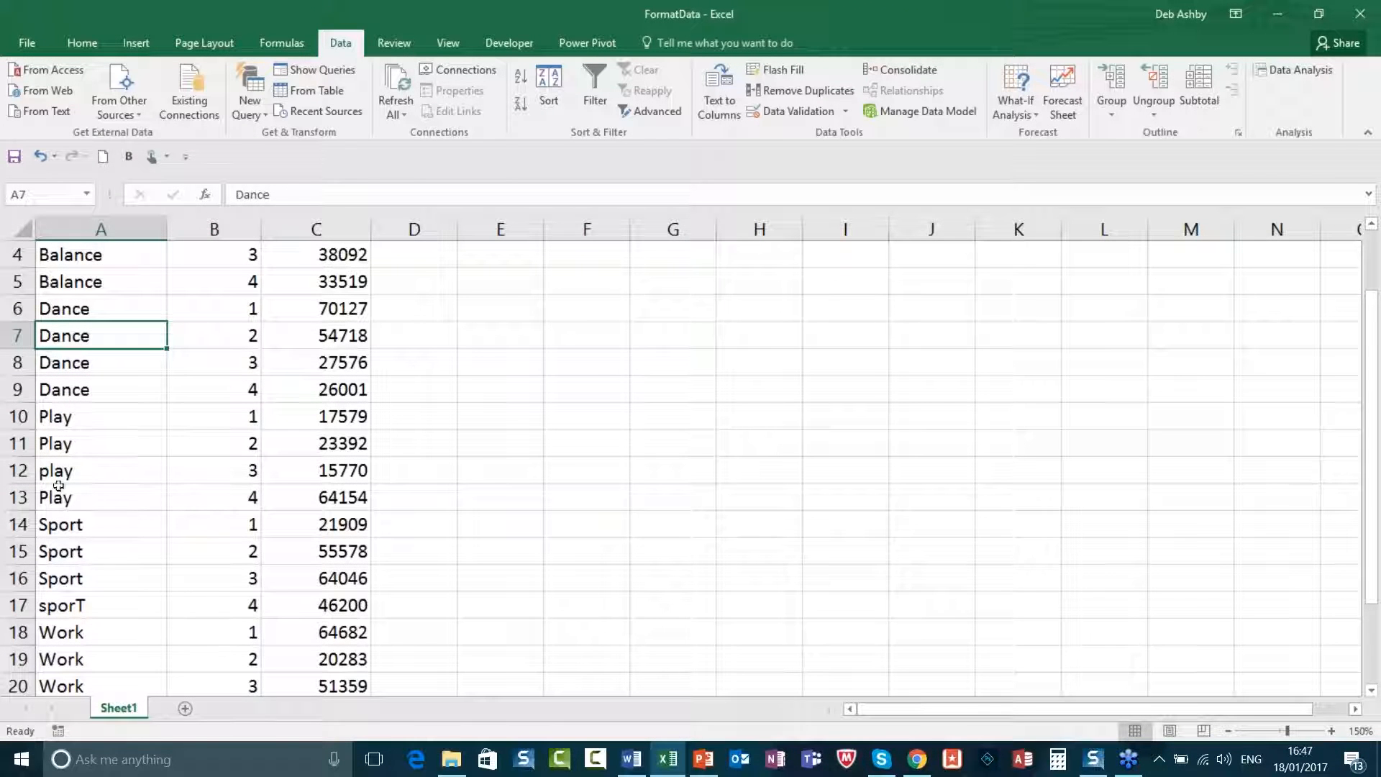
{"action": "left_click", "coordinate": [94, 471]}
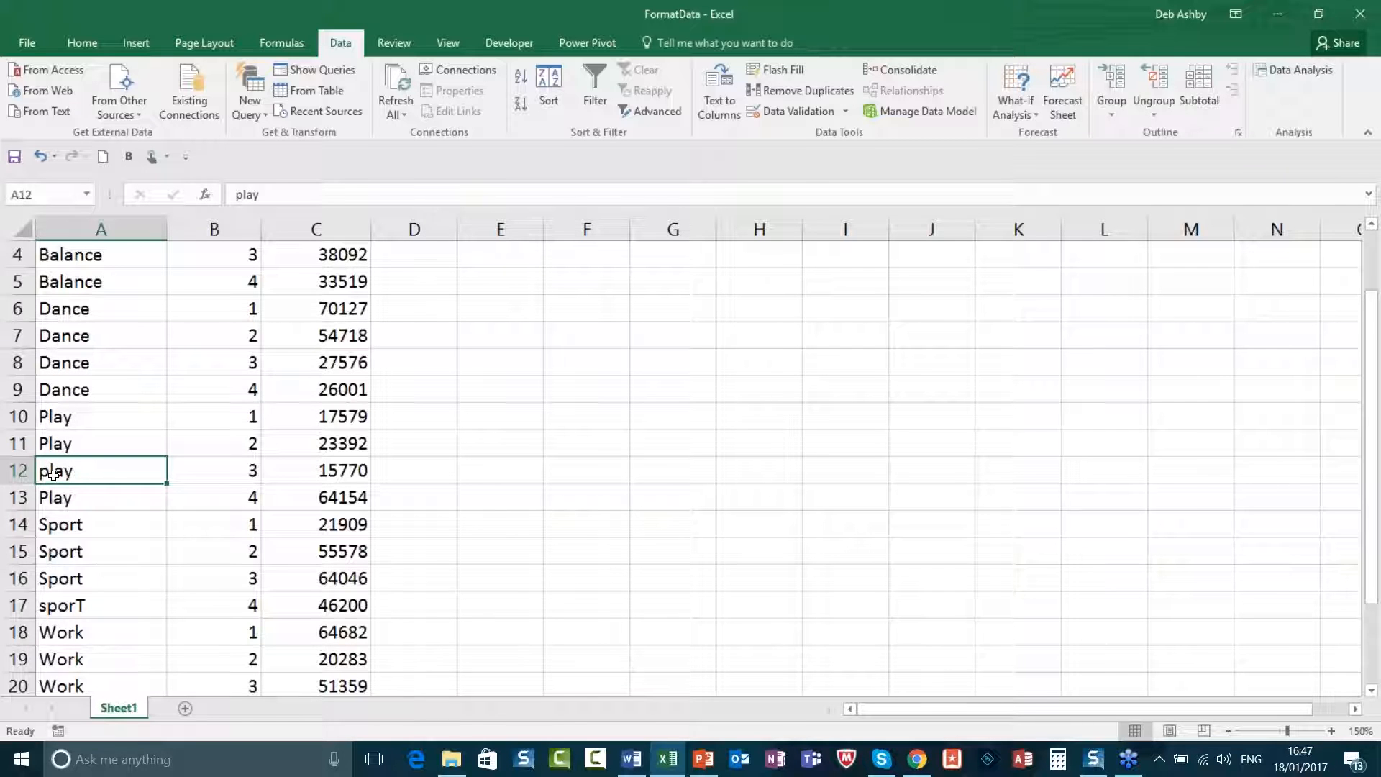
{"action": "scroll", "coordinate": [93, 490], "scroll_direction": "down", "scroll_amount": 1}
{"action": "left_click", "coordinate": [86, 529]}
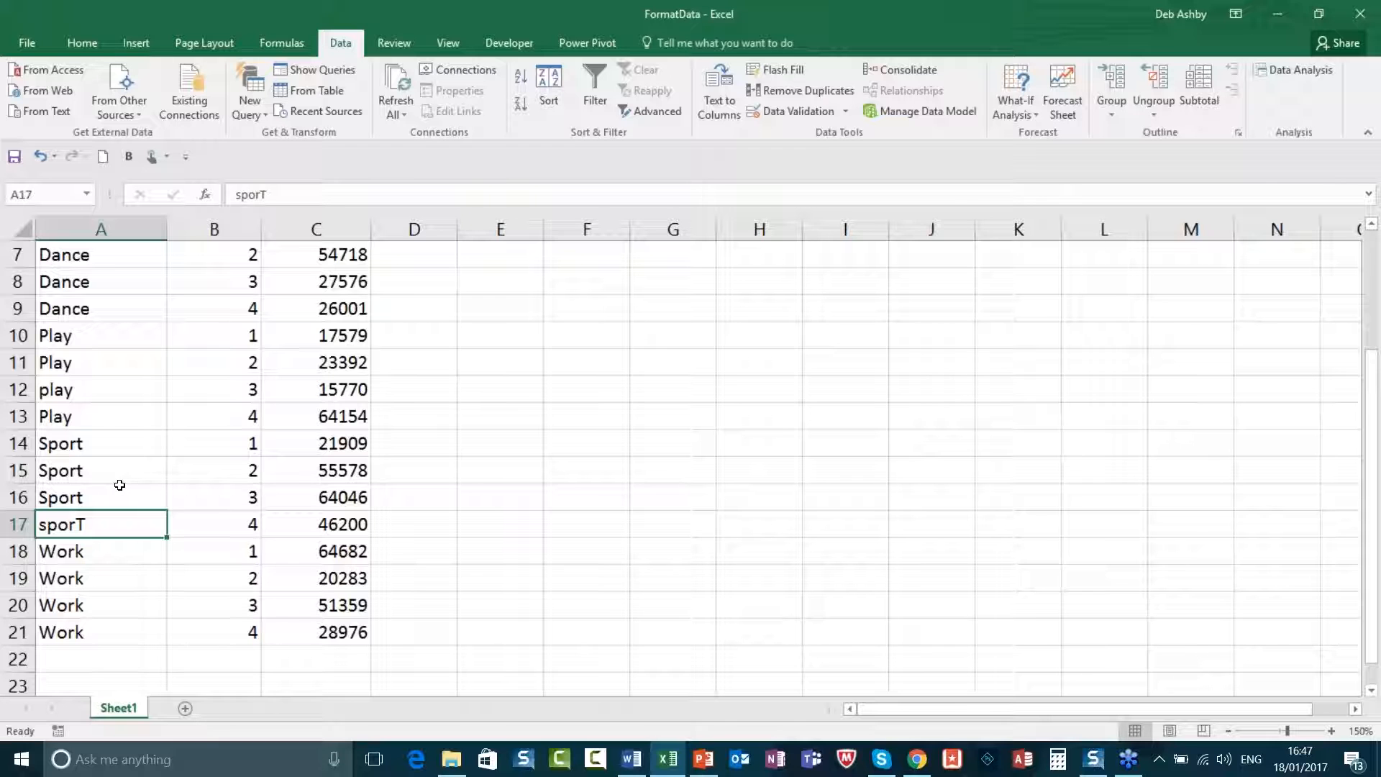
{"action": "scroll", "coordinate": [175, 487], "scroll_direction": "up", "scroll_amount": 2}
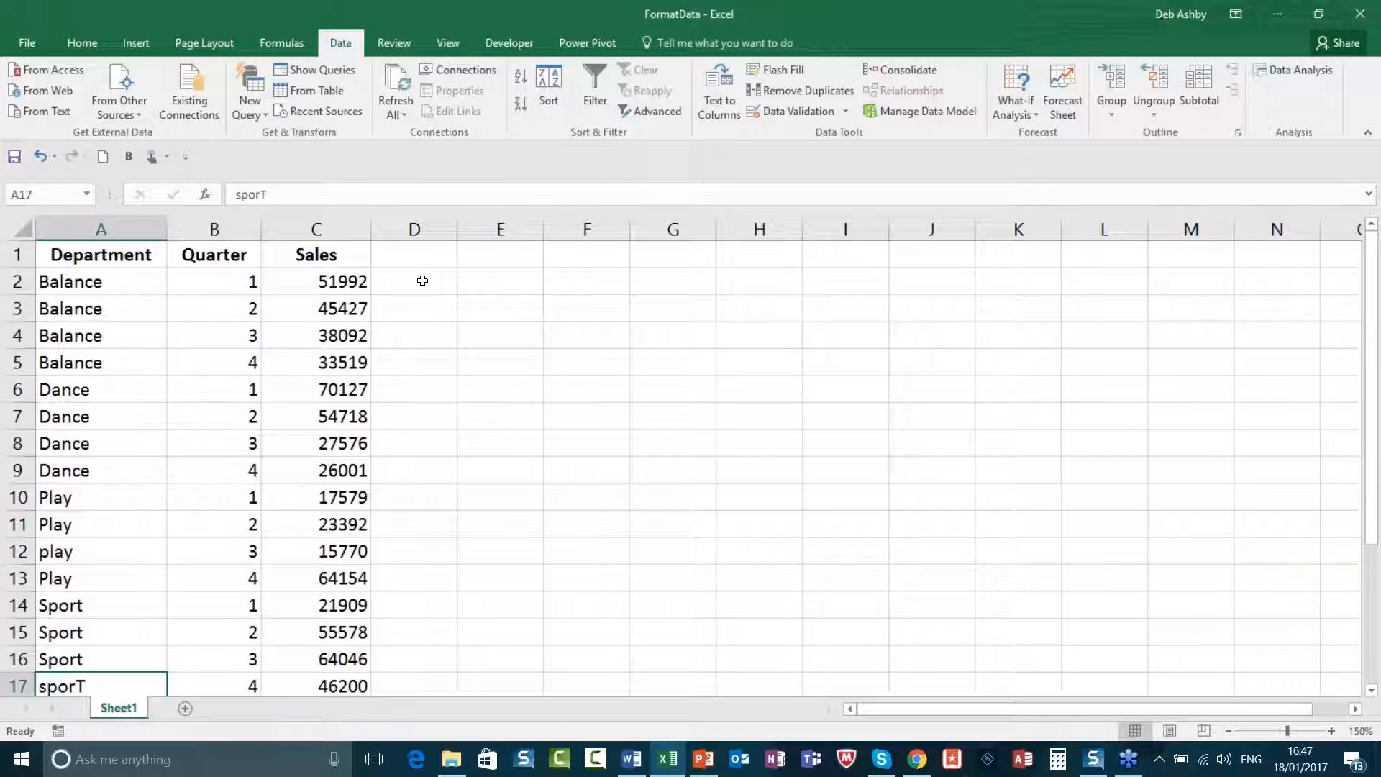
- Widen column D, enter =PROPER(A2) in D2 and fill the formula down to the last row of the list
{"action": "left_click", "coordinate": [420, 281]}
{"action": "left_click_drag", "start_coordinate": [459, 230], "coordinate": [518, 238]}
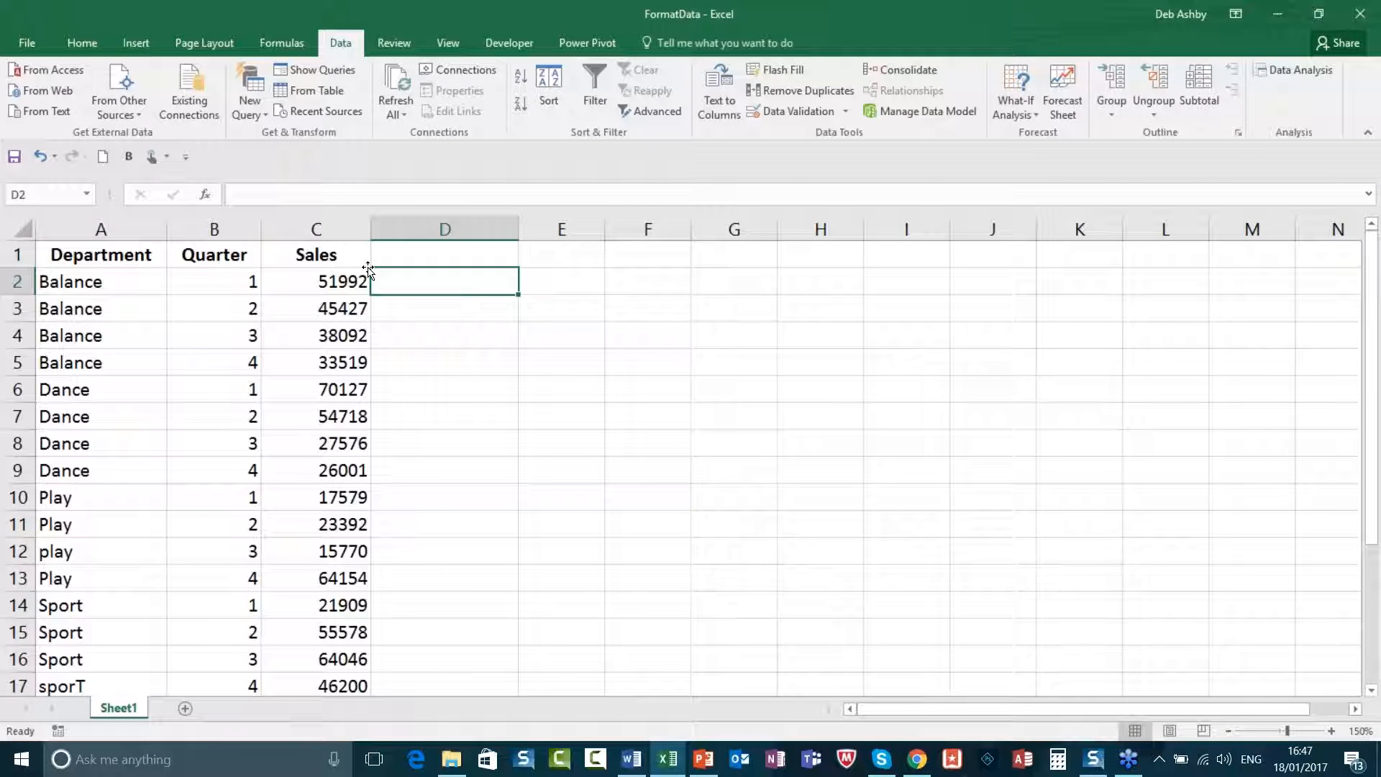
{"action": "type", "text": "=P"}
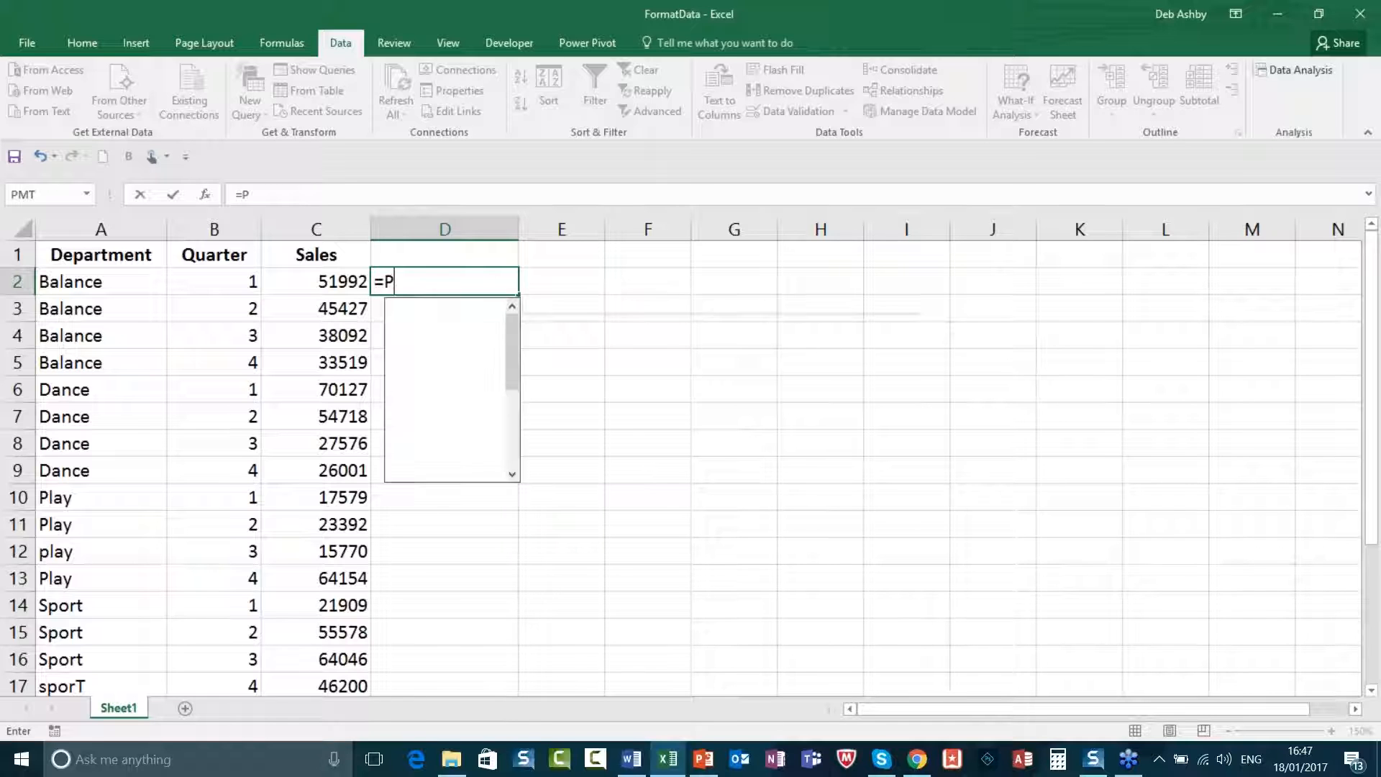
{"action": "type", "text": "ROPER"}
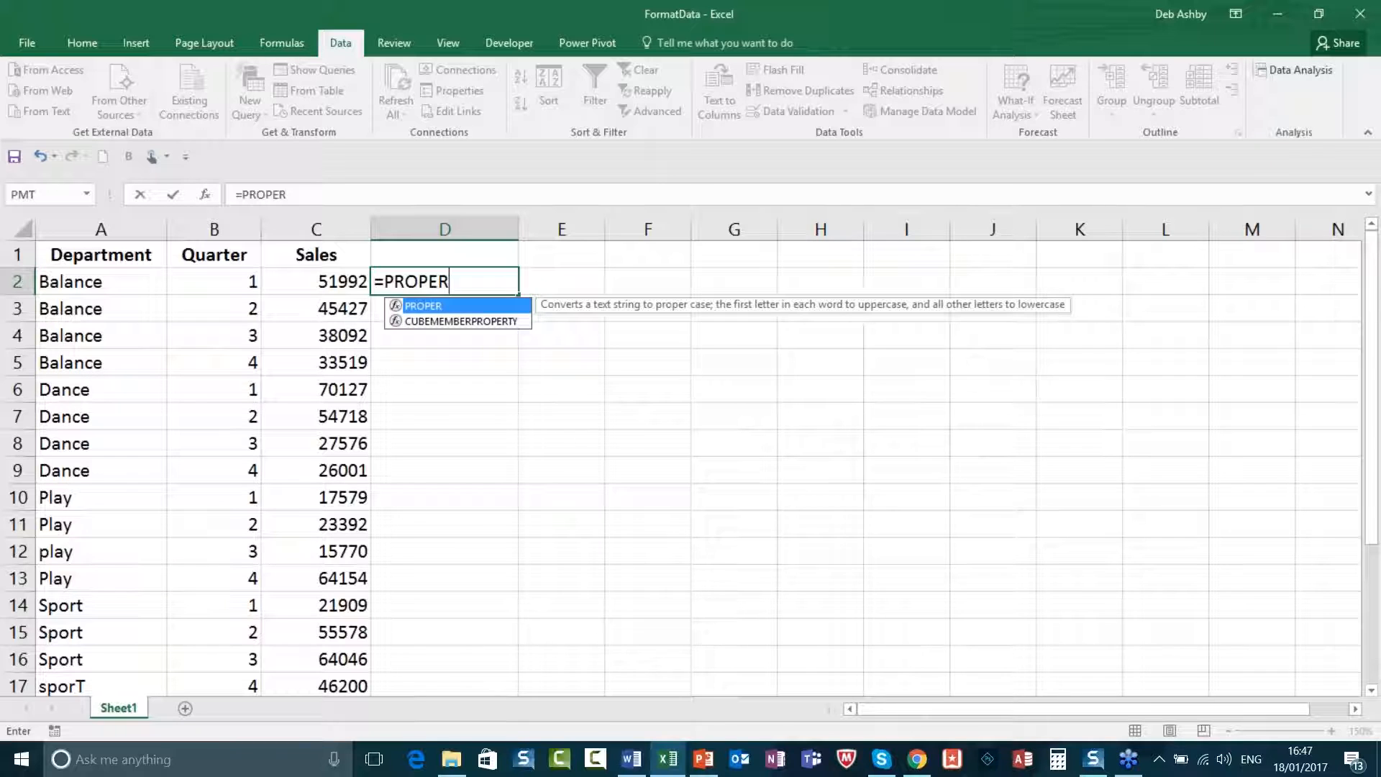
{"action": "type", "text": "("}
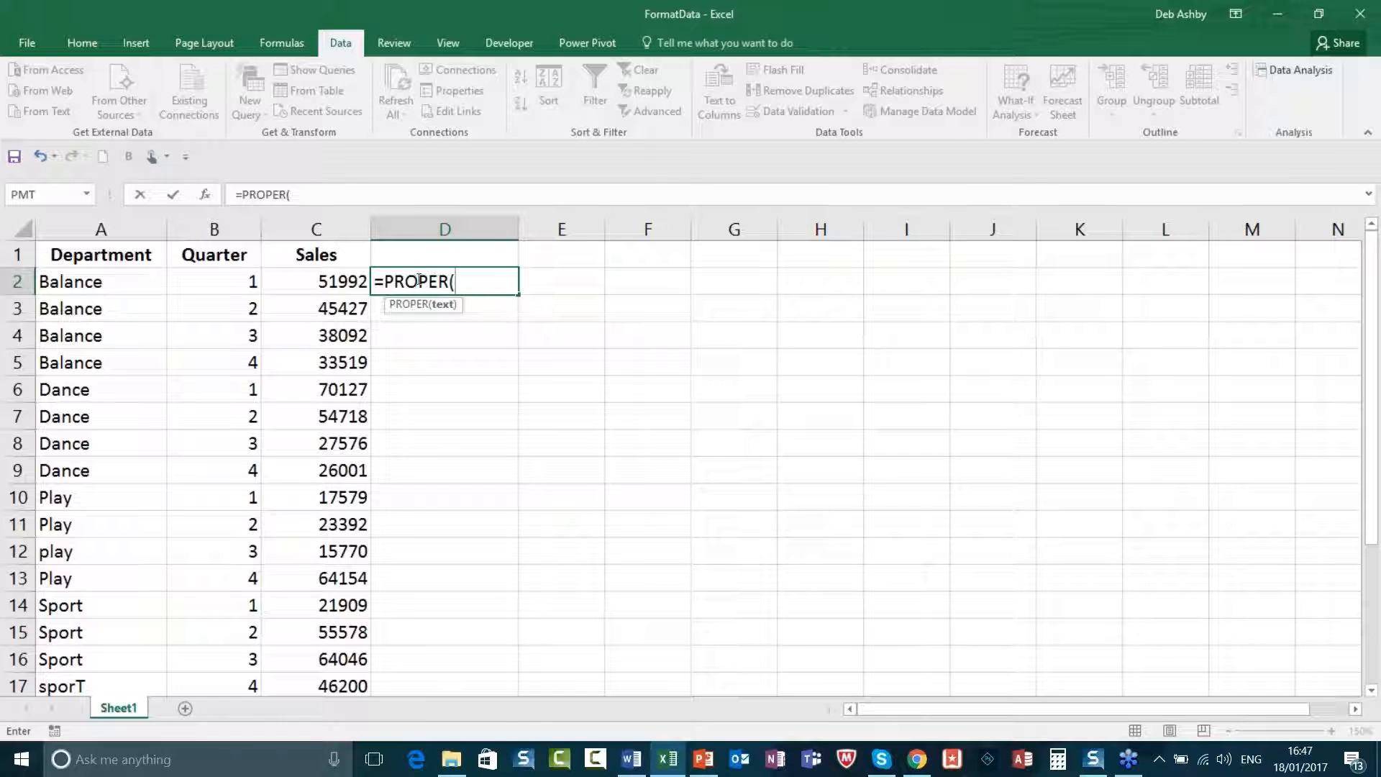
{"action": "left_click", "coordinate": [131, 282]}
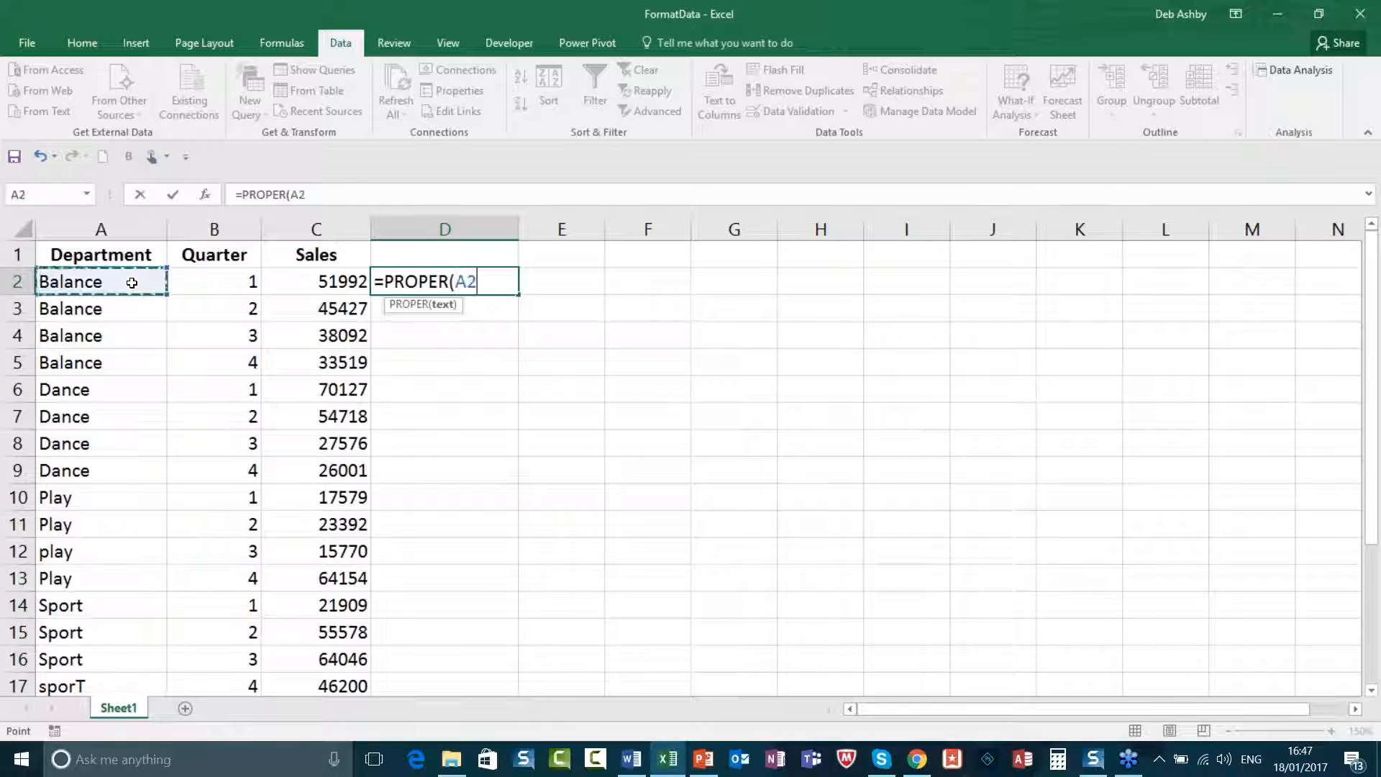
{"action": "type", "text": ")"}
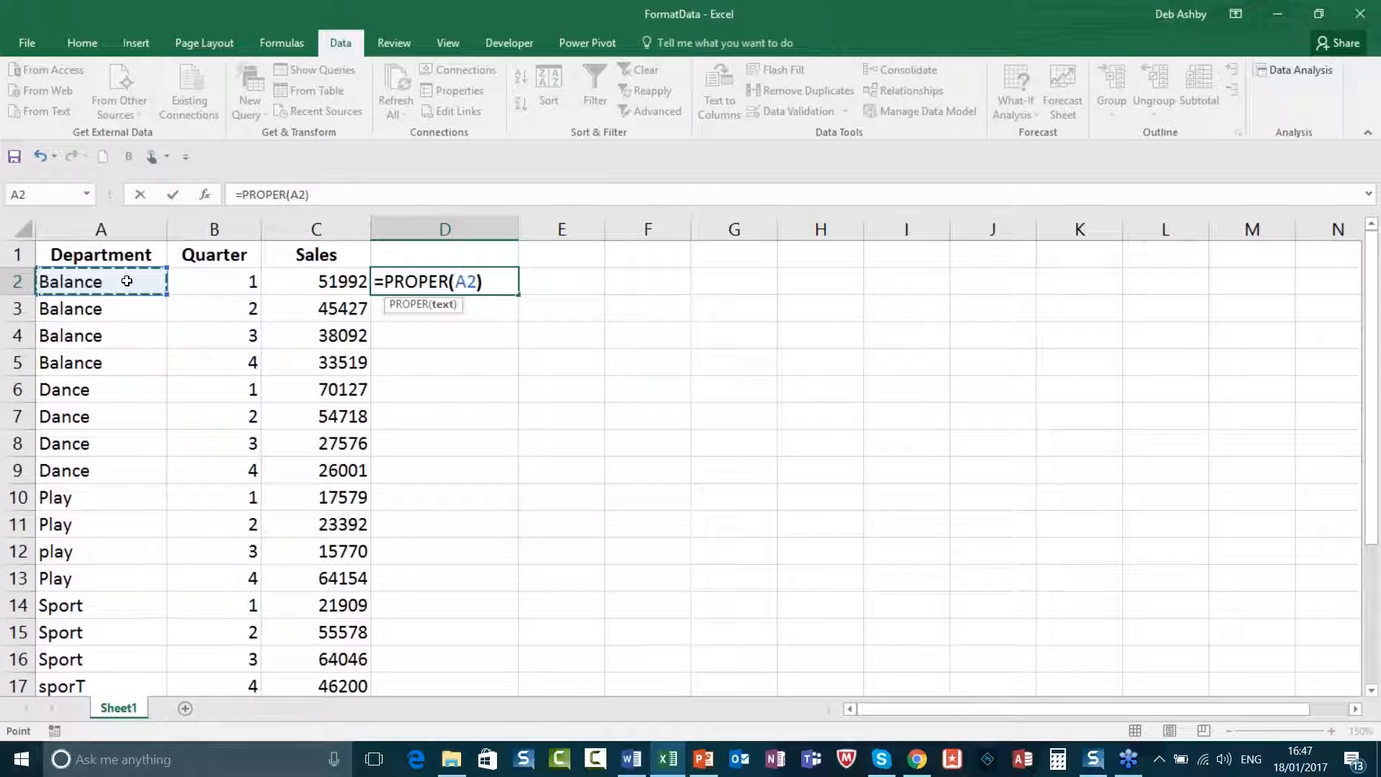
{"action": "key", "text": "Return"}
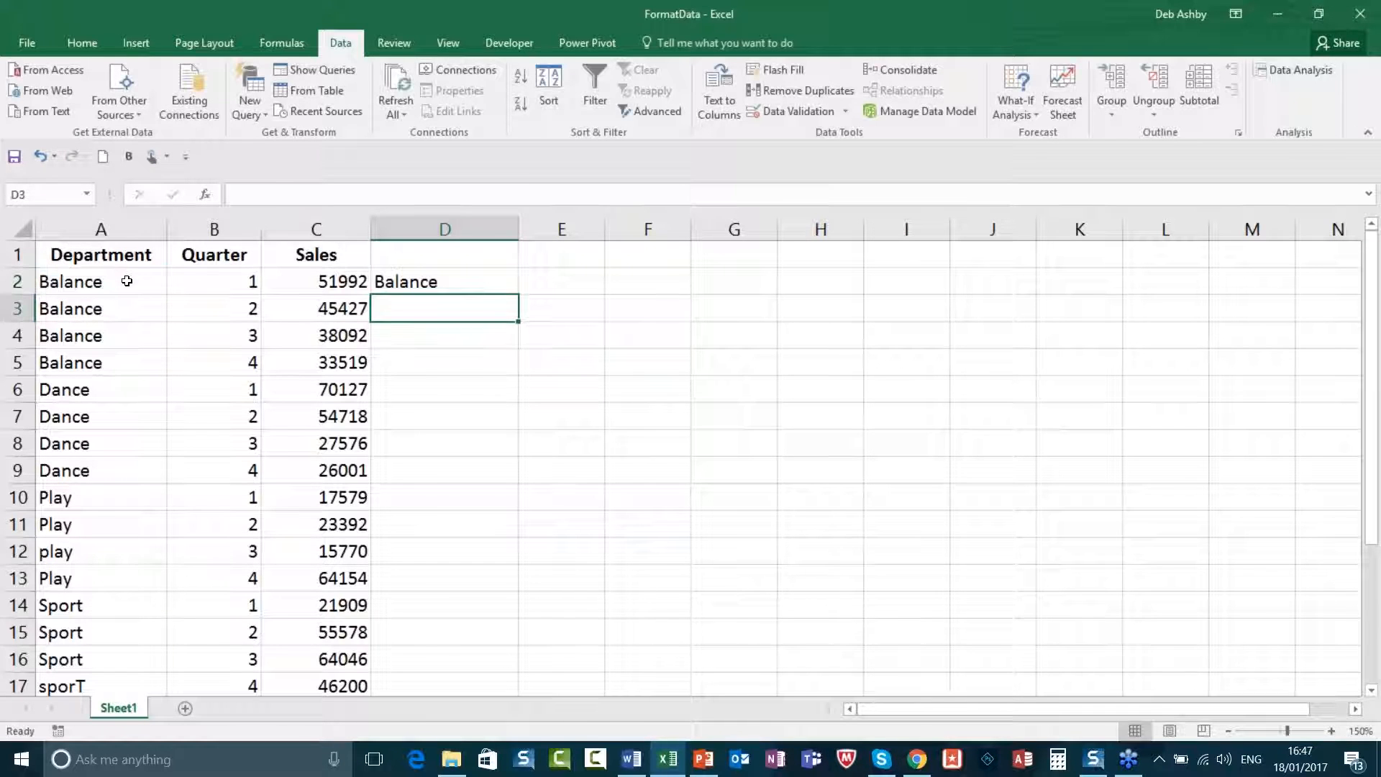
{"action": "left_click", "coordinate": [464, 288]}
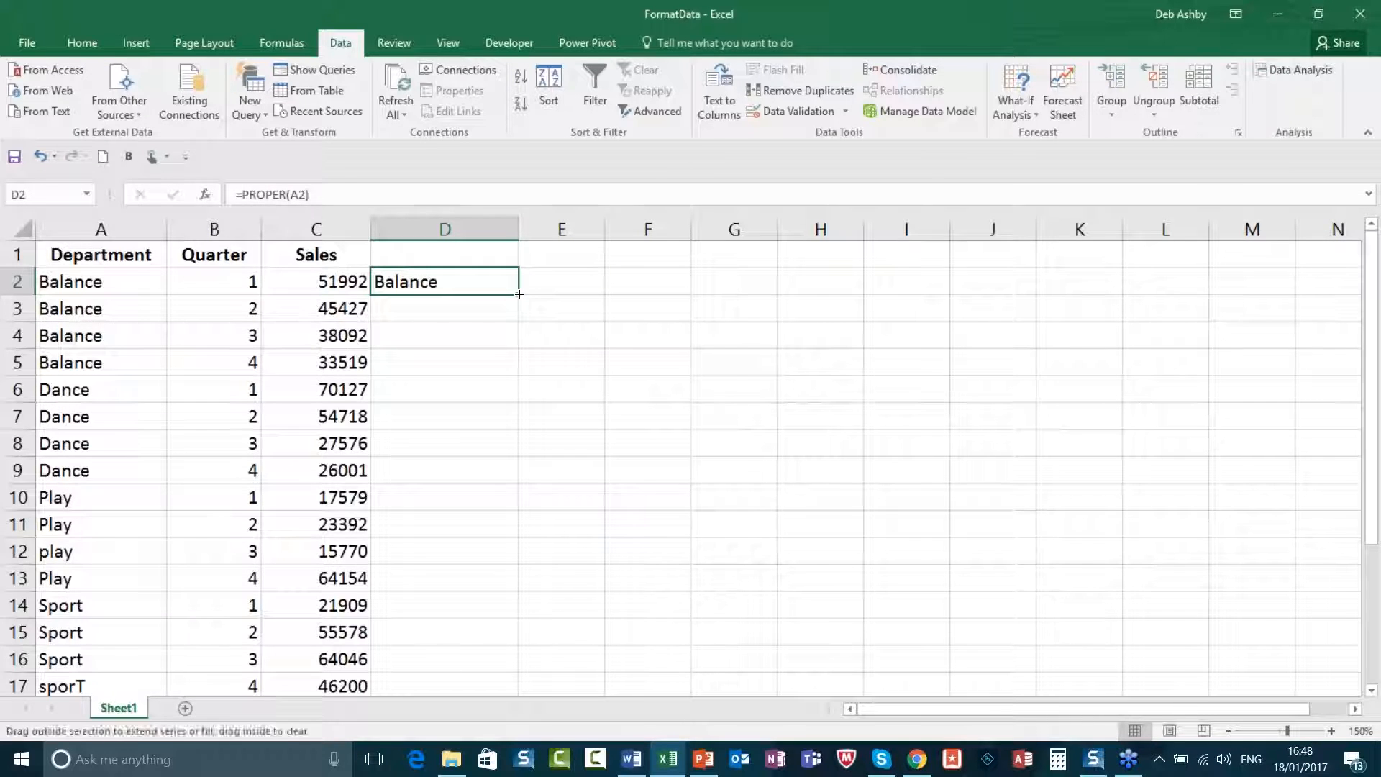
{"action": "double_click", "coordinate": [519, 294]}
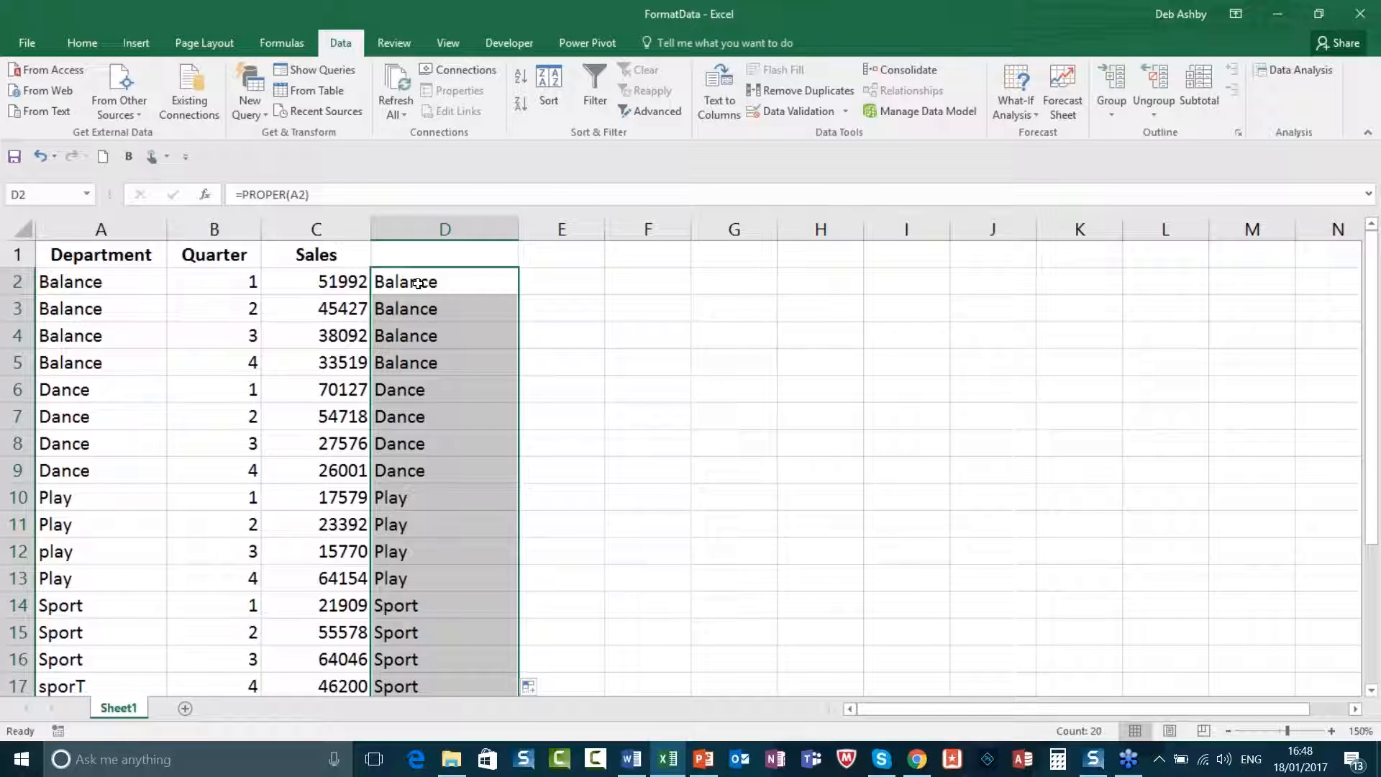
- Compare the Department entries in A12 and A17 with their proper-case versions in column D
{"action": "left_click", "coordinate": [89, 552]}
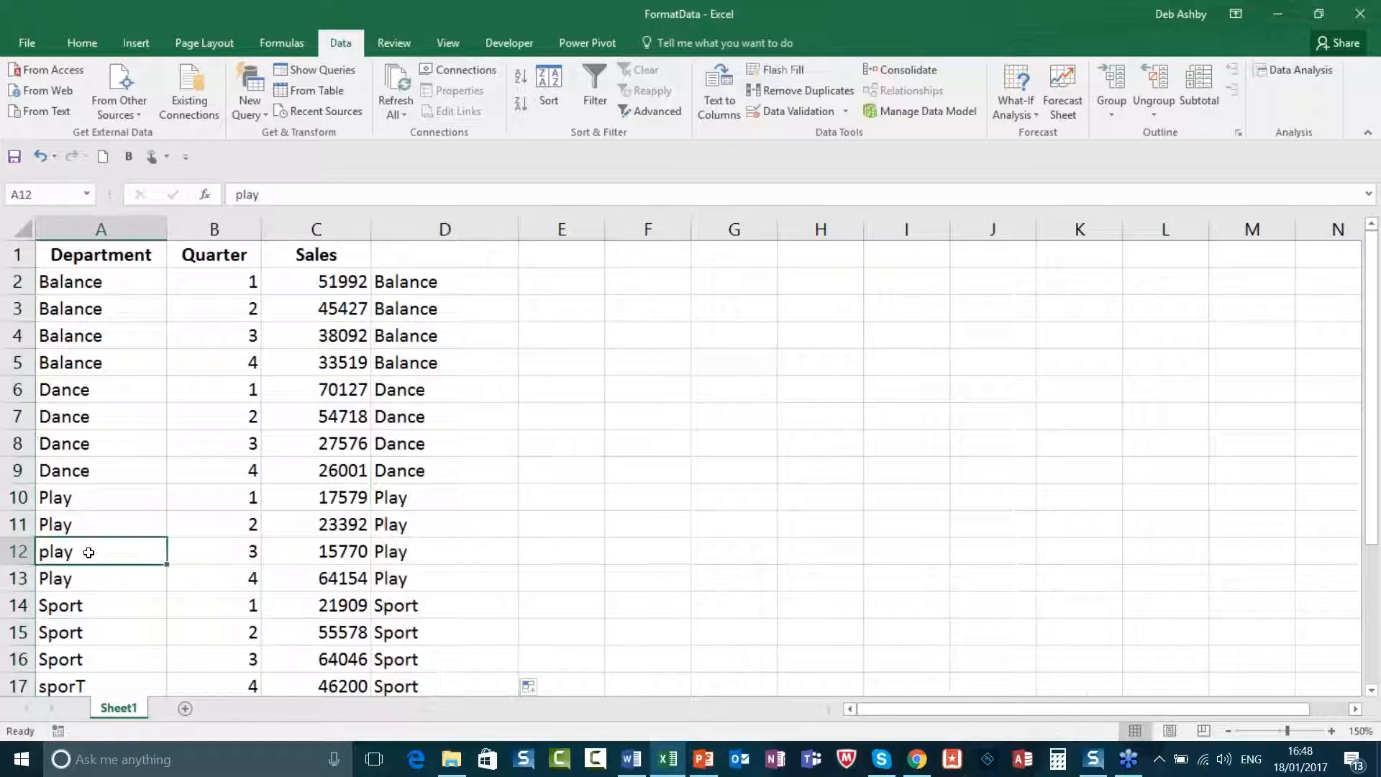
{"action": "left_click", "coordinate": [412, 556]}
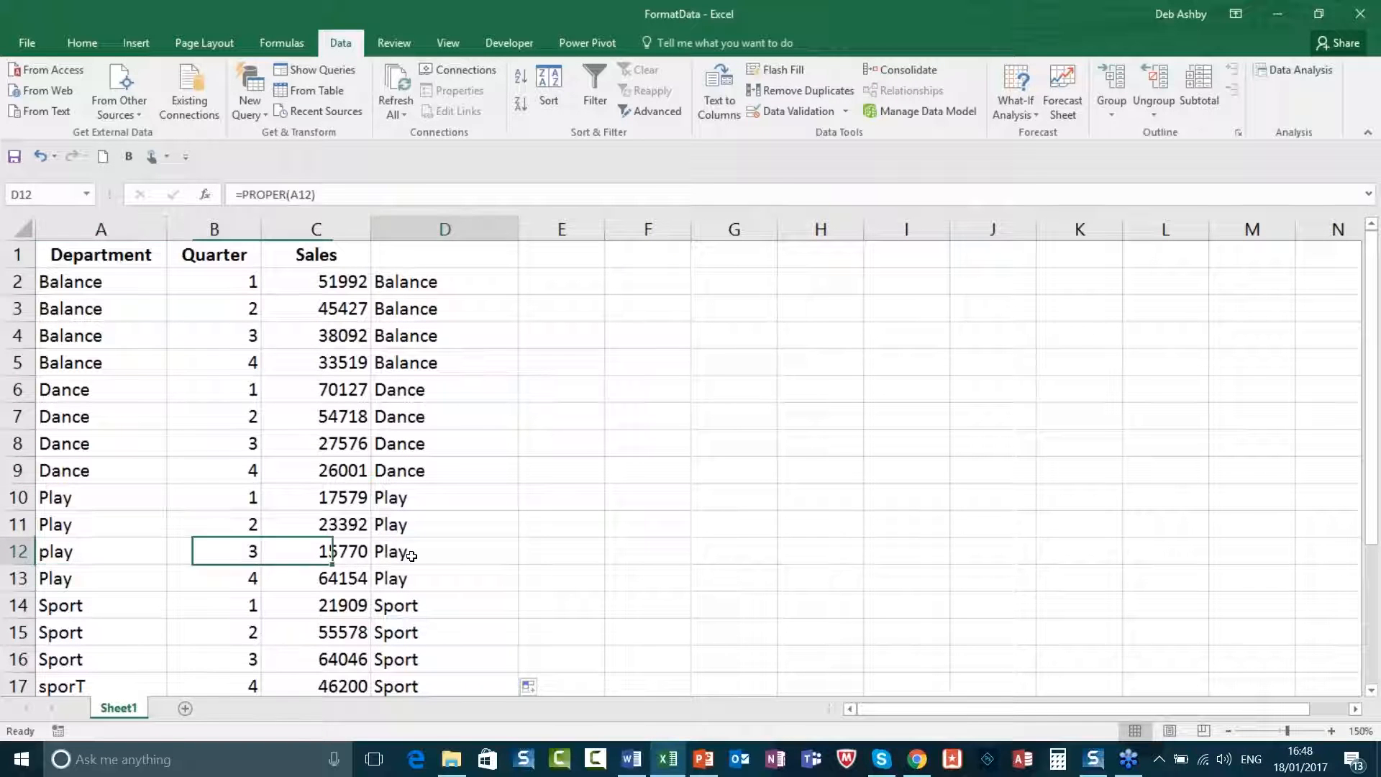
{"action": "scroll", "coordinate": [410, 554], "scroll_direction": "down", "scroll_amount": 2}
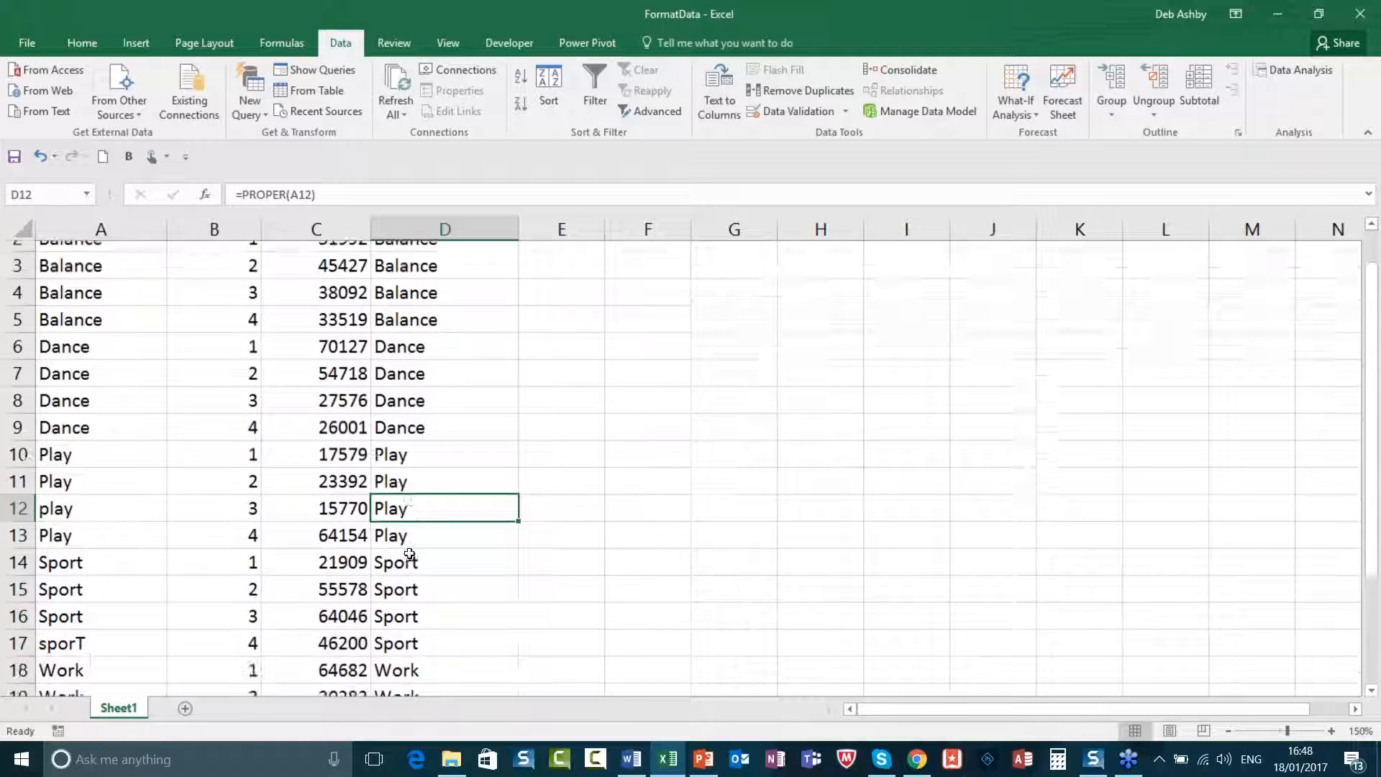
{"action": "left_click", "coordinate": [90, 529]}
{"action": "left_click", "coordinate": [407, 525]}
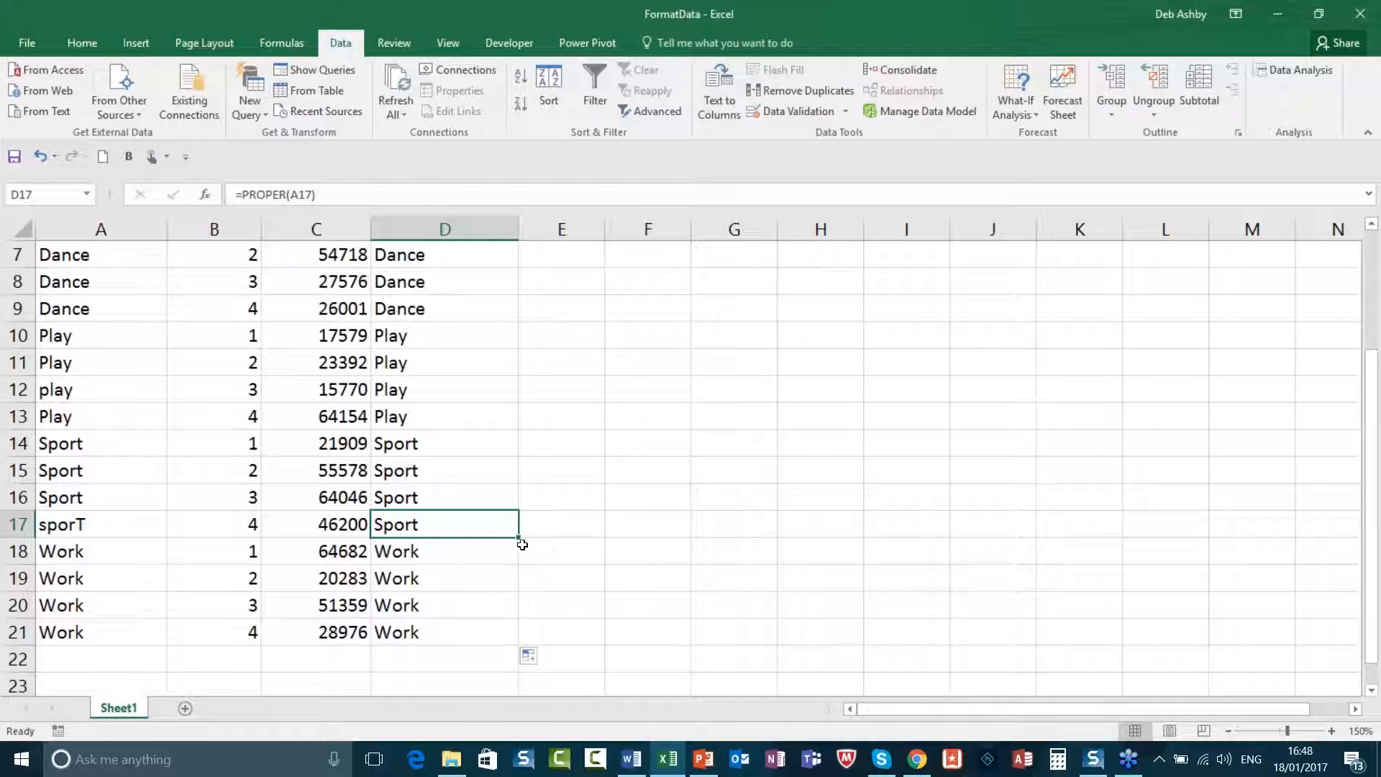
{"action": "scroll", "coordinate": [487, 480], "scroll_direction": "up", "scroll_amount": 2}
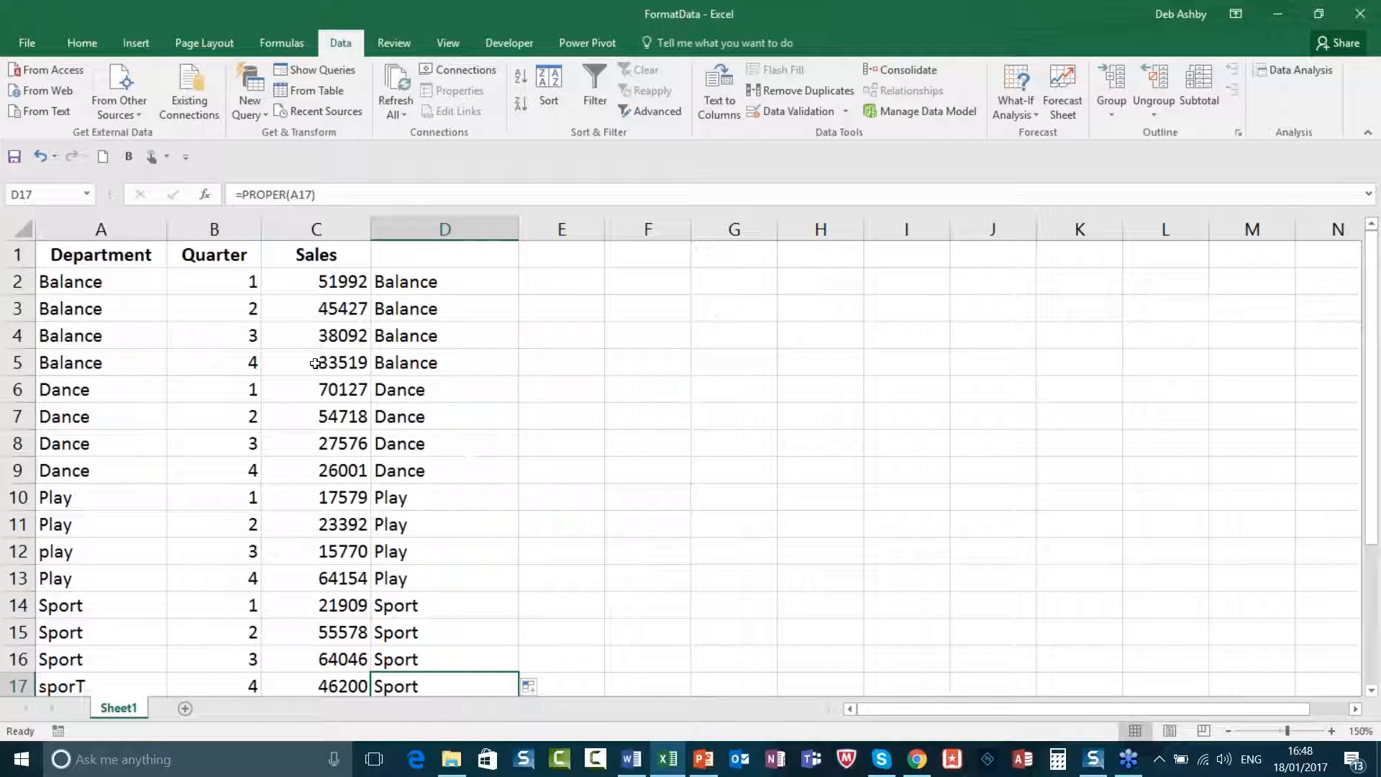
- Undo the PROPER fill and the formula in D2
{"action": "left_click", "coordinate": [41, 156]}
{"action": "left_click", "coordinate": [41, 157]}
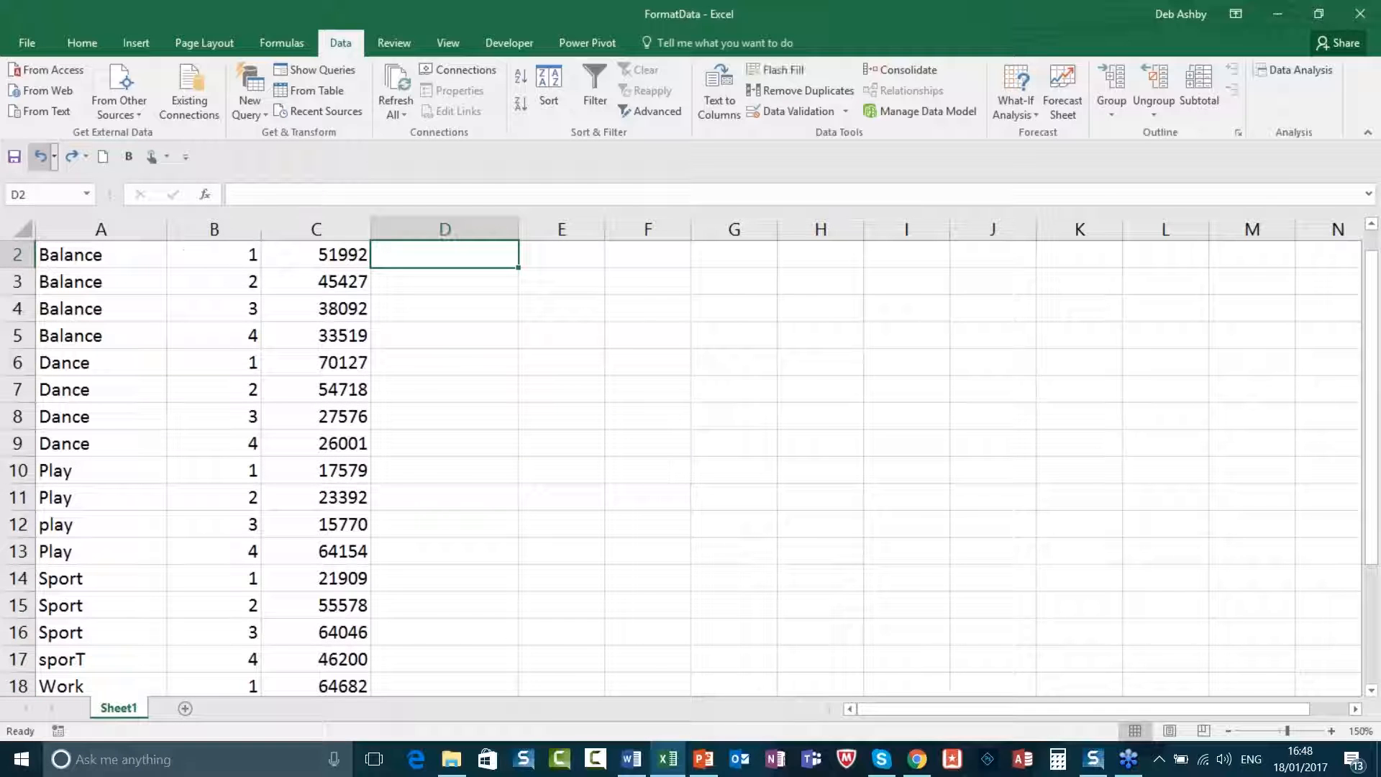
{"action": "scroll", "coordinate": [431, 282], "scroll_direction": "up", "scroll_amount": 1}
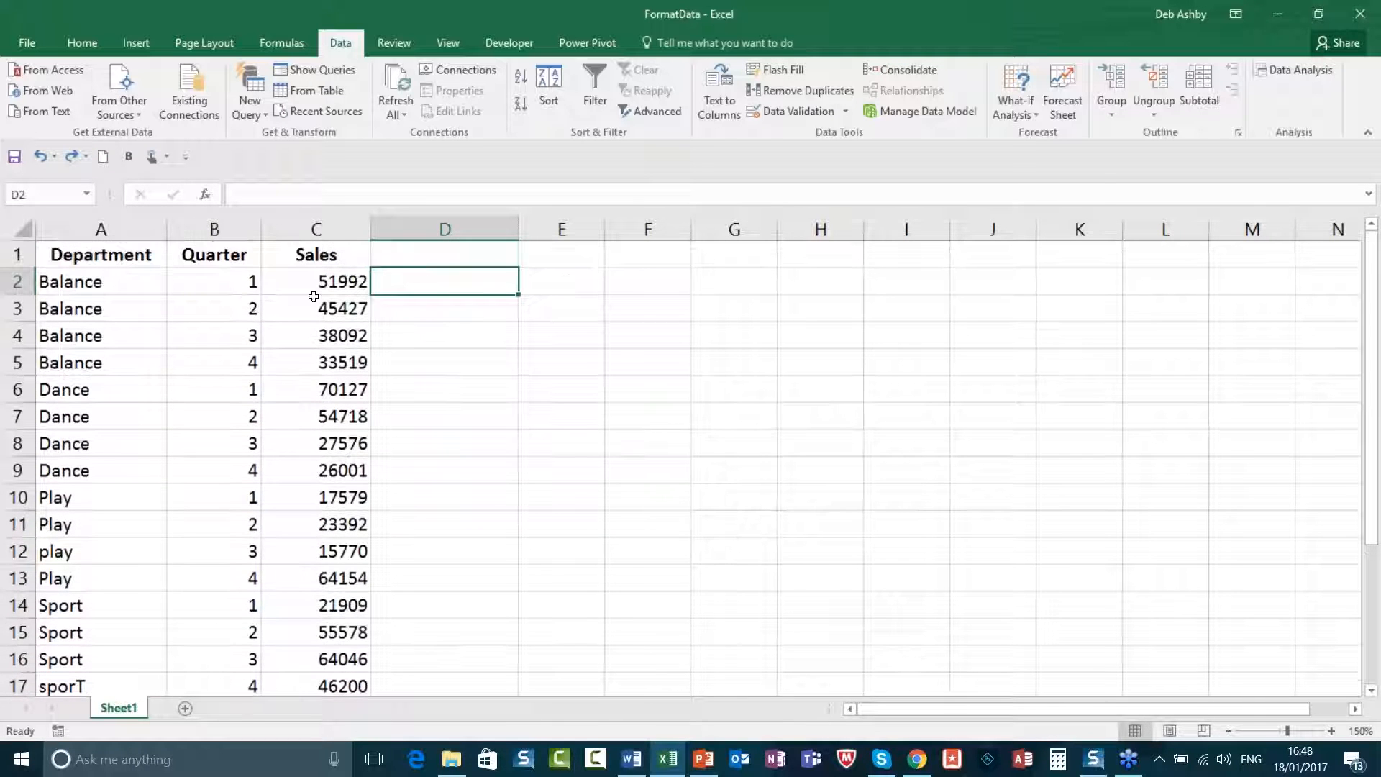
- Put a stray space inside the word Balance in A2, then remove it again
{"action": "double_click", "coordinate": [93, 282]}
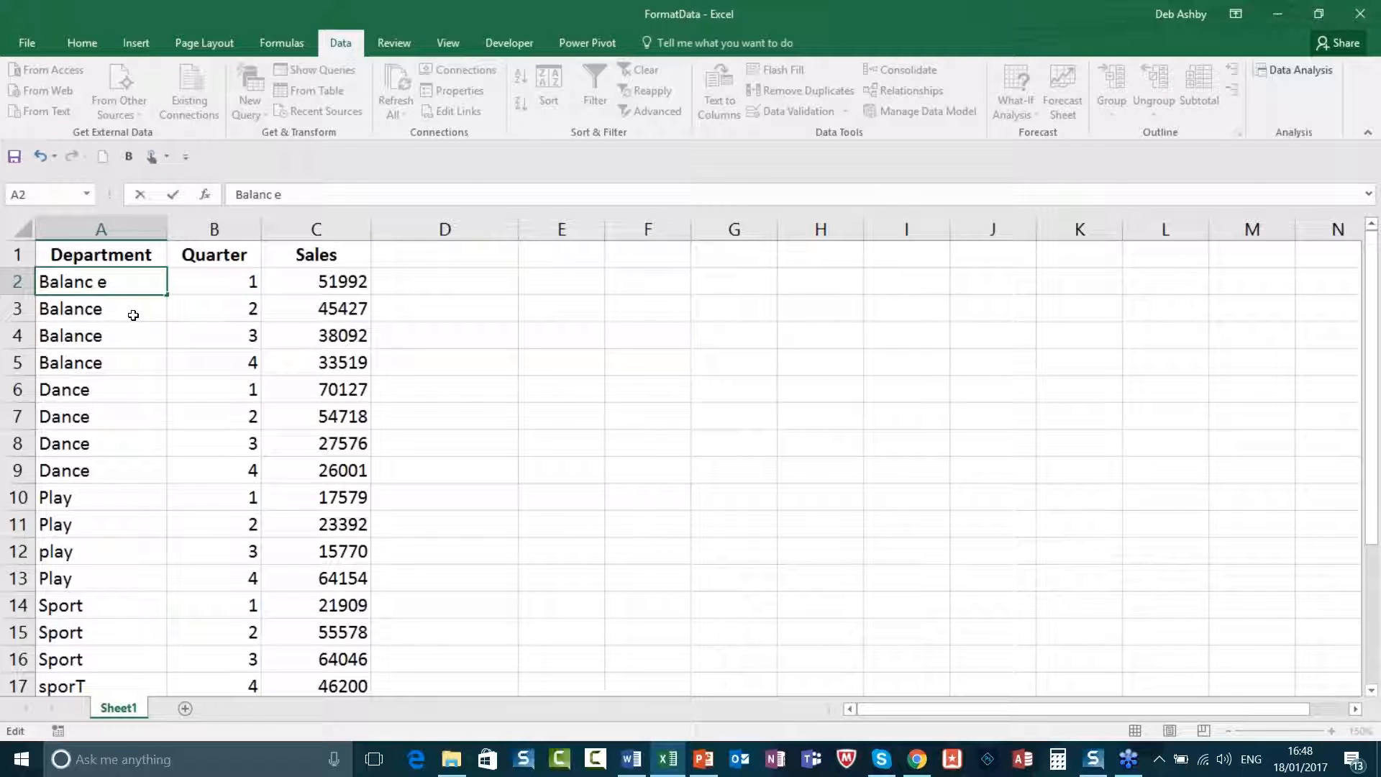
{"action": "key", "text": "BackSpace"}
- Enter =TRIM(A2) in D2 and fill the formula down to the last row of the list
{"action": "left_click", "coordinate": [411, 280]}
{"action": "type", "text": "=TRIM"}
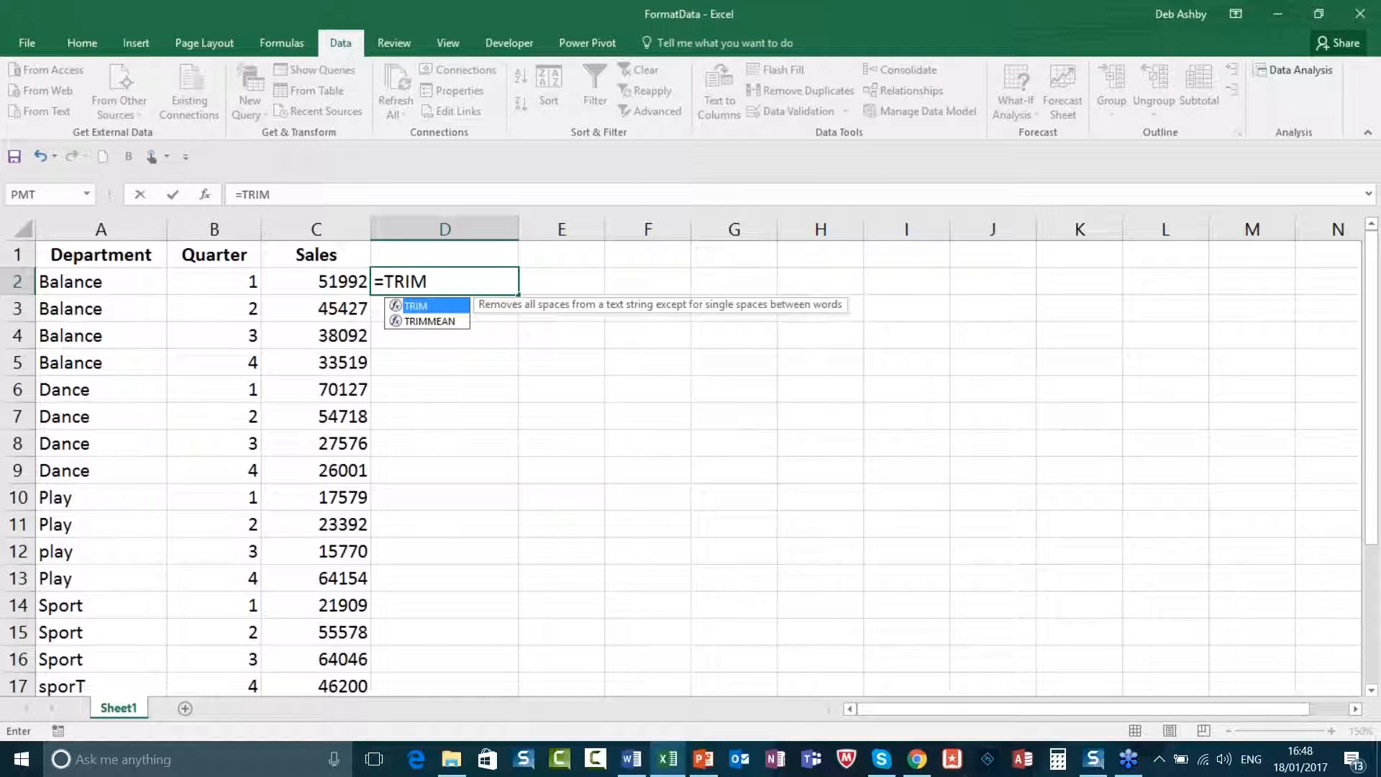
{"action": "type", "text": "("}
{"action": "left_click", "coordinate": [128, 279]}
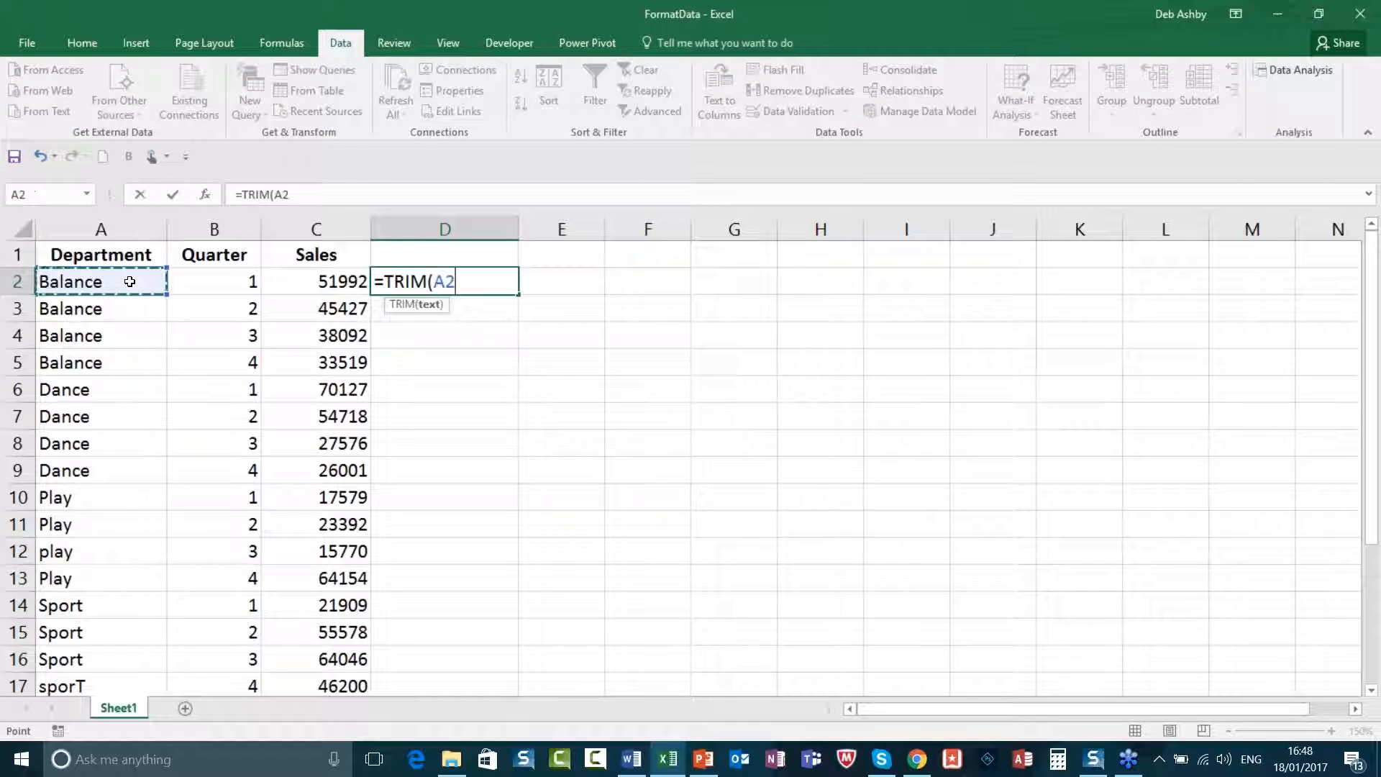
{"action": "type", "text": ")"}
{"action": "key", "text": "Return"}
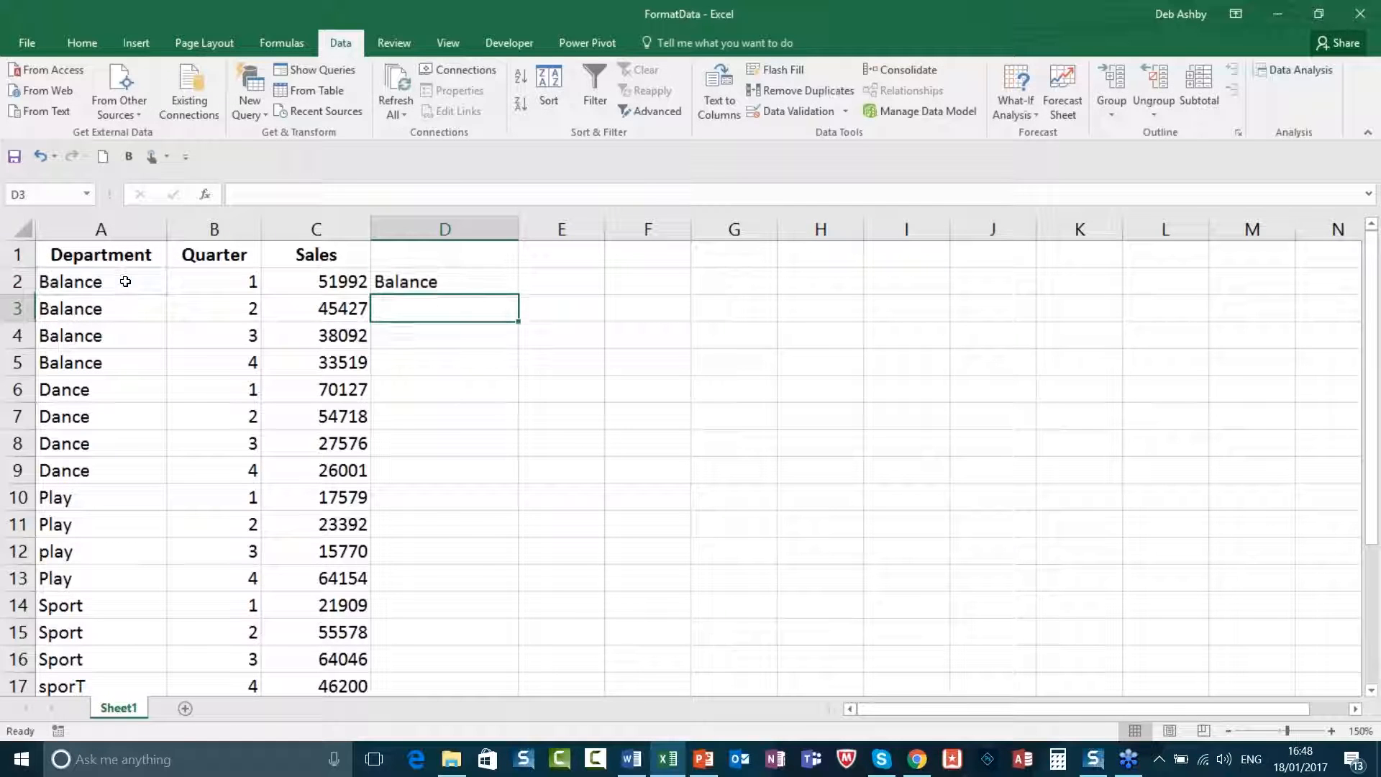
{"action": "left_click", "coordinate": [472, 281]}
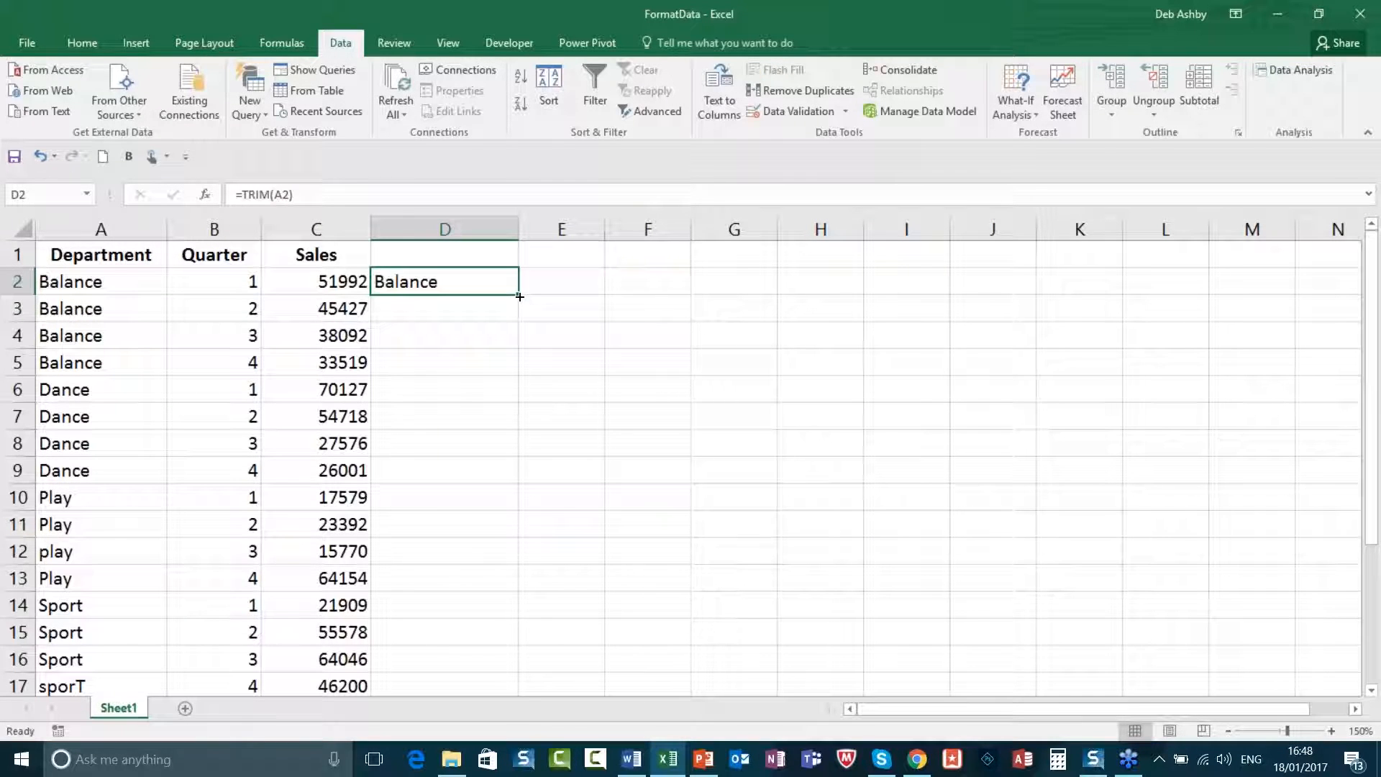
{"action": "double_click", "coordinate": [518, 294]}
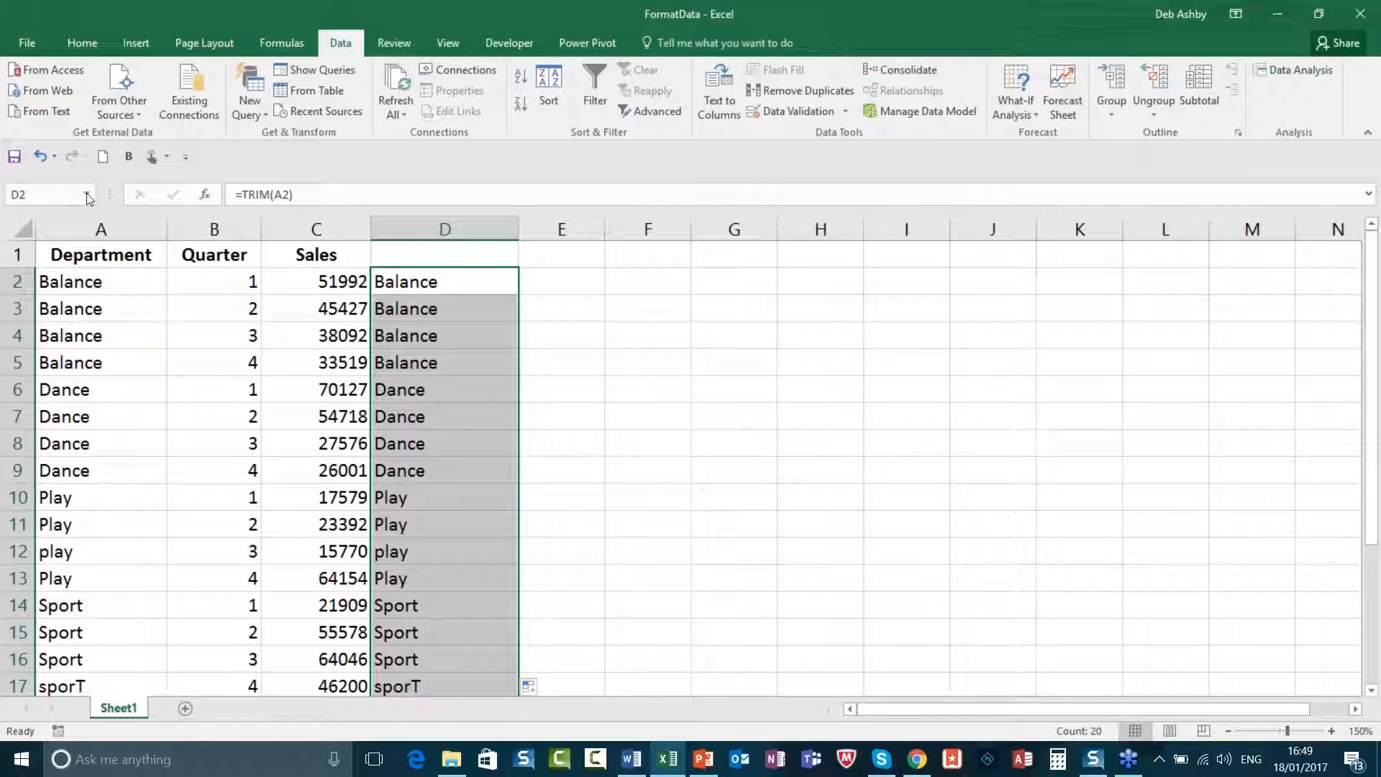
- Undo the TRIM fill and replace the formula in D2 with =PROPER(TRIM(A2))
{"action": "left_click", "coordinate": [42, 159]}
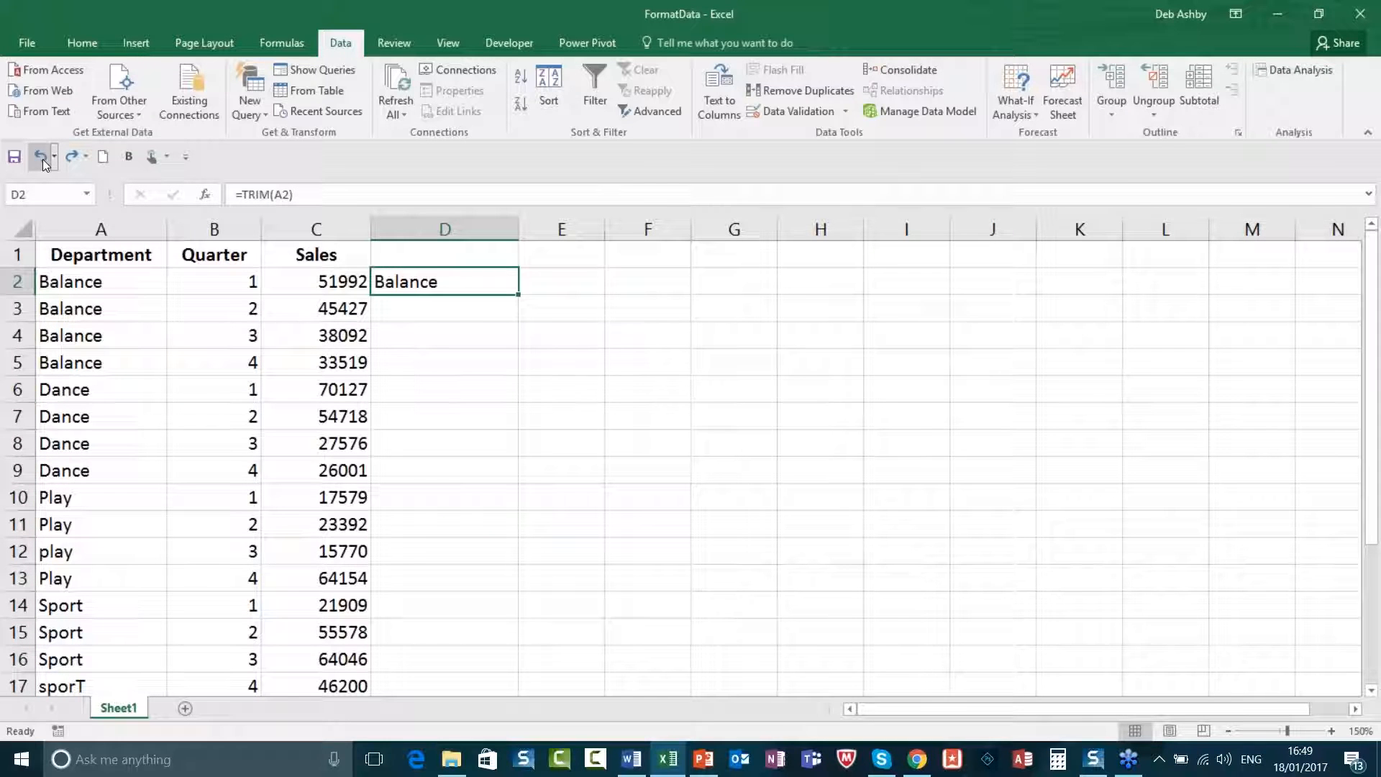
{"action": "key", "text": "BackSpace"}
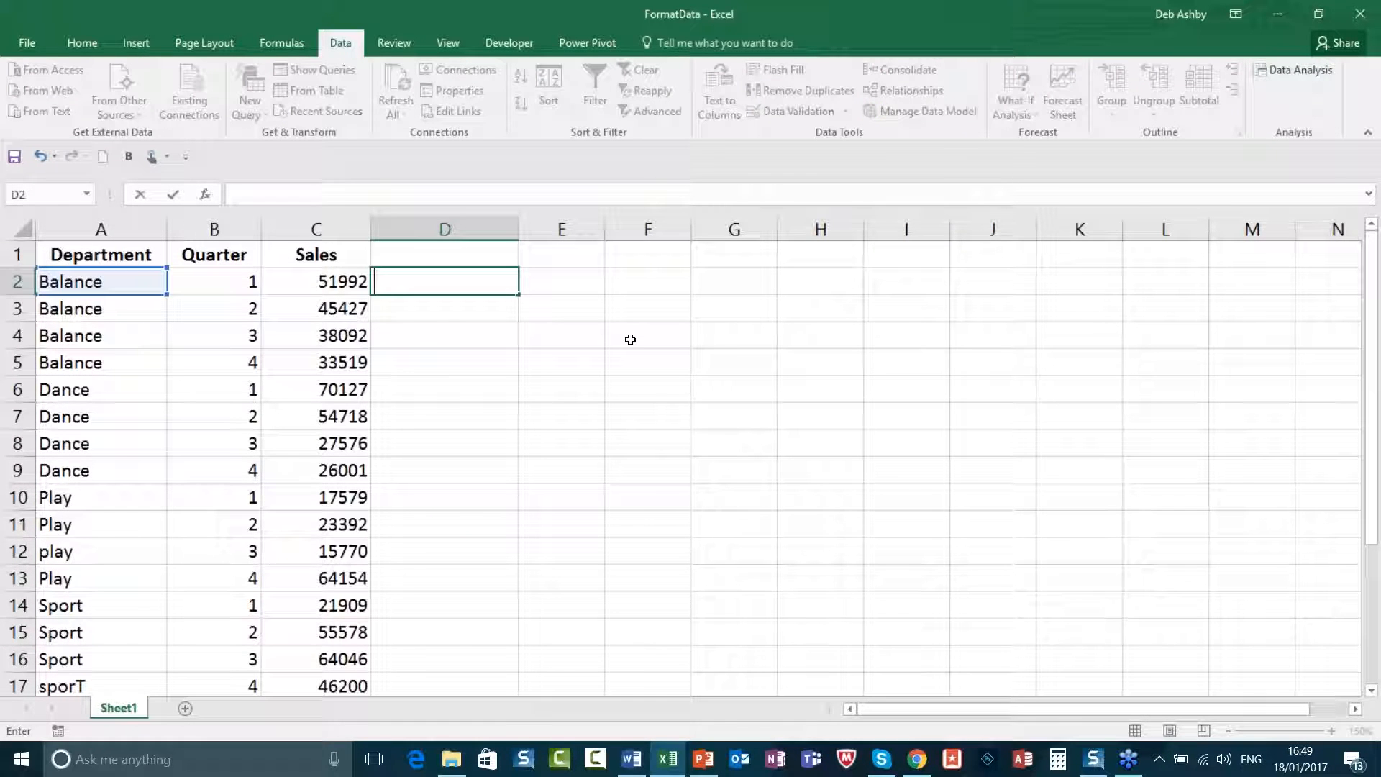
{"action": "type", "text": "=PROPER"}
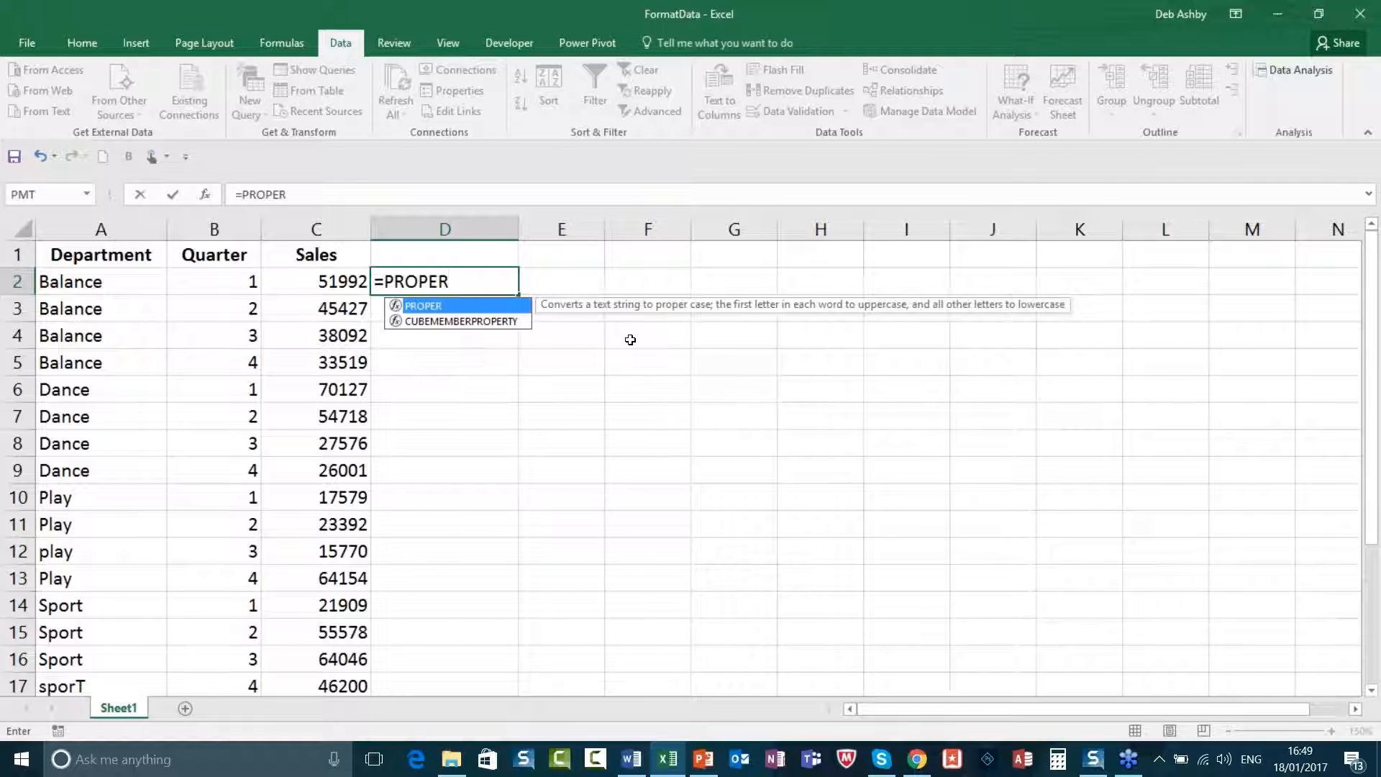
{"action": "type", "text": "(TRI"}
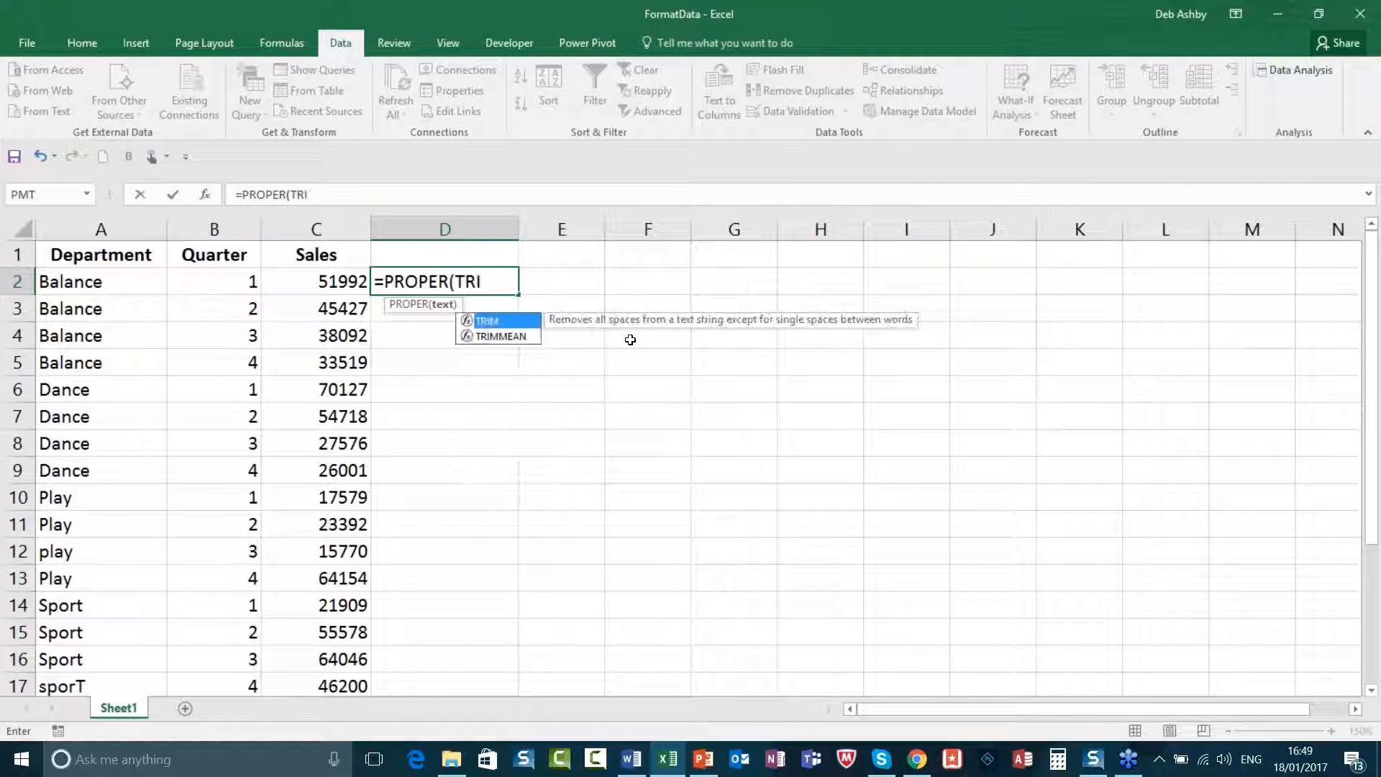
{"action": "type", "text": "M"}
{"action": "type", "text": "("}
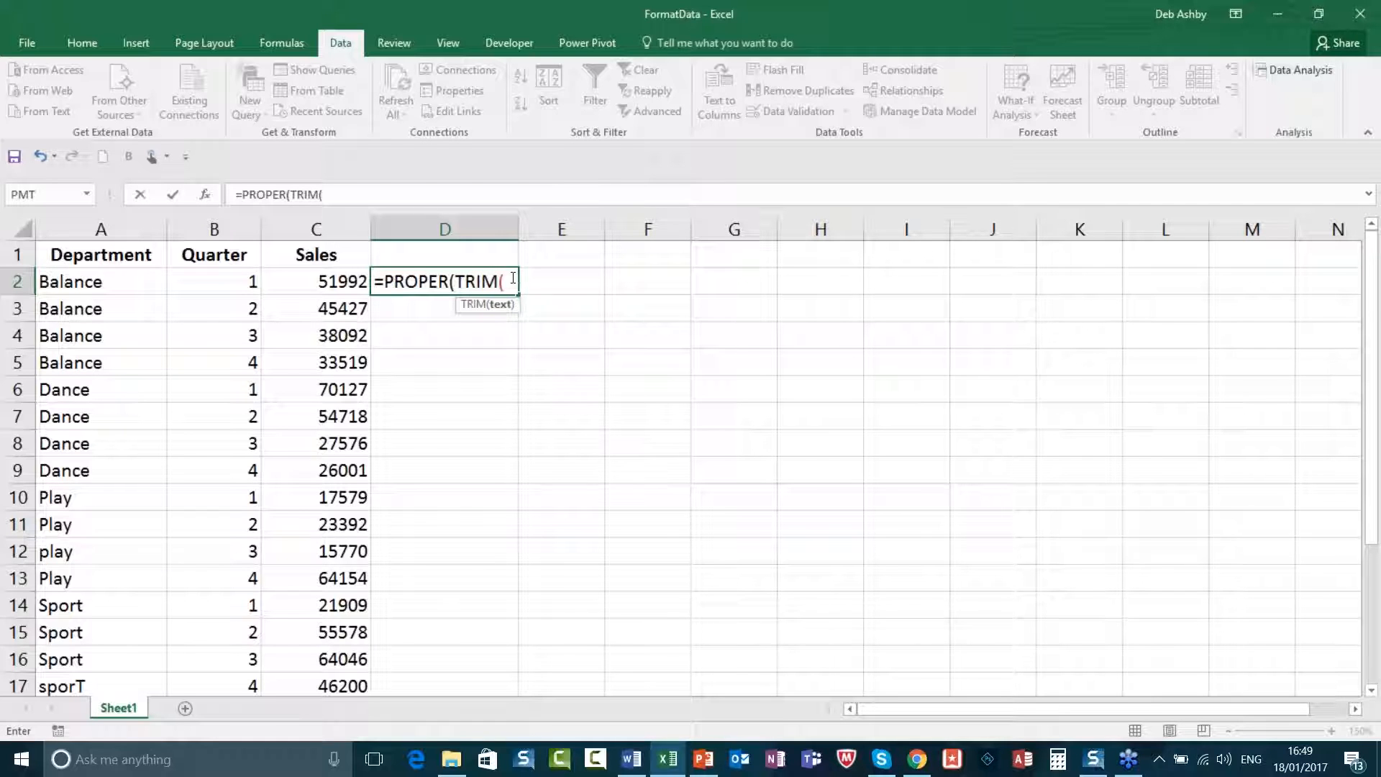
{"action": "left_click", "coordinate": [105, 286]}
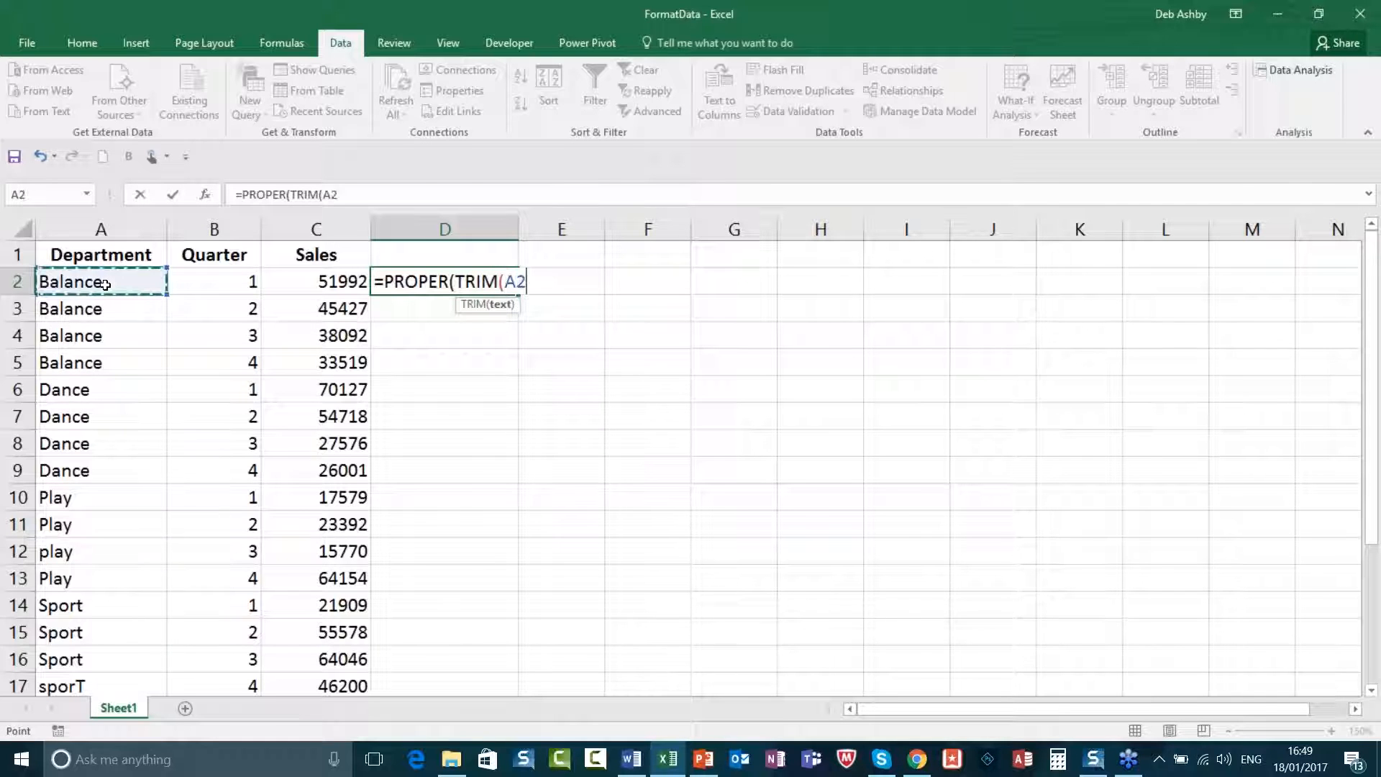
{"action": "type", "text": "))"}
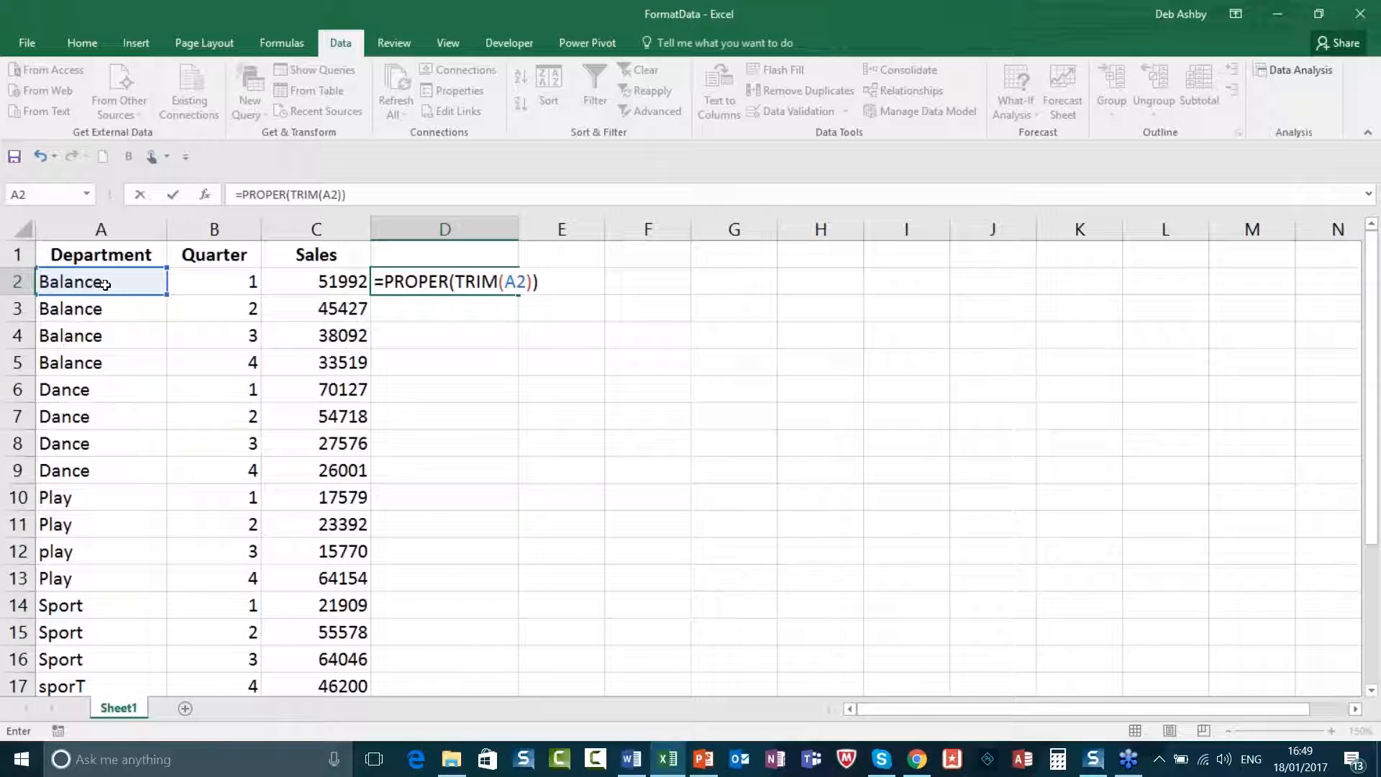
{"action": "key", "text": "Return"}
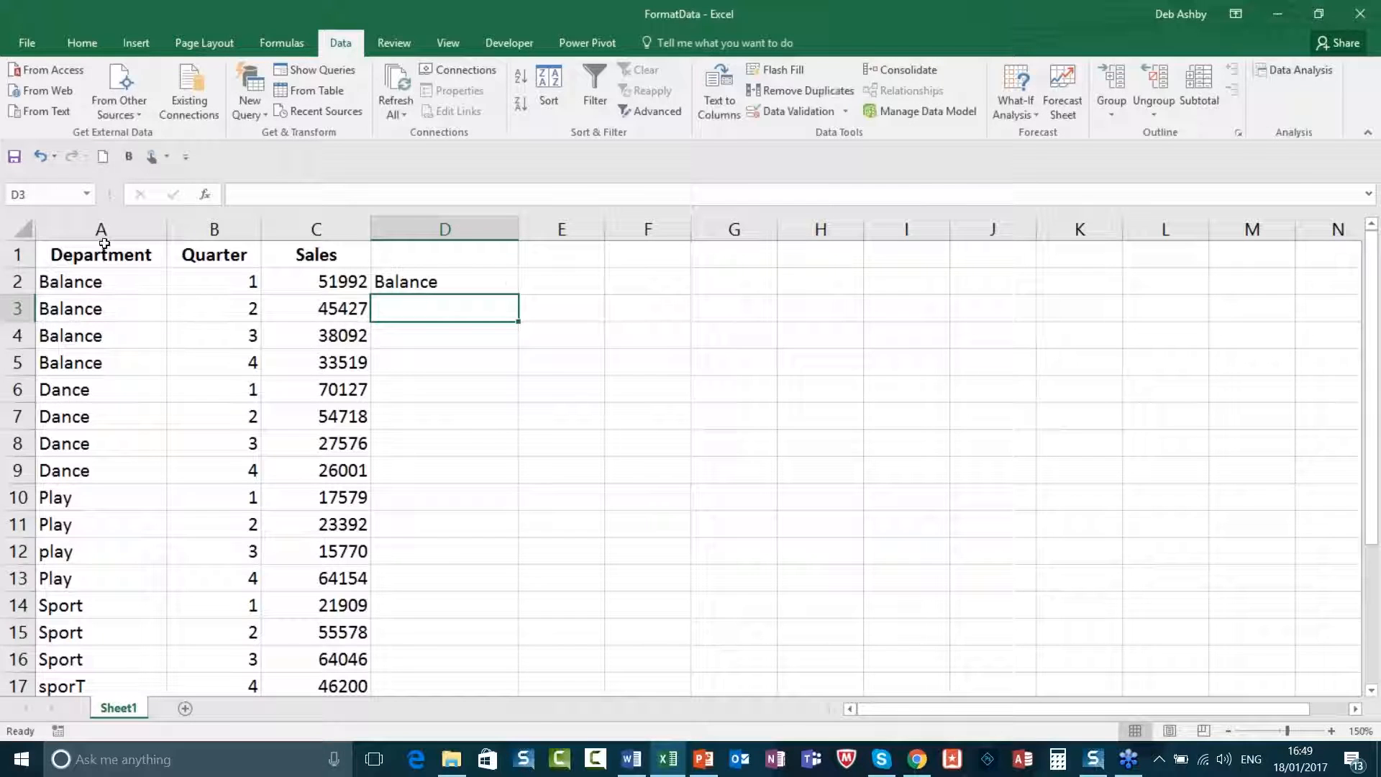
- Fill the PROPER and TRIM formula from D2 down to the last row of the list and check the filled entries
{"action": "left_click", "coordinate": [461, 279]}
{"action": "left_click_drag", "start_coordinate": [520, 294], "coordinate": [520, 294]}
{"action": "double_click", "coordinate": [520, 294]}
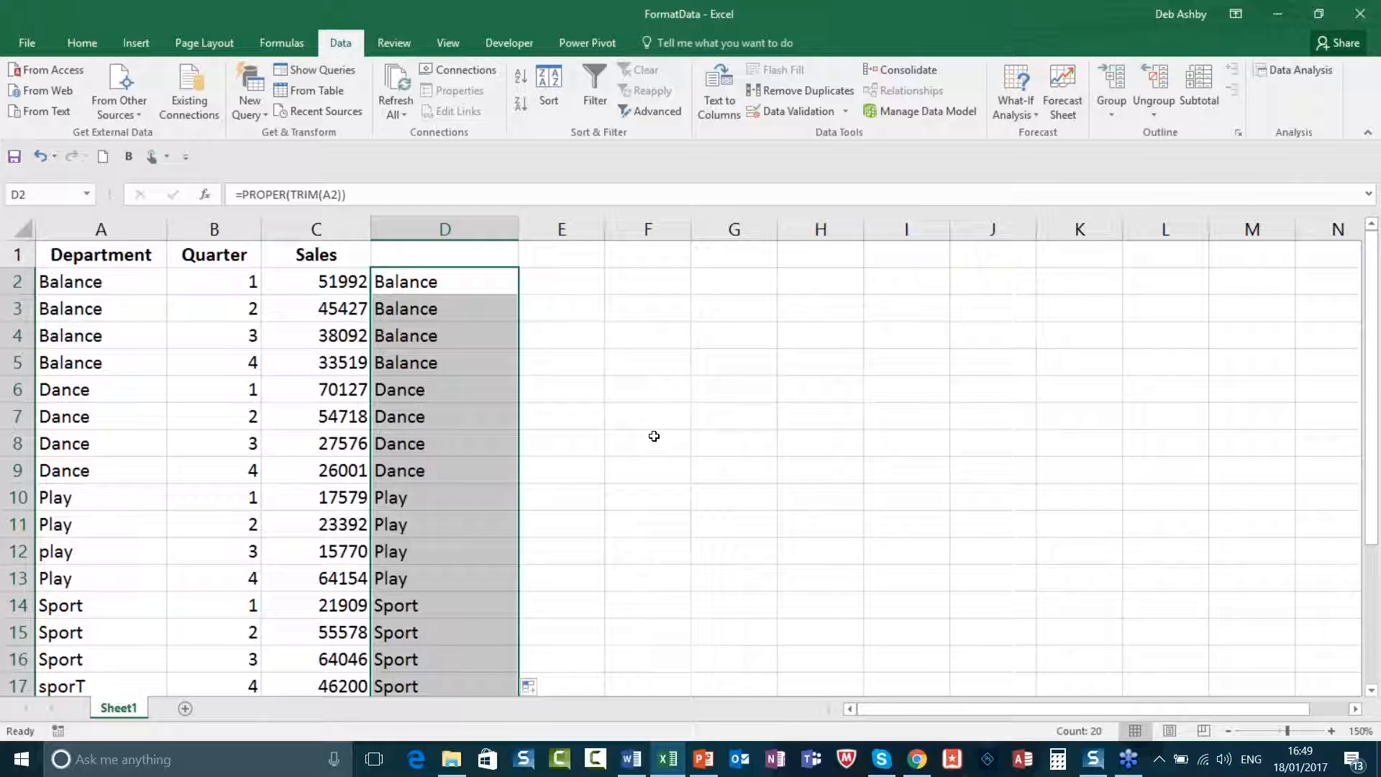
{"action": "scroll", "coordinate": [654, 436], "scroll_direction": "down", "scroll_amount": 4}
{"action": "scroll", "coordinate": [654, 434], "scroll_direction": "up", "scroll_amount": 4}
- Try to paste the column D formulas over the Department entries from A2 down, and undo the paste
{"action": "key", "text": "ctrl+c"}
{"action": "left_click", "coordinate": [142, 284]}
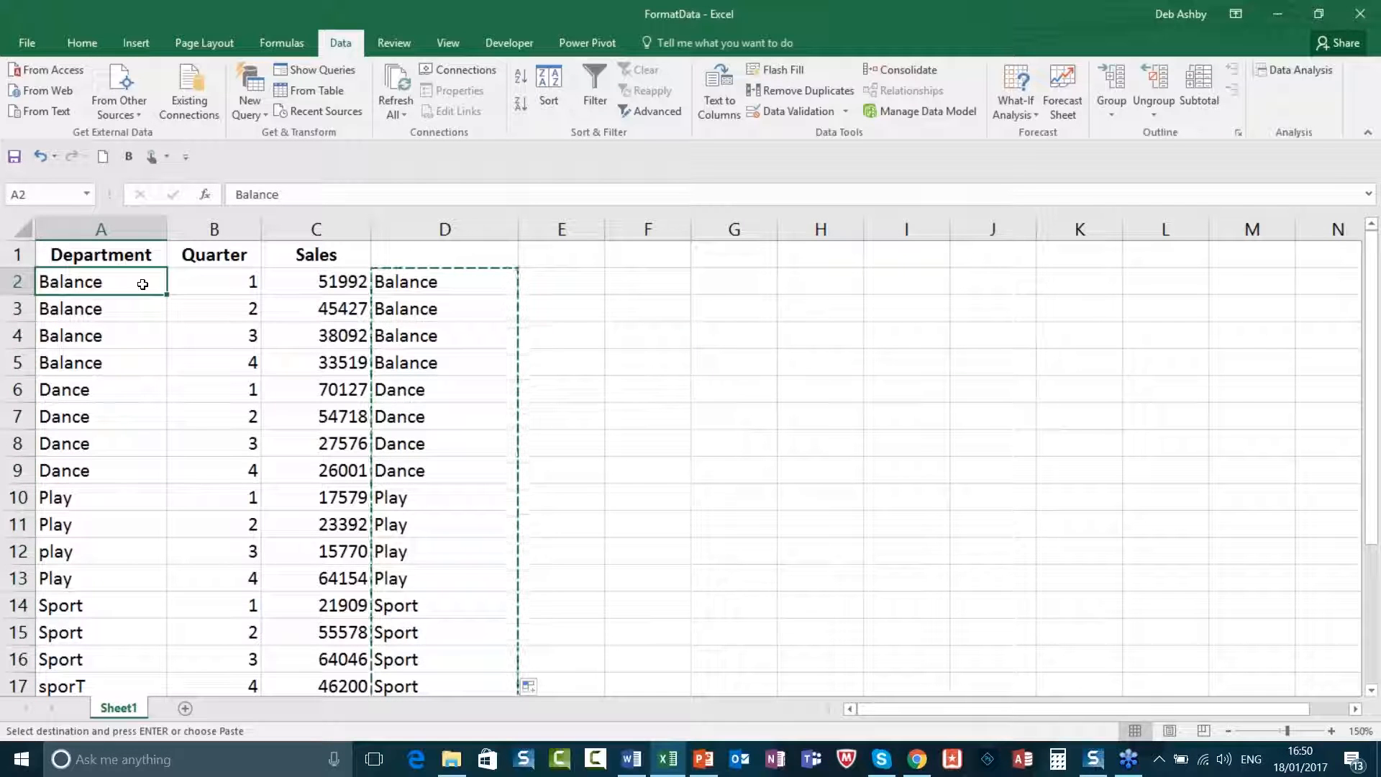
{"action": "key", "text": "ctrl+shift+Down"}
{"action": "key", "text": "ctrl+v"}
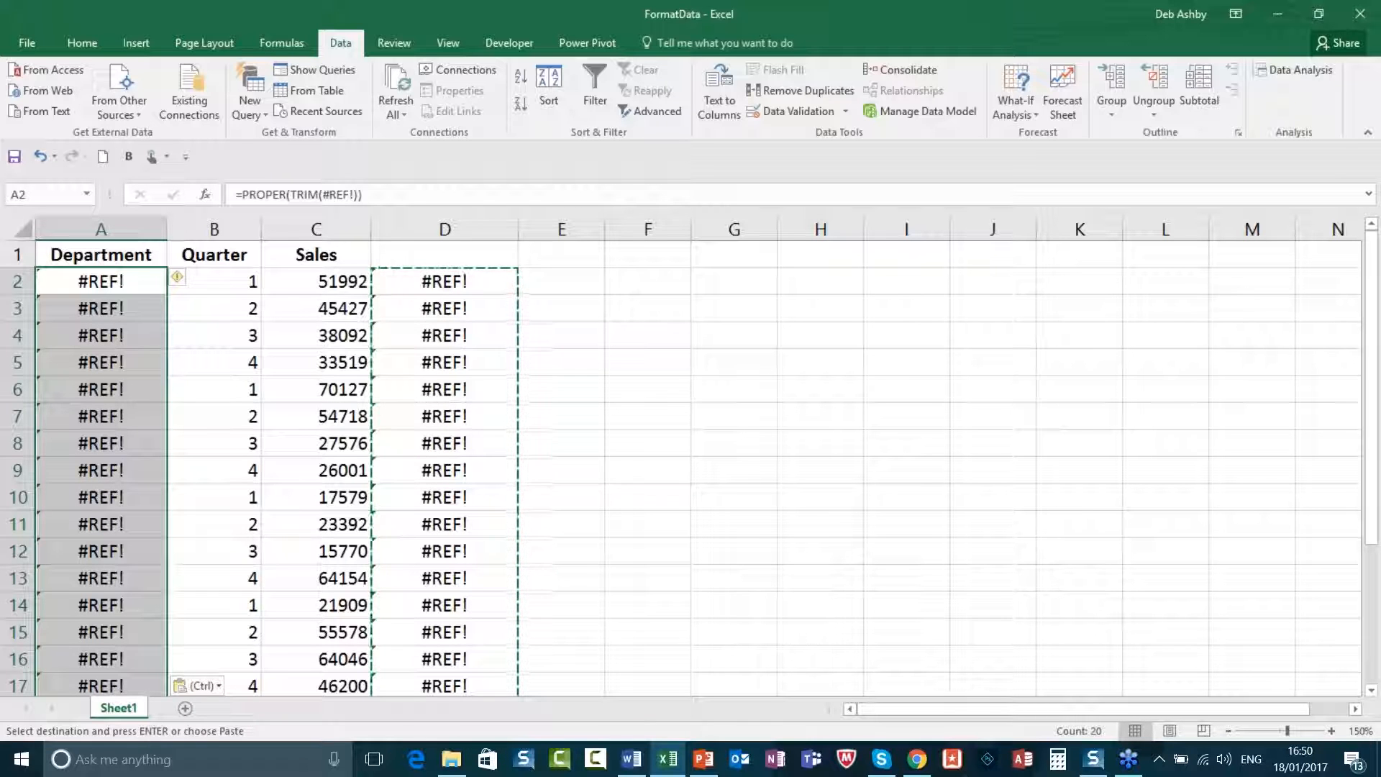
{"action": "left_click", "coordinate": [41, 157]}
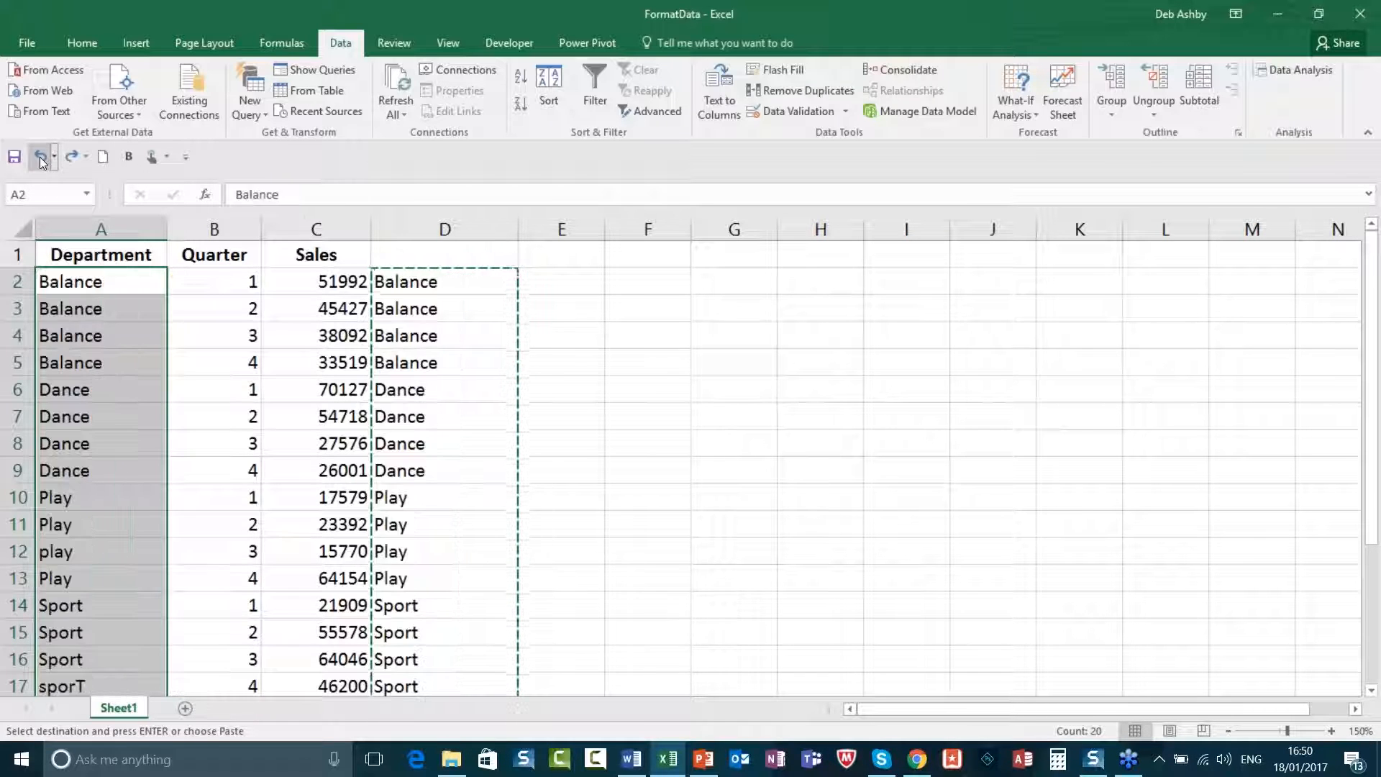
{"action": "left_click", "coordinate": [453, 287]}
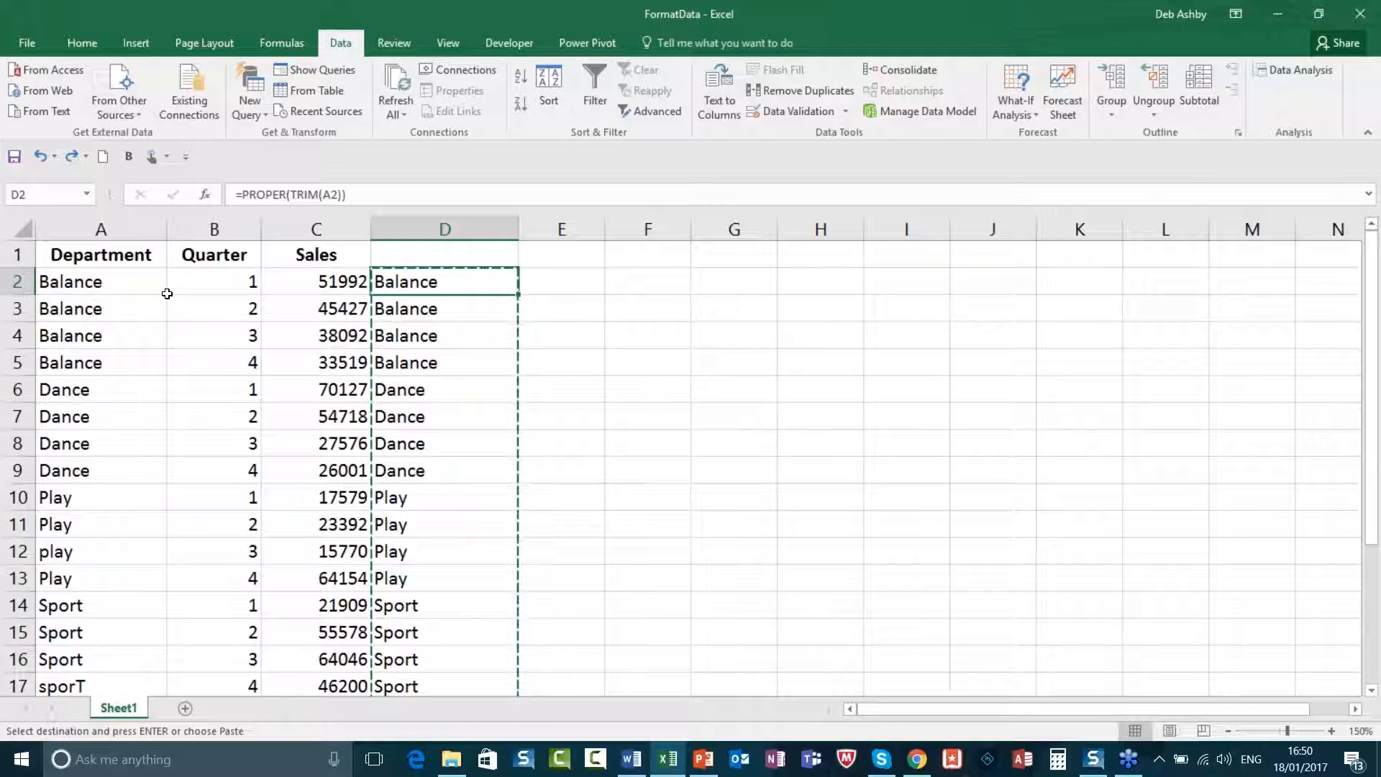
{"action": "left_click", "coordinate": [39, 156]}
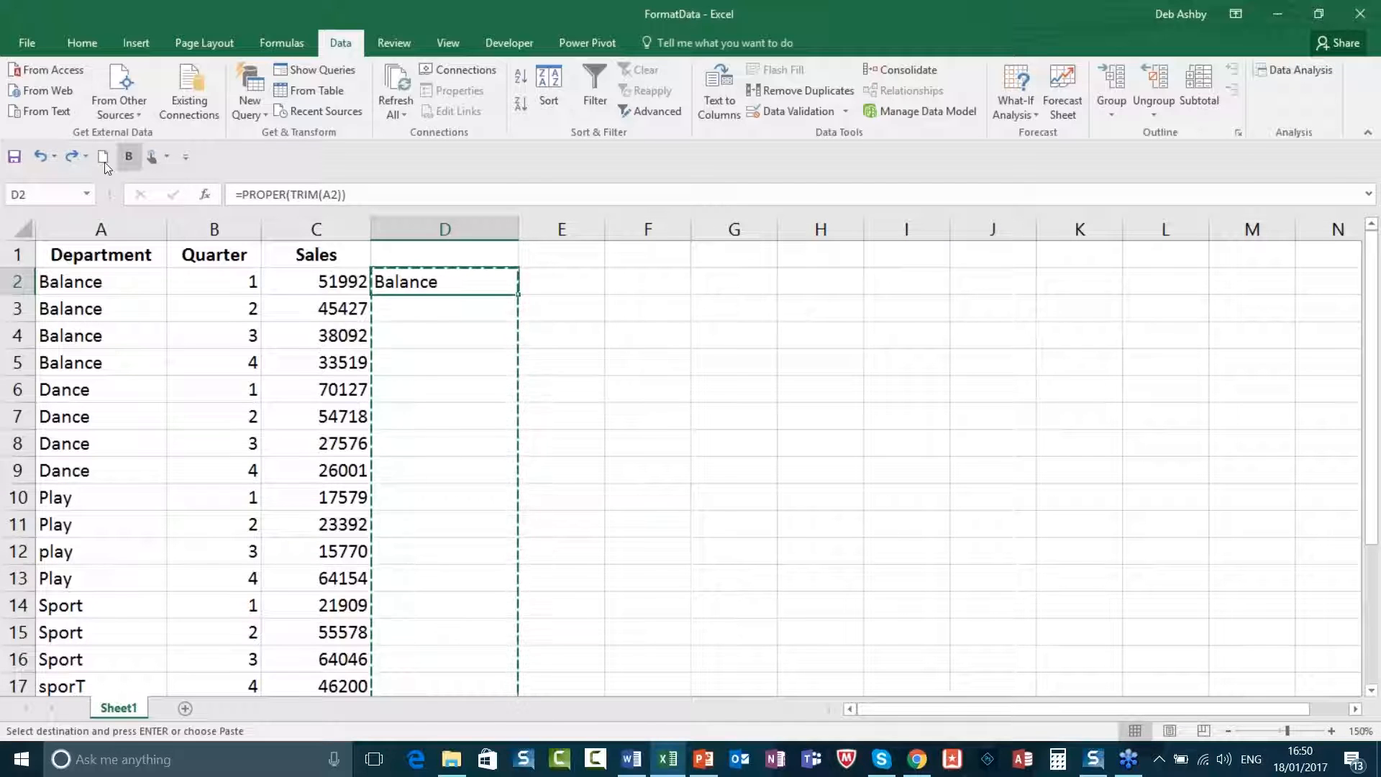
{"action": "left_click", "coordinate": [72, 159]}
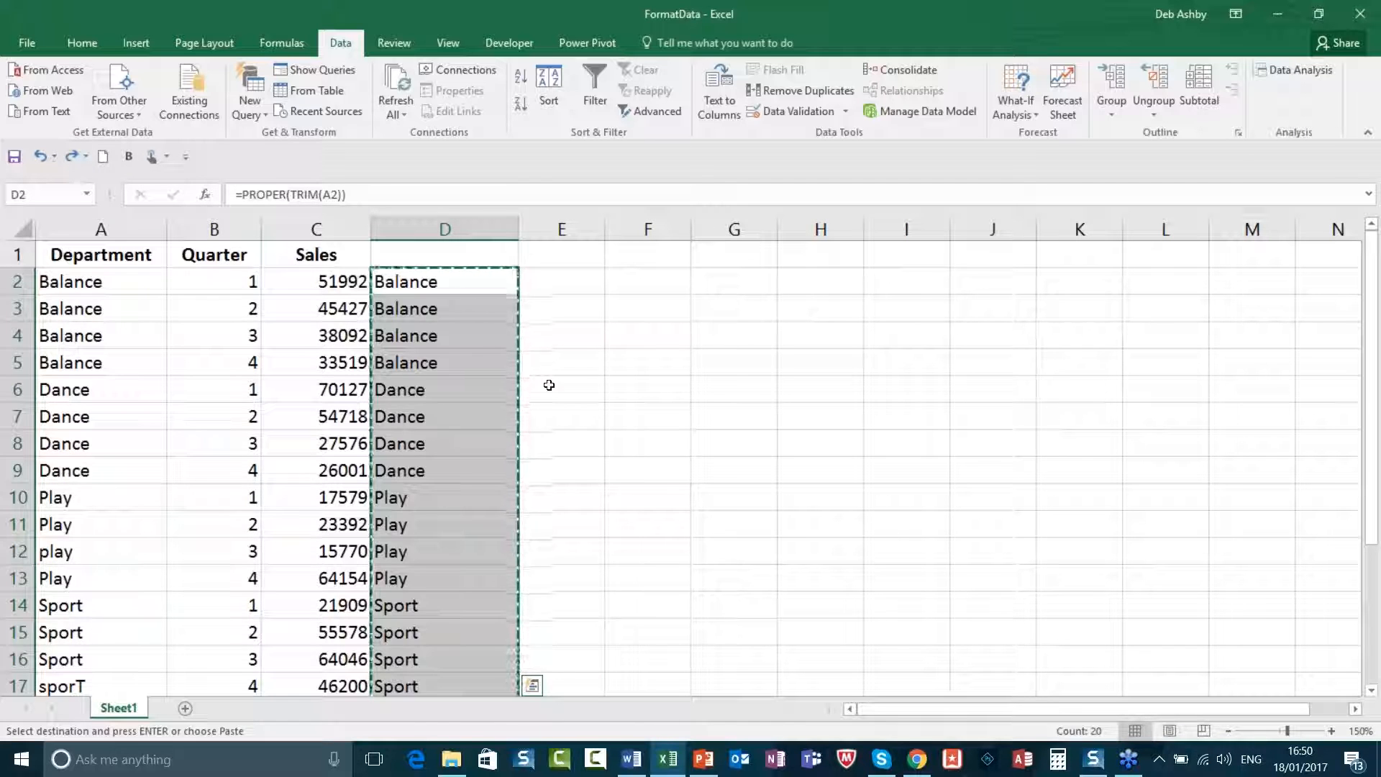
{"action": "key", "text": "Escape"}
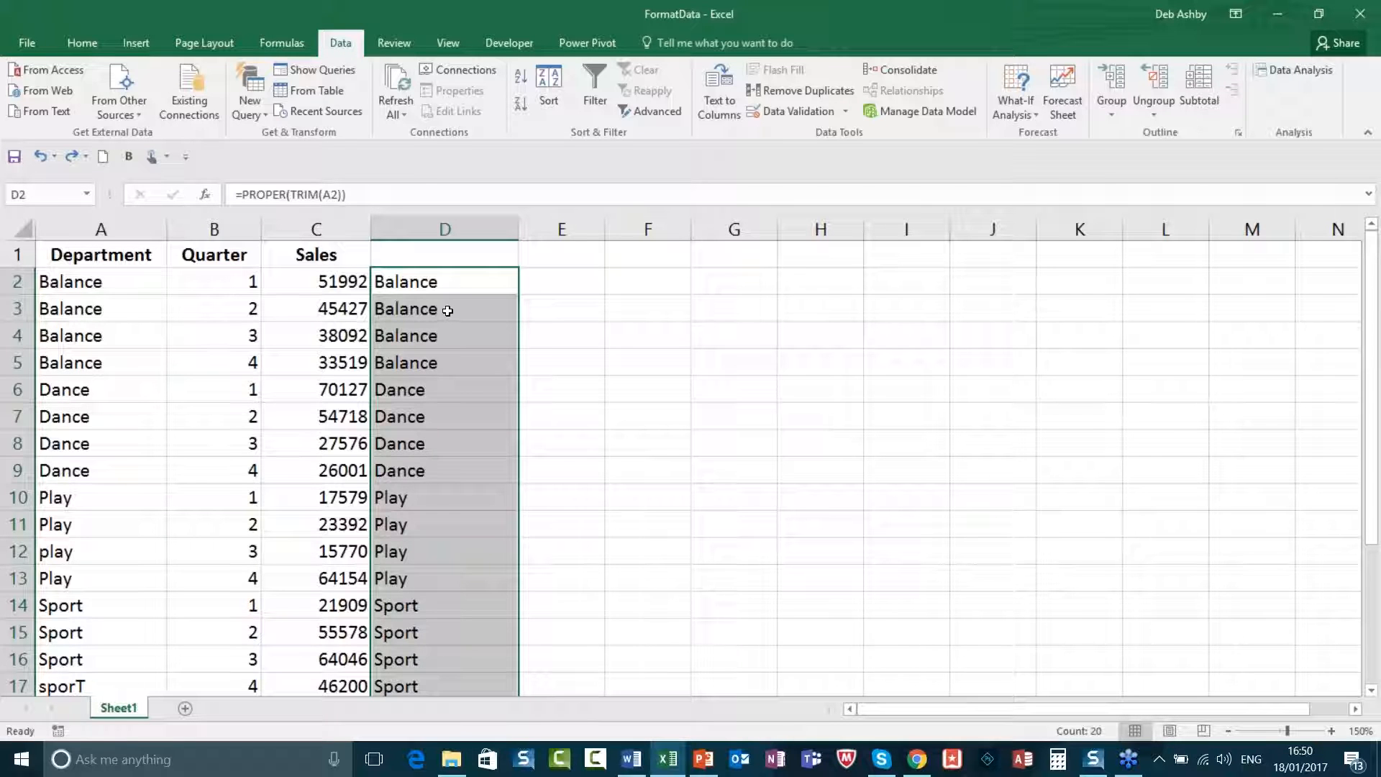
- Copy D2:D21 and paste it over the Department entries starting at A2 with Paste Special set to Values
{"action": "key", "text": "ctrl+c"}
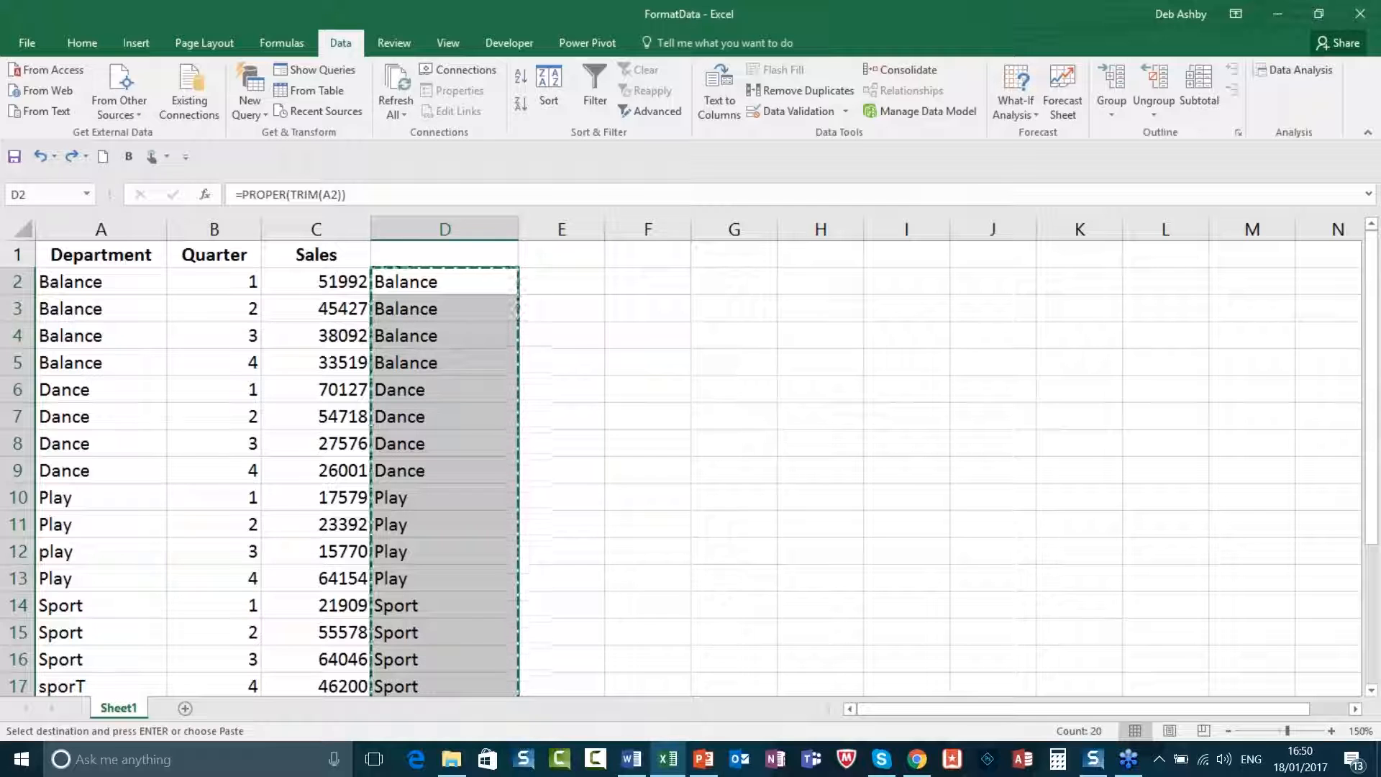
{"action": "left_click", "coordinate": [115, 283]}
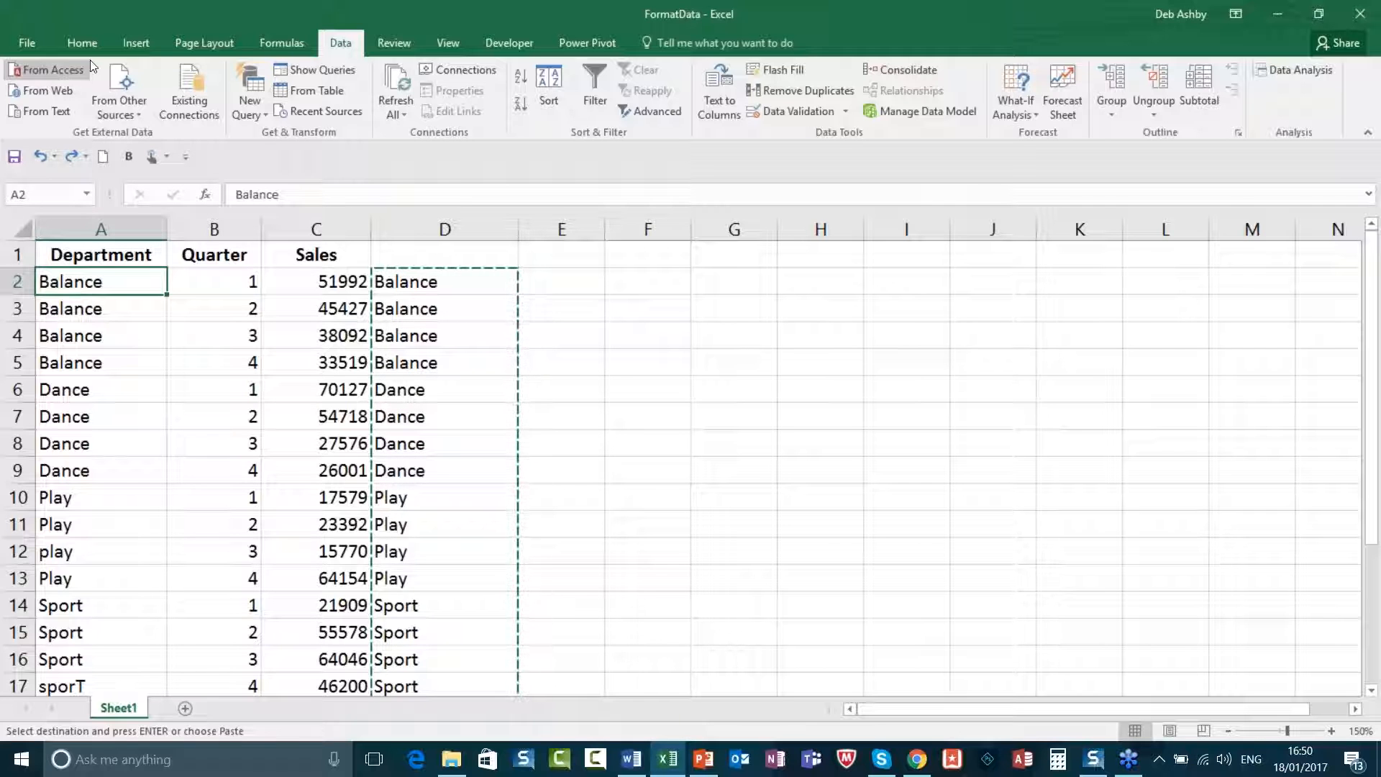
{"action": "left_click", "coordinate": [83, 43]}
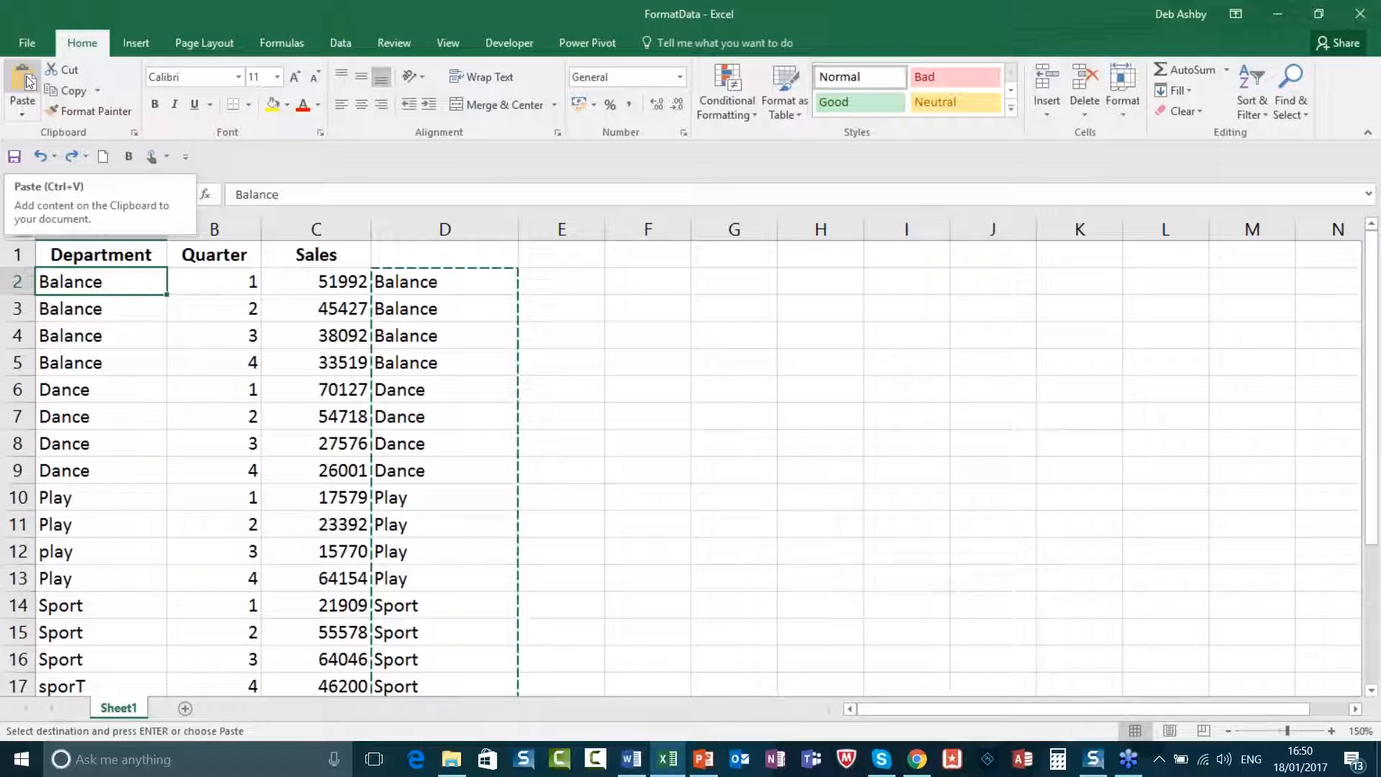
{"action": "left_click", "coordinate": [25, 115]}
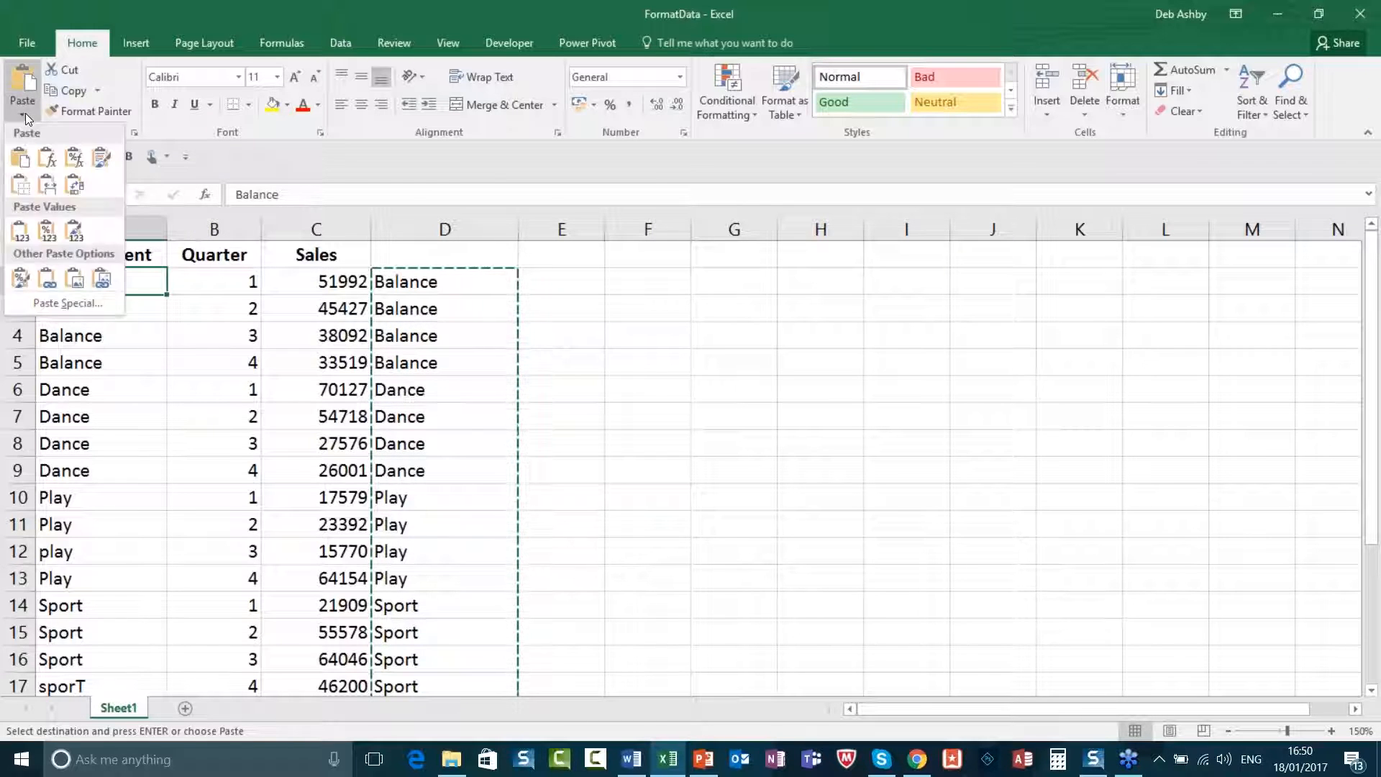
{"action": "left_click", "coordinate": [60, 303]}
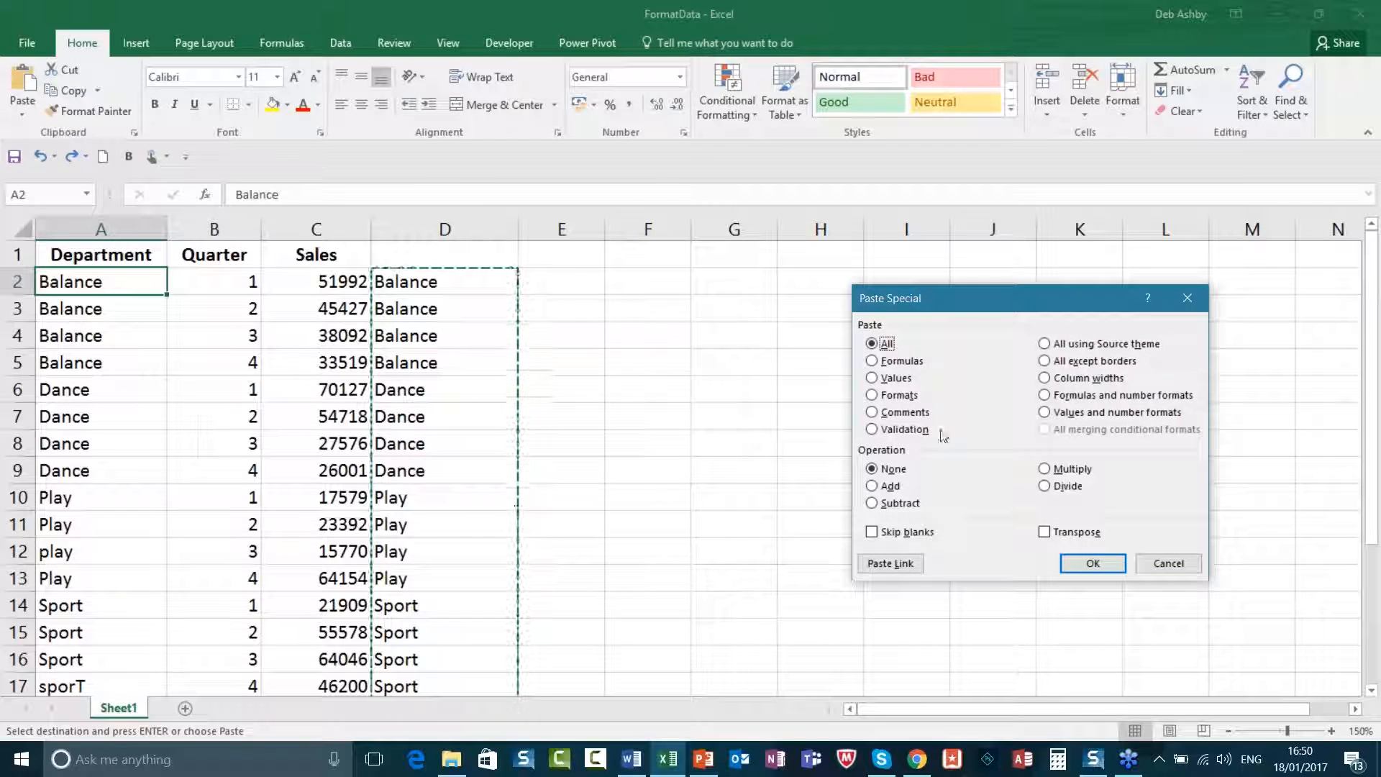
{"action": "left_click_drag", "start_coordinate": [1011, 315], "coordinate": [774, 268]}
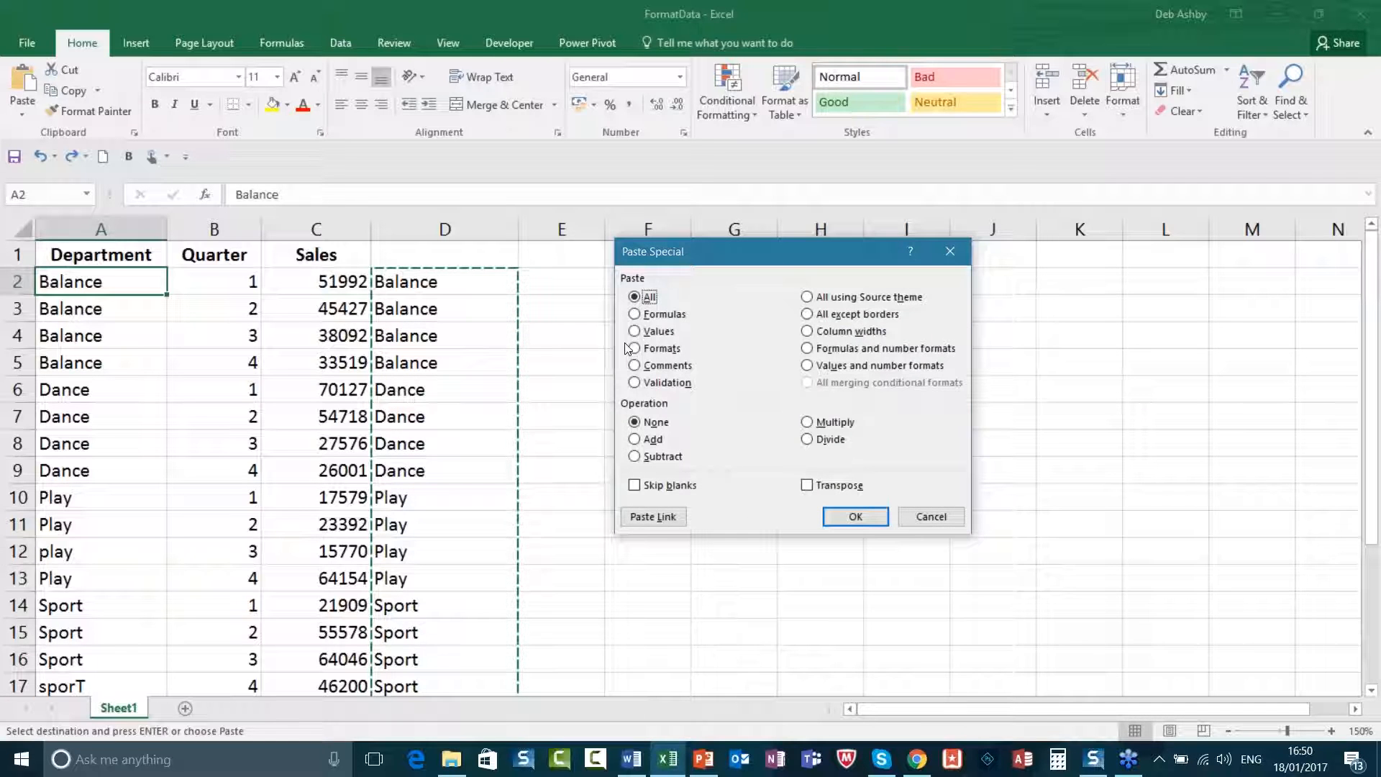
{"action": "left_click", "coordinate": [635, 332]}
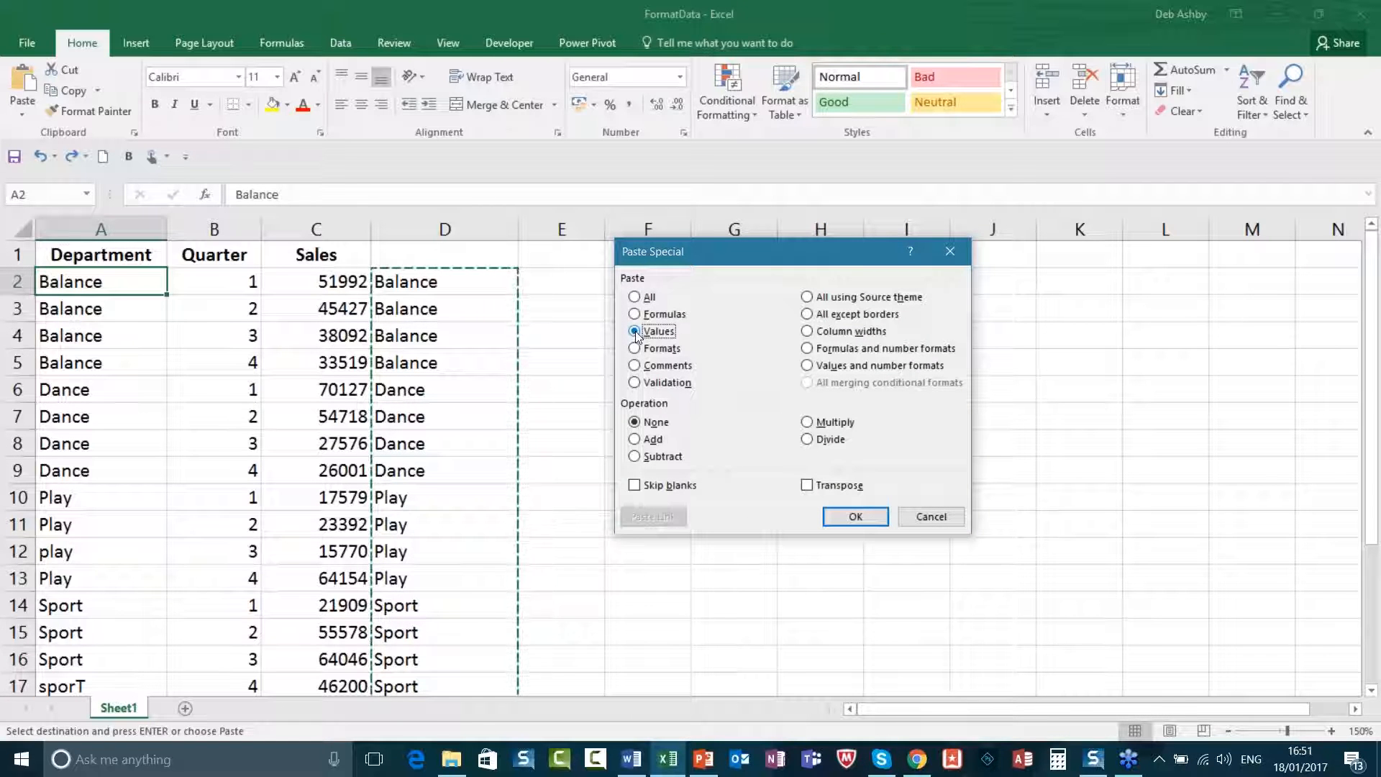
{"action": "left_click", "coordinate": [856, 517]}
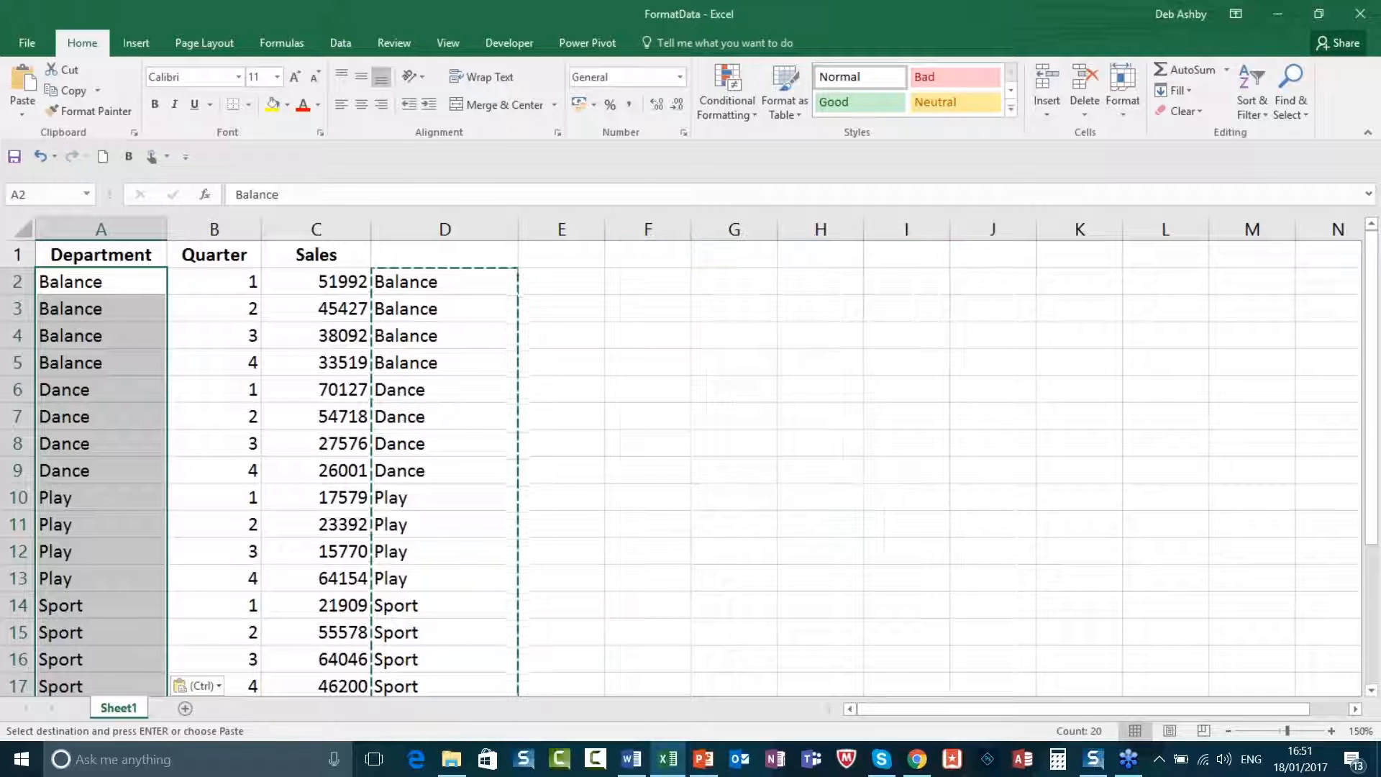
- Examine the pasted Department entries in column A for consistent capitalisation, including the Play and Sport rows
{"action": "left_click", "coordinate": [136, 415]}
{"action": "scroll", "coordinate": [135, 416], "scroll_direction": "down", "scroll_amount": 3}
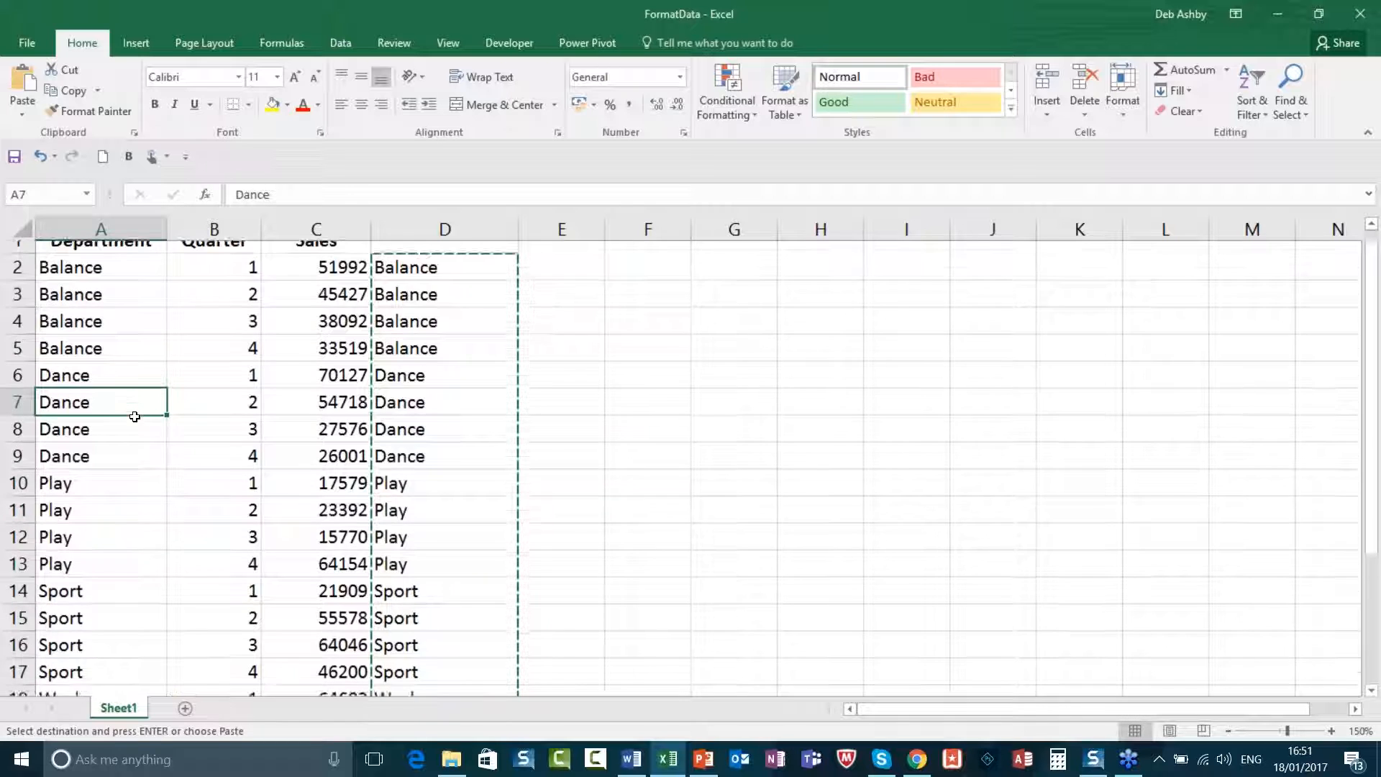
{"action": "scroll", "coordinate": [99, 358], "scroll_direction": "up", "scroll_amount": 2}
{"action": "left_click_drag", "start_coordinate": [72, 417], "coordinate": [79, 498]}
{"action": "scroll", "coordinate": [100, 432], "scroll_direction": "down", "scroll_amount": 3}
{"action": "left_click_drag", "start_coordinate": [100, 443], "coordinate": [117, 516]}
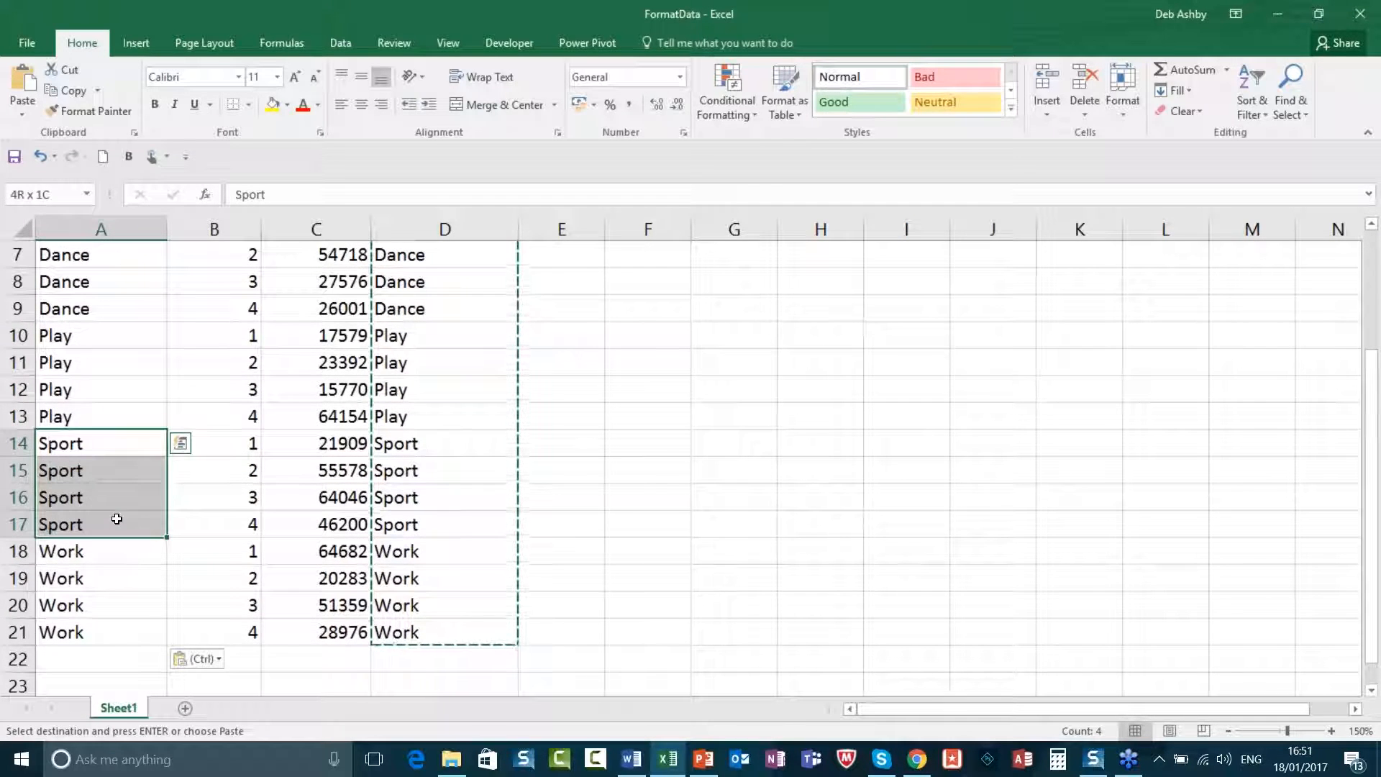
- Cancel the copy selection and delete the helper formulas in D2:D21
{"action": "left_click", "coordinate": [625, 498]}
{"action": "key", "text": "Escape"}
{"action": "scroll", "coordinate": [469, 281], "scroll_direction": "up", "scroll_amount": 2}
{"action": "left_click_drag", "start_coordinate": [468, 280], "coordinate": [466, 642]}
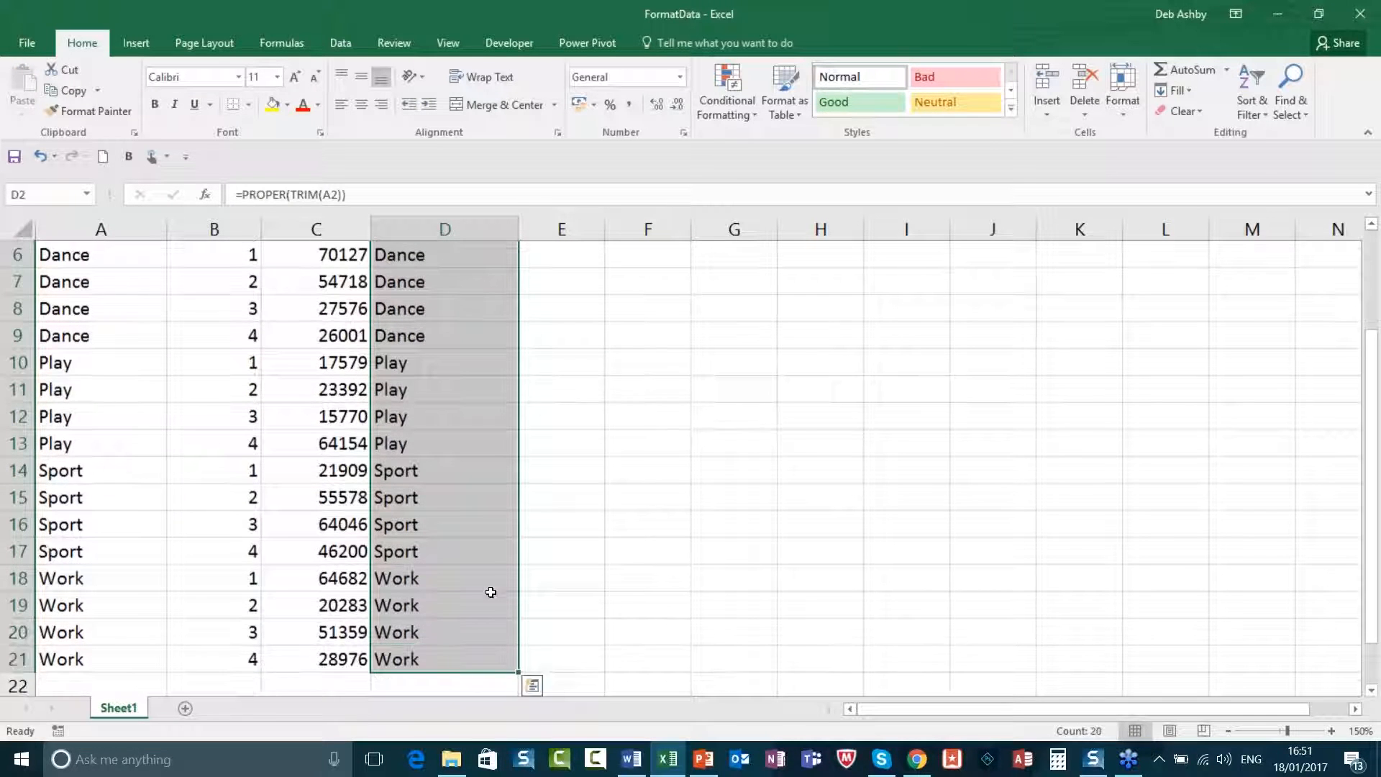
{"action": "key", "text": "Delete"}
{"action": "scroll", "coordinate": [490, 593], "scroll_direction": "up", "scroll_amount": 1}
{"action": "left_click", "coordinate": [645, 386]}
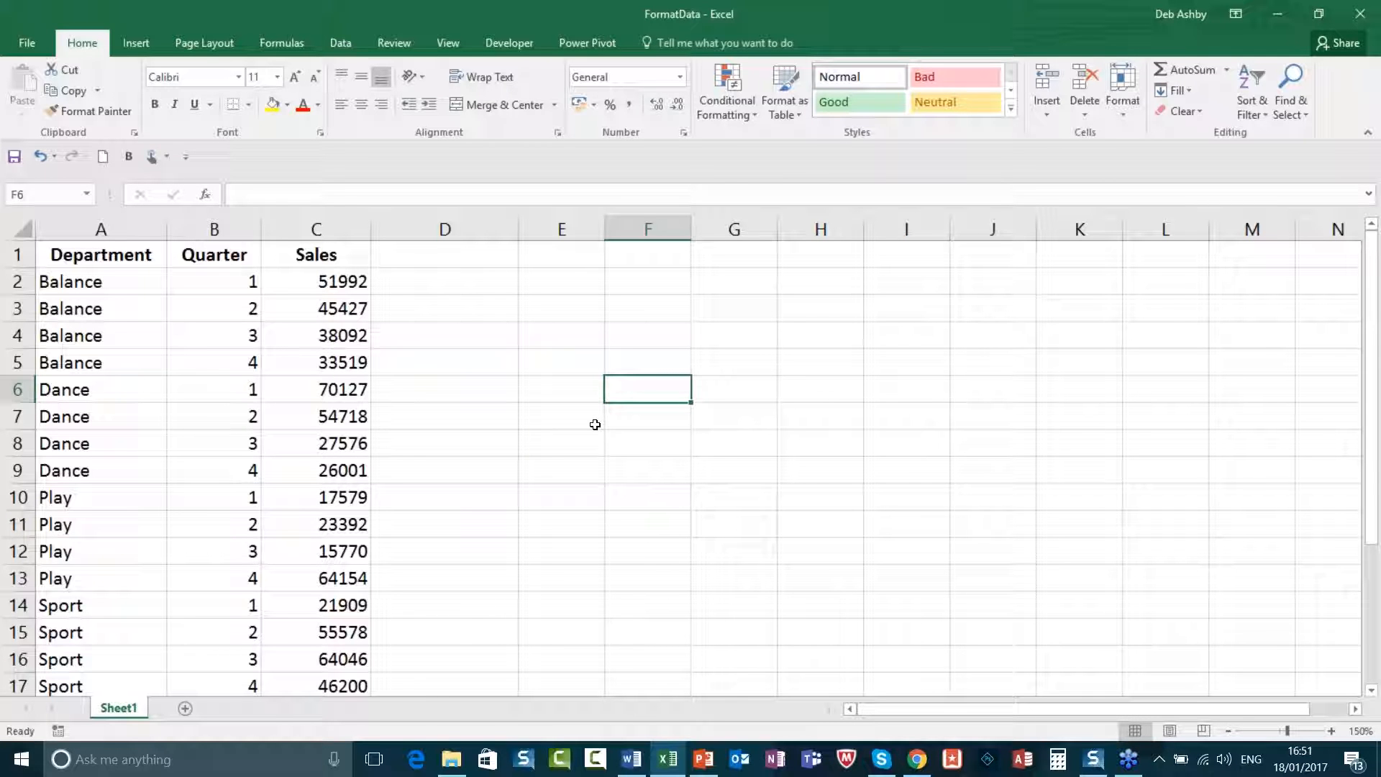
- Format the list A1:C21 as a table with headers, using the darker blue Light style with a solid header row
{"action": "left_click", "coordinate": [209, 390]}
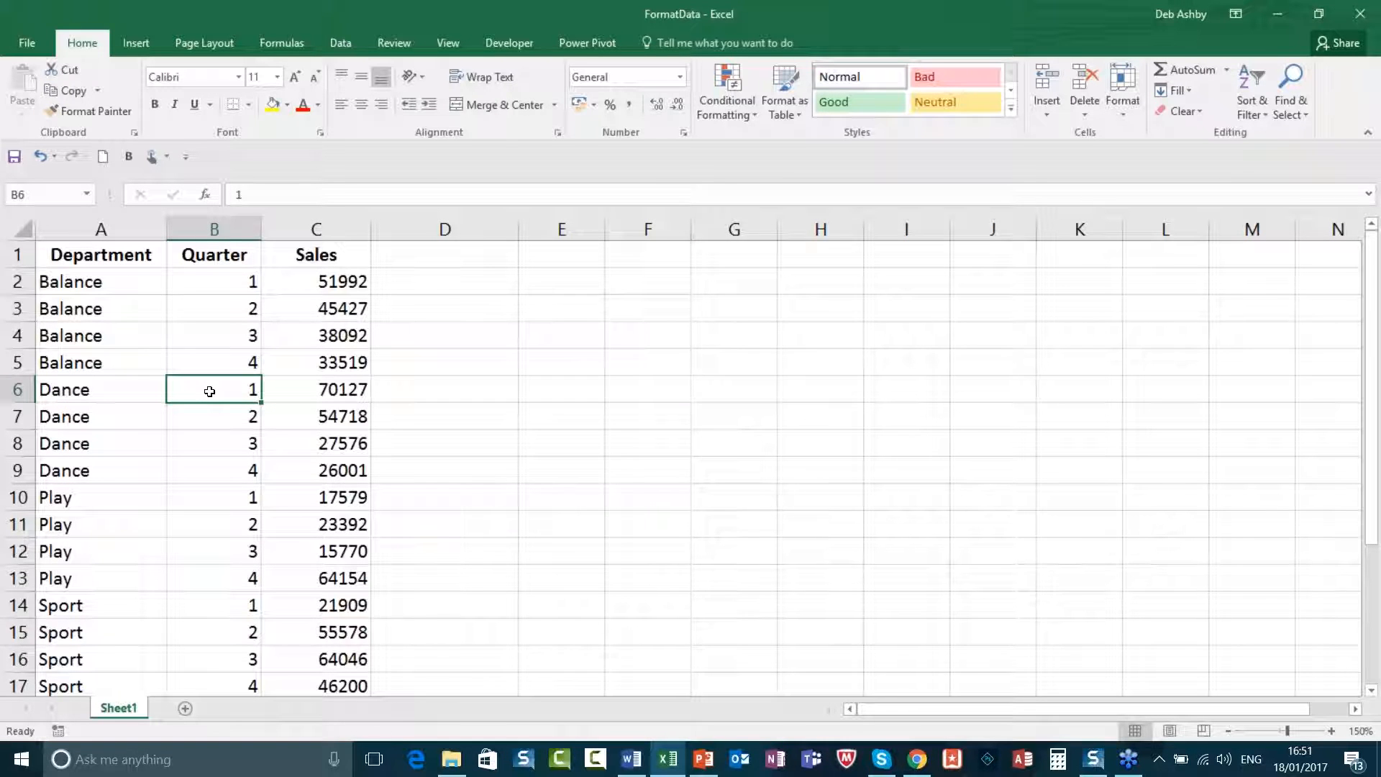
{"action": "left_click", "coordinate": [212, 310]}
{"action": "left_click", "coordinate": [208, 343]}
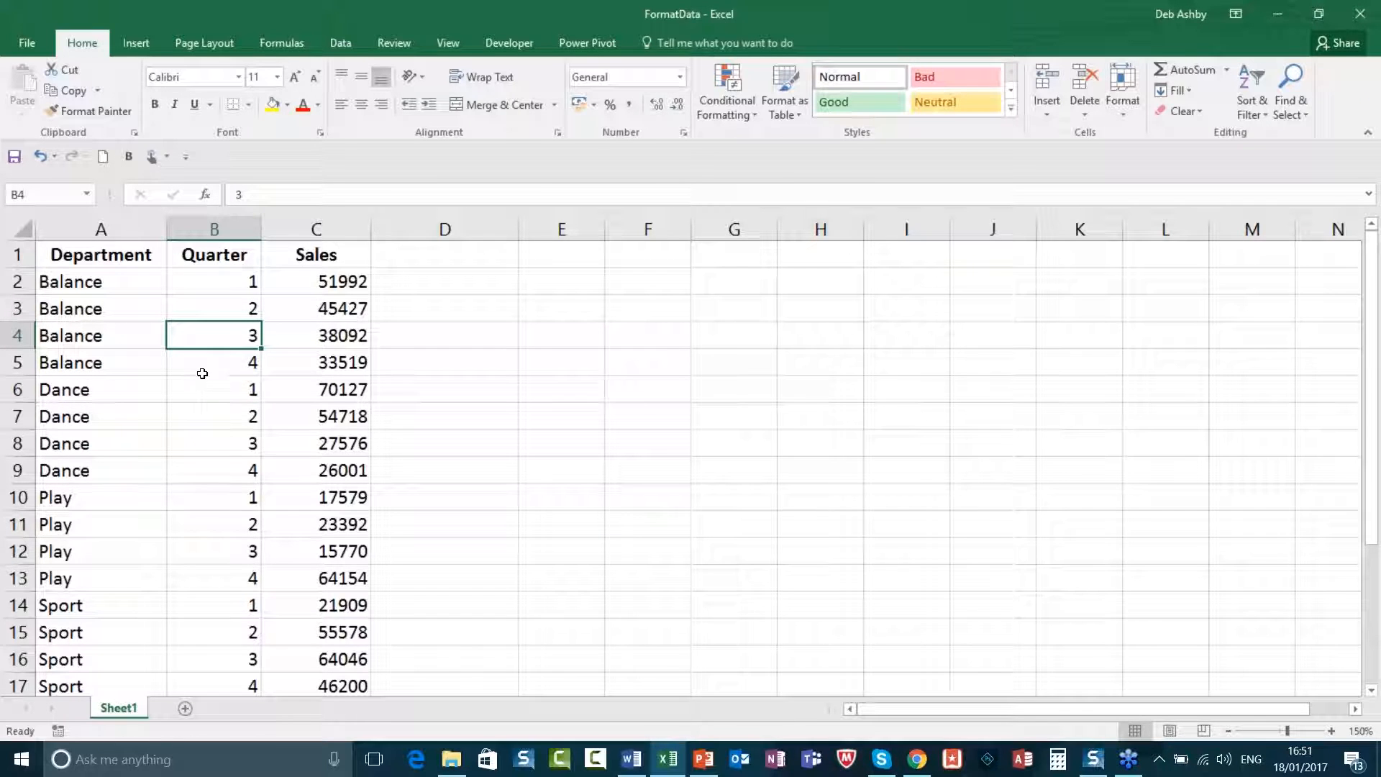
{"action": "left_click", "coordinate": [210, 317]}
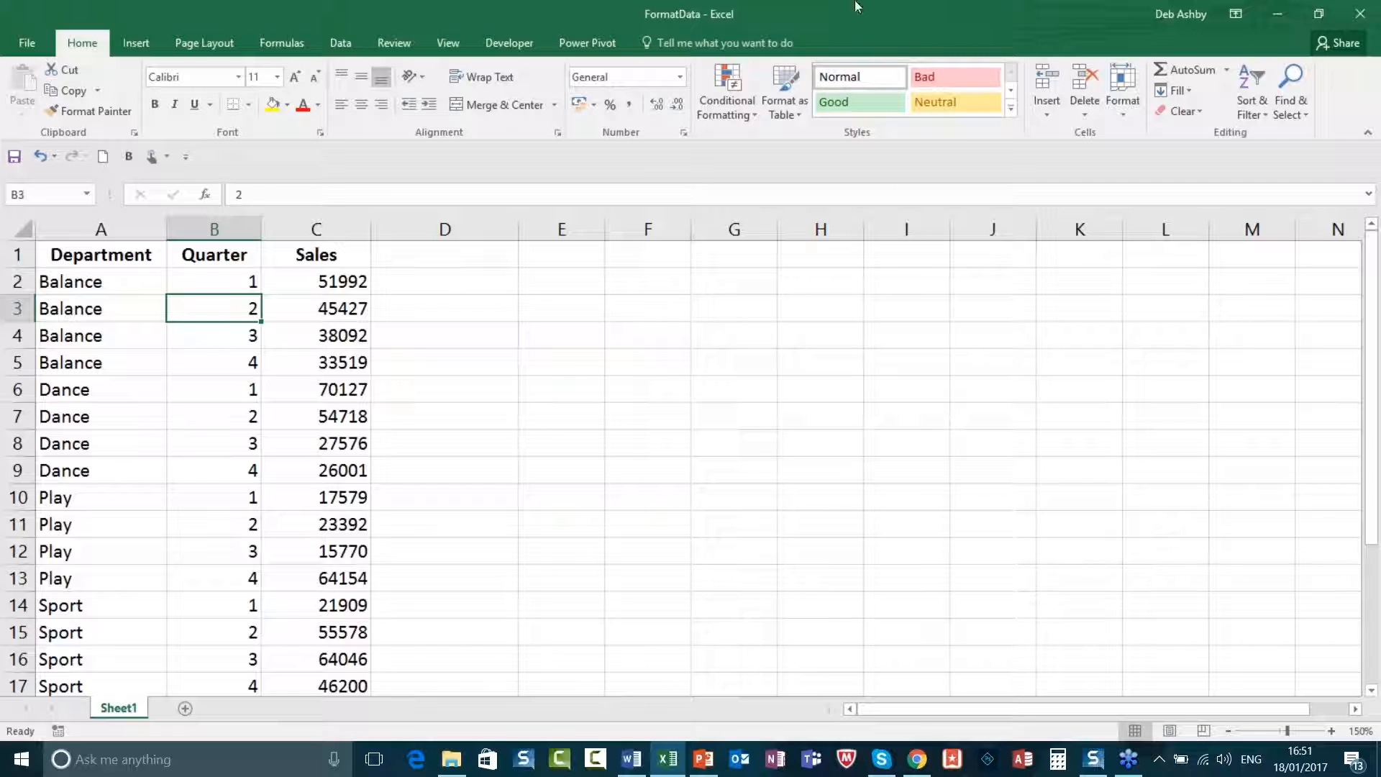
{"action": "left_click", "coordinate": [797, 111]}
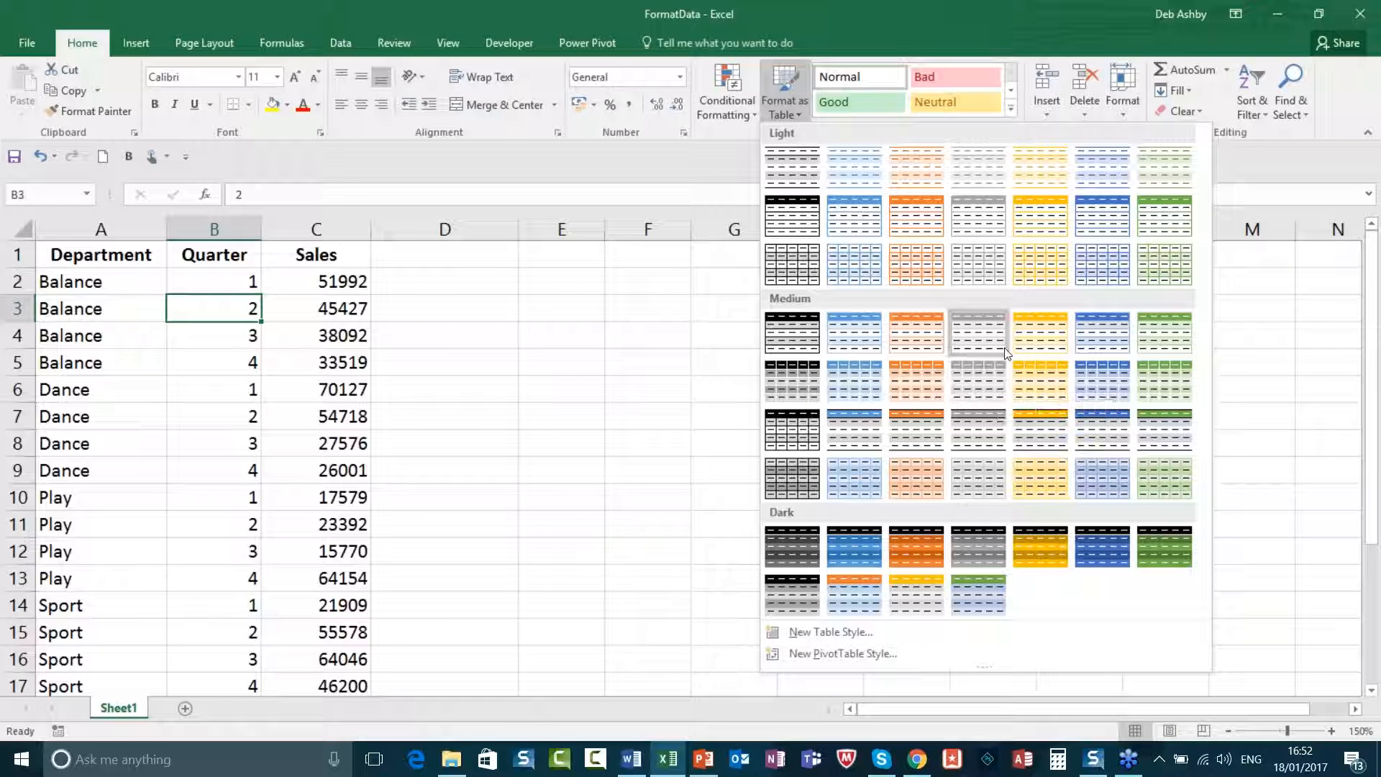
{"action": "left_click", "coordinate": [1106, 221]}
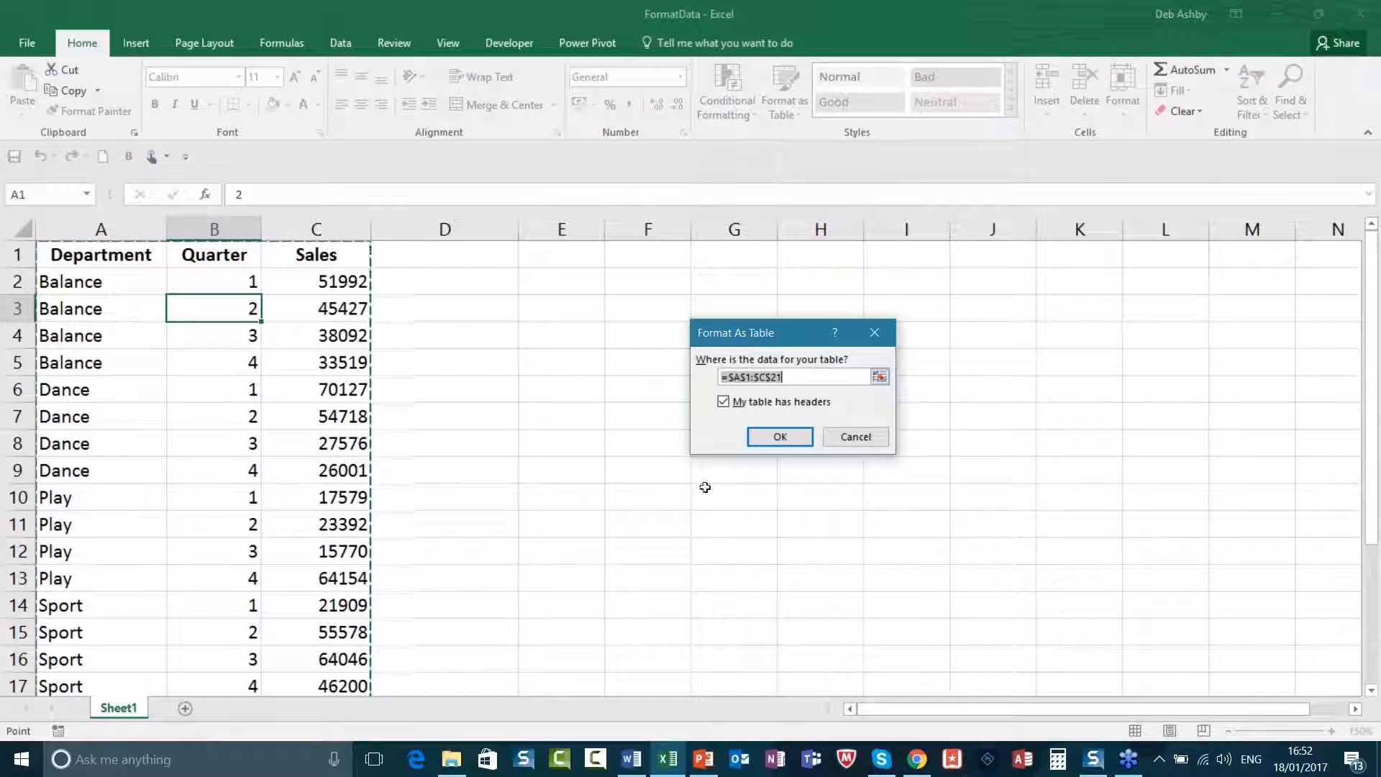
{"action": "left_click", "coordinate": [781, 437]}
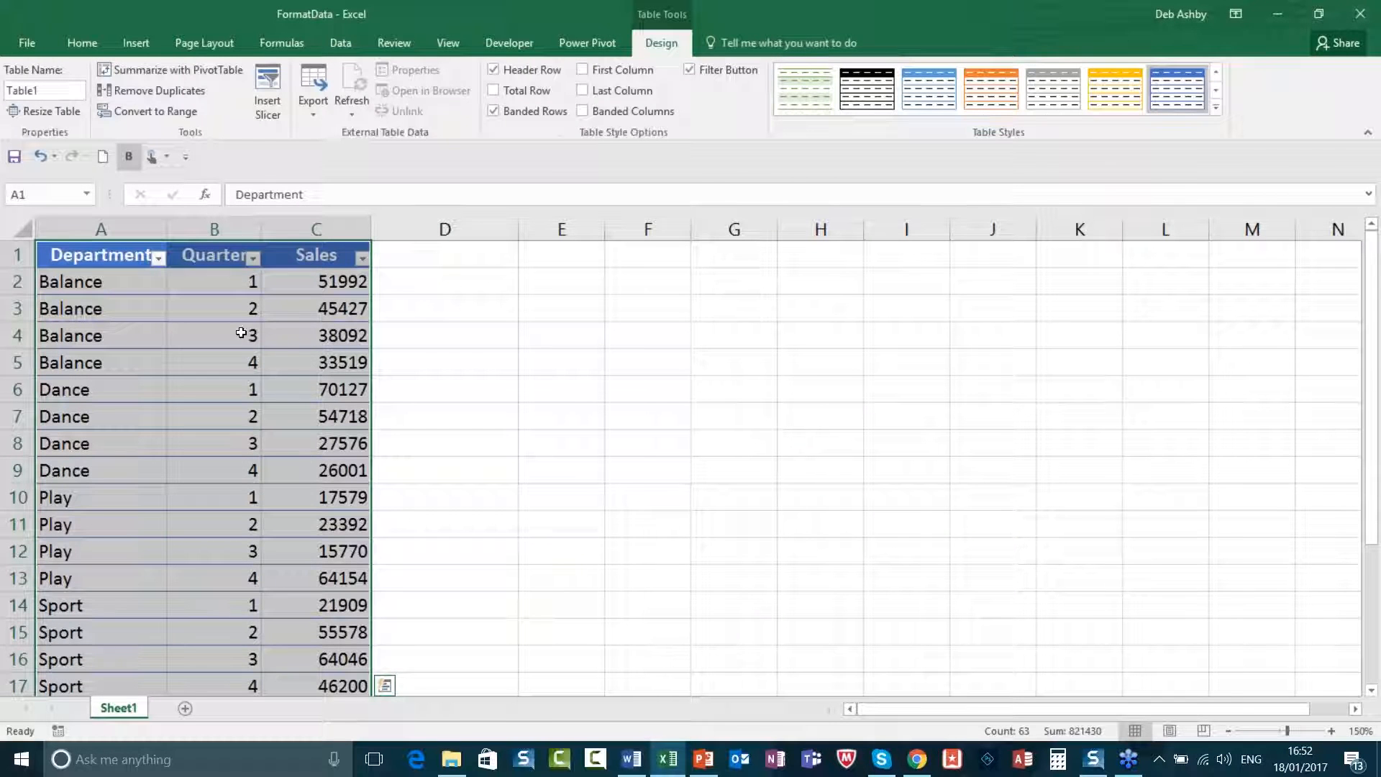
{"action": "left_click", "coordinate": [117, 333]}
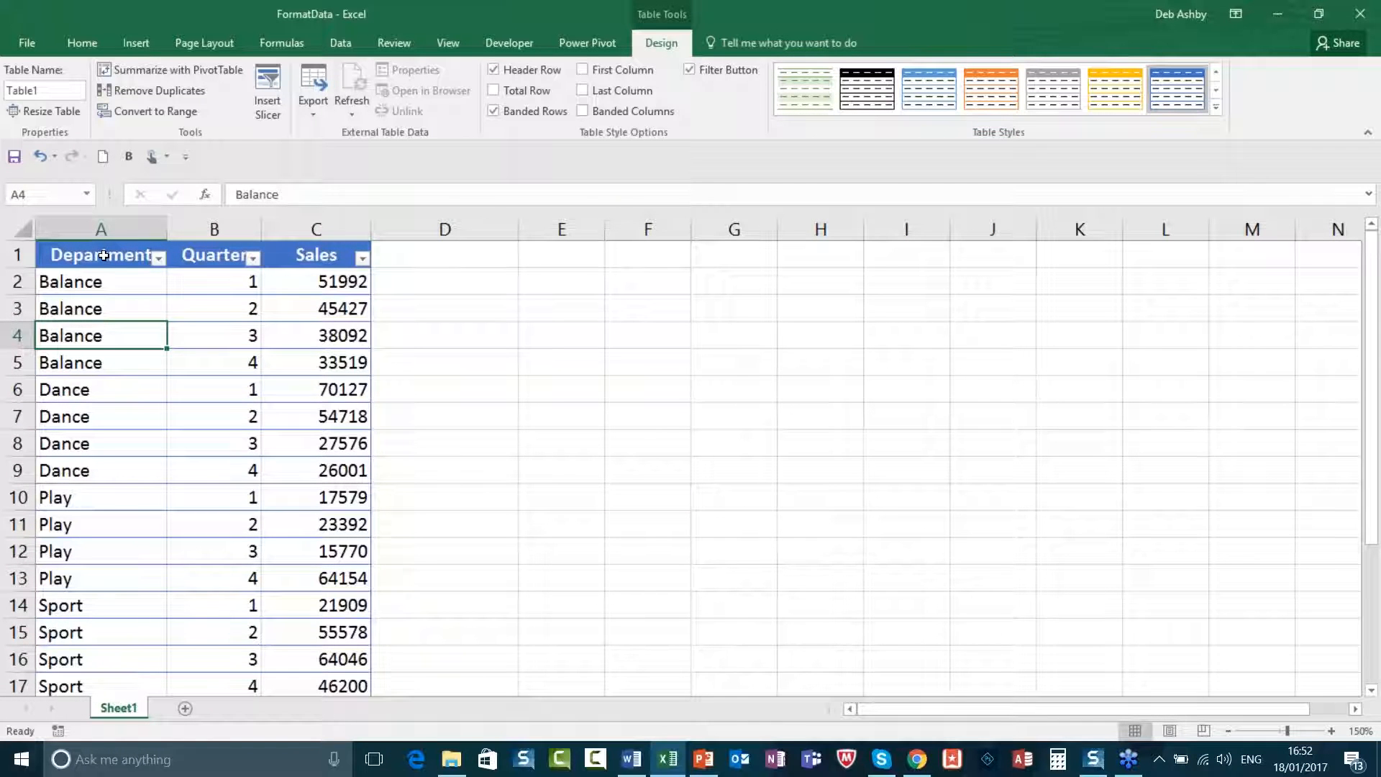
- Examine the Department column's filter options and the table rows down to row 21
{"action": "left_click", "coordinate": [158, 257]}
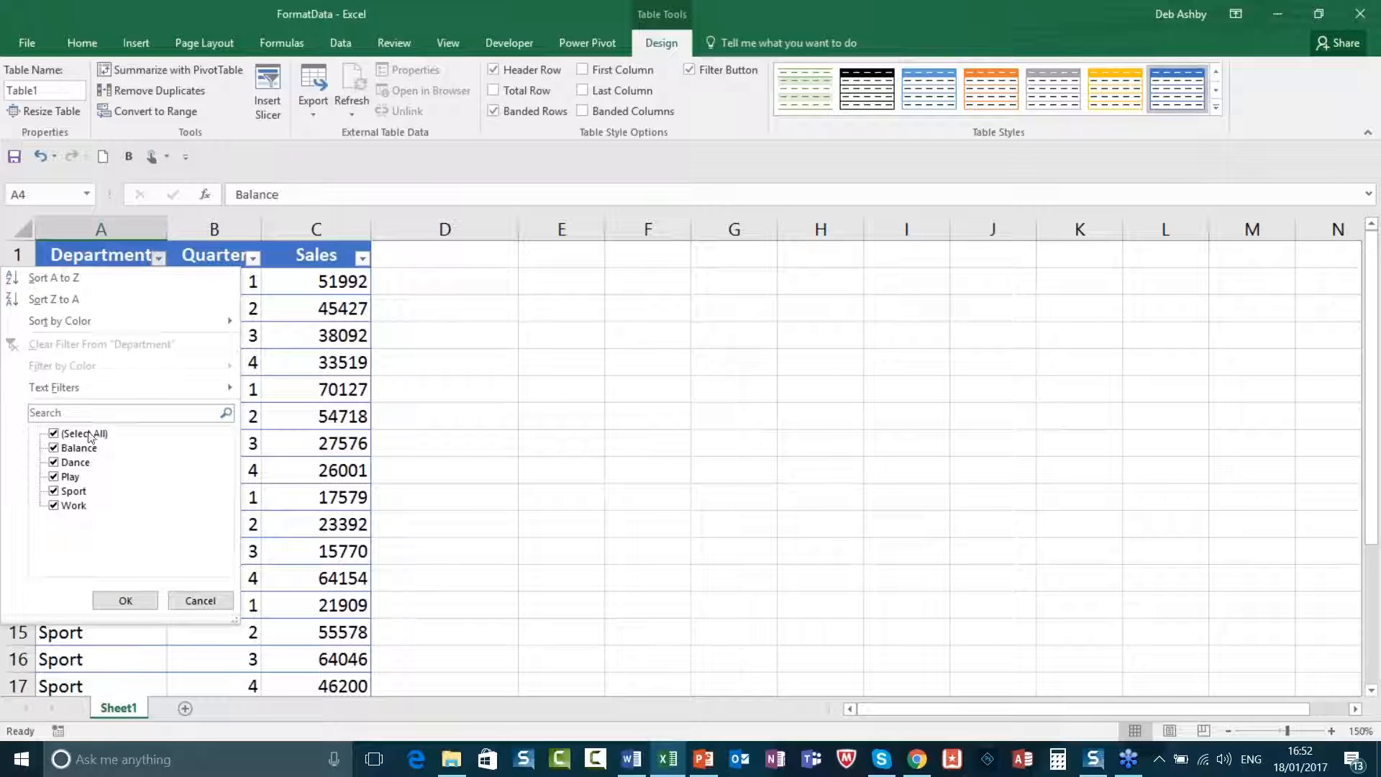
{"action": "left_click", "coordinate": [200, 601]}
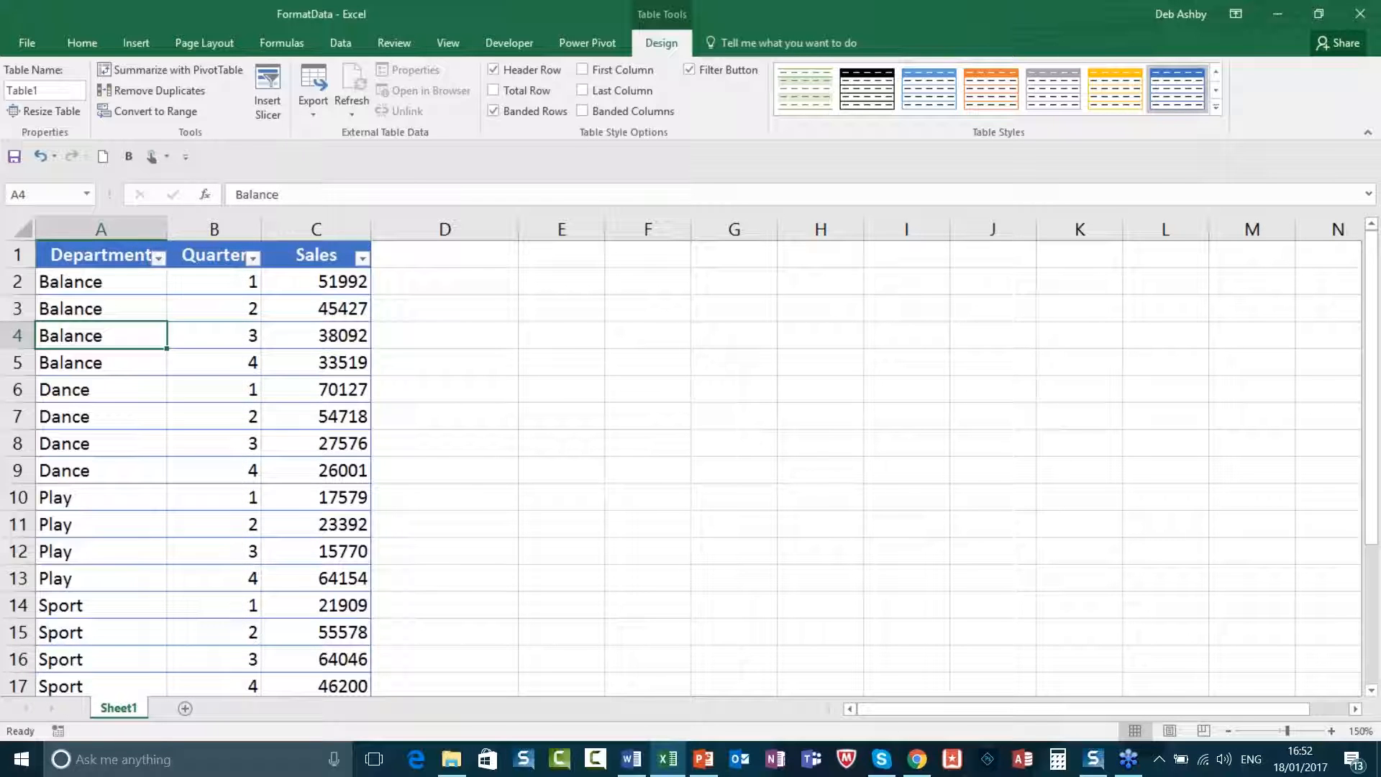
{"action": "left_click", "coordinate": [242, 412]}
{"action": "scroll", "coordinate": [242, 412], "scroll_direction": "down", "scroll_amount": 4}
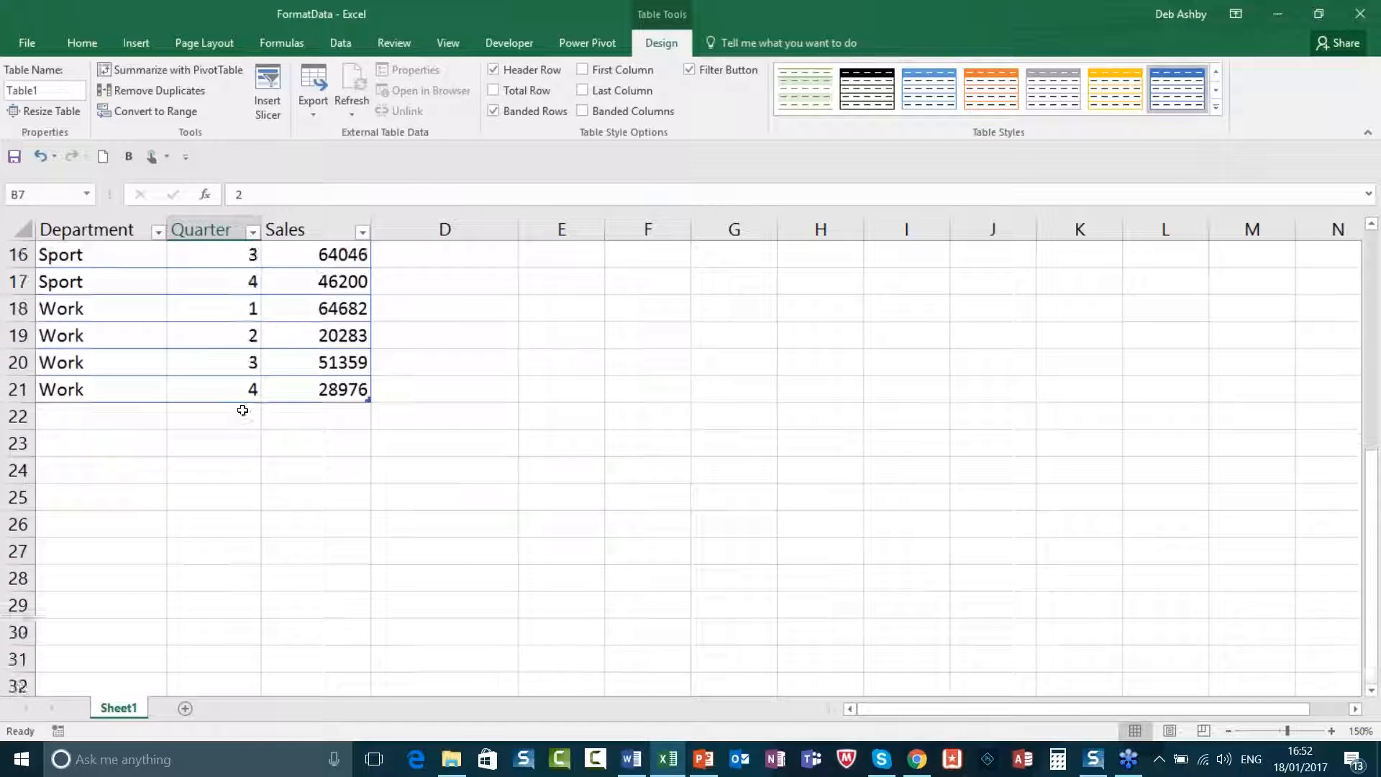
{"action": "scroll", "coordinate": [243, 412], "scroll_direction": "up", "scroll_amount": 2}
{"action": "scroll", "coordinate": [242, 411], "scroll_direction": "down", "scroll_amount": 1}
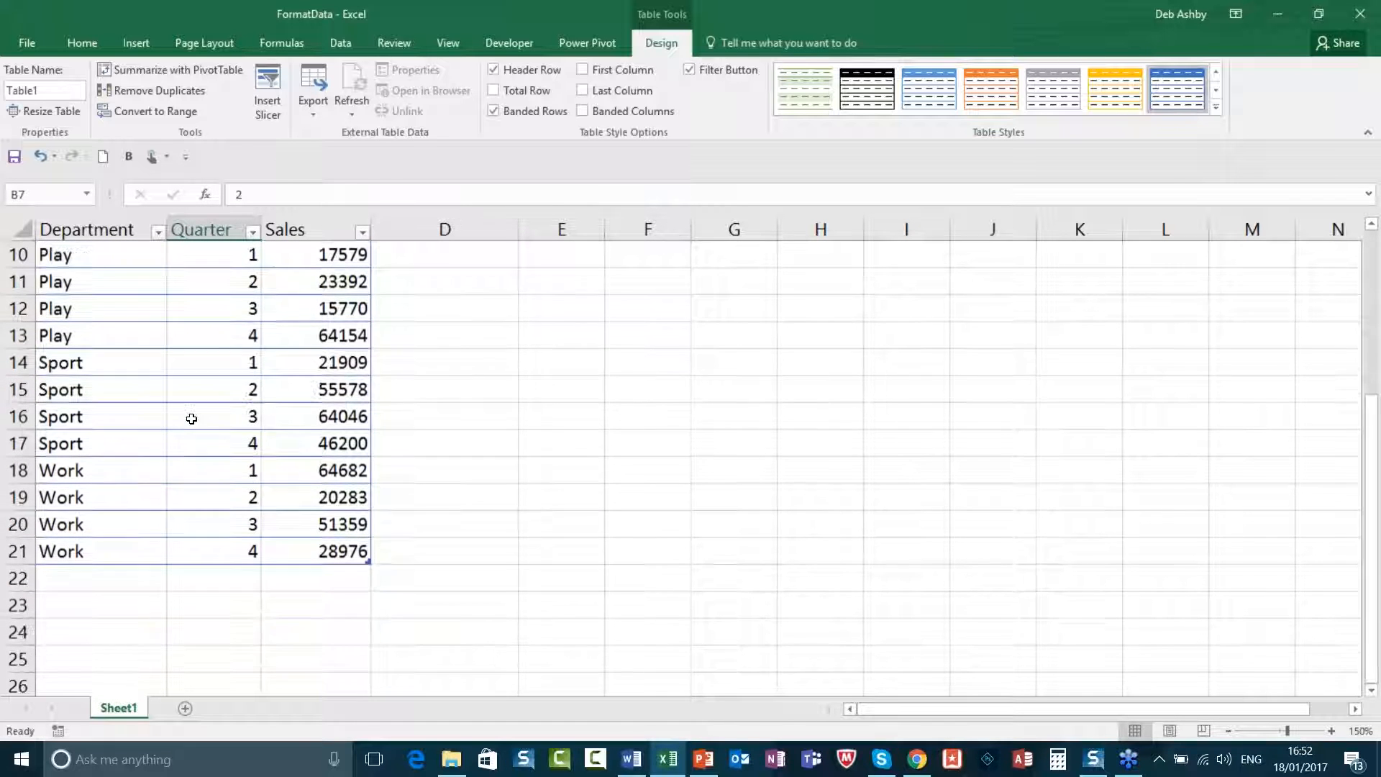
{"action": "left_click", "coordinate": [207, 380]}
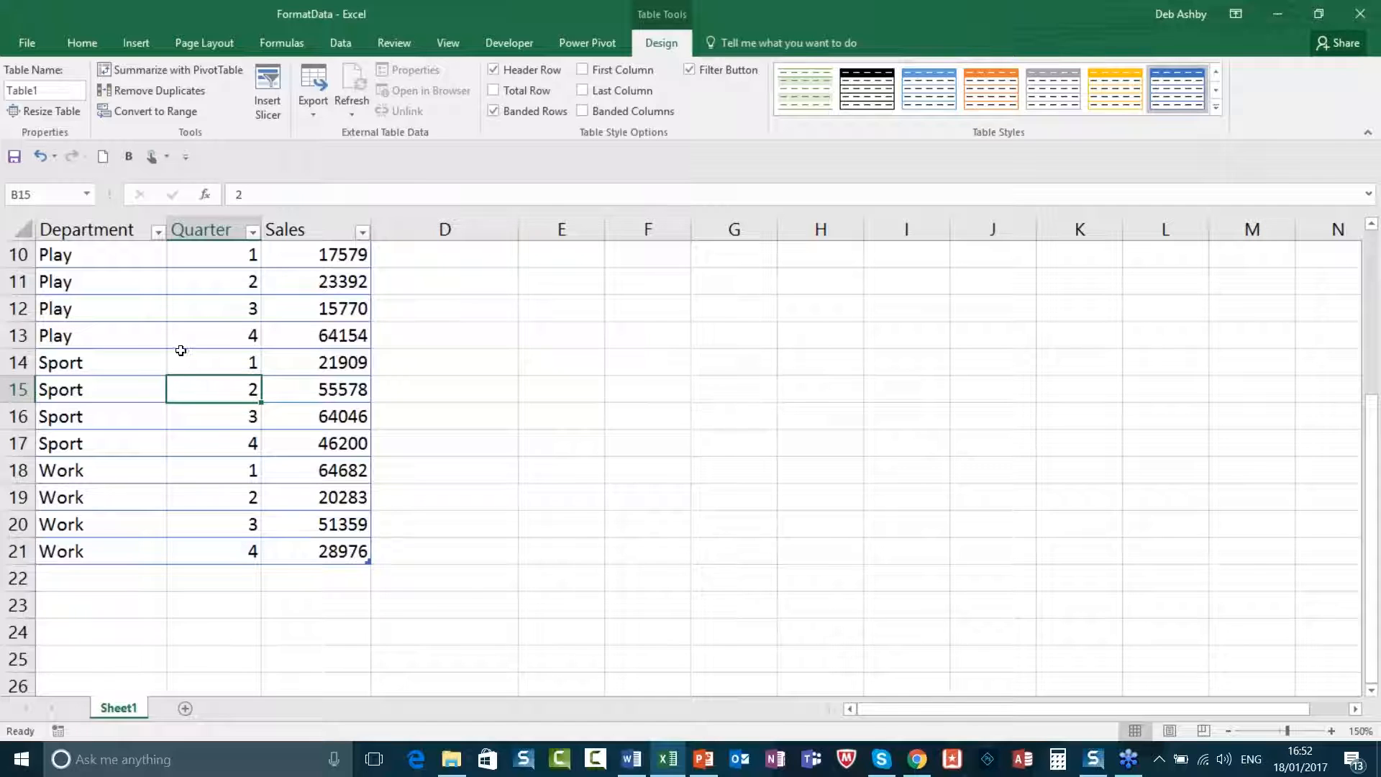
{"action": "left_click", "coordinate": [213, 340]}
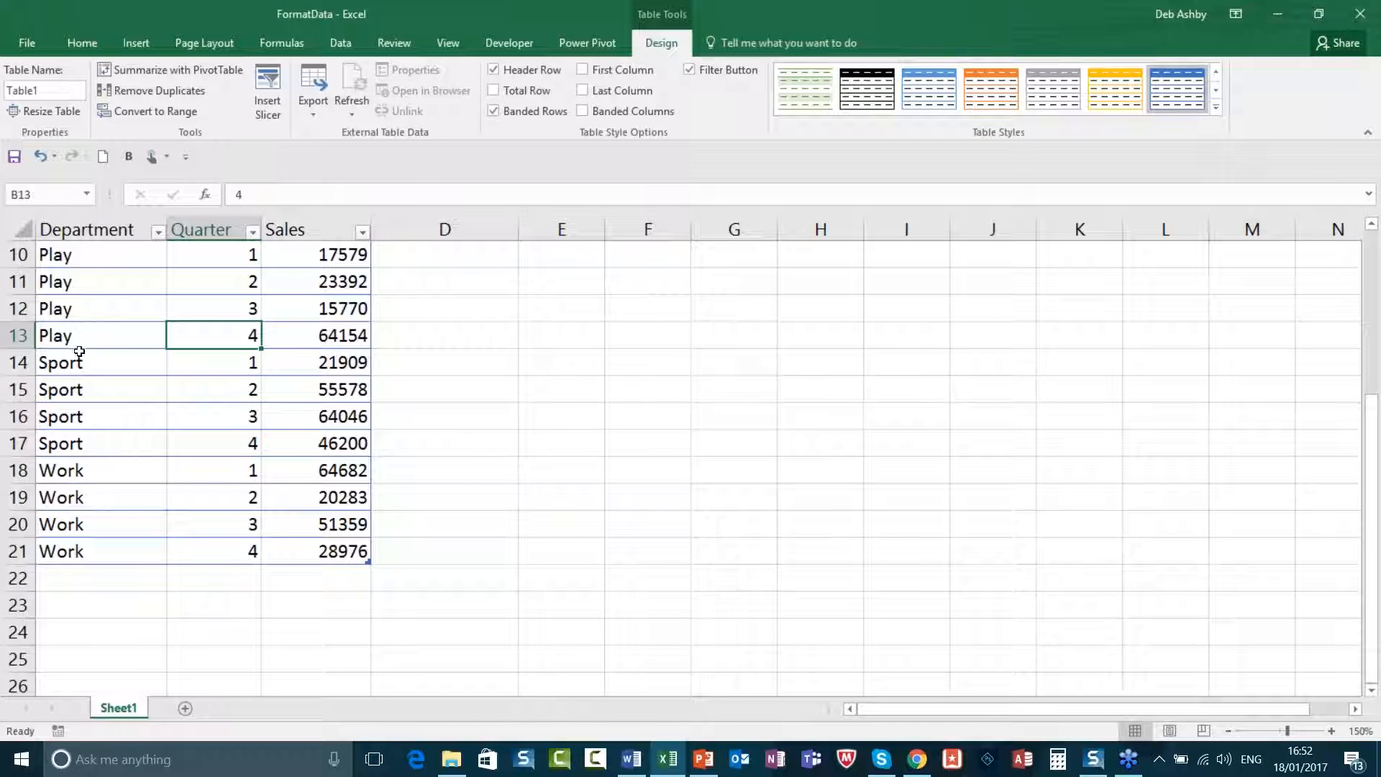
{"action": "left_click", "coordinate": [328, 548]}
{"action": "key", "text": "Return"}
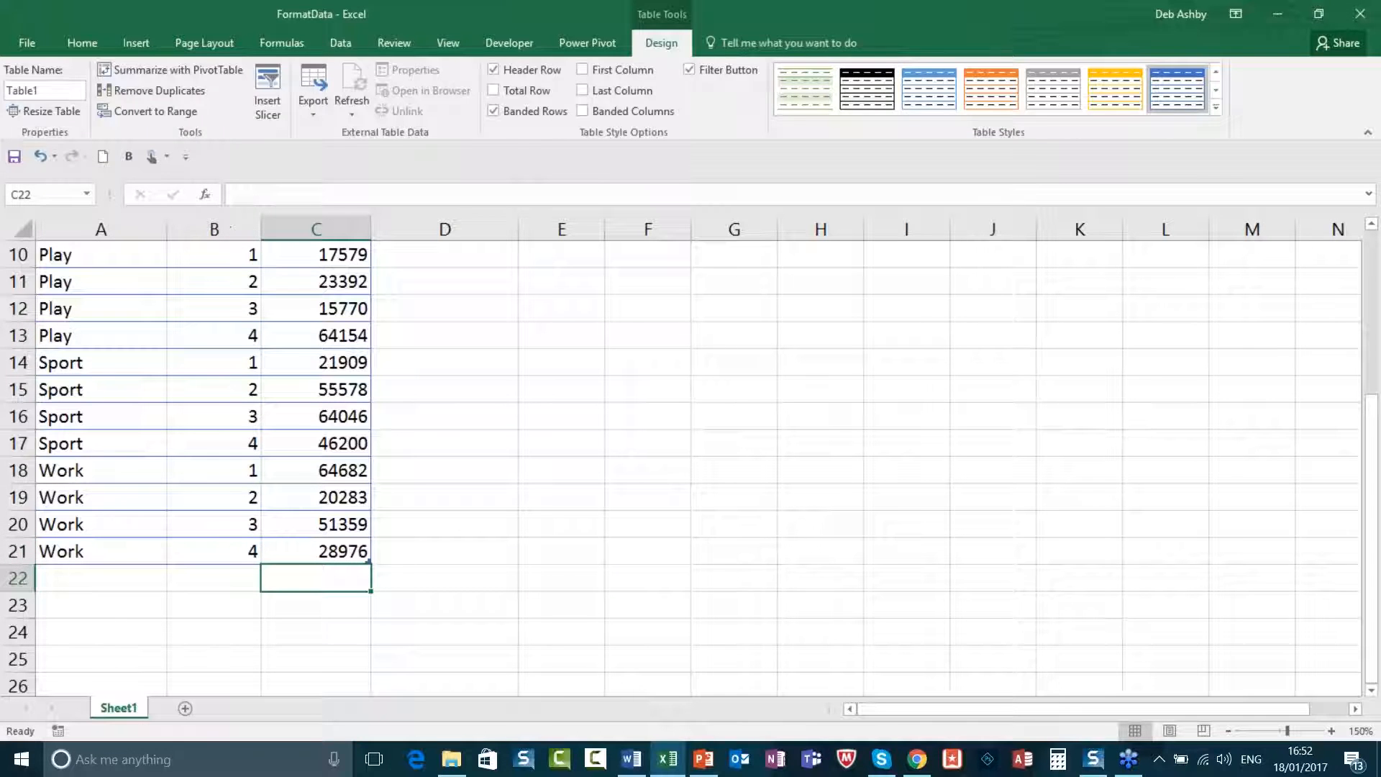
{"action": "type", "text": "Work"}
{"action": "key", "text": "BackSpace"}
{"action": "key", "text": "BackSpace"}
{"action": "key", "text": "BackSpace"}
{"action": "key", "text": "BackSpace"}
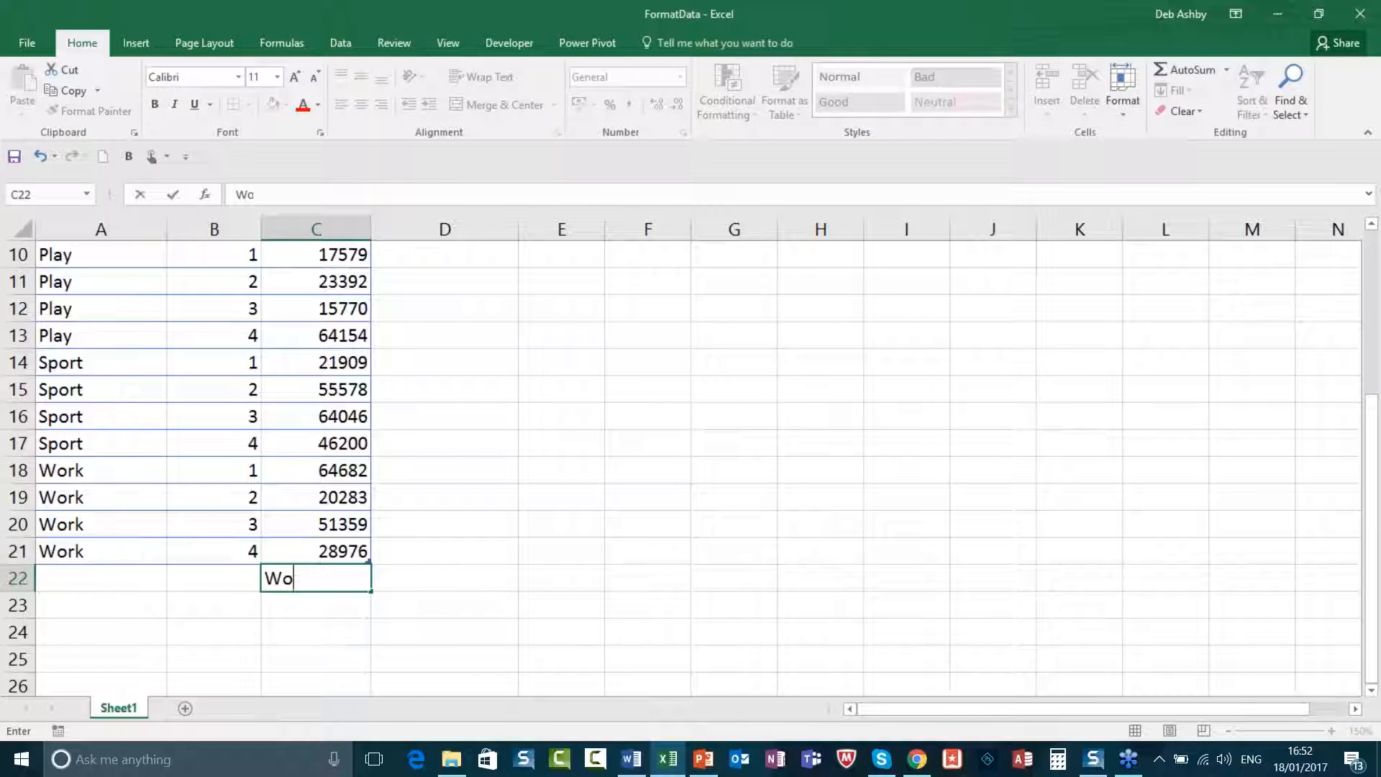
- Enter Work in A22 directly below the table to test its automatic expansion, and undo the entry
{"action": "left_click", "coordinate": [112, 572]}
{"action": "type", "text": "Work"}
{"action": "key", "text": "Tab"}
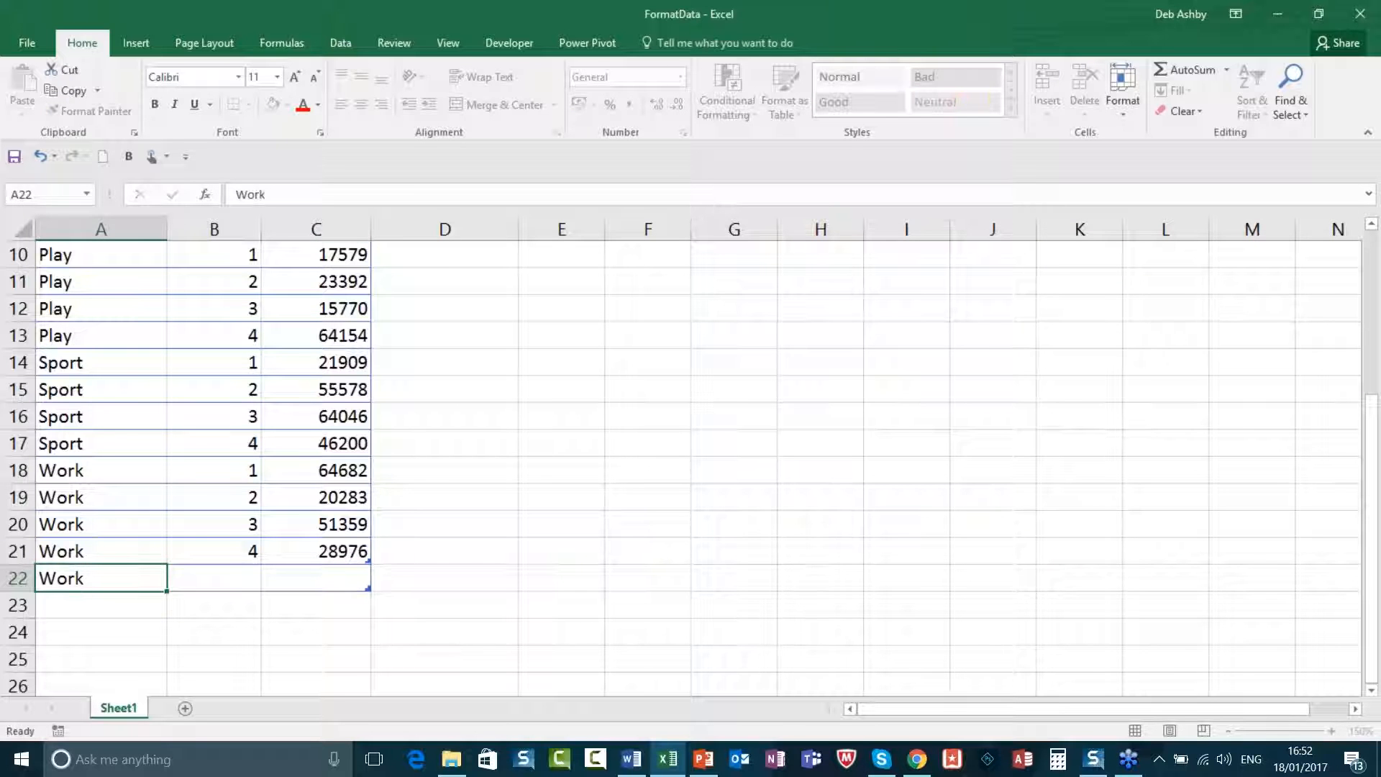
{"action": "left_click", "coordinate": [464, 554]}
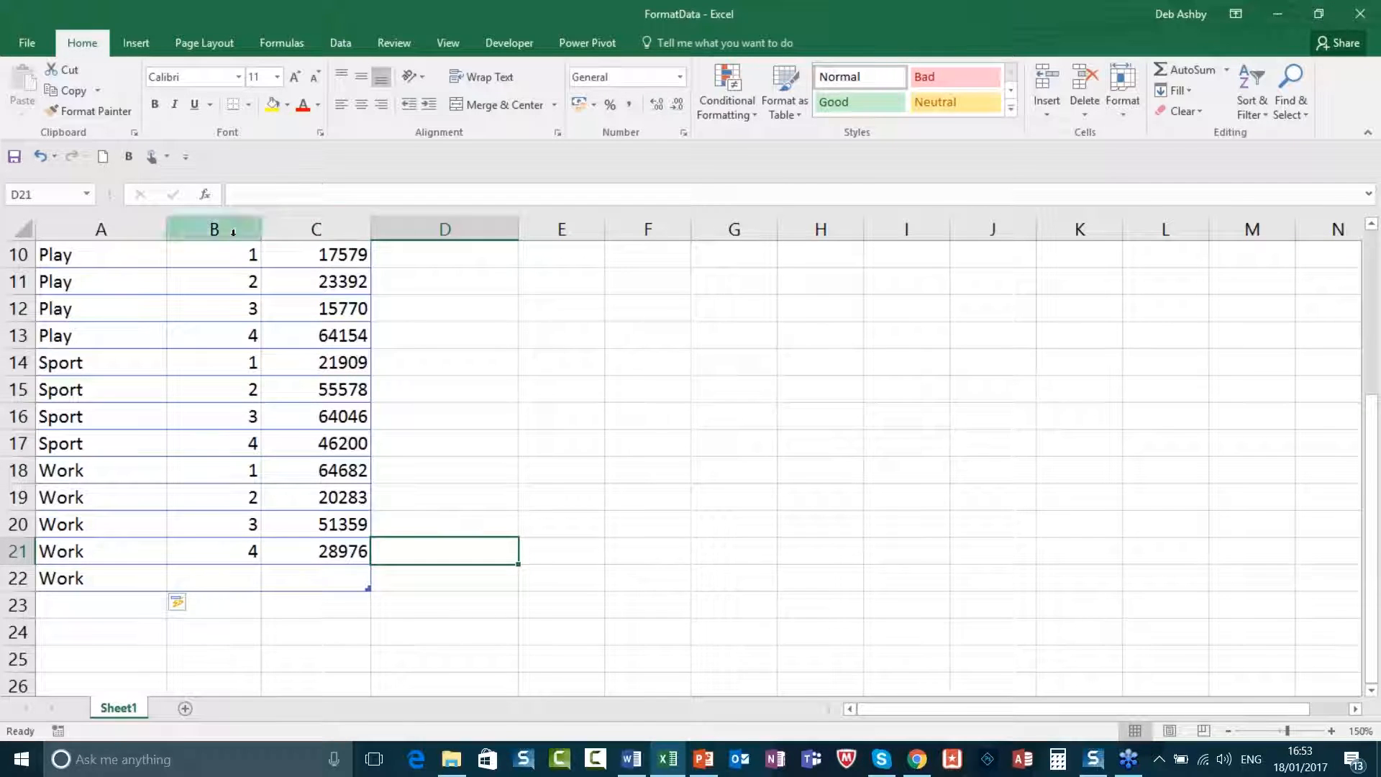
{"action": "left_click", "coordinate": [39, 156]}
{"action": "left_click", "coordinate": [39, 156]}
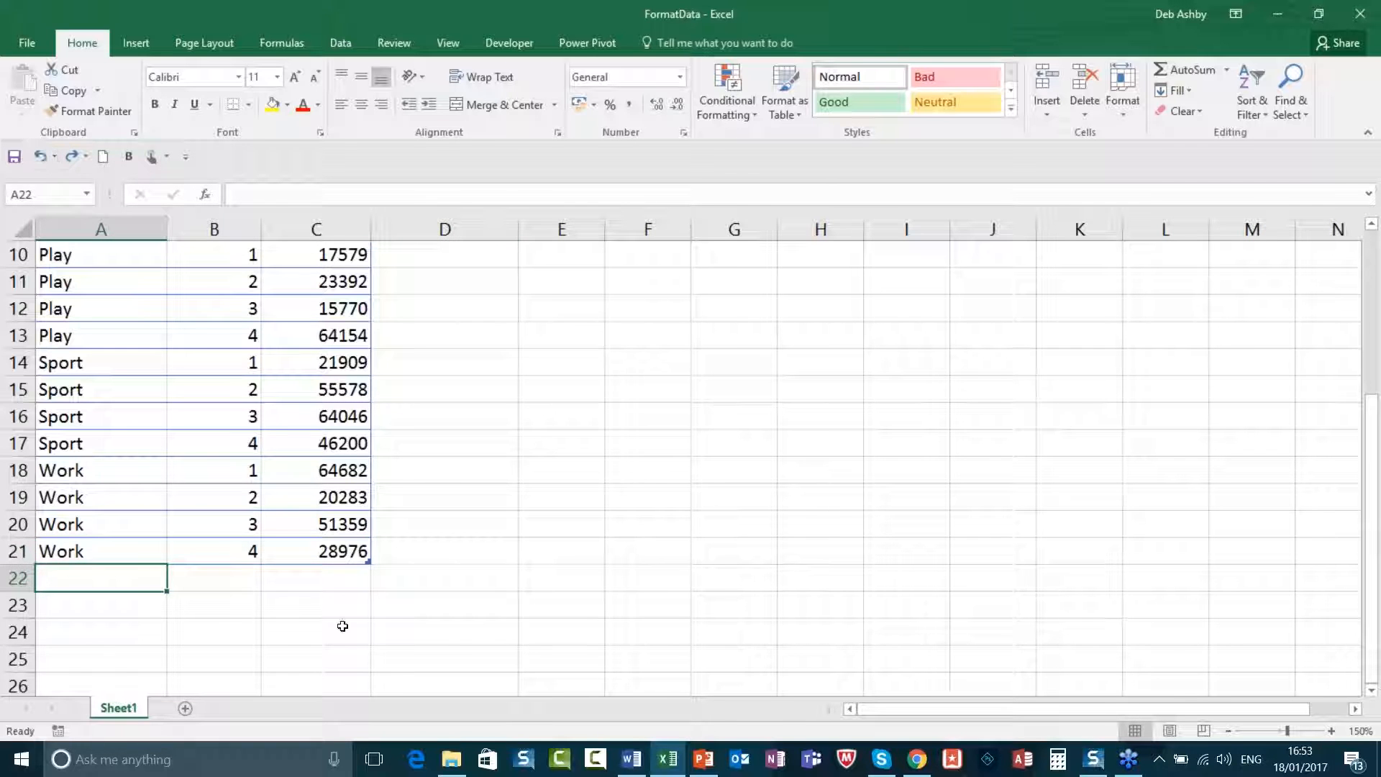
- Check the workbook's list of named ranges for the table's name
{"action": "left_click", "coordinate": [216, 389]}
{"action": "scroll", "coordinate": [225, 396], "scroll_direction": "up", "scroll_amount": 3}
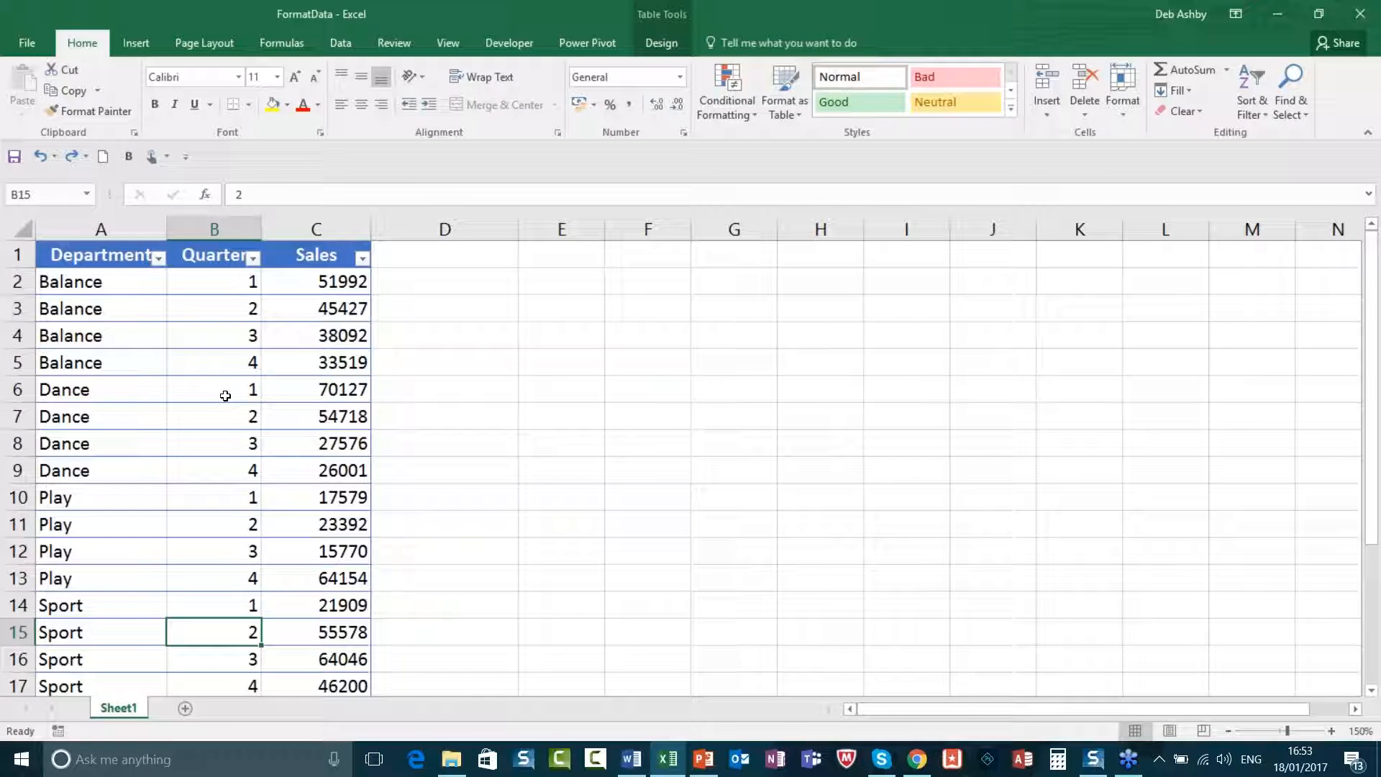
{"action": "left_click", "coordinate": [232, 354]}
{"action": "left_click", "coordinate": [91, 199]}
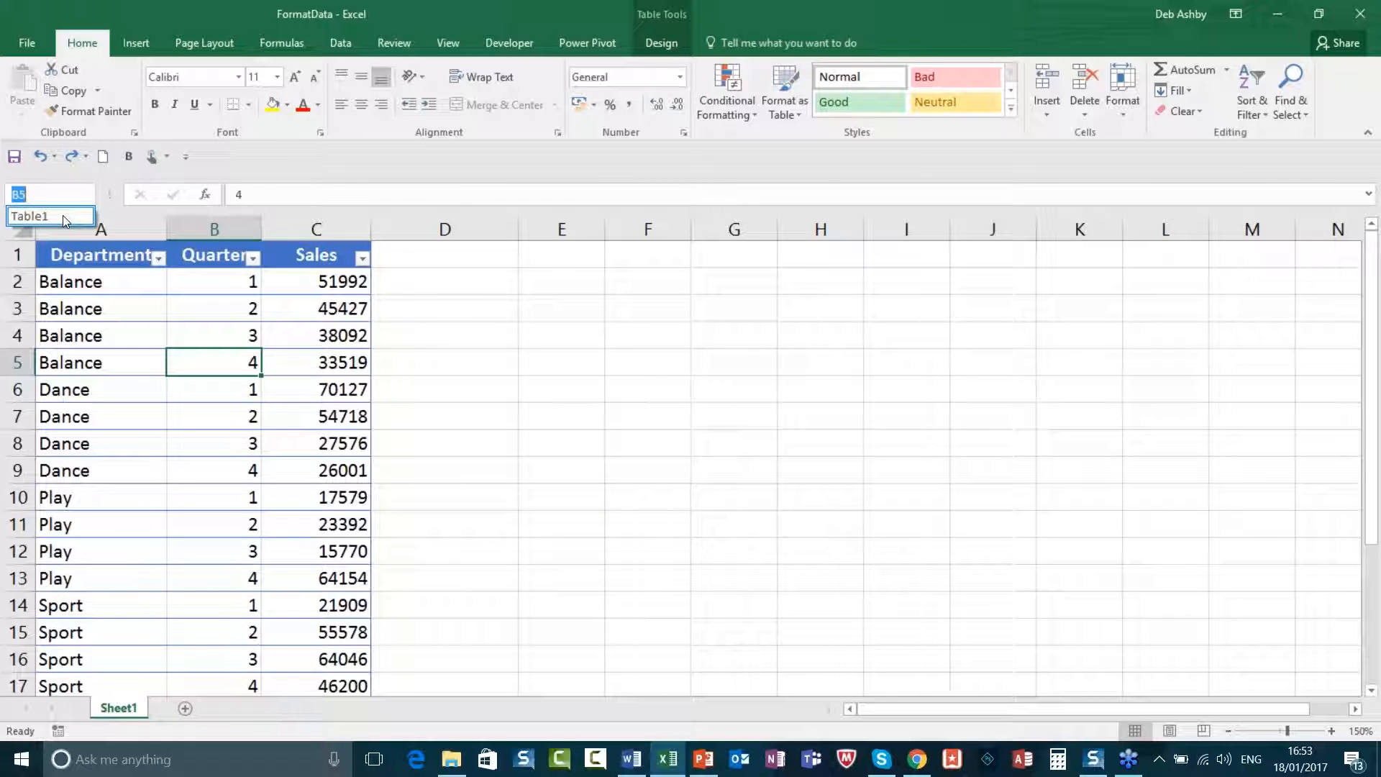
{"action": "left_click", "coordinate": [91, 196]}
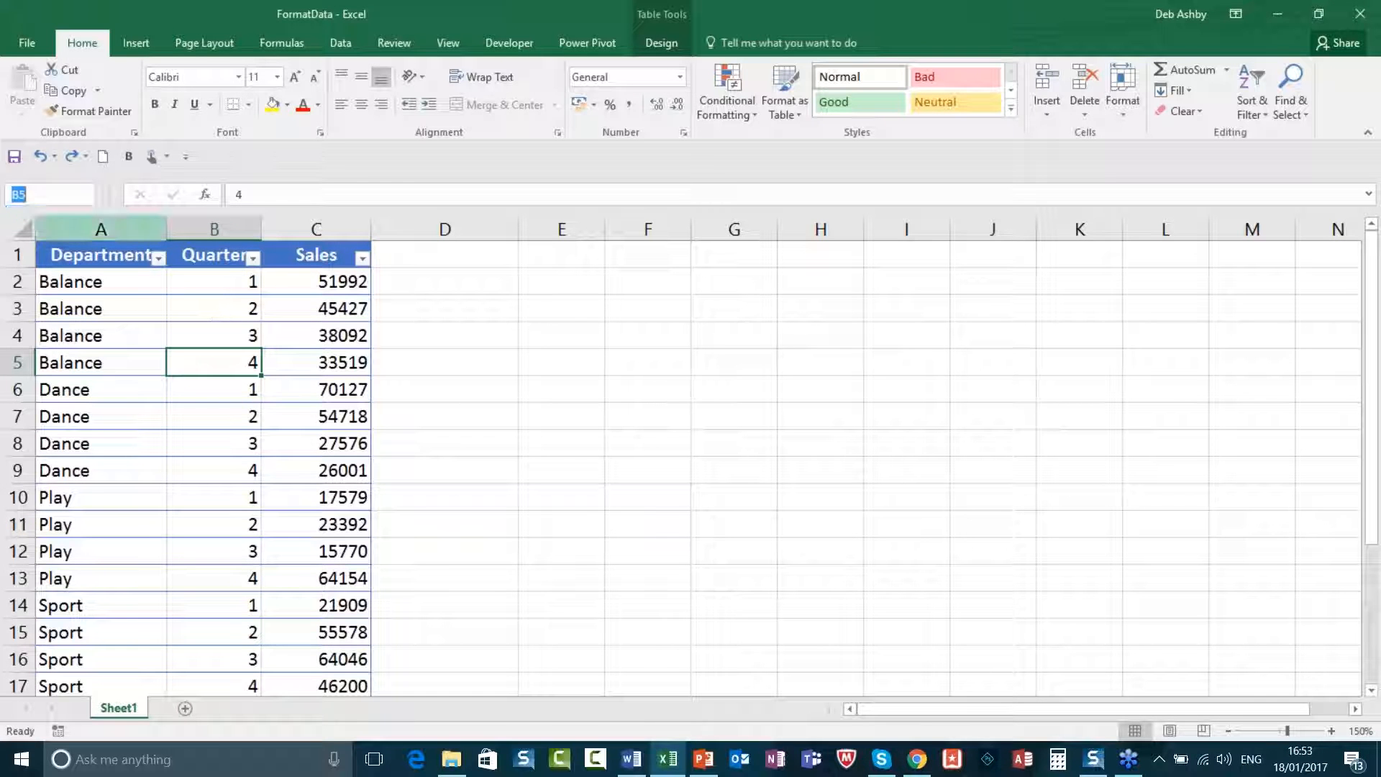
{"action": "left_click", "coordinate": [199, 311]}
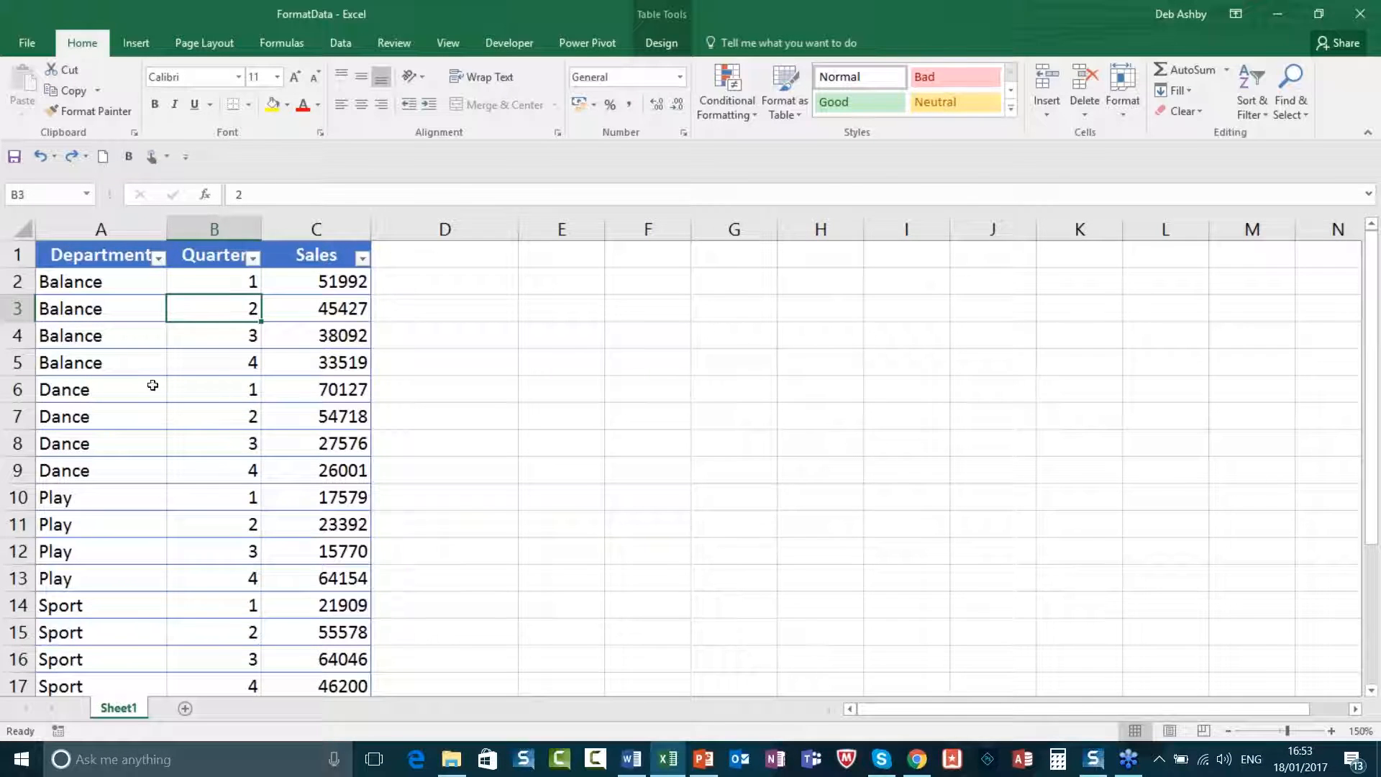
- Insert a PivotTable on a new worksheet using Table1 as its source
{"action": "left_click", "coordinate": [195, 394]}
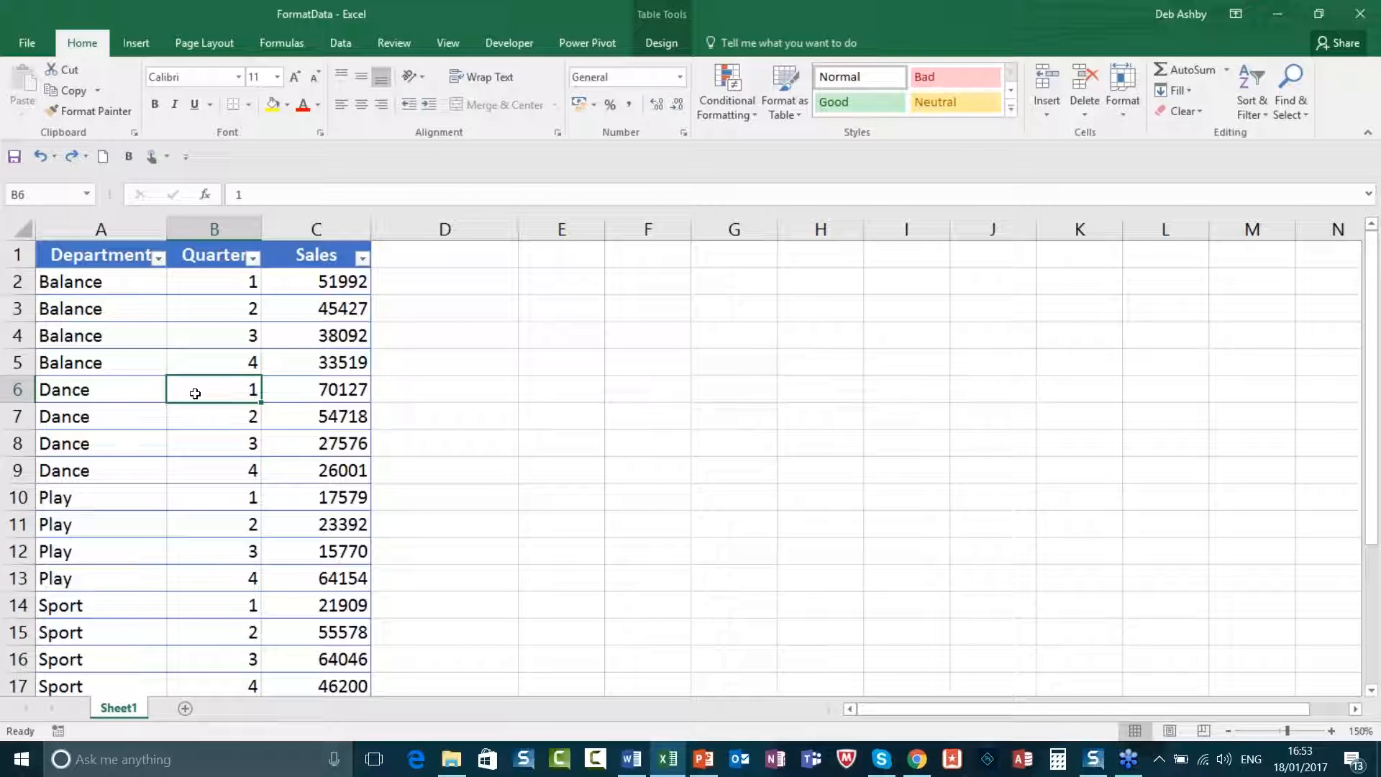
{"action": "left_click", "coordinate": [137, 43]}
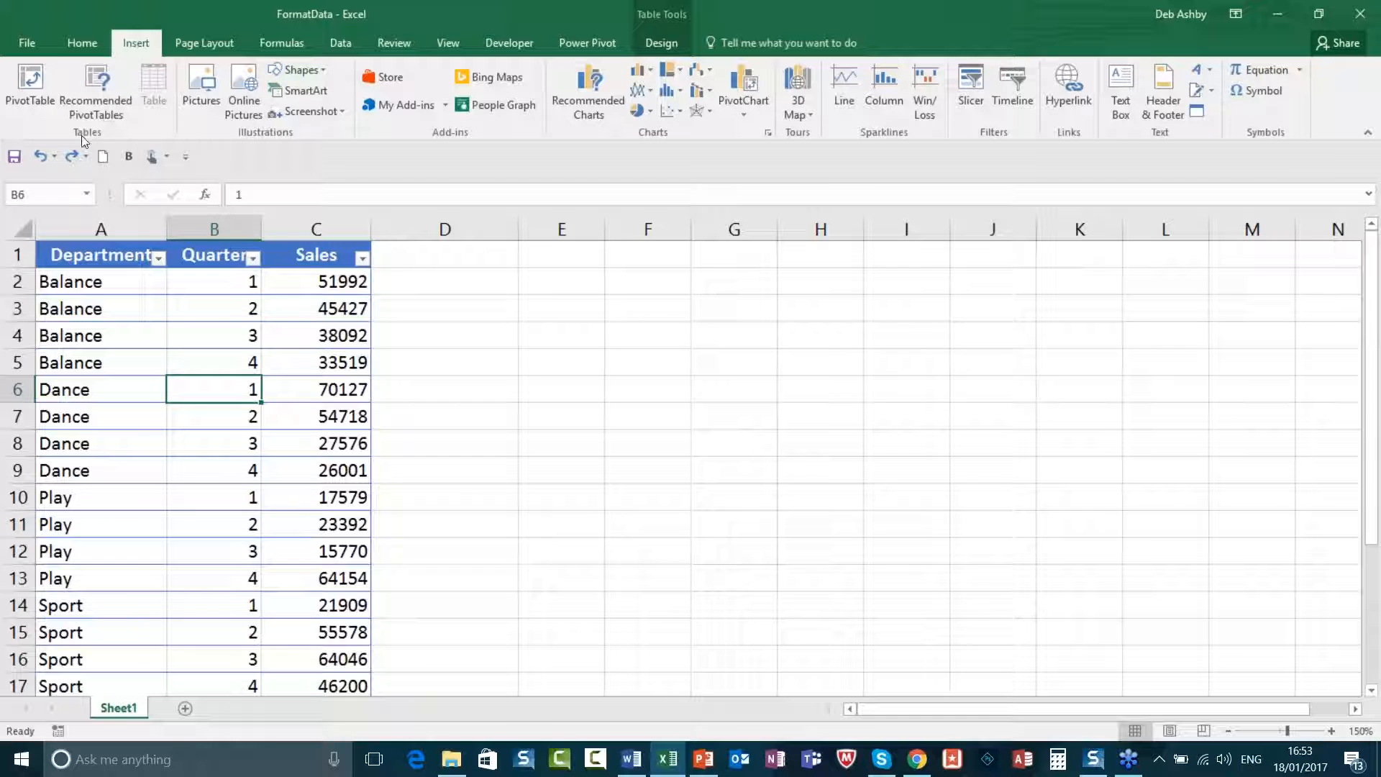
{"action": "left_click", "coordinate": [32, 82]}
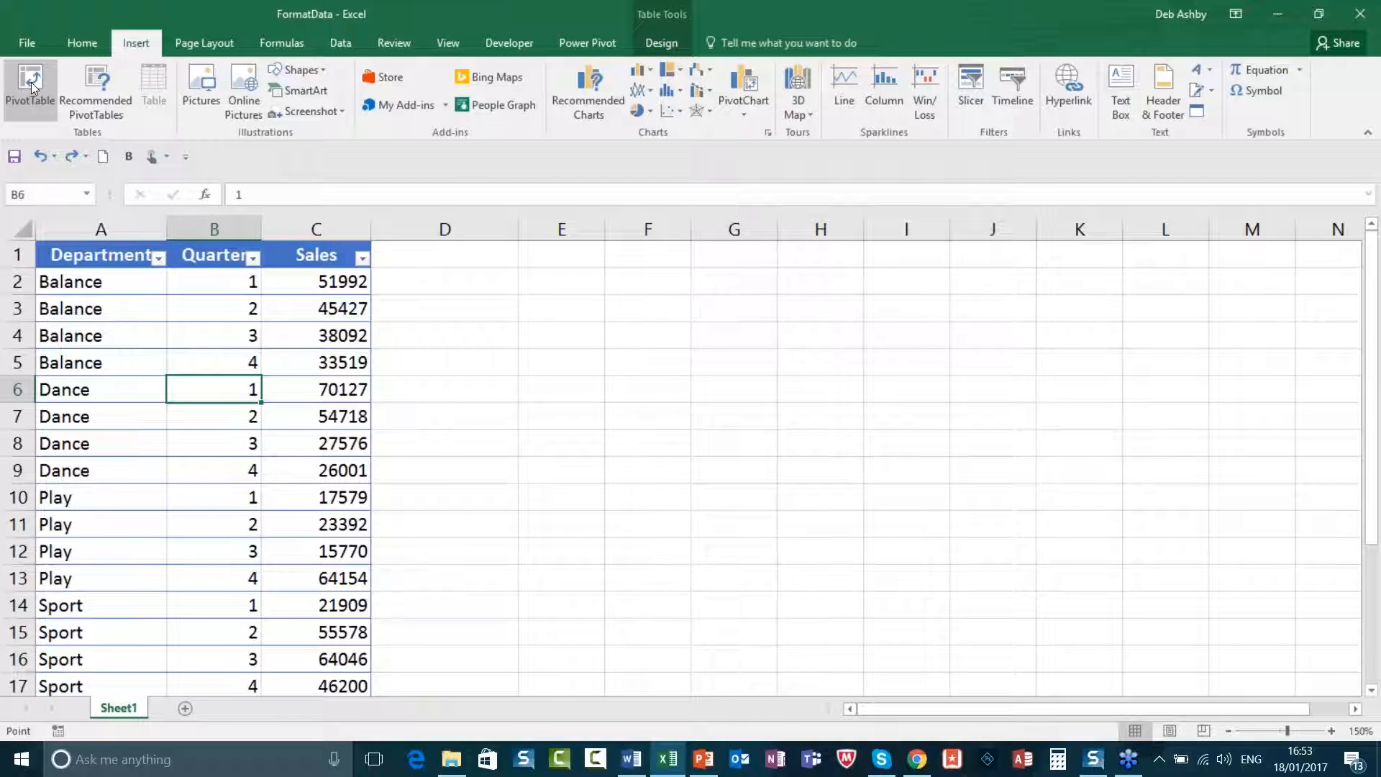
{"action": "left_click_drag", "start_coordinate": [796, 261], "coordinate": [656, 252]}
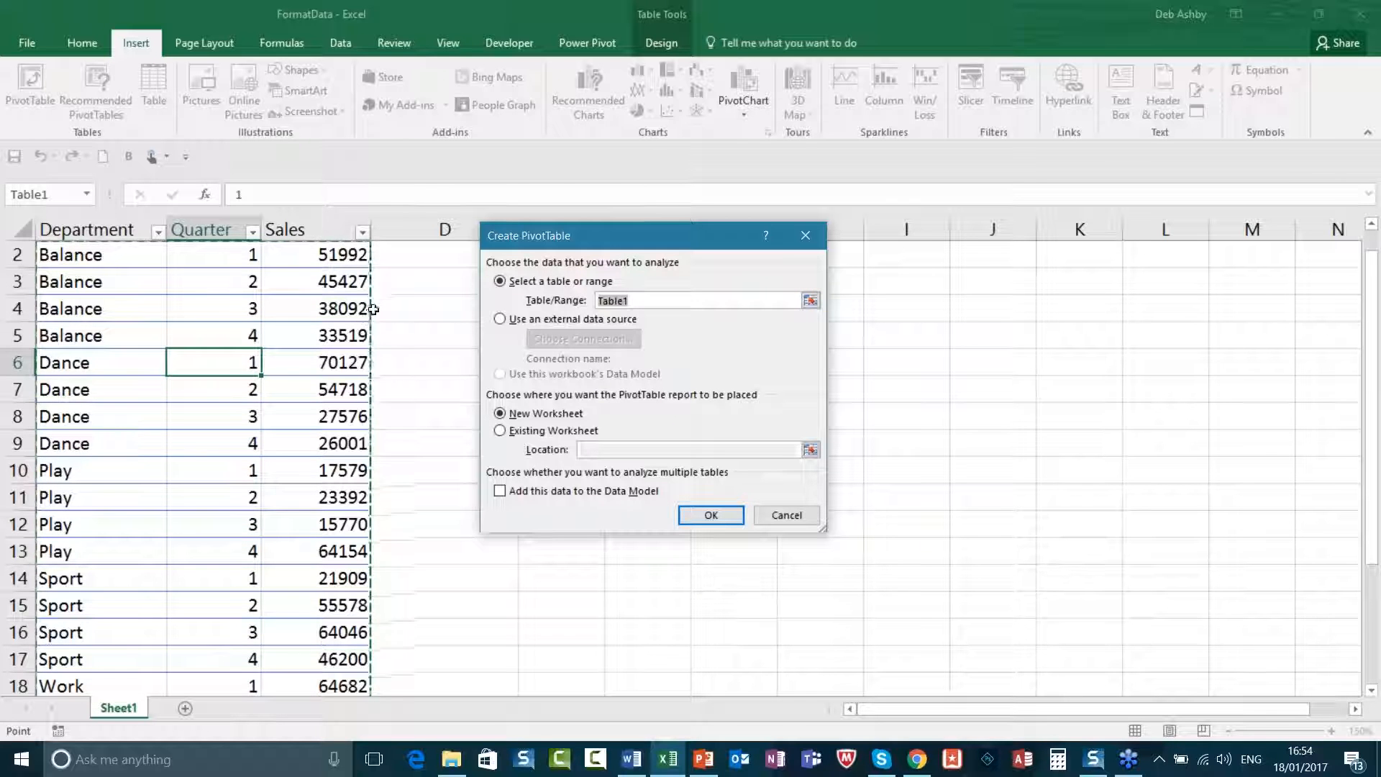
{"action": "scroll", "coordinate": [340, 343], "scroll_direction": "down", "scroll_amount": 2}
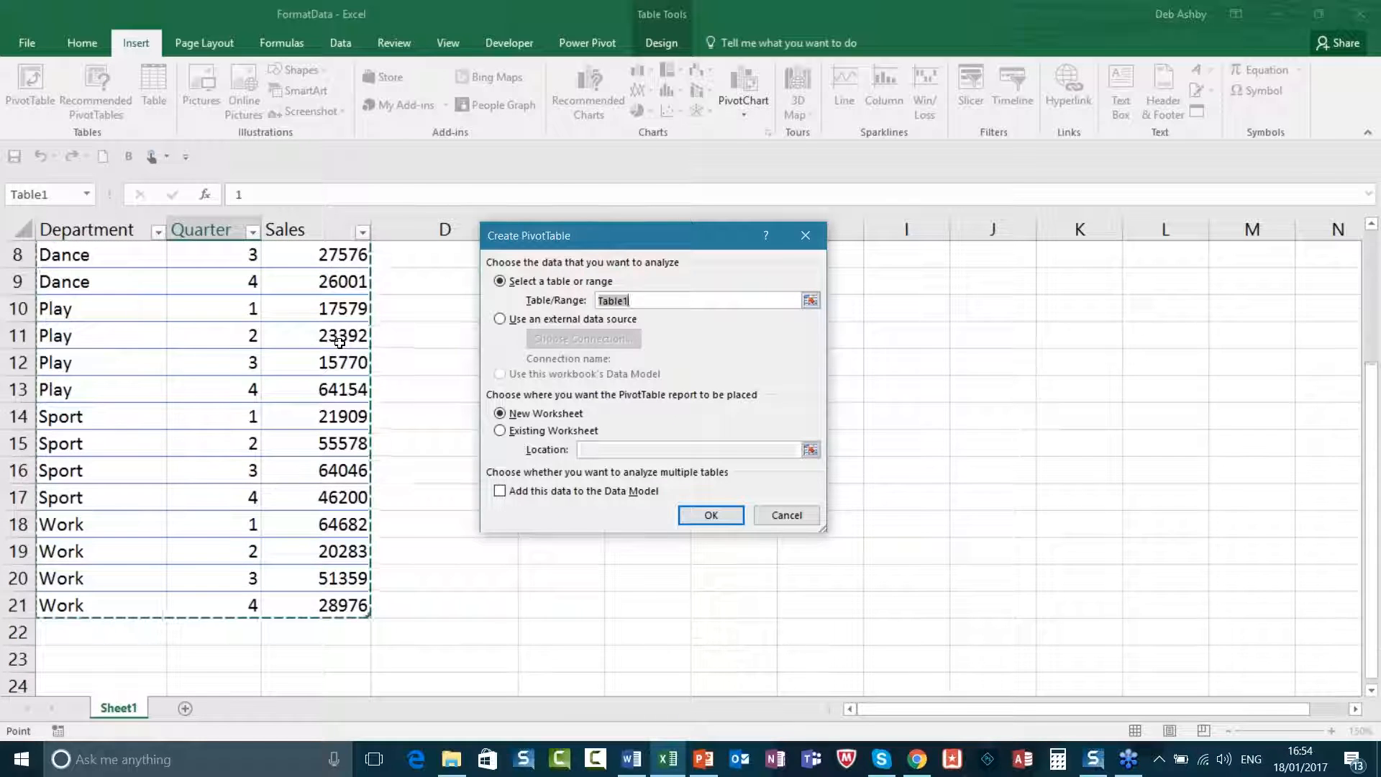
{"action": "scroll", "coordinate": [340, 342], "scroll_direction": "up", "scroll_amount": 2}
{"action": "scroll", "coordinate": [339, 343], "scroll_direction": "down", "scroll_amount": 1}
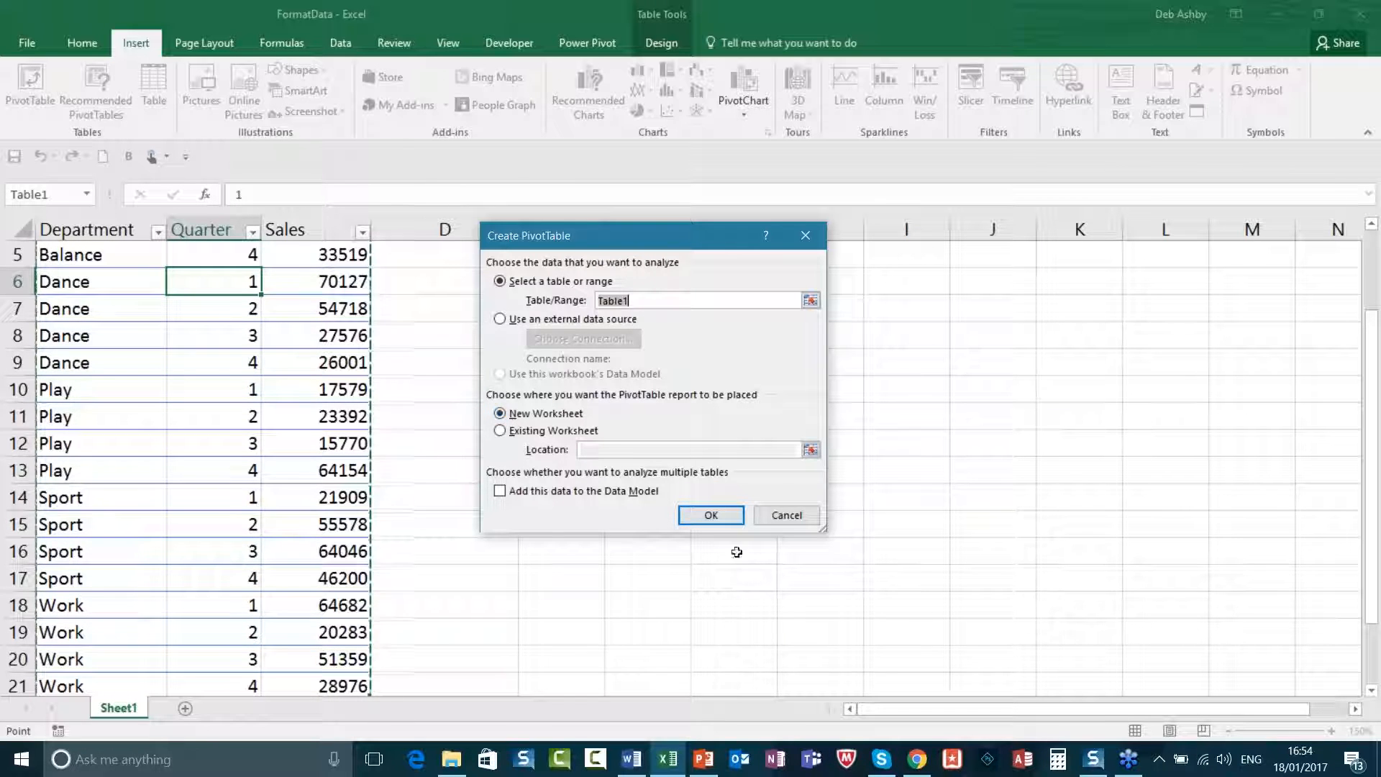
{"action": "left_click", "coordinate": [716, 517]}
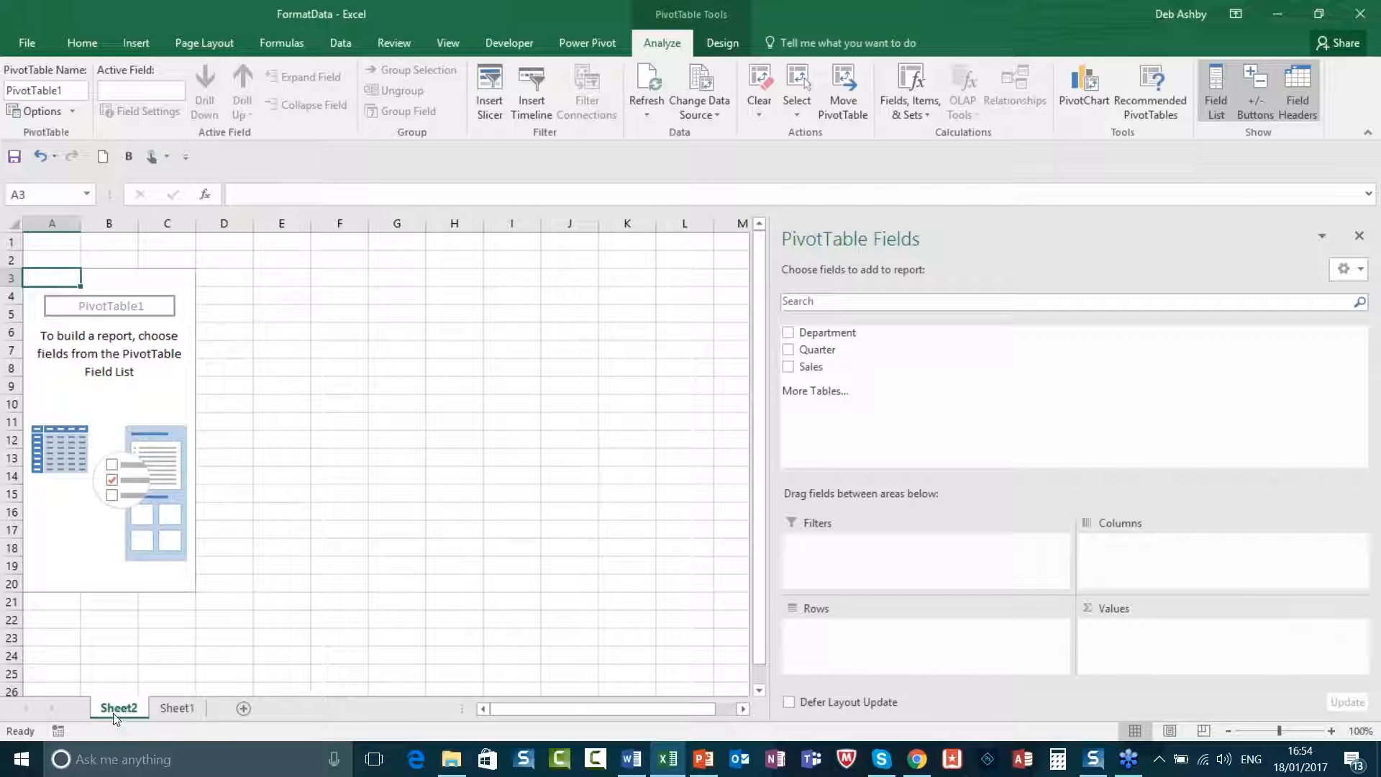
- Rename the source data sheet Sheet1 as Raw Data
{"action": "left_click", "coordinate": [183, 707]}
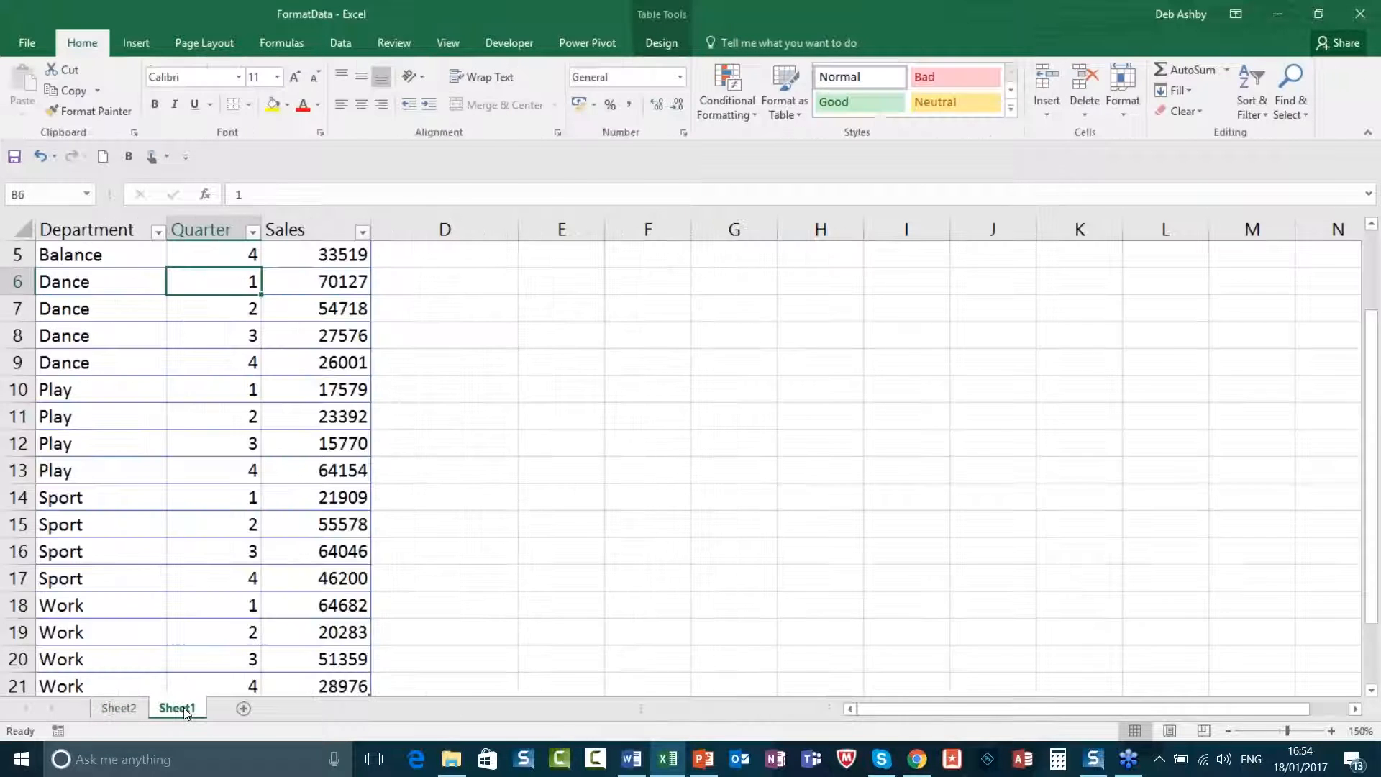
{"action": "scroll", "coordinate": [220, 393], "scroll_direction": "up", "scroll_amount": 2}
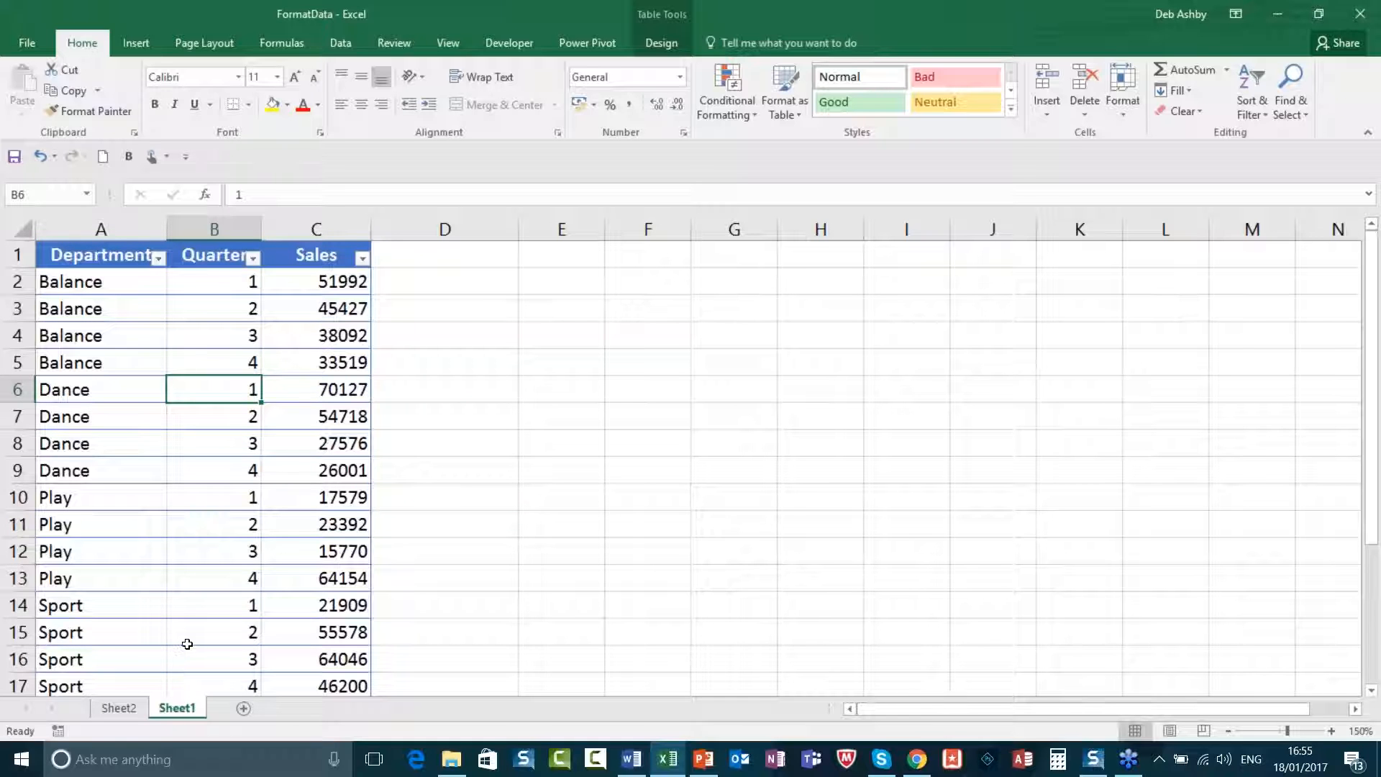
{"action": "right_click", "coordinate": [178, 710]}
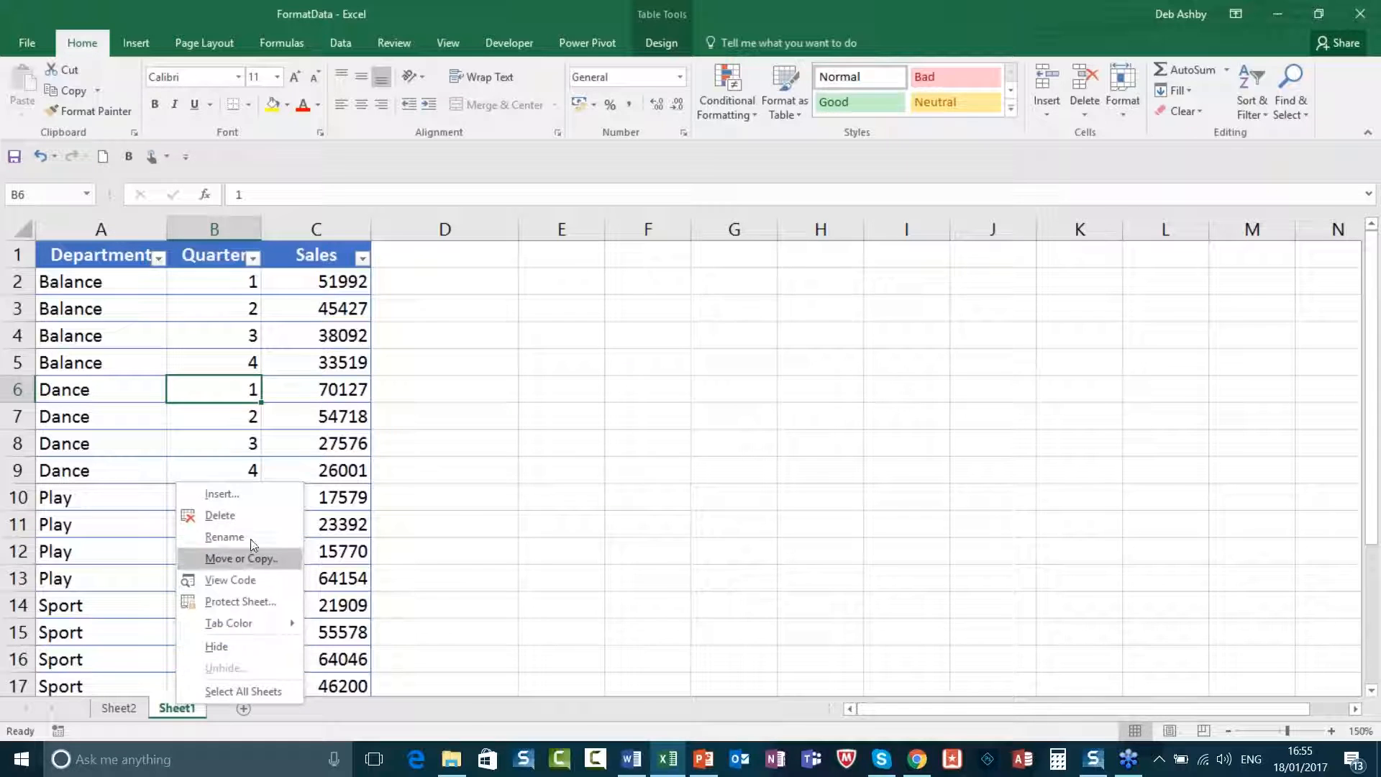
{"action": "left_click", "coordinate": [220, 537]}
{"action": "type", "text": "Raw Data"}
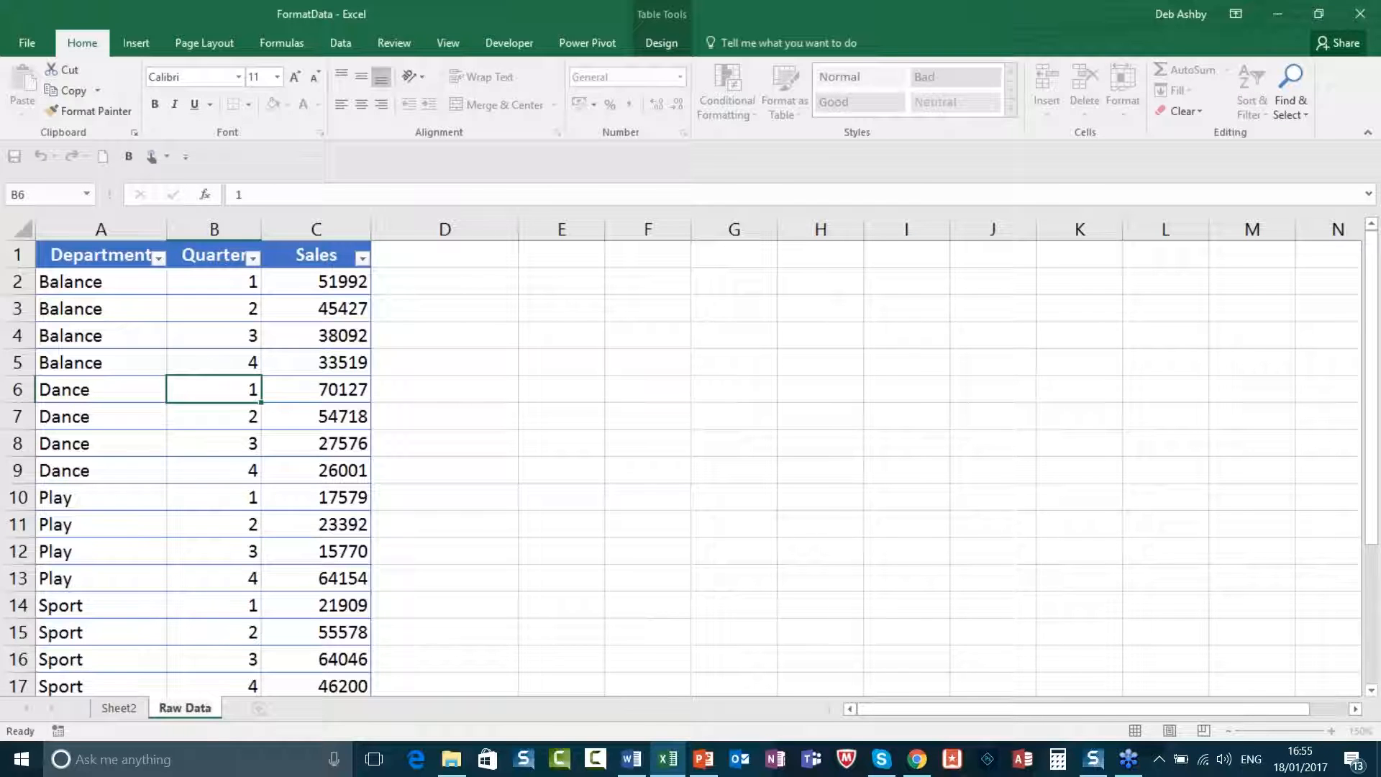
{"action": "key", "text": "Return"}
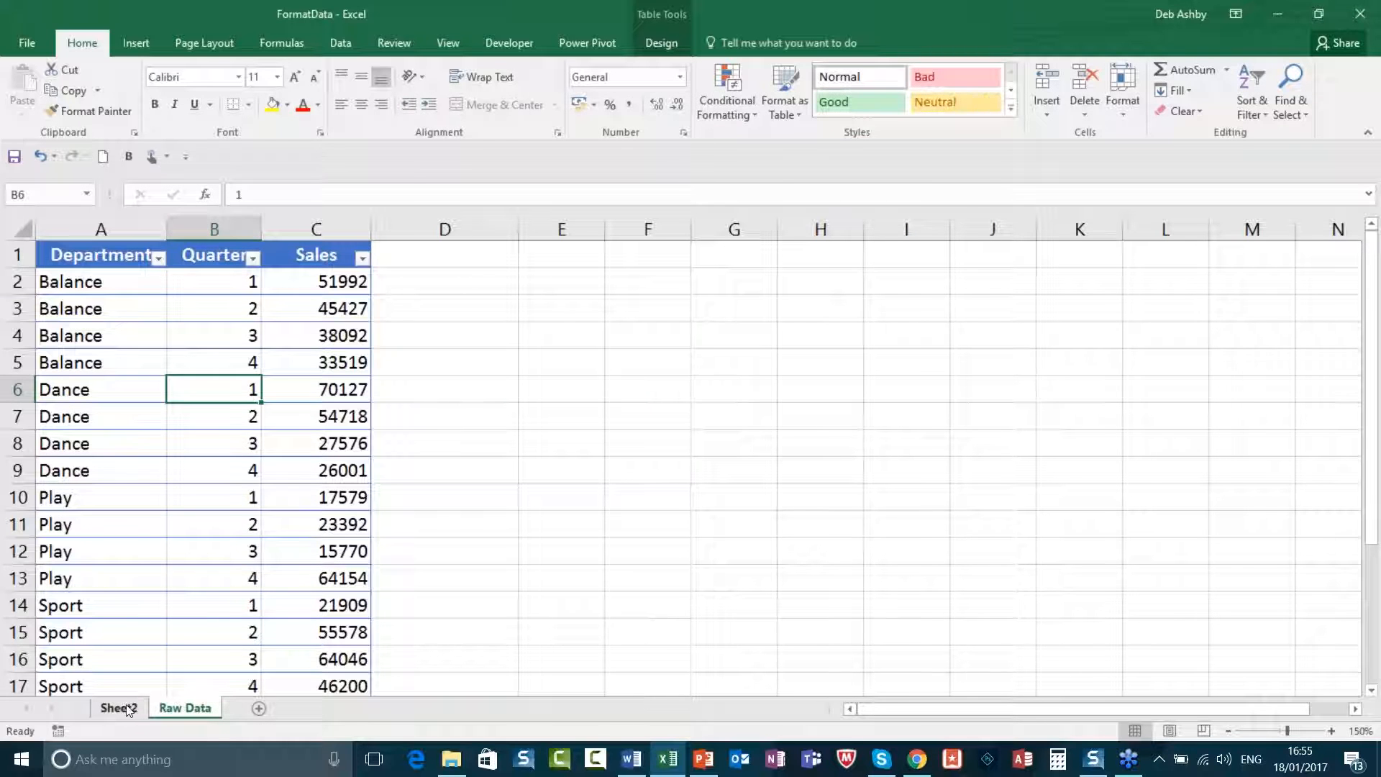
- Rename Sheet2, which holds the empty PivotTable, as Pivot Table
{"action": "right_click", "coordinate": [126, 710]}
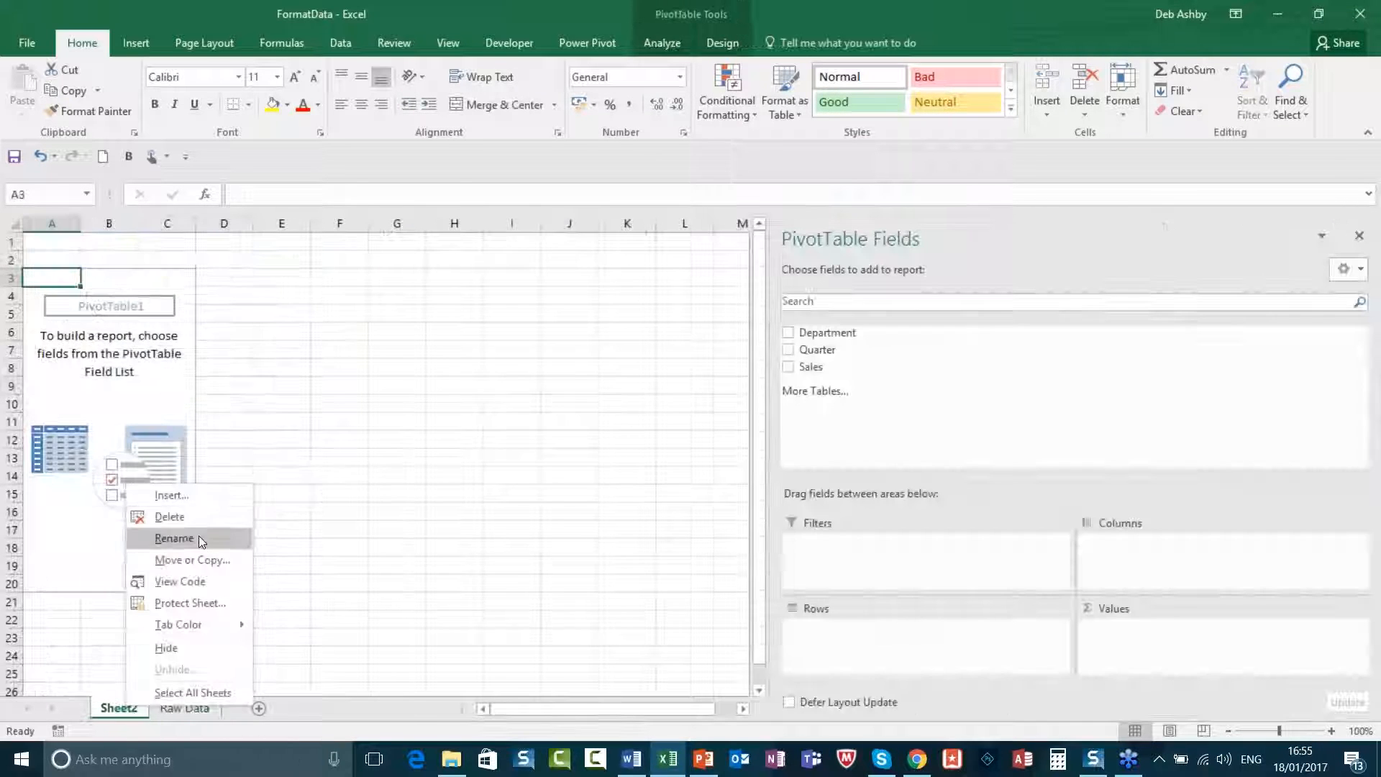
{"action": "left_click", "coordinate": [197, 540]}
{"action": "type", "text": "P"}
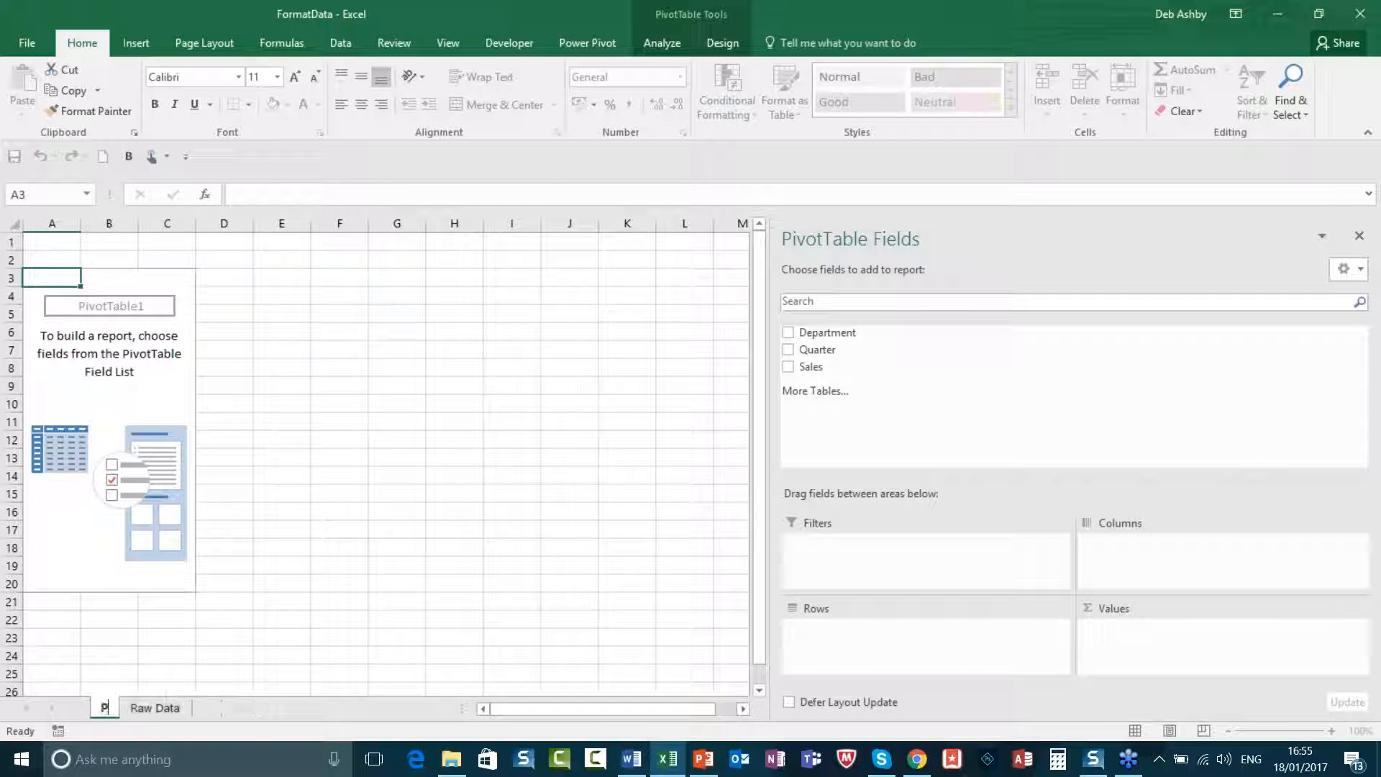
{"action": "type", "text": "ivot Table"}
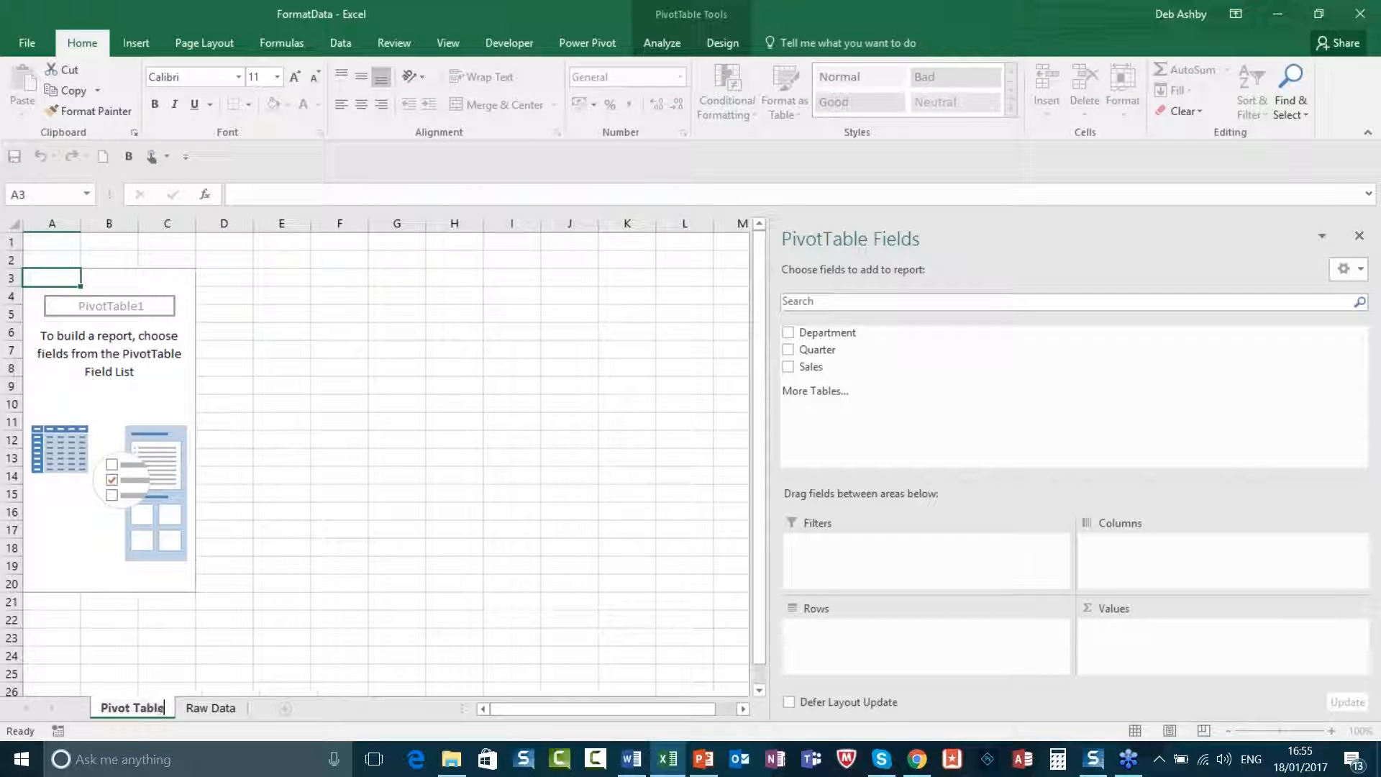
{"action": "key", "text": "Return"}
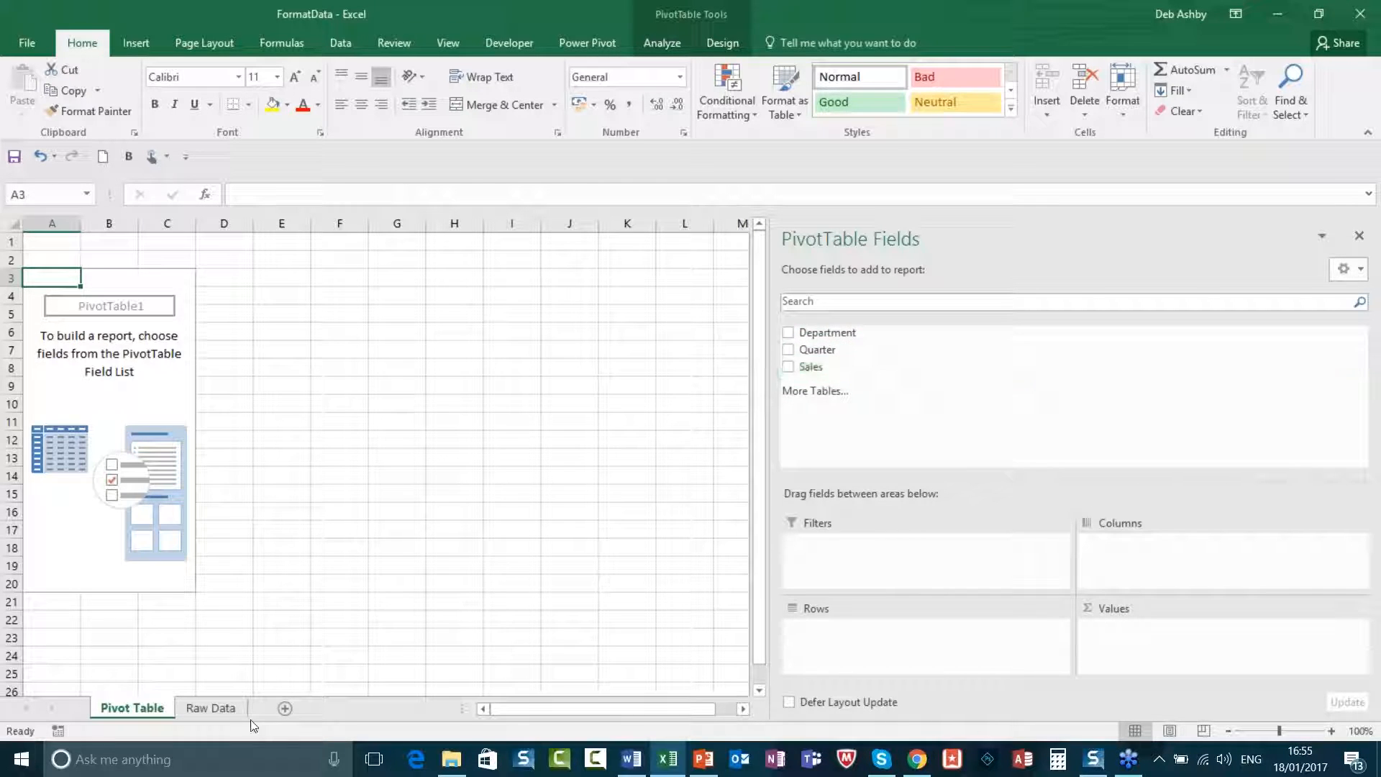
- Compare the PivotTable fields with the Raw Data headings, and place Department in Columns and Quarter in Rows
{"action": "left_click", "coordinate": [210, 708]}
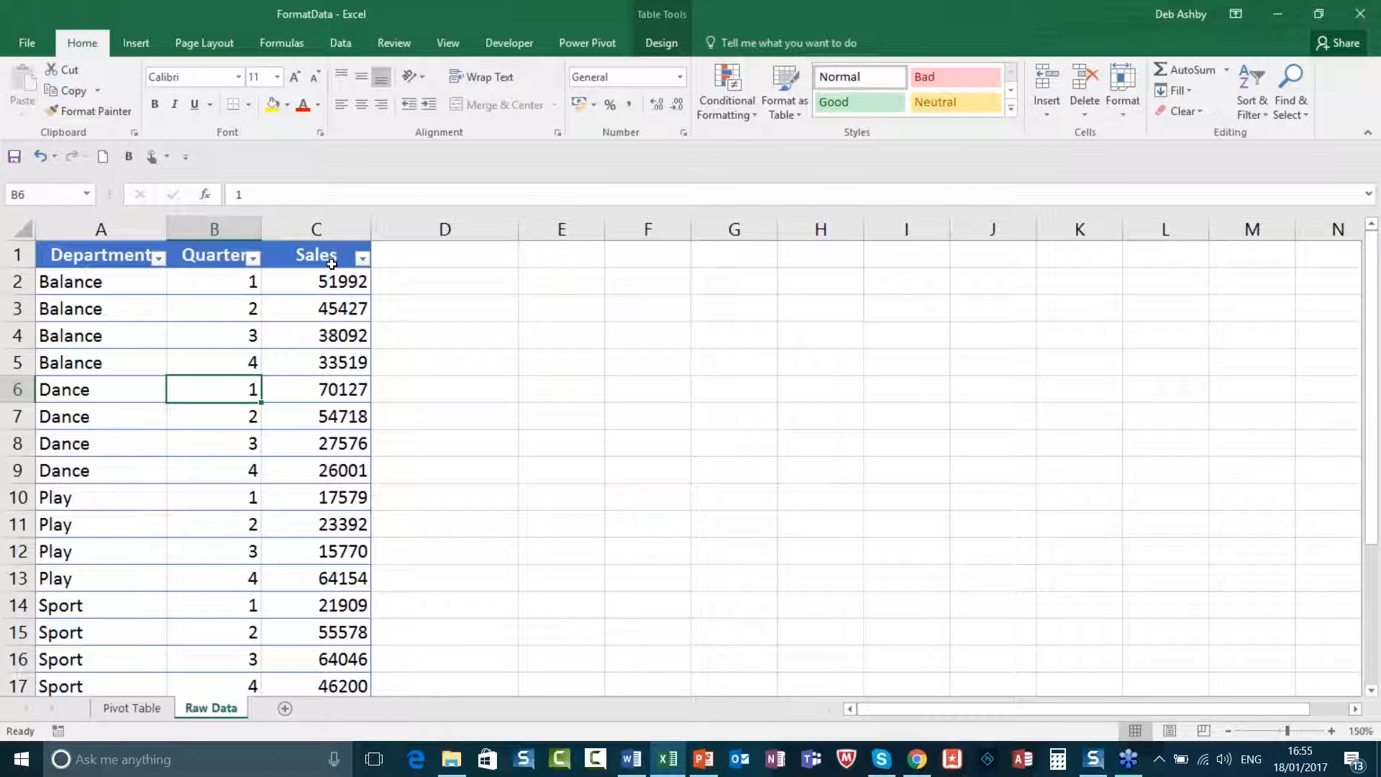
{"action": "left_click", "coordinate": [132, 708]}
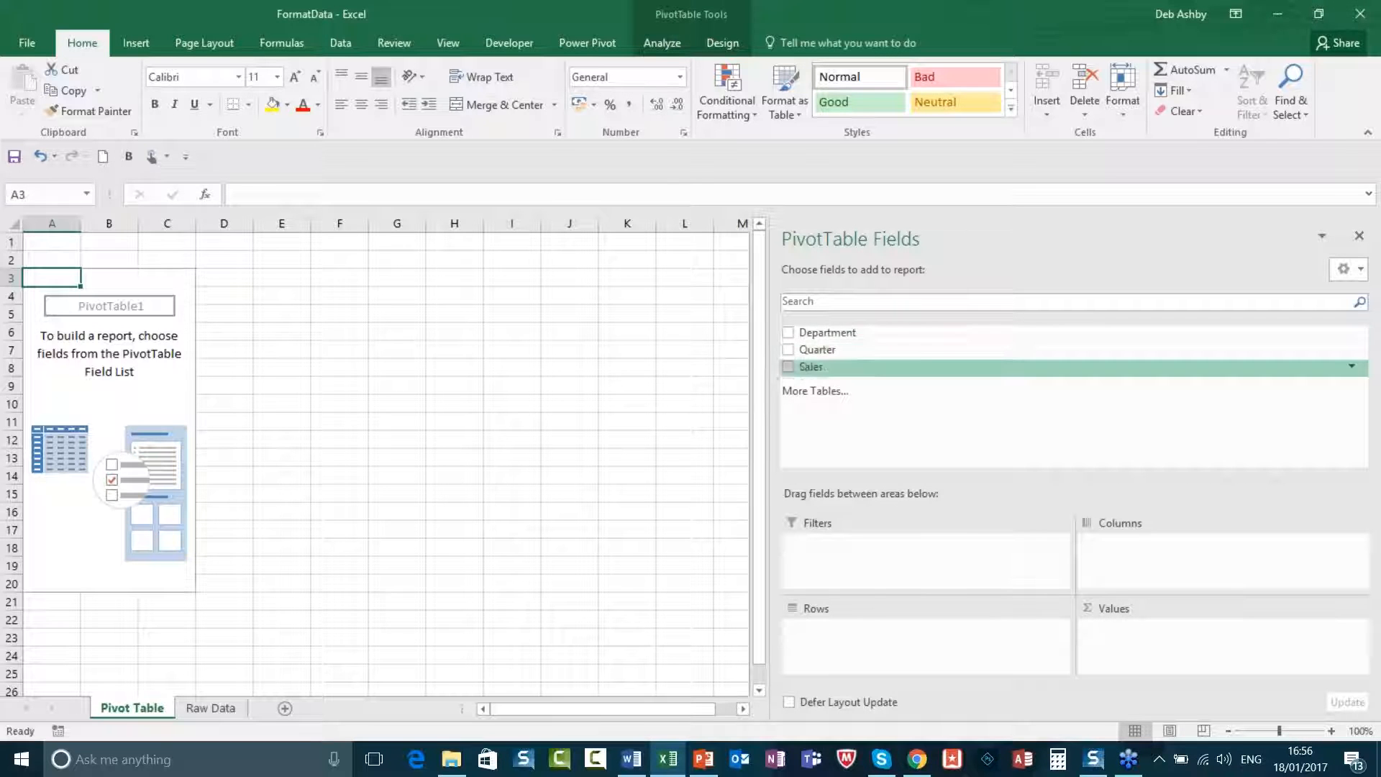
{"action": "left_click_drag", "start_coordinate": [814, 331], "coordinate": [1137, 574]}
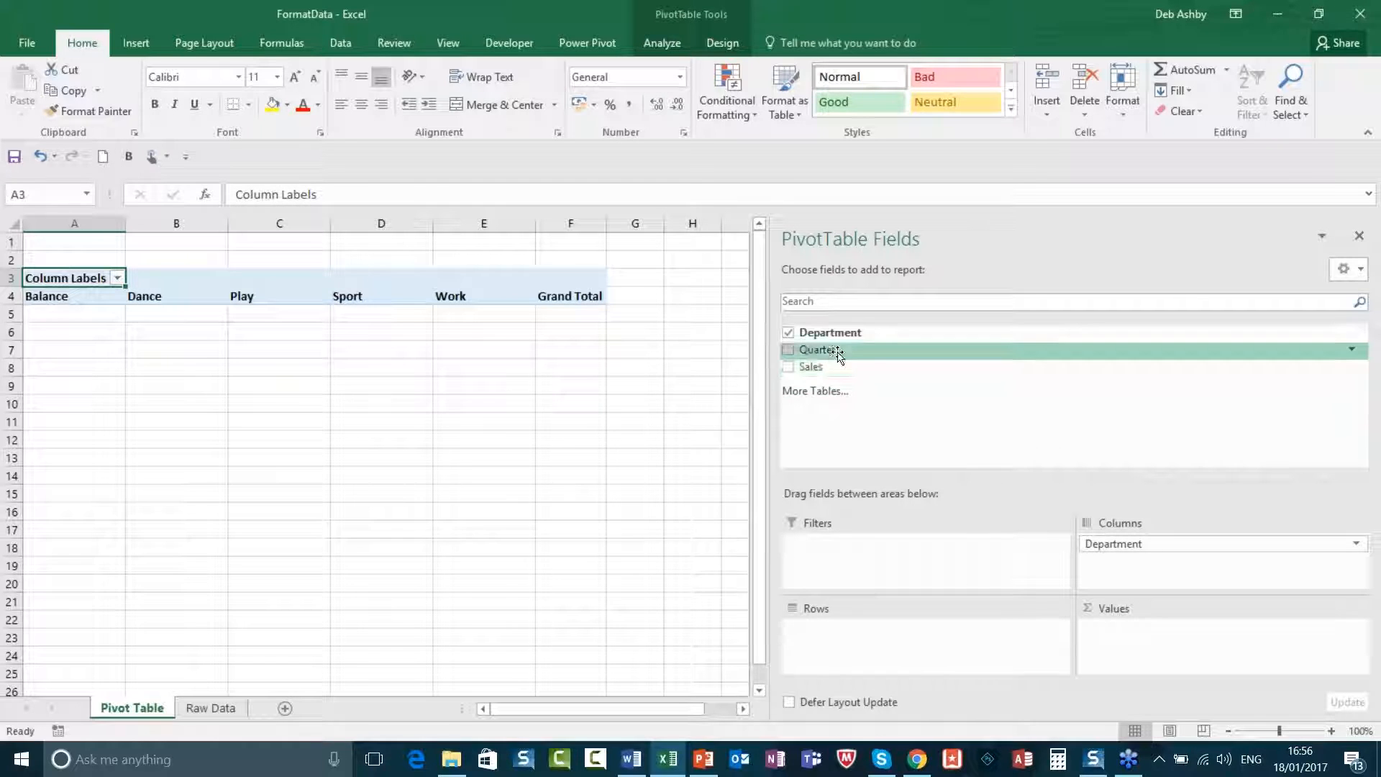
{"action": "left_click_drag", "start_coordinate": [822, 356], "coordinate": [824, 653]}
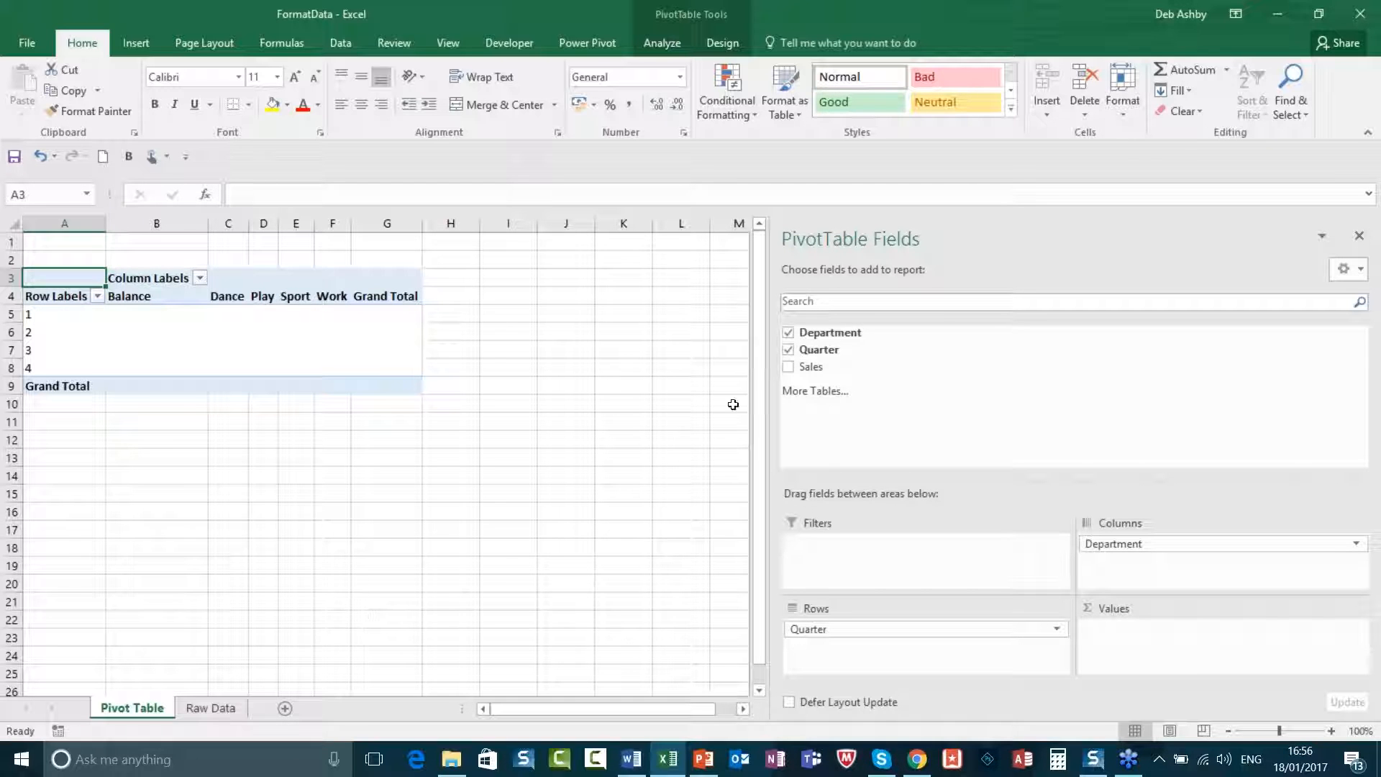
- Sum Sales in the PivotTable's Values area, and move Department from Columns to Filters
{"action": "left_click_drag", "start_coordinate": [809, 366], "coordinate": [1153, 650]}
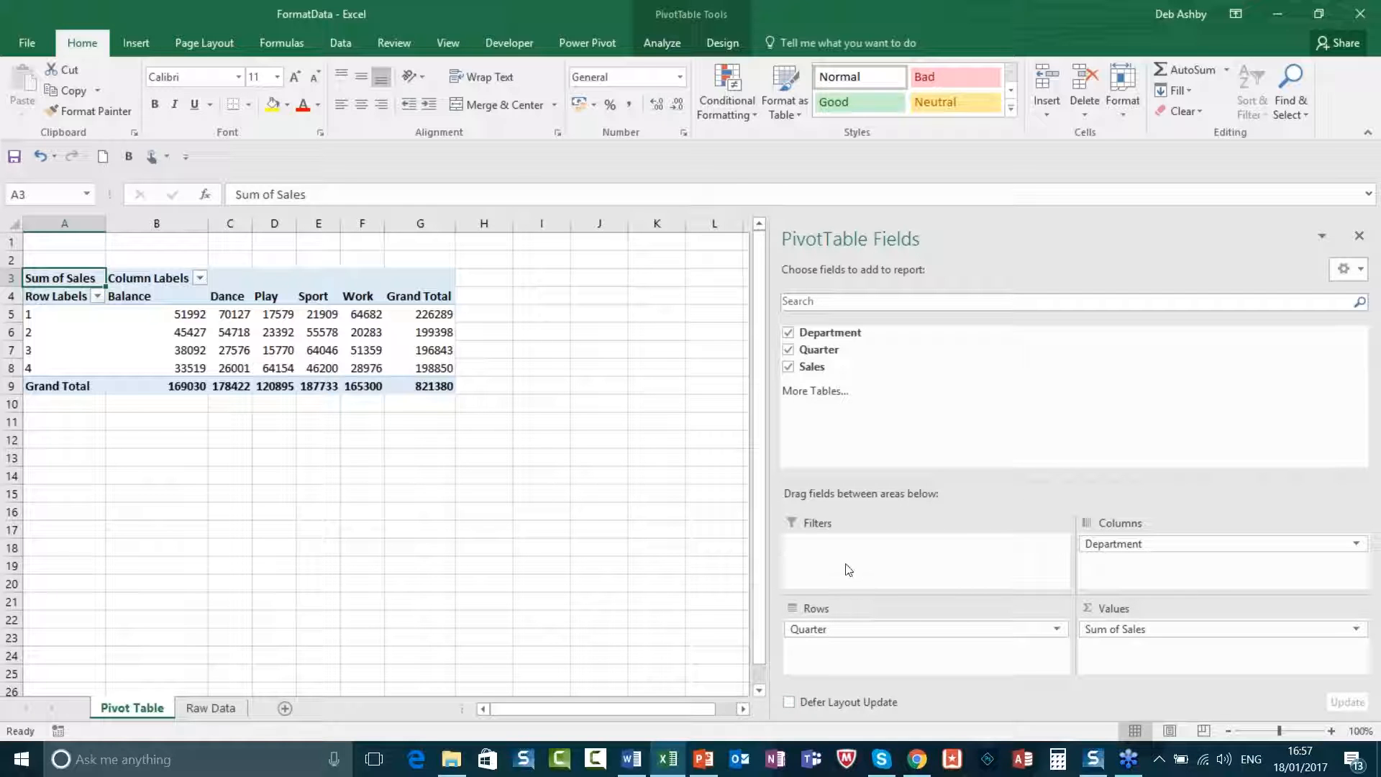
{"action": "left_click_drag", "start_coordinate": [1129, 544], "coordinate": [811, 564]}
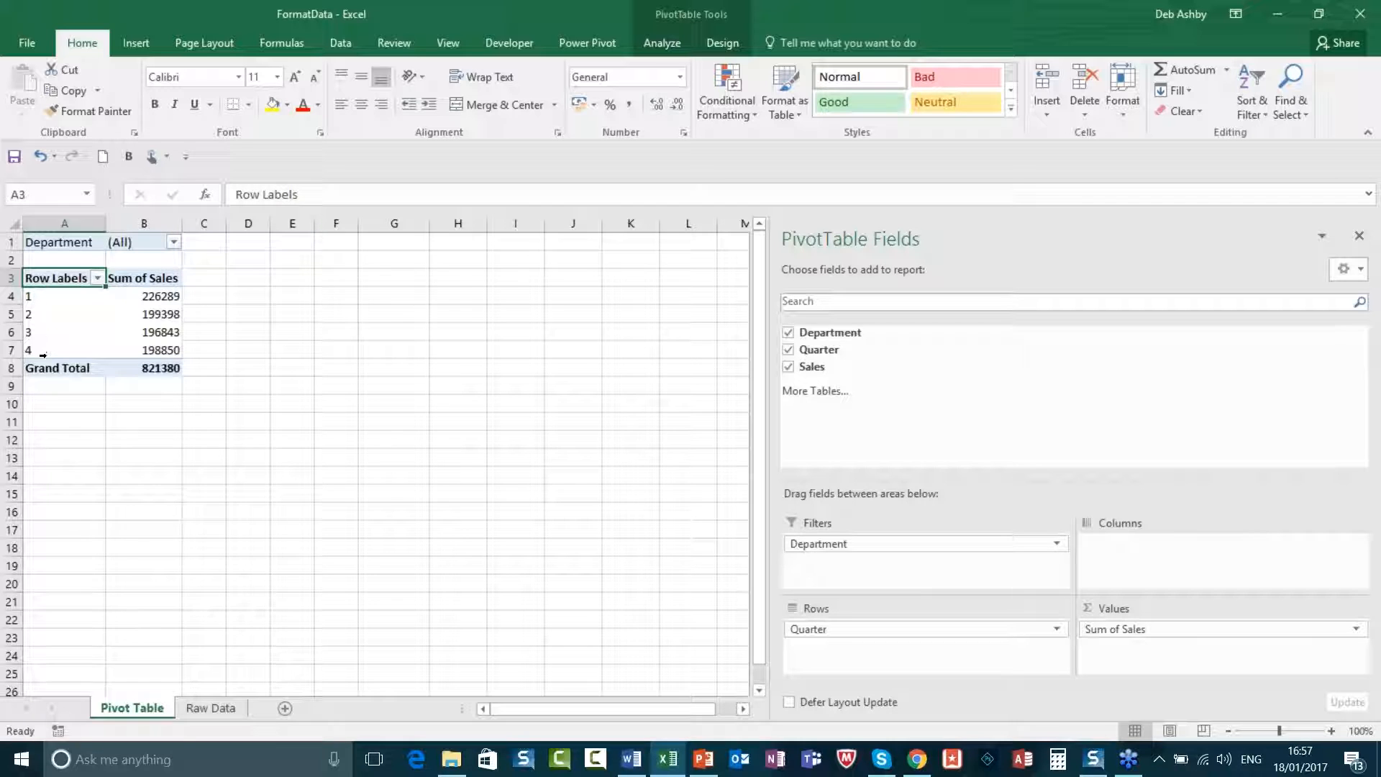
{"action": "left_click", "coordinate": [164, 296]}
{"action": "left_click", "coordinate": [154, 315]}
{"action": "left_click", "coordinate": [149, 333]}
{"action": "left_click", "coordinate": [155, 350]}
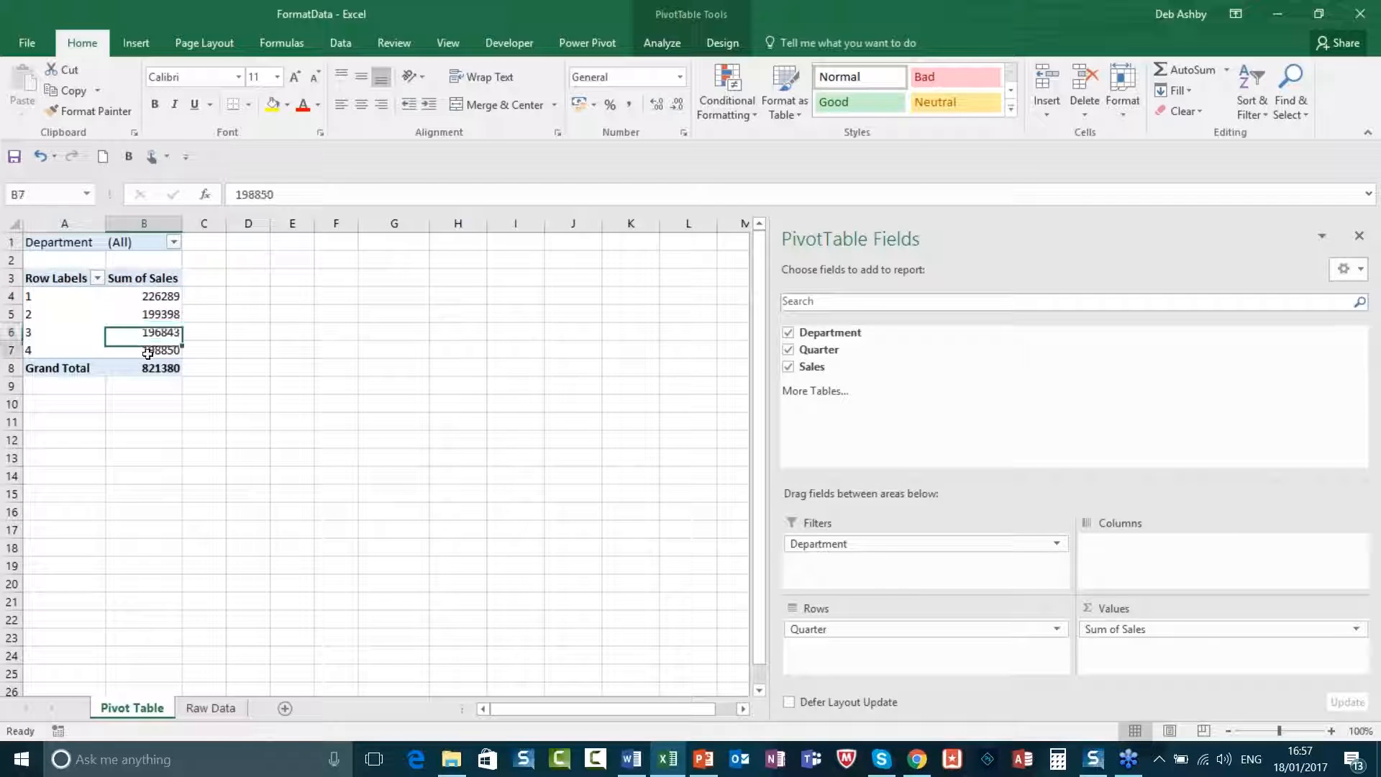
- Filter the PivotTable report to the Work department, and reset the Department filter to (All)
{"action": "left_click", "coordinate": [175, 243]}
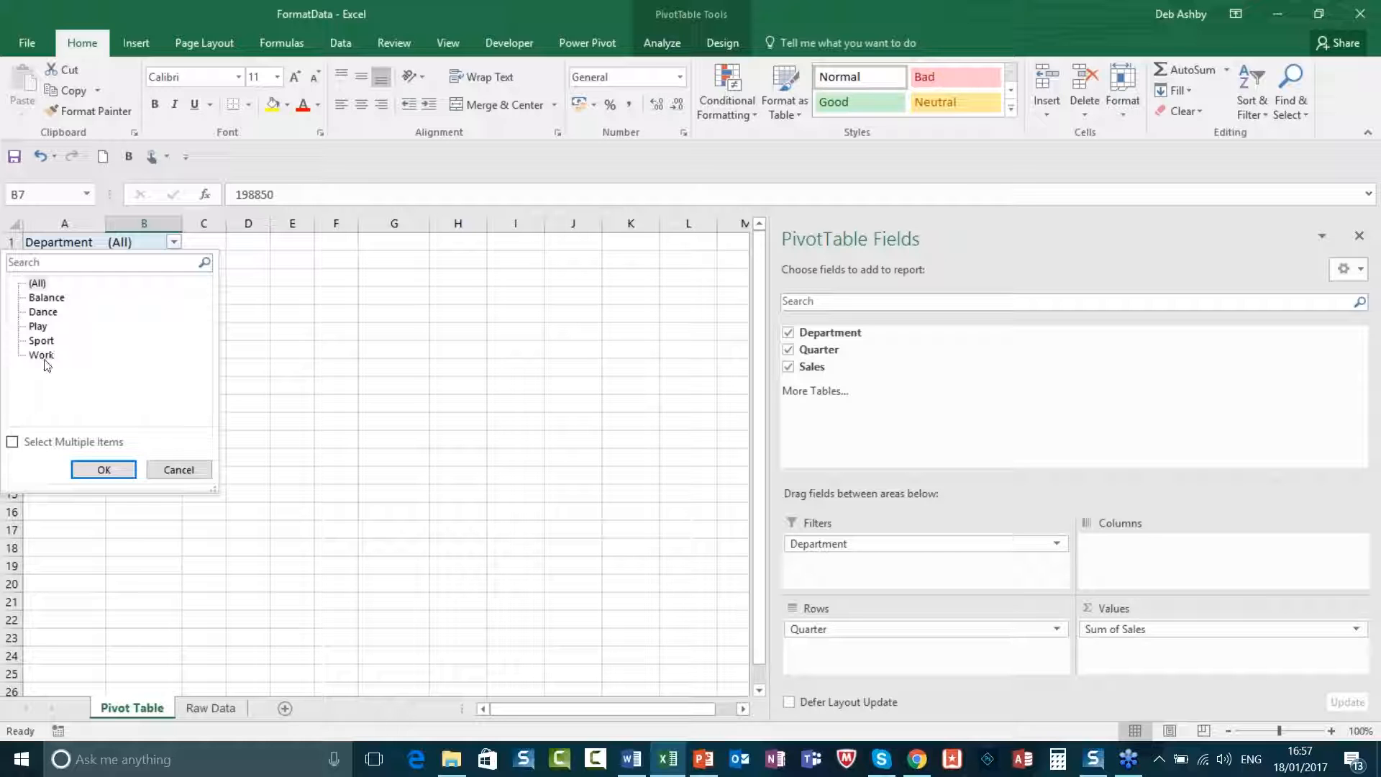
{"action": "left_click", "coordinate": [104, 471]}
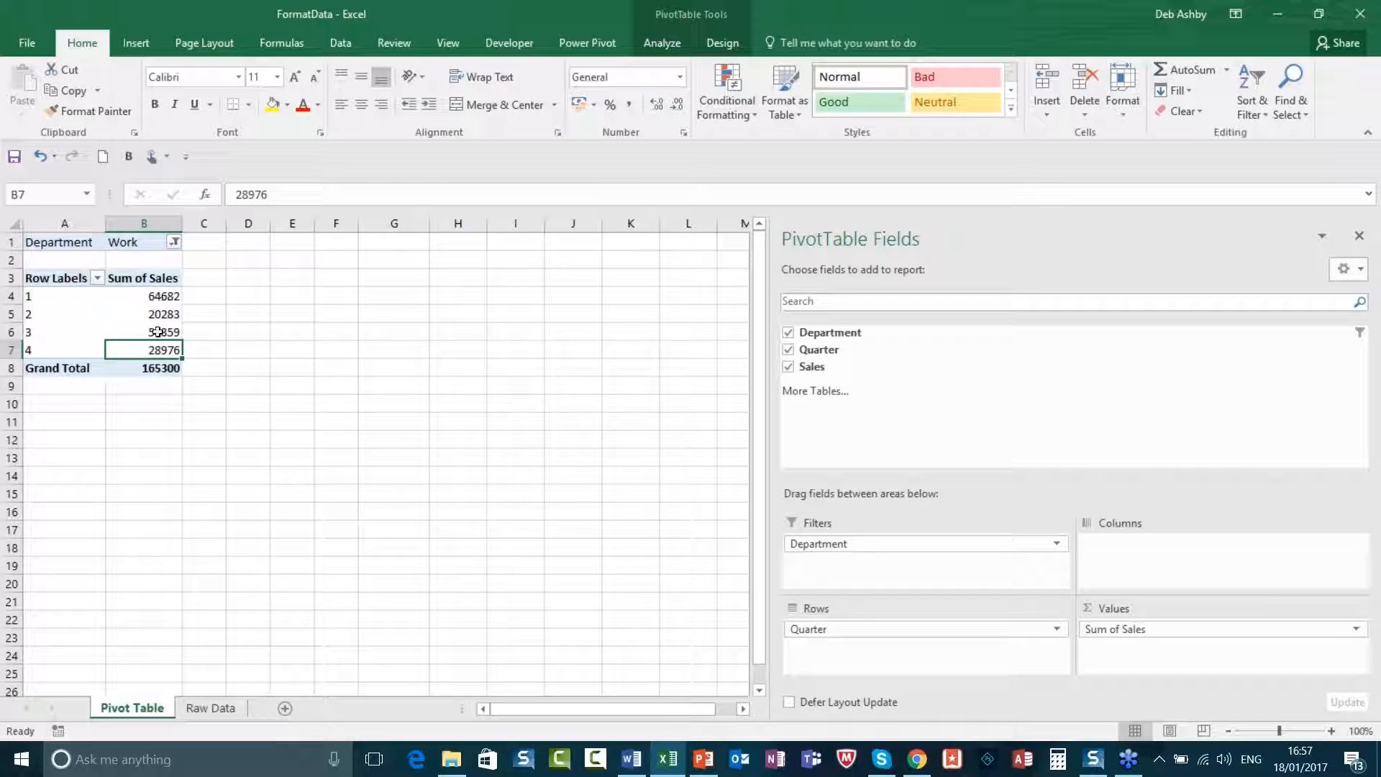
{"action": "left_click", "coordinate": [175, 242]}
{"action": "left_click", "coordinate": [38, 283]}
{"action": "left_click", "coordinate": [98, 469]}
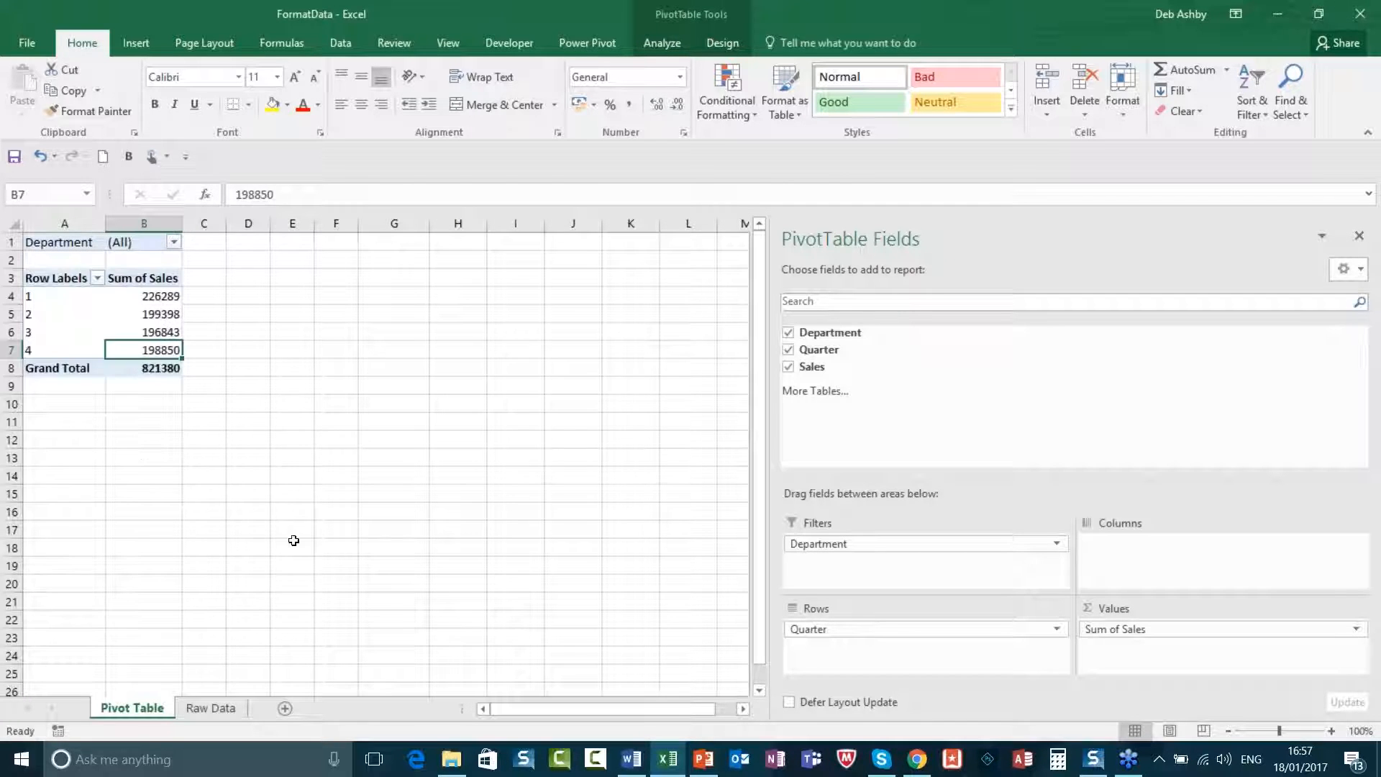
- Move Department back from Filters to Columns, and close the FormatData workbook without saving
{"action": "left_click_drag", "start_coordinate": [856, 544], "coordinate": [1188, 580]}
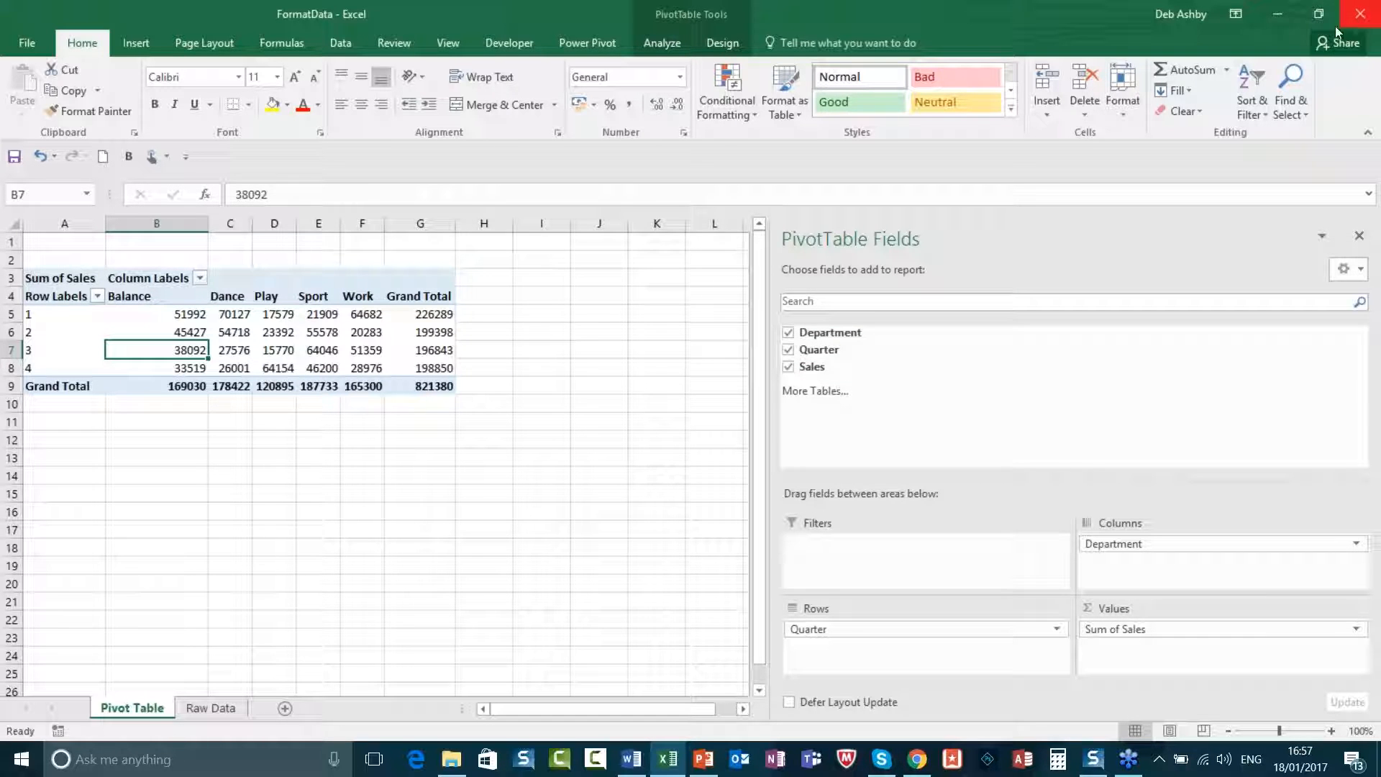
{"action": "left_click", "coordinate": [1365, 13]}
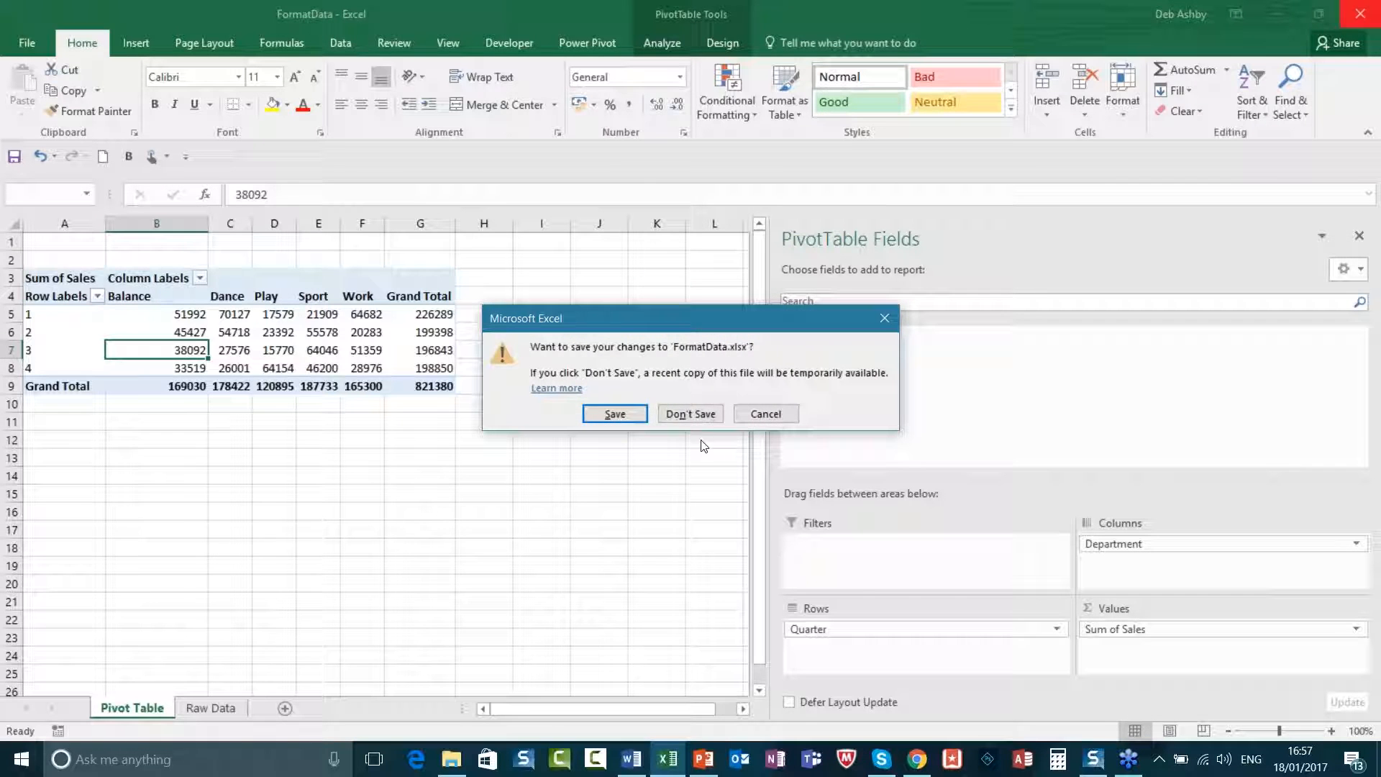
{"action": "left_click", "coordinate": [689, 413]}
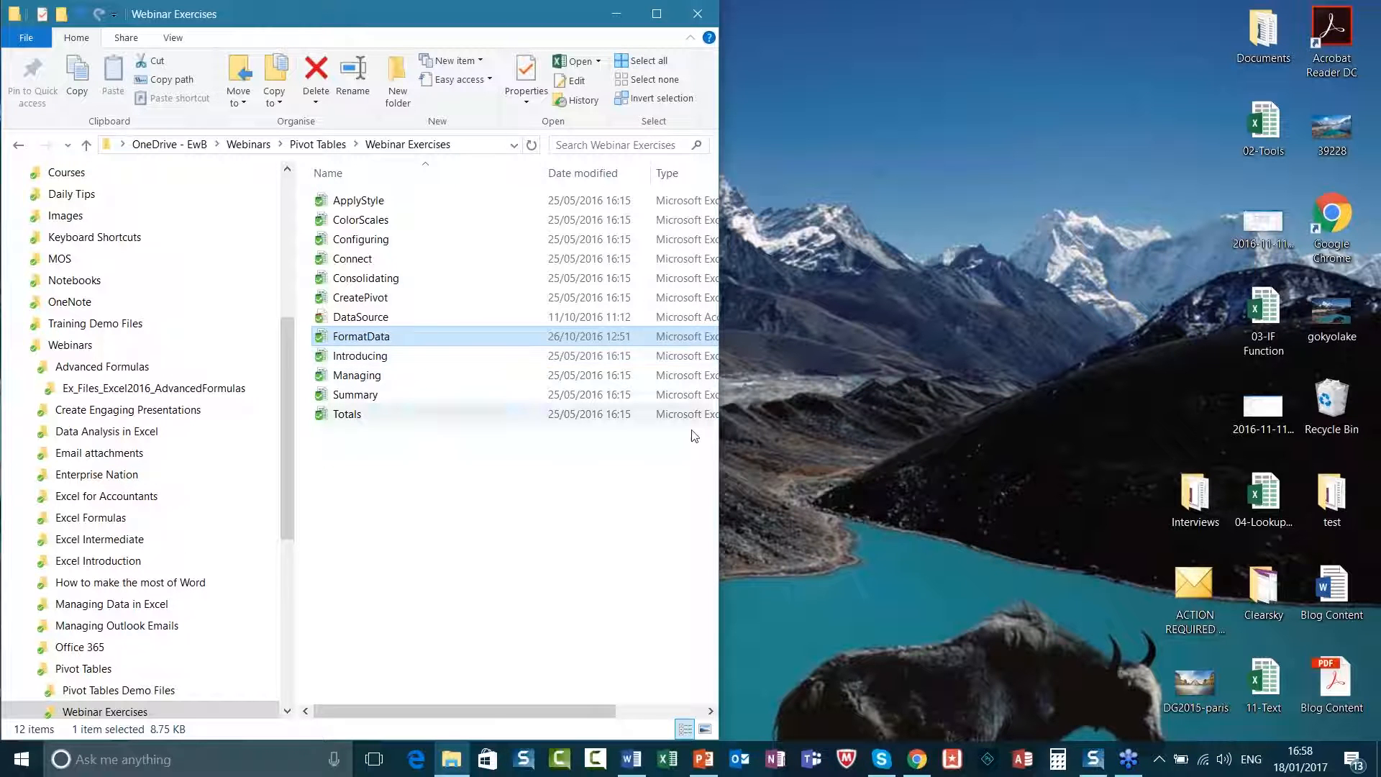
- Reopen the FormatData workbook from the Webinar Exercises folder, and select a cell inside the data list
{"action": "double_click", "coordinate": [433, 339]}
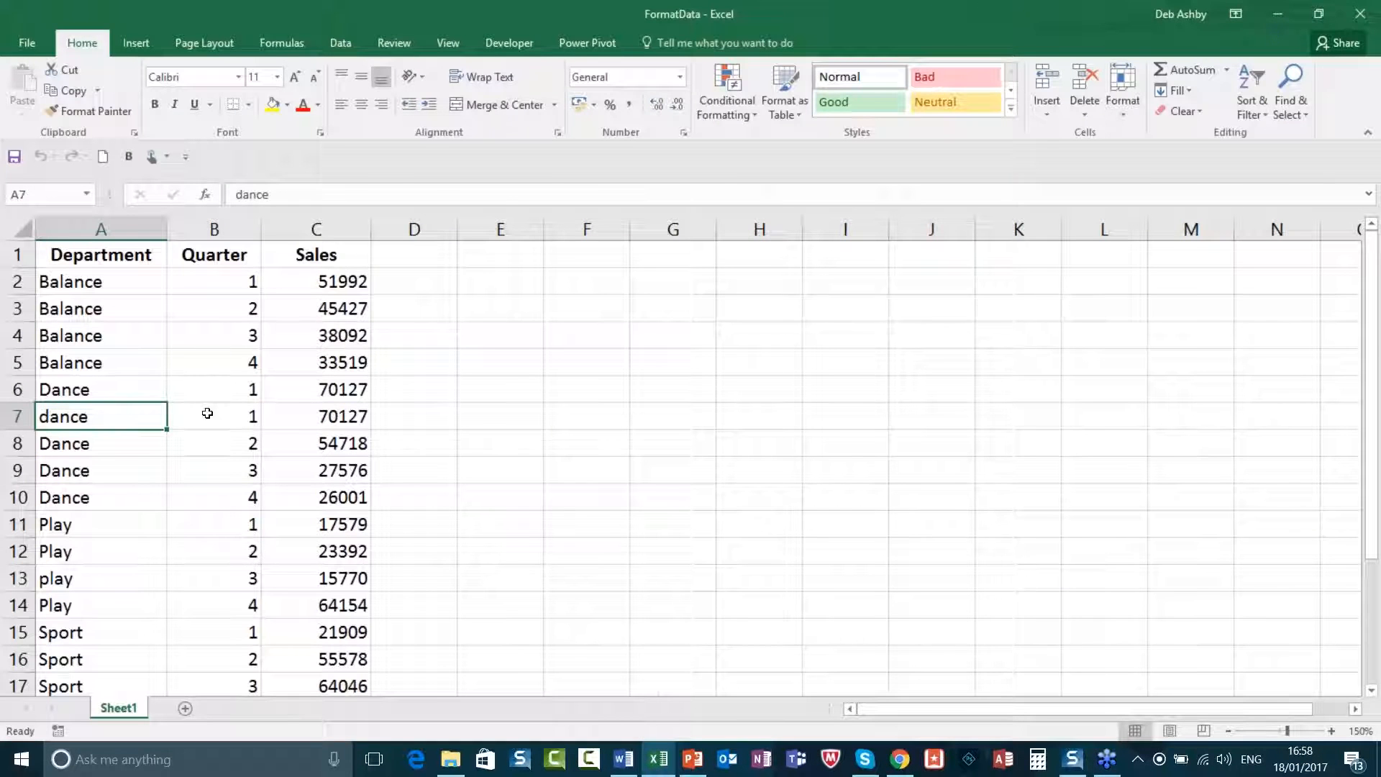
{"action": "left_click", "coordinate": [214, 390]}
{"action": "left_click", "coordinate": [299, 390]}
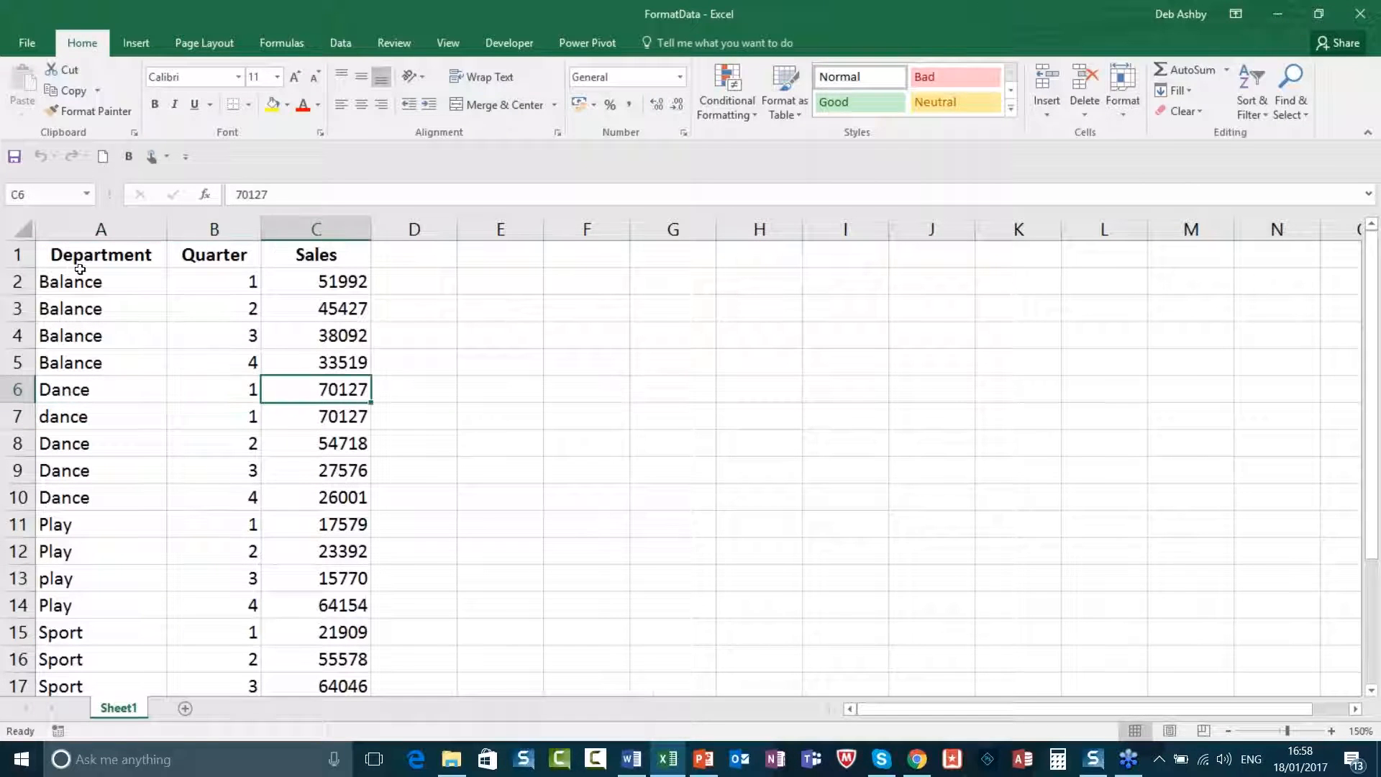
{"action": "left_click", "coordinate": [192, 395]}
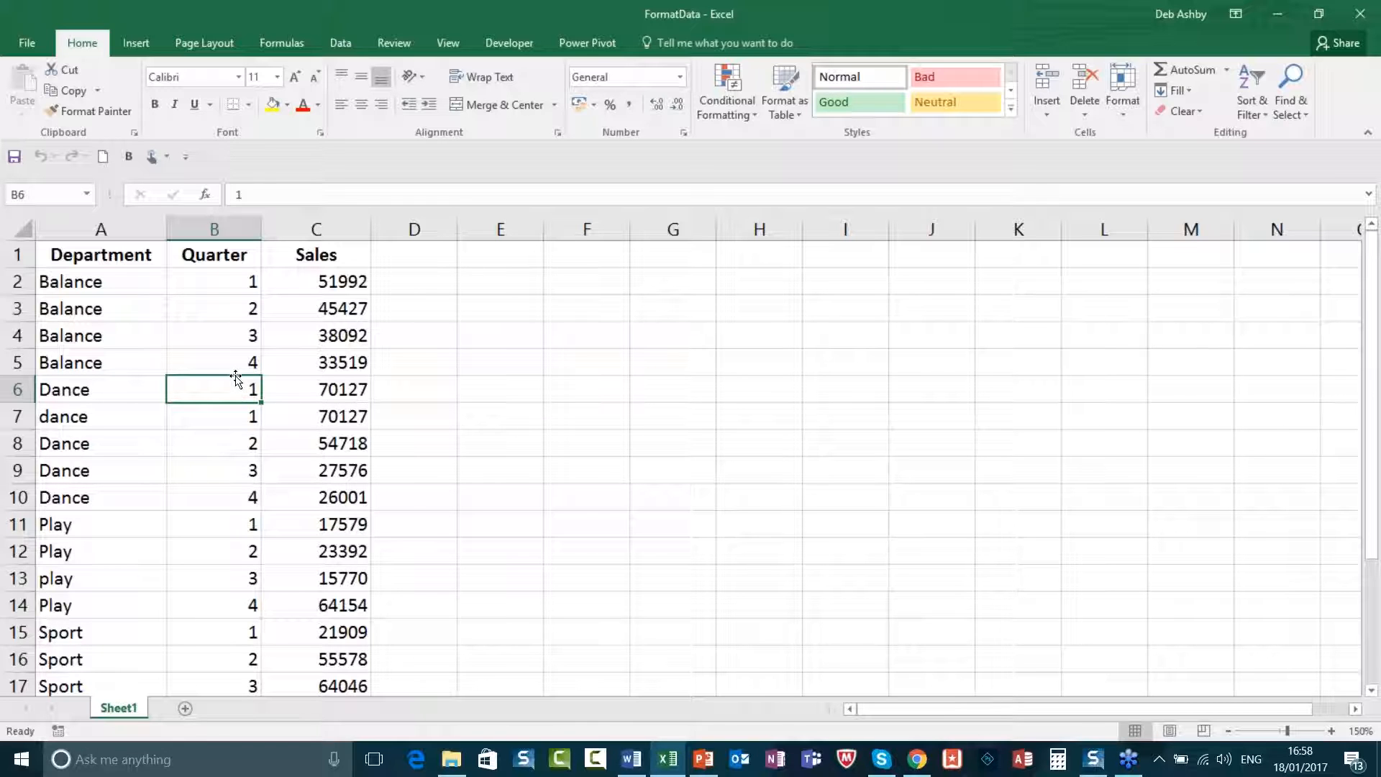
- Insert the recommended PivotTable "Sum of Sales by Quarter and Department" from the data list
{"action": "left_click", "coordinate": [132, 41]}
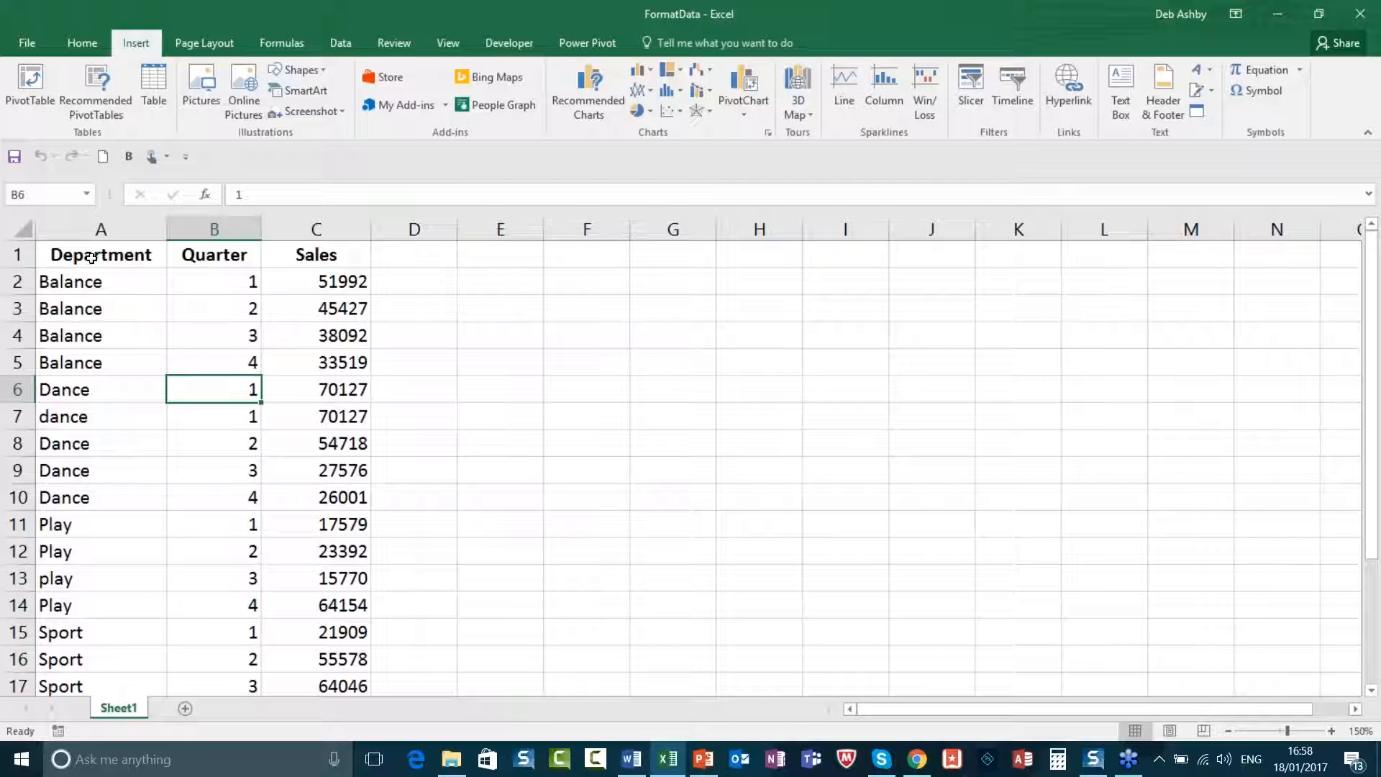
{"action": "left_click", "coordinate": [113, 80]}
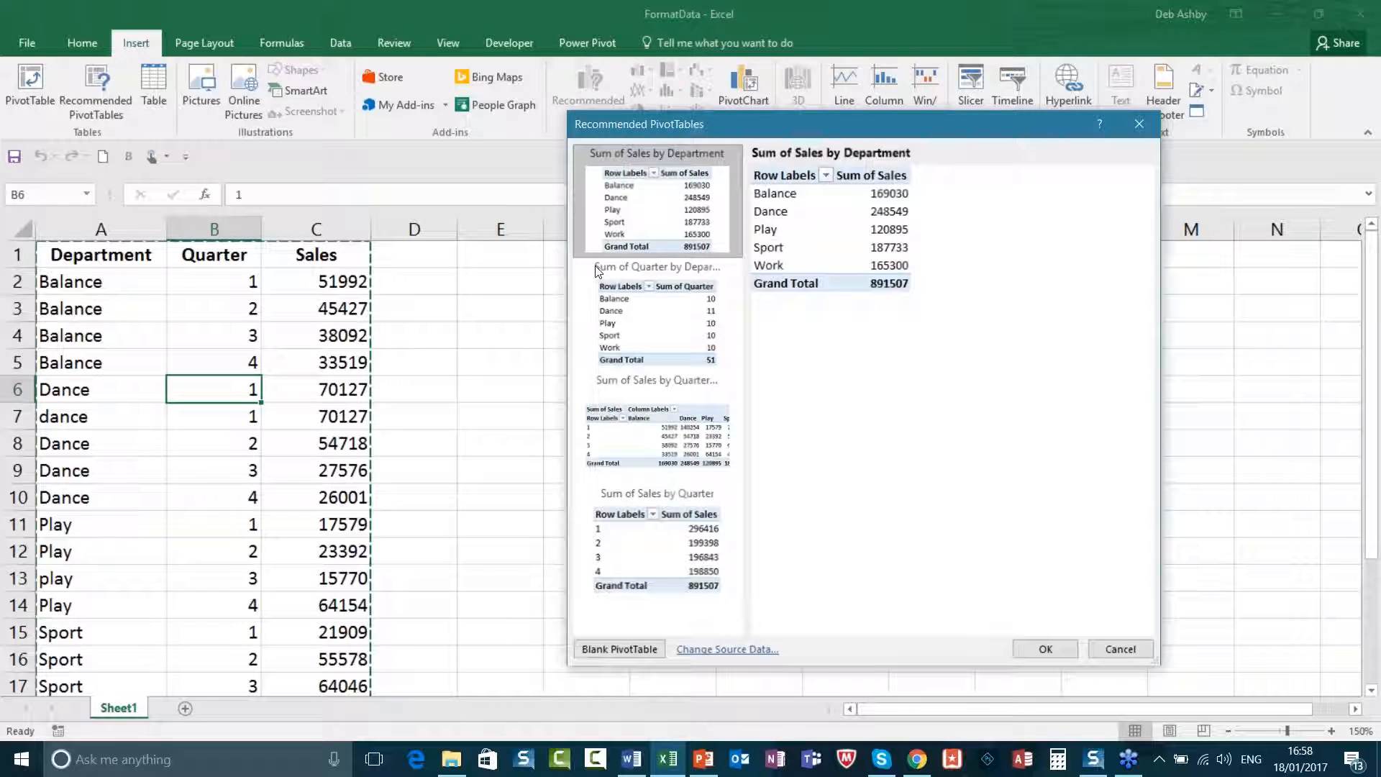
{"action": "left_click_drag", "start_coordinate": [813, 130], "coordinate": [737, 113]}
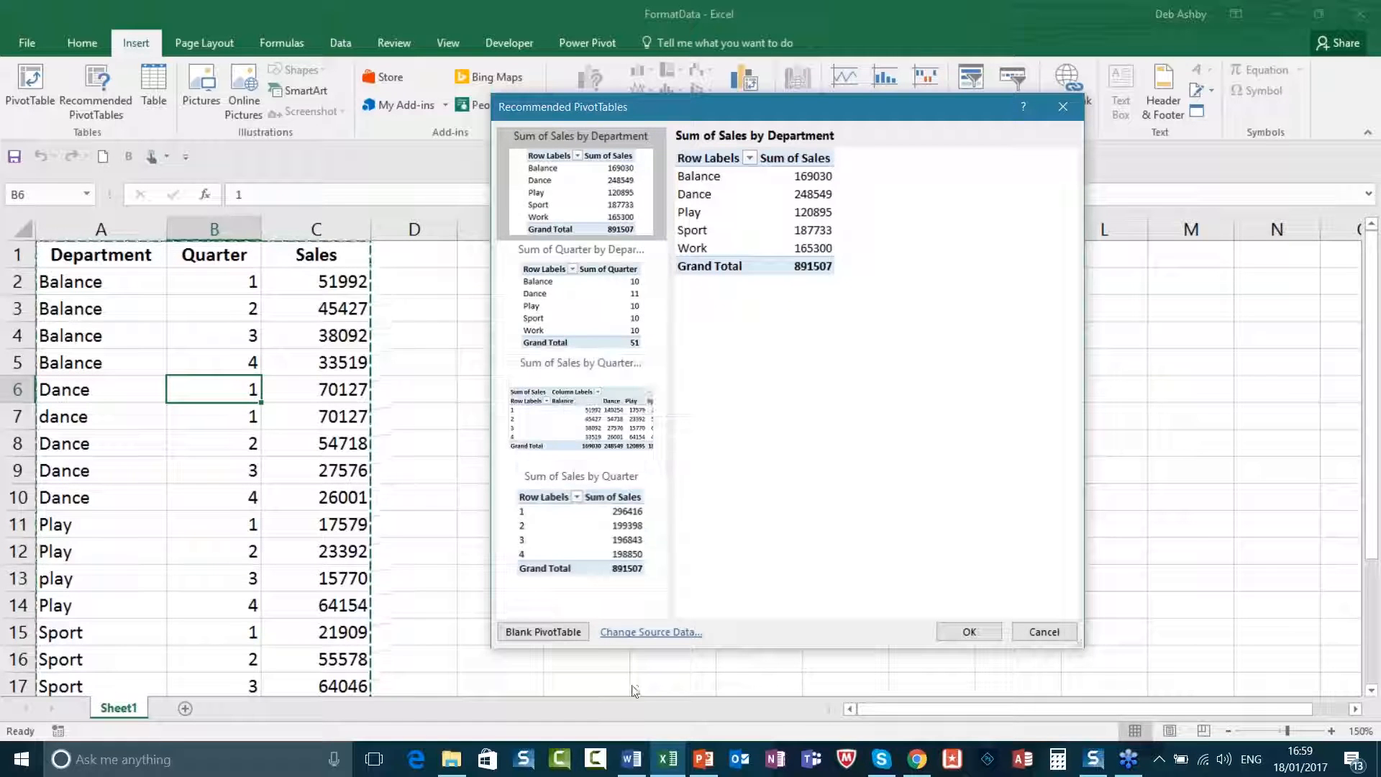
{"action": "left_click", "coordinate": [569, 423]}
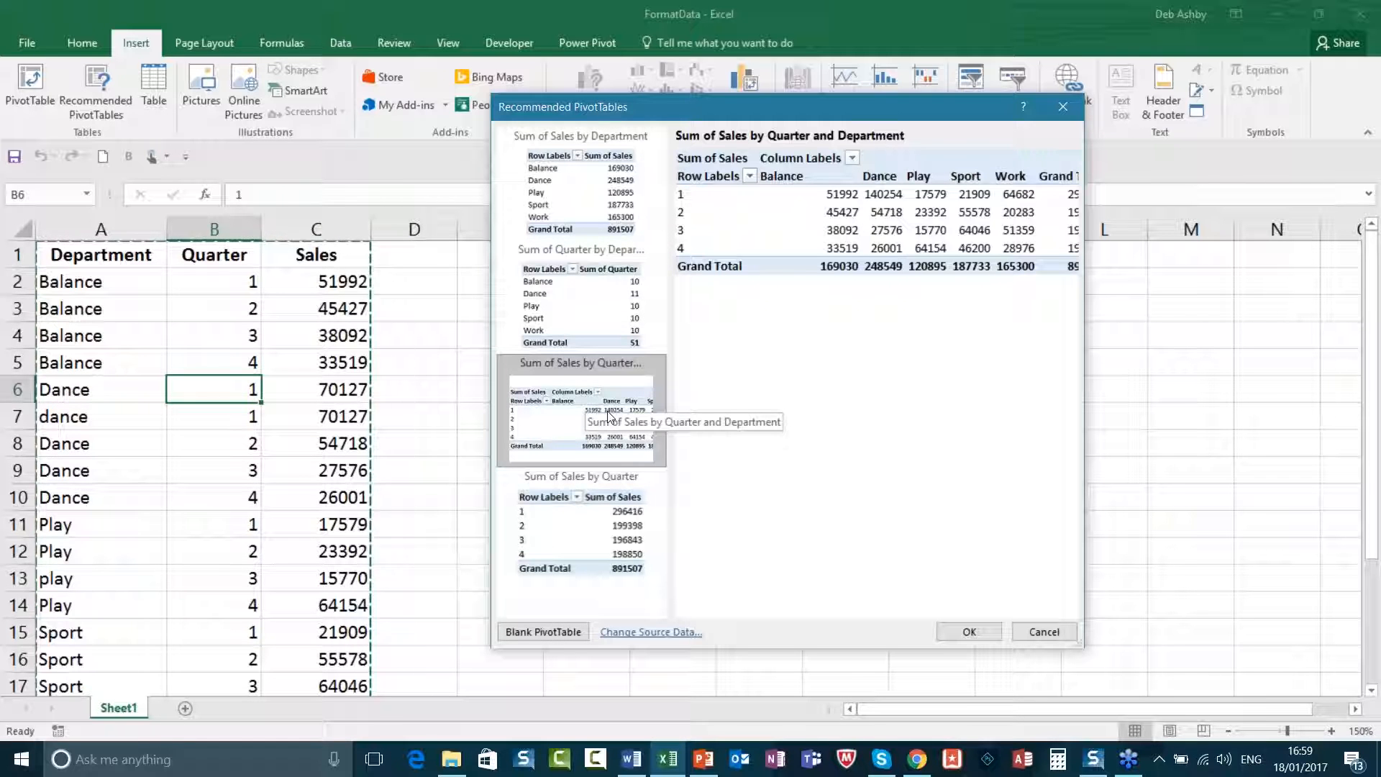
{"action": "left_click", "coordinate": [984, 633]}
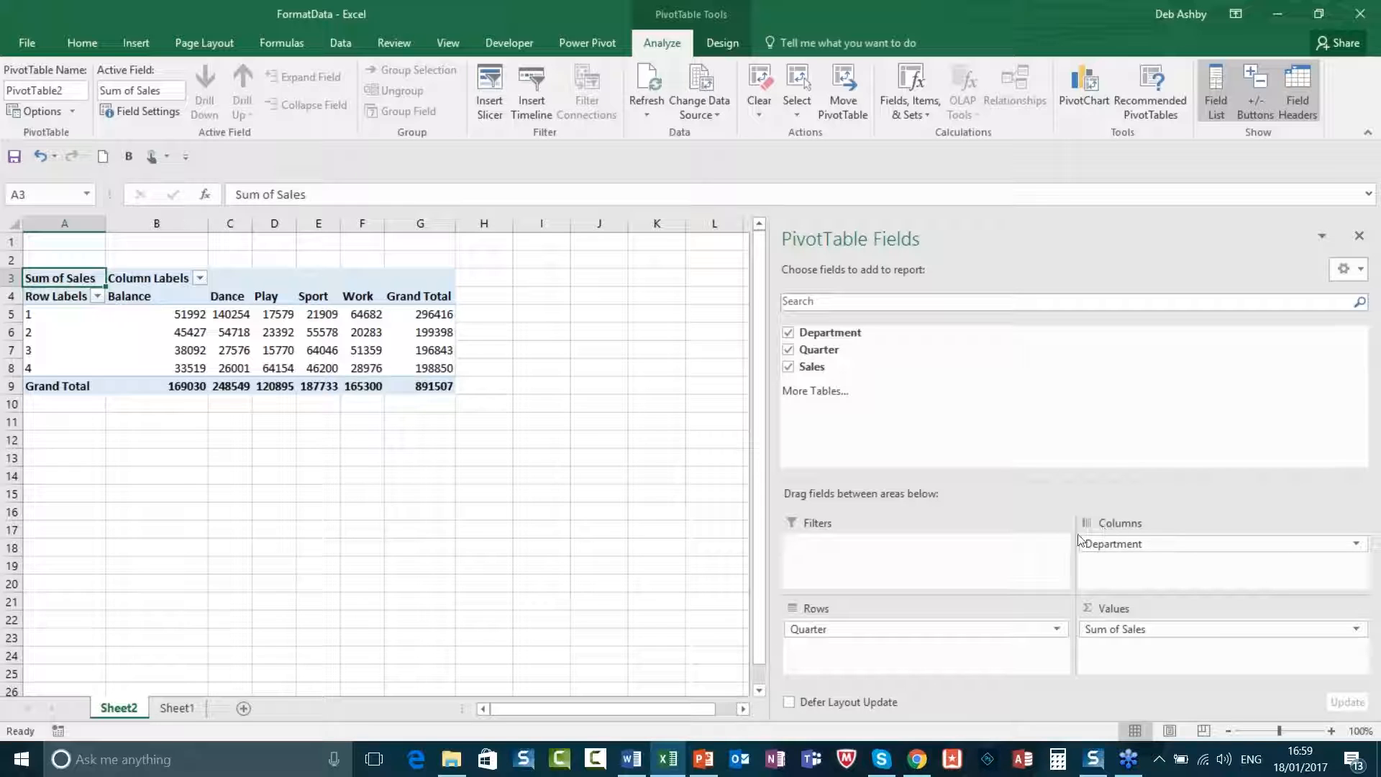
- Close FormatData without saving, and open the CreatePivot workbook from the Webinar Exercises folder
{"action": "mouse_move", "coordinate": [361, 342]}
{"action": "left_click", "coordinate": [1362, 14]}
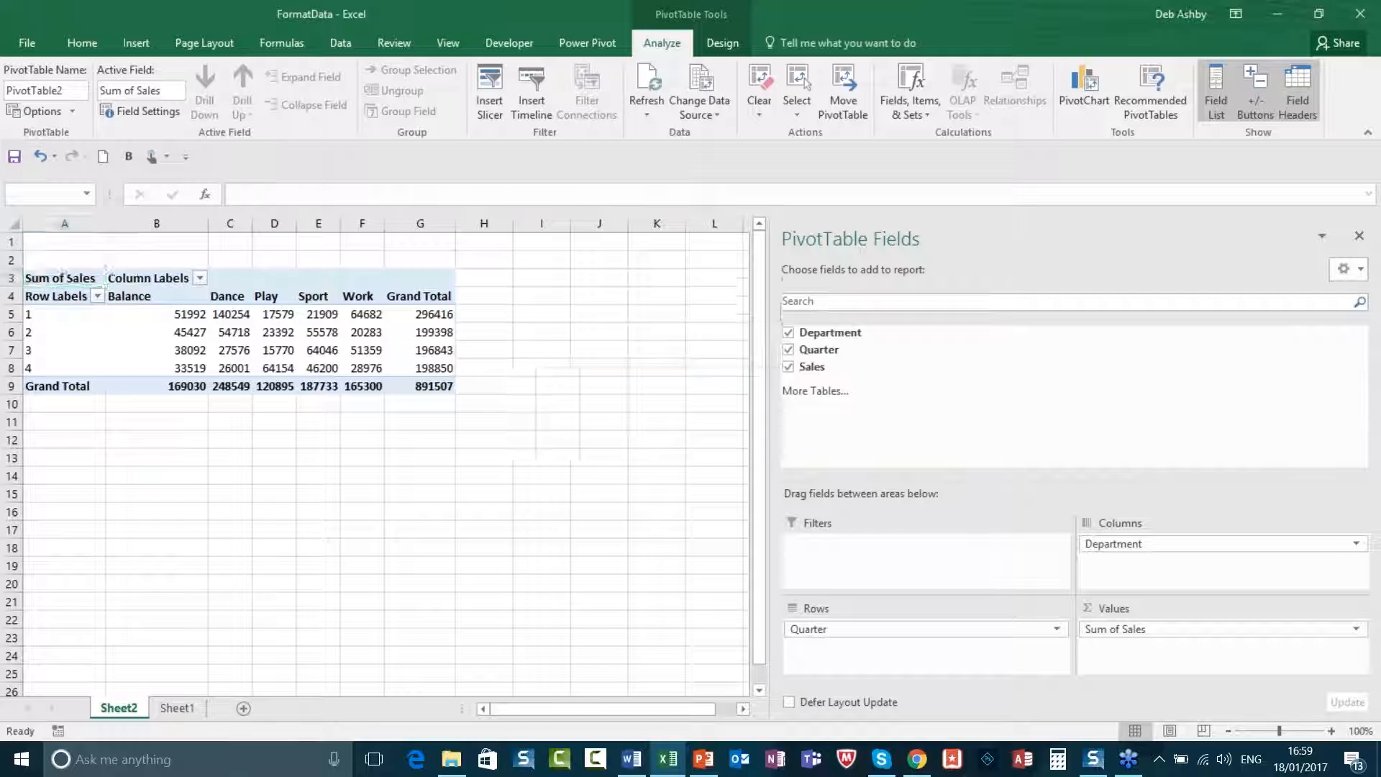
{"action": "left_click", "coordinate": [682, 398]}
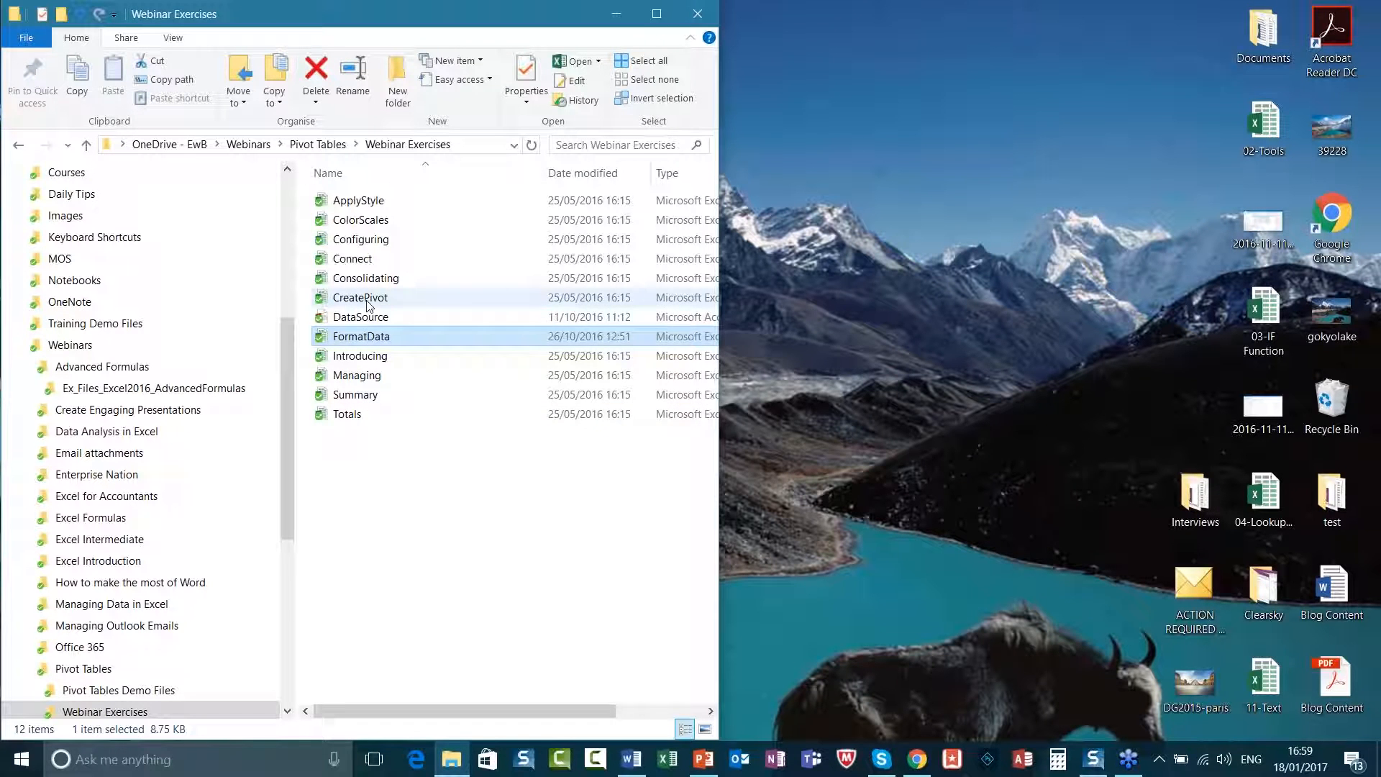
{"action": "double_click", "coordinate": [441, 301]}
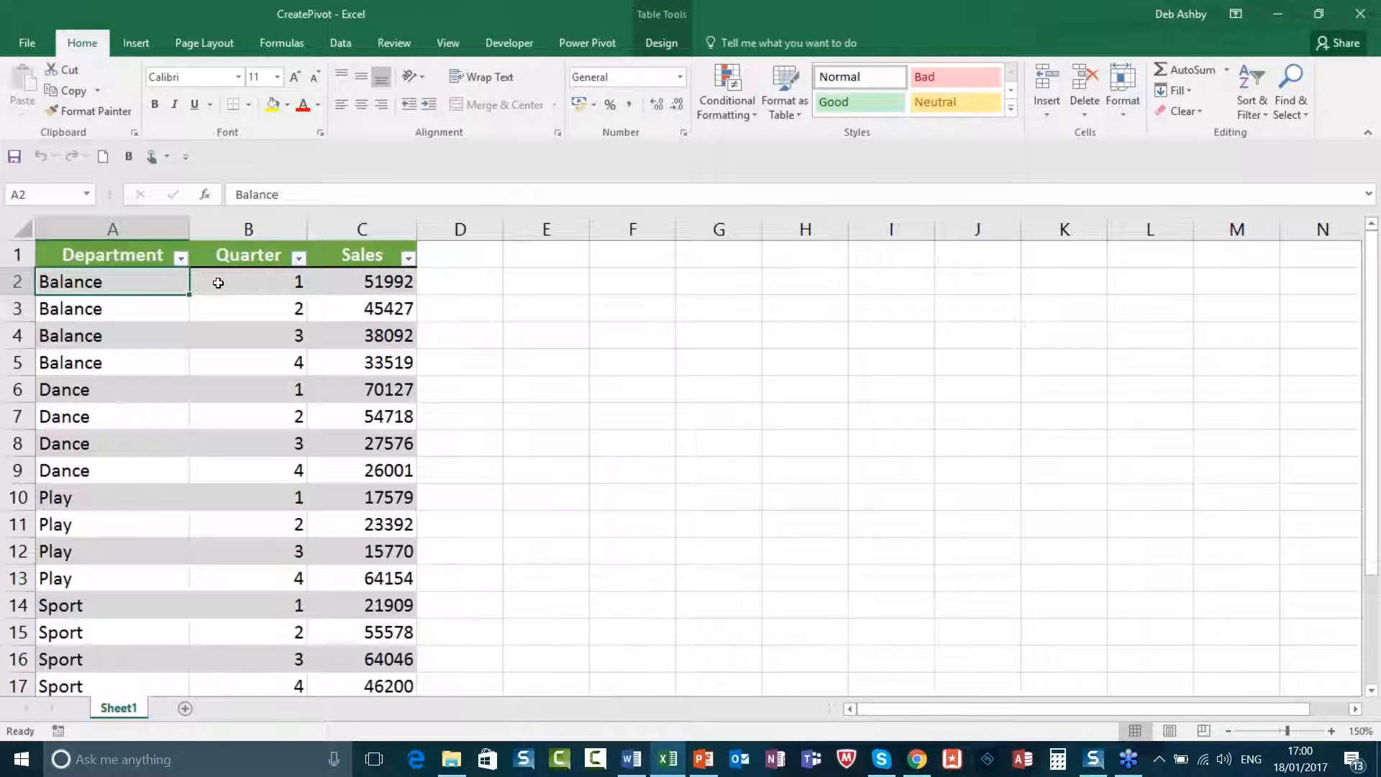
{"action": "left_click", "coordinate": [241, 401]}
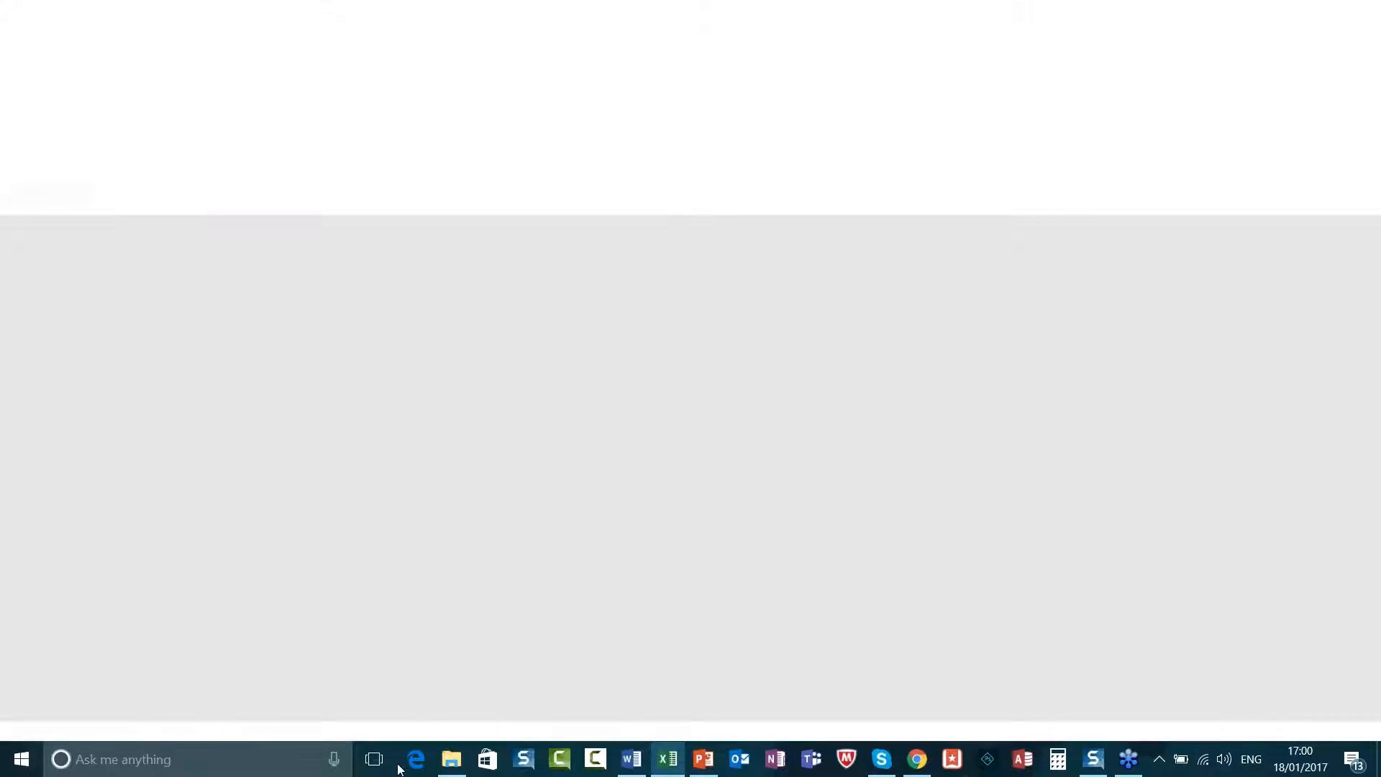
- Return to File Explorer and open the Pivoting workbook in the Chapter01 folder of Pivot Tables Demo Files
{"action": "mouse_move", "coordinate": [454, 768]}
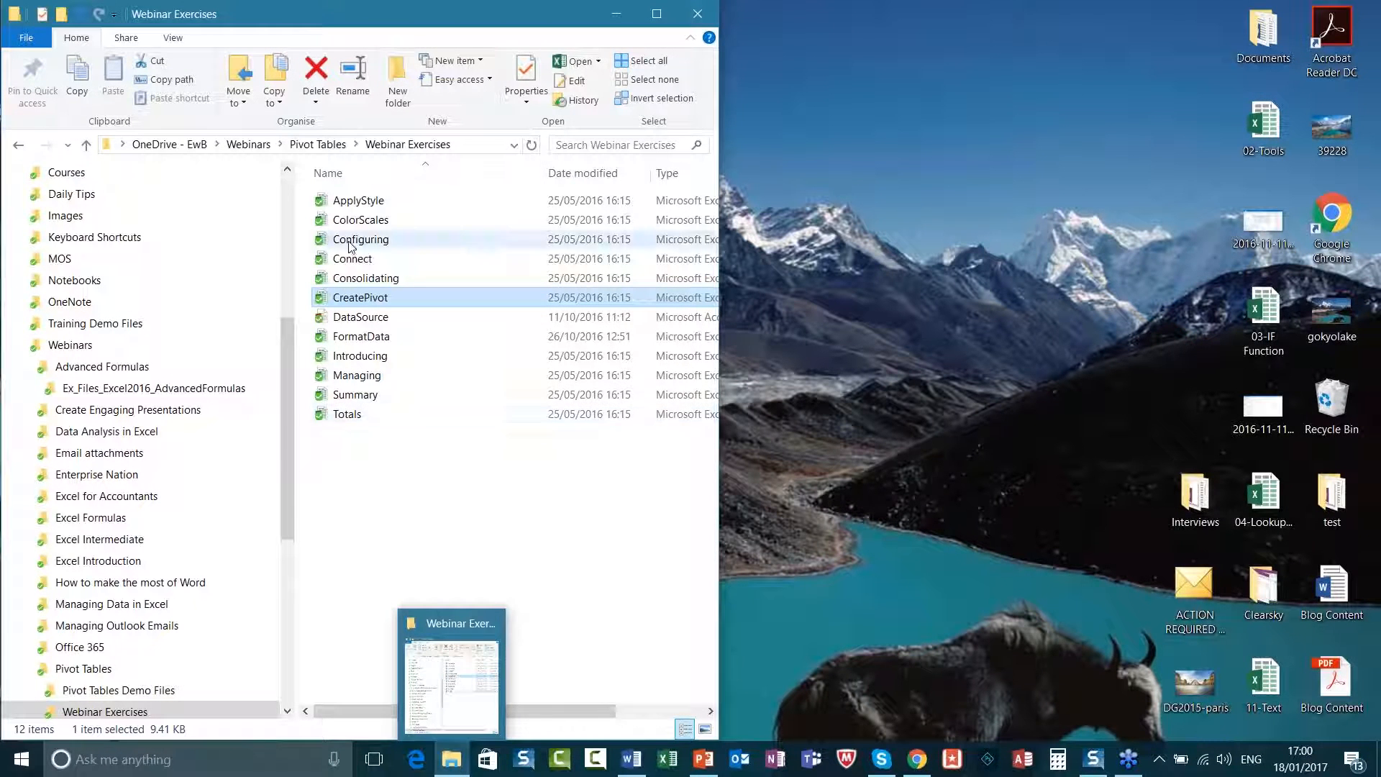
{"action": "left_click", "coordinate": [316, 145]}
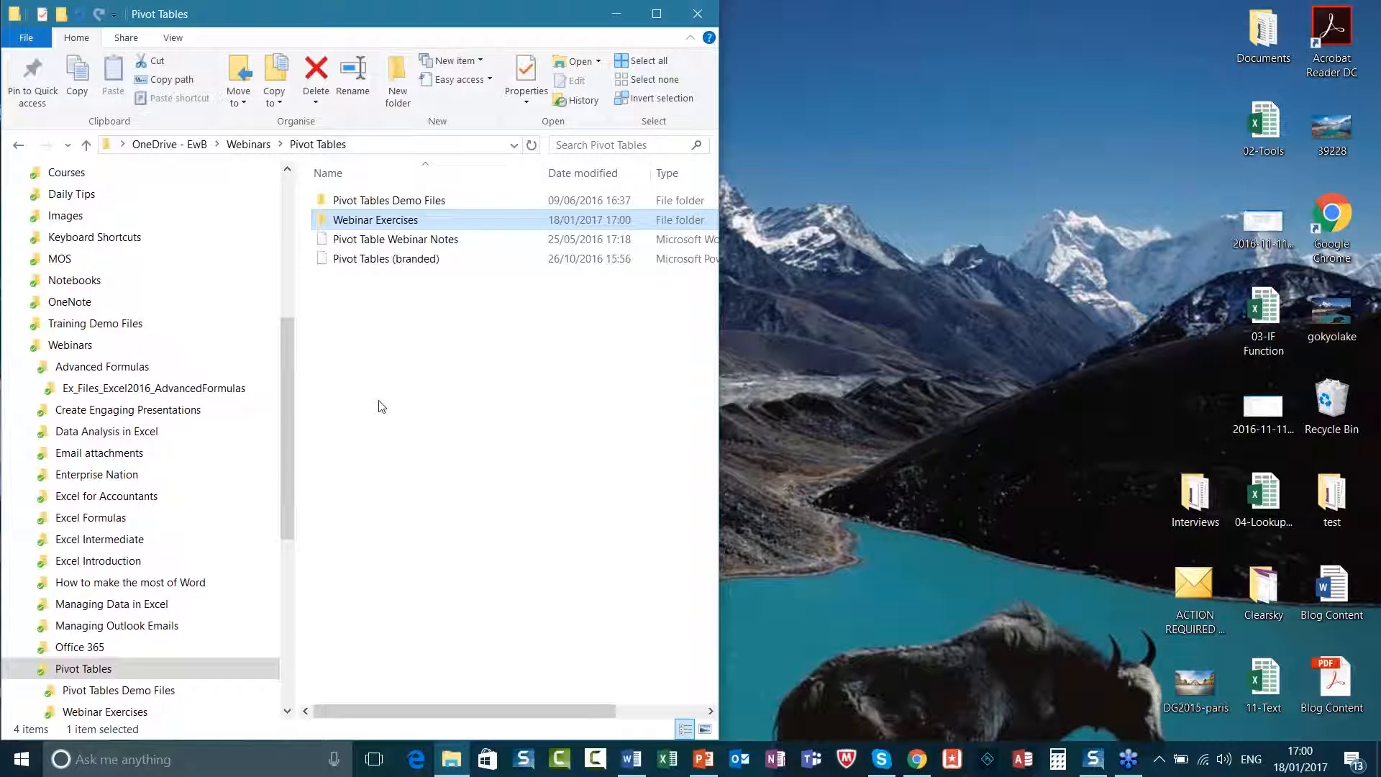
{"action": "double_click", "coordinate": [380, 205]}
{"action": "double_click", "coordinate": [351, 223]}
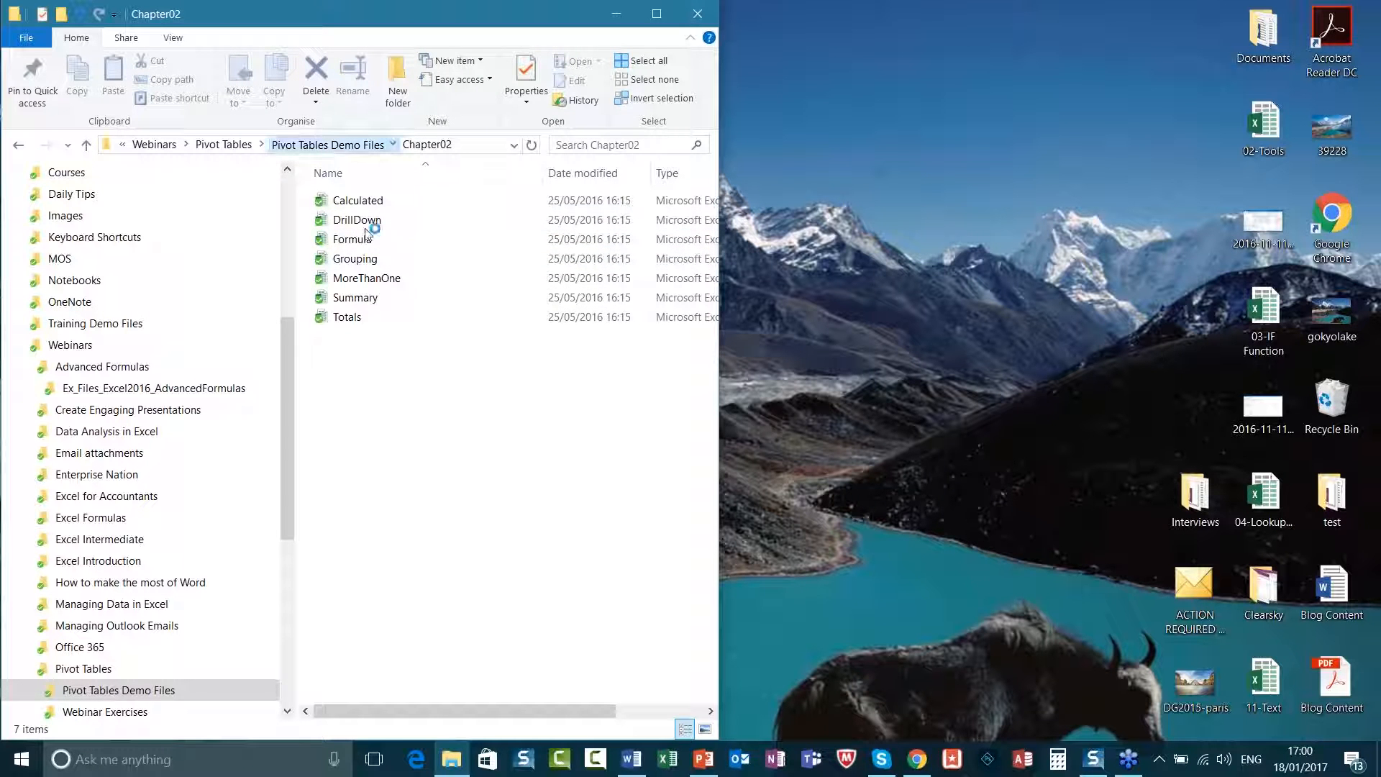
{"action": "double_click", "coordinate": [370, 204]}
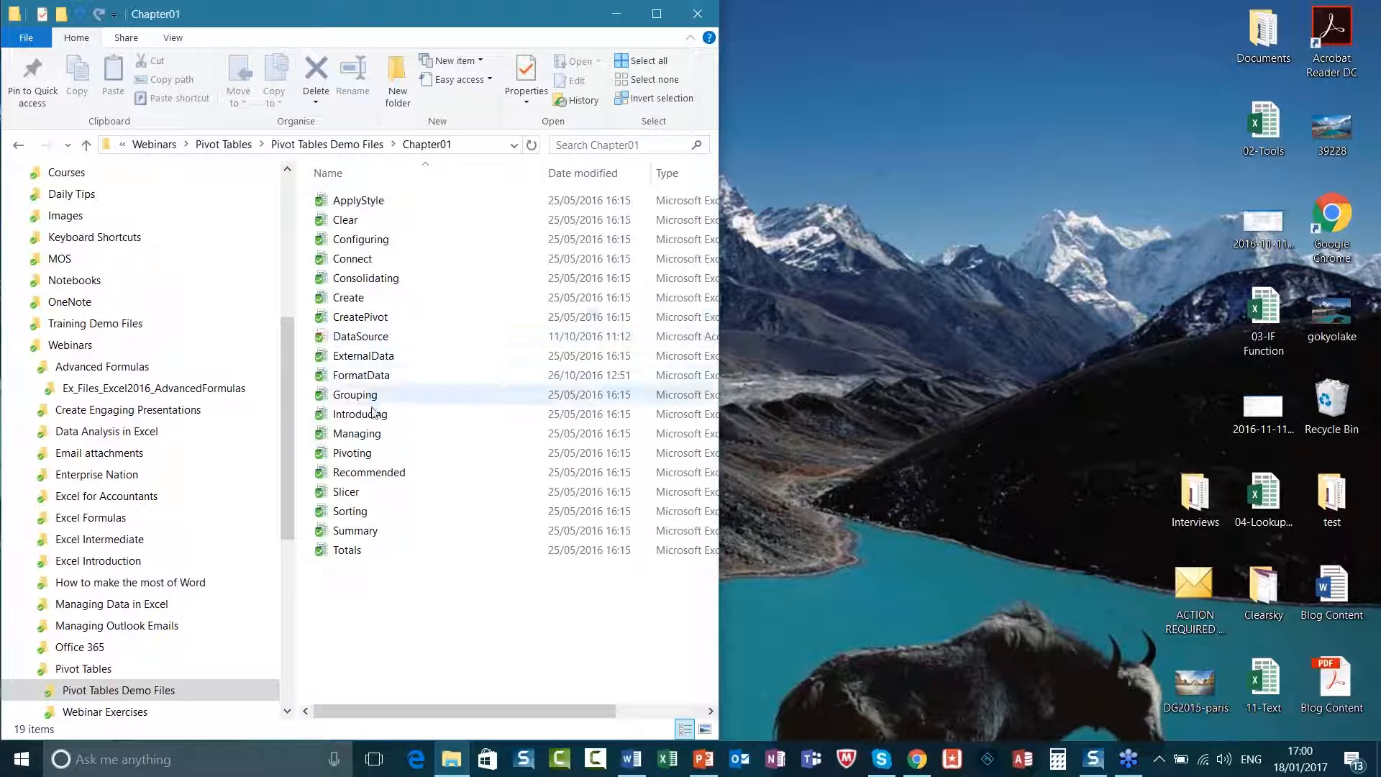
{"action": "double_click", "coordinate": [367, 454]}
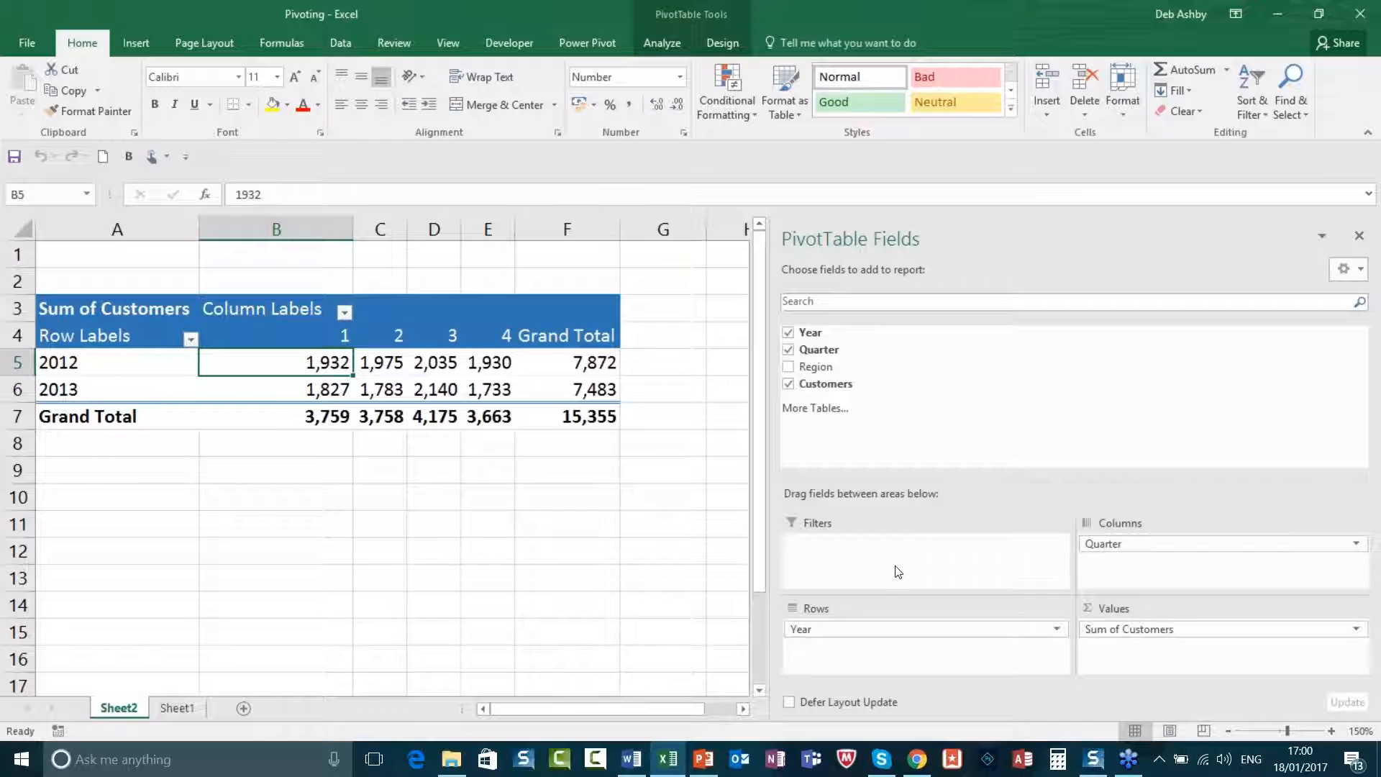
- Add Region to Columns beneath Quarter, and move it to Rows beneath Year
{"action": "left_click_drag", "start_coordinate": [822, 370], "coordinate": [1129, 576]}
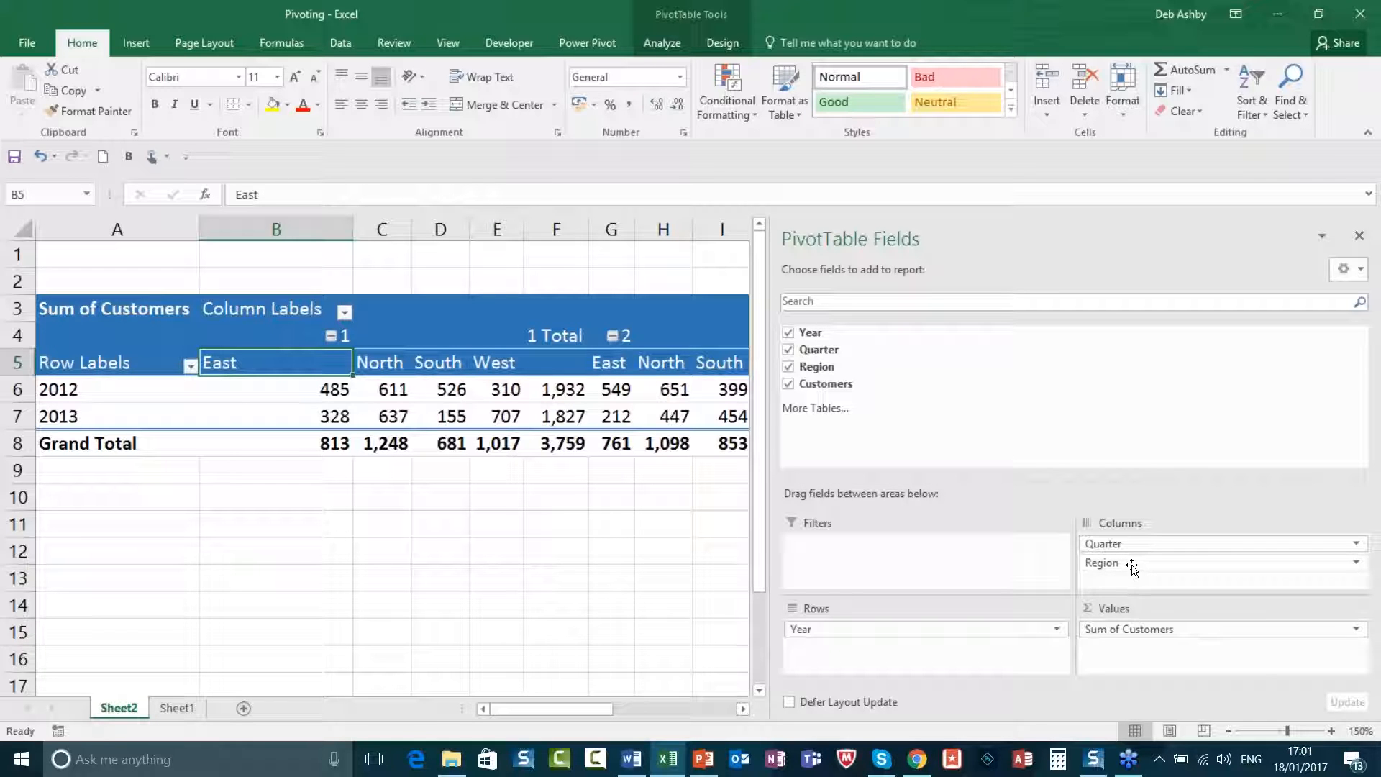
{"action": "left_click_drag", "start_coordinate": [1131, 569], "coordinate": [863, 661]}
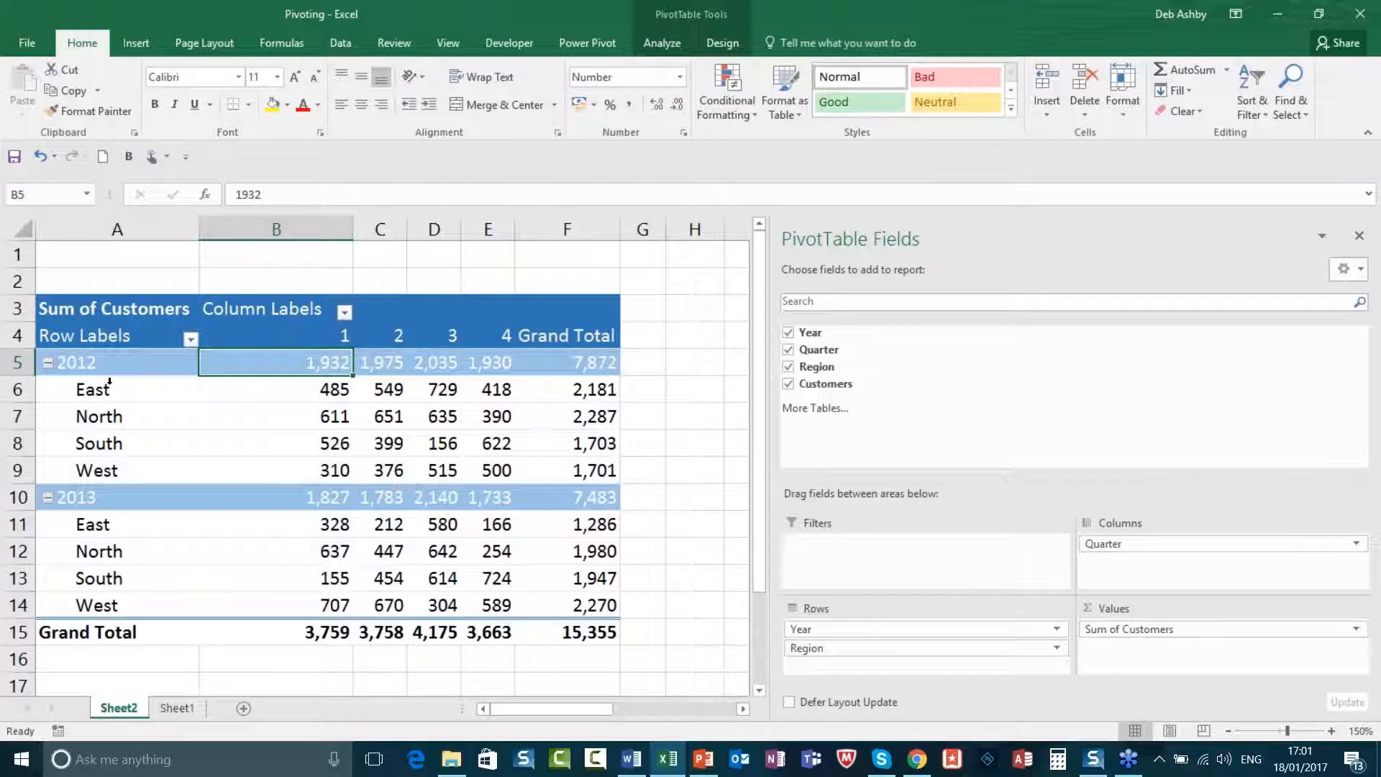
- Place Region above Year in the Rows area, and restore Year as the outer row field
{"action": "mouse_move", "coordinate": [849, 650]}
{"action": "left_mouse_down"}
{"action": "mouse_move", "coordinate": [842, 532]}
{"action": "mouse_move", "coordinate": [828, 575]}
{"action": "mouse_move", "coordinate": [828, 544]}
{"action": "mouse_move", "coordinate": [828, 650]}
{"action": "left_mouse_up"}
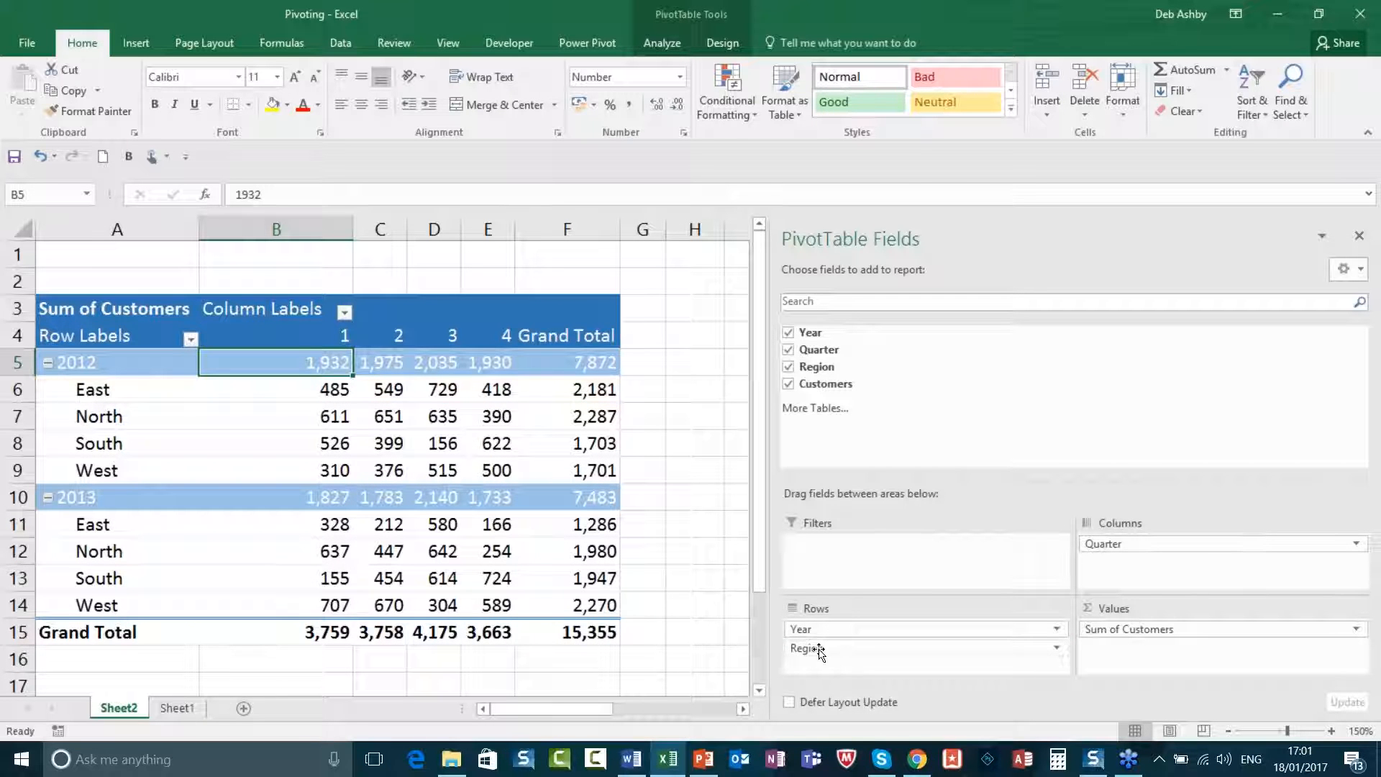
{"action": "left_click_drag", "start_coordinate": [831, 650], "coordinate": [827, 620]}
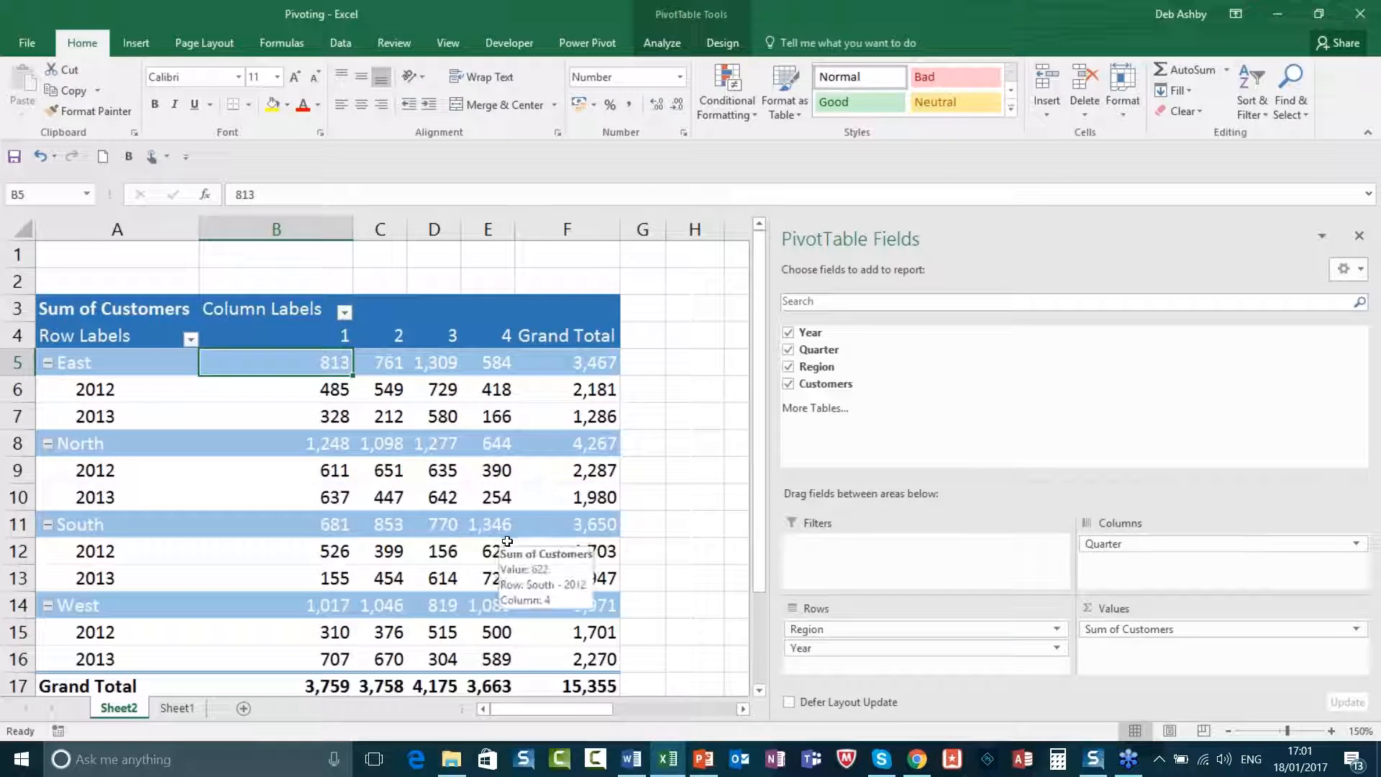
{"action": "left_click_drag", "start_coordinate": [832, 631], "coordinate": [840, 672]}
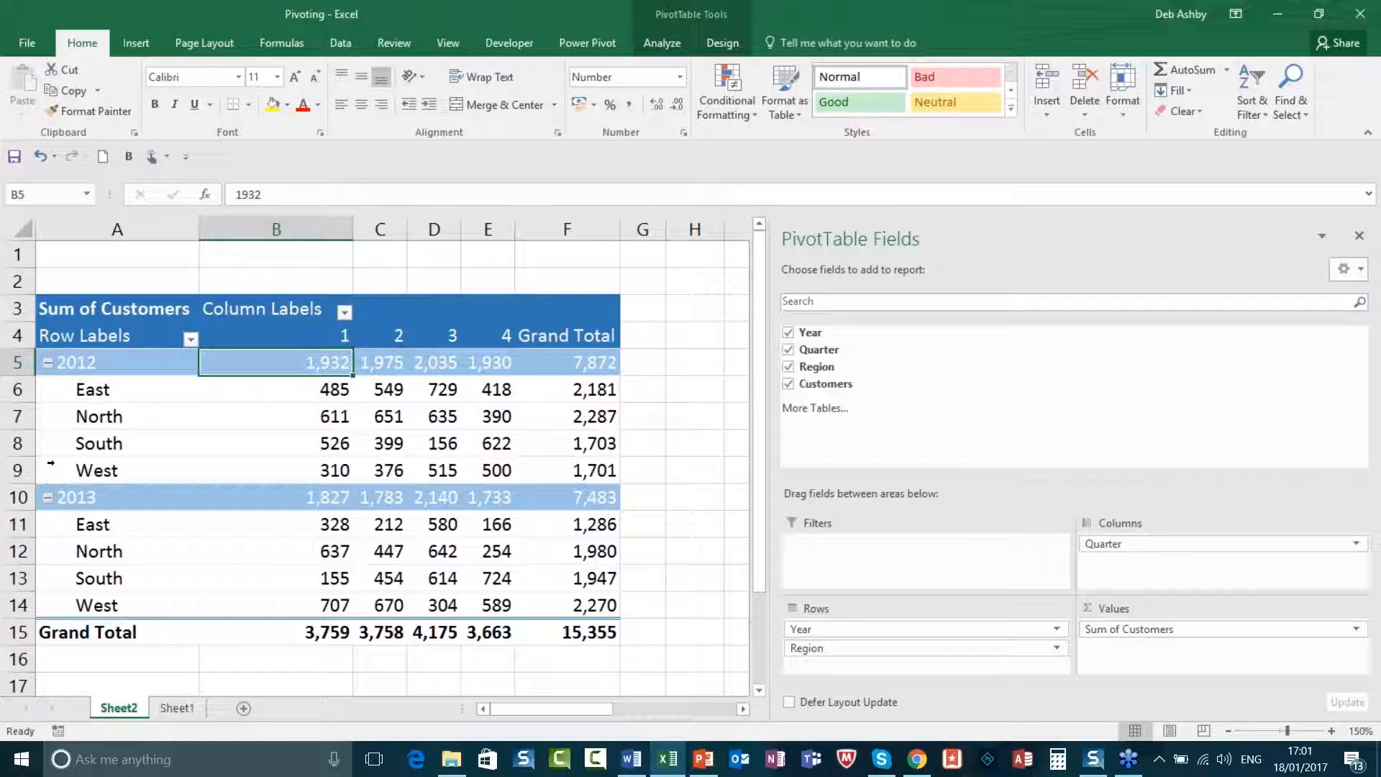
- Collapse and re-expand the regions under the 2012 row group twice
{"action": "left_click", "coordinate": [49, 363]}
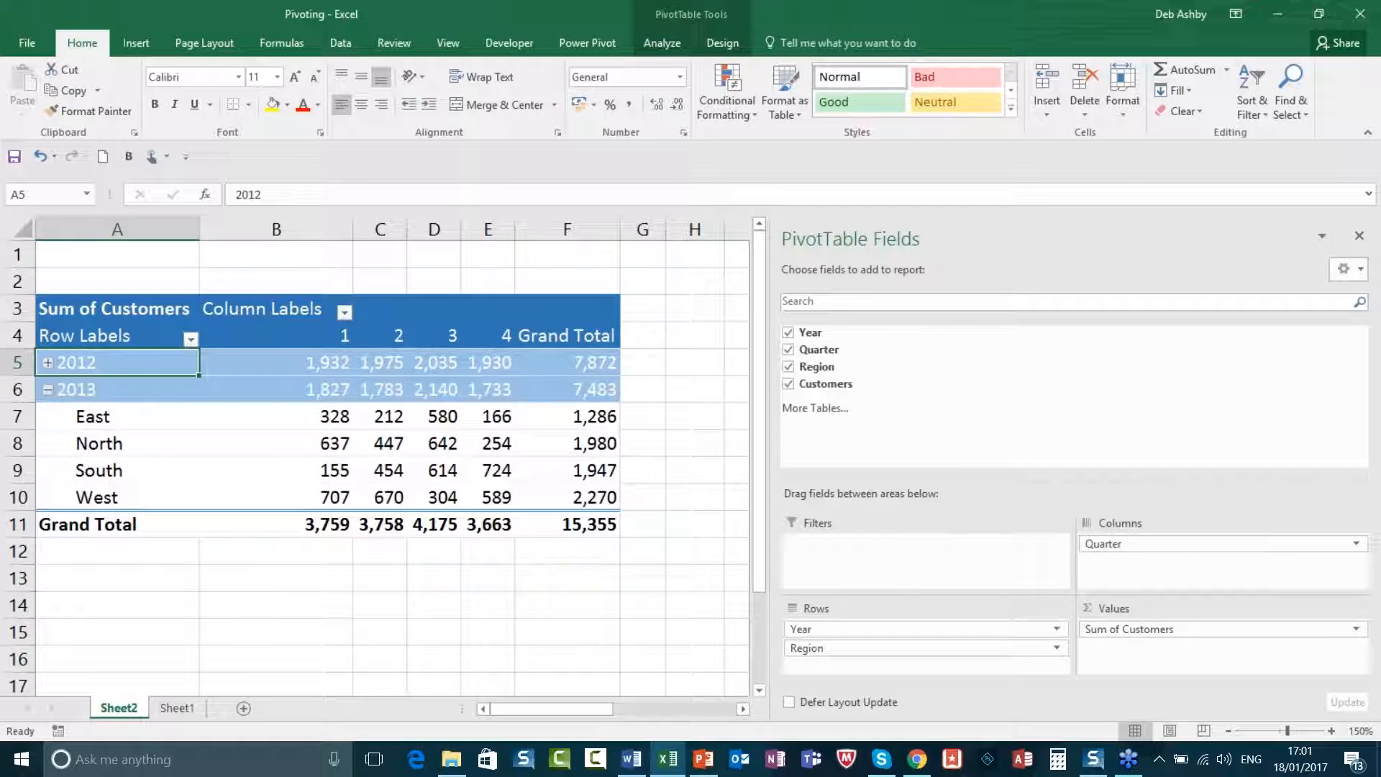
{"action": "left_click", "coordinate": [48, 363]}
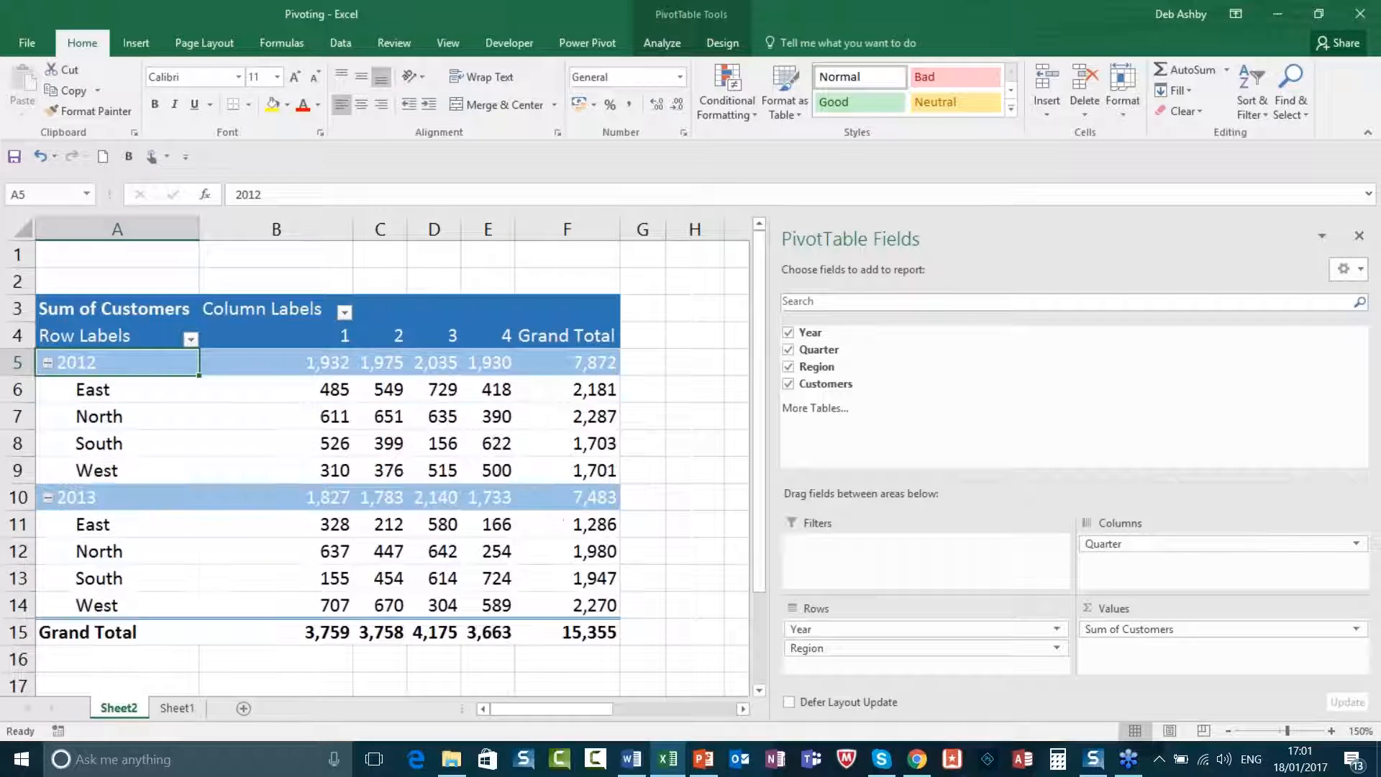
{"action": "left_click", "coordinate": [49, 363]}
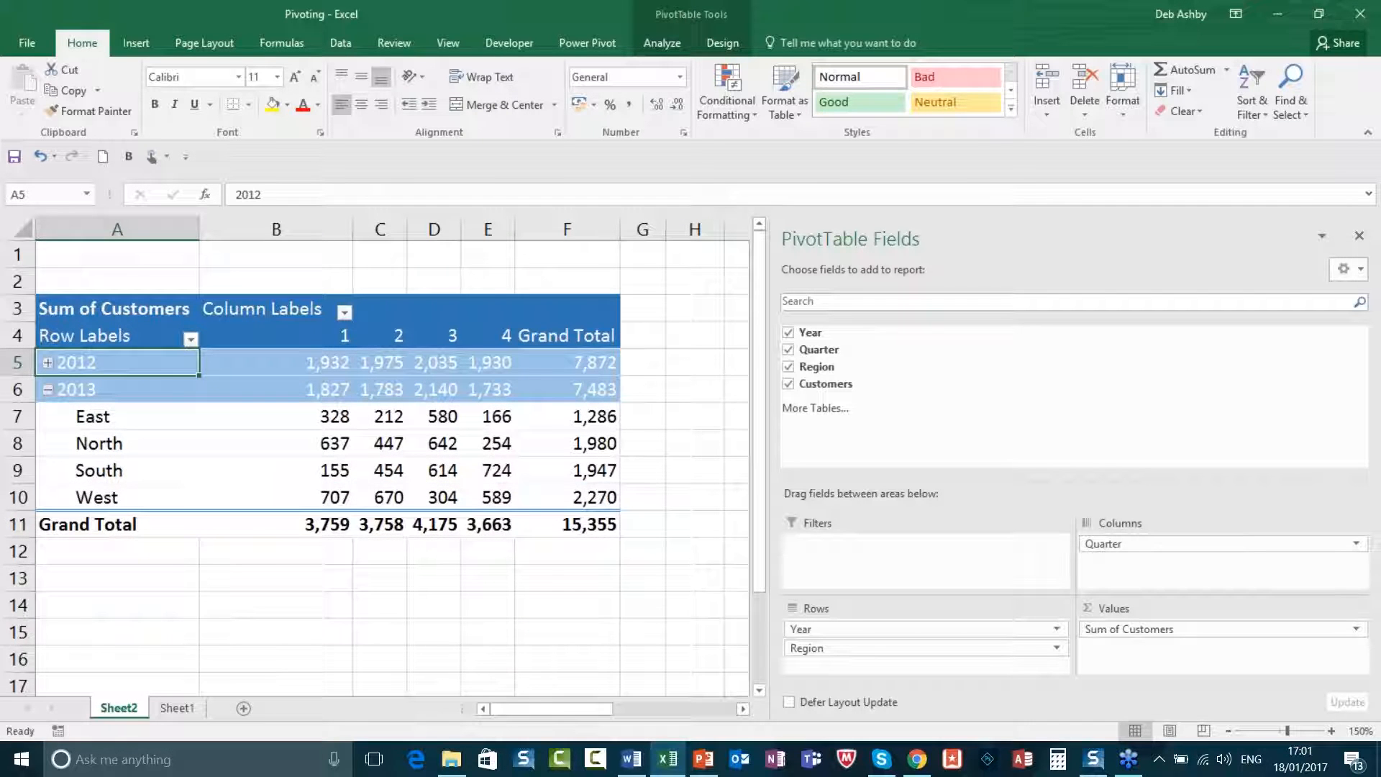
{"action": "left_click", "coordinate": [48, 363]}
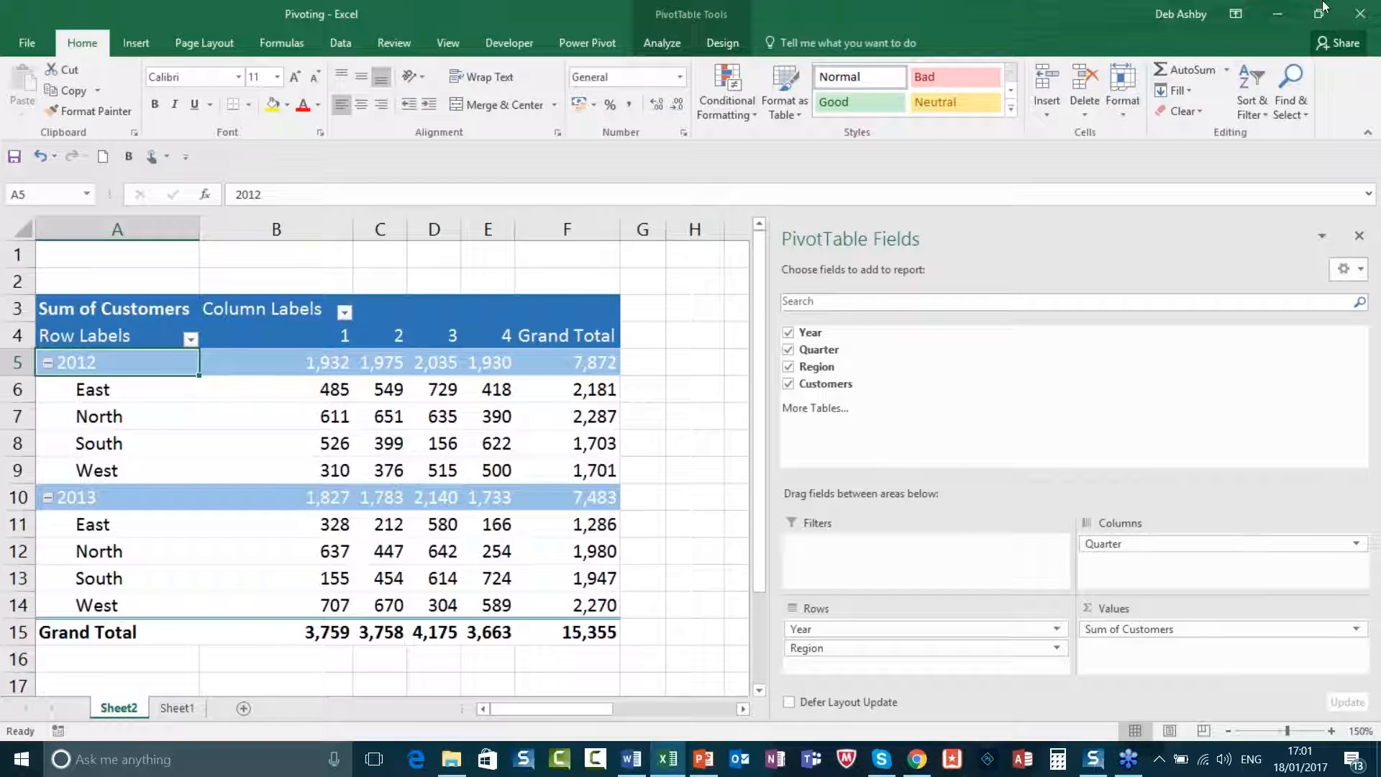
- Close the Pivoting workbook without saving and open the Configuring workbook from the Chapter01 folder
{"action": "left_click", "coordinate": [1365, 13]}
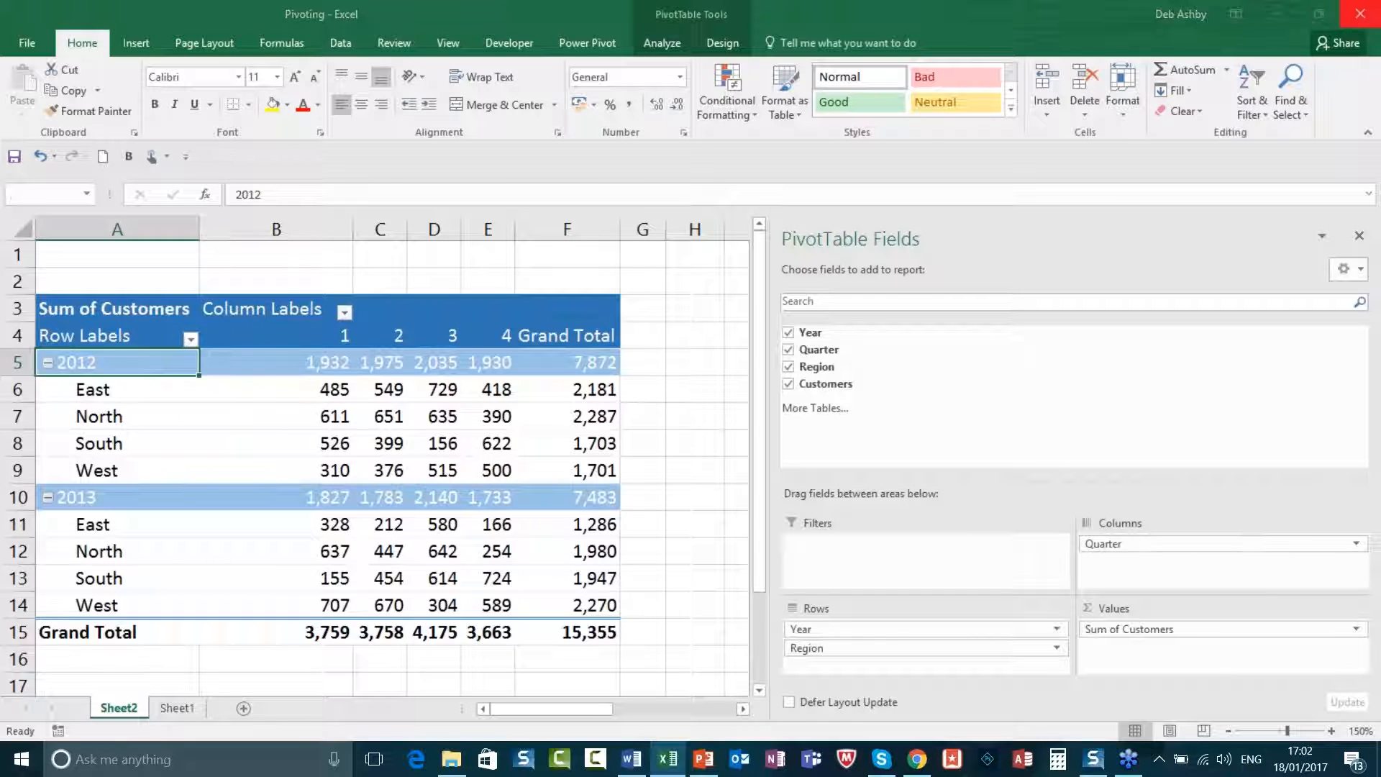
{"action": "left_click", "coordinate": [697, 401]}
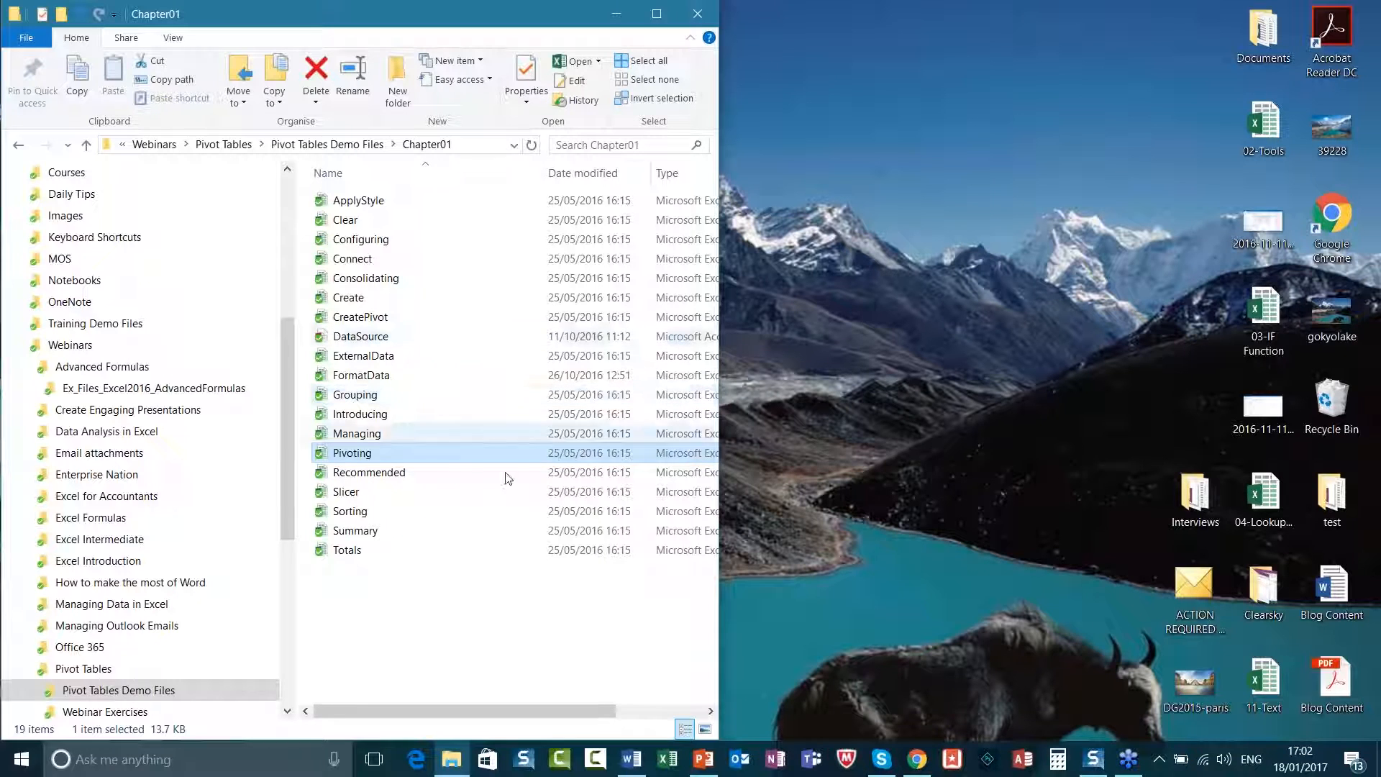
{"action": "left_click", "coordinate": [456, 586]}
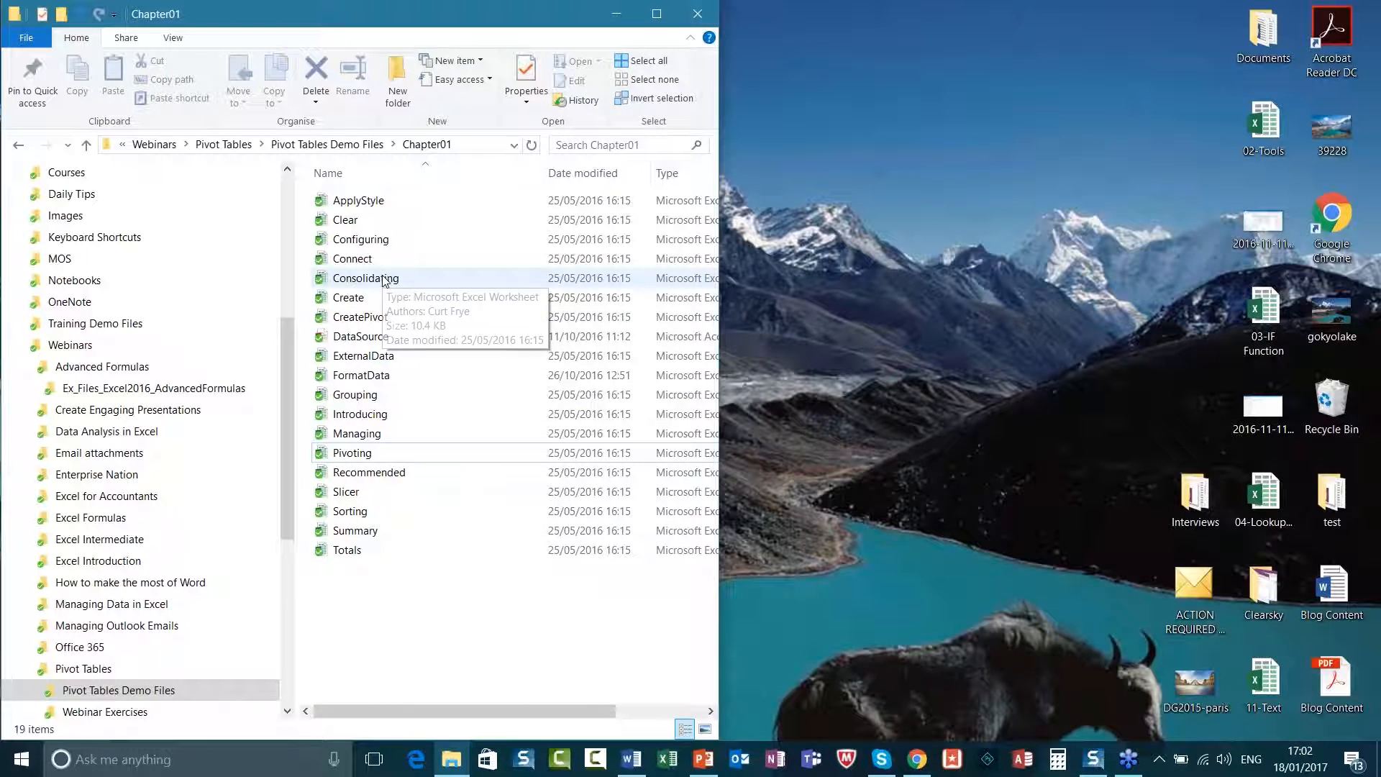
{"action": "left_click", "coordinate": [375, 243]}
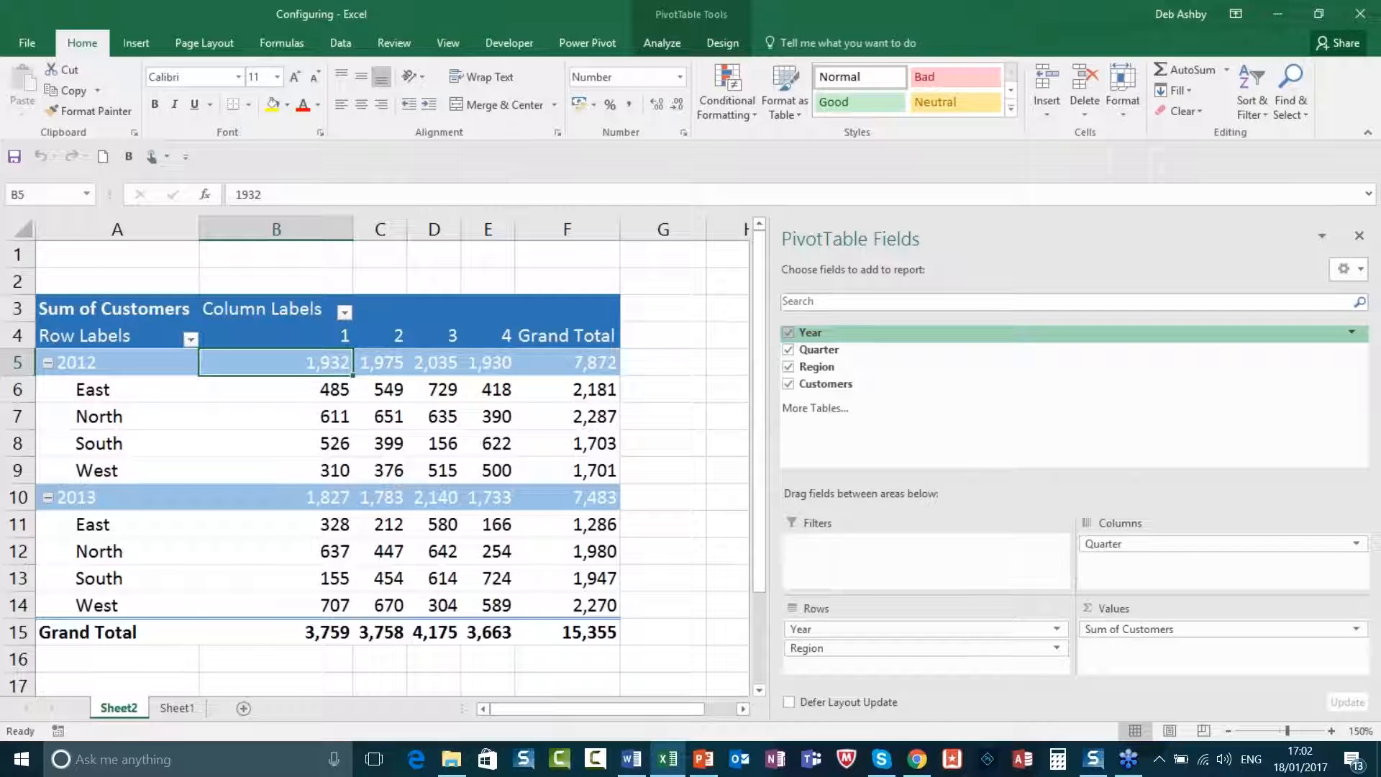
- Examine the contextual PivotTable analysis and design tools, comparing their availability with a cell selected inside and outside the PivotTable
{"action": "left_click", "coordinate": [381, 422]}
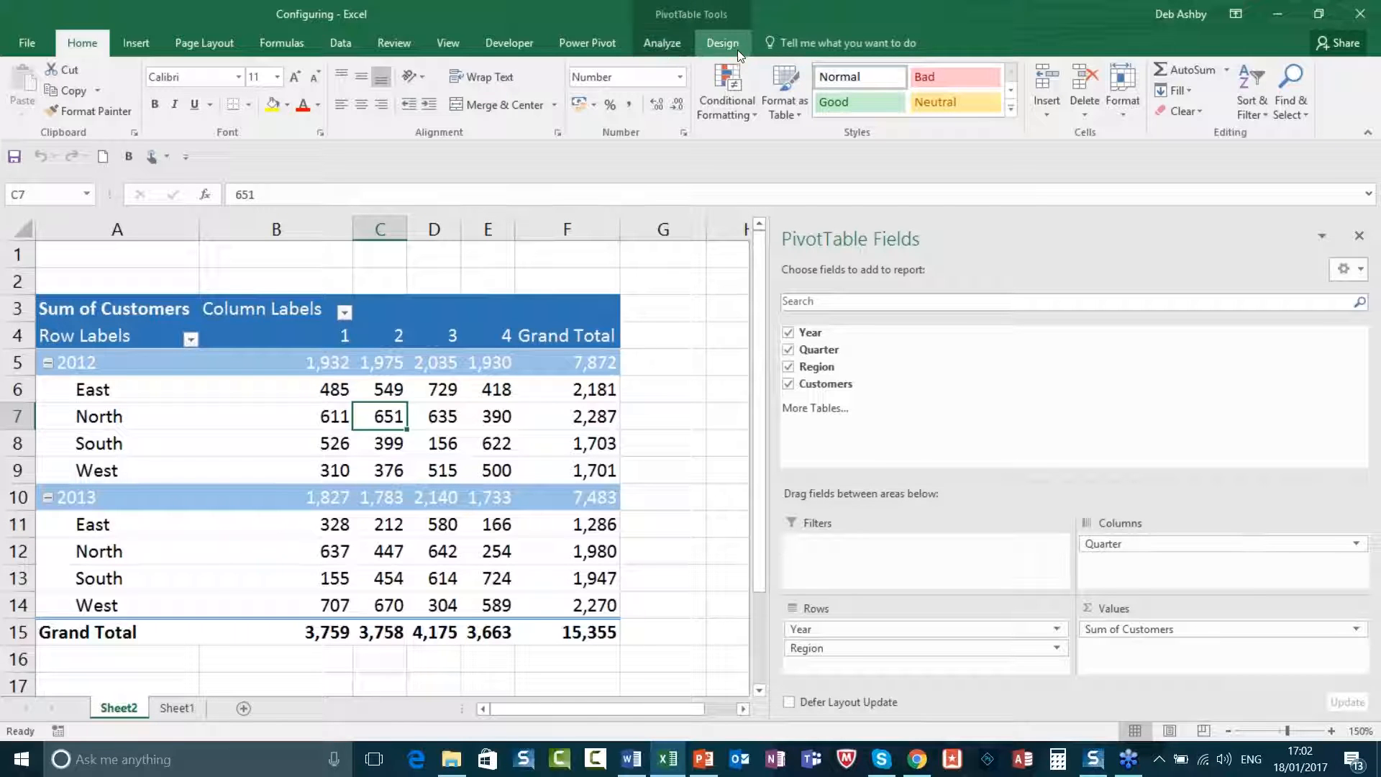
{"action": "left_click", "coordinate": [675, 45]}
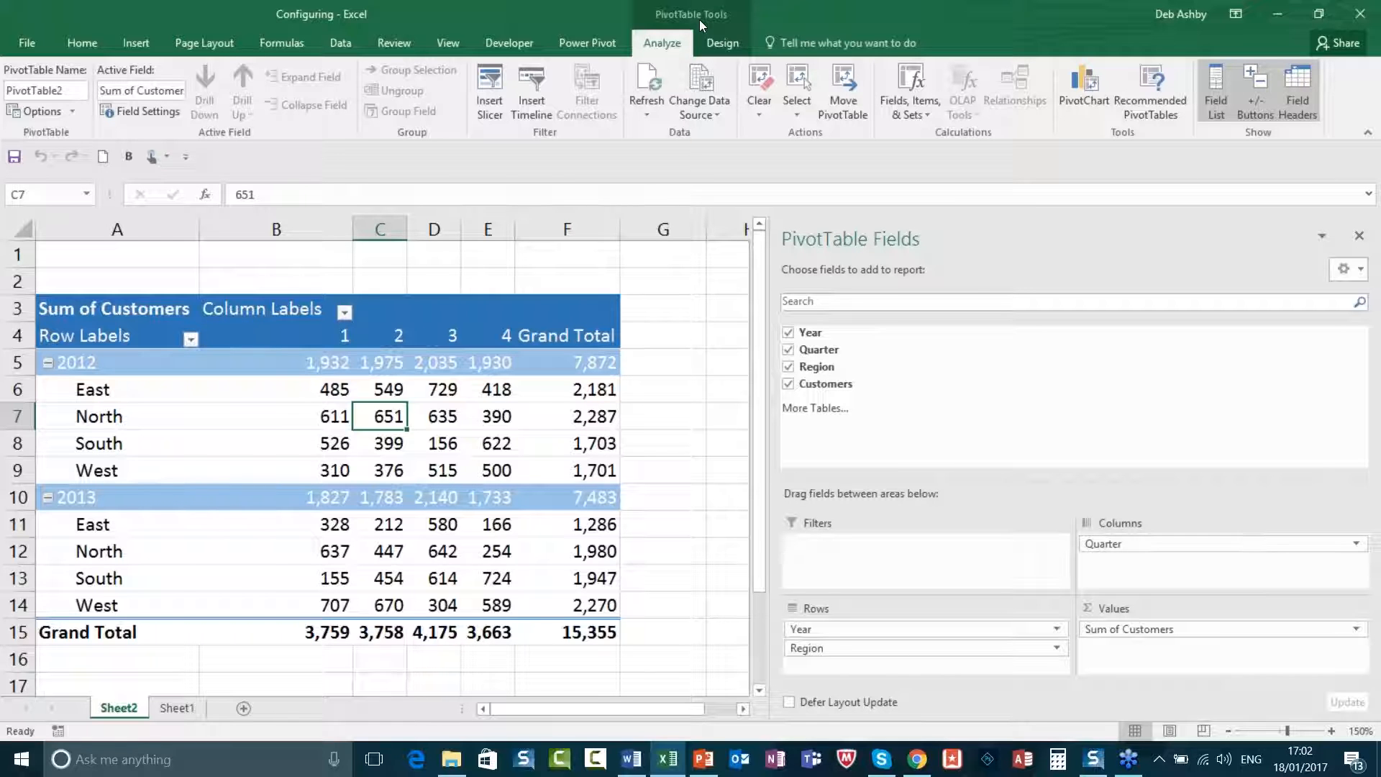
{"action": "left_click", "coordinate": [685, 304]}
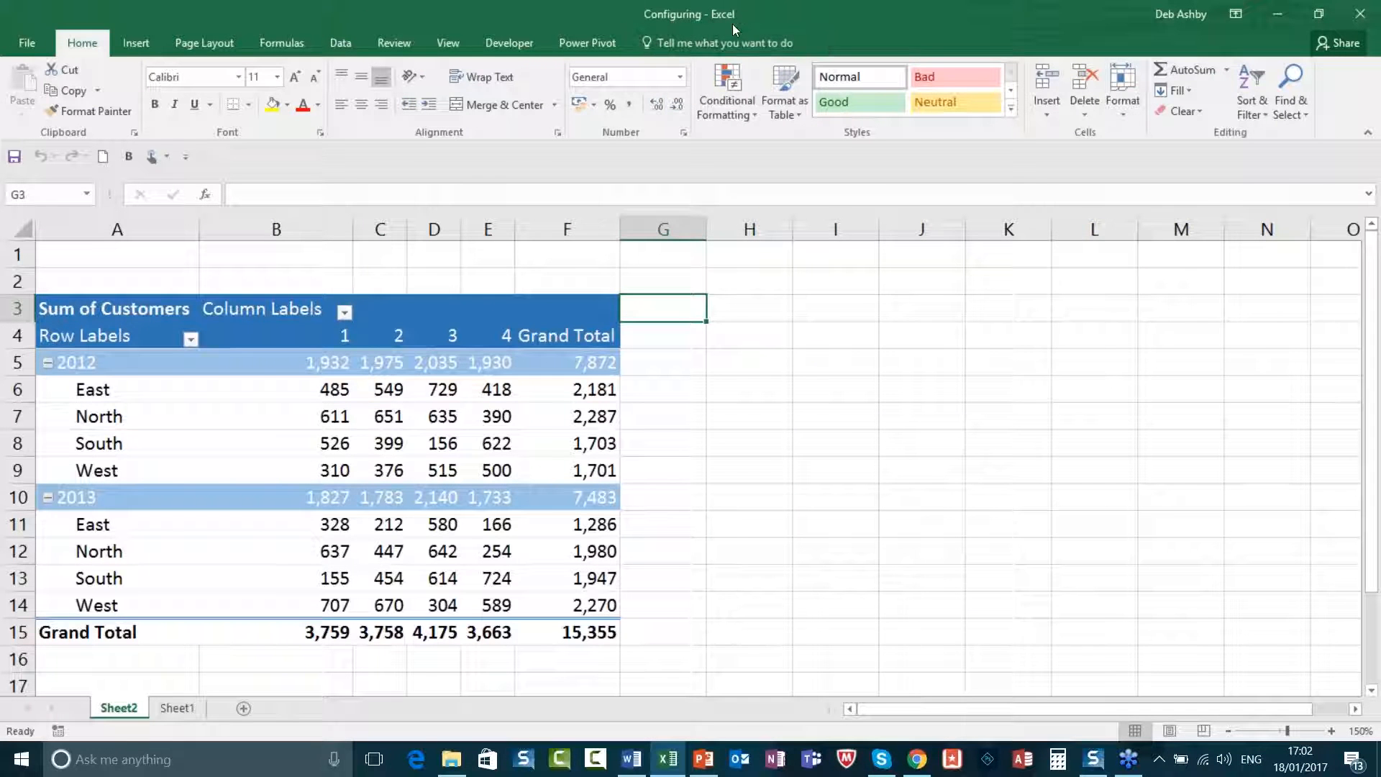
{"action": "left_click", "coordinate": [385, 392]}
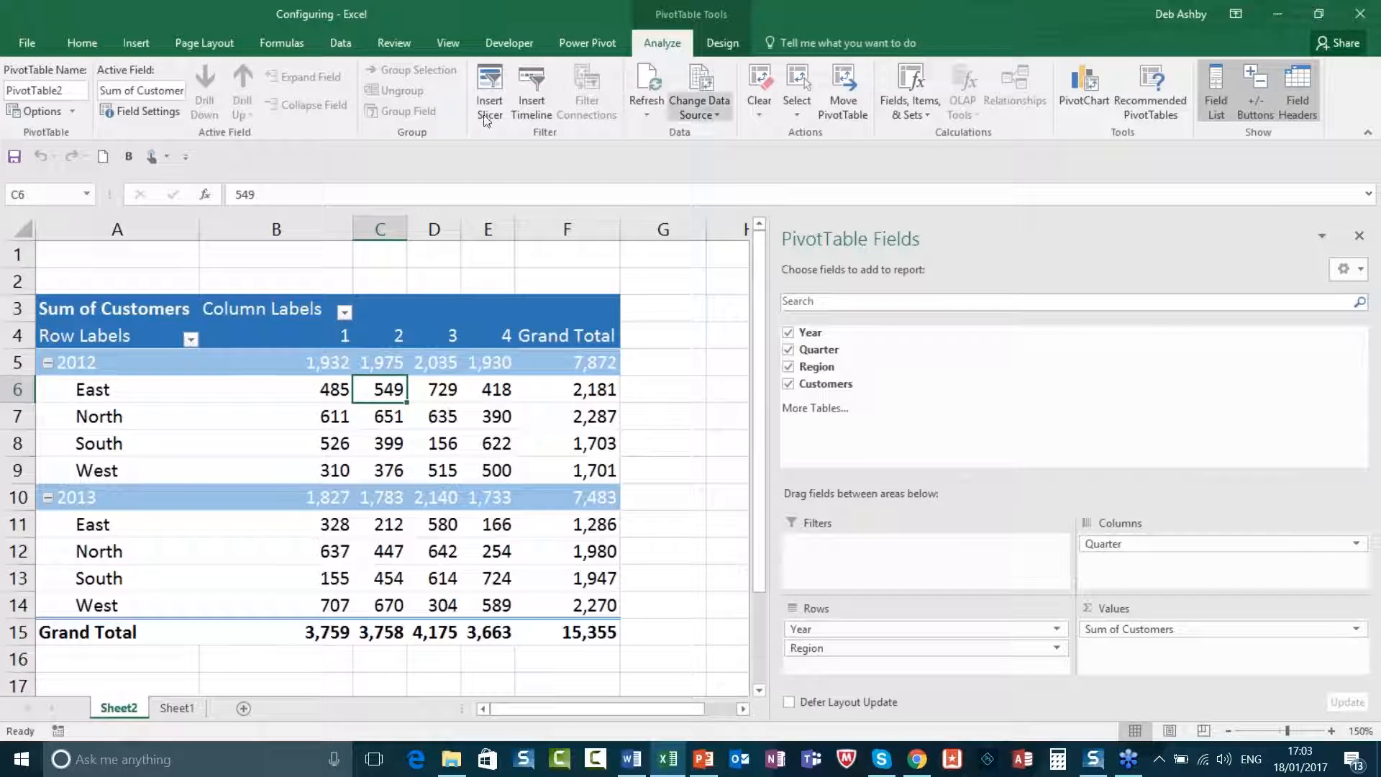
{"action": "left_click", "coordinate": [724, 47]}
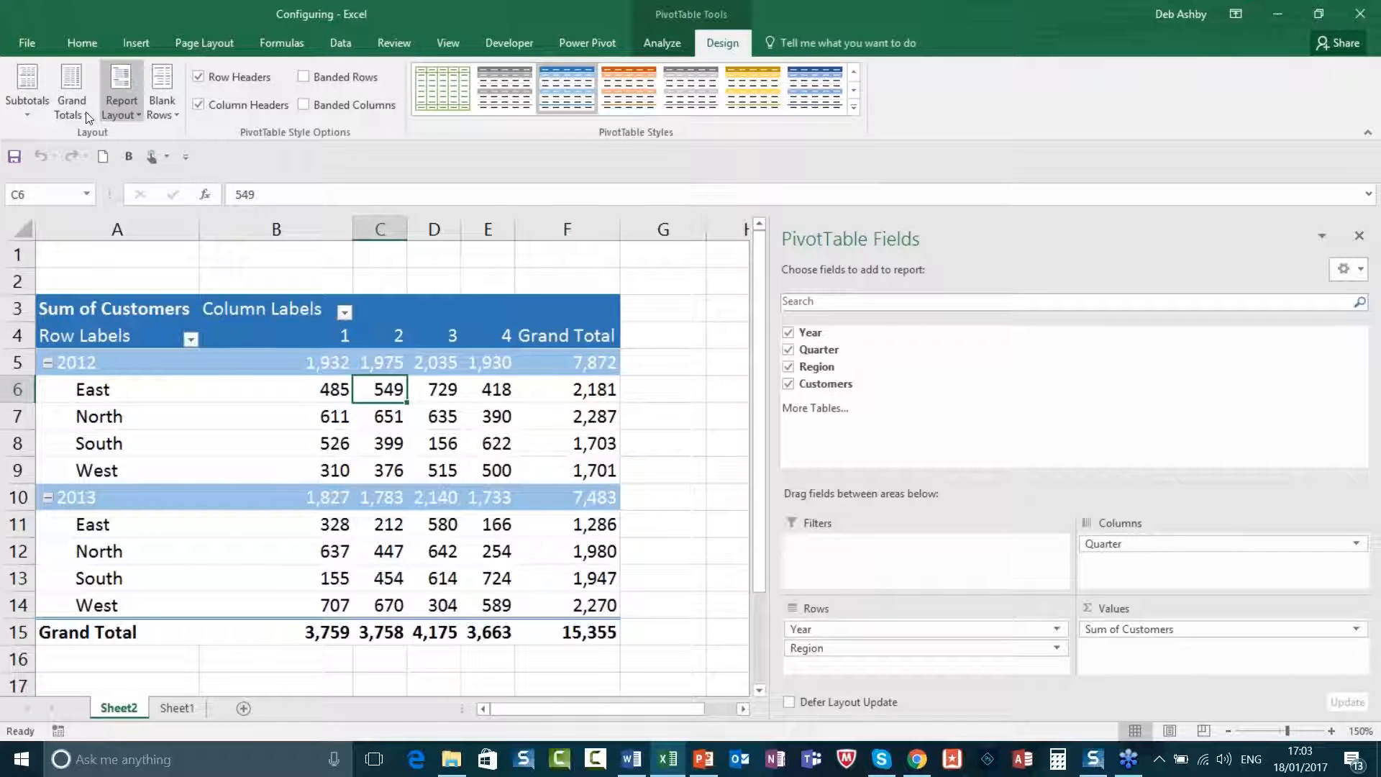
{"action": "left_click", "coordinate": [667, 44]}
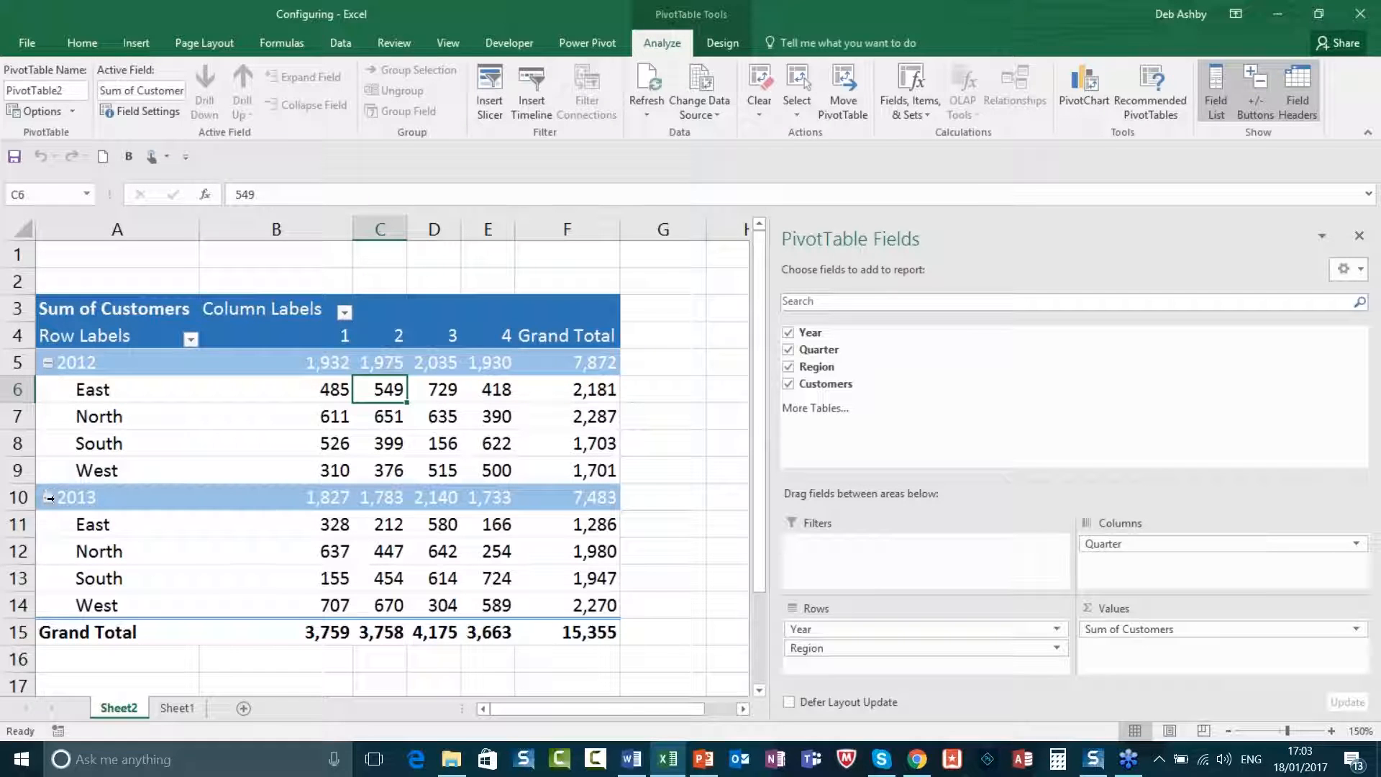
- Hide and restore the PivotTable's expand/collapse buttons, and do the same with its field headers
{"action": "left_click", "coordinate": [1252, 92]}
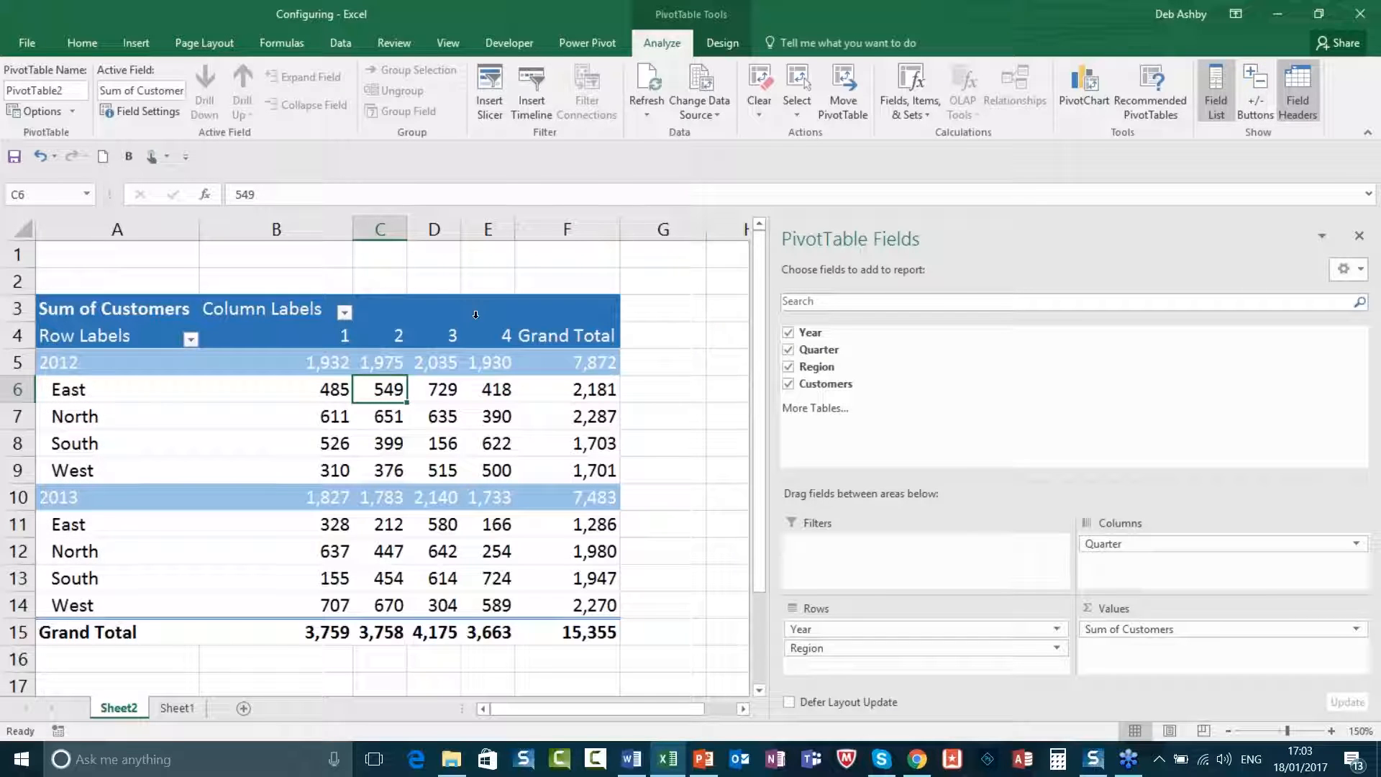
{"action": "left_click", "coordinate": [1266, 79]}
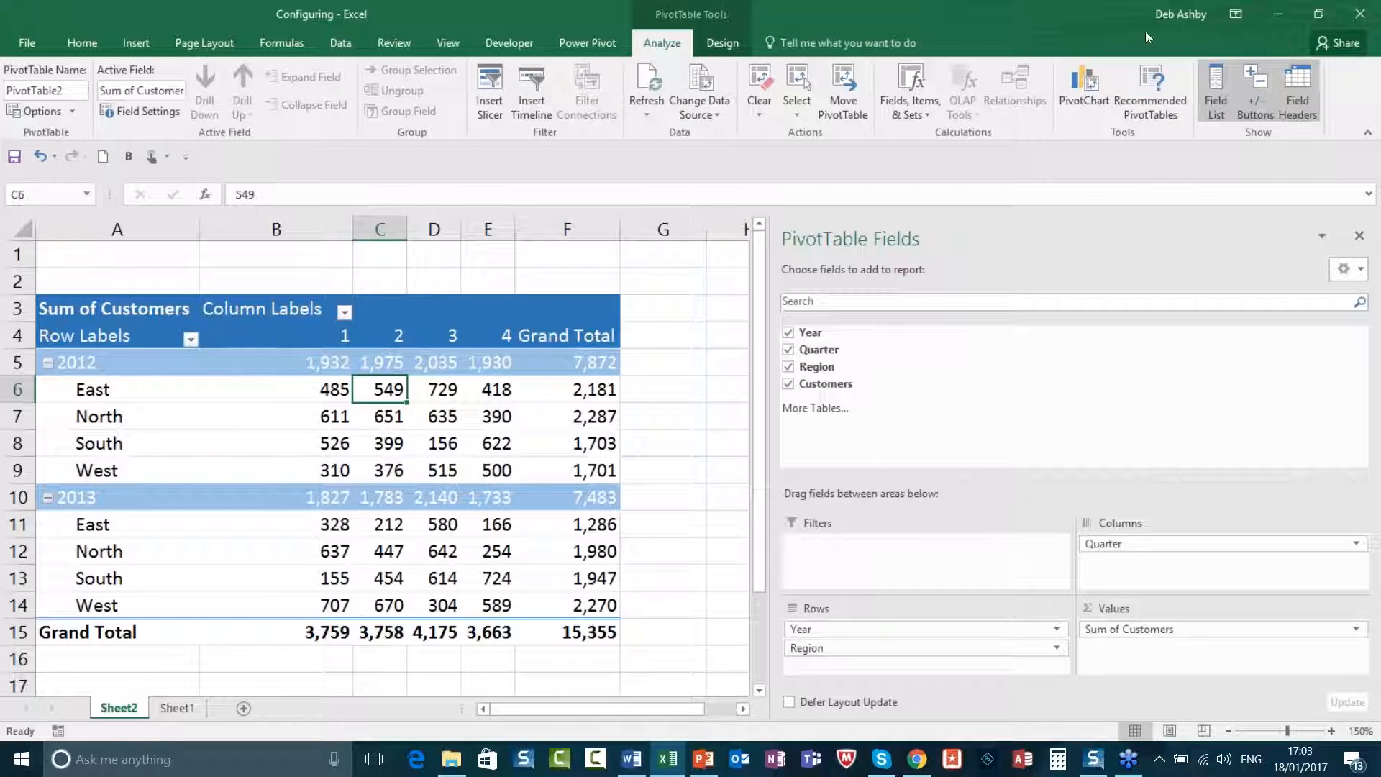
{"action": "left_click", "coordinate": [1302, 93]}
{"action": "left_click", "coordinate": [1302, 92]}
- Hide and redisplay the PivotTable field list twice, selecting cells inside the PivotTable while the list is hidden
{"action": "left_click", "coordinate": [1216, 92]}
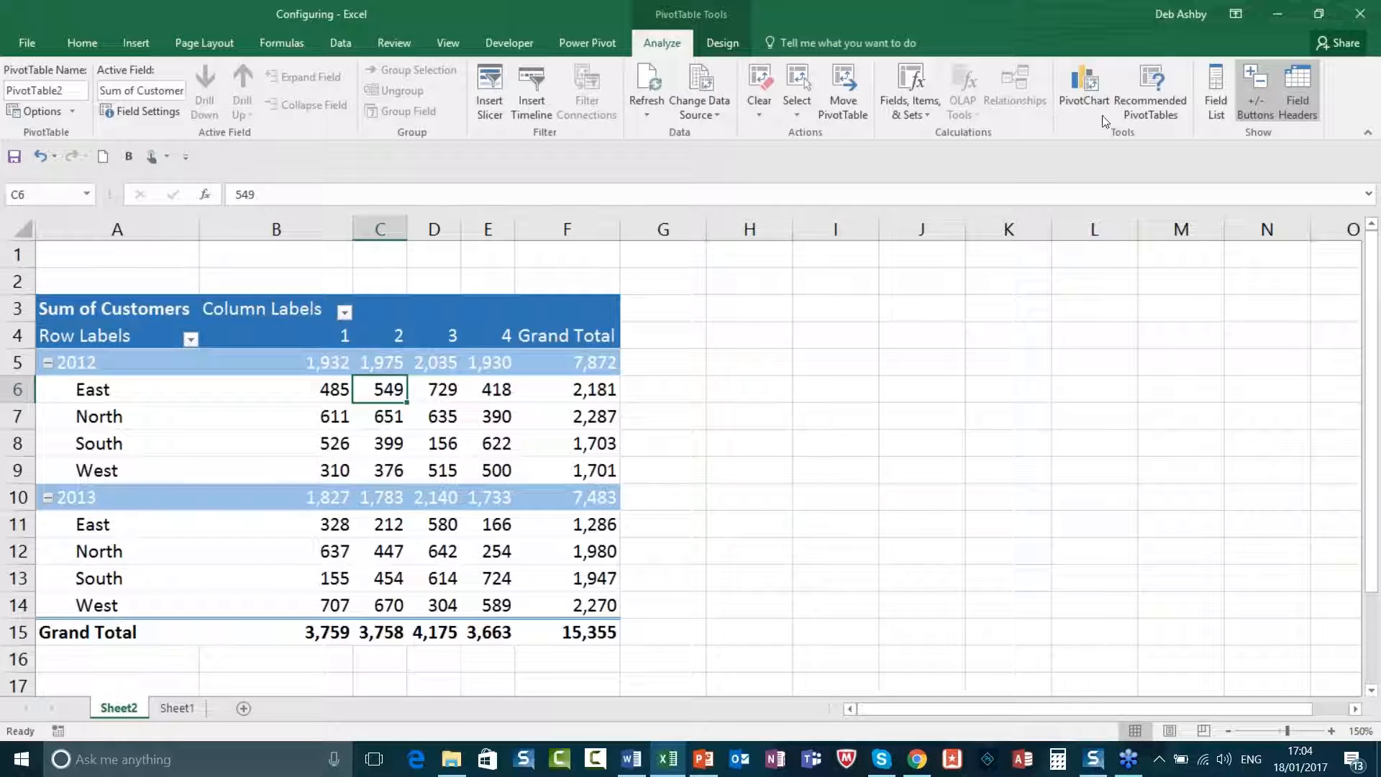
{"action": "left_click", "coordinate": [1214, 100]}
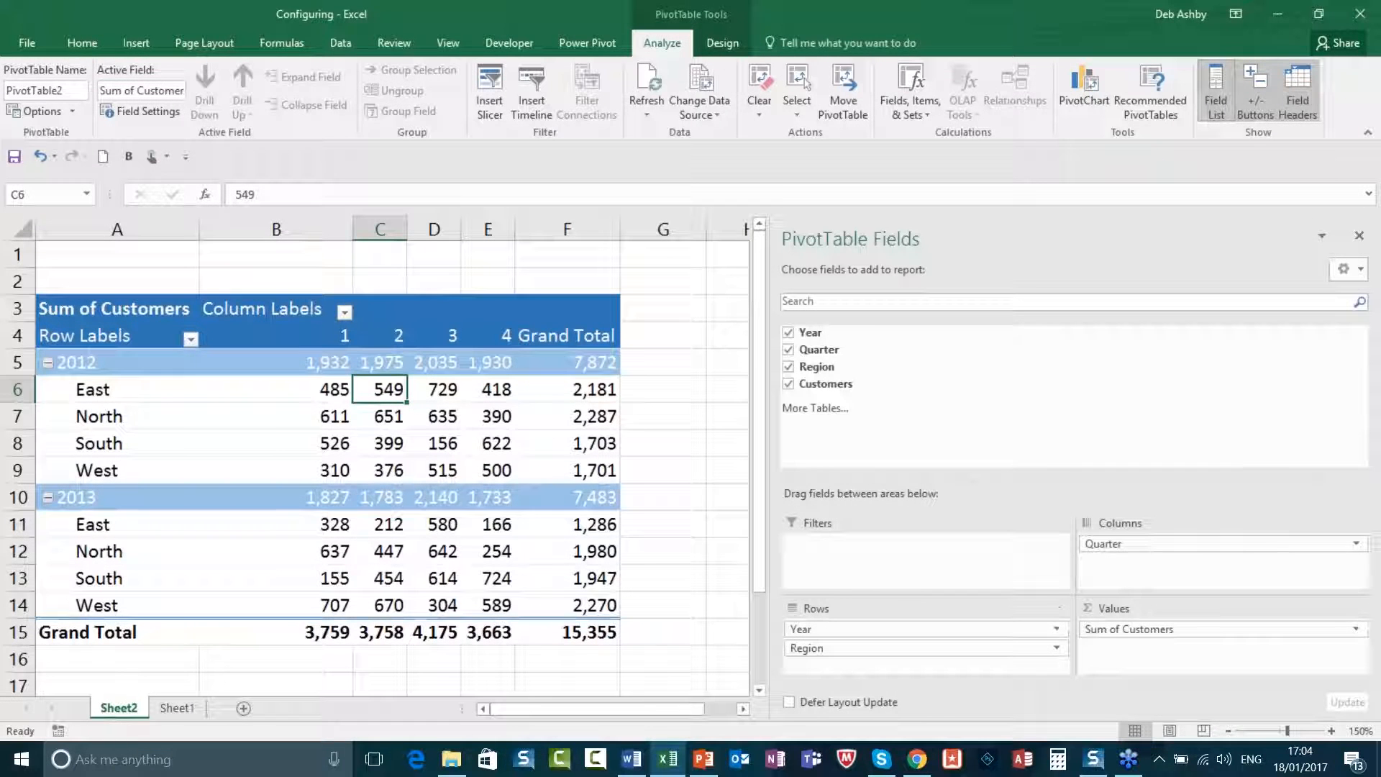
{"action": "left_click", "coordinate": [1232, 99]}
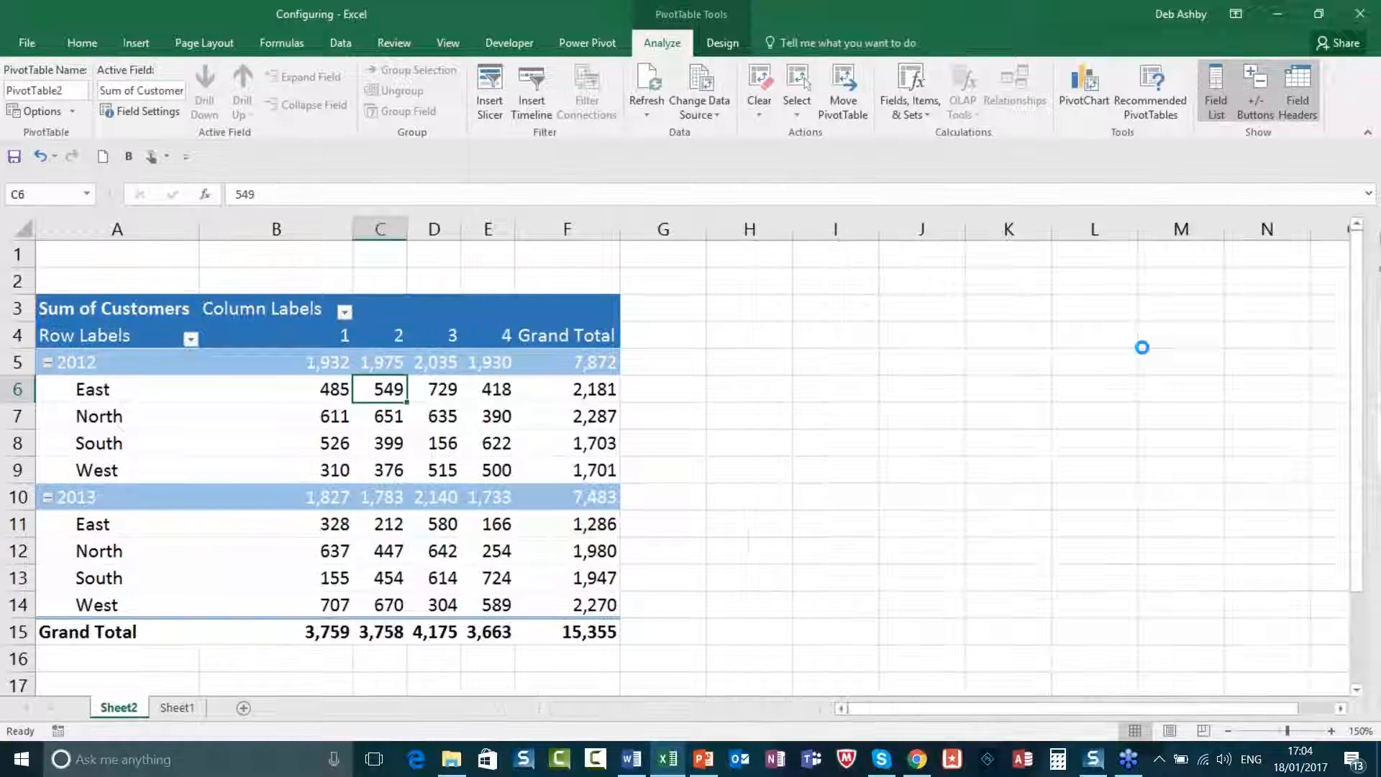
{"action": "left_click", "coordinate": [449, 437]}
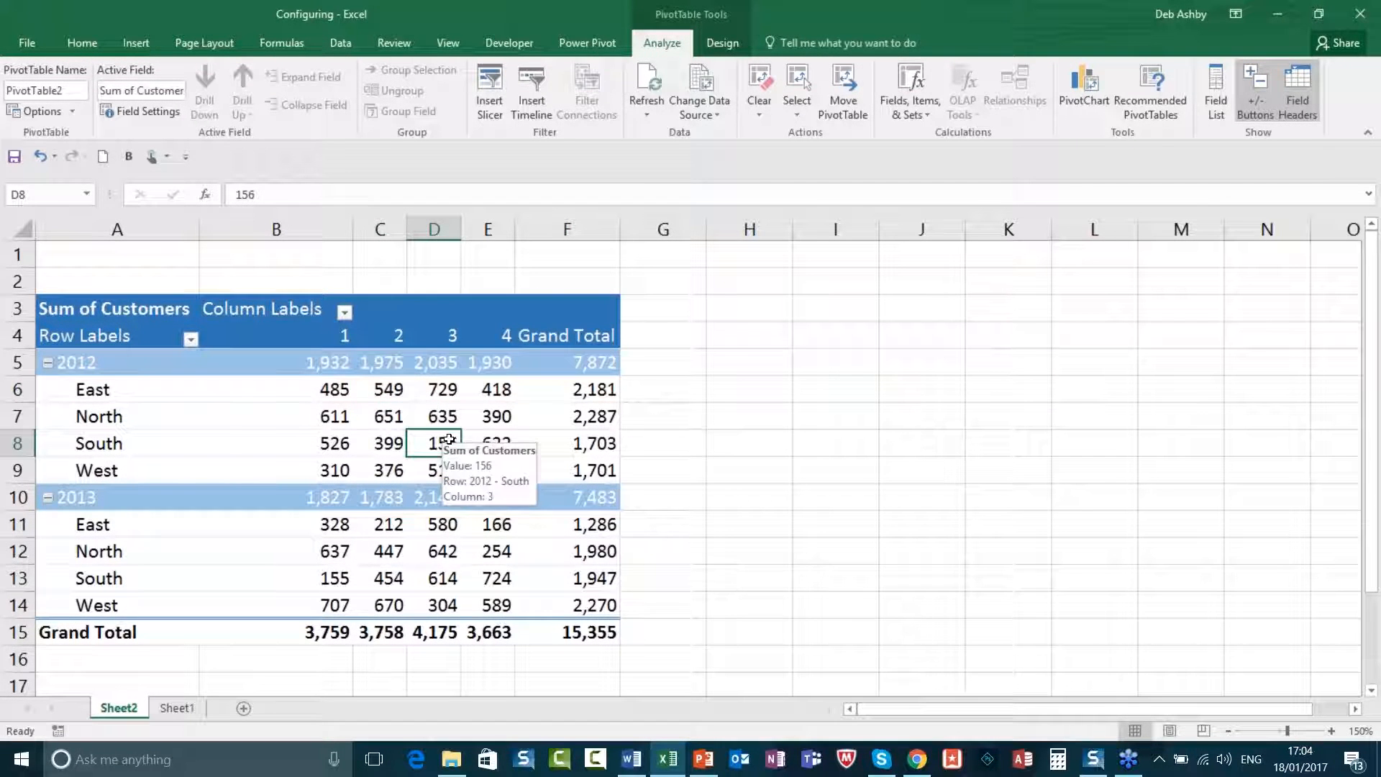
{"action": "left_click", "coordinate": [448, 419]}
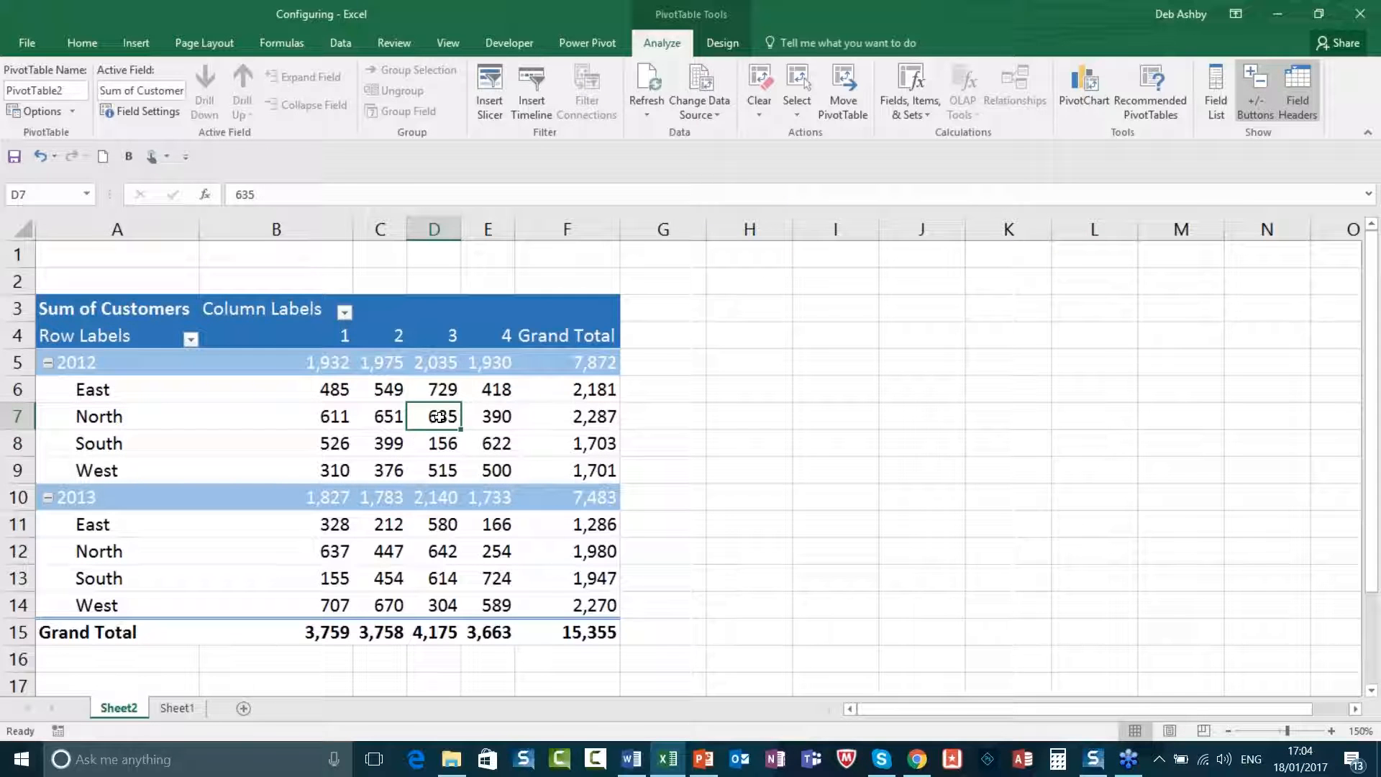
{"action": "left_click", "coordinate": [411, 299]}
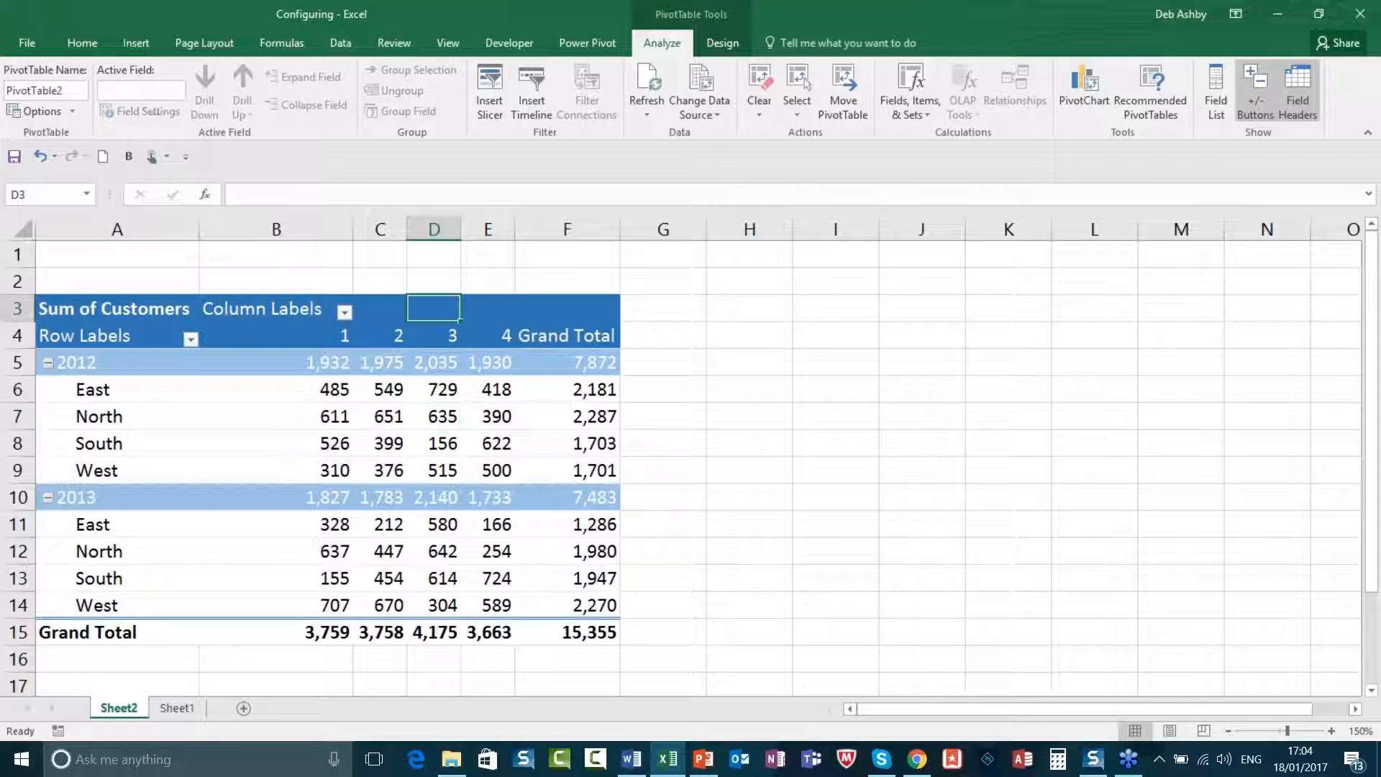
{"action": "left_click", "coordinate": [444, 436]}
{"action": "left_click", "coordinate": [1216, 90]}
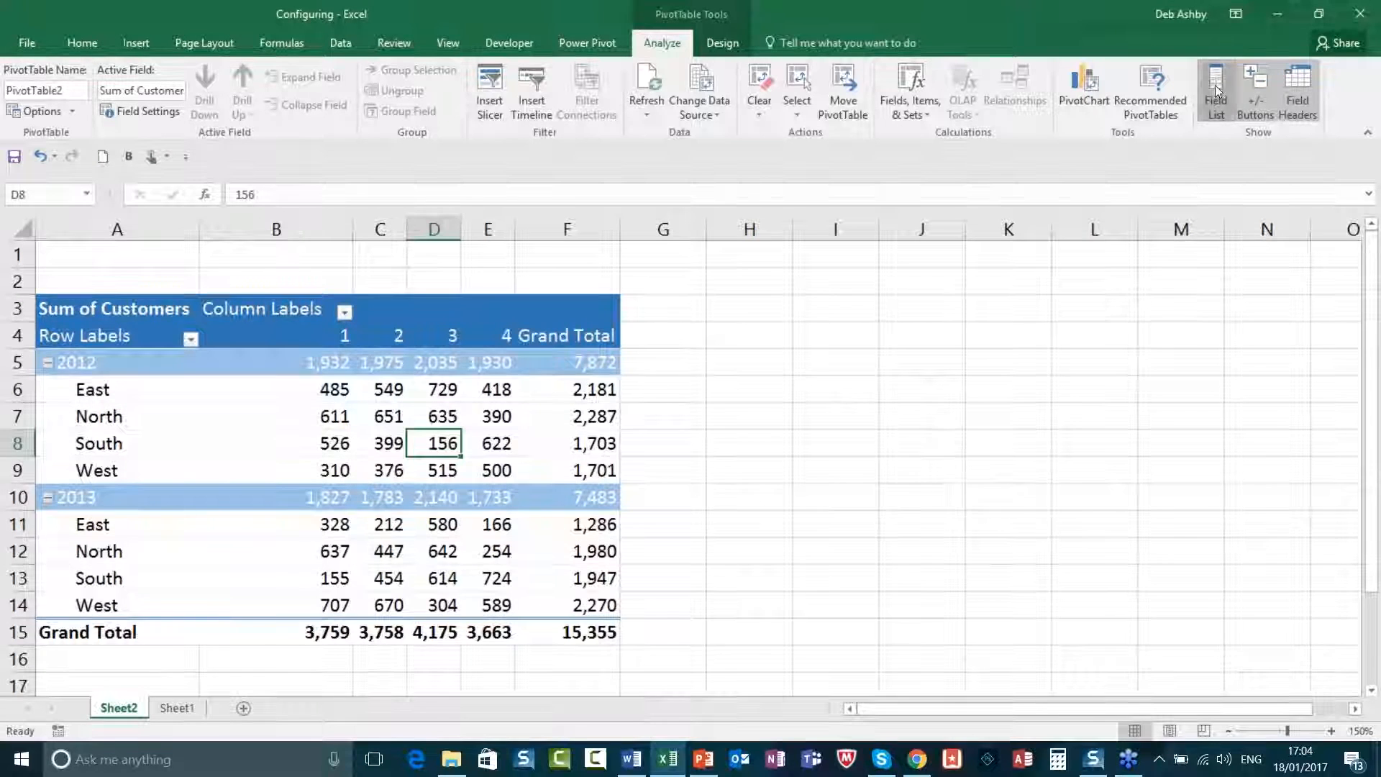
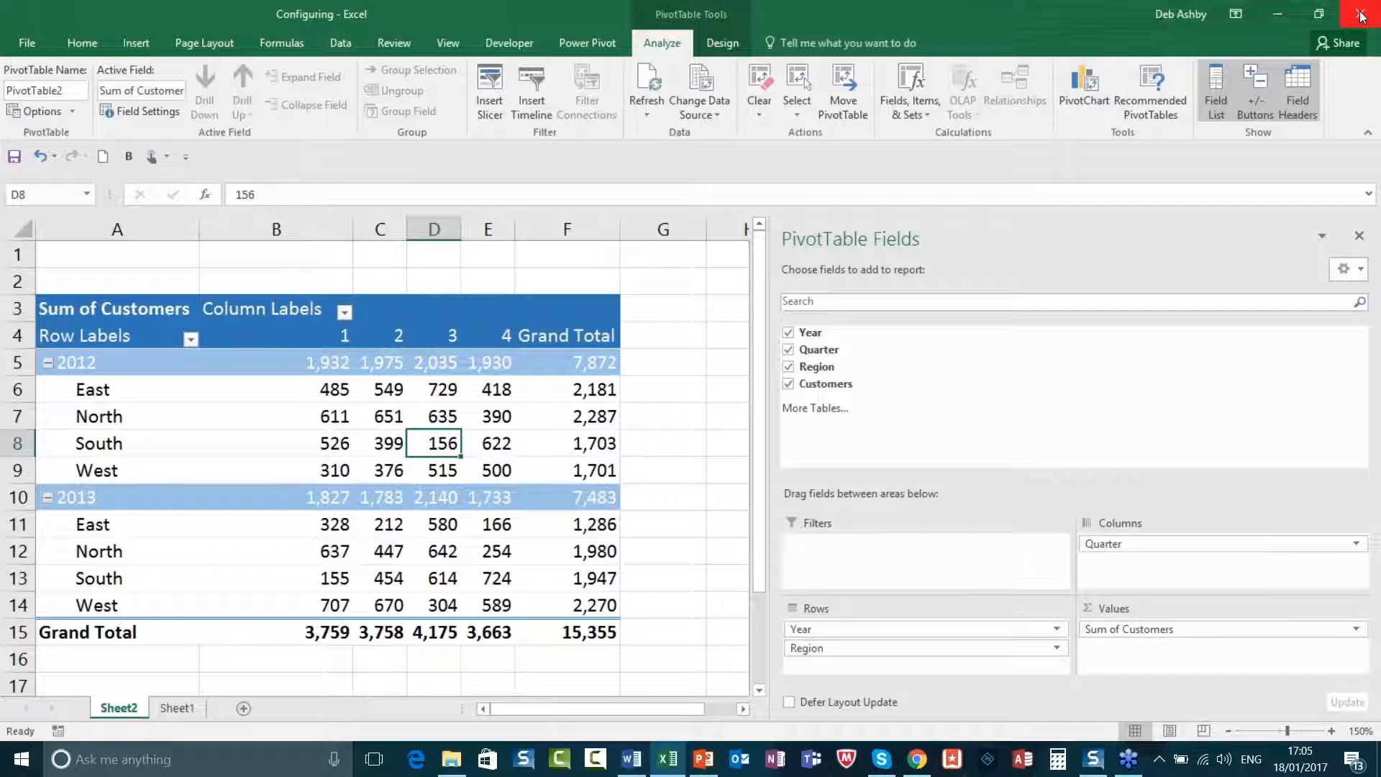
- Close the Configuring workbook without saving and open the Connect workbook from the Chapter01 folder
{"action": "left_click", "coordinate": [1361, 16]}
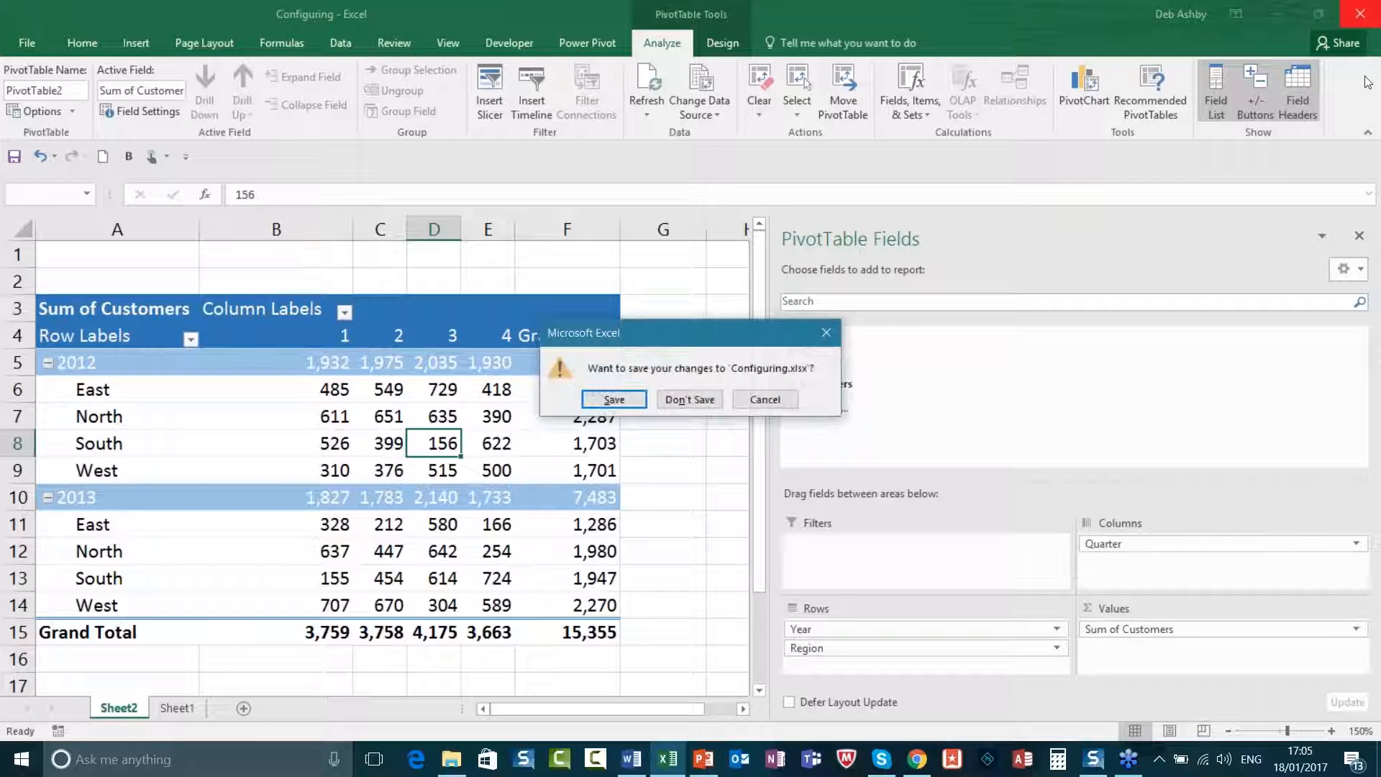
{"action": "left_click", "coordinate": [698, 400]}
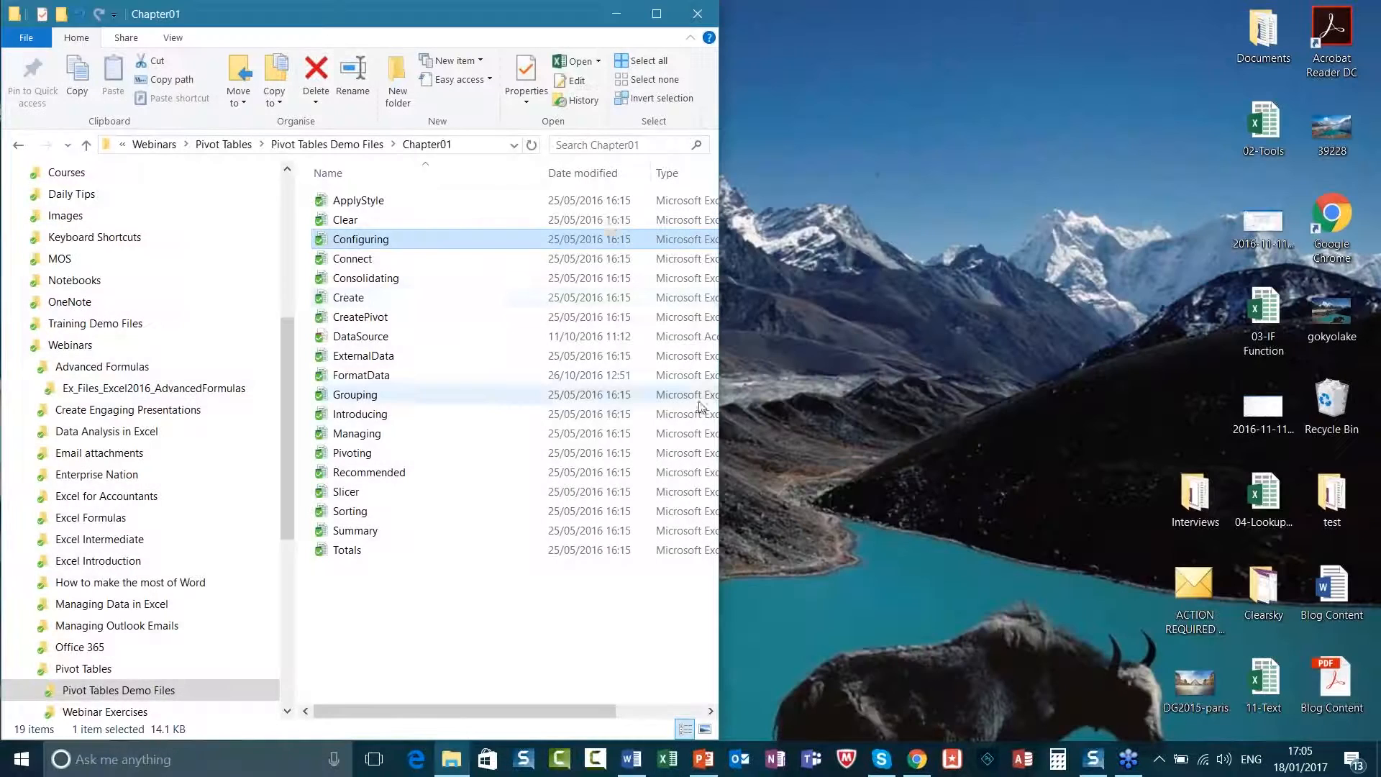
{"action": "double_click", "coordinate": [353, 259]}
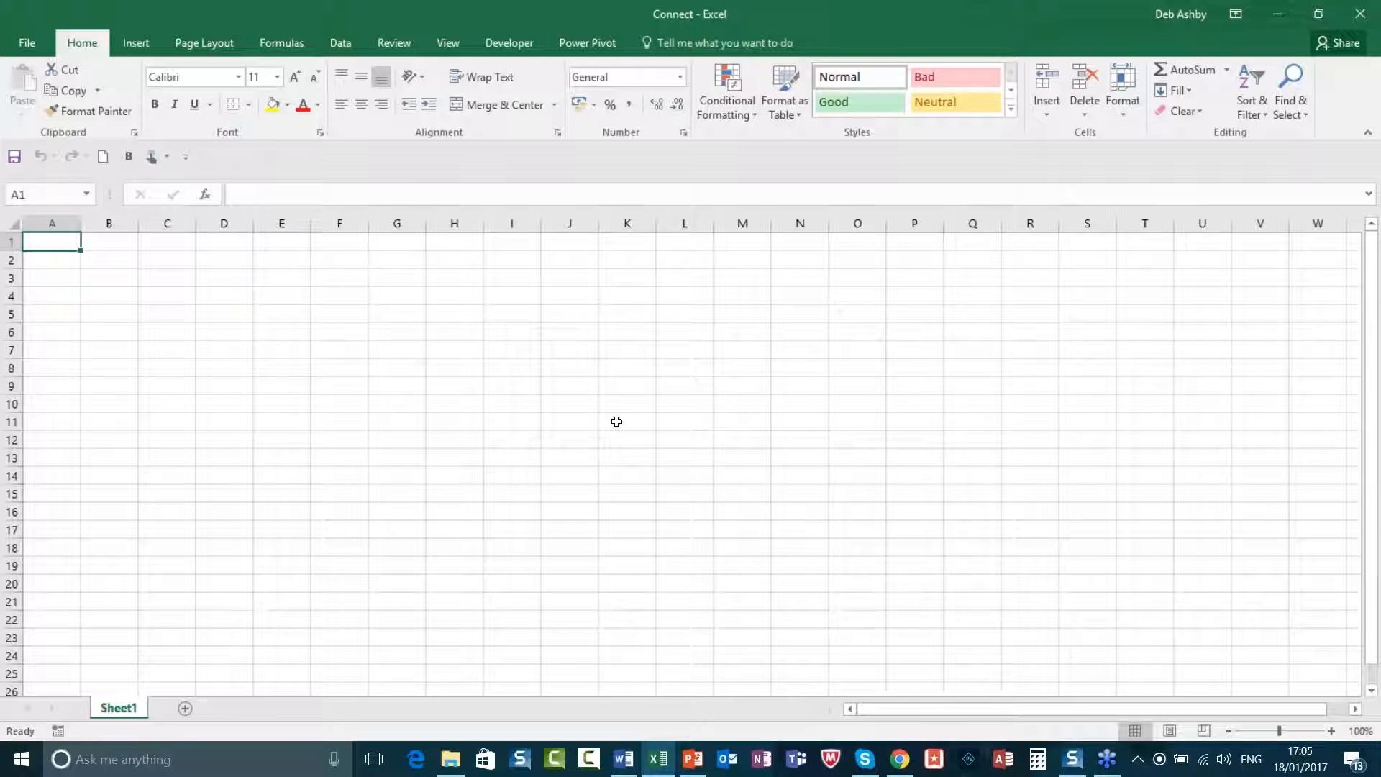
- Start a new PivotTable at cell A11 of Sheet1 and set it to use an external data source
{"action": "left_click", "coordinate": [486, 368]}
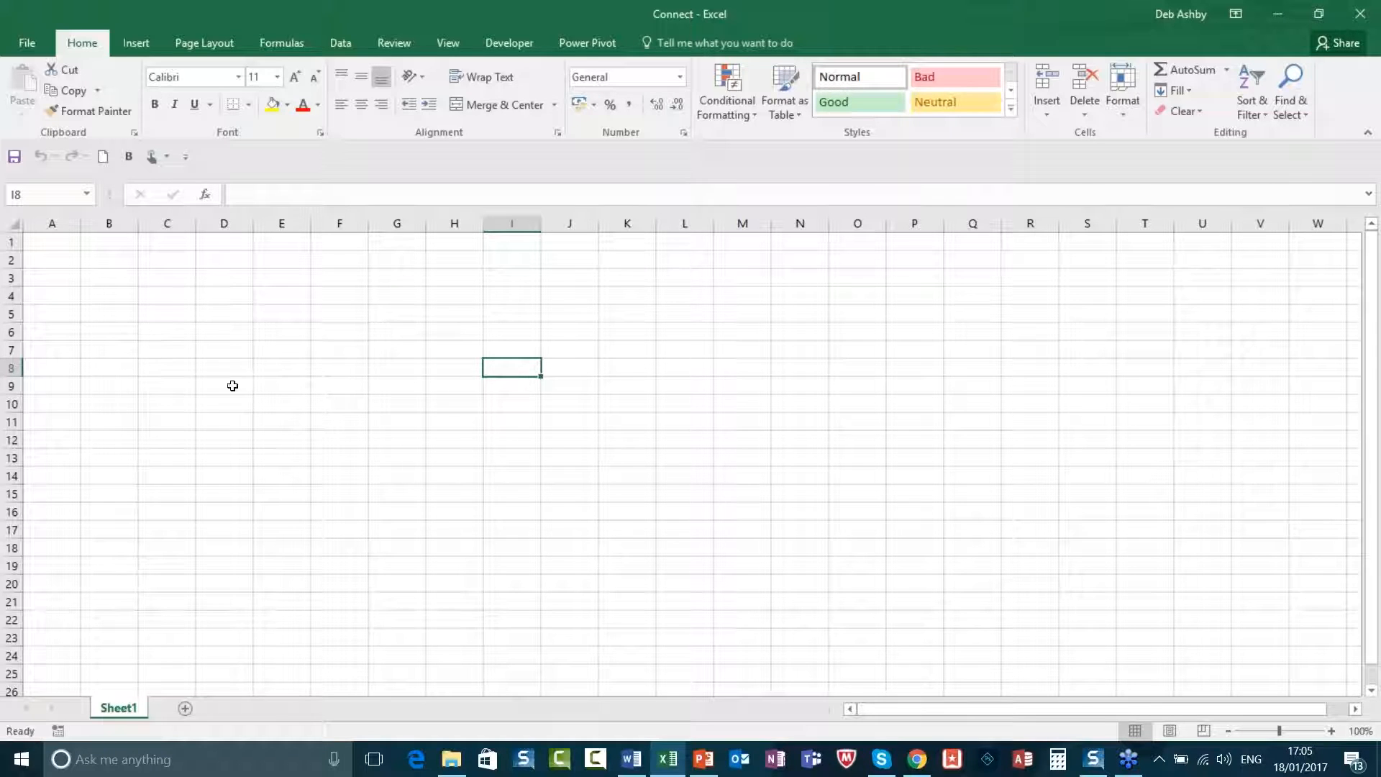
{"action": "left_click", "coordinate": [56, 426]}
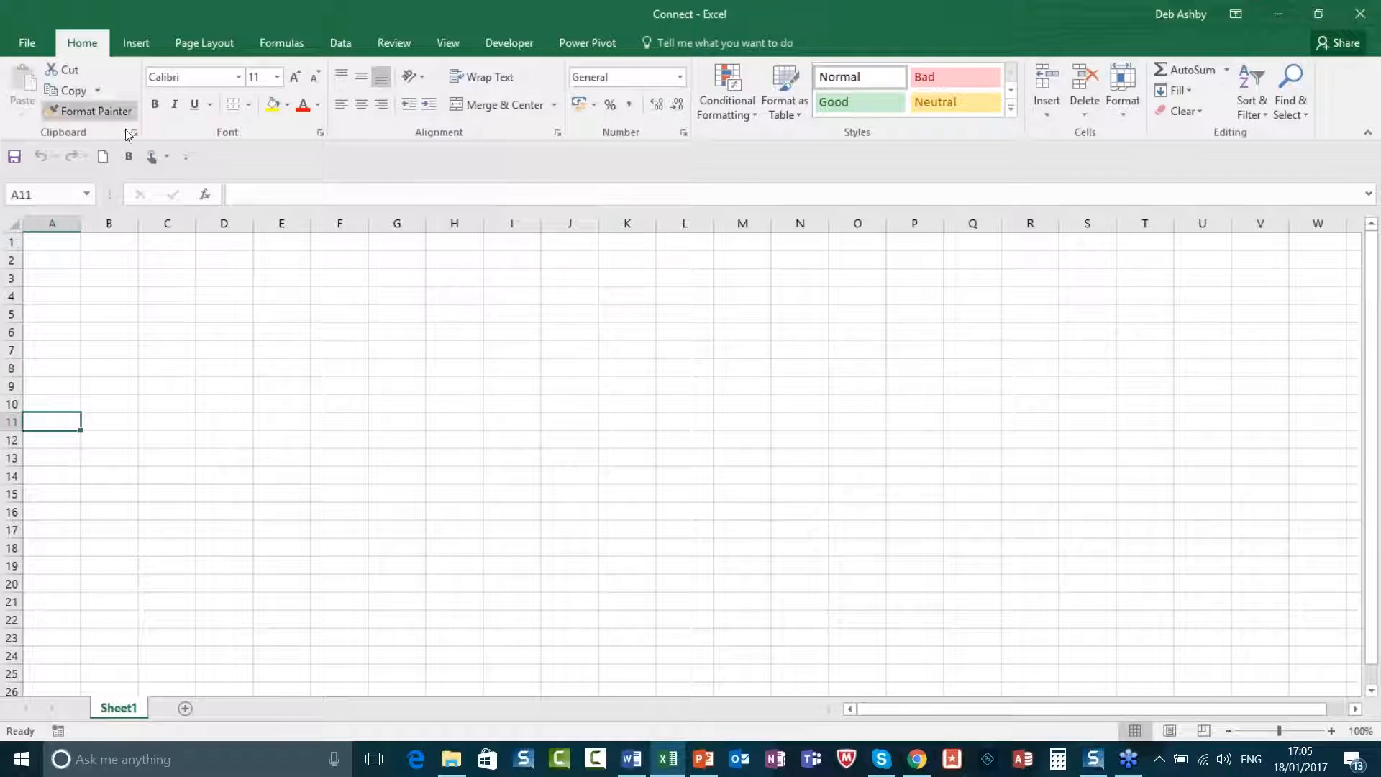
{"action": "left_click", "coordinate": [138, 45]}
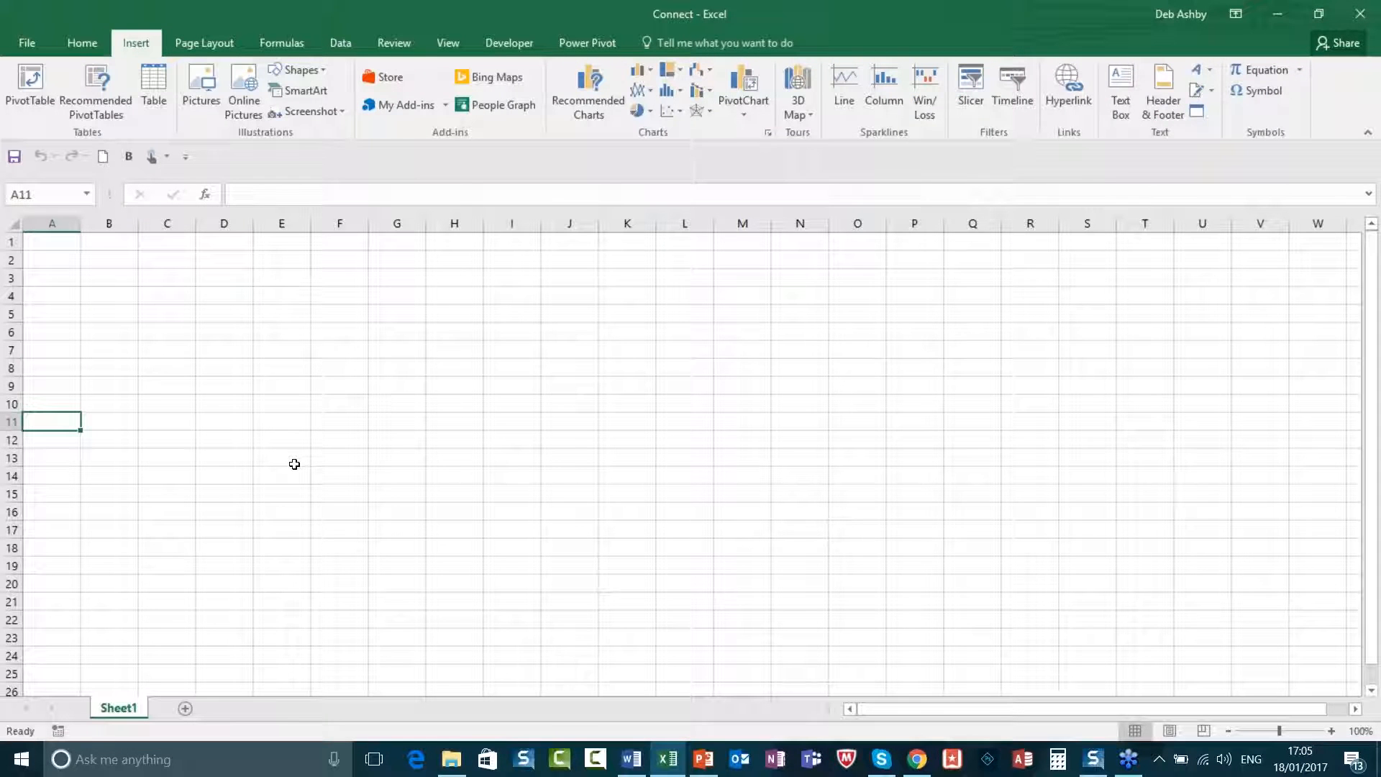
{"action": "left_click", "coordinate": [35, 92]}
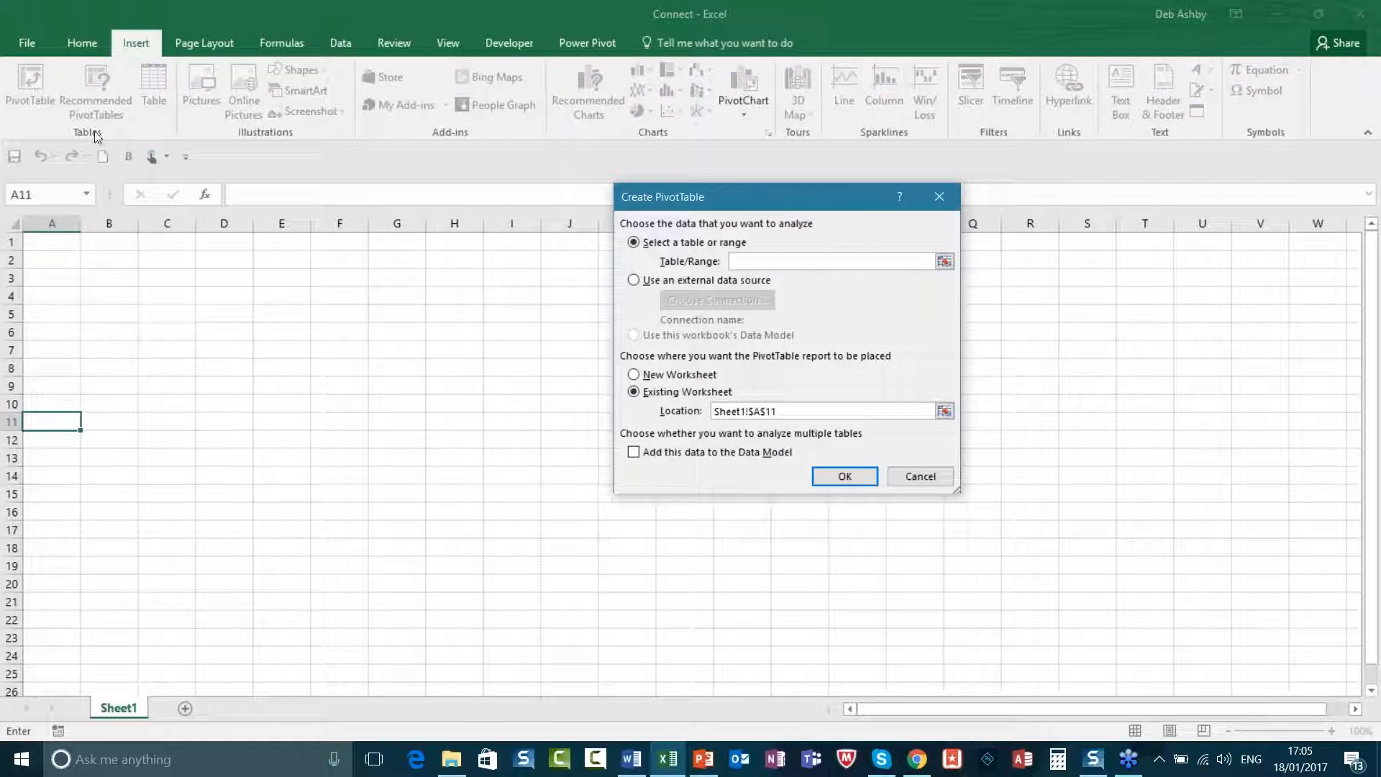
{"action": "left_click_drag", "start_coordinate": [672, 209], "coordinate": [558, 198]}
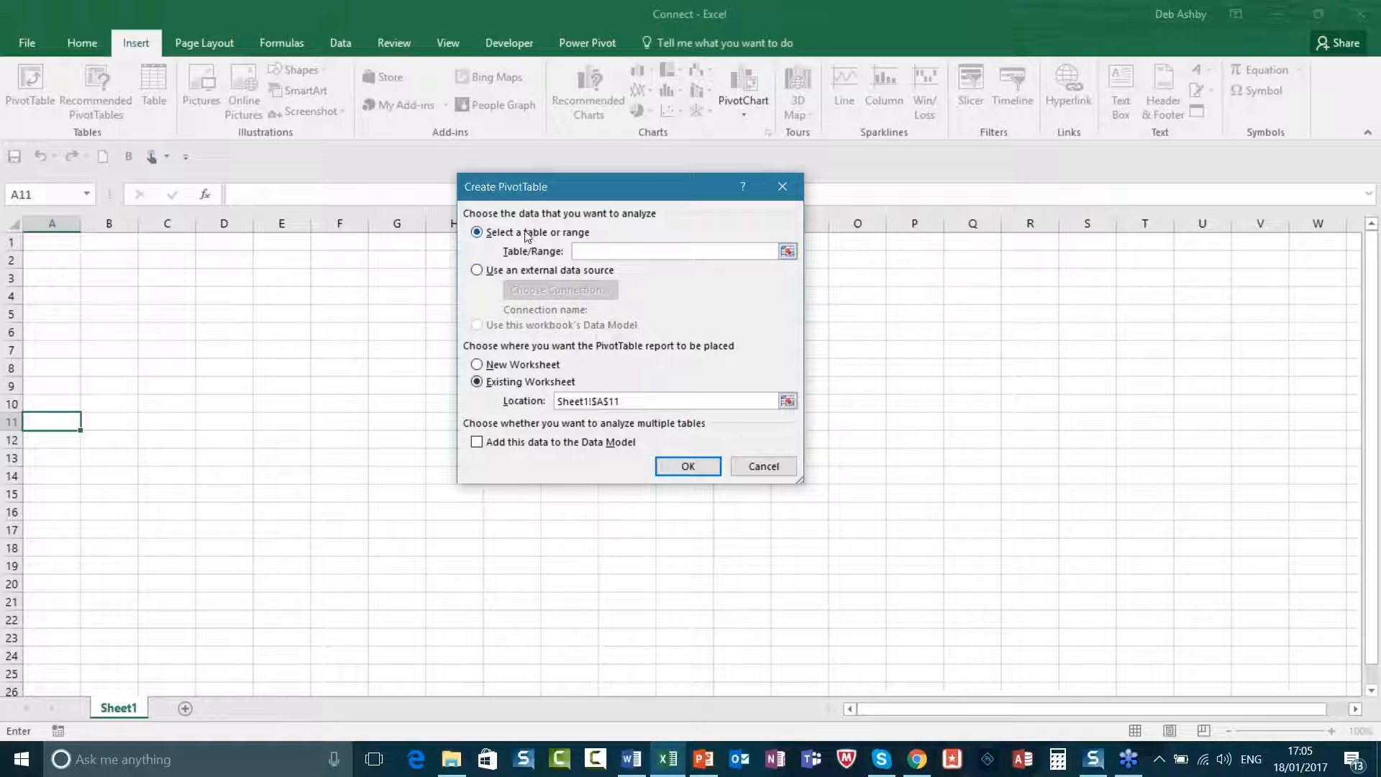
{"action": "left_click", "coordinate": [477, 270]}
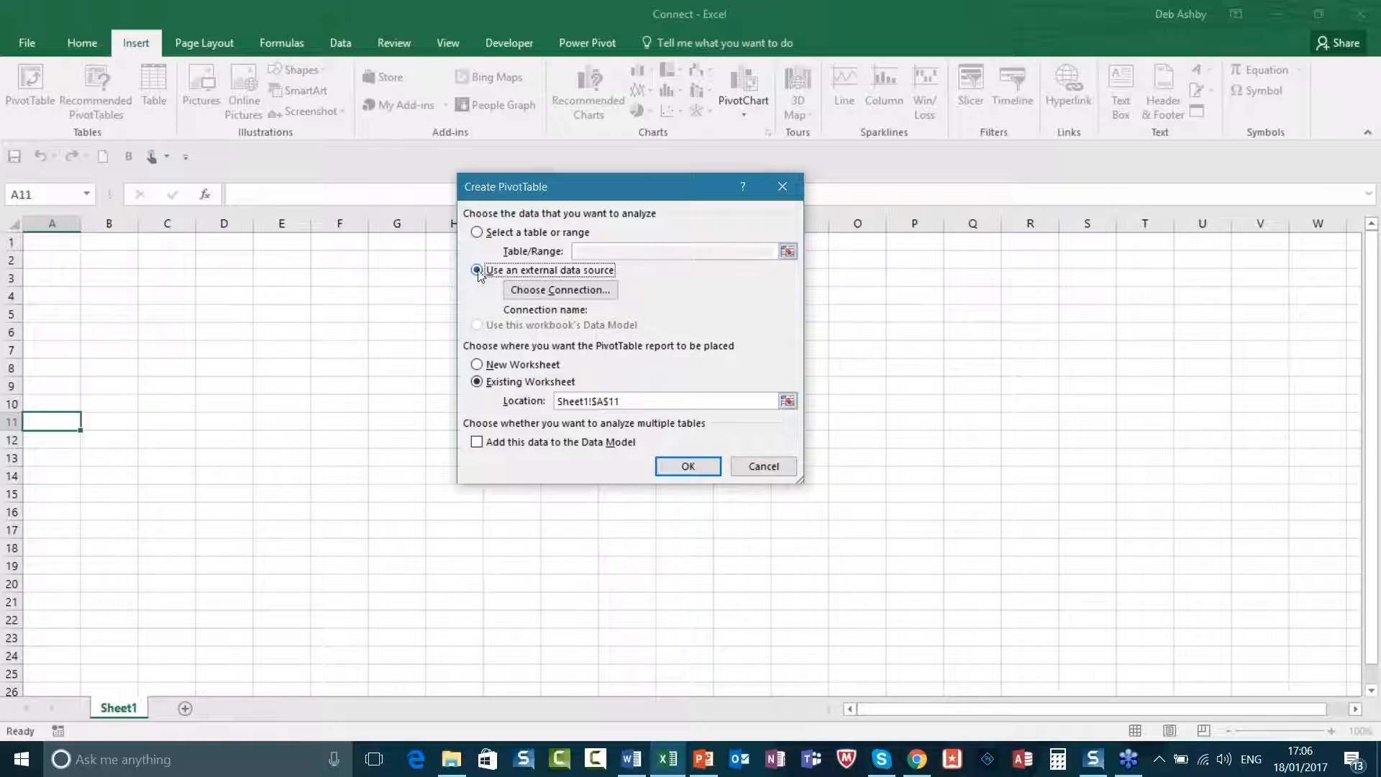
- Browse for an external connection in the Webinar Exercises folder inside the Pivot Tables folder
{"action": "left_click", "coordinate": [556, 289]}
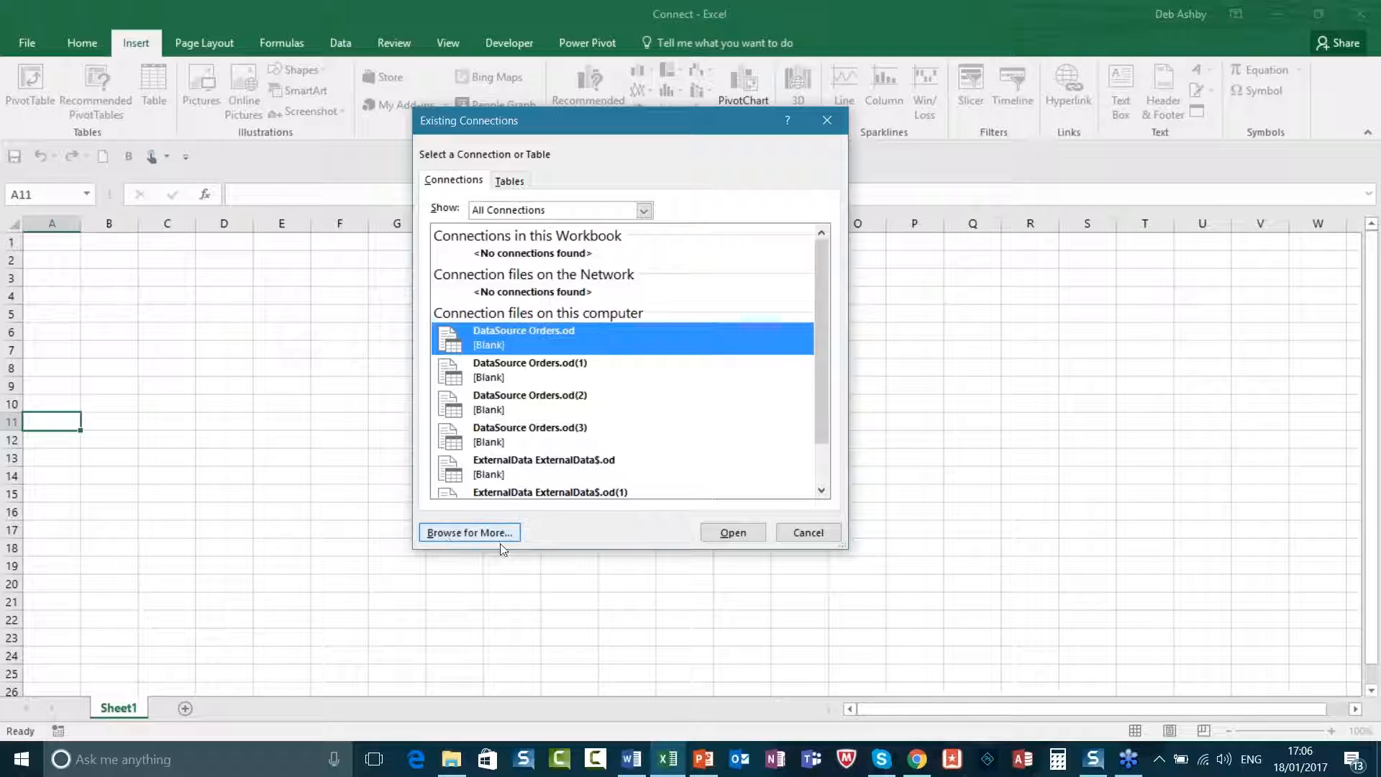
{"action": "left_click", "coordinate": [475, 534]}
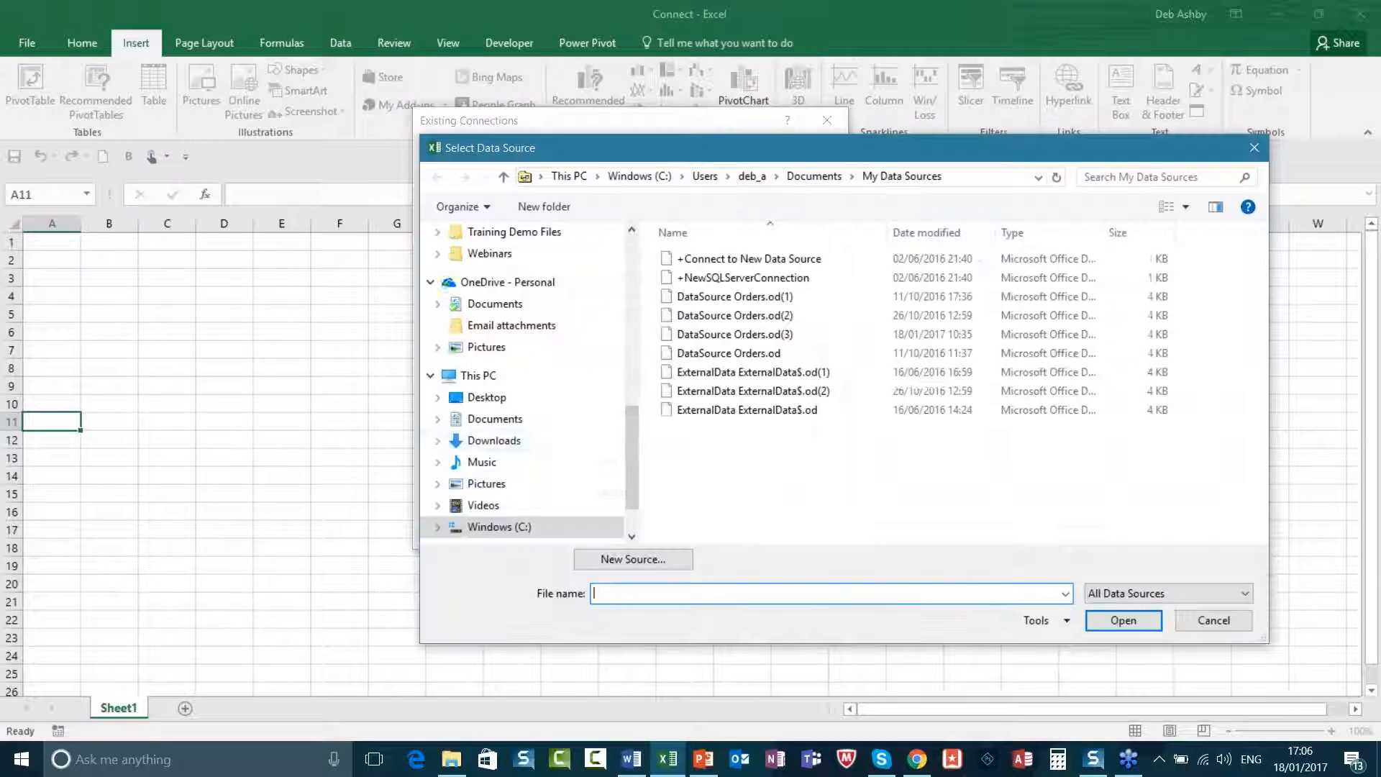
{"action": "left_click_drag", "start_coordinate": [671, 144], "coordinate": [524, 121]}
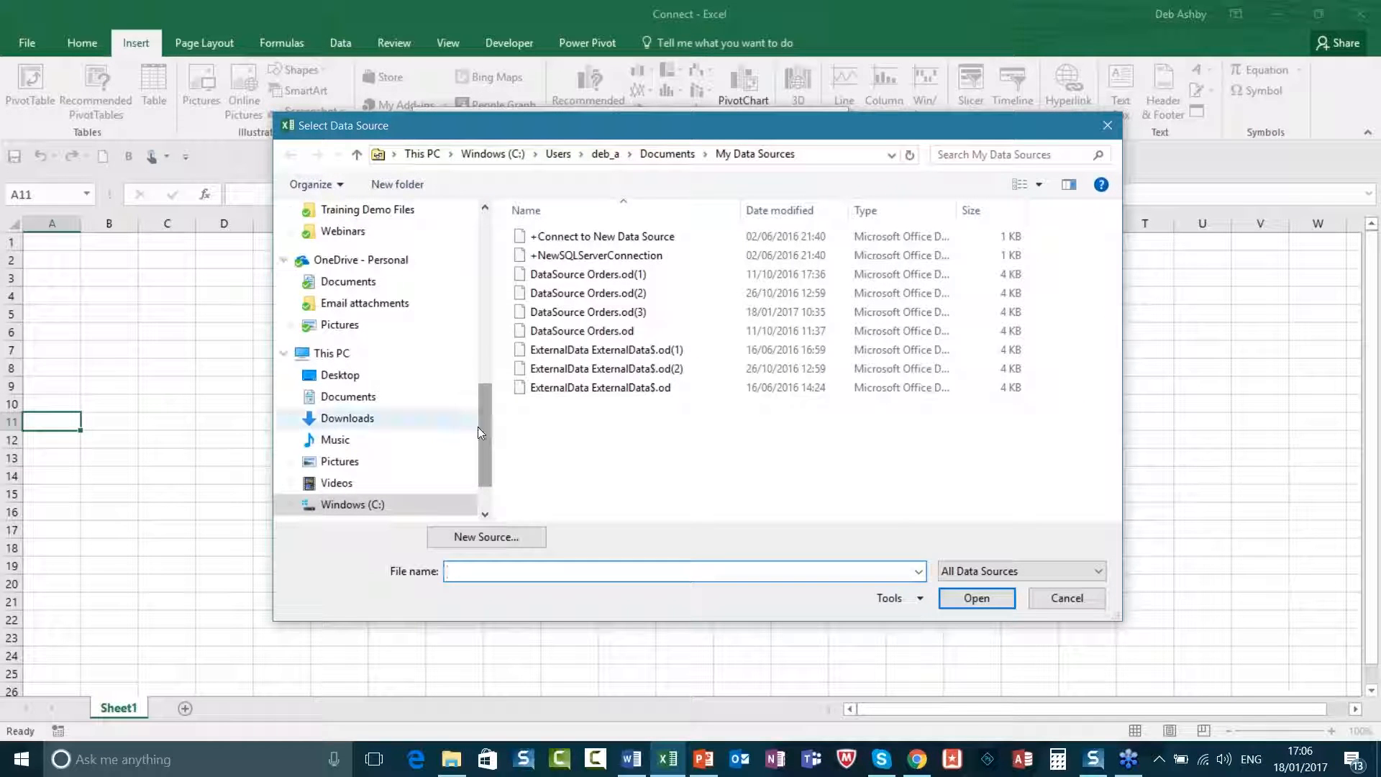
{"action": "left_click_drag", "start_coordinate": [490, 426], "coordinate": [522, 399]}
{"action": "left_click", "coordinate": [291, 427]}
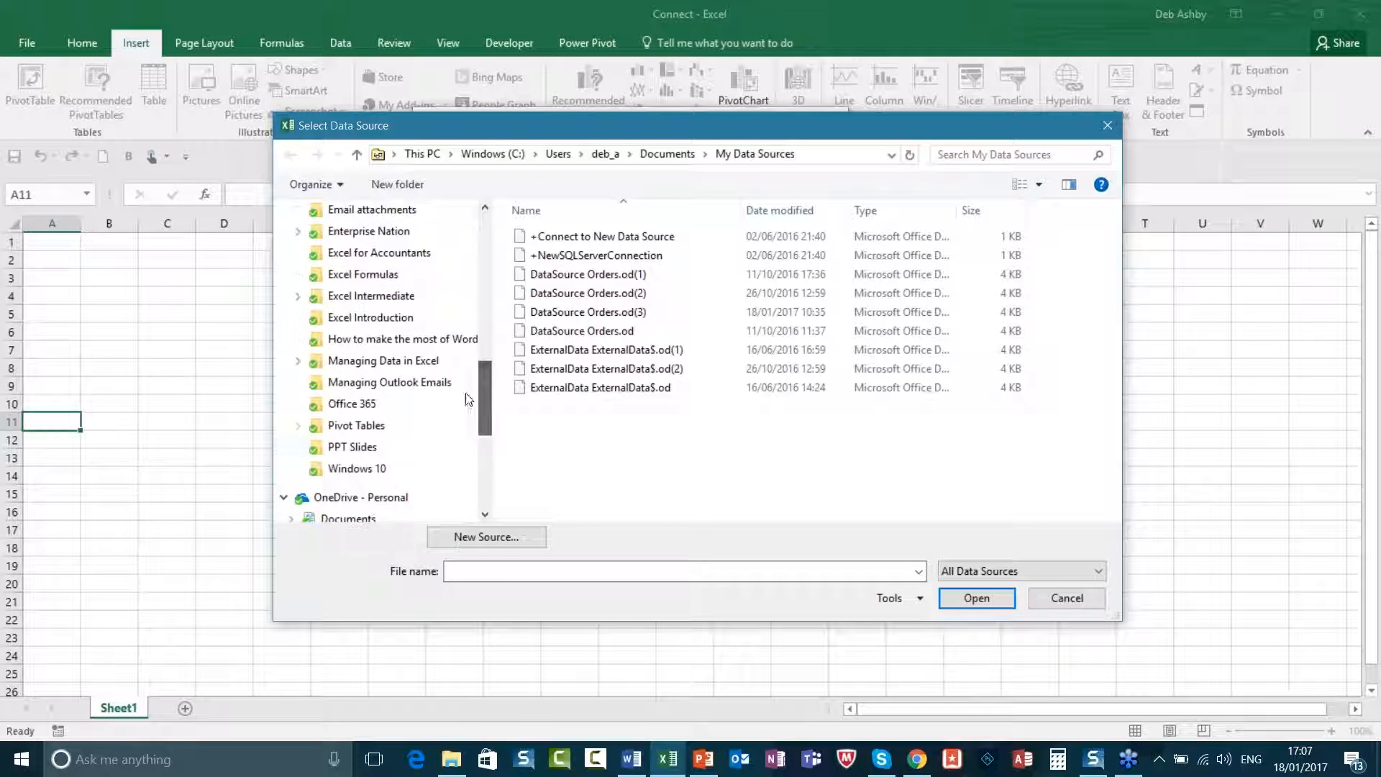
{"action": "left_click", "coordinate": [297, 427]}
{"action": "left_click", "coordinate": [360, 469]}
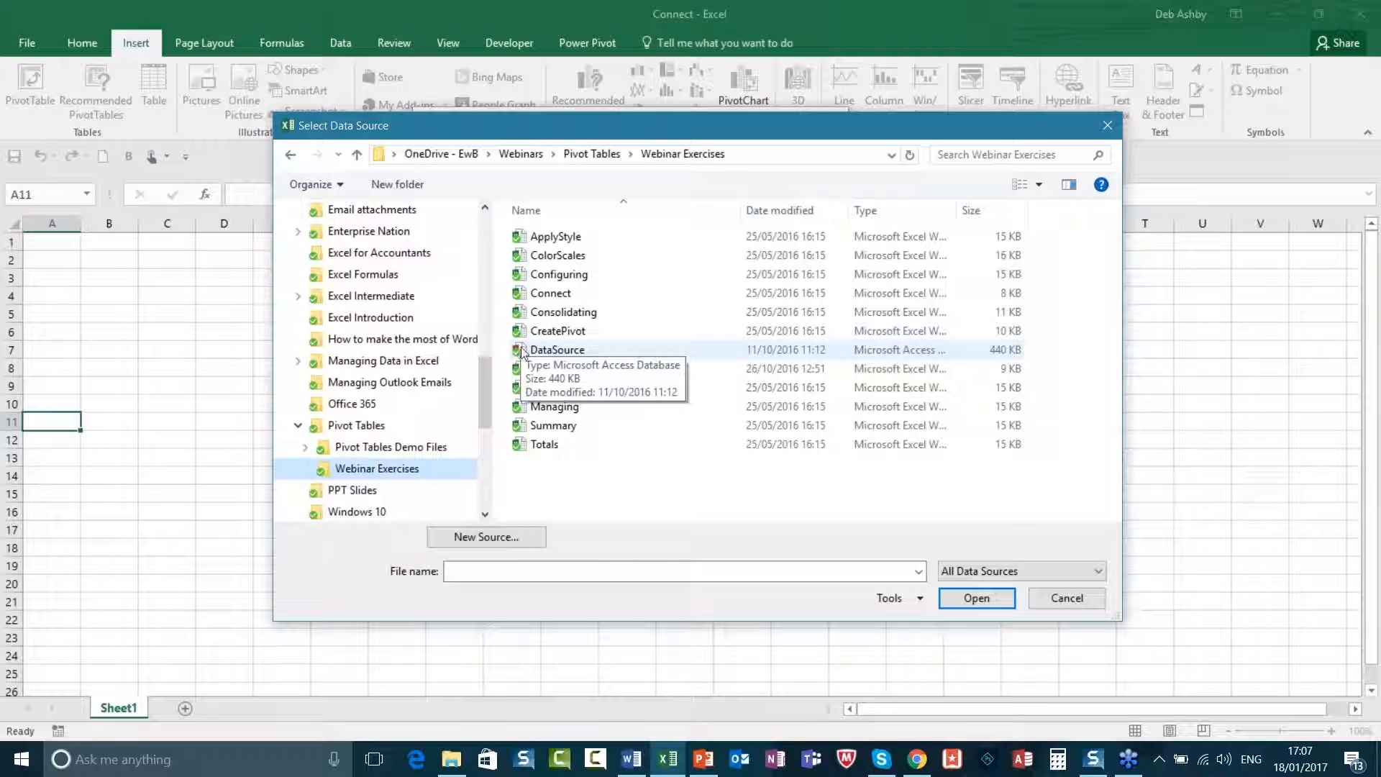
- Choose the DataSource Access database as the connection and create the PivotTable at cell A11 of Sheet1
{"action": "left_click", "coordinate": [616, 352]}
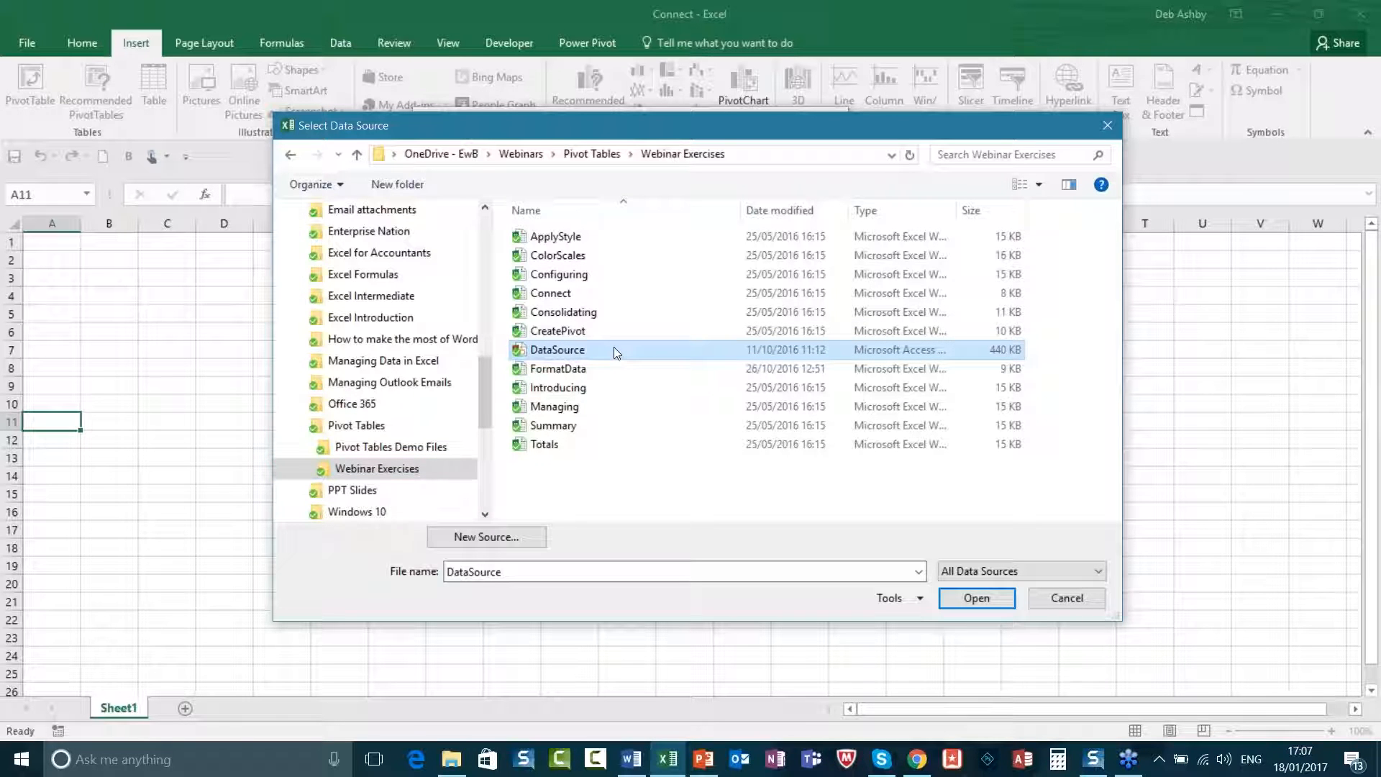
{"action": "left_click", "coordinate": [611, 351]}
{"action": "left_click", "coordinate": [568, 425]}
{"action": "left_click", "coordinate": [598, 352]}
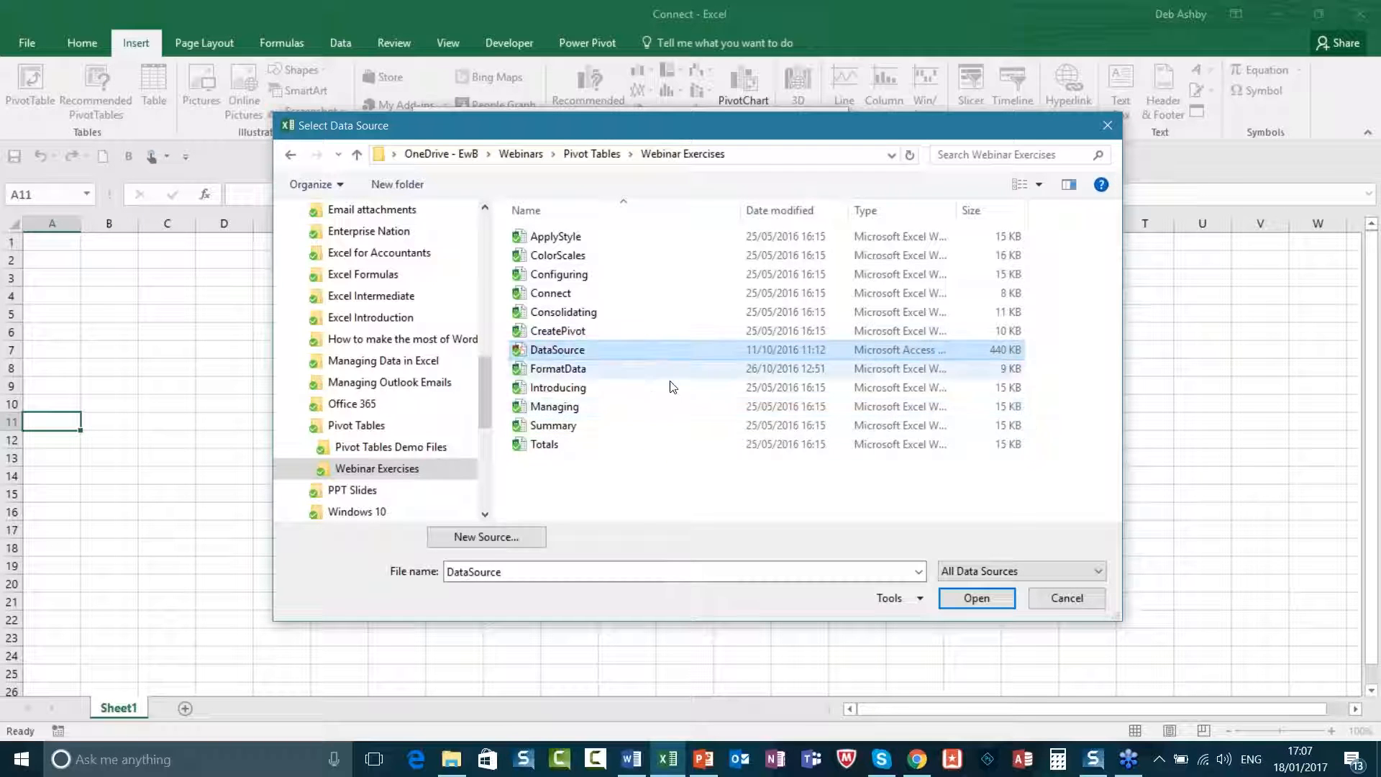
{"action": "left_click", "coordinate": [975, 599]}
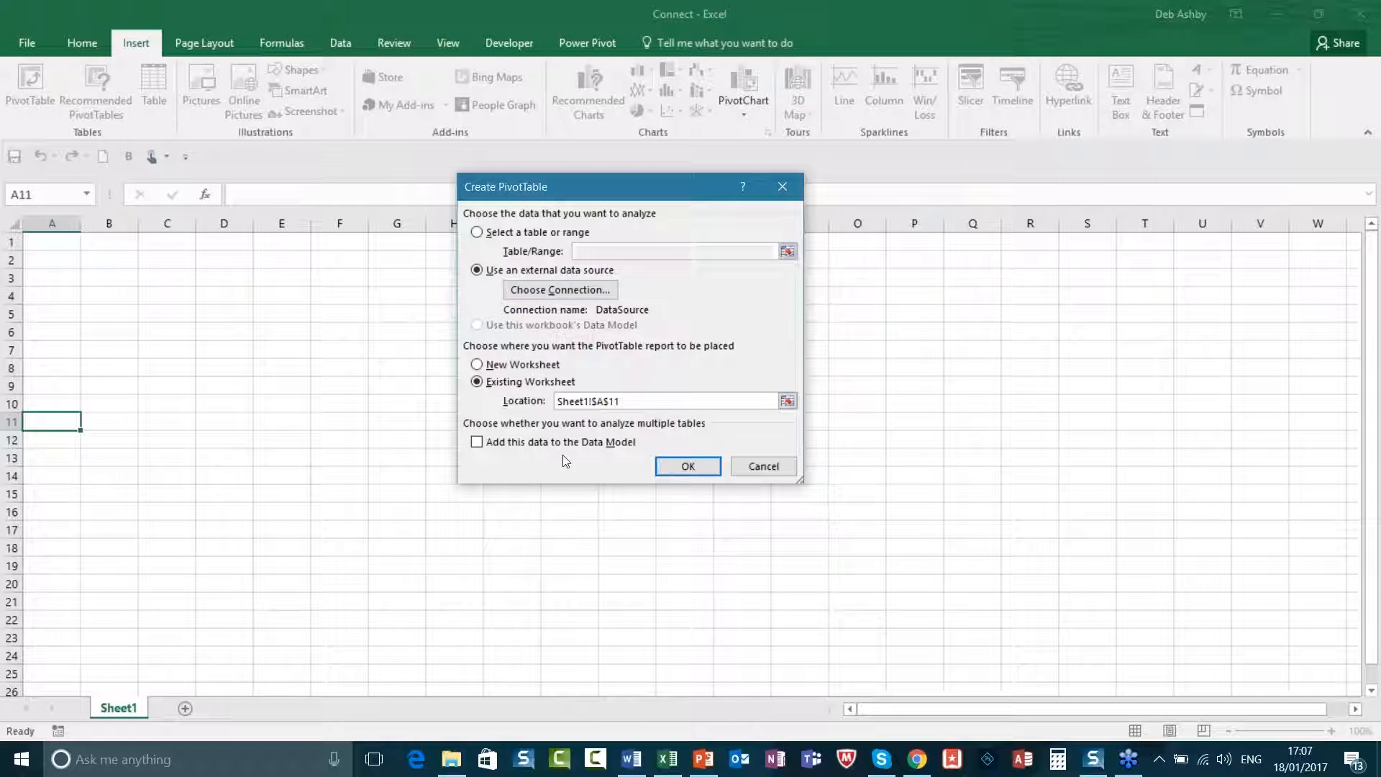
{"action": "left_click", "coordinate": [691, 469]}
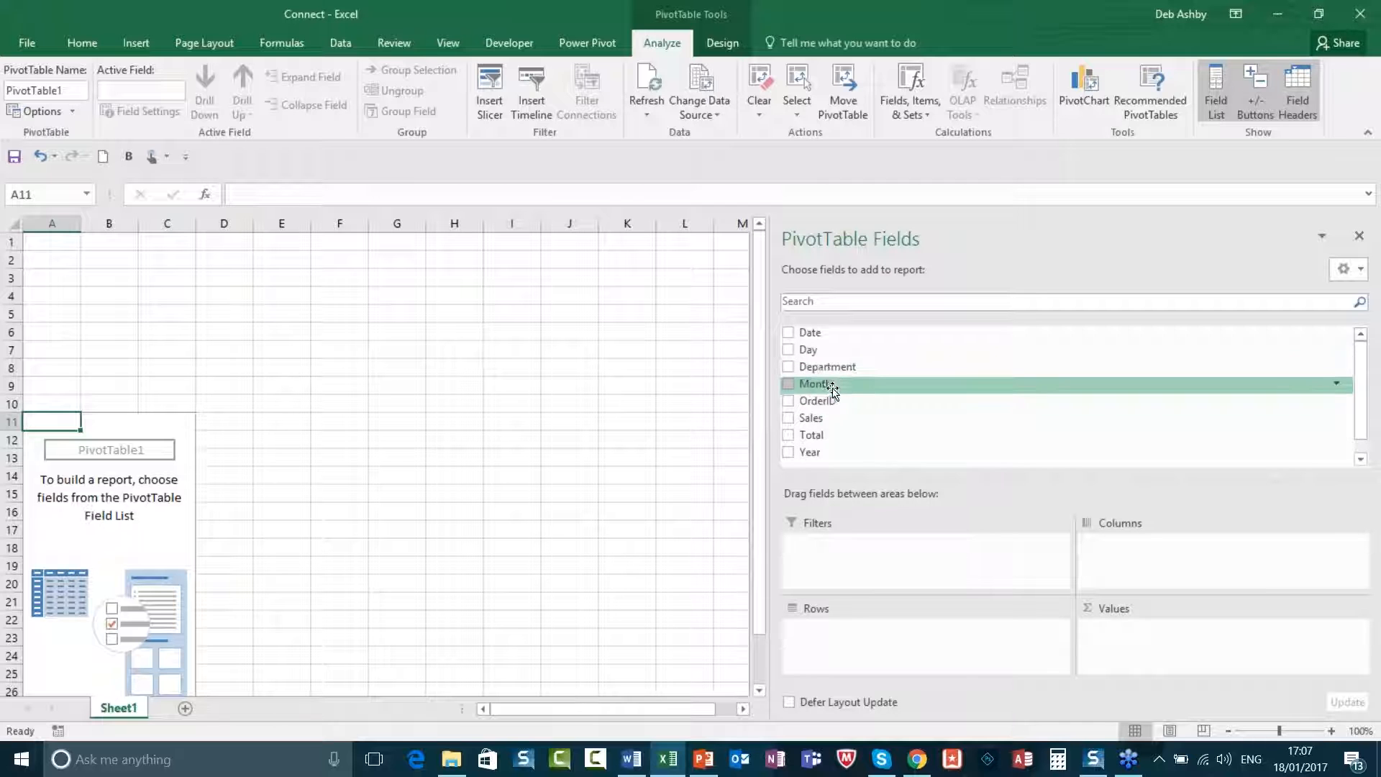
- Build the PivotTable with Department in the columns, Sales as the summed values and Month in the rows
{"action": "left_click_drag", "start_coordinate": [821, 370], "coordinate": [1142, 556]}
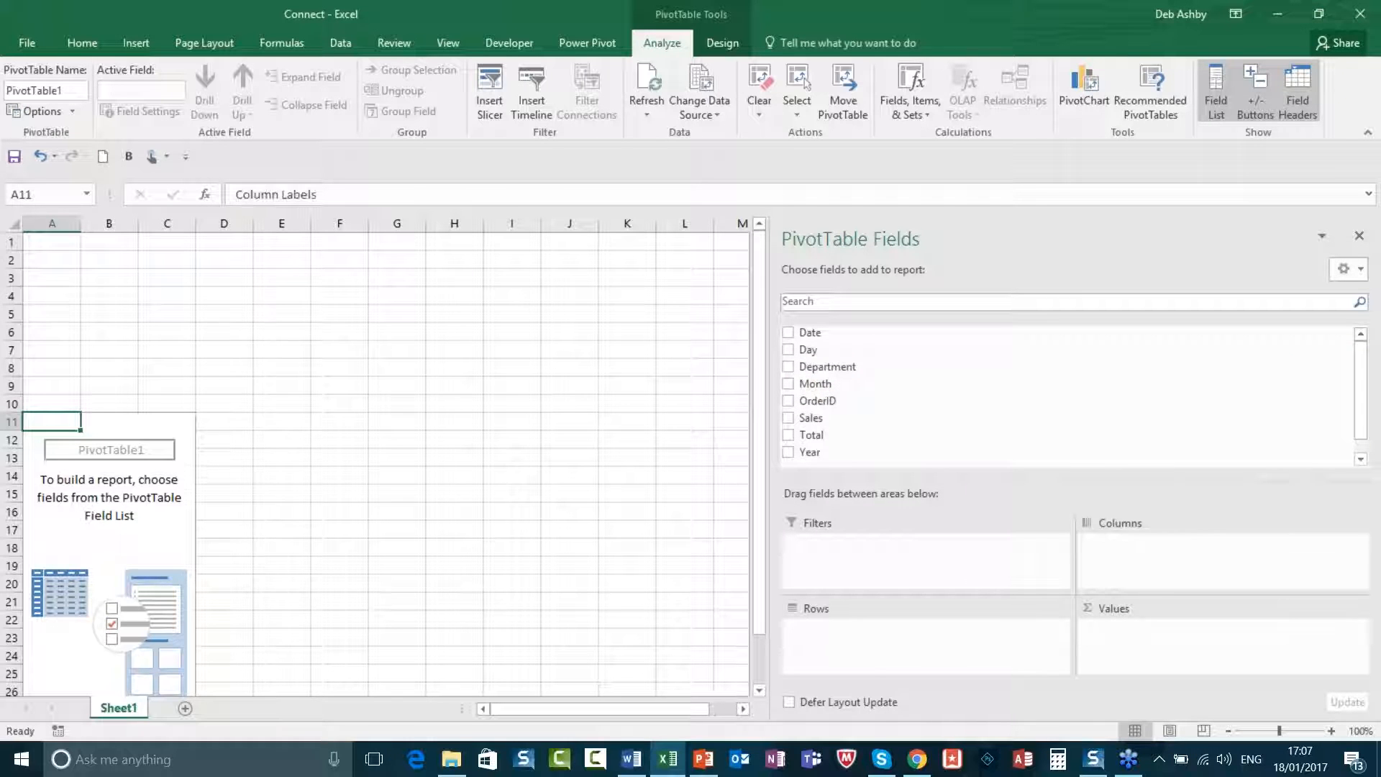
{"action": "left_click", "coordinate": [811, 418]}
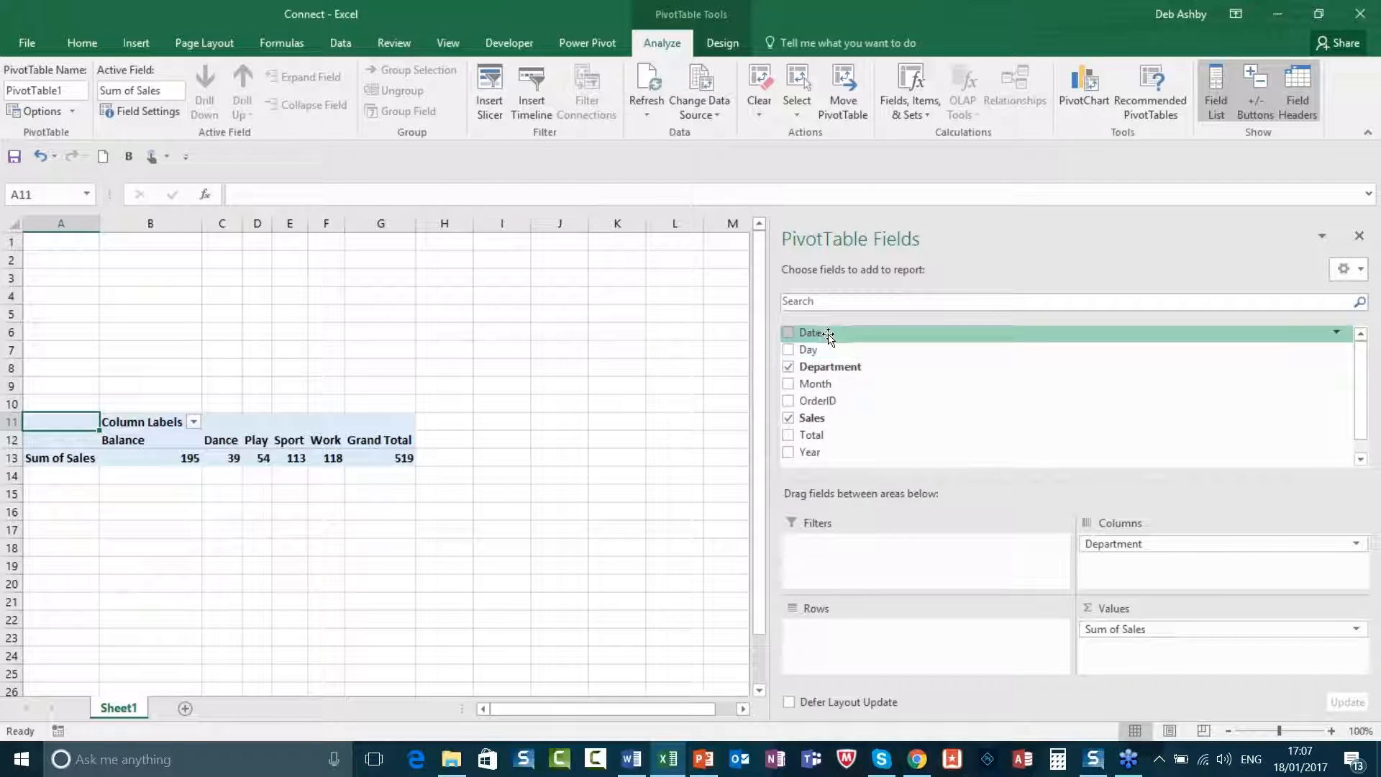
{"action": "left_click_drag", "start_coordinate": [824, 386], "coordinate": [896, 633]}
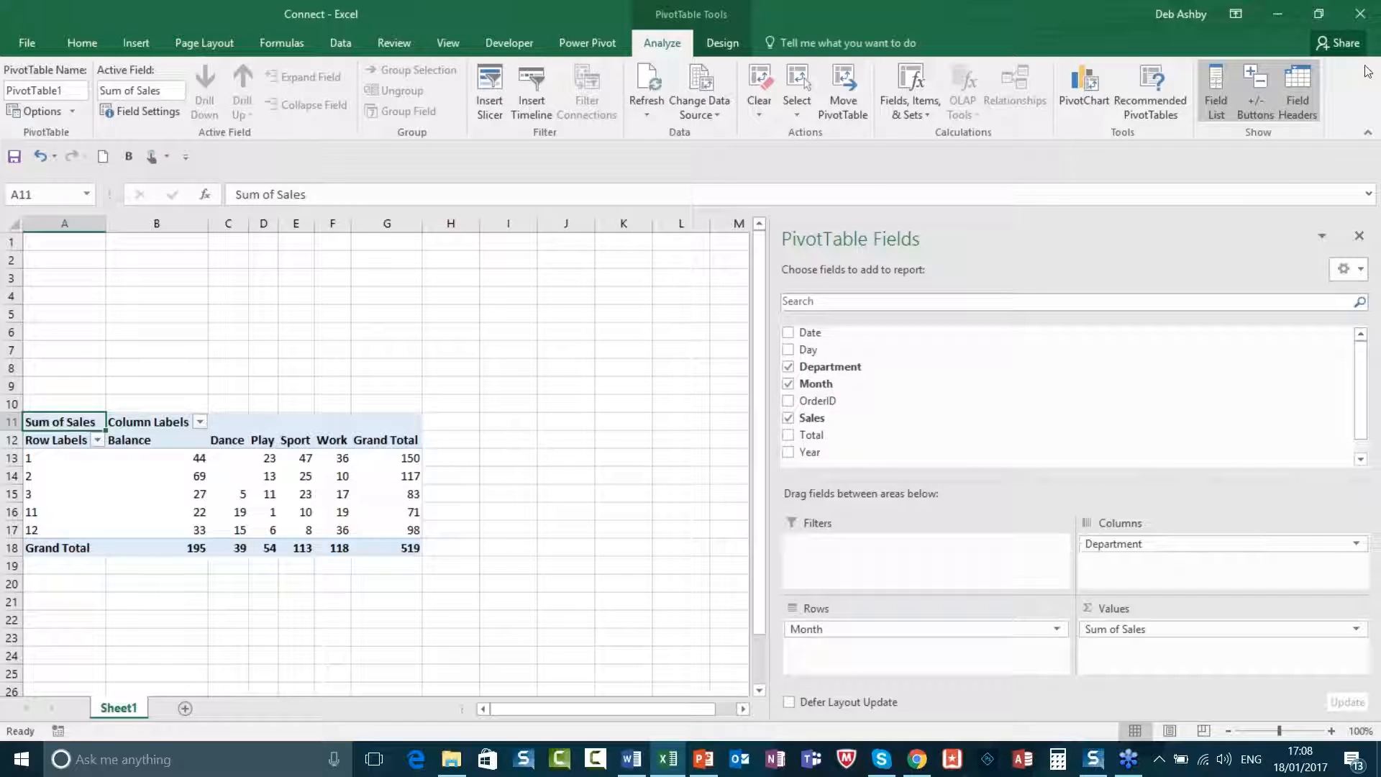
- Close the Connect workbook without saving and open the Consolidating workbook from the Chapter01 folder
{"action": "left_click", "coordinate": [1360, 13]}
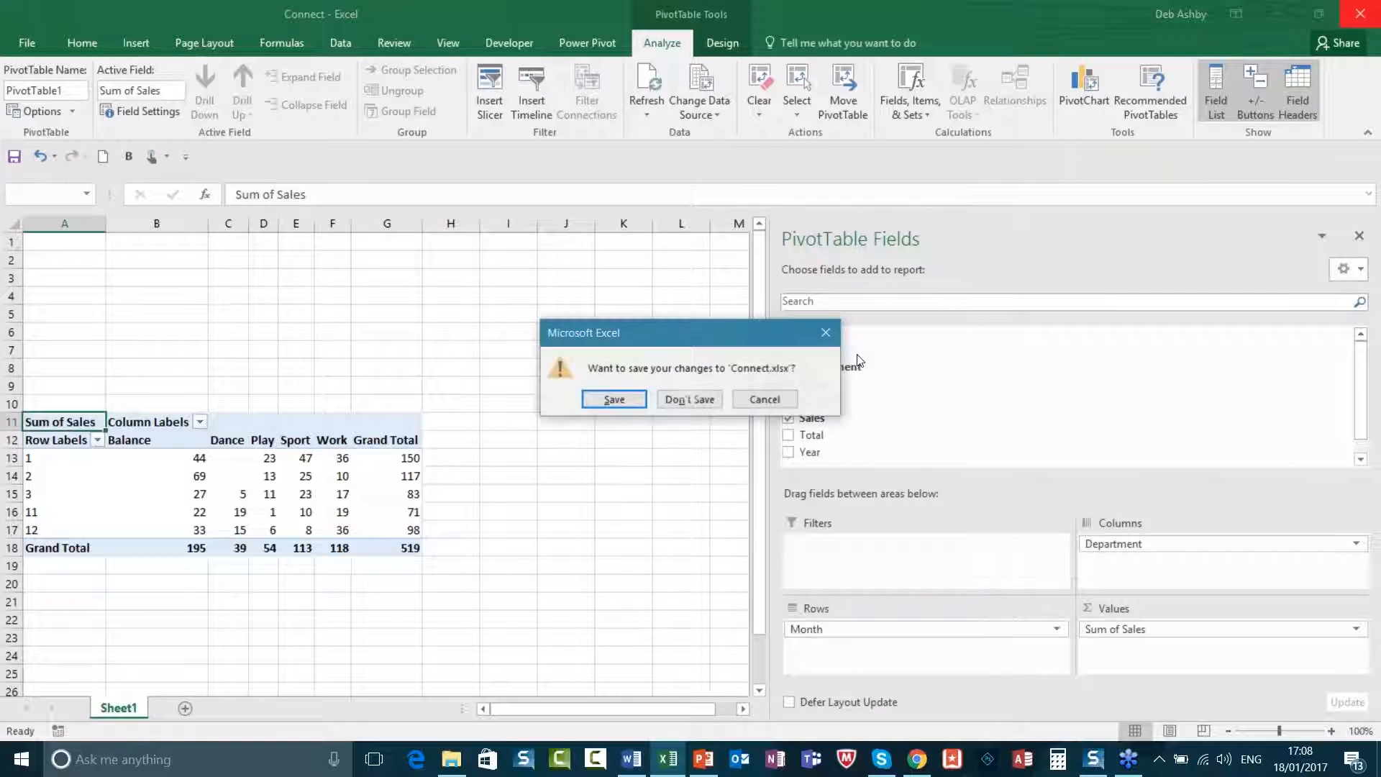
{"action": "left_click", "coordinate": [689, 400]}
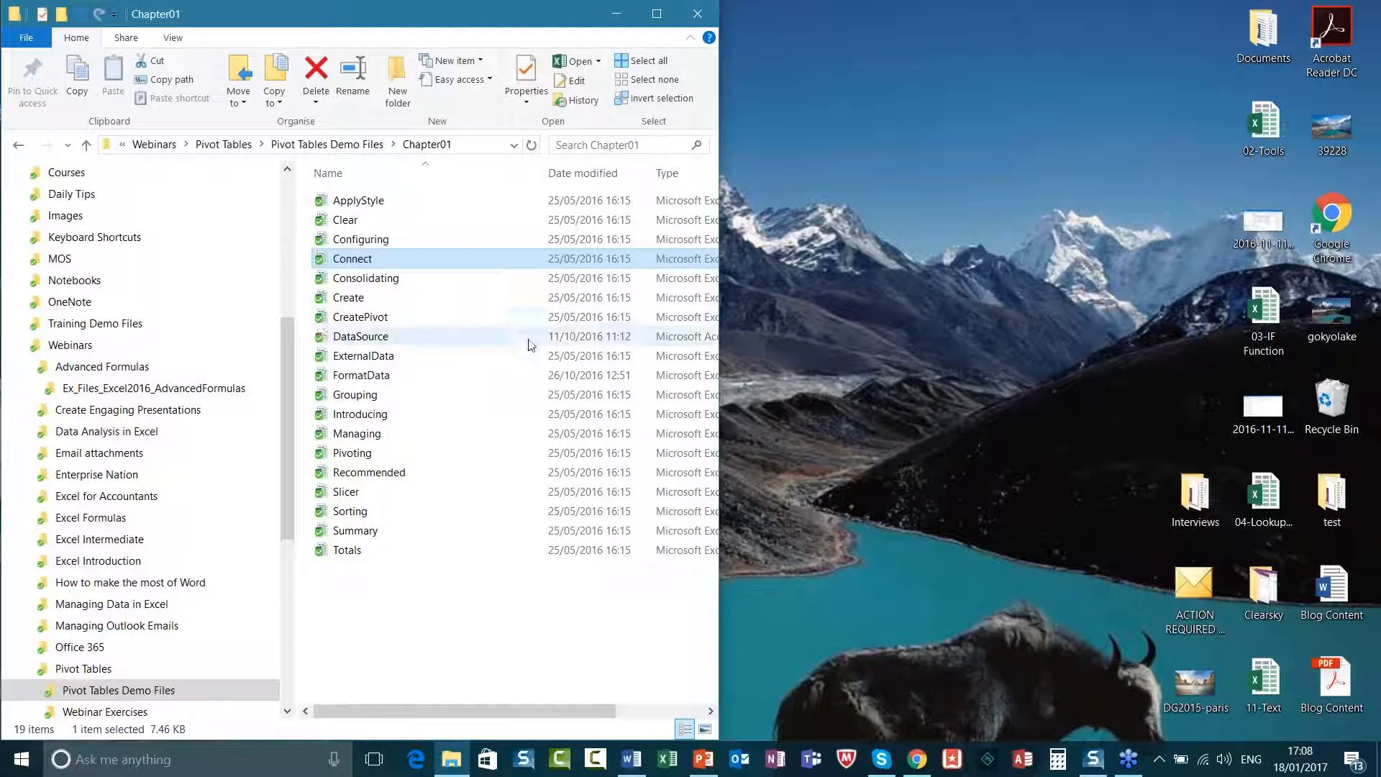
{"action": "double_click", "coordinate": [400, 278]}
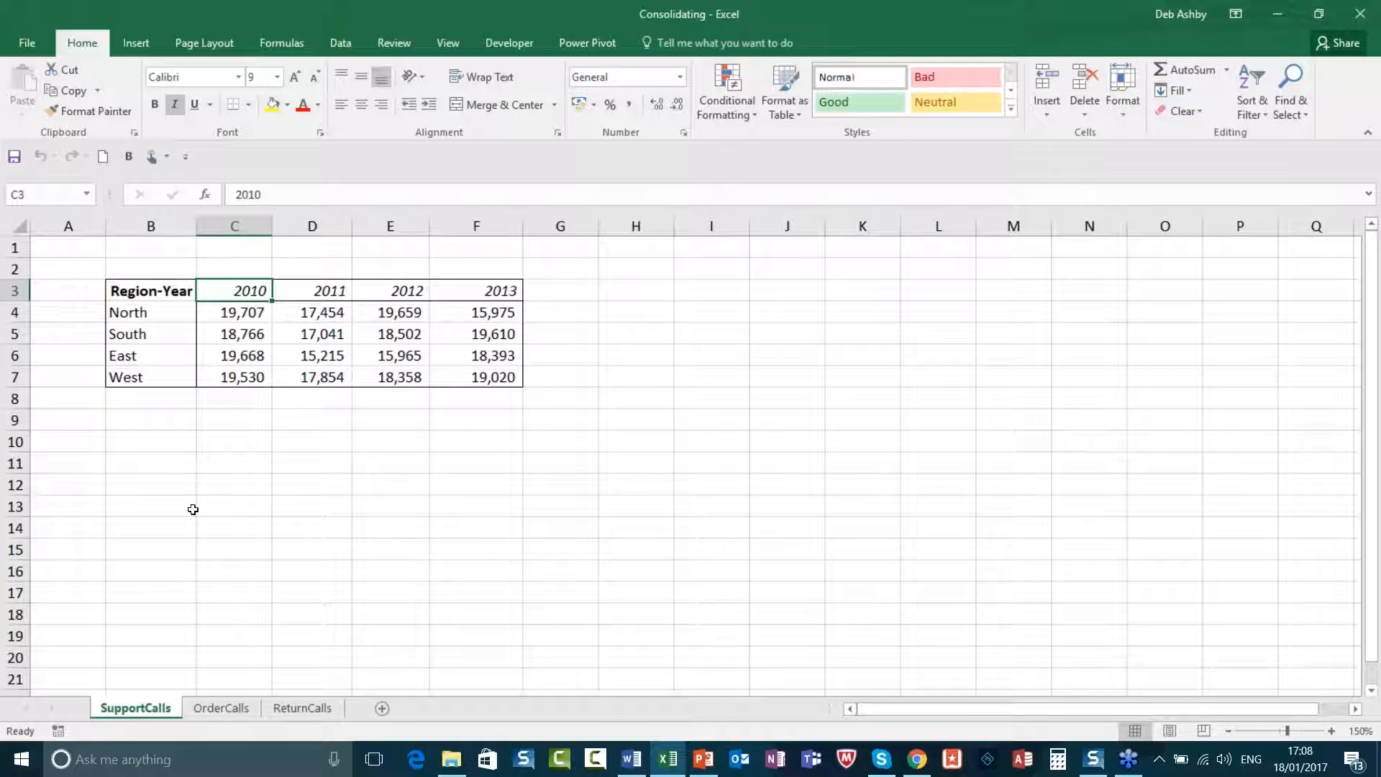
- Examine the region-by-year tables on the SupportCalls, OrderCalls and ReturnCalls sheets, including their year headings and figures
{"action": "left_click", "coordinate": [230, 345]}
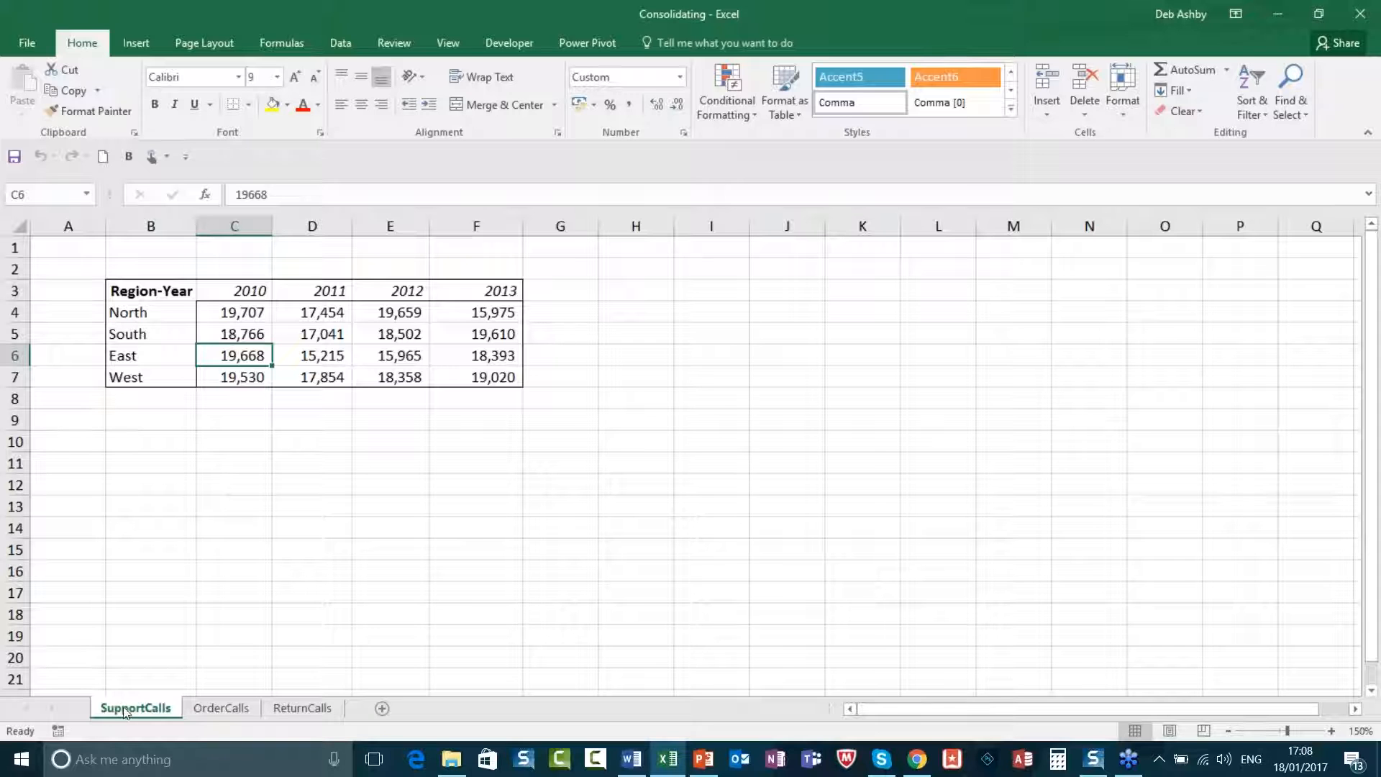
{"action": "left_click", "coordinate": [216, 711]}
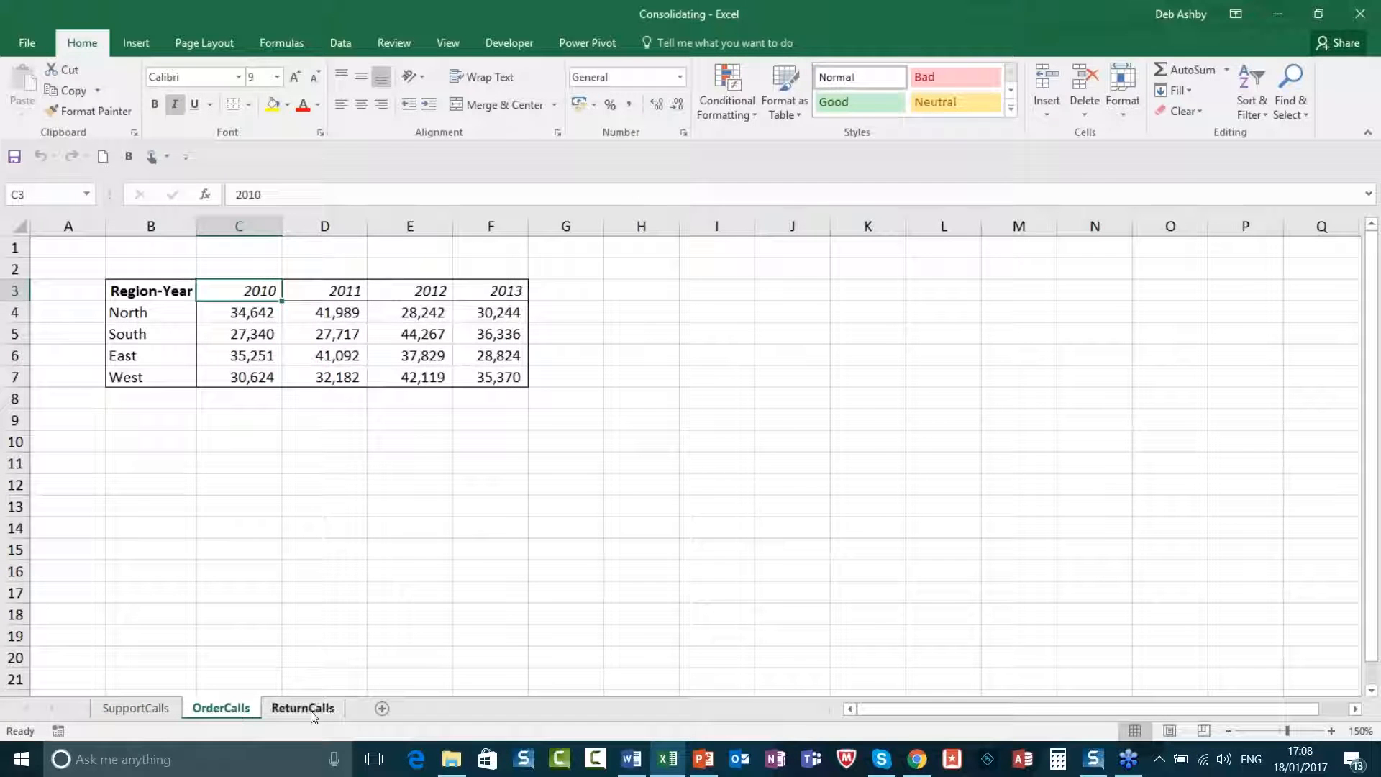
{"action": "left_click", "coordinate": [331, 712]}
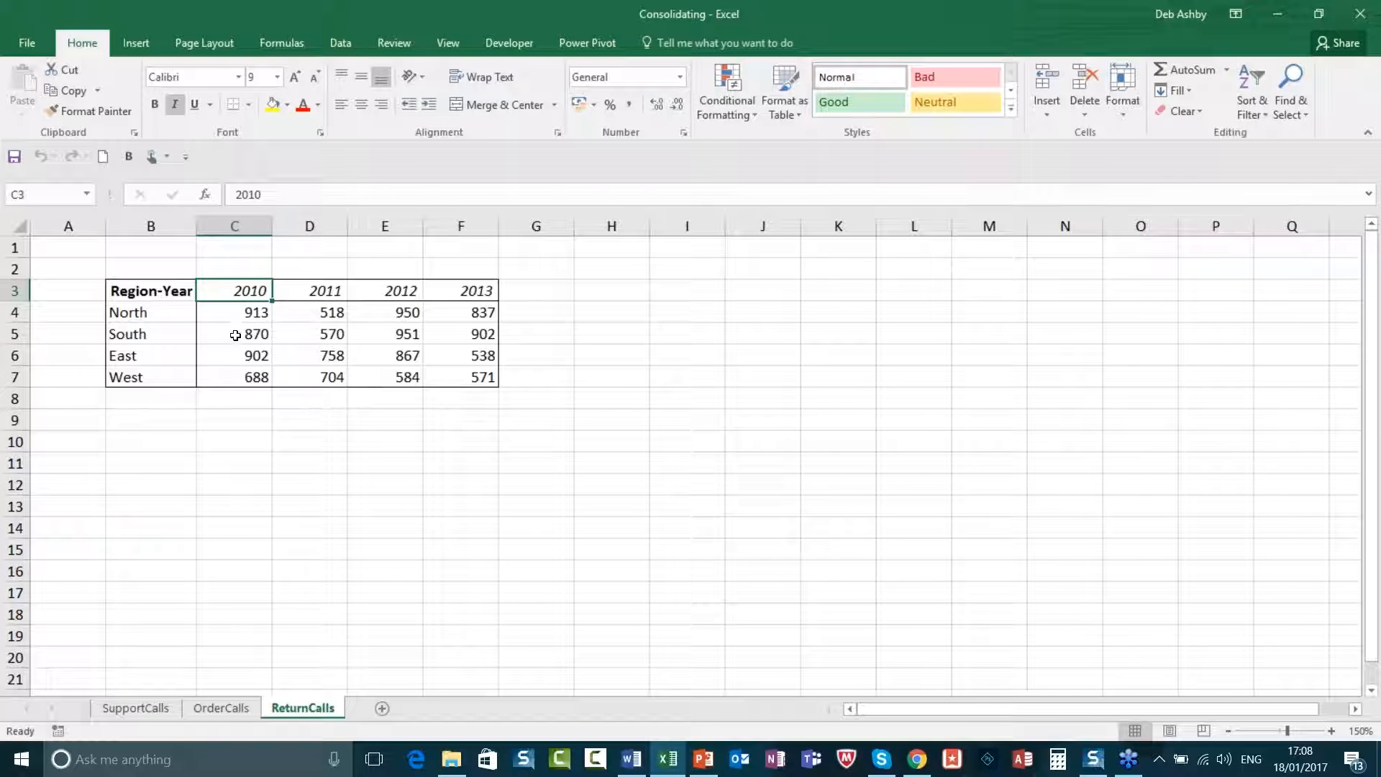
{"action": "left_click", "coordinate": [137, 710]}
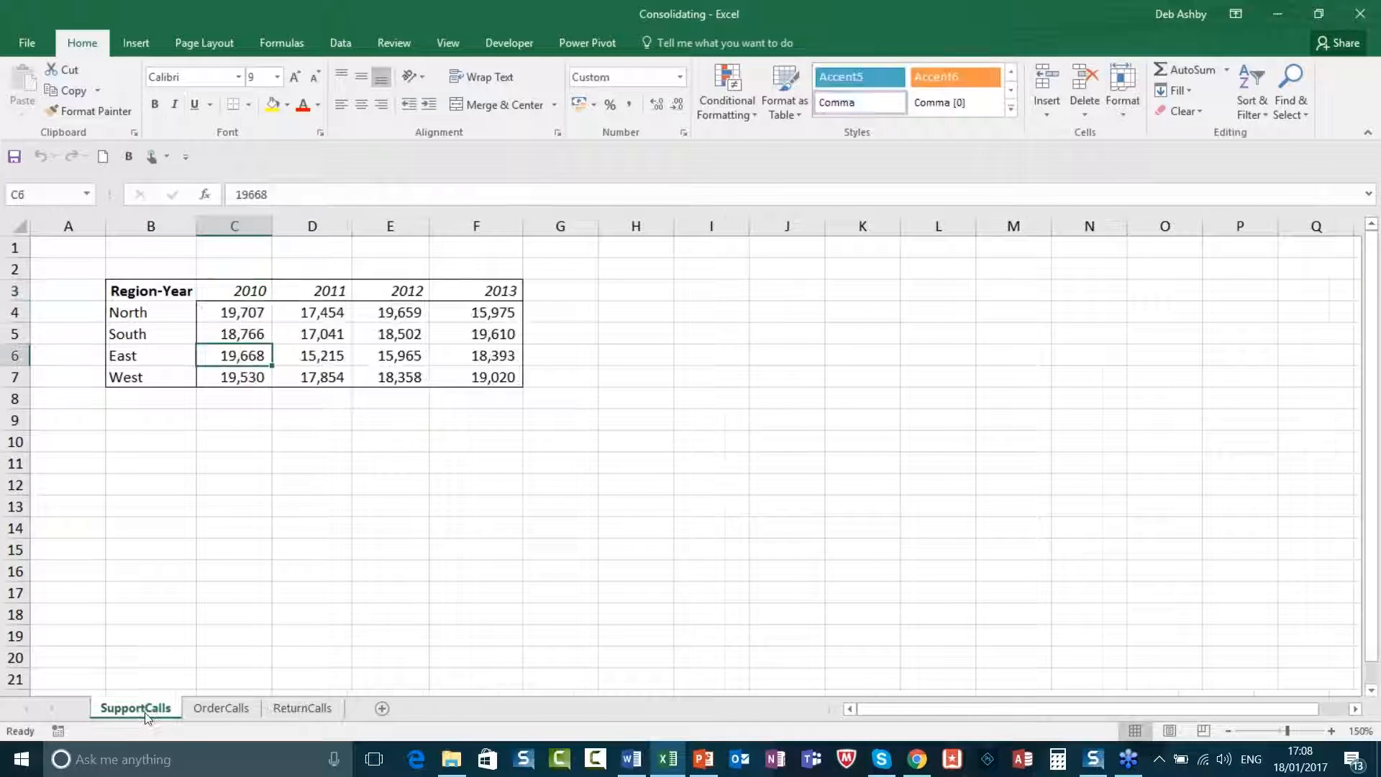
{"action": "left_click", "coordinate": [247, 291]}
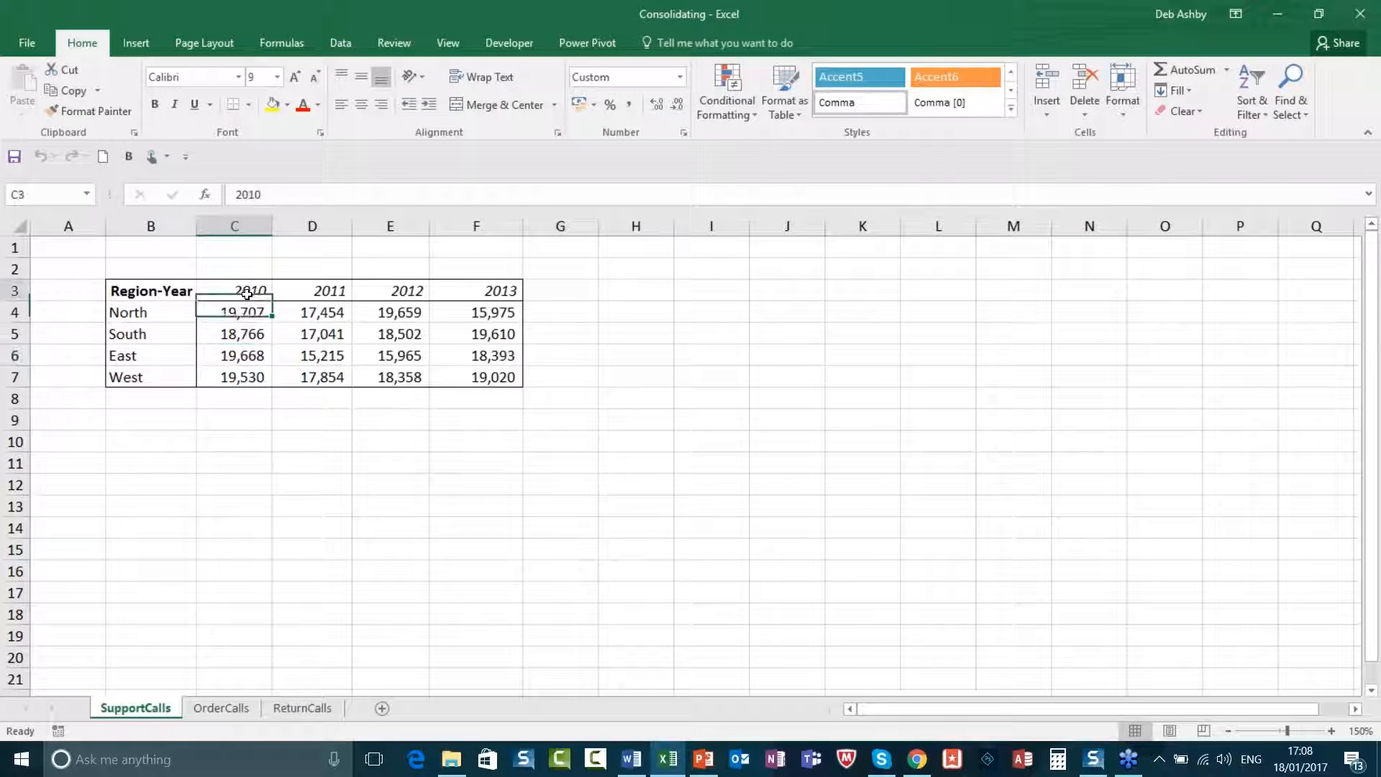
{"action": "left_click", "coordinate": [493, 293]}
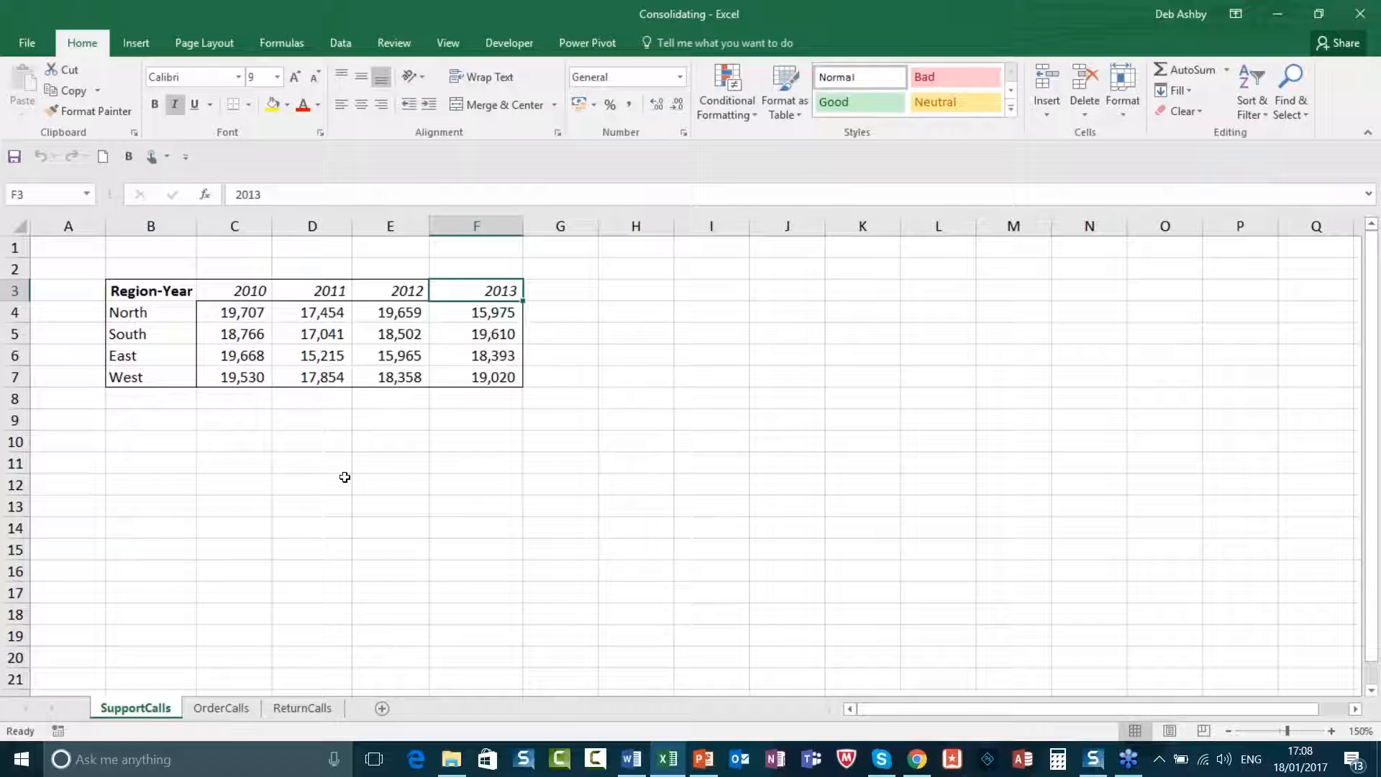
{"action": "left_click", "coordinate": [250, 313]}
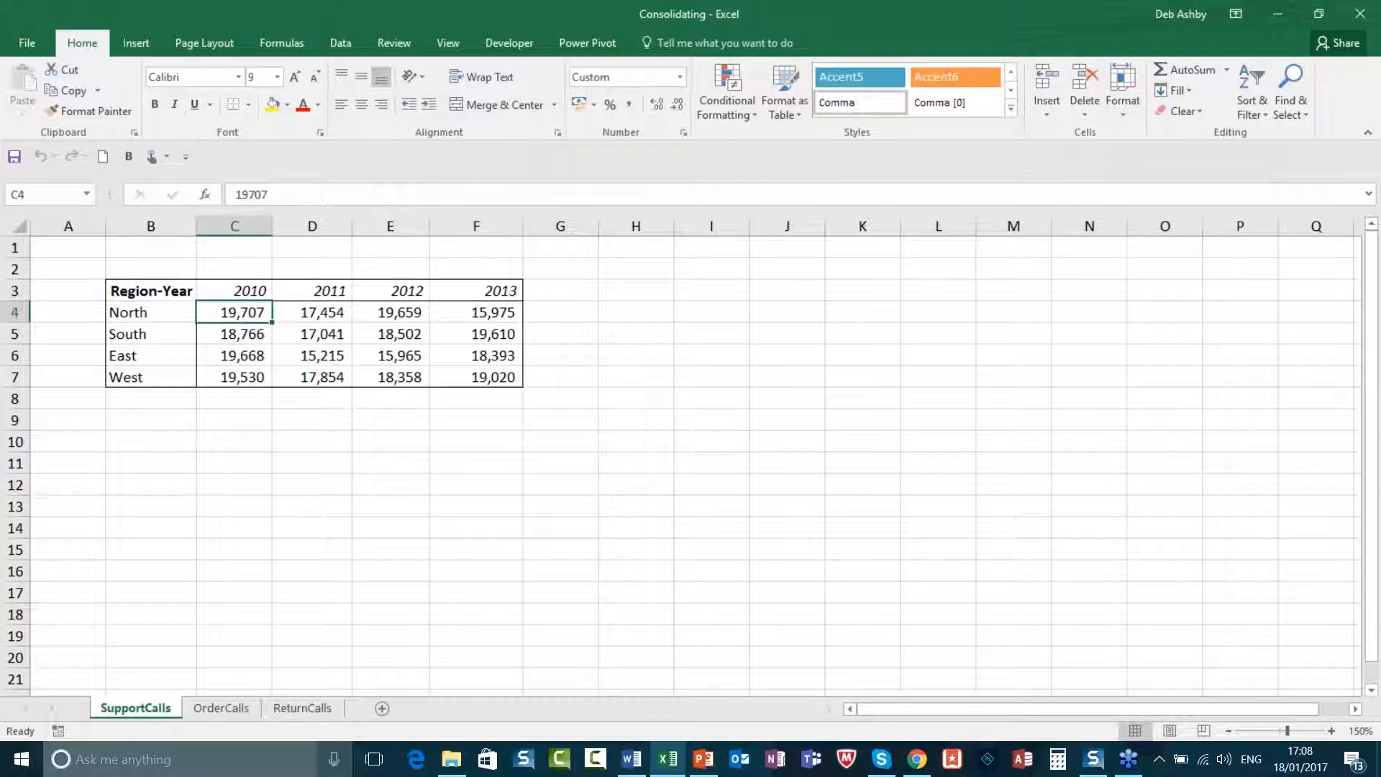
{"action": "left_click", "coordinate": [223, 712]}
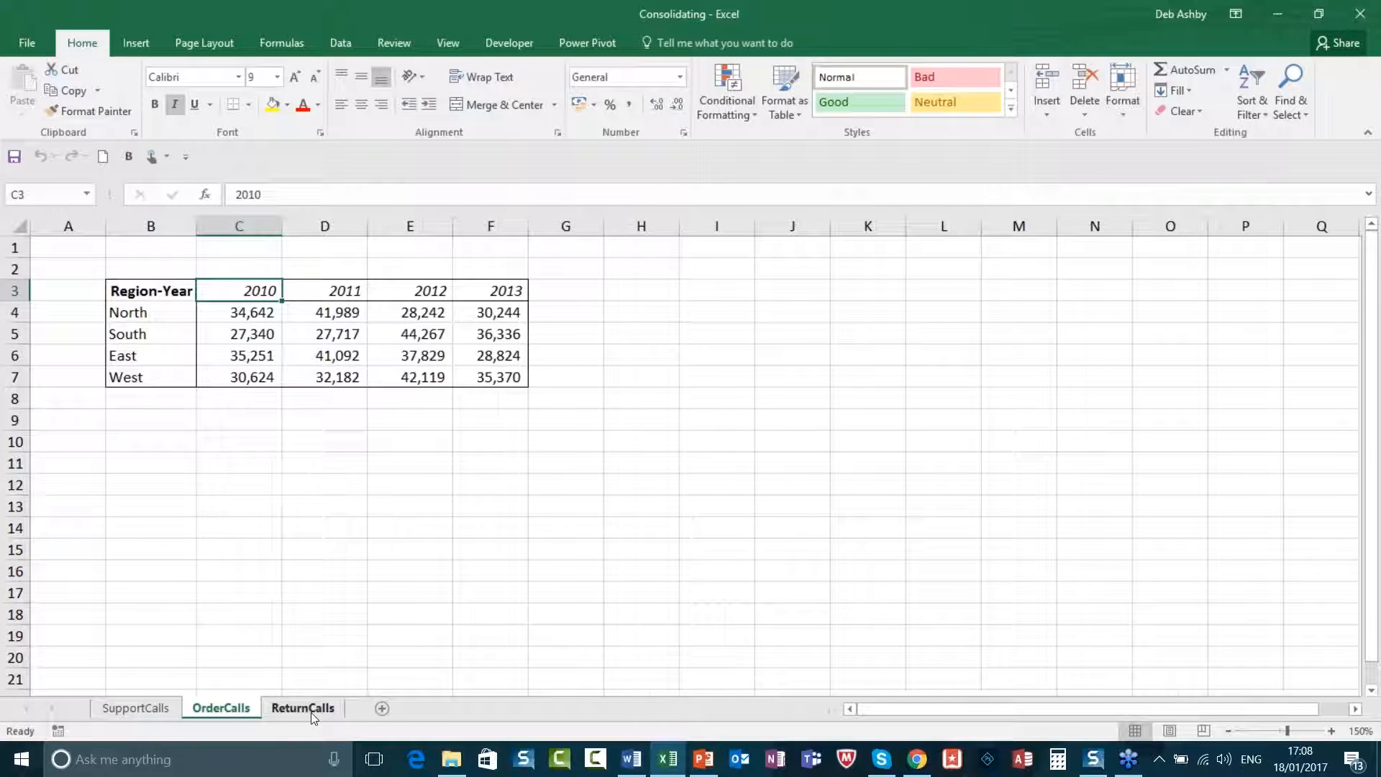
{"action": "left_click", "coordinate": [288, 713]}
{"action": "left_click", "coordinate": [142, 711]}
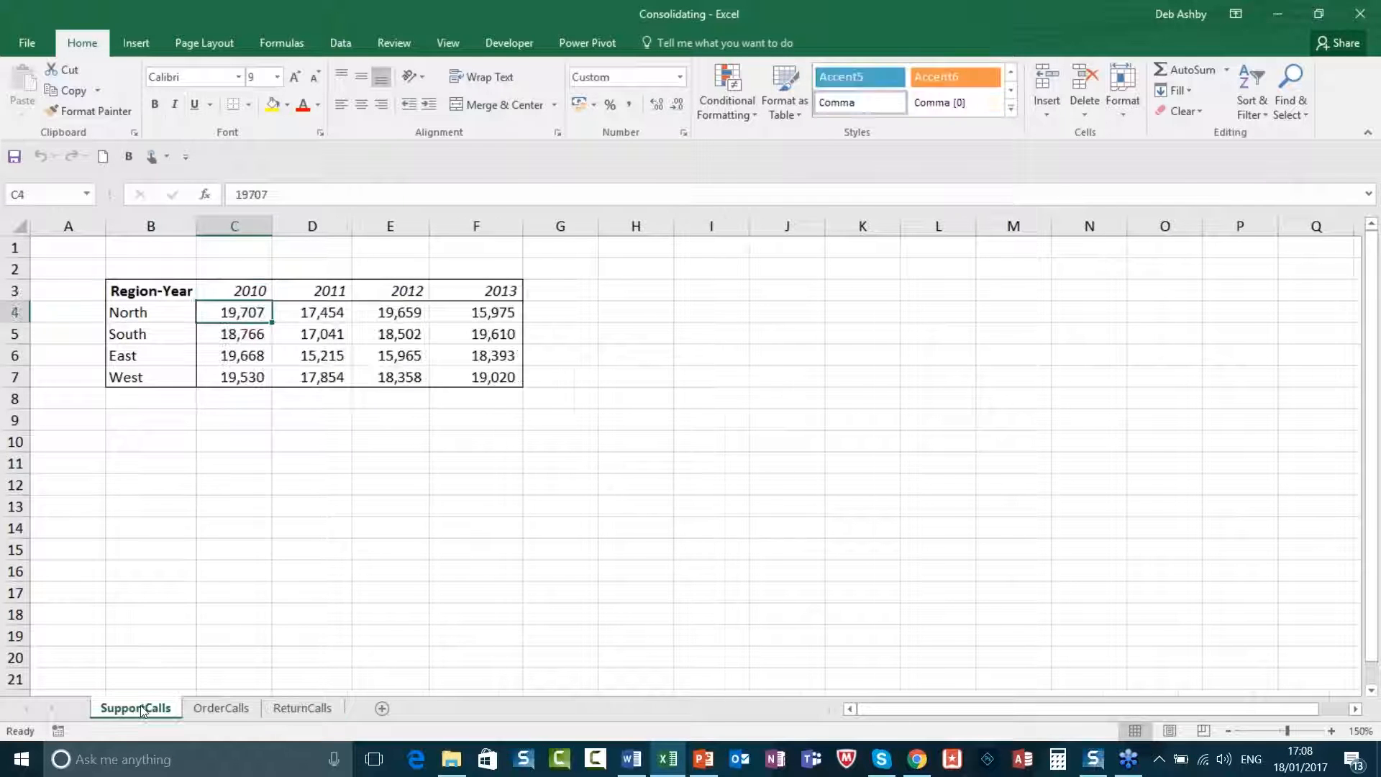
- Compare the layout and cell position of the tables across the three call sheets, checking the empty cells around the OrderCalls table
{"action": "left_click", "coordinate": [218, 293]}
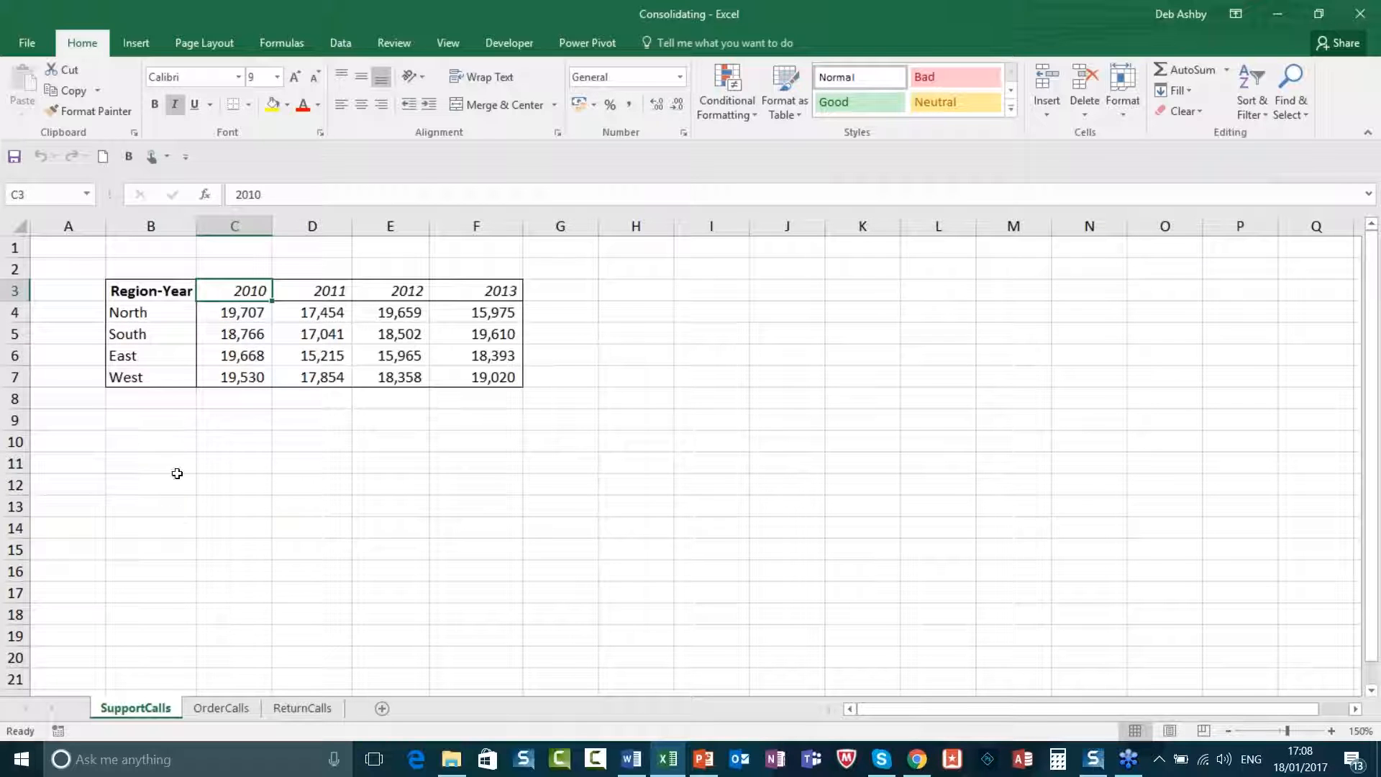
{"action": "left_click", "coordinate": [226, 709]}
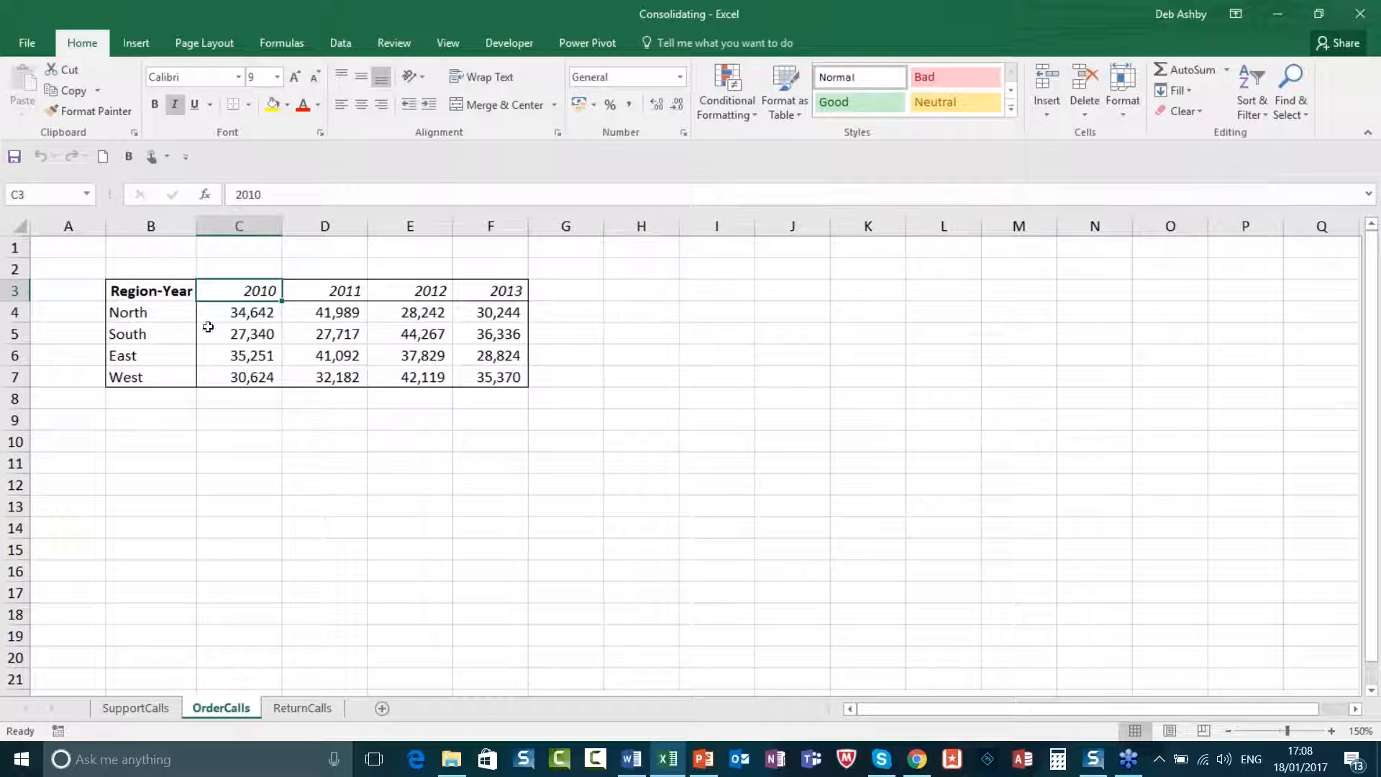
{"action": "left_click", "coordinate": [295, 709]}
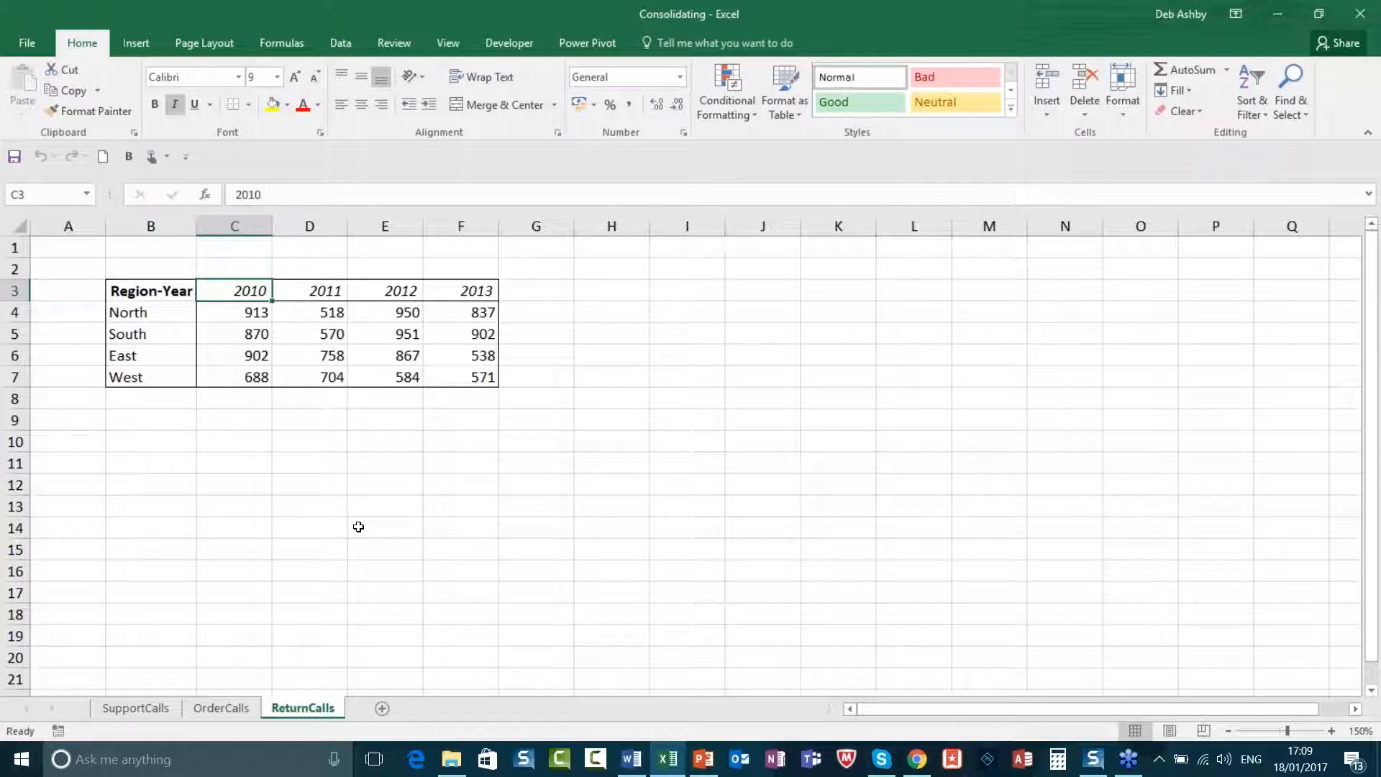
{"action": "left_click", "coordinate": [131, 707]}
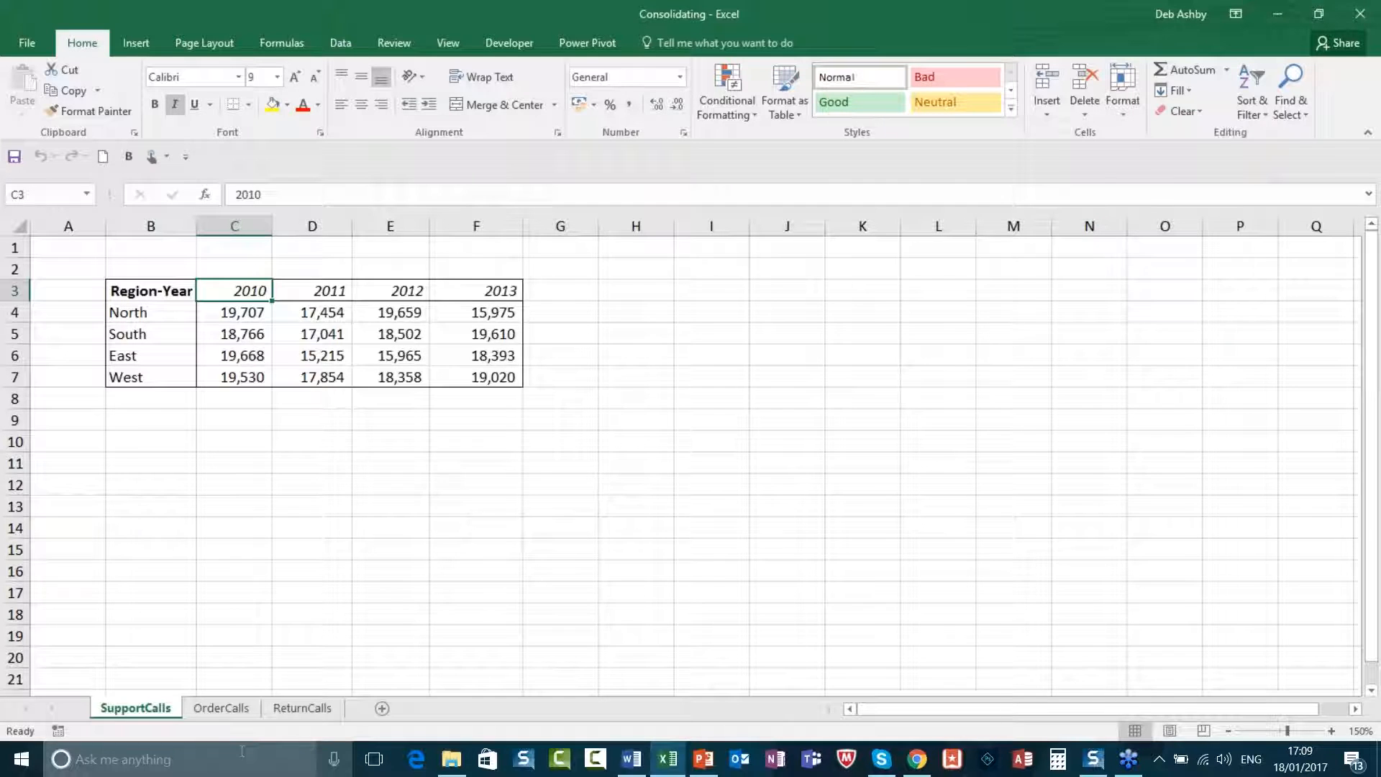
{"action": "left_click", "coordinate": [221, 708]}
{"action": "left_click", "coordinate": [302, 708]}
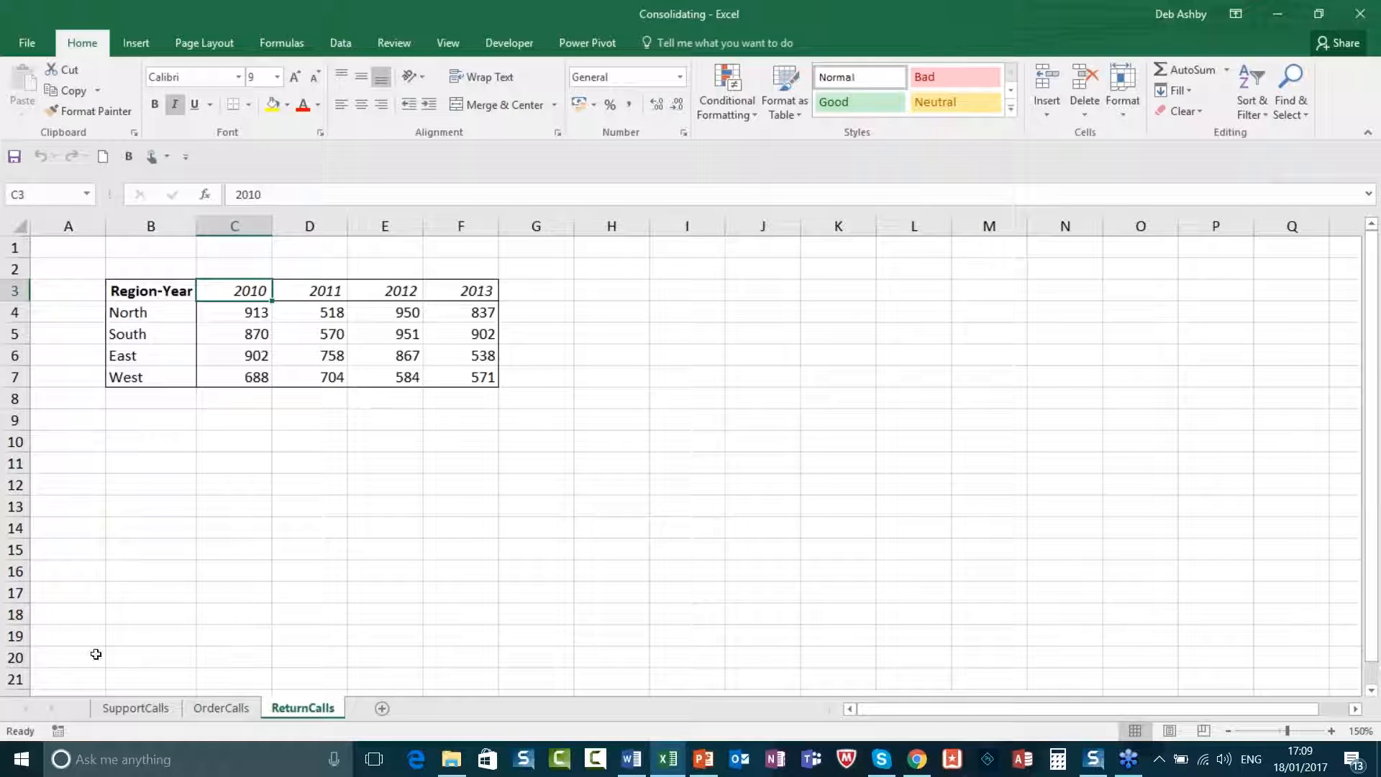
{"action": "left_click", "coordinate": [119, 710]}
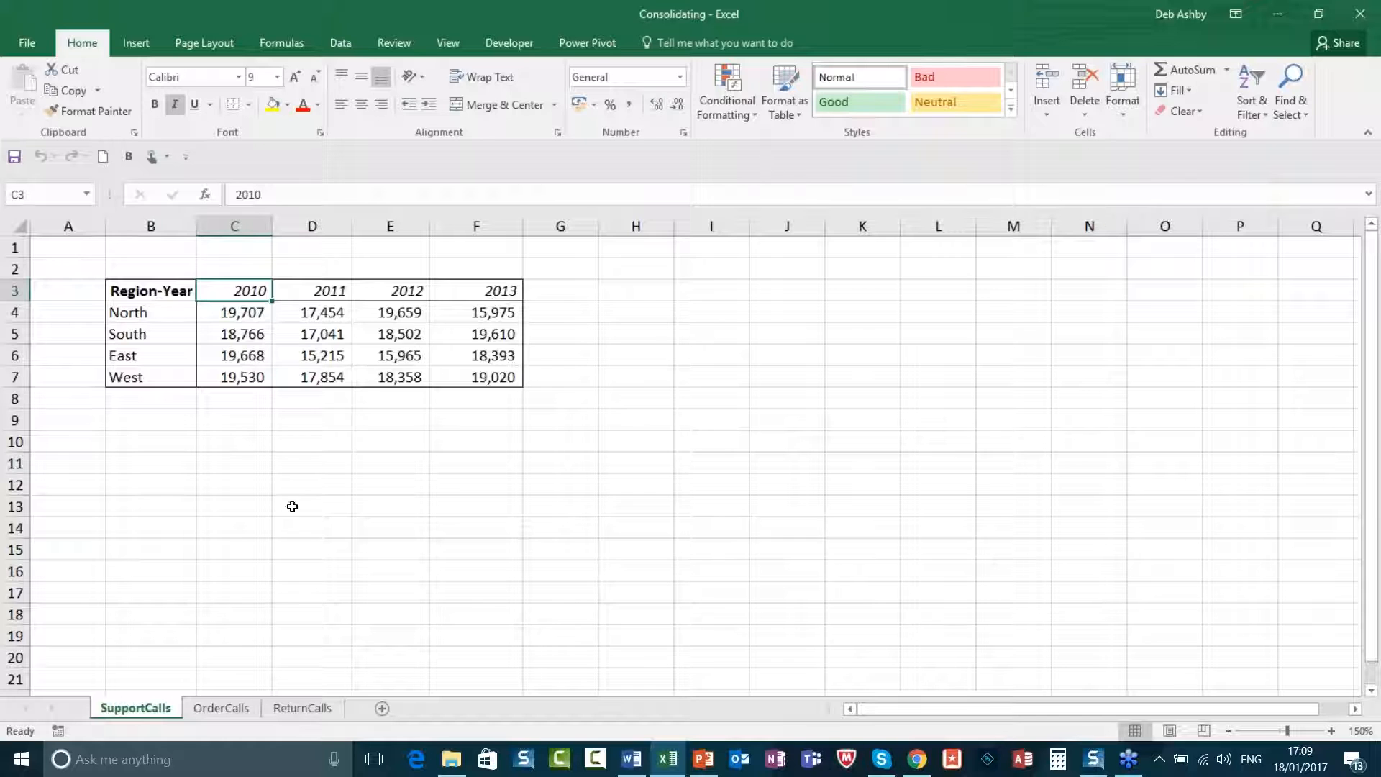
{"action": "left_click", "coordinate": [218, 708]}
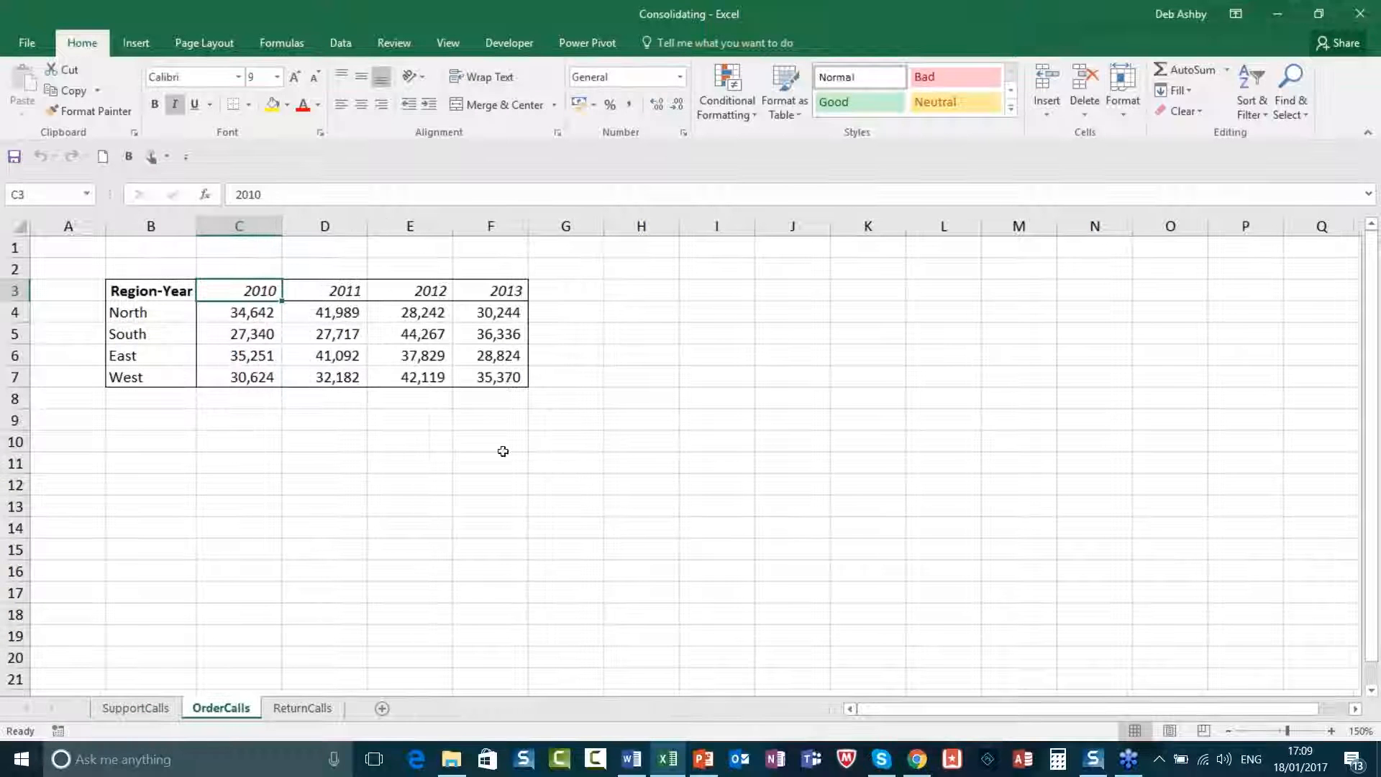
{"action": "left_click", "coordinate": [567, 295]}
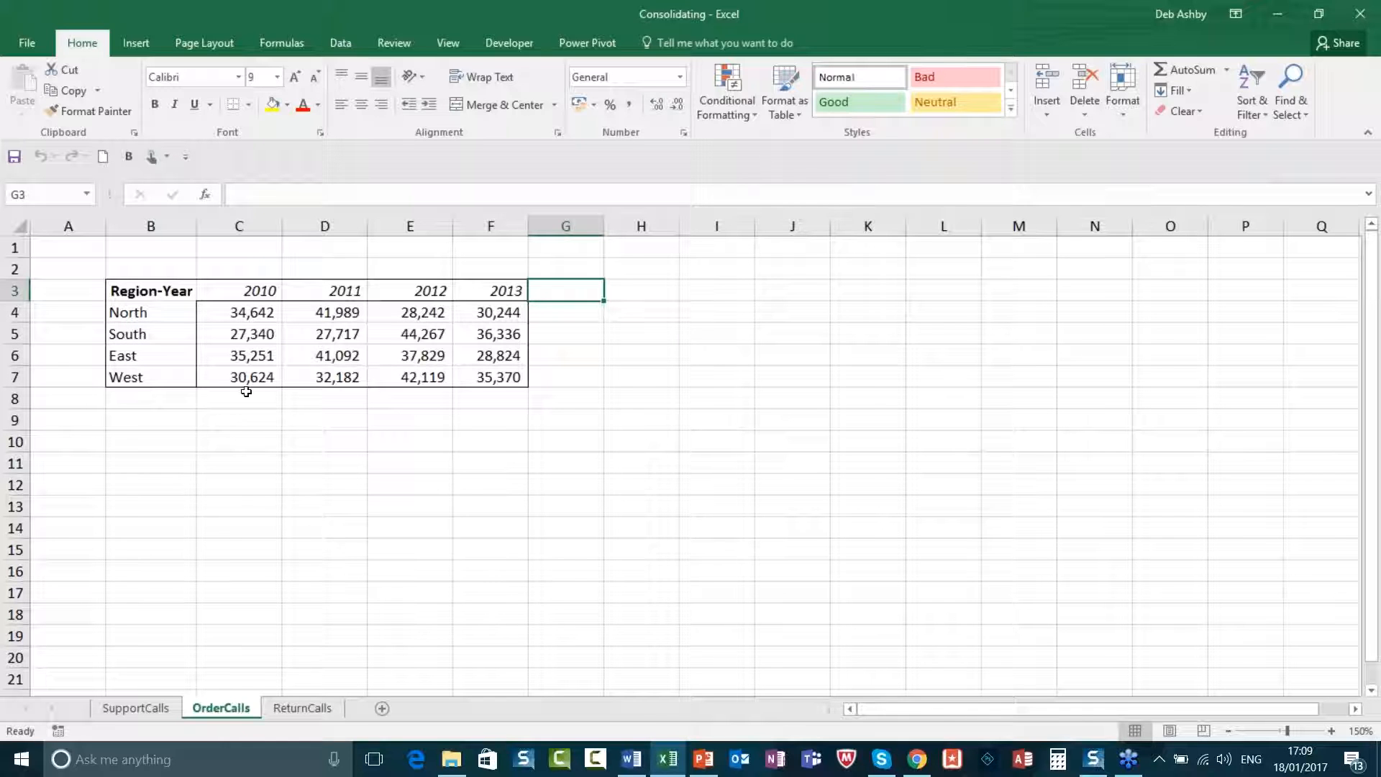
{"action": "left_click", "coordinate": [302, 443]}
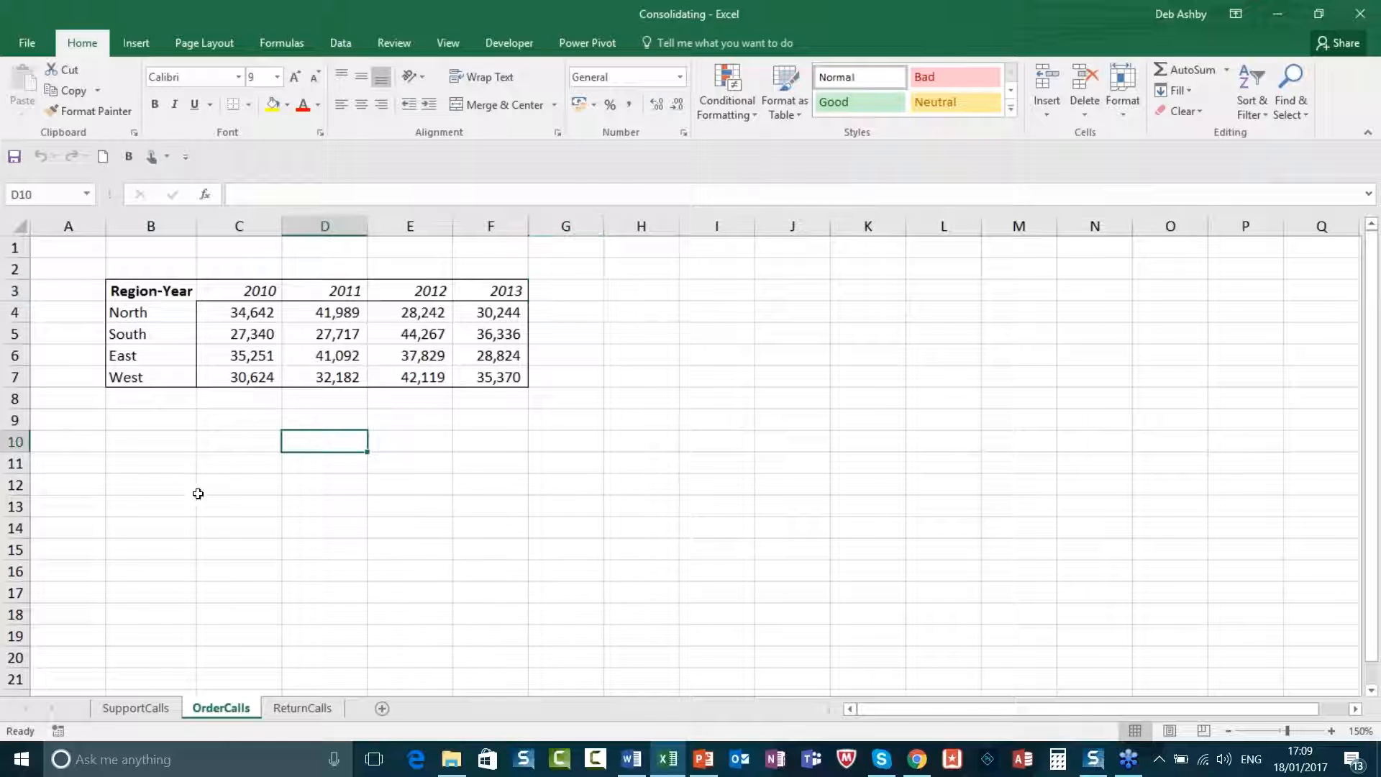
{"action": "left_click", "coordinate": [120, 709]}
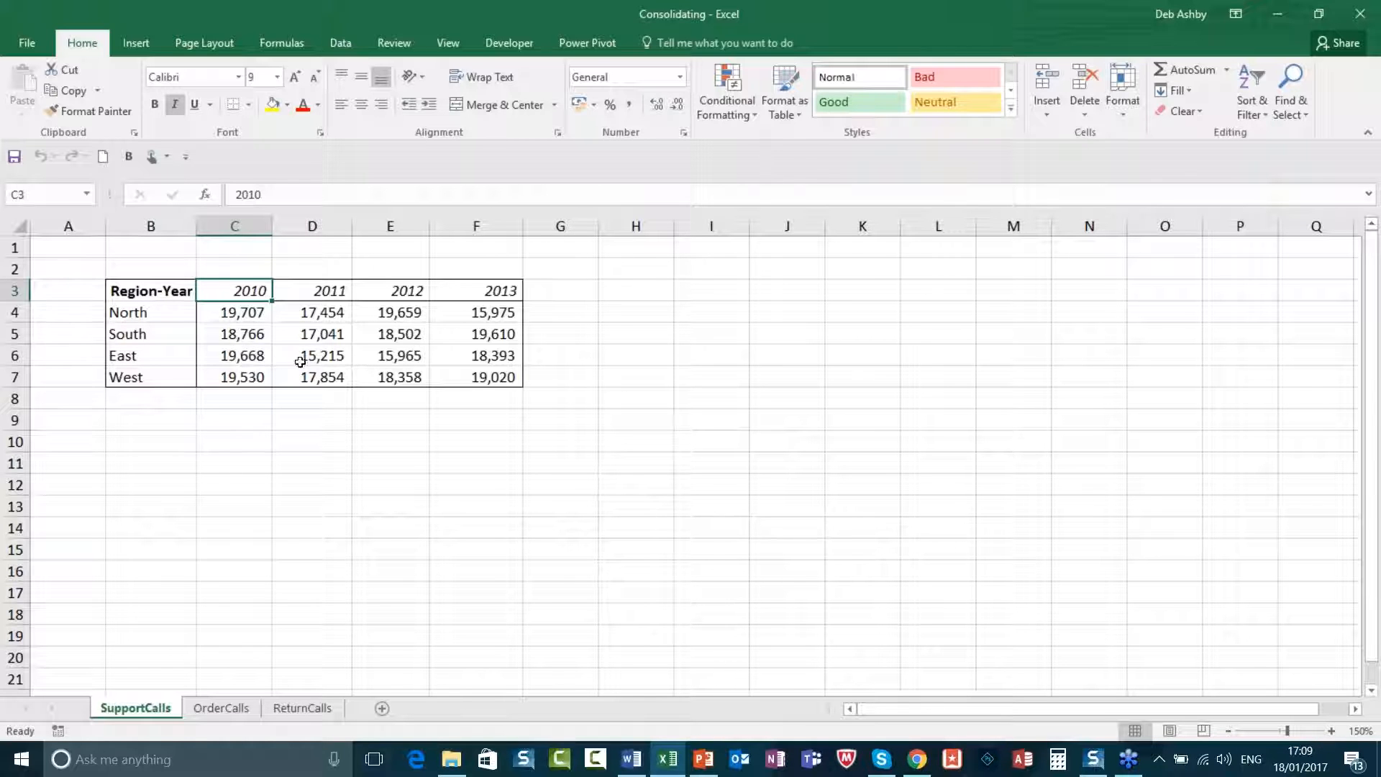
{"action": "left_click", "coordinate": [317, 334]}
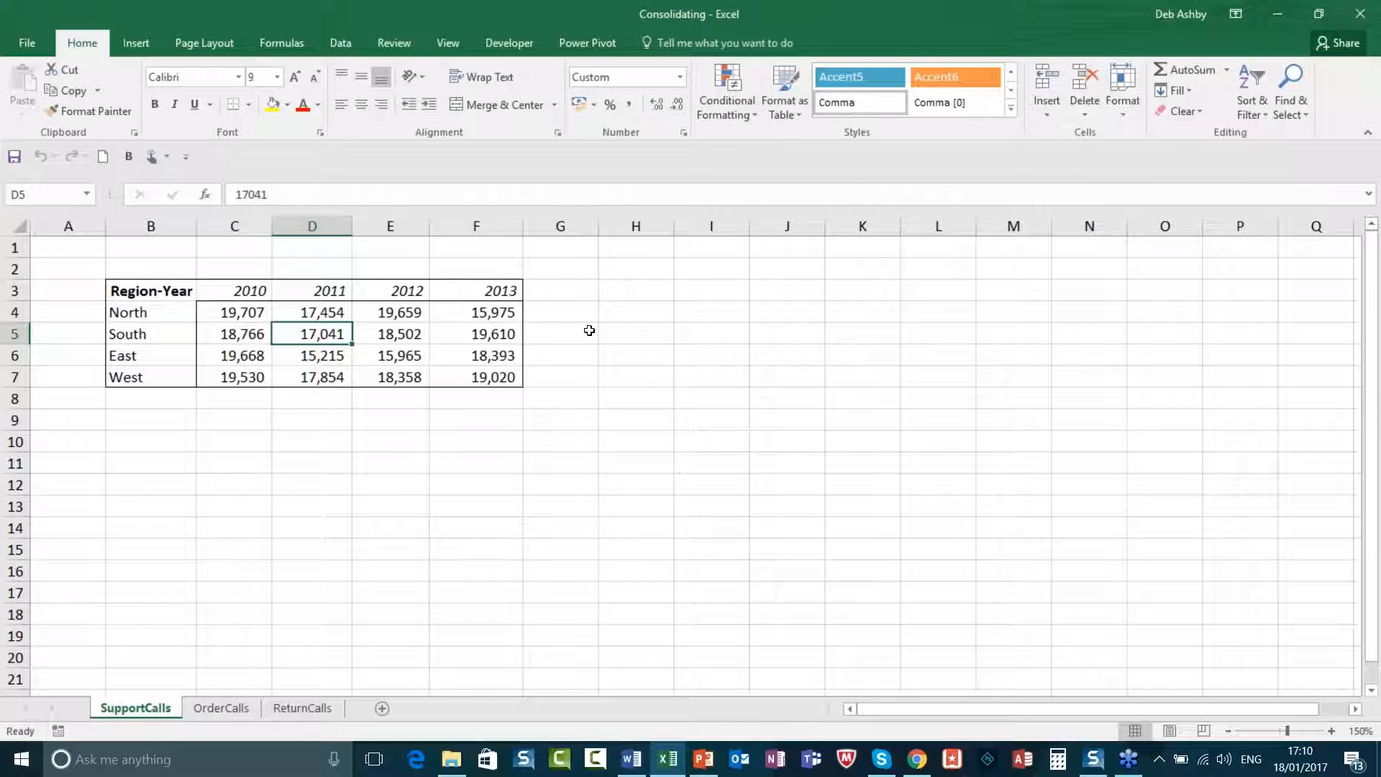
- Start the PivotTable and PivotChart Wizard for a PivotTable from multiple consolidation ranges, choosing to create the page fields manually
{"action": "key", "text": "alt"}
{"action": "key", "text": "d"}
{"action": "key", "text": "p"}
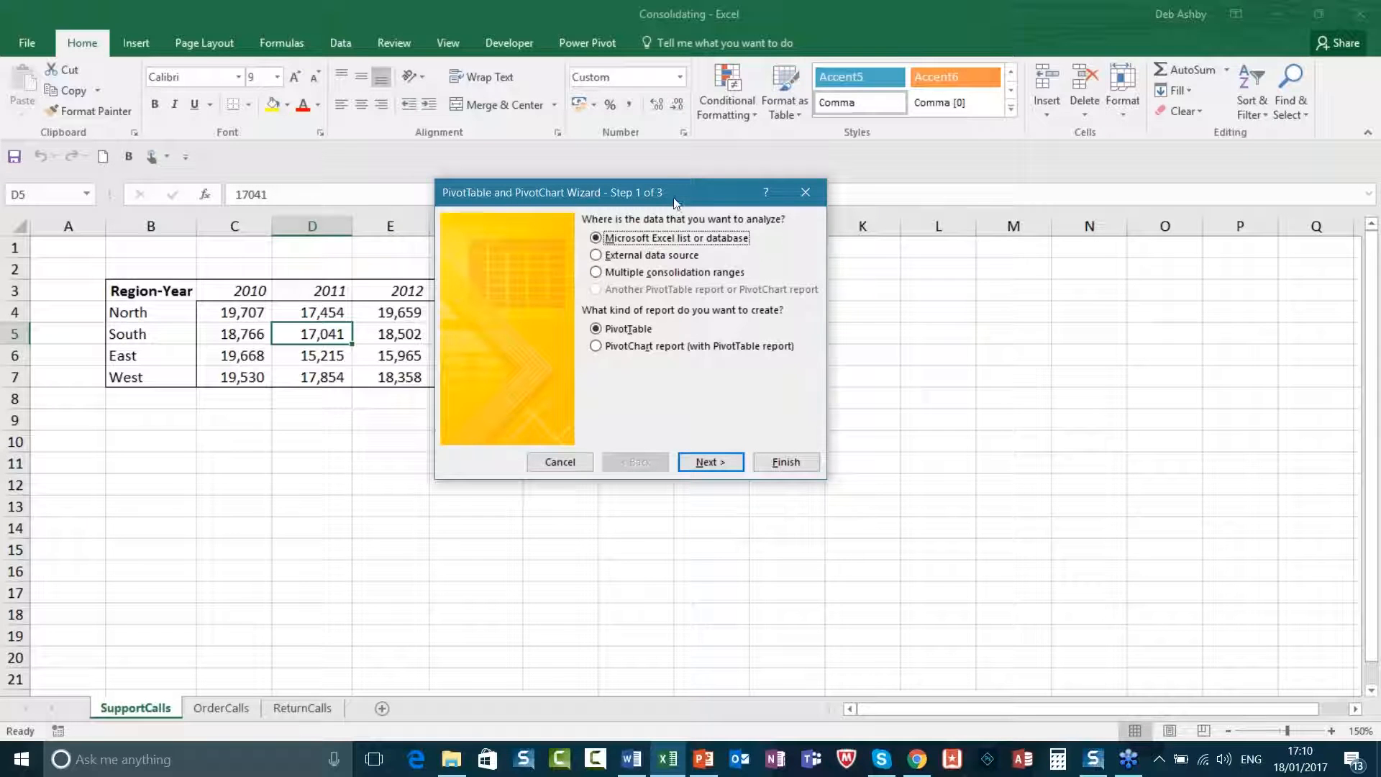
{"action": "left_click_drag", "start_coordinate": [668, 192], "coordinate": [697, 207]}
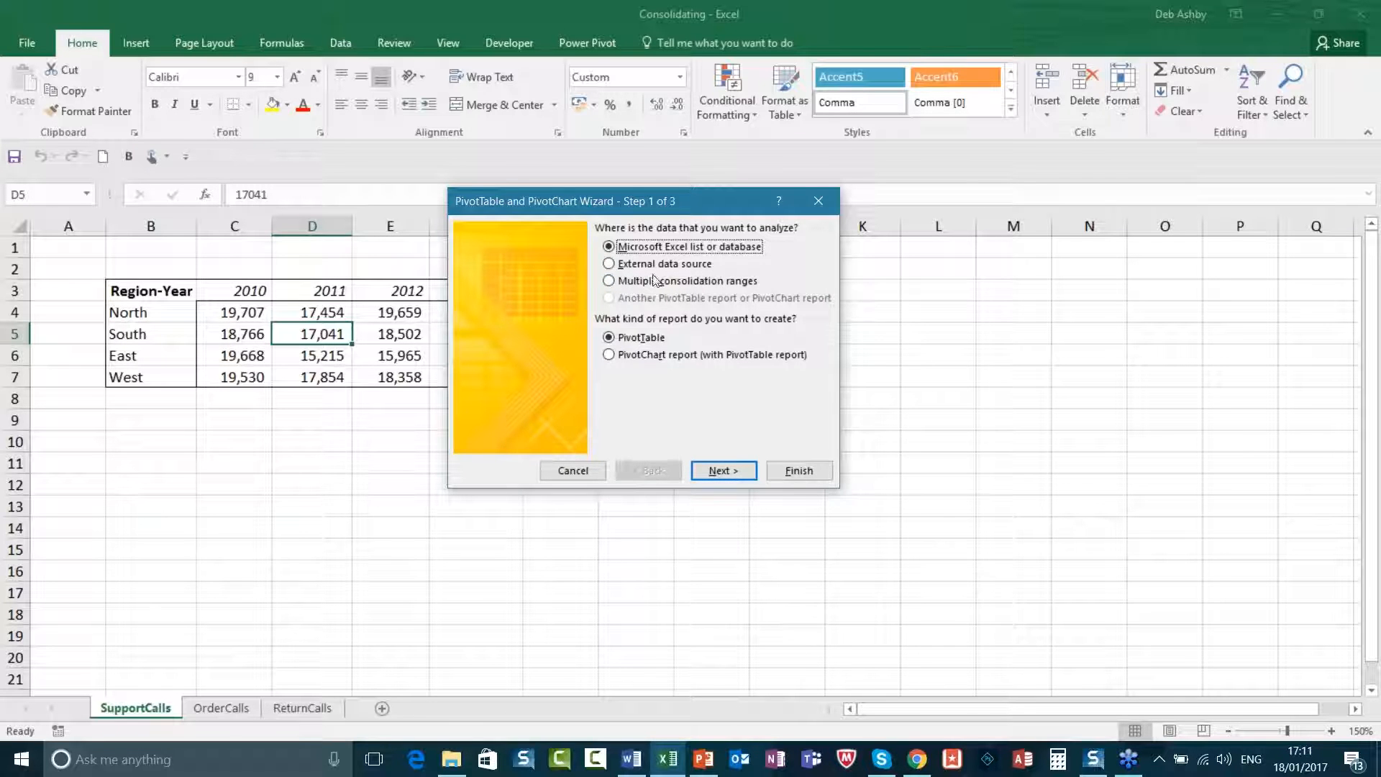
{"action": "left_click", "coordinate": [609, 282]}
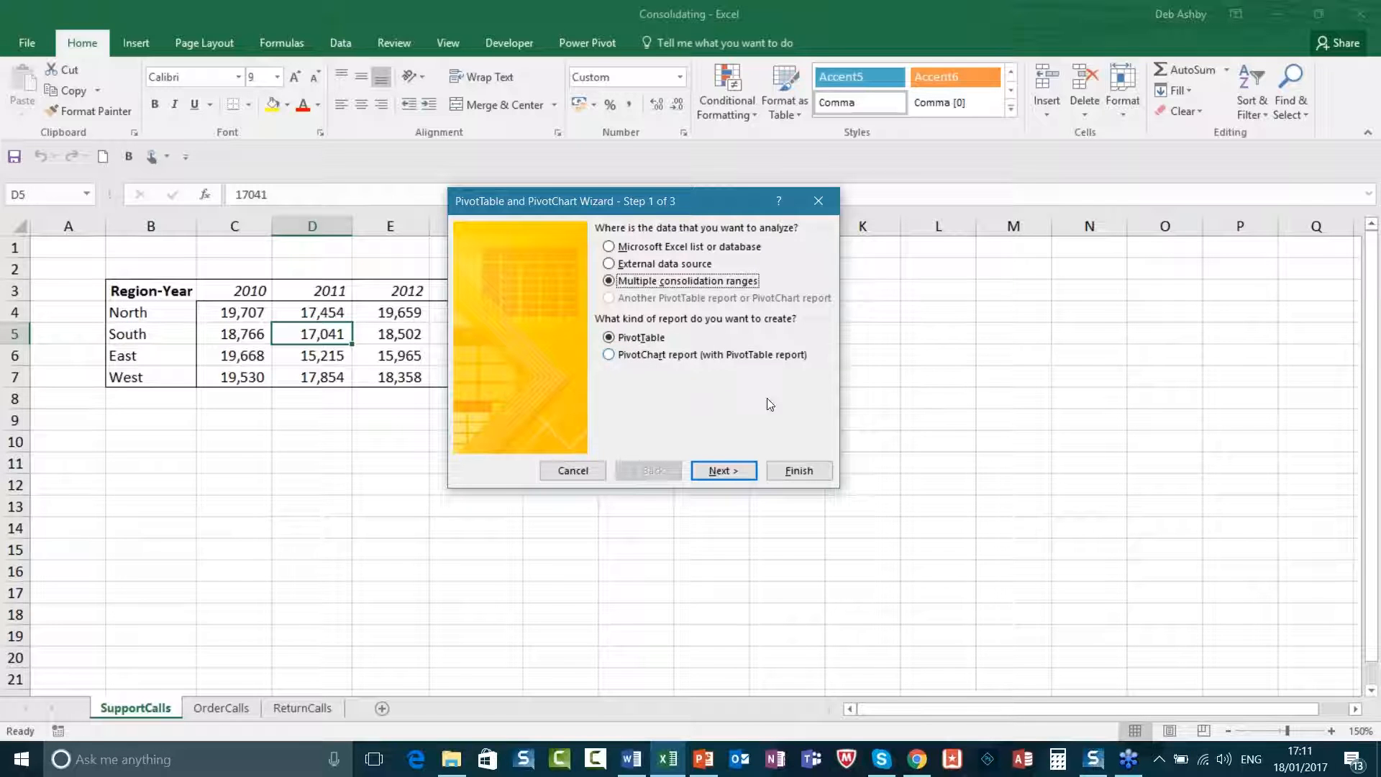
{"action": "left_click", "coordinate": [733, 470]}
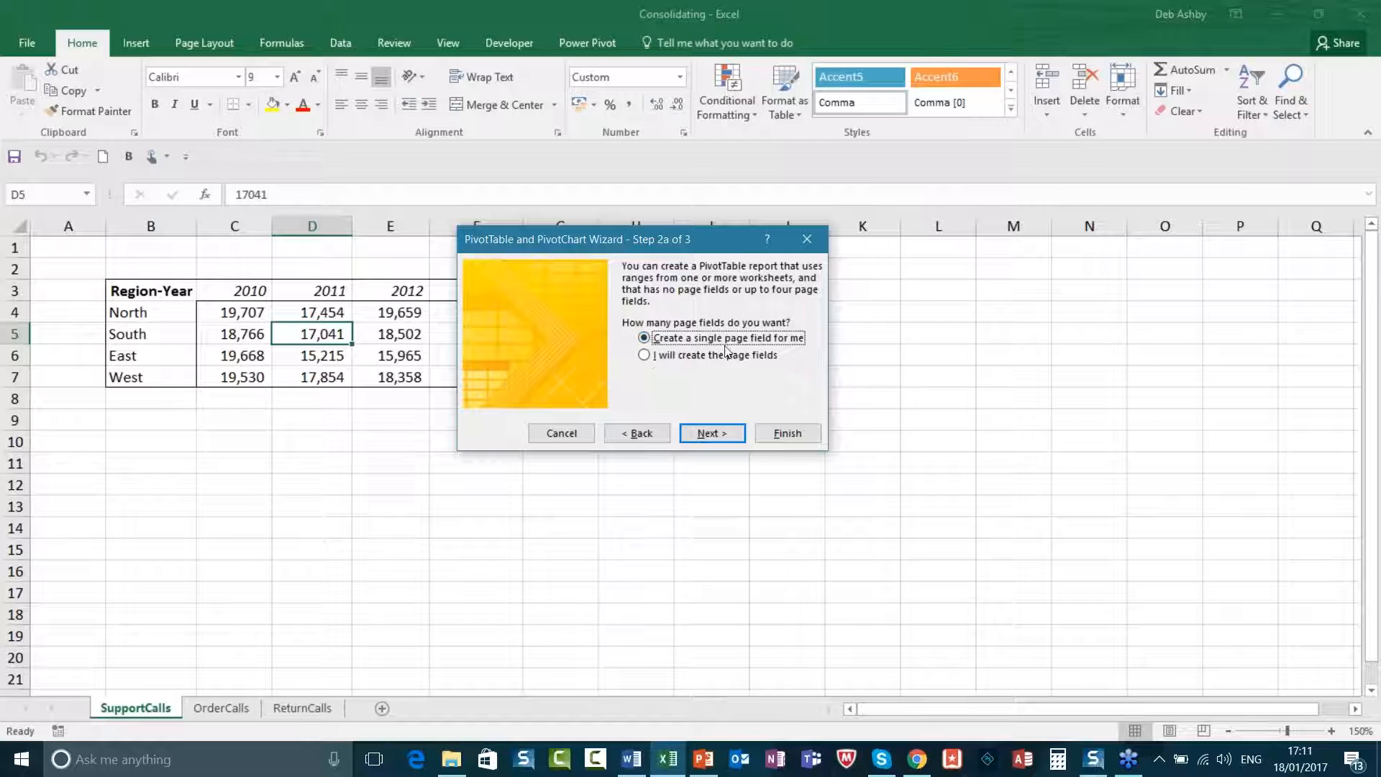
{"action": "left_click", "coordinate": [644, 355]}
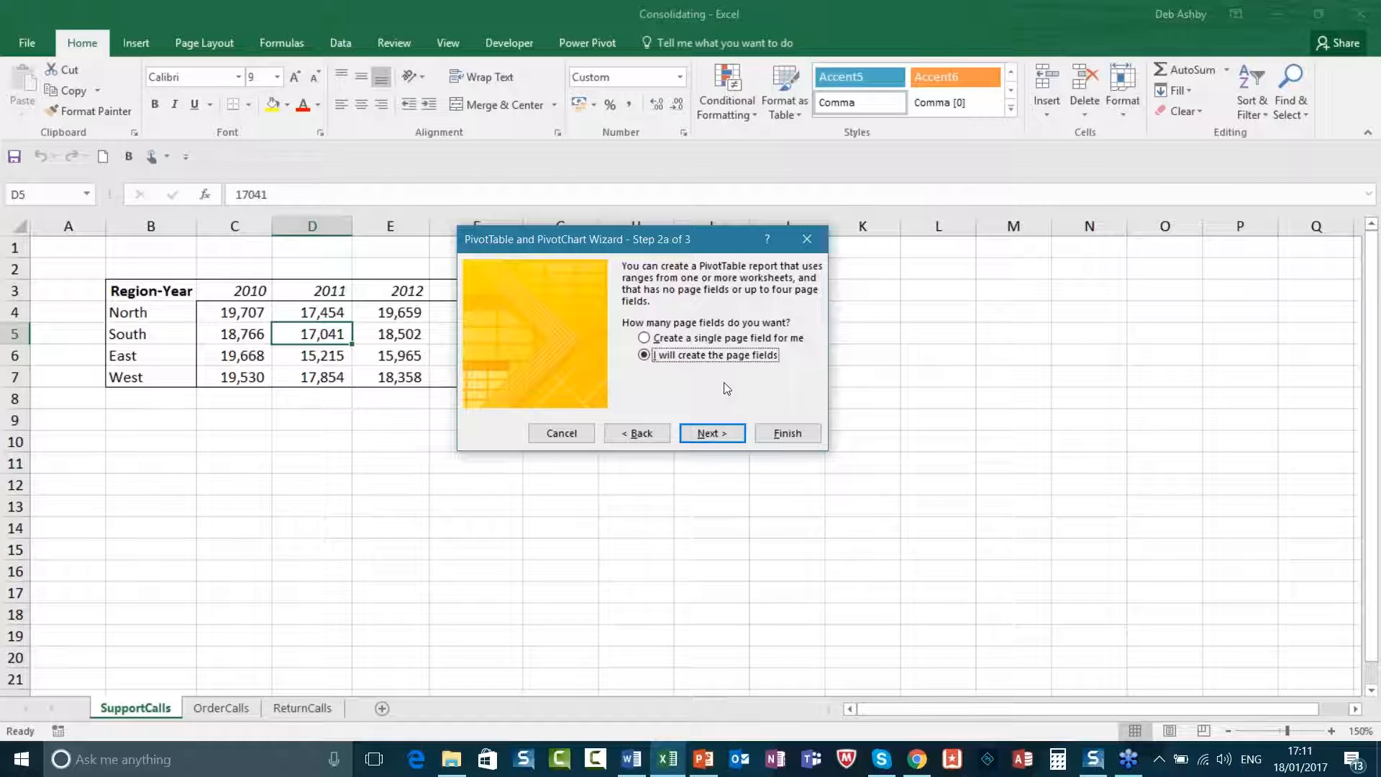
{"action": "left_click", "coordinate": [713, 433]}
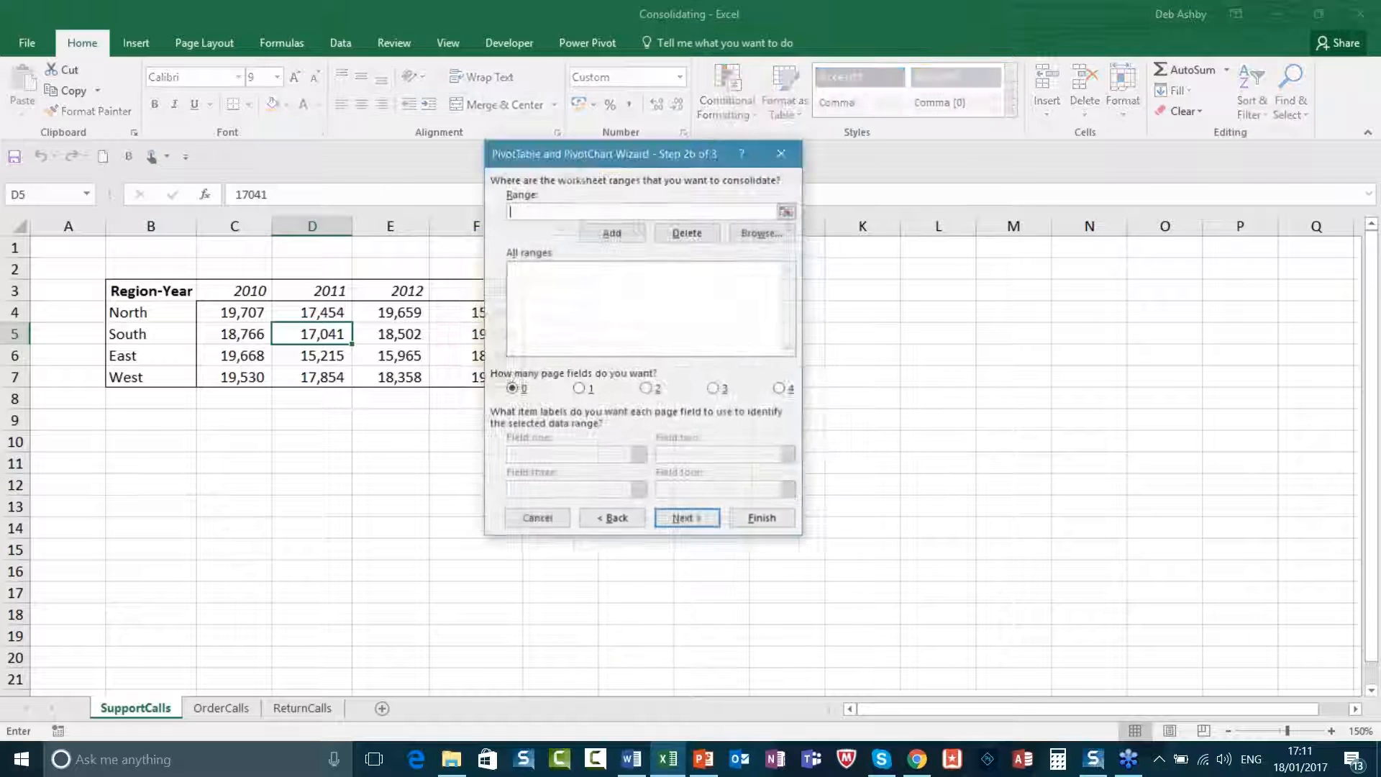
- Add the range B3:F7 from each of the SupportCalls, OrderCalls and ReturnCalls sheets to the ranges to consolidate
{"action": "left_click_drag", "start_coordinate": [628, 156], "coordinate": [893, 150]}
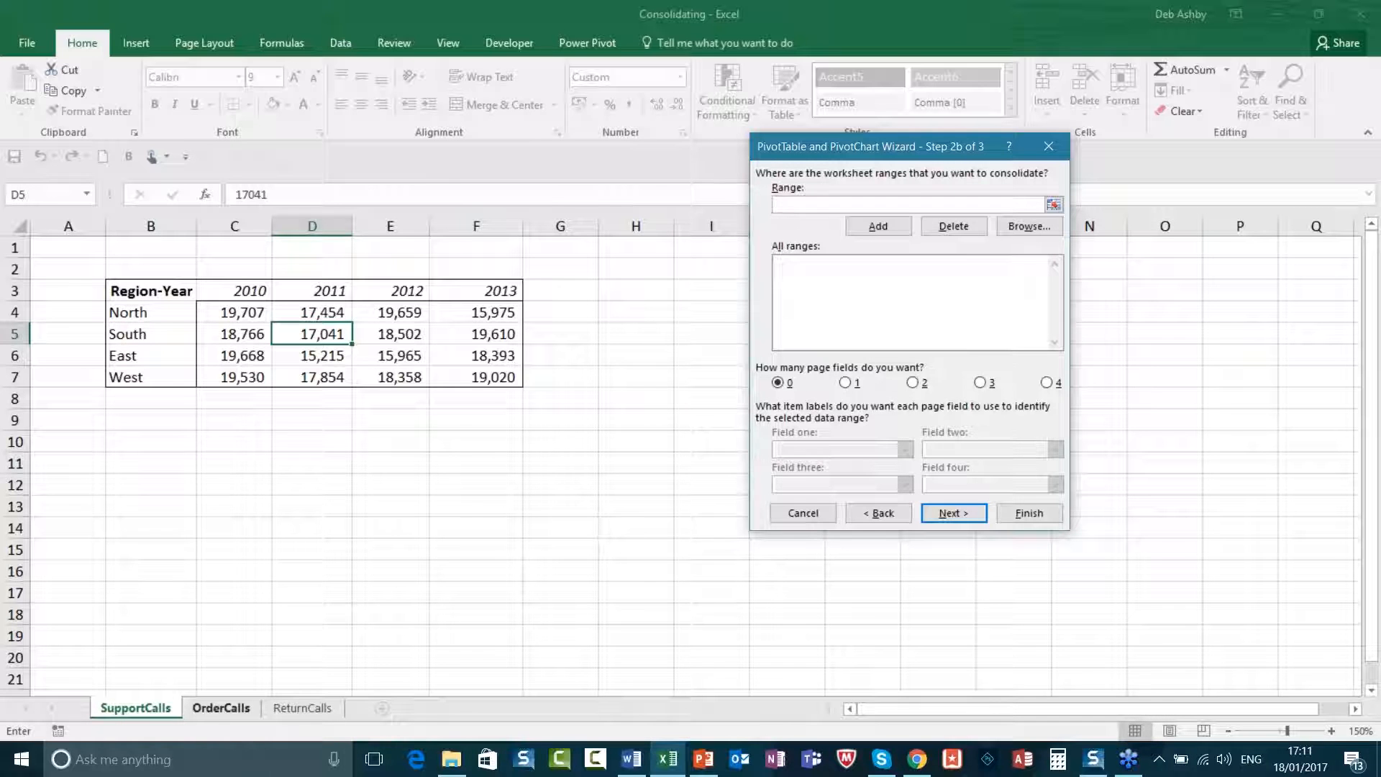
{"action": "left_click_drag", "start_coordinate": [159, 295], "coordinate": [473, 377]}
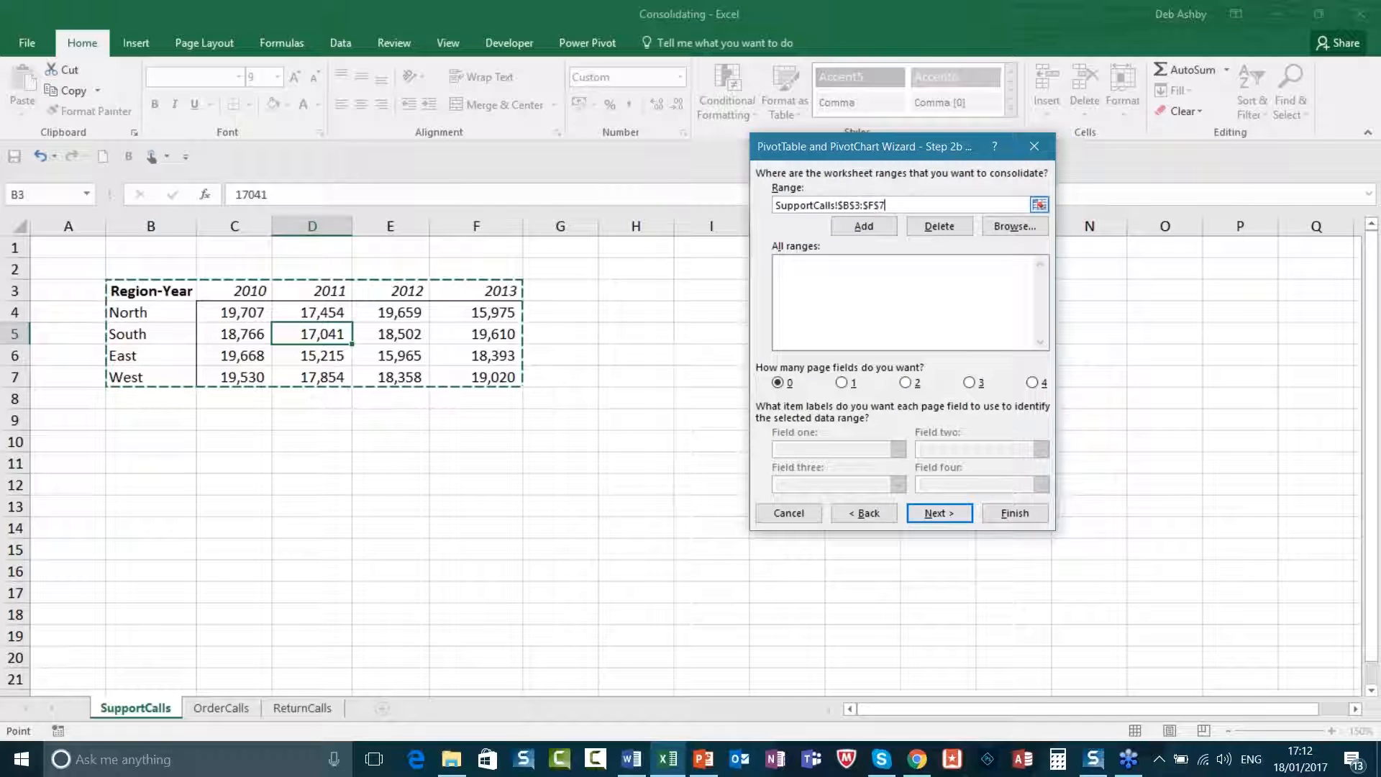
{"action": "left_click", "coordinate": [866, 226]}
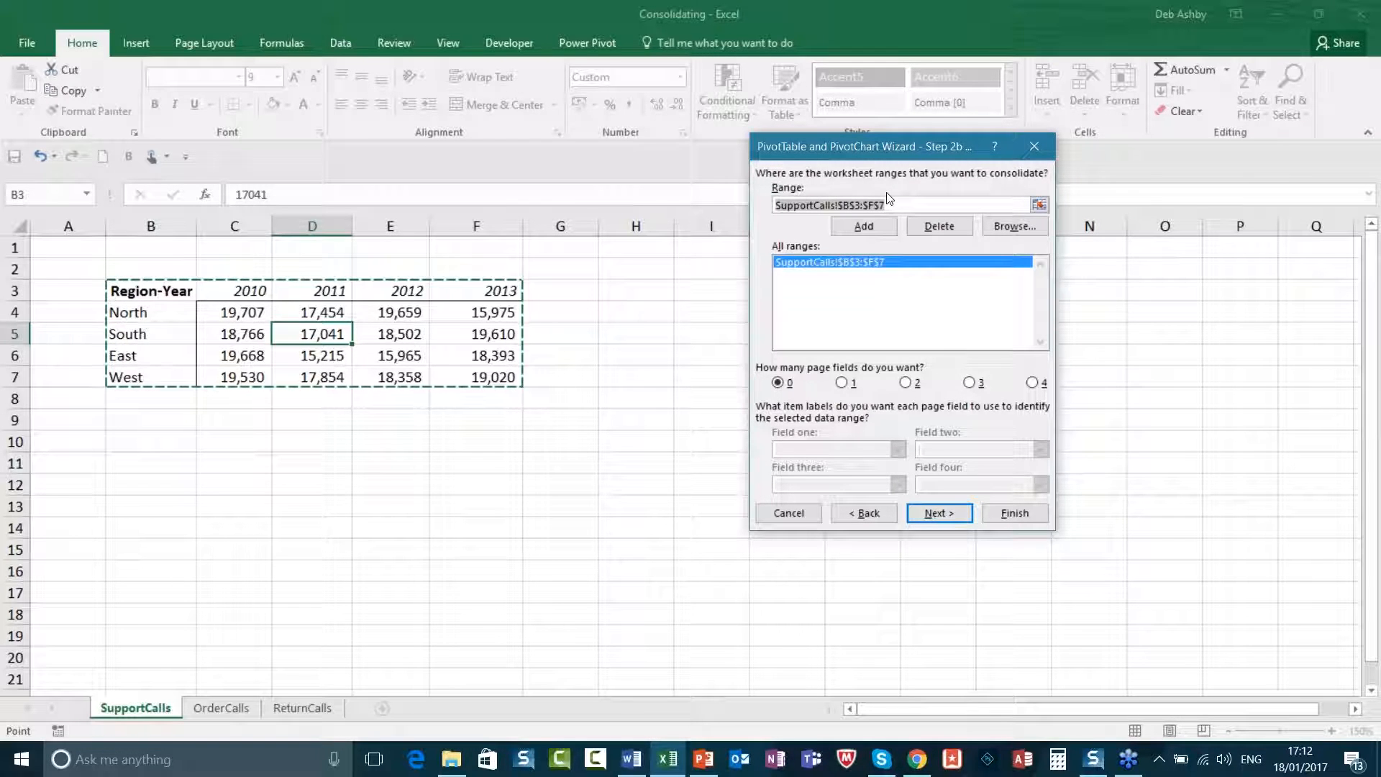
{"action": "left_click", "coordinate": [231, 708]}
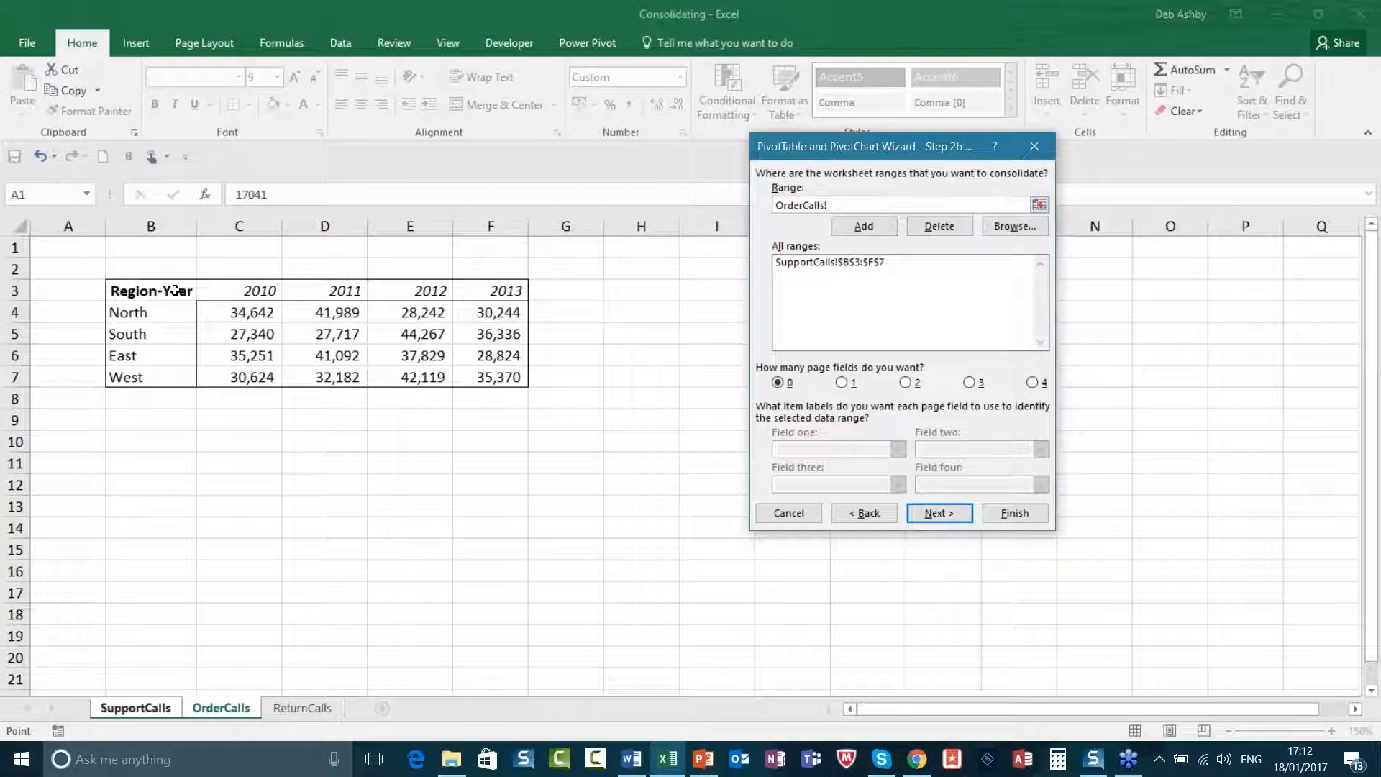
{"action": "left_click_drag", "start_coordinate": [175, 290], "coordinate": [458, 371]}
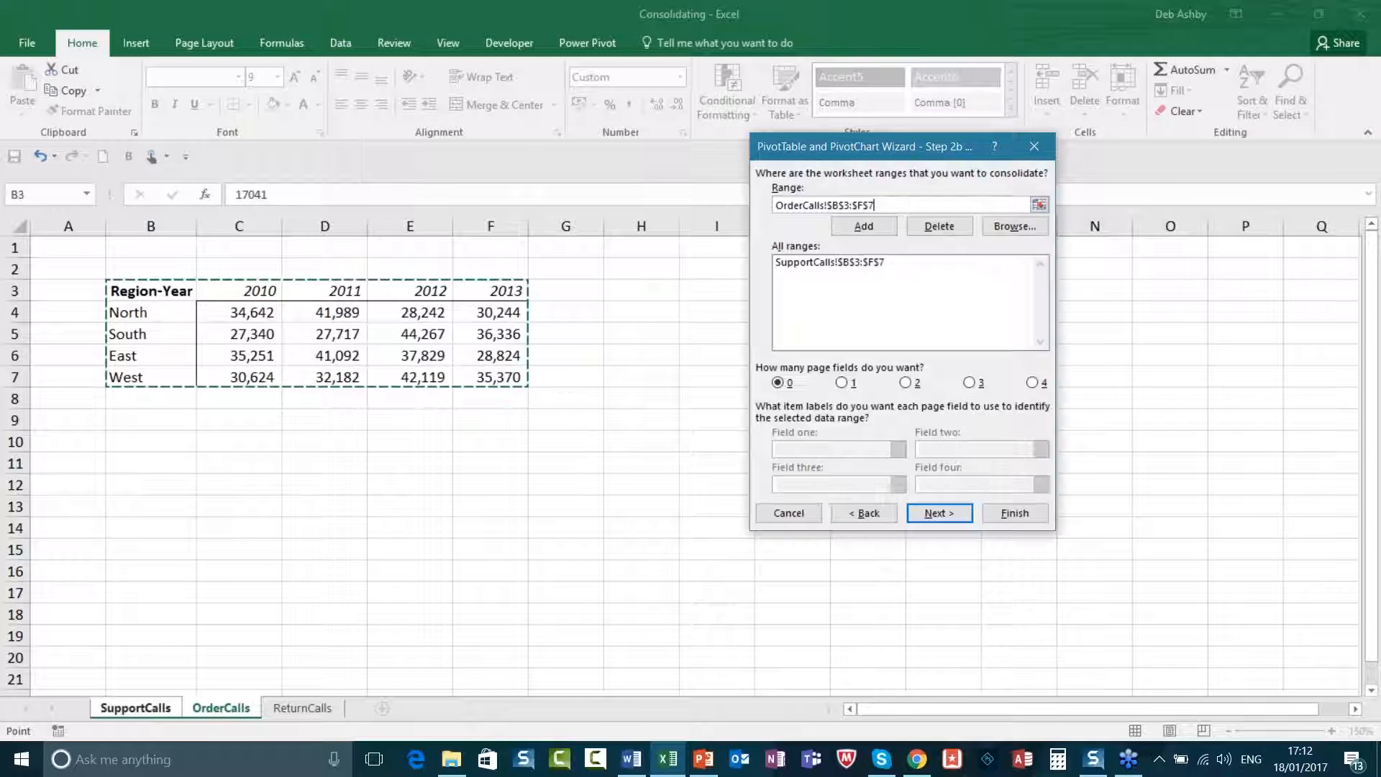
{"action": "left_click", "coordinate": [864, 226]}
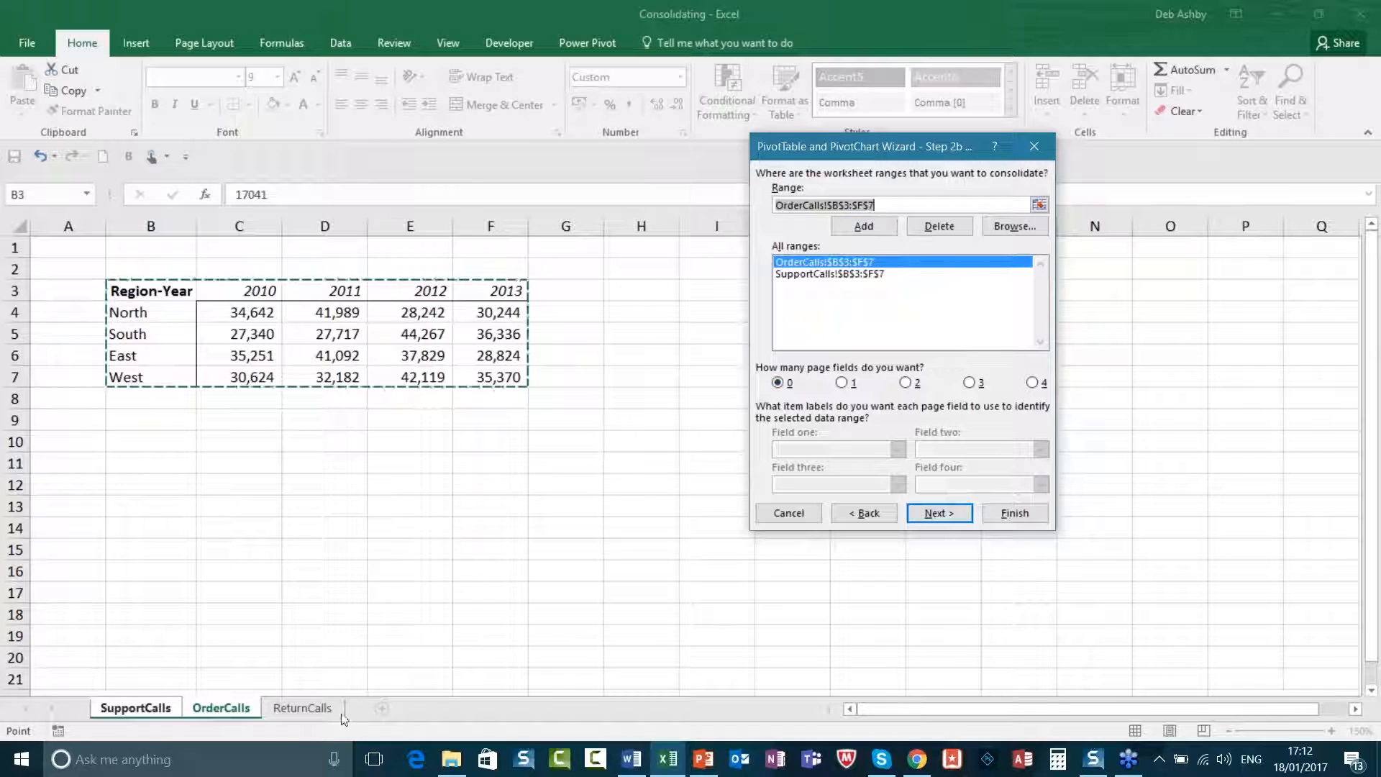
{"action": "left_click", "coordinate": [297, 714]}
{"action": "left_click_drag", "start_coordinate": [157, 285], "coordinate": [373, 379]}
{"action": "left_click_drag", "start_coordinate": [473, 379], "coordinate": [473, 379]}
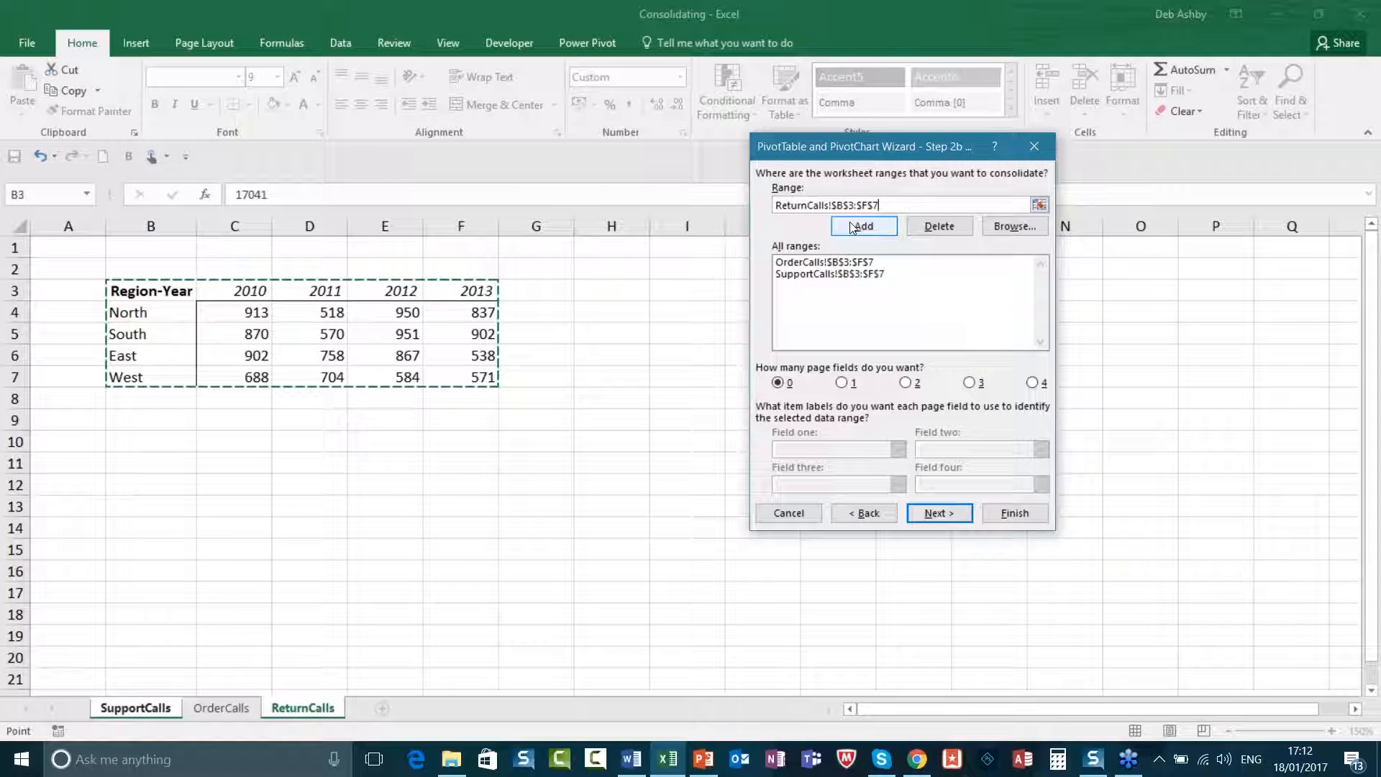
{"action": "left_click", "coordinate": [870, 227]}
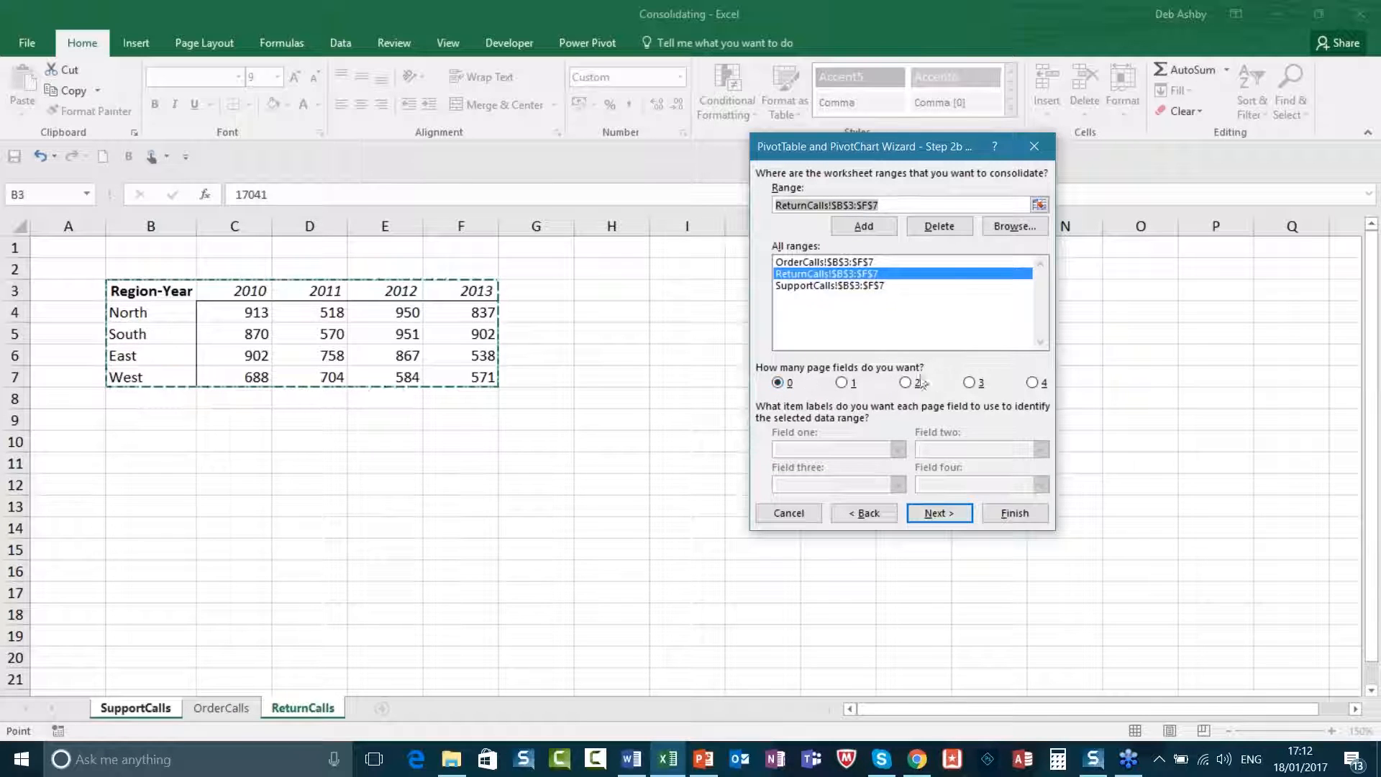
- Create the consolidated PivotTable on a new worksheet with 0 page fields and move the Column field beneath Row in the rows
{"action": "left_click", "coordinate": [936, 513]}
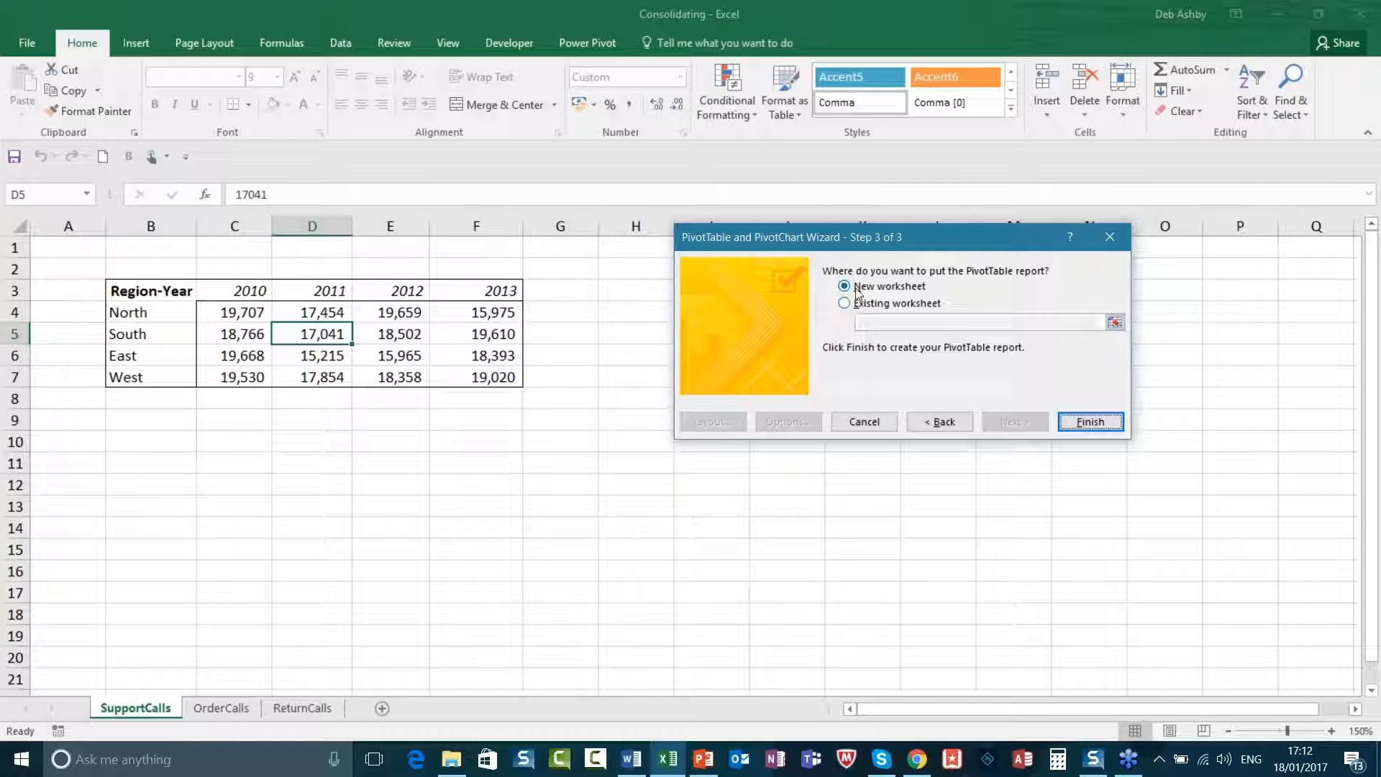
{"action": "left_click", "coordinate": [1090, 422]}
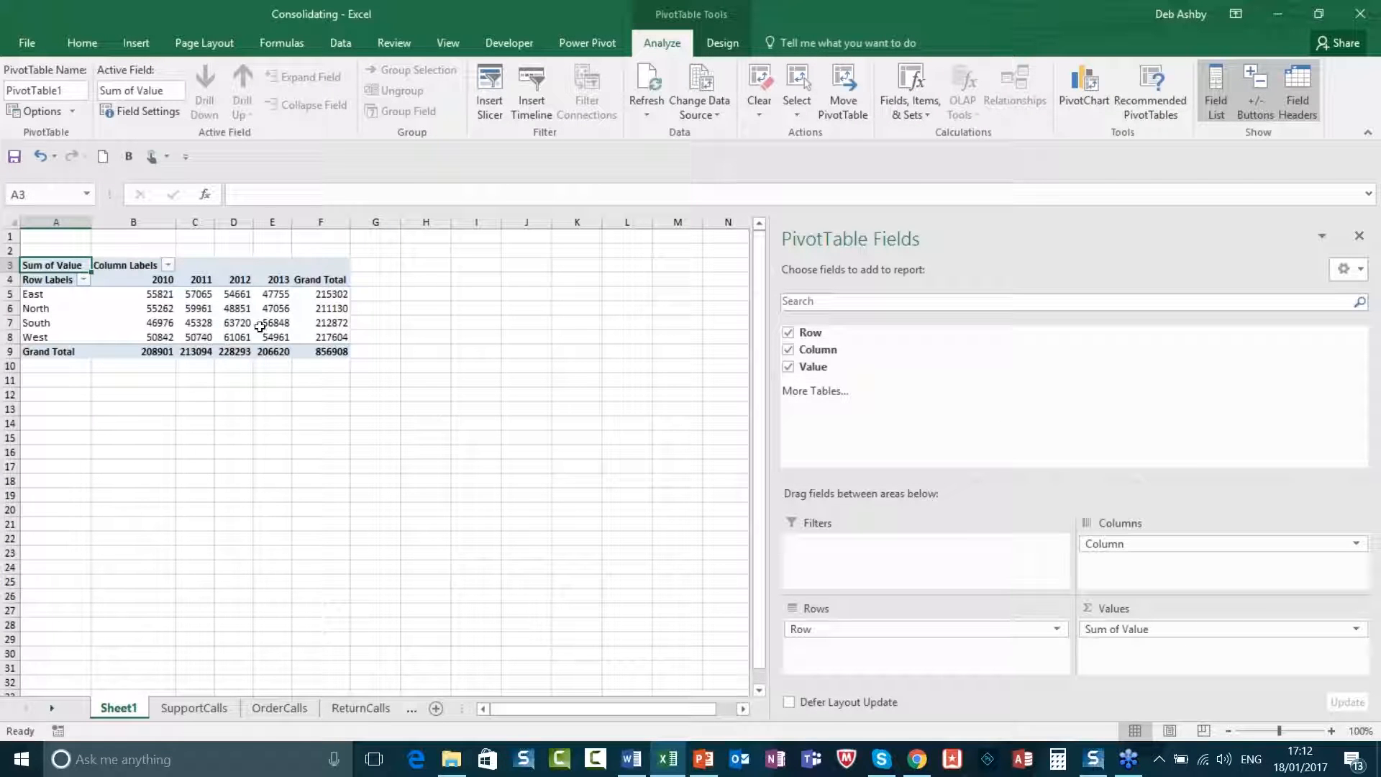
{"action": "mouse_move", "coordinate": [223, 323]}
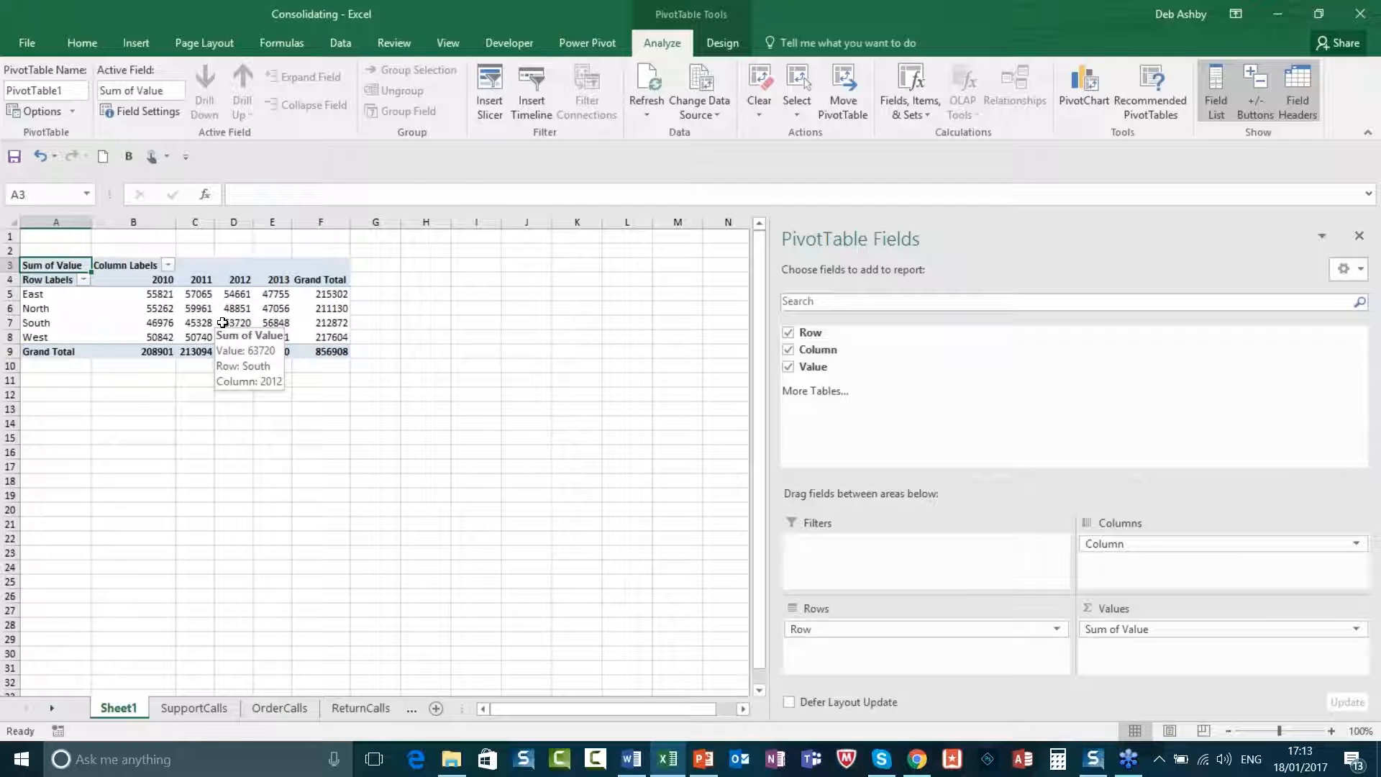
{"action": "left_click", "coordinate": [160, 308]}
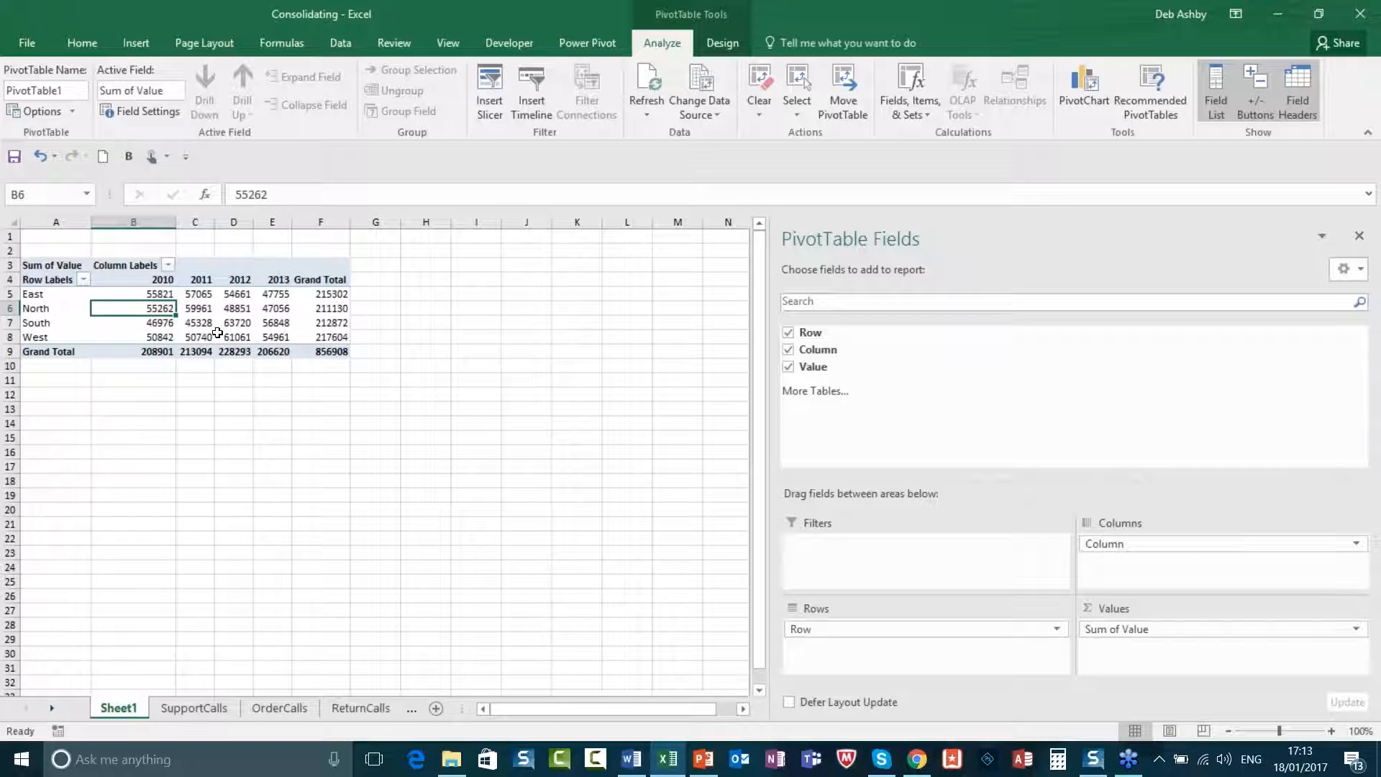
{"action": "left_click_drag", "start_coordinate": [1166, 547], "coordinate": [935, 647]}
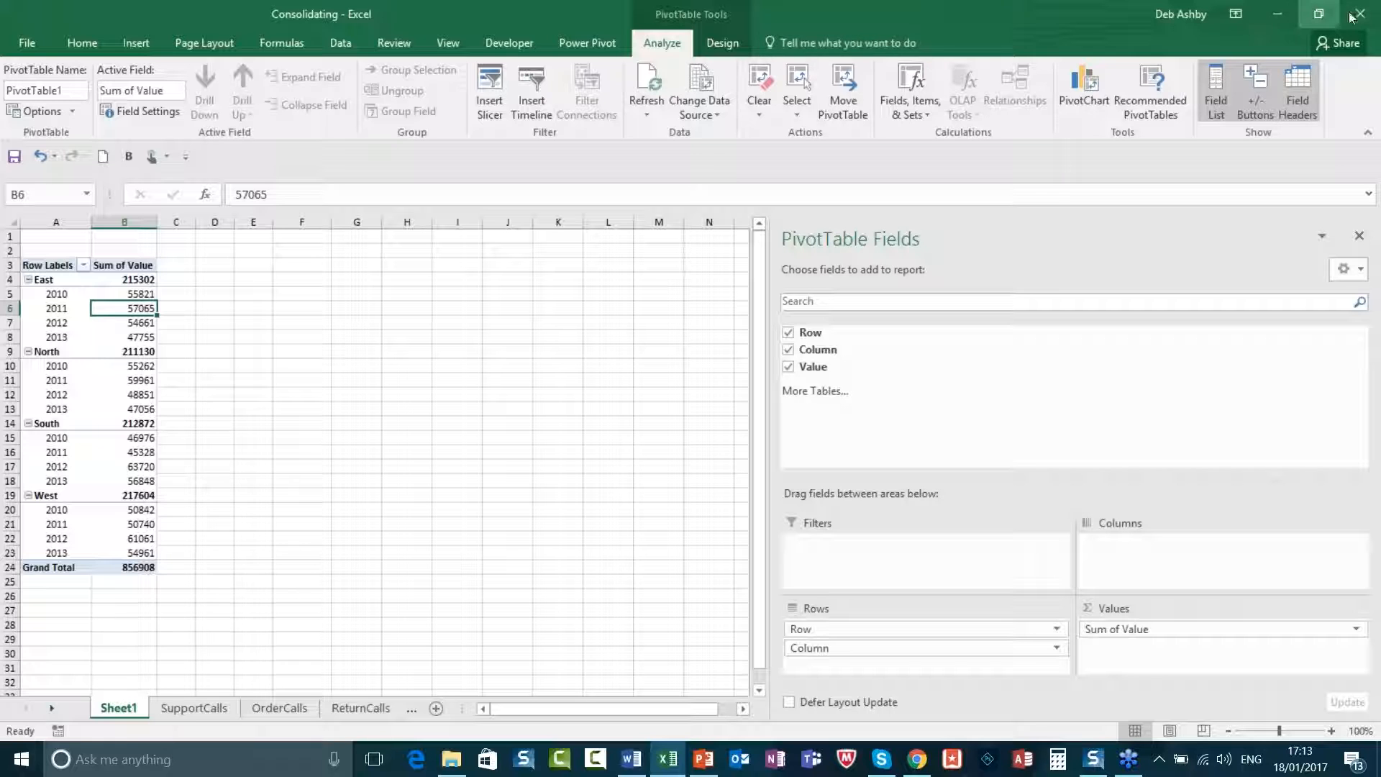
- Close the Consolidating workbook without saving and open the Managing workbook from the Chapter01 folder
{"action": "left_click", "coordinate": [1372, 17]}
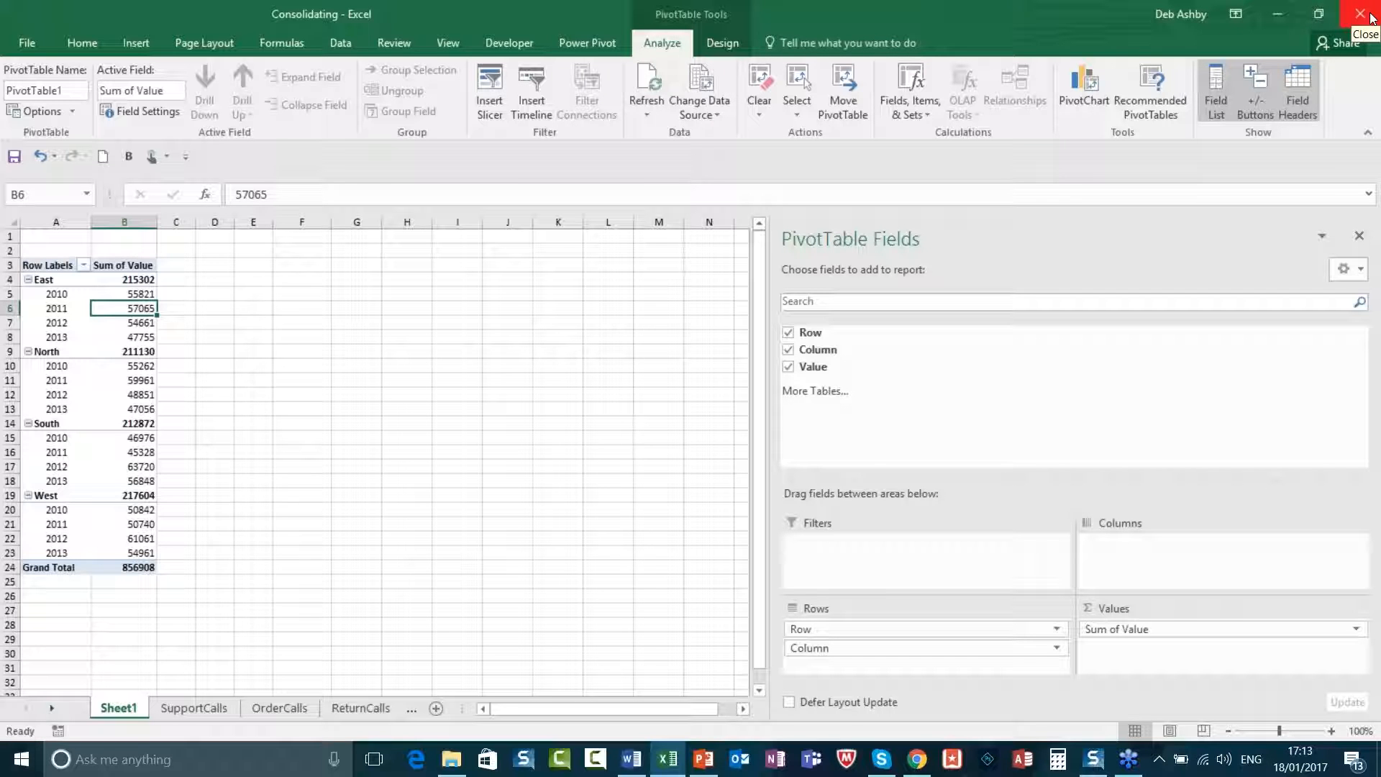
{"action": "left_click", "coordinate": [689, 399]}
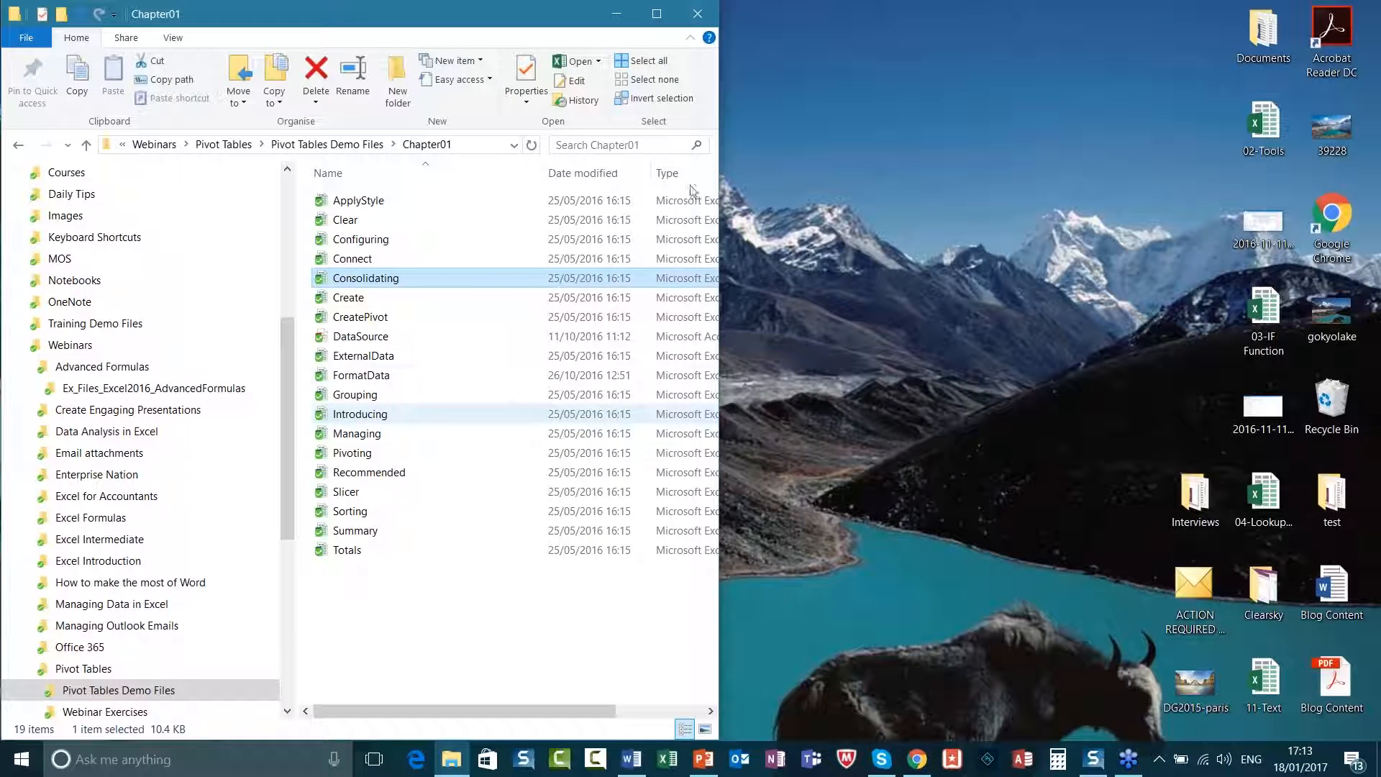
{"action": "double_click", "coordinate": [357, 433]}
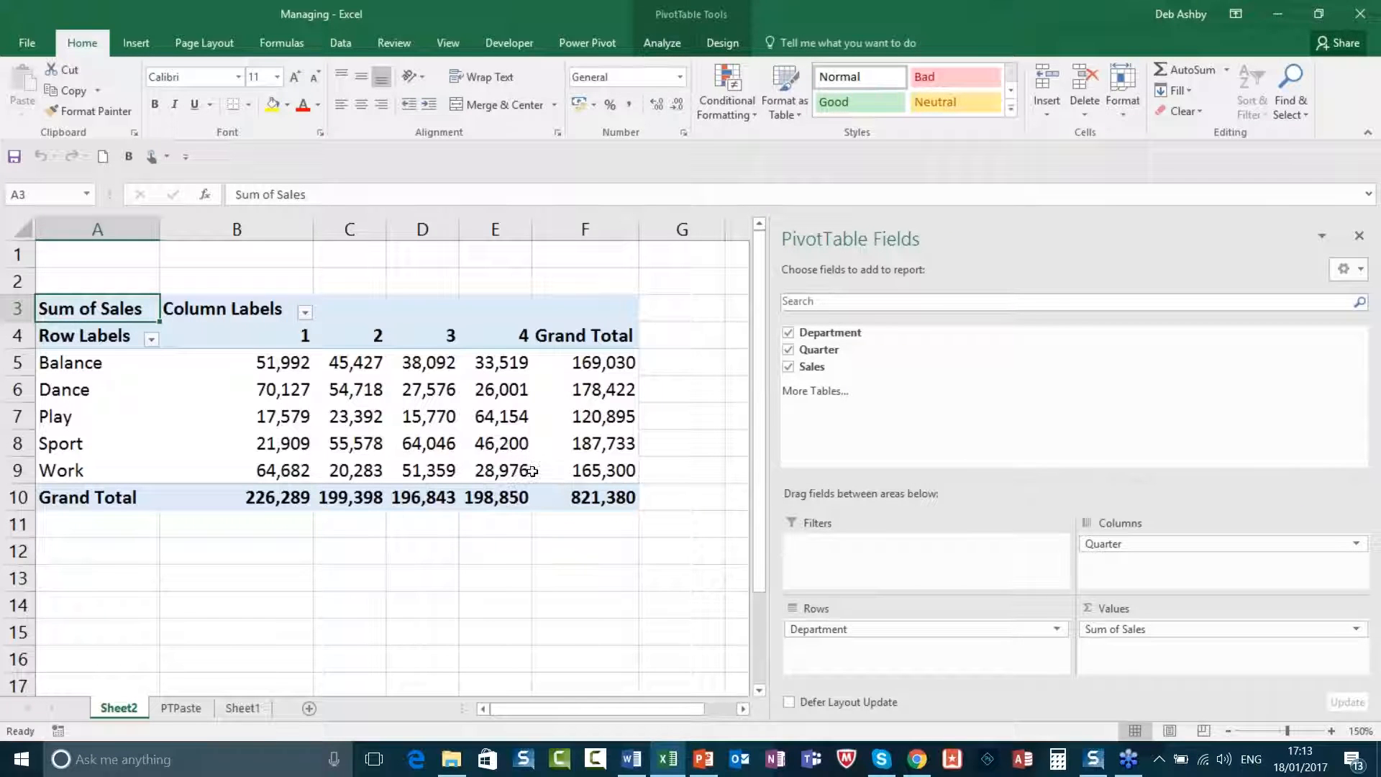
- Select the PivotTable's full range starting from the Play value for quarter 2, and clear the selection again
{"action": "left_click", "coordinate": [431, 398]}
{"action": "mouse_move", "coordinate": [507, 422]}
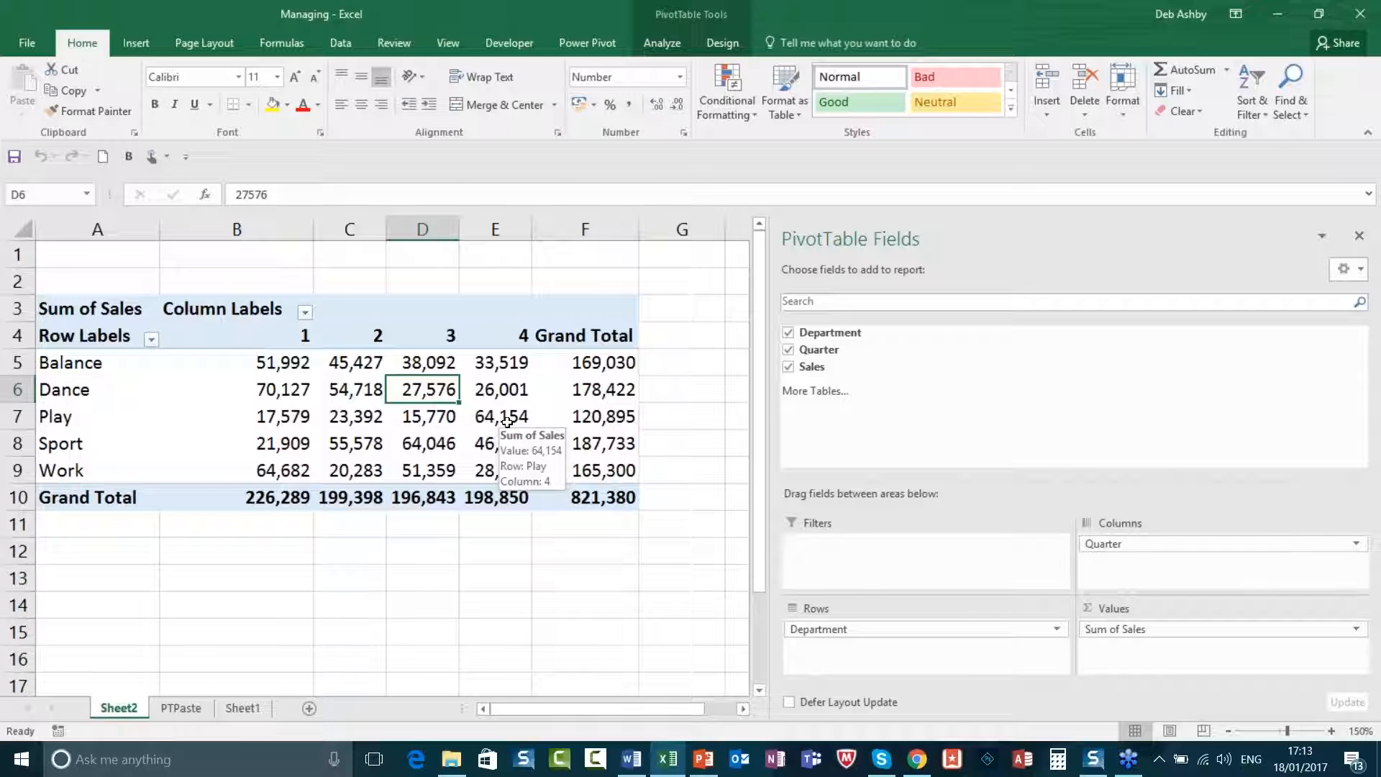
{"action": "left_click", "coordinate": [335, 395]}
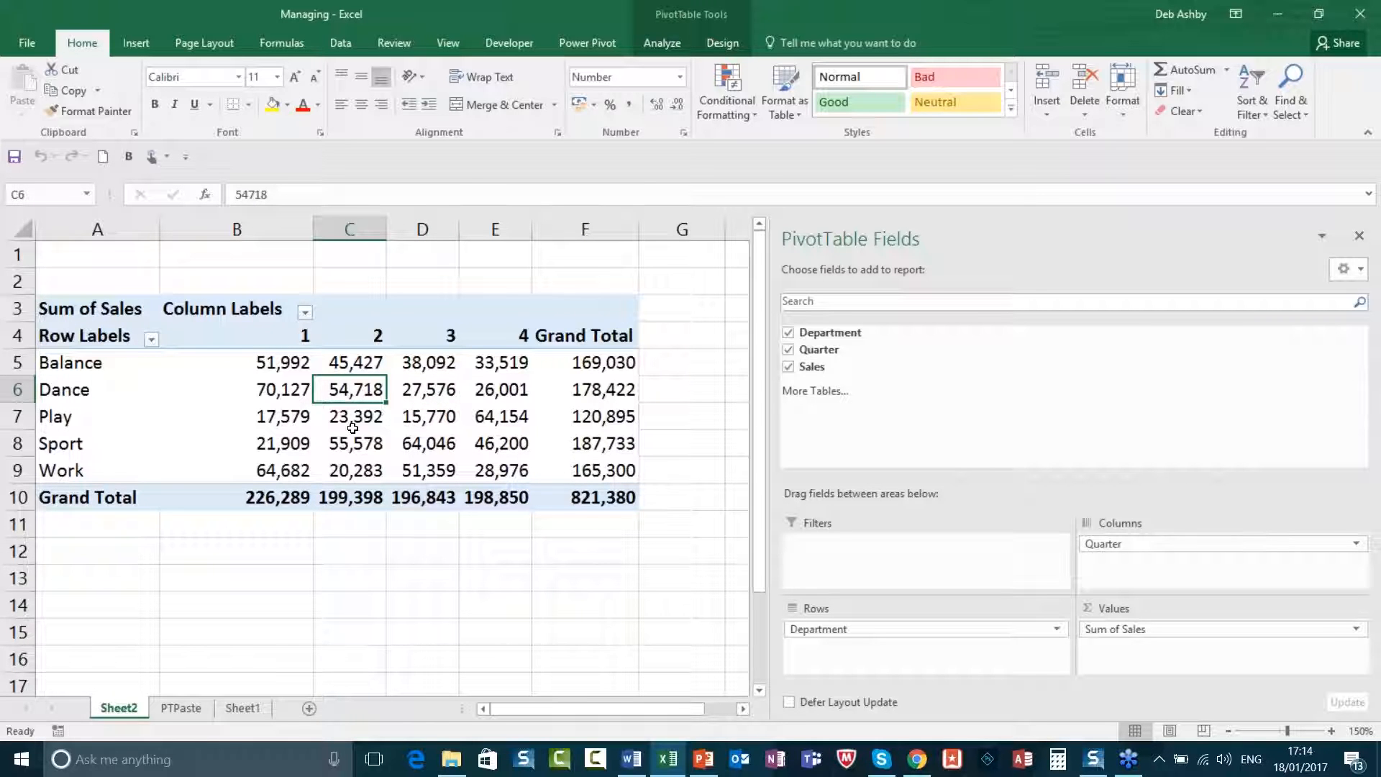
{"action": "left_click", "coordinate": [349, 425]}
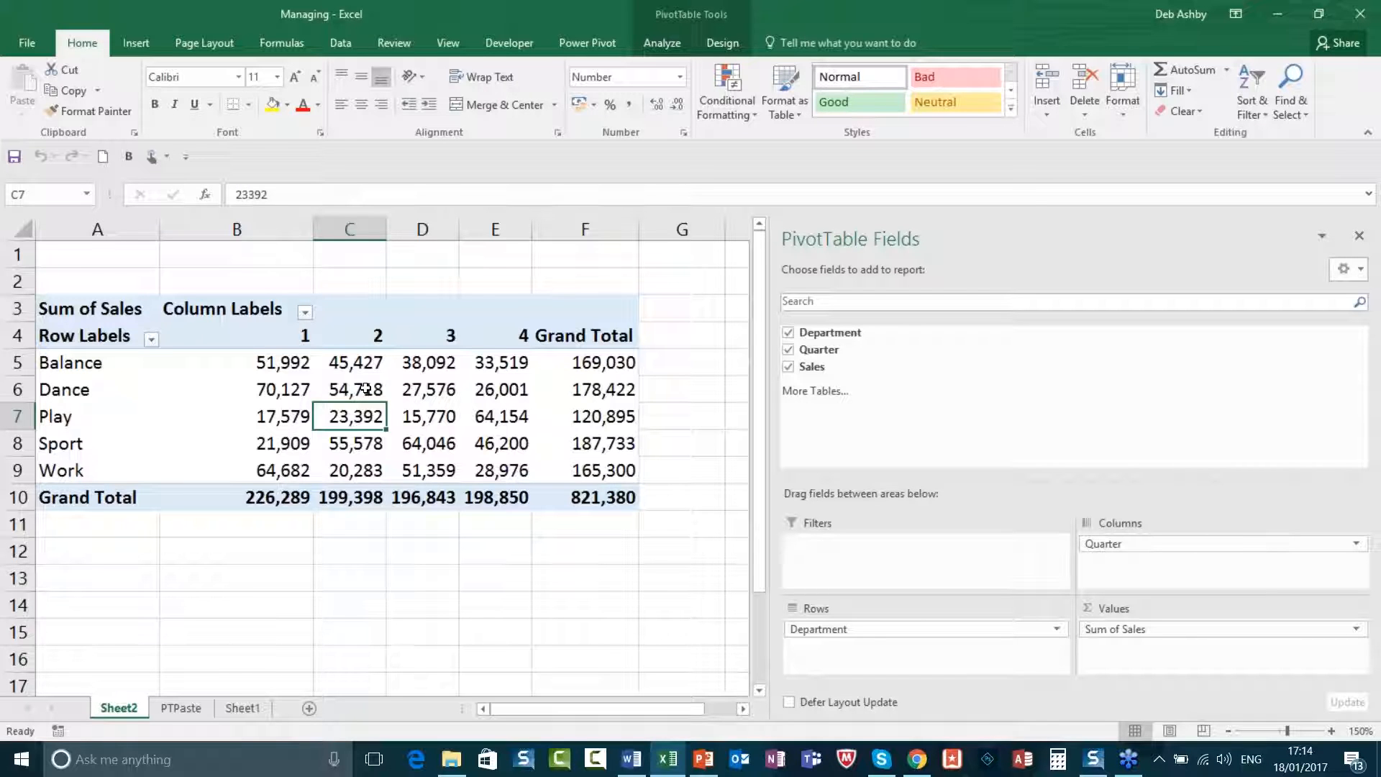
{"action": "key", "text": "ctrl+a"}
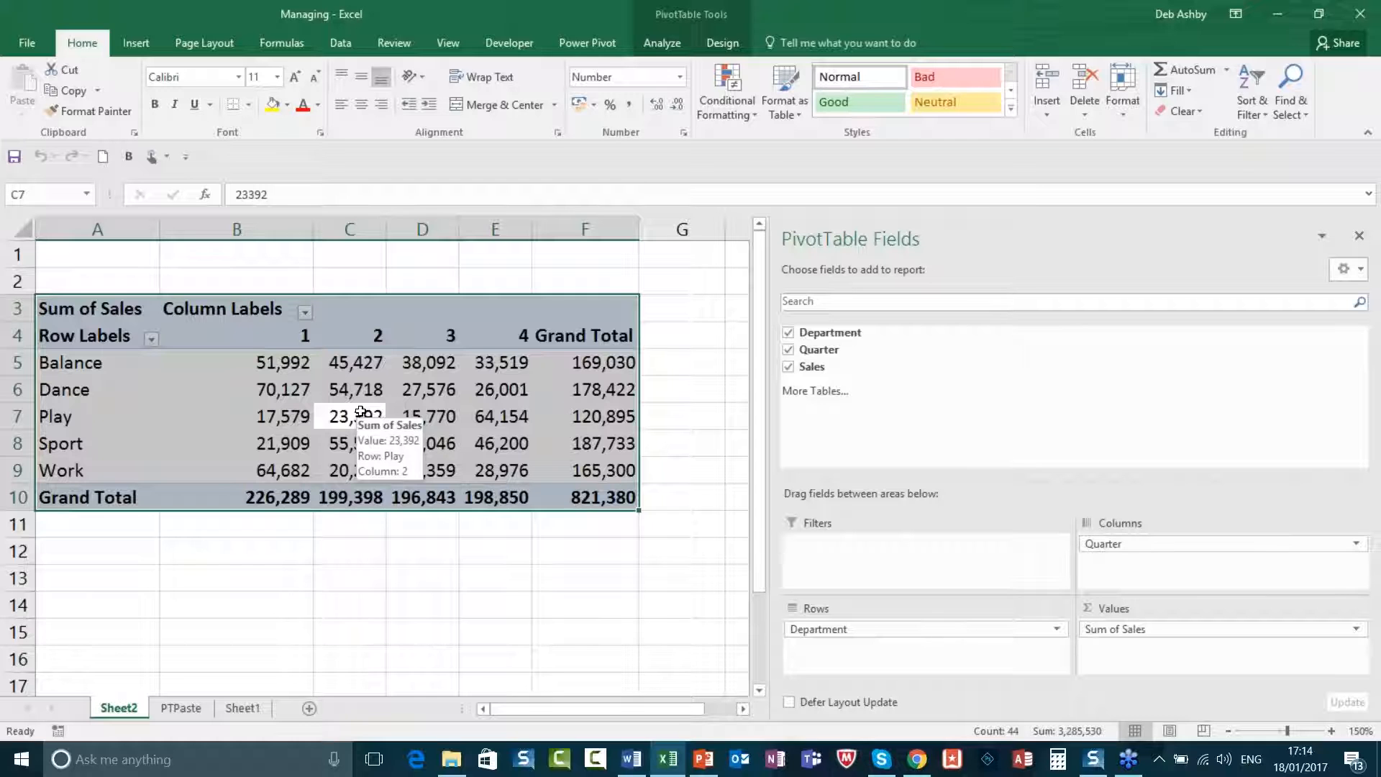
{"action": "left_click", "coordinate": [414, 389]}
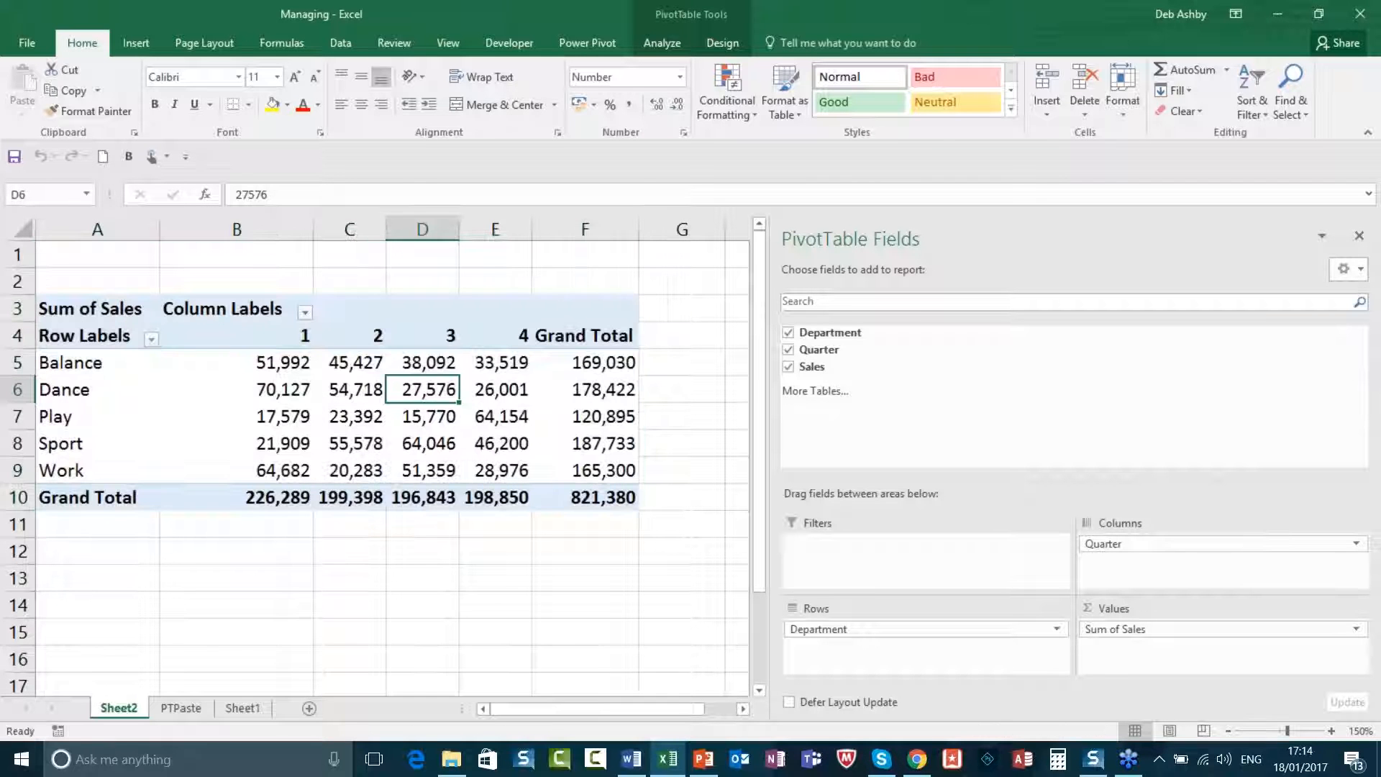
- Select the whole sales PivotTable on Sheet2 using the Entire PivotTable option
{"action": "left_click", "coordinate": [662, 43]}
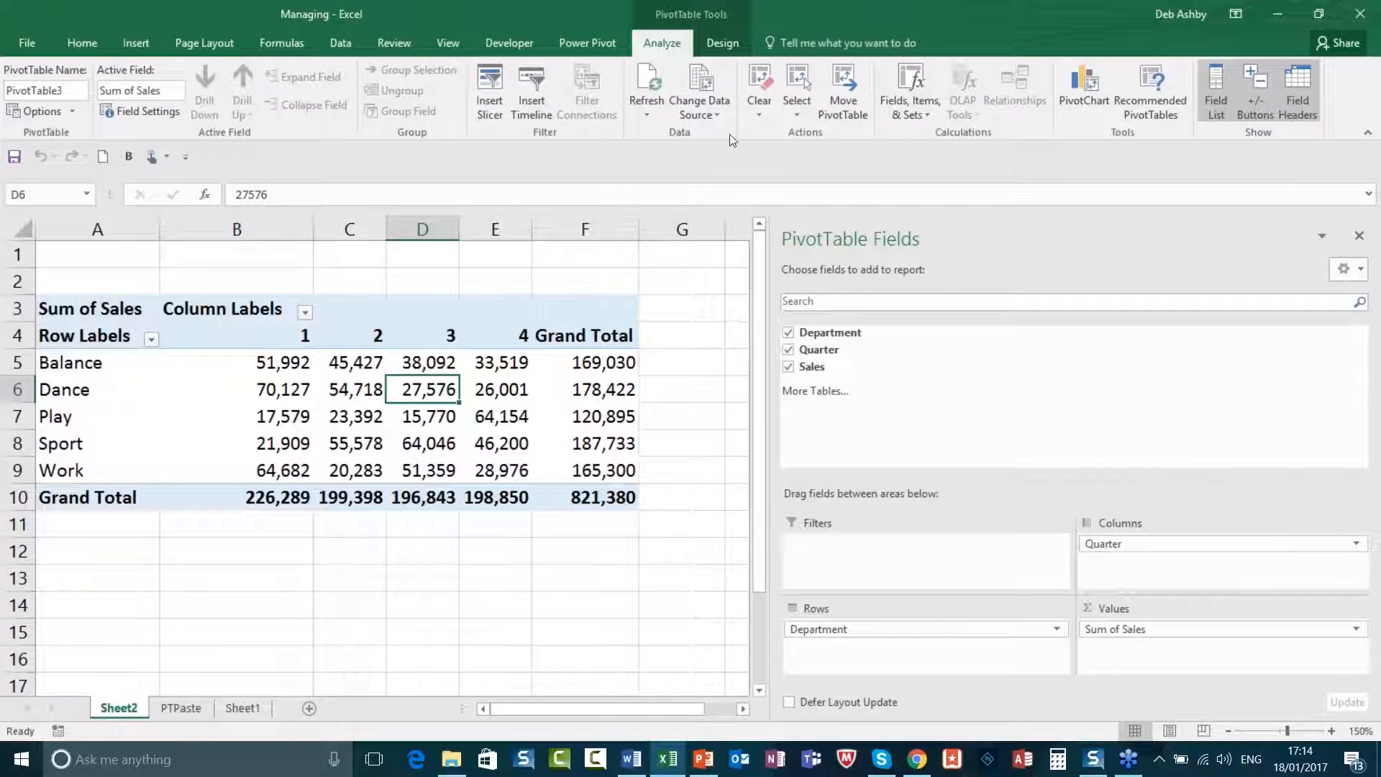
{"action": "left_click", "coordinate": [805, 115]}
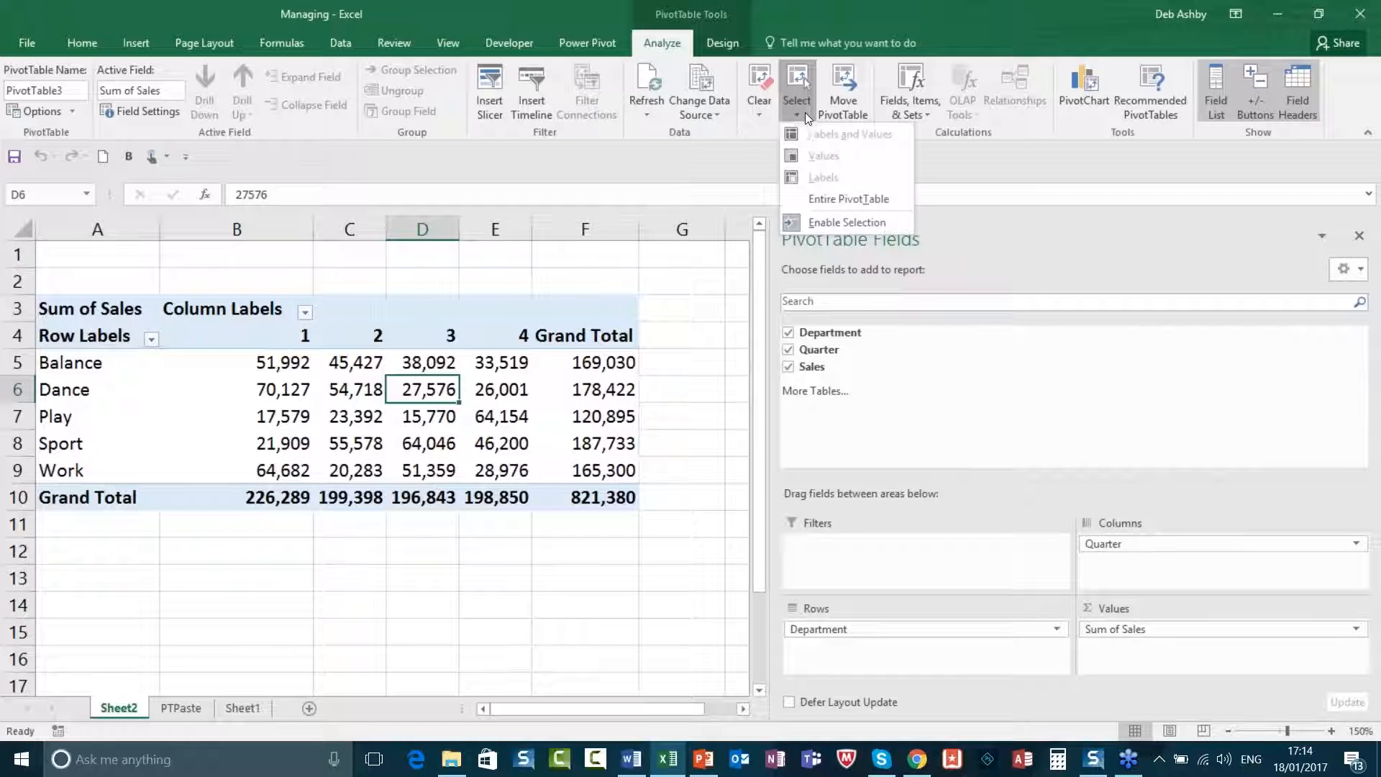
{"action": "left_click", "coordinate": [856, 204]}
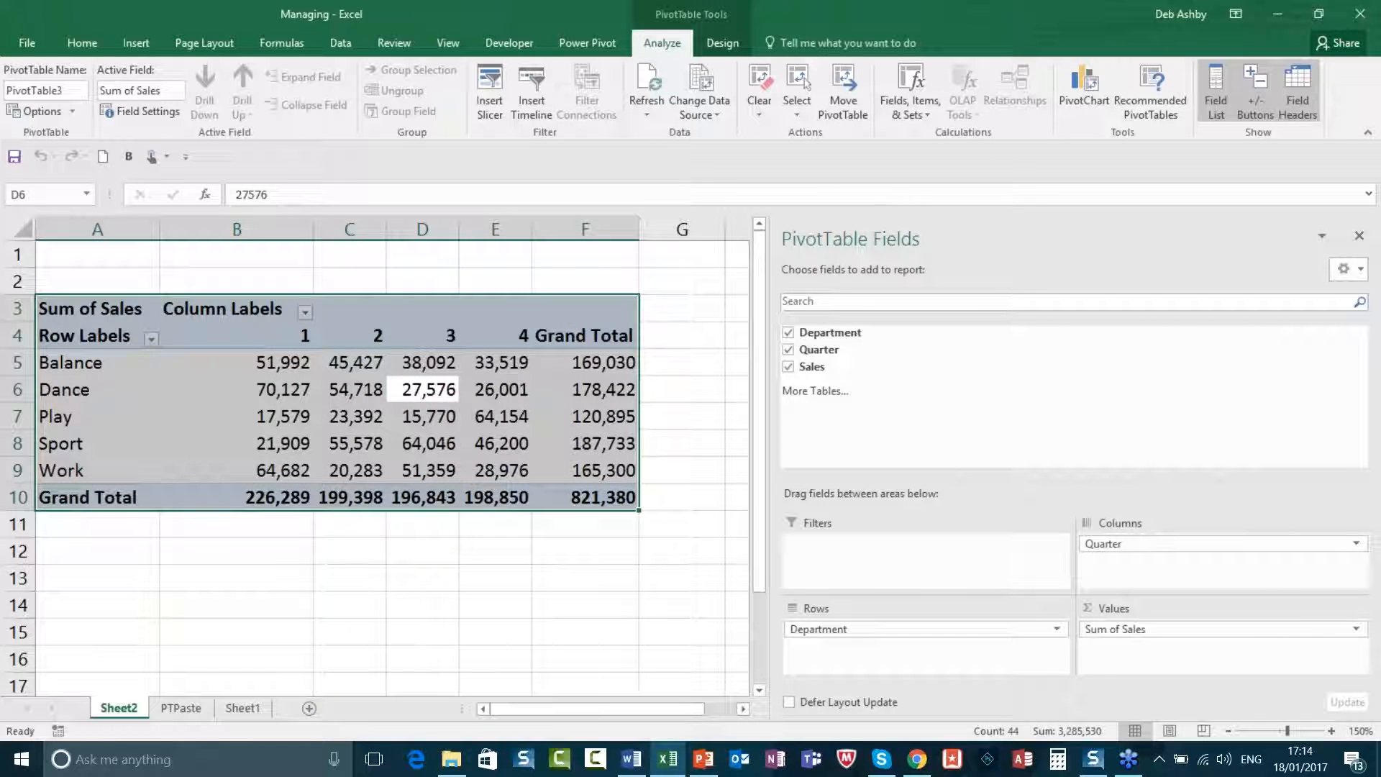
- Select the entire Sum of Sales pivot table on Sheet2 and name the range Dept_Quarter
{"action": "left_click", "coordinate": [429, 394]}
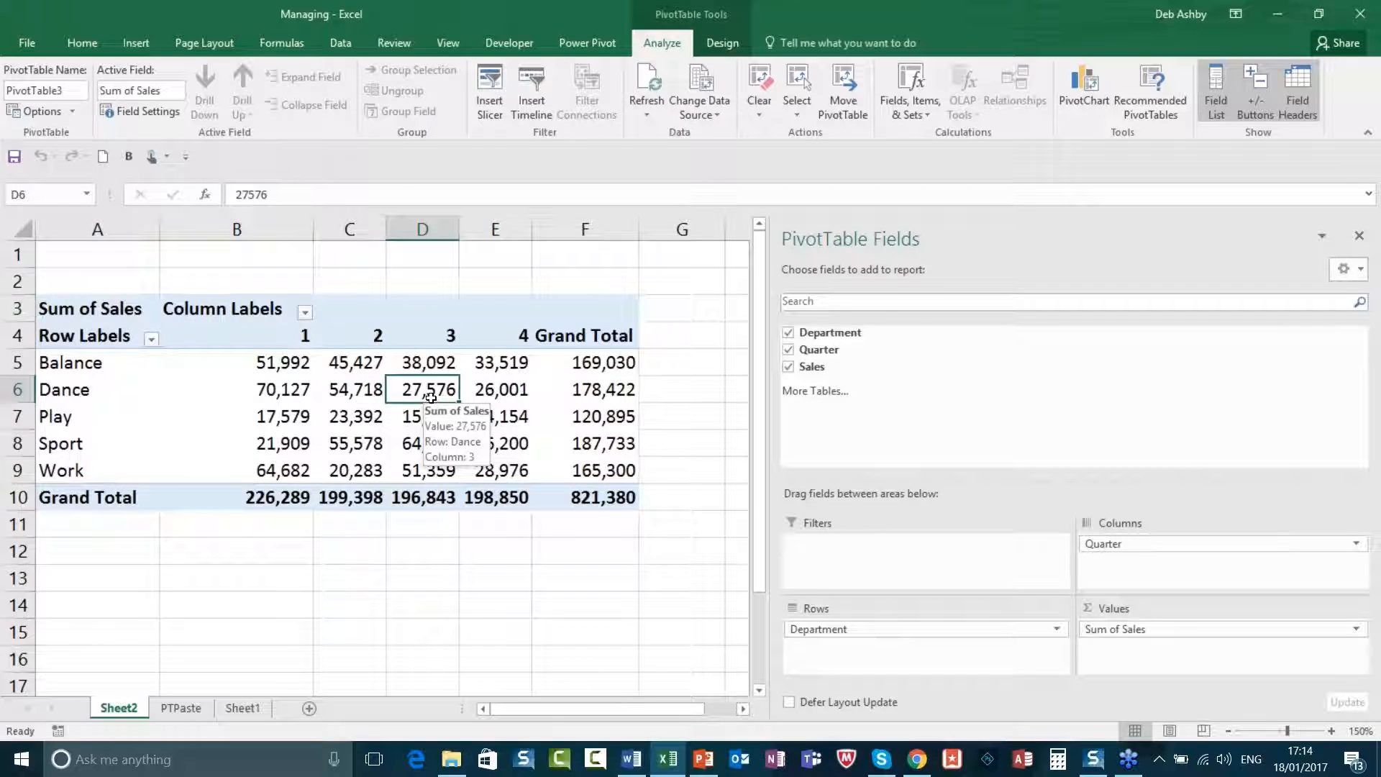
{"action": "key", "text": "ctrl+a"}
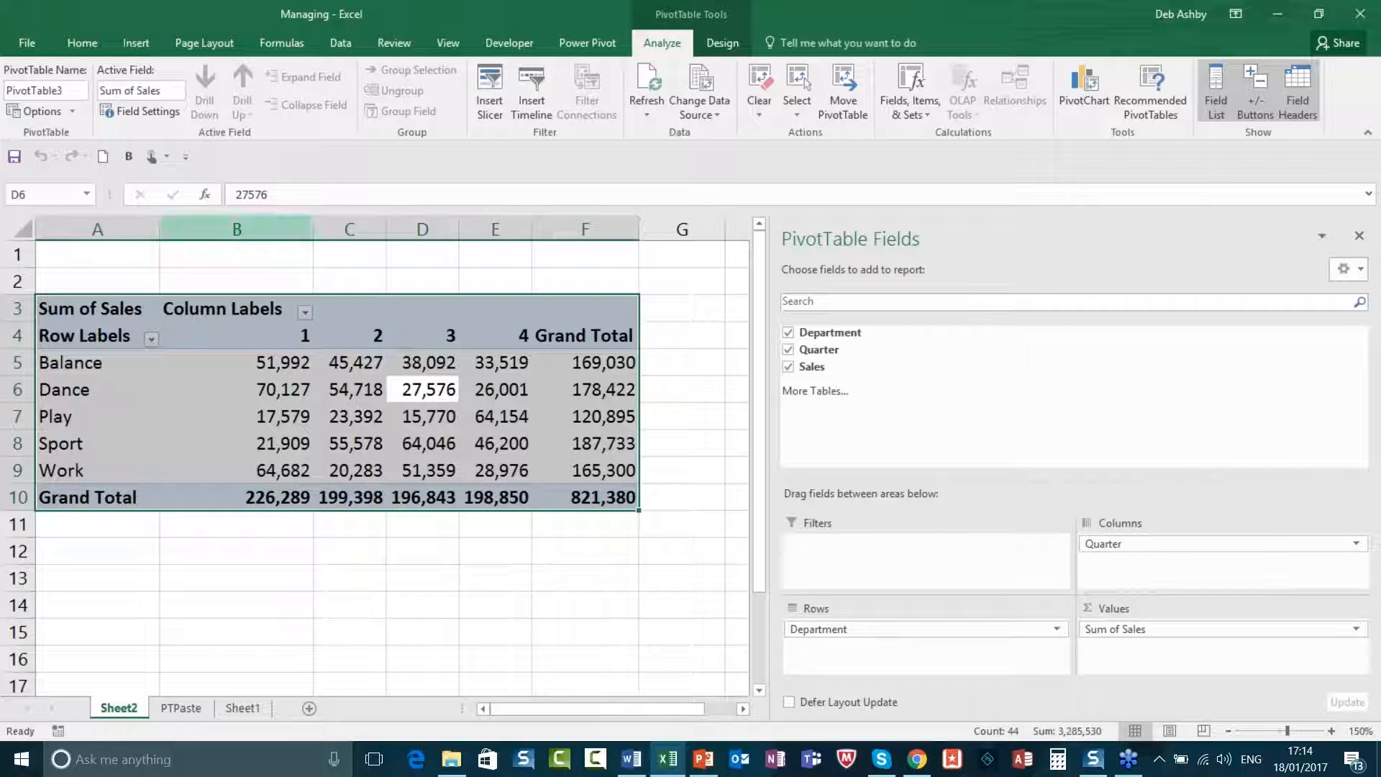
{"action": "left_click", "coordinate": [45, 193]}
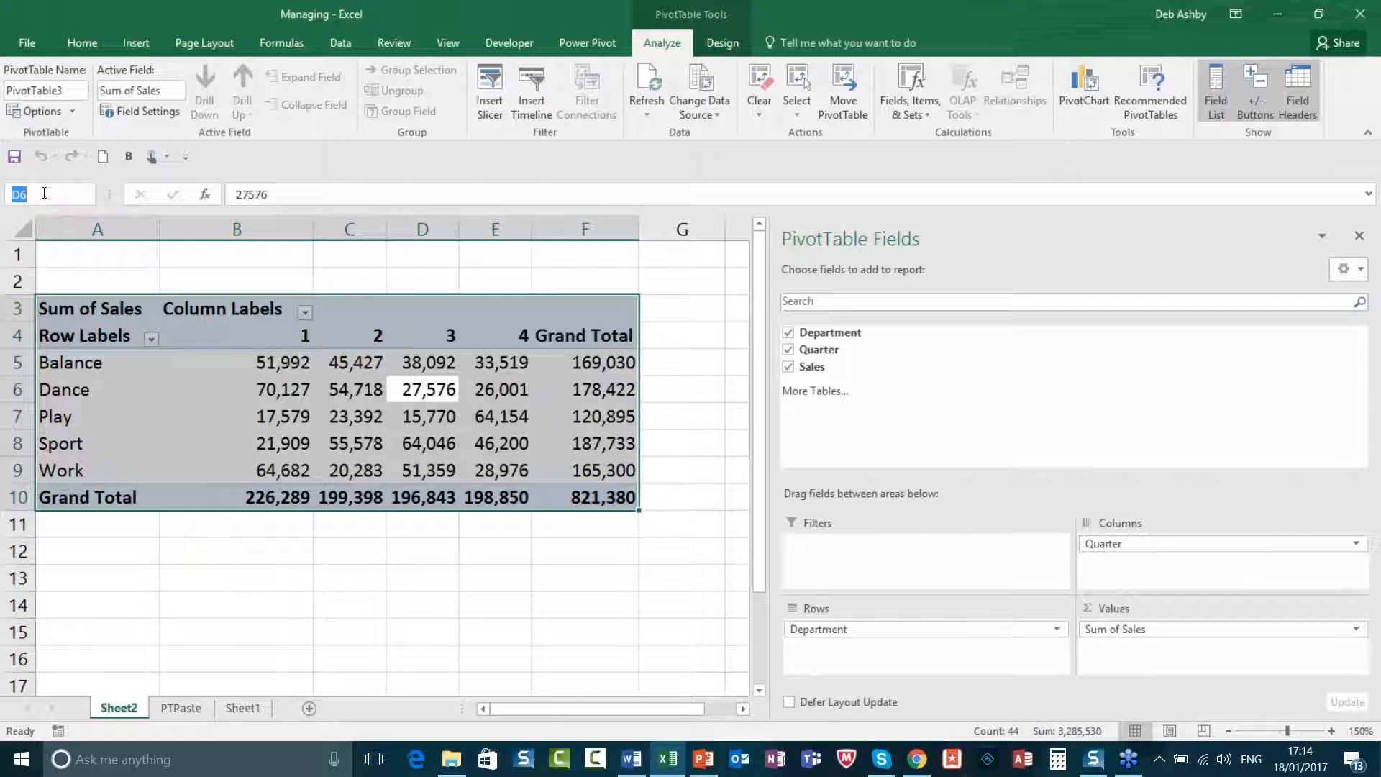
{"action": "type", "text": "Dept"}
{"action": "type", "text": "_Quarteer"}
{"action": "key", "text": "BackSpace"}
{"action": "key", "text": "BackSpace"}
{"action": "type", "text": "r"}
{"action": "key", "text": "Return"}
{"action": "left_click", "coordinate": [87, 193]}
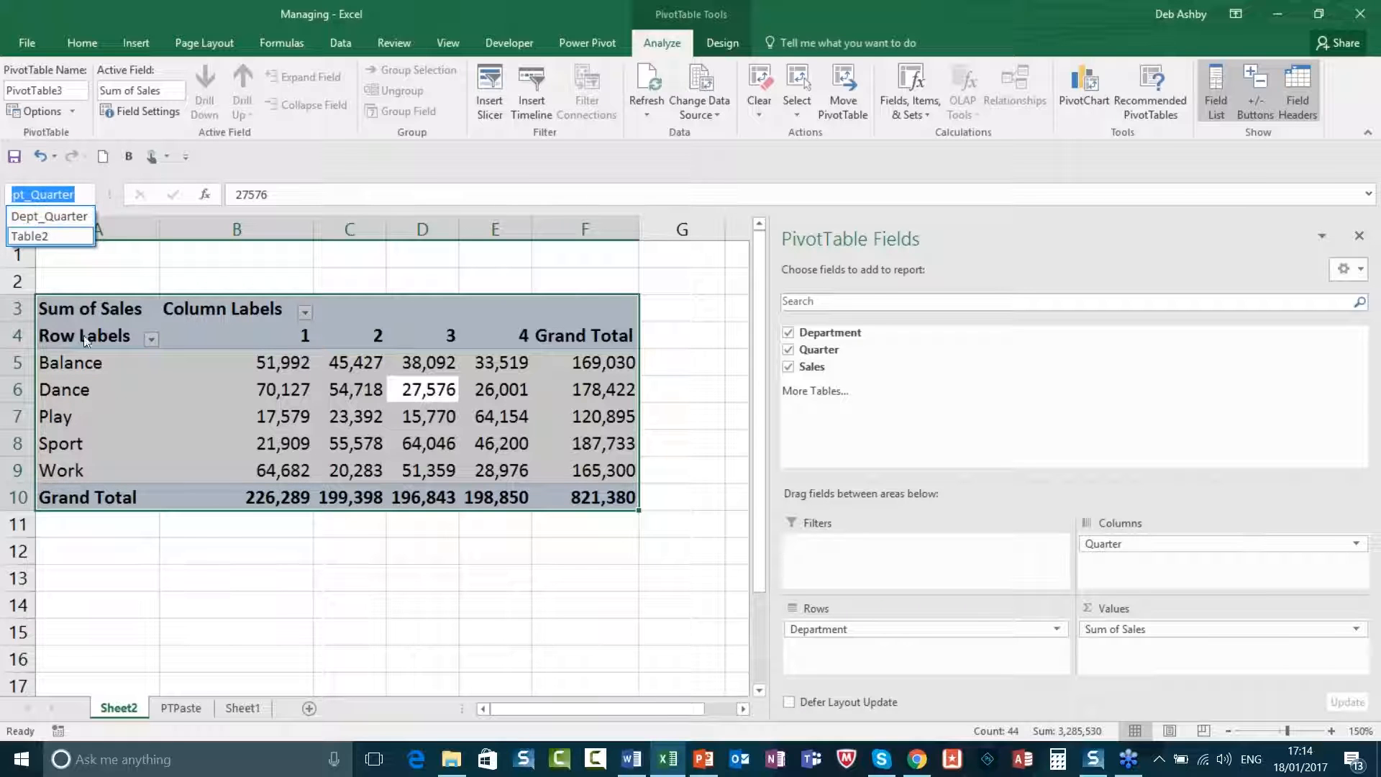
{"action": "key", "text": "Escape"}
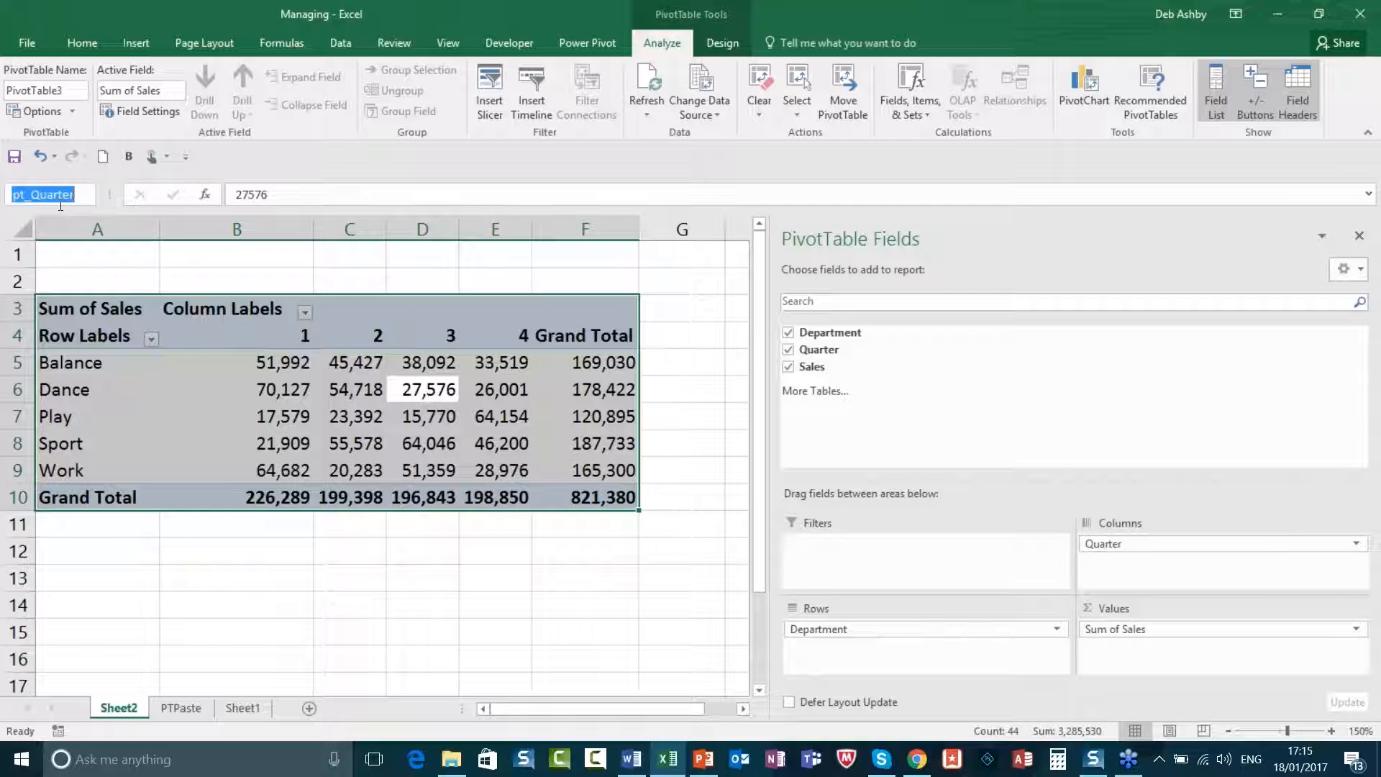
- Switch to Sheet1, jump from there to the named range Dept_Quarter, and deselect the range
{"action": "left_click", "coordinate": [245, 708]}
{"action": "left_click", "coordinate": [1023, 360]}
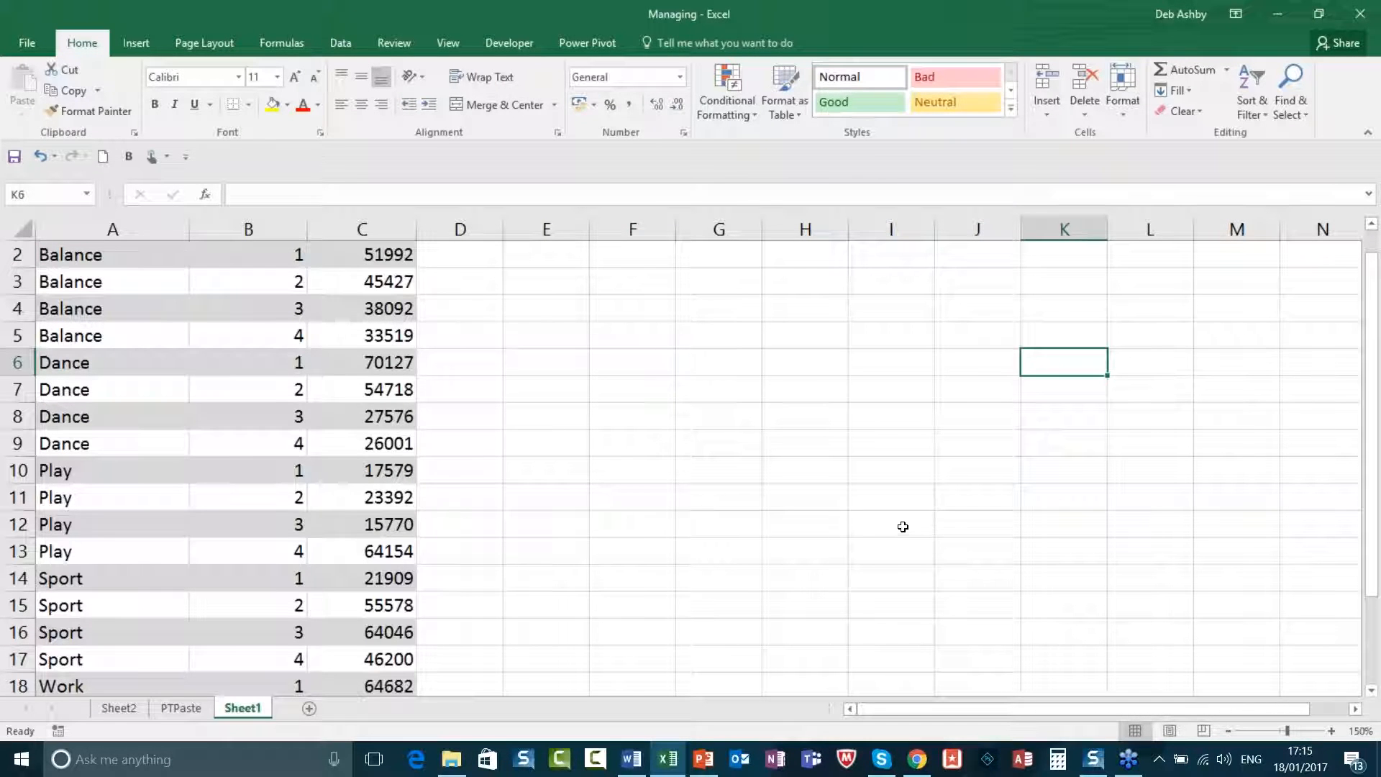
{"action": "left_click", "coordinate": [88, 193]}
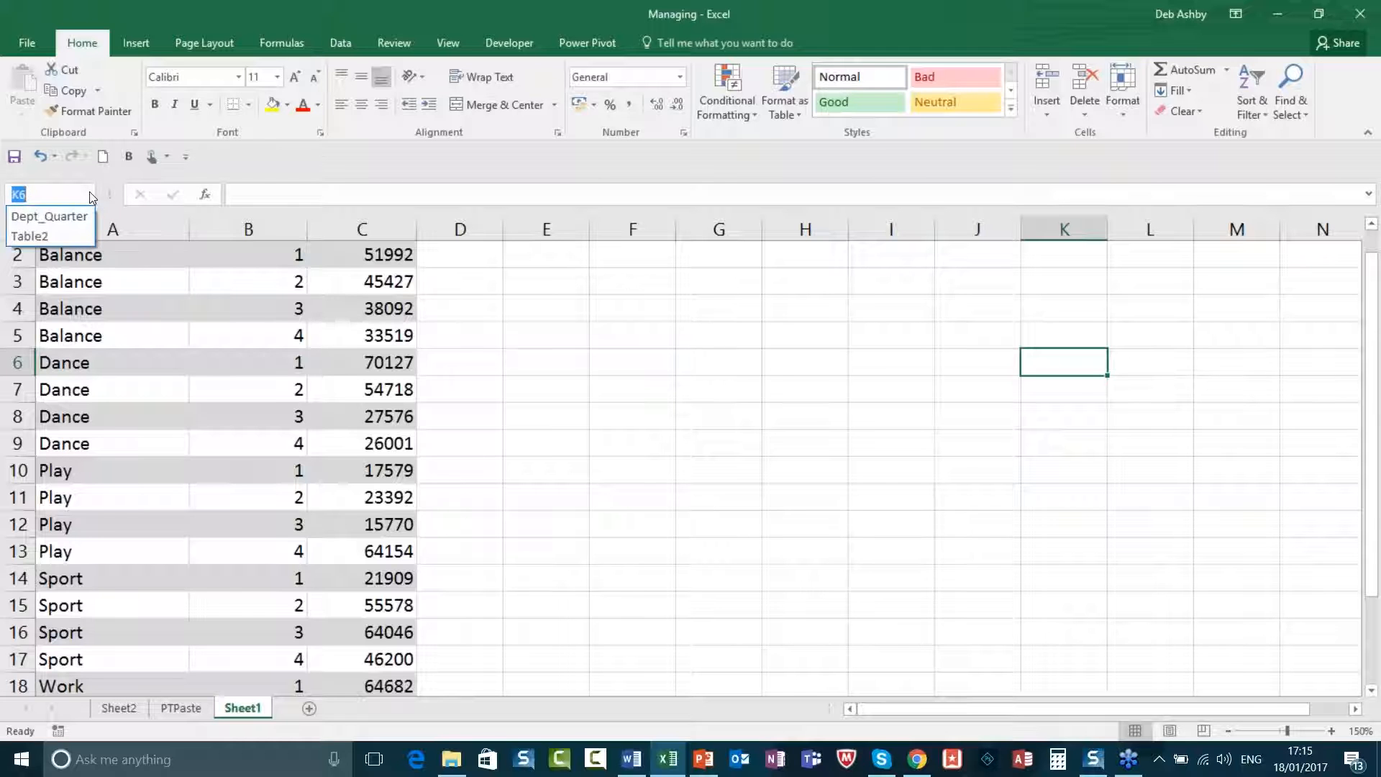
{"action": "left_click", "coordinate": [49, 216]}
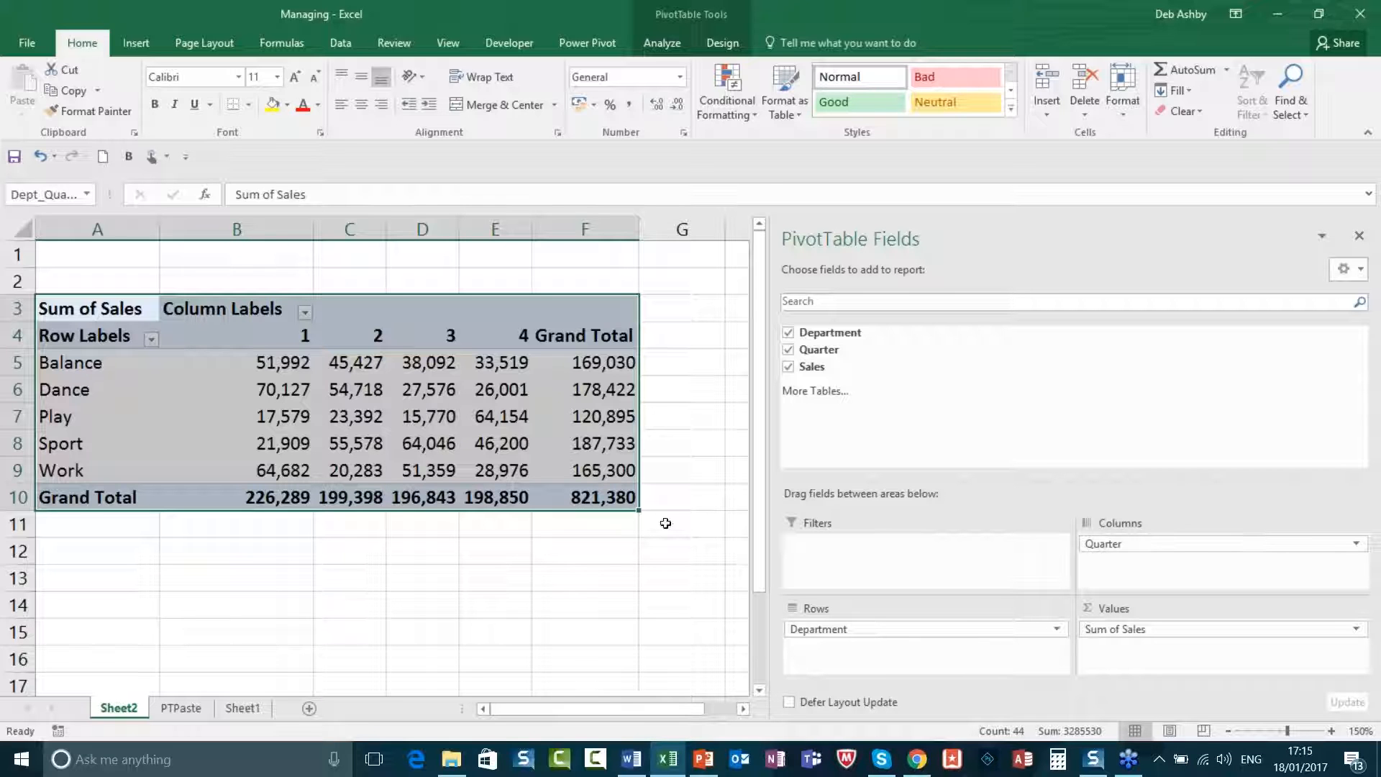
{"action": "left_click", "coordinate": [322, 539]}
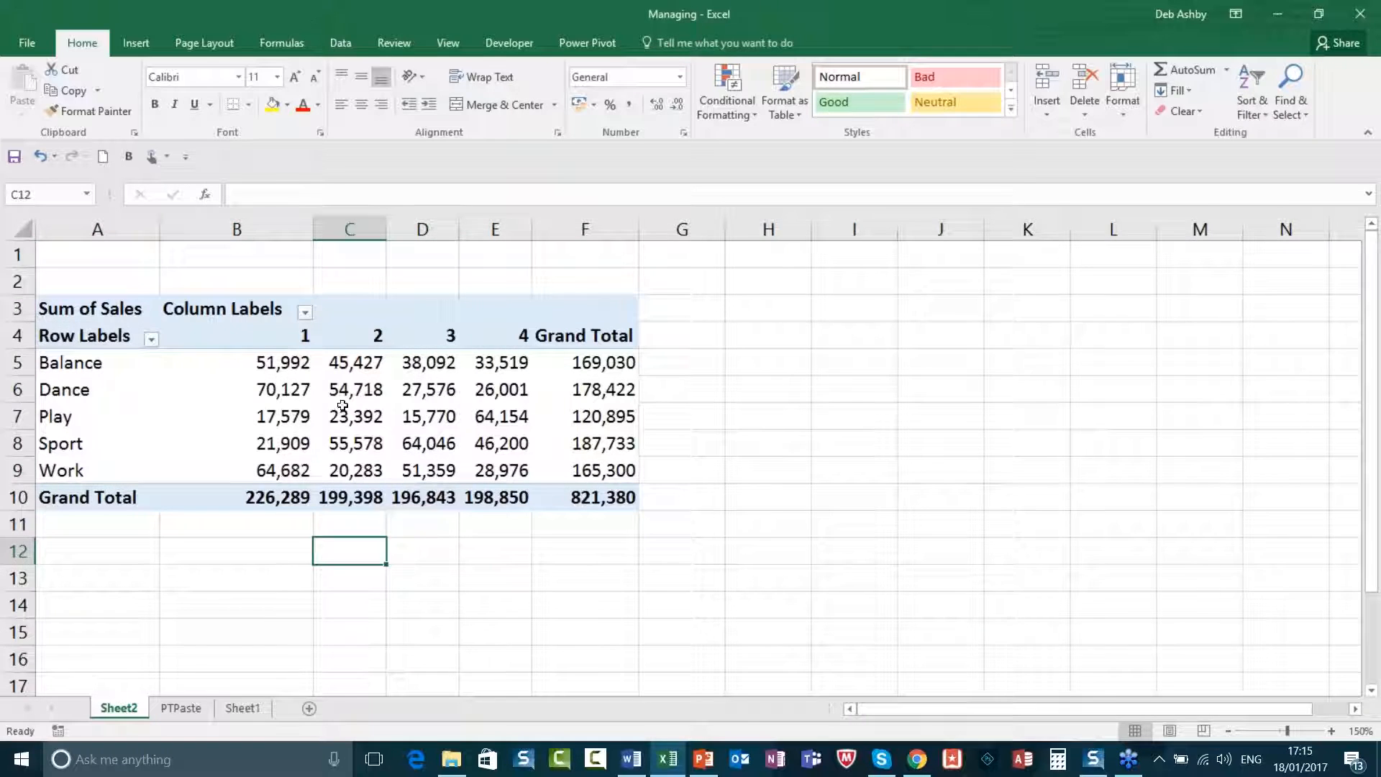
- Copy the entire Sum of Sales pivot table from Sheet2 and go to the PTPaste sheet
{"action": "left_click", "coordinate": [341, 410]}
{"action": "mouse_move", "coordinate": [213, 360]}
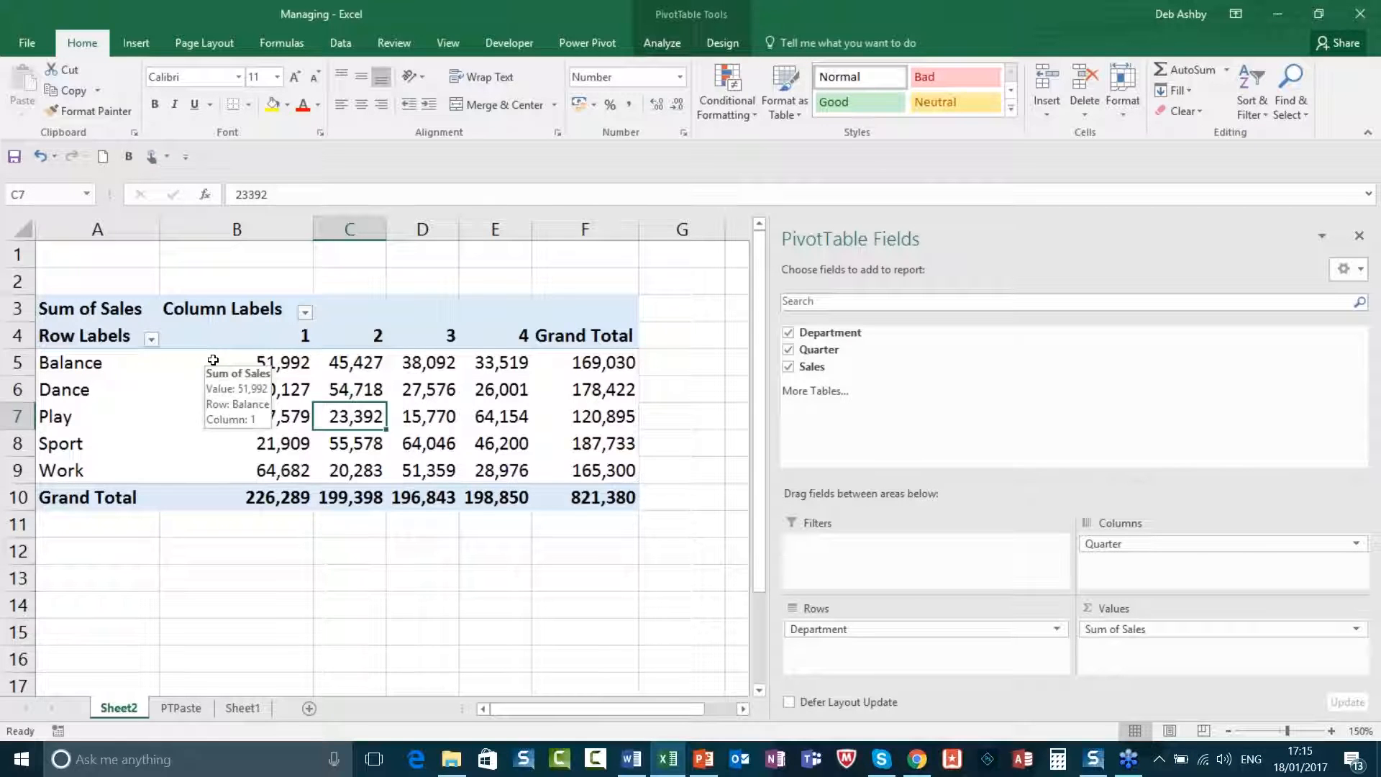
{"action": "key", "text": "ctrl+a"}
{"action": "key", "text": "ctrl+c"}
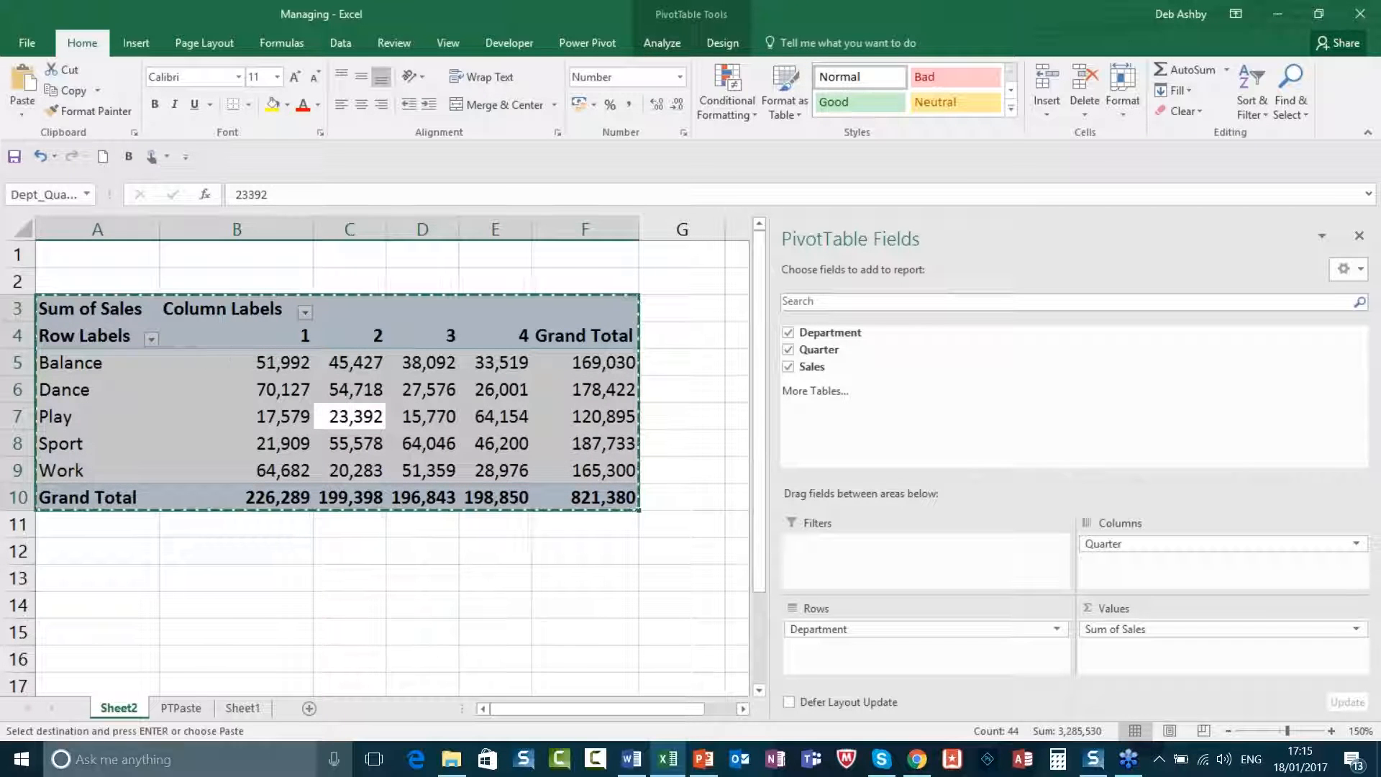
{"action": "left_click", "coordinate": [243, 708]}
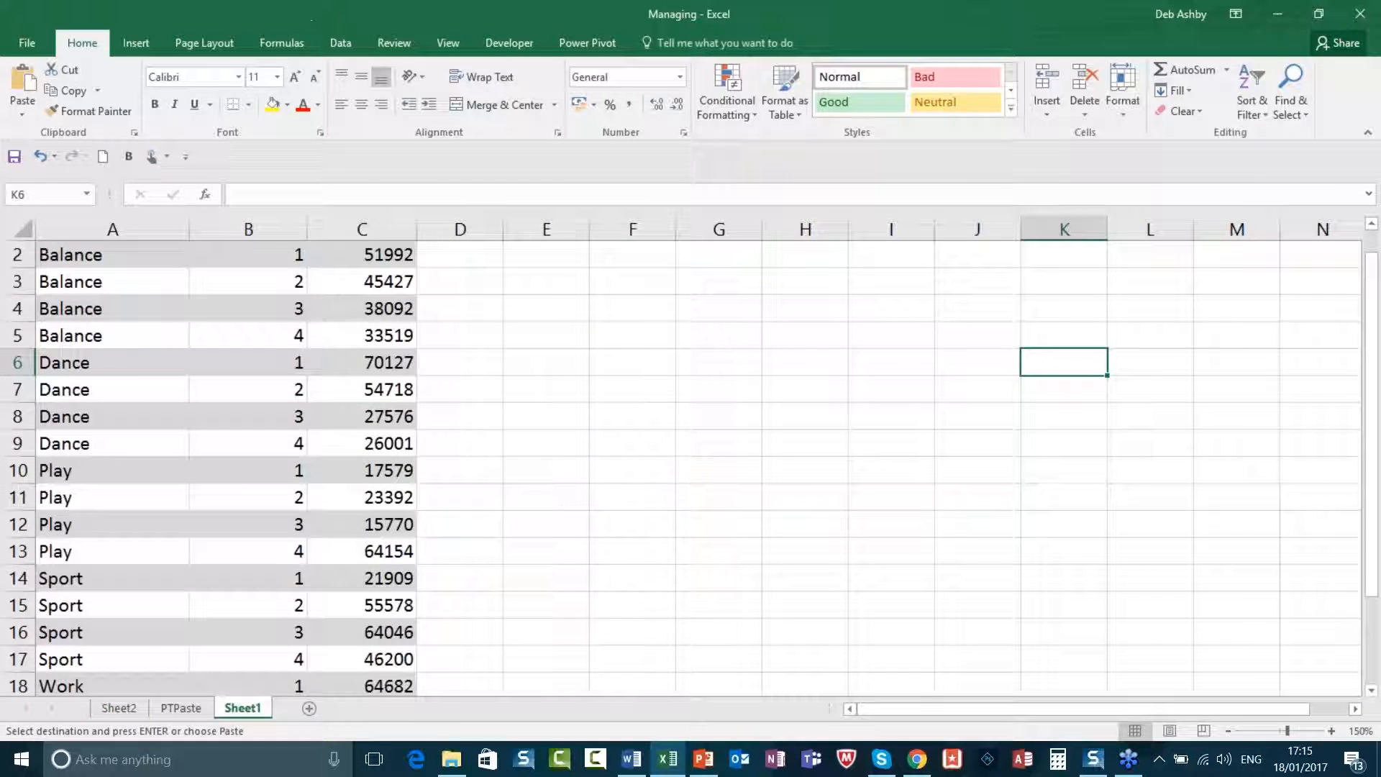
{"action": "left_click", "coordinate": [190, 707]}
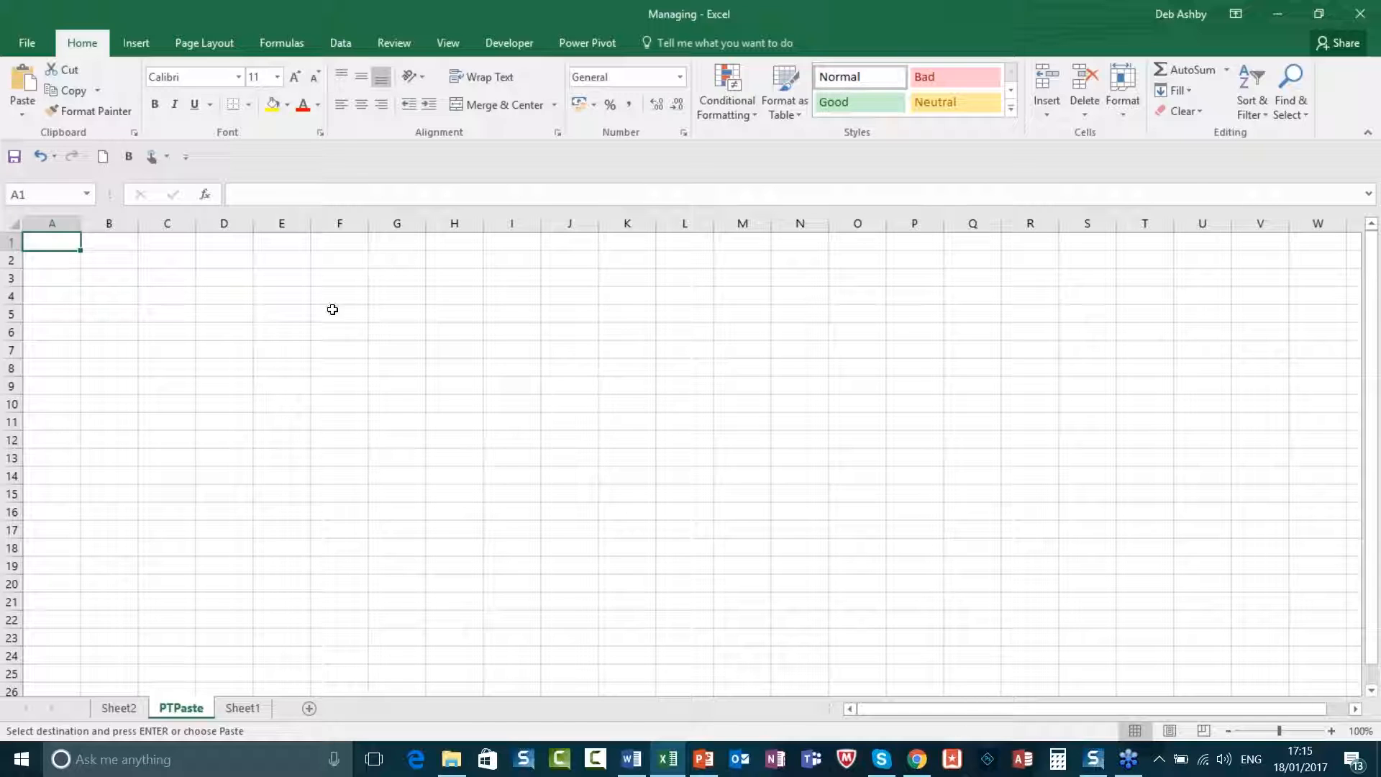
- Try pasting the copied pivot table at cell G8 of PTPaste, and undo the paste
{"action": "left_click", "coordinate": [471, 350]}
{"action": "left_click", "coordinate": [745, 402]}
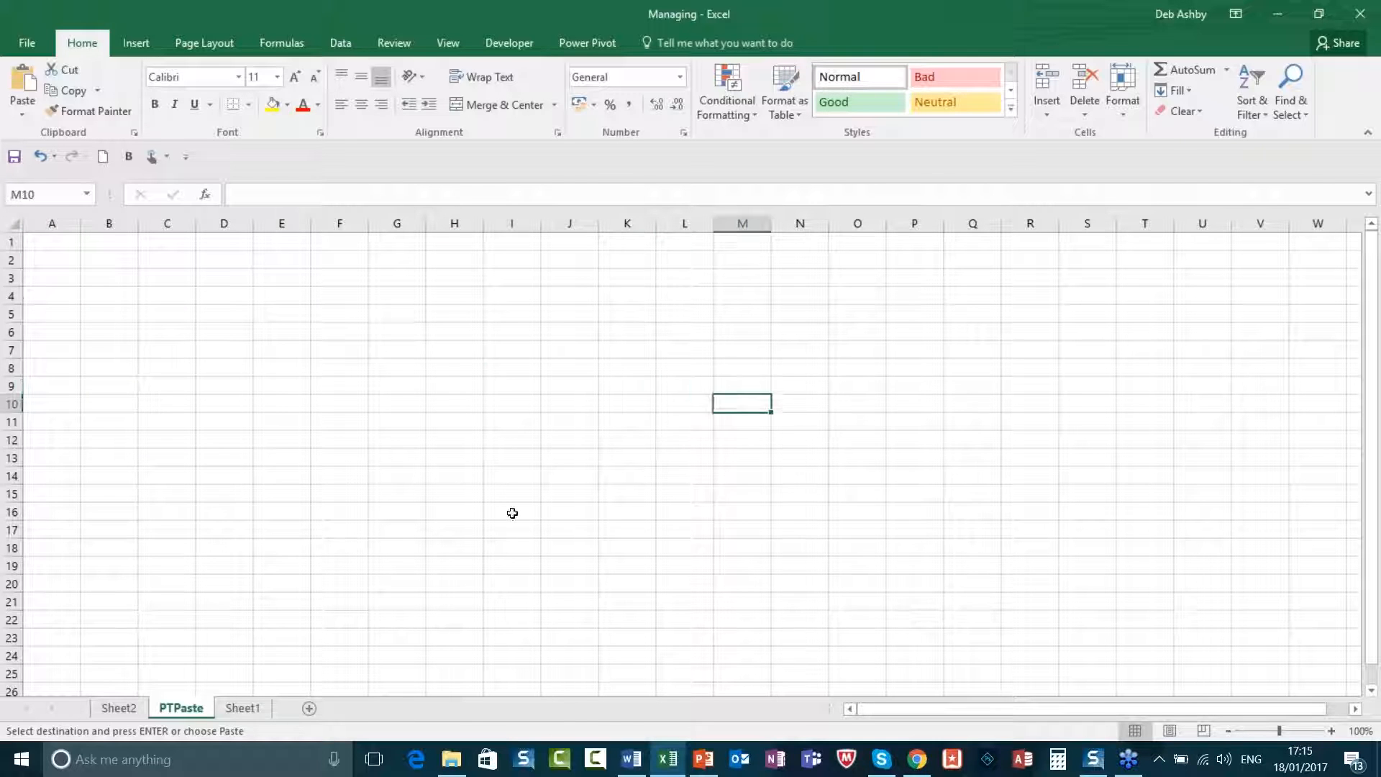
{"action": "left_click", "coordinate": [512, 514]}
{"action": "left_click", "coordinate": [391, 367]}
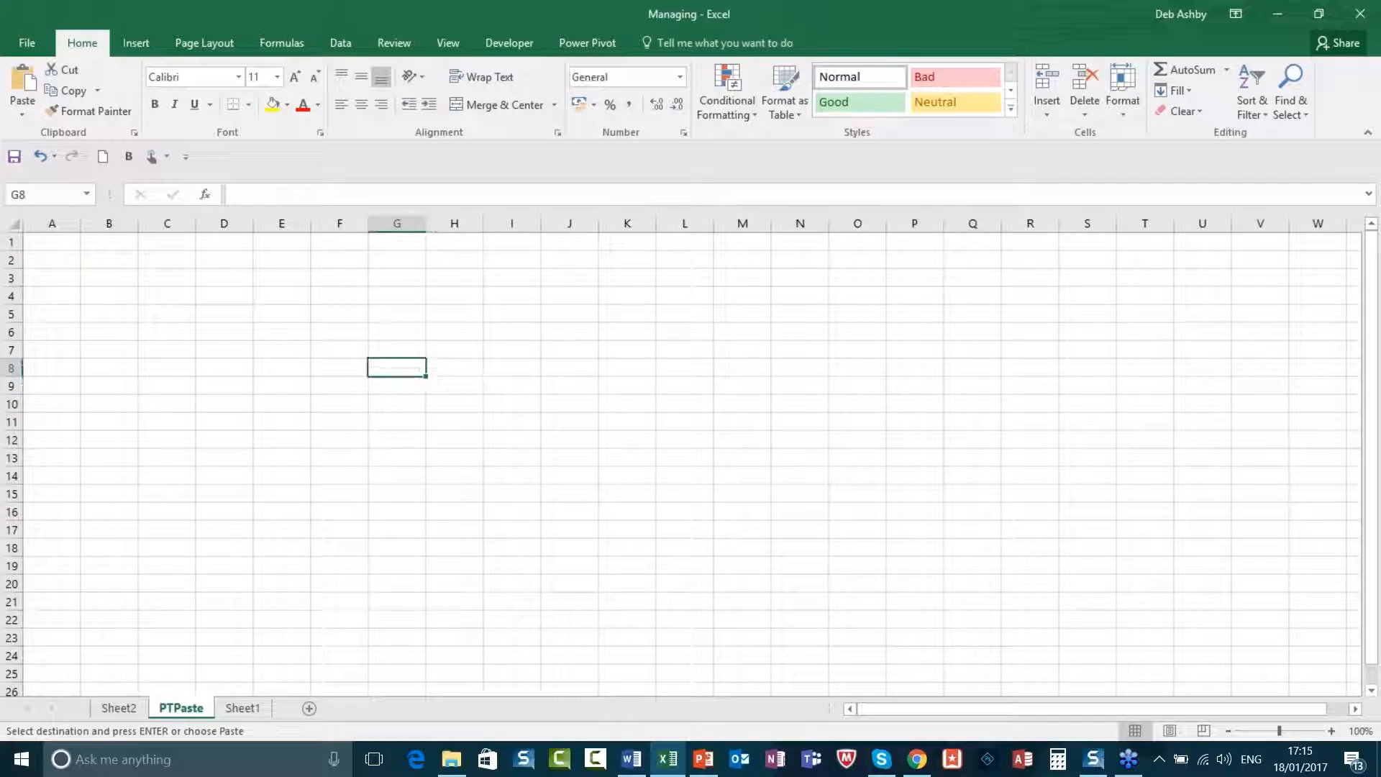
{"action": "key", "text": "ctrl+v"}
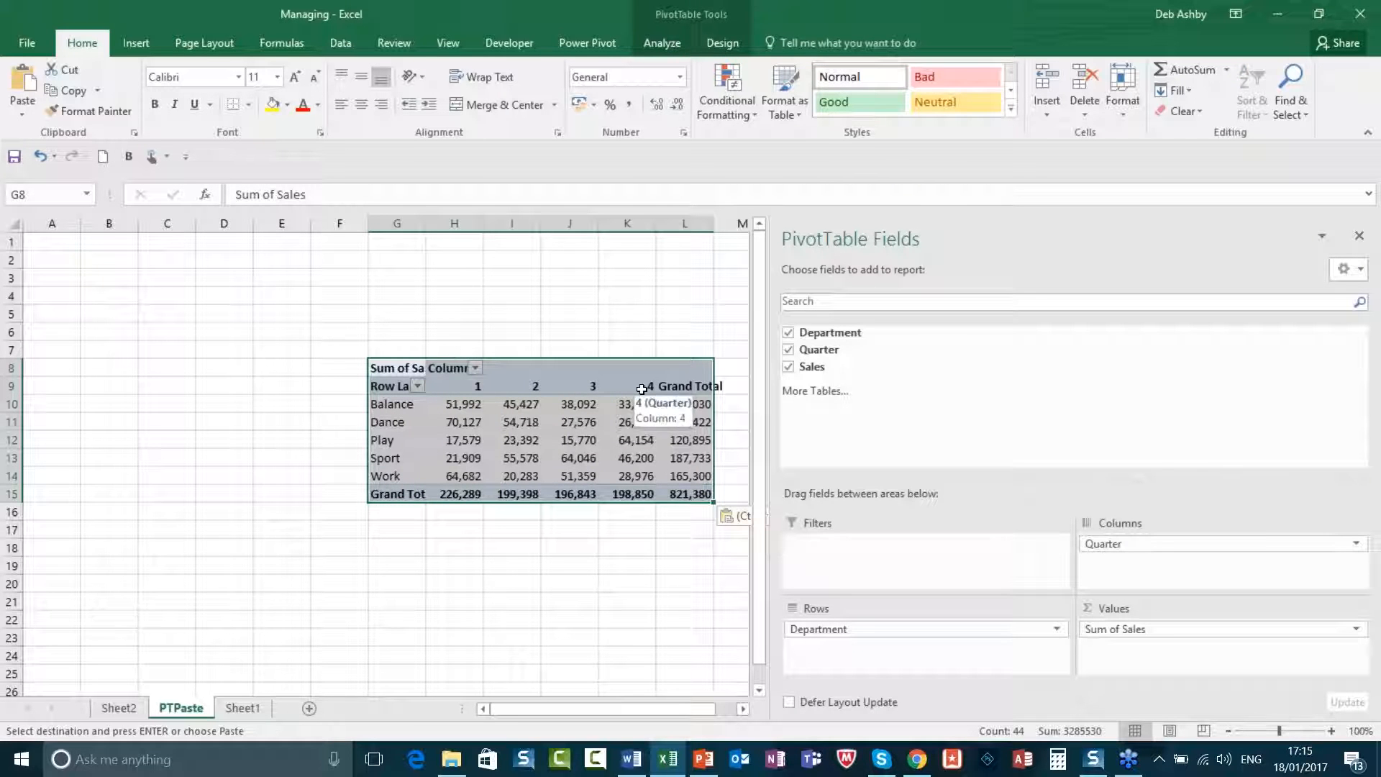
{"action": "key", "text": "ctrl+z"}
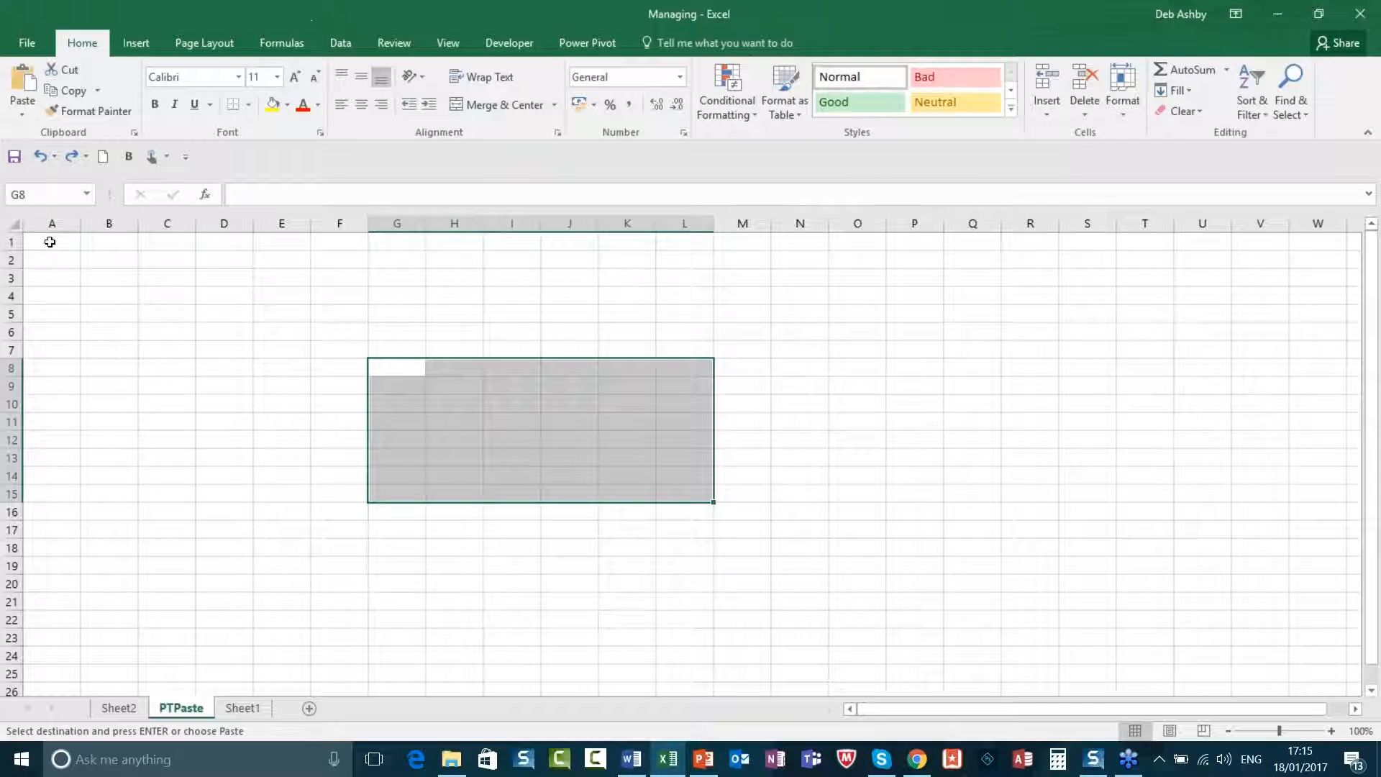
- Paste the copied pivot table at cell A1 of the PTPaste sheet and show its paste options
{"action": "left_click", "coordinate": [53, 243]}
{"action": "key", "text": "ctrl+v"}
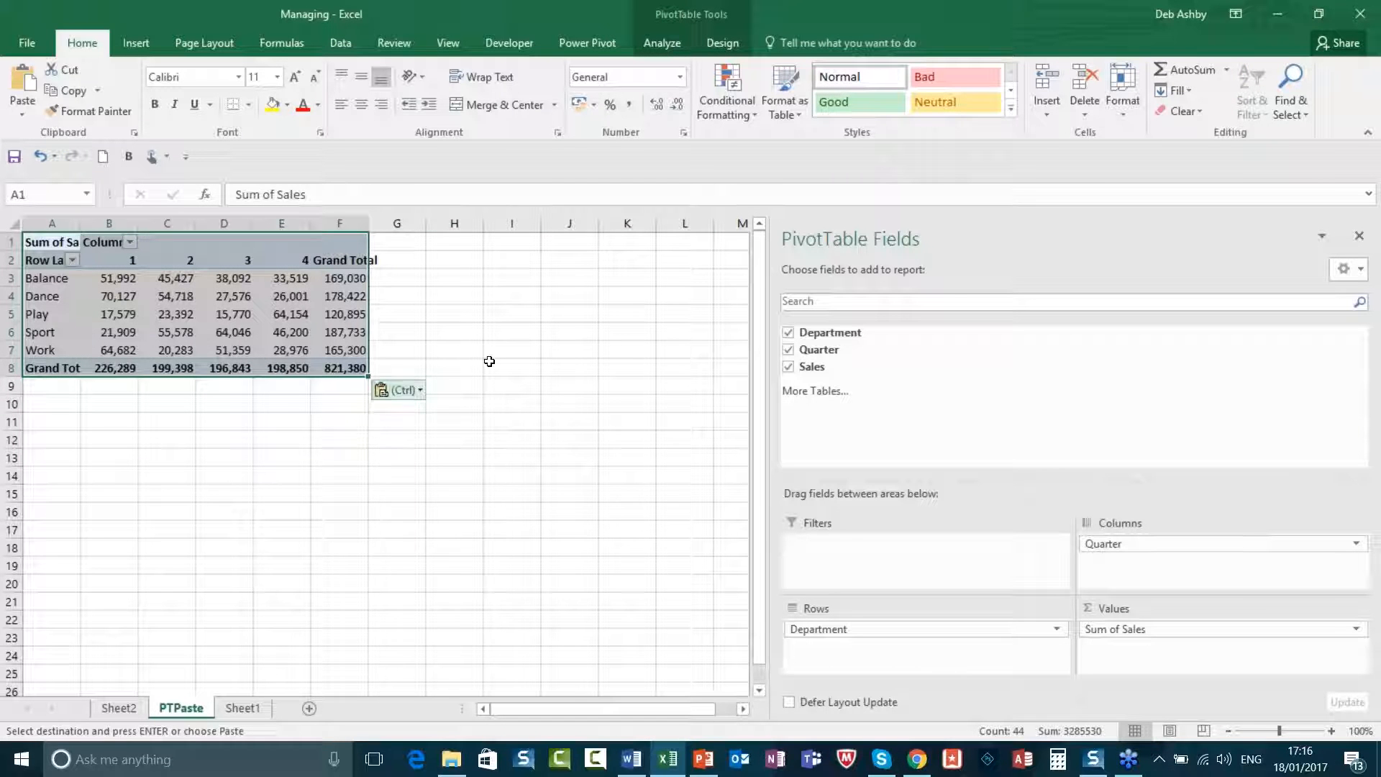
{"action": "left_click", "coordinate": [398, 390]}
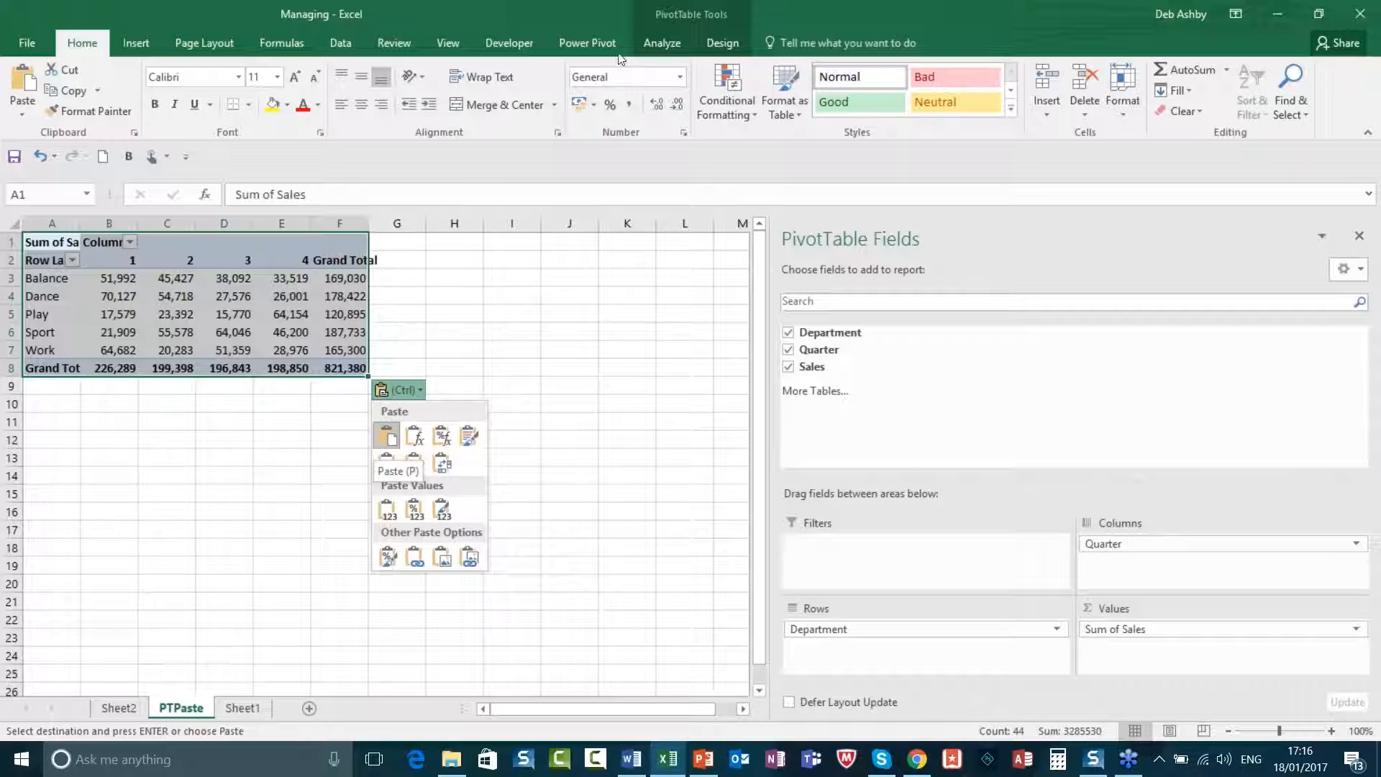
- Clear all fields from the pasted pivot table on the PTPaste sheet
{"action": "left_click", "coordinate": [665, 45]}
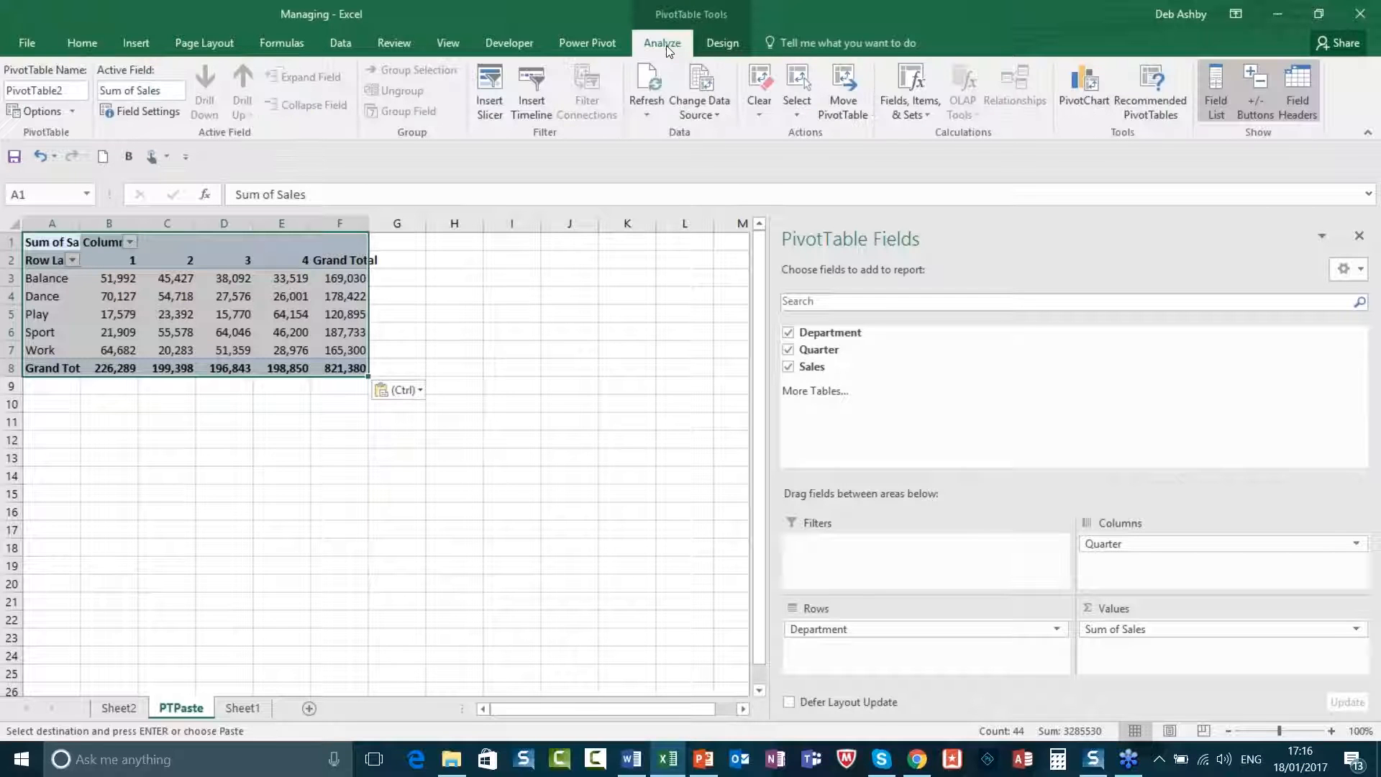
{"action": "left_click", "coordinate": [764, 111]}
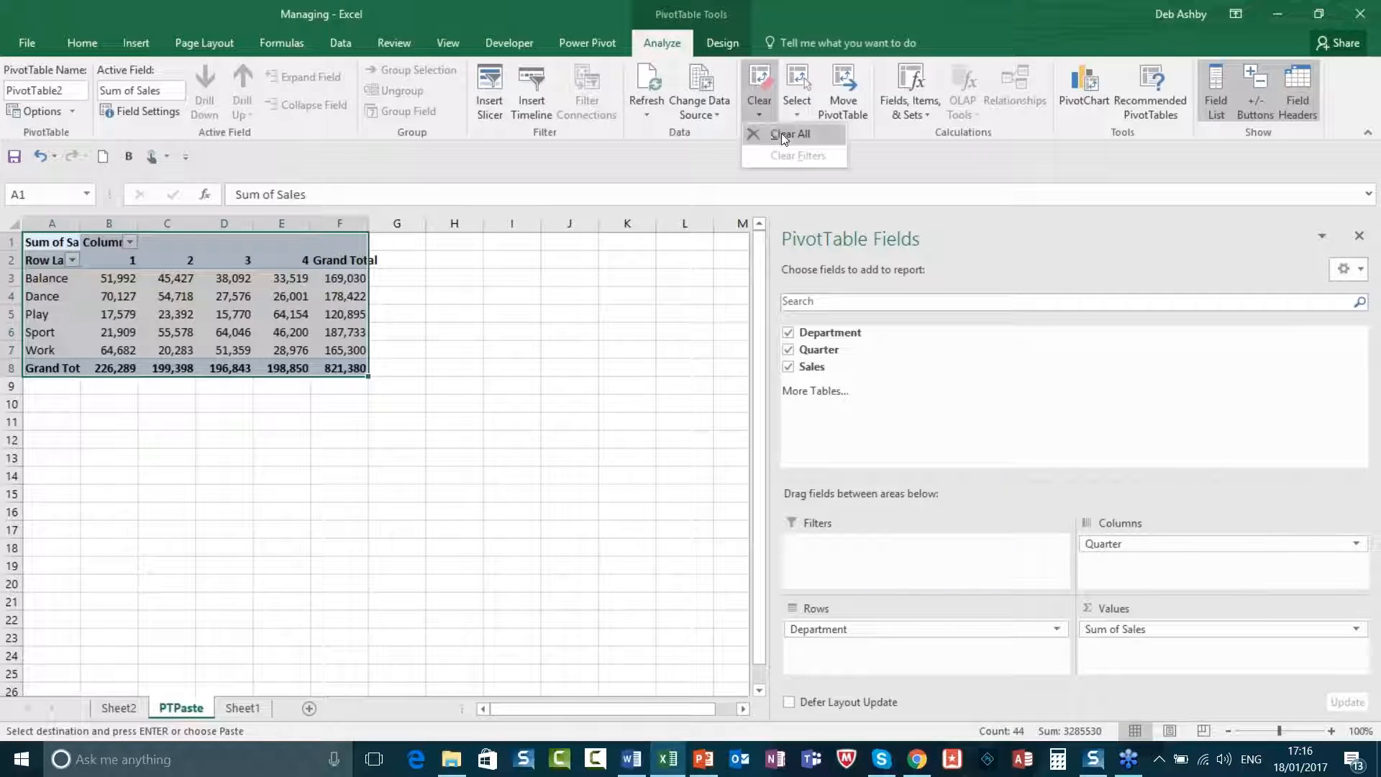
{"action": "left_click", "coordinate": [784, 137]}
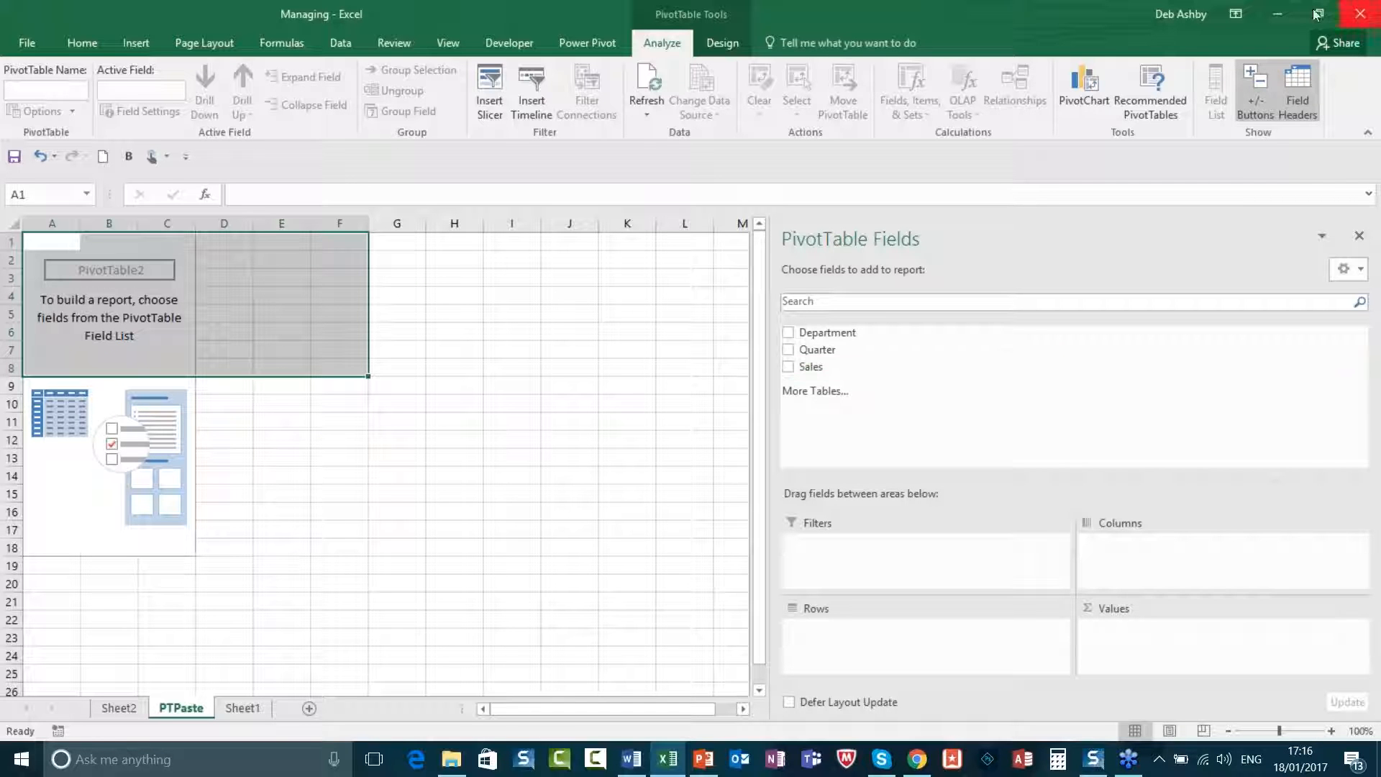
- Close the Managing workbook without saving and open the Totals workbook from the Chapter01 folder
{"action": "left_click", "coordinate": [1362, 15]}
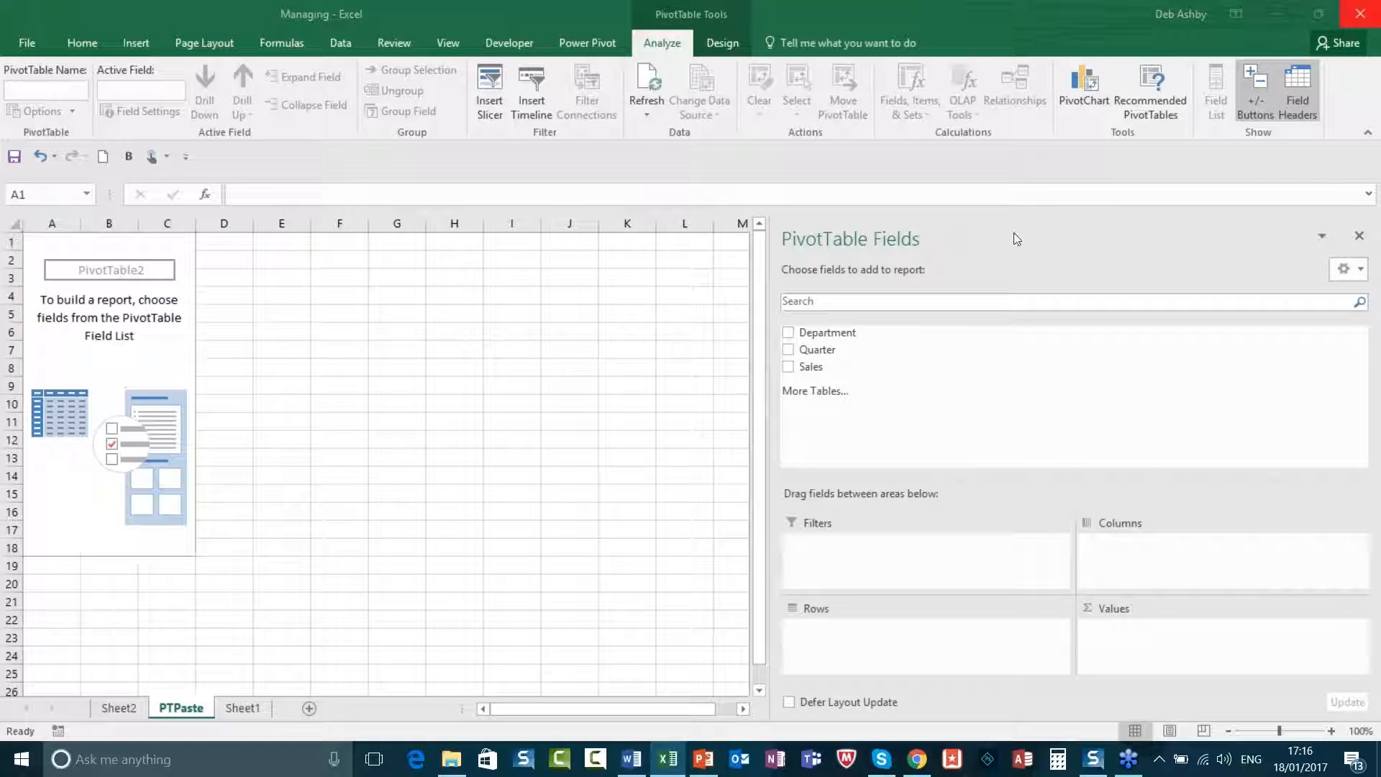
{"action": "left_click", "coordinate": [679, 409]}
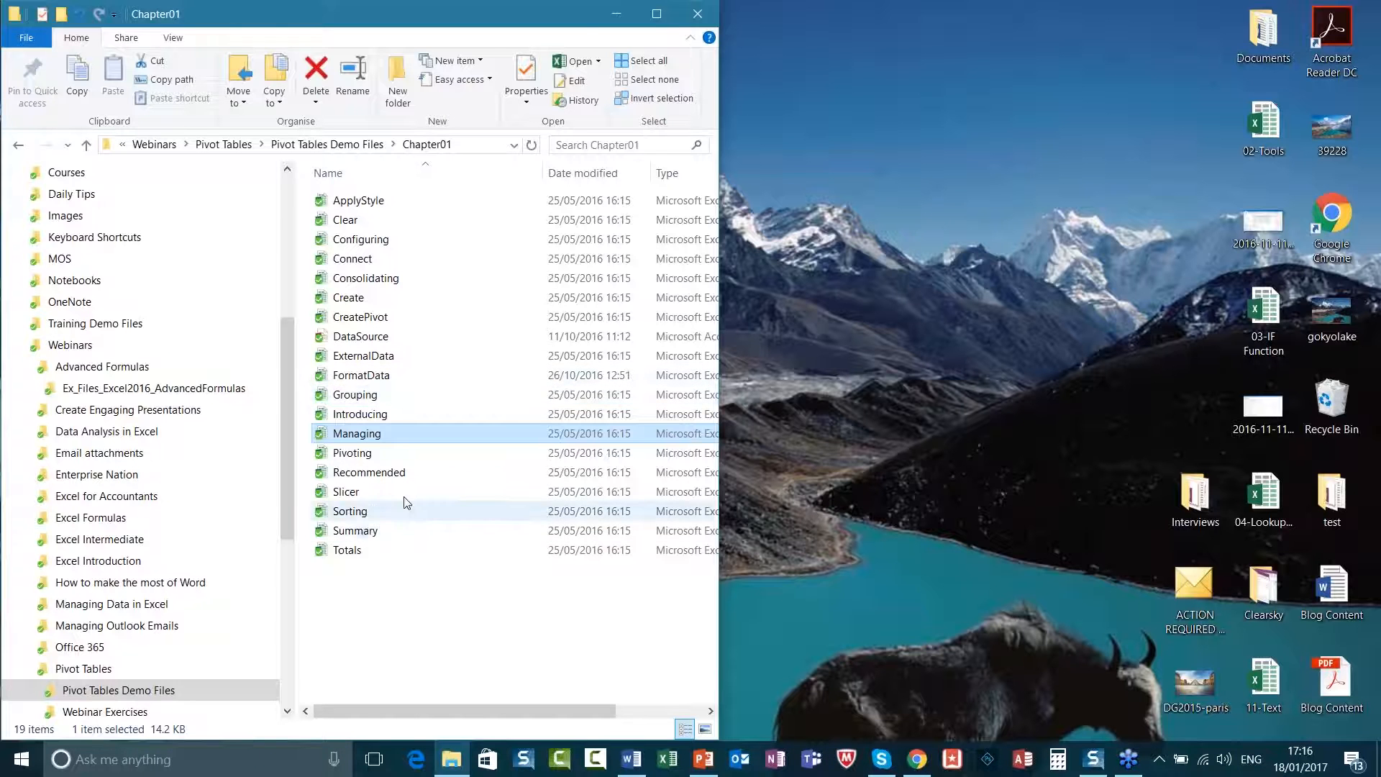
{"action": "double_click", "coordinate": [357, 559]}
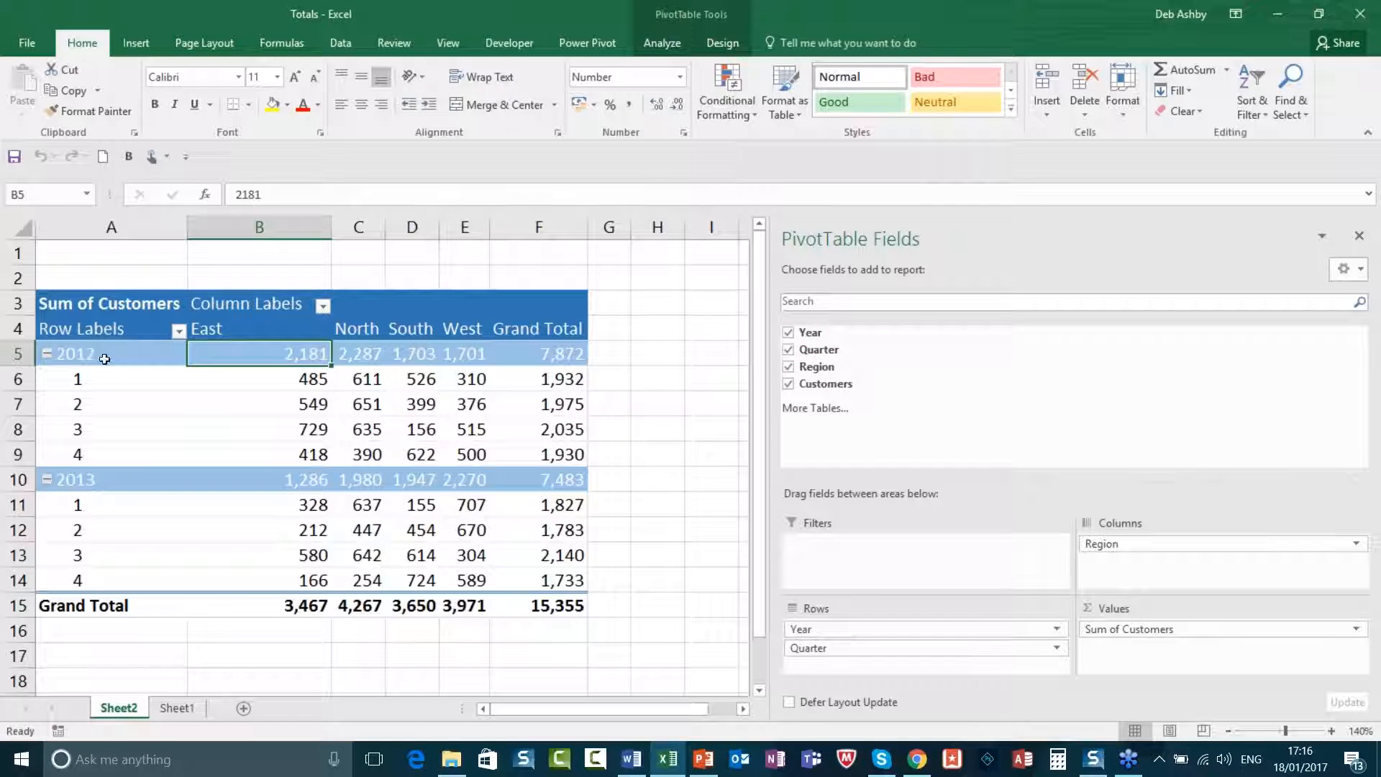
- Examine the Sum of Customers pivot table's regions, quarters, yearly subtotals for 2012 and 2013, and grand totals
{"action": "left_click", "coordinate": [245, 331]}
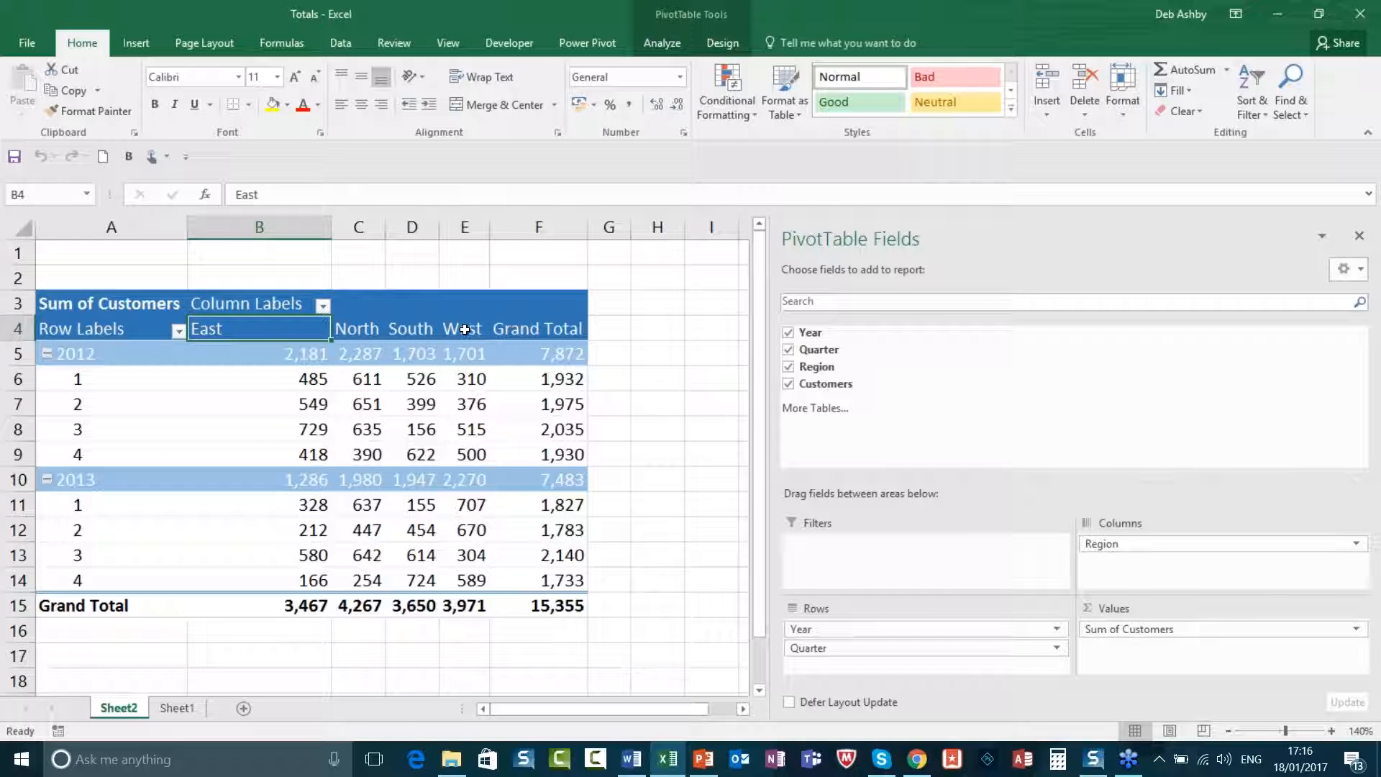
{"action": "left_click", "coordinate": [113, 383]}
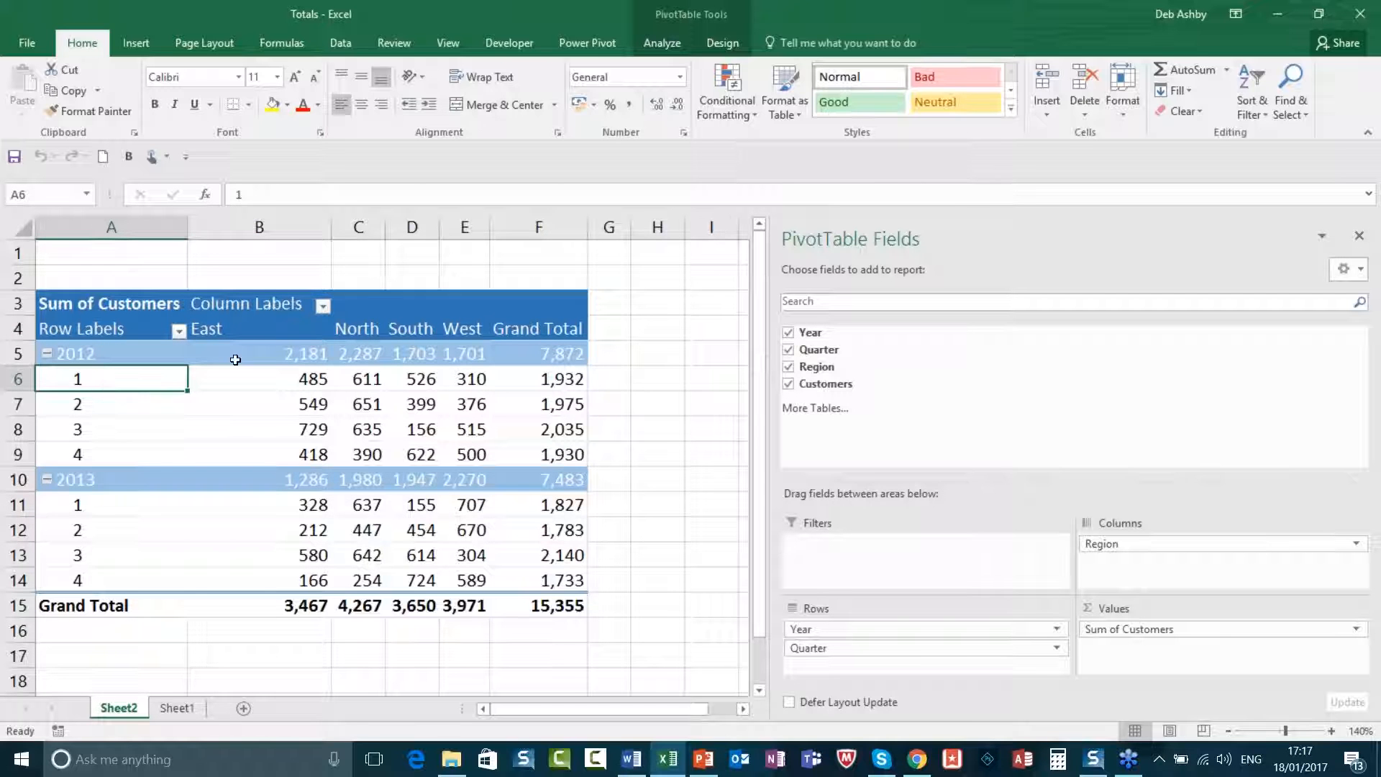
{"action": "left_click_drag", "start_coordinate": [112, 381], "coordinate": [109, 456]}
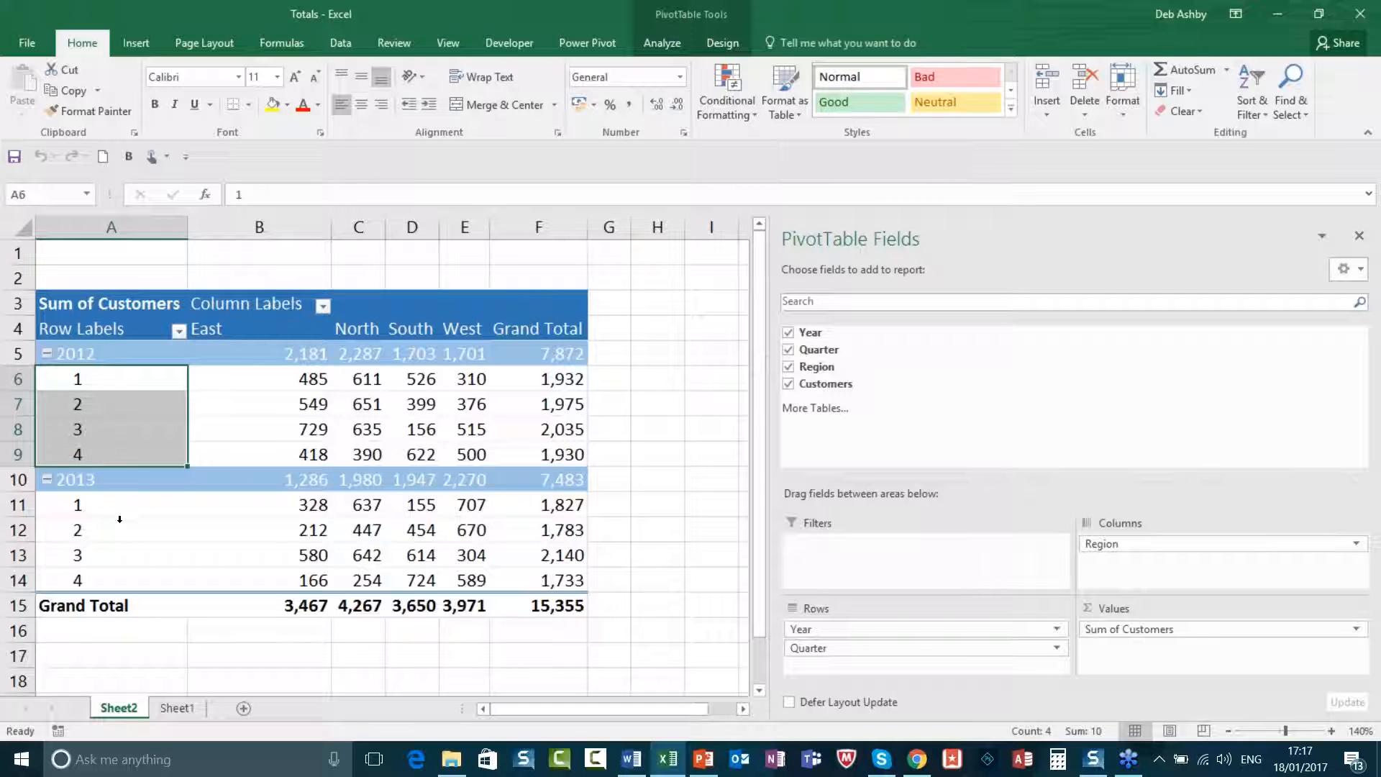
{"action": "left_click", "coordinate": [119, 510]}
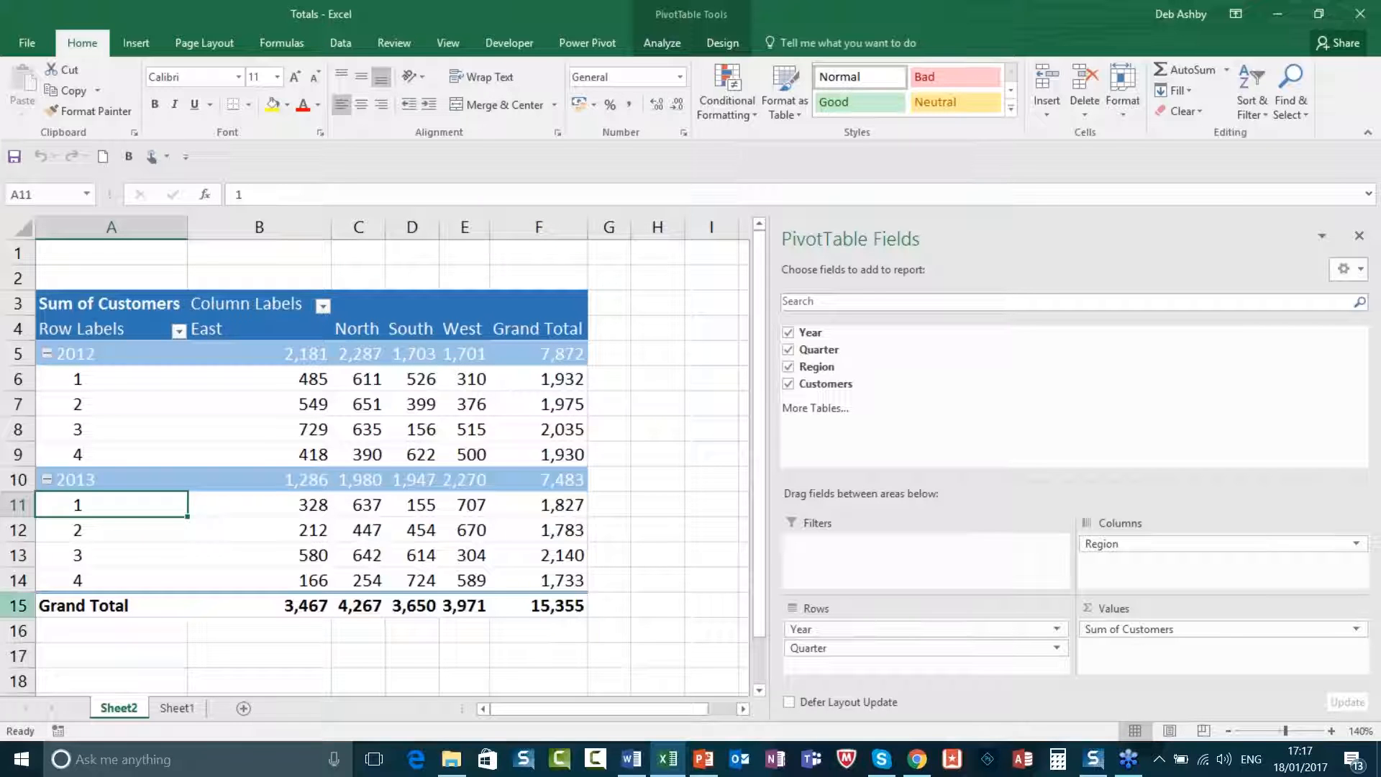
{"action": "left_click", "coordinate": [542, 608]}
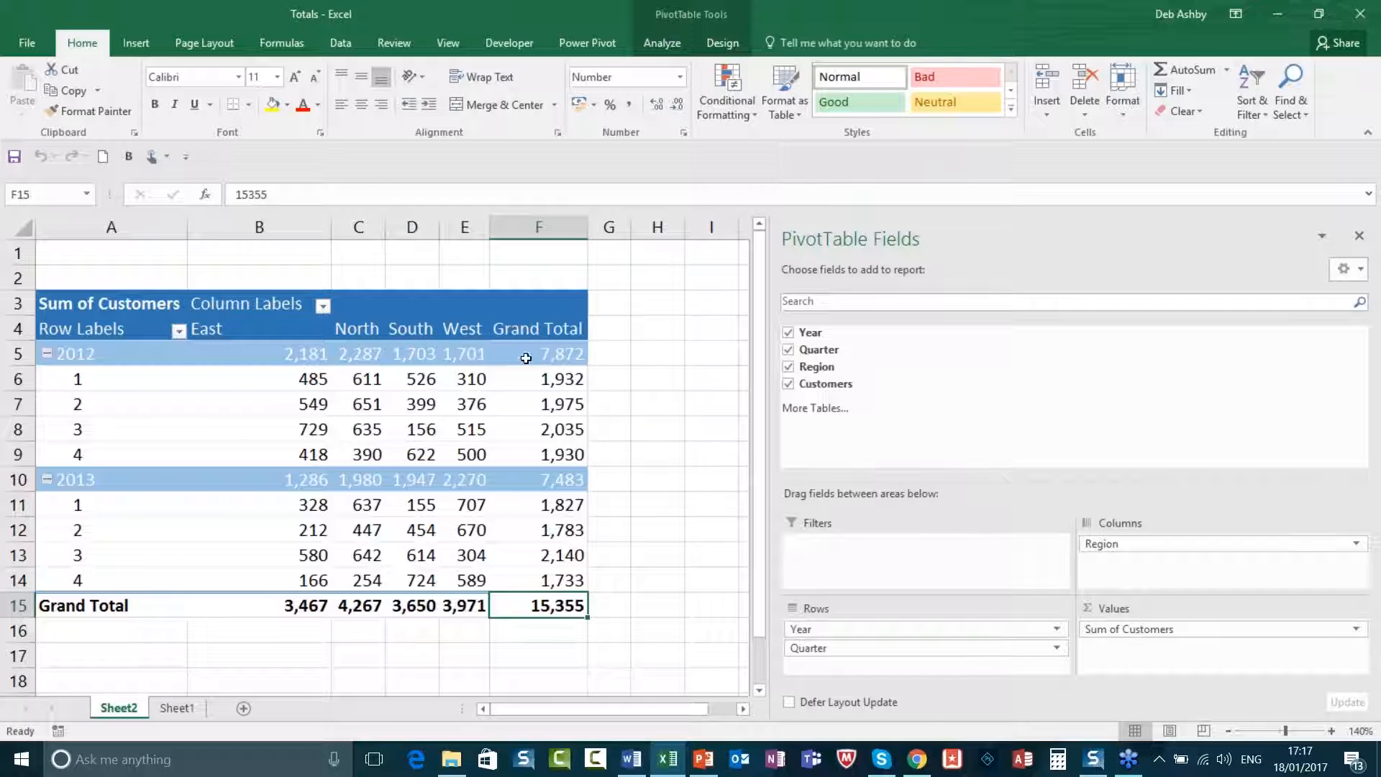
{"action": "mouse_move", "coordinate": [559, 358]}
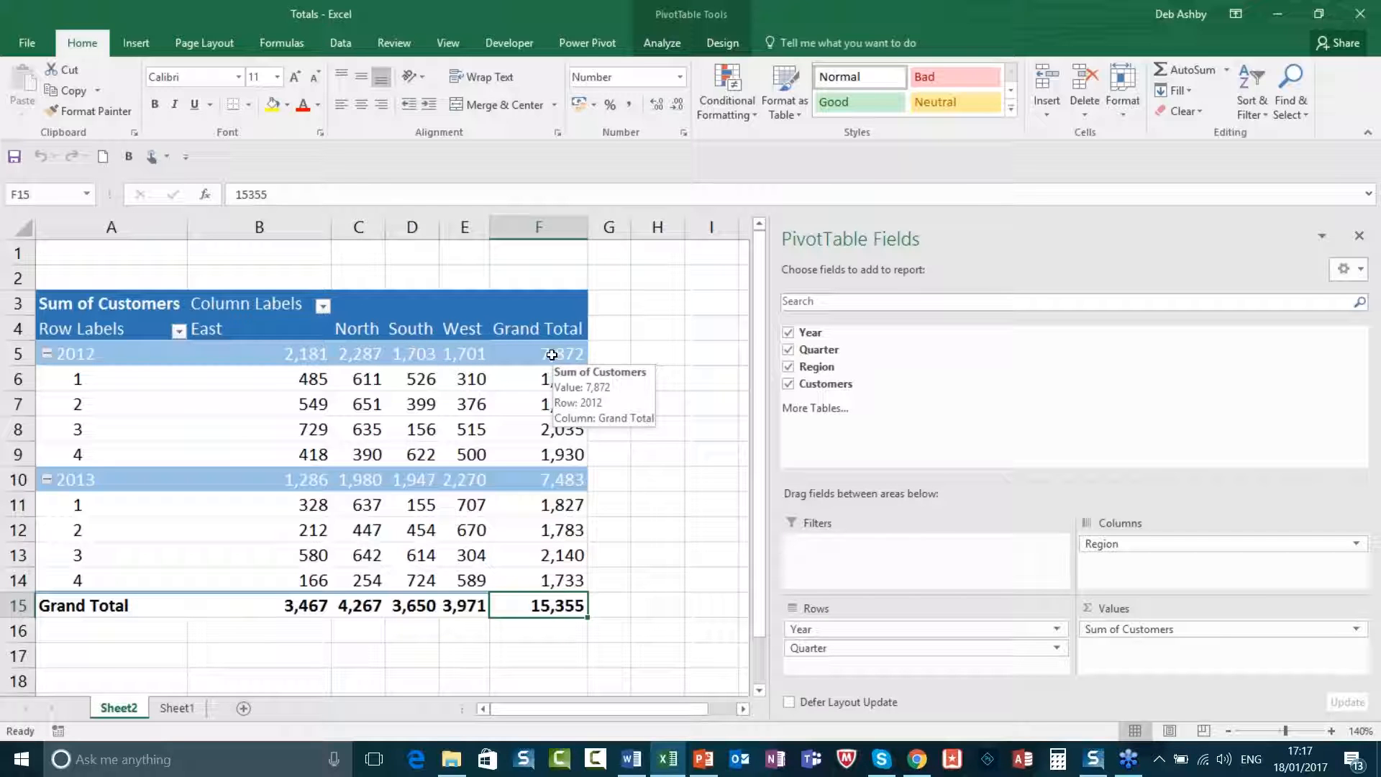
{"action": "left_click", "coordinate": [263, 351]}
{"action": "left_click_drag", "start_coordinate": [263, 351], "coordinate": [454, 355]}
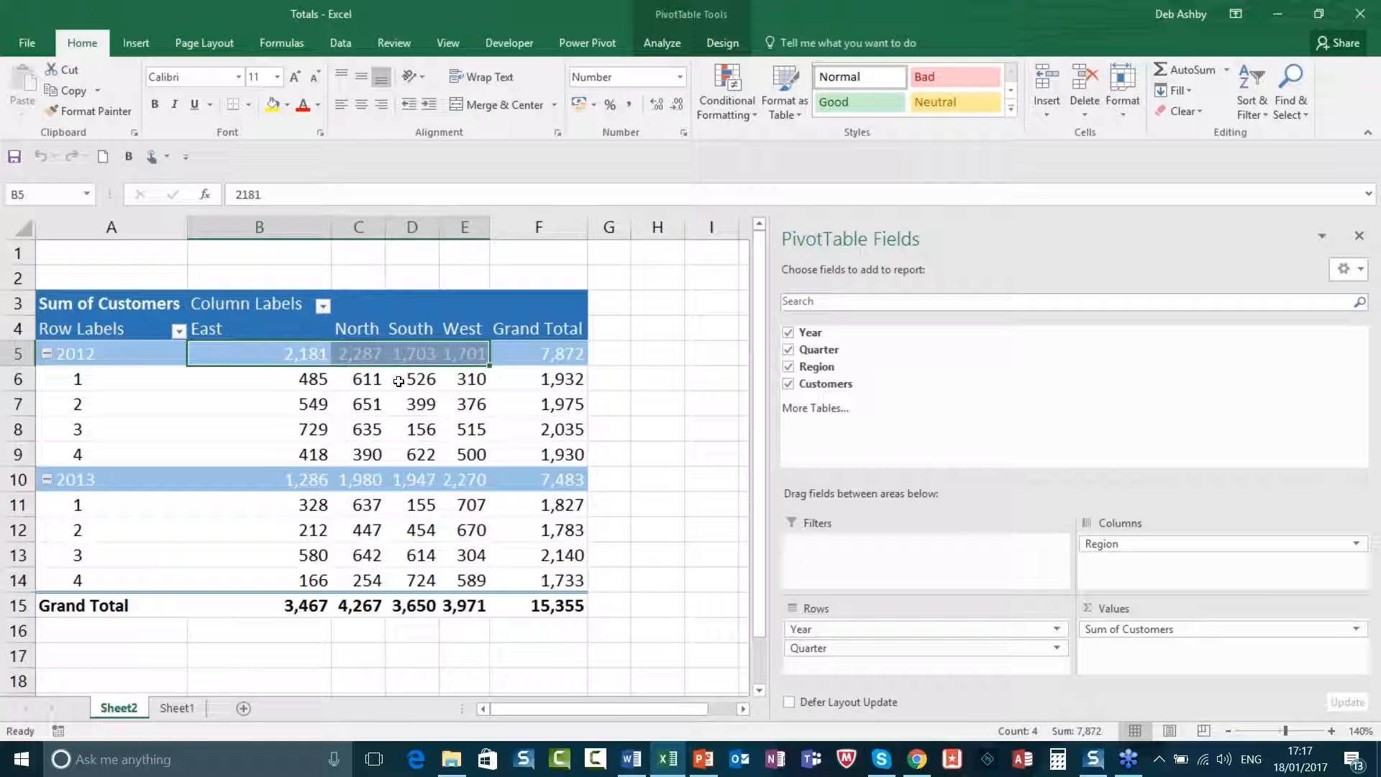
{"action": "left_click_drag", "start_coordinate": [247, 479], "coordinate": [462, 477]}
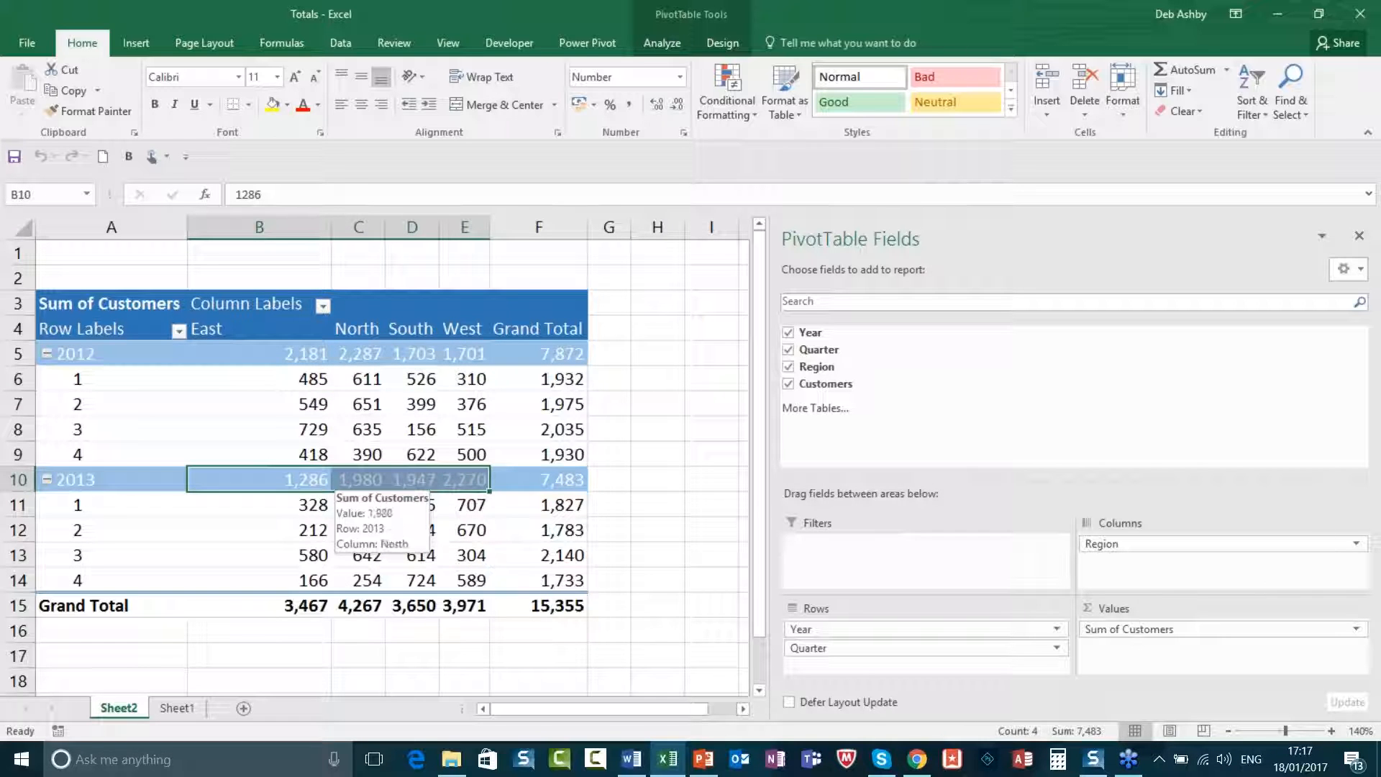
{"action": "left_click", "coordinate": [321, 358]}
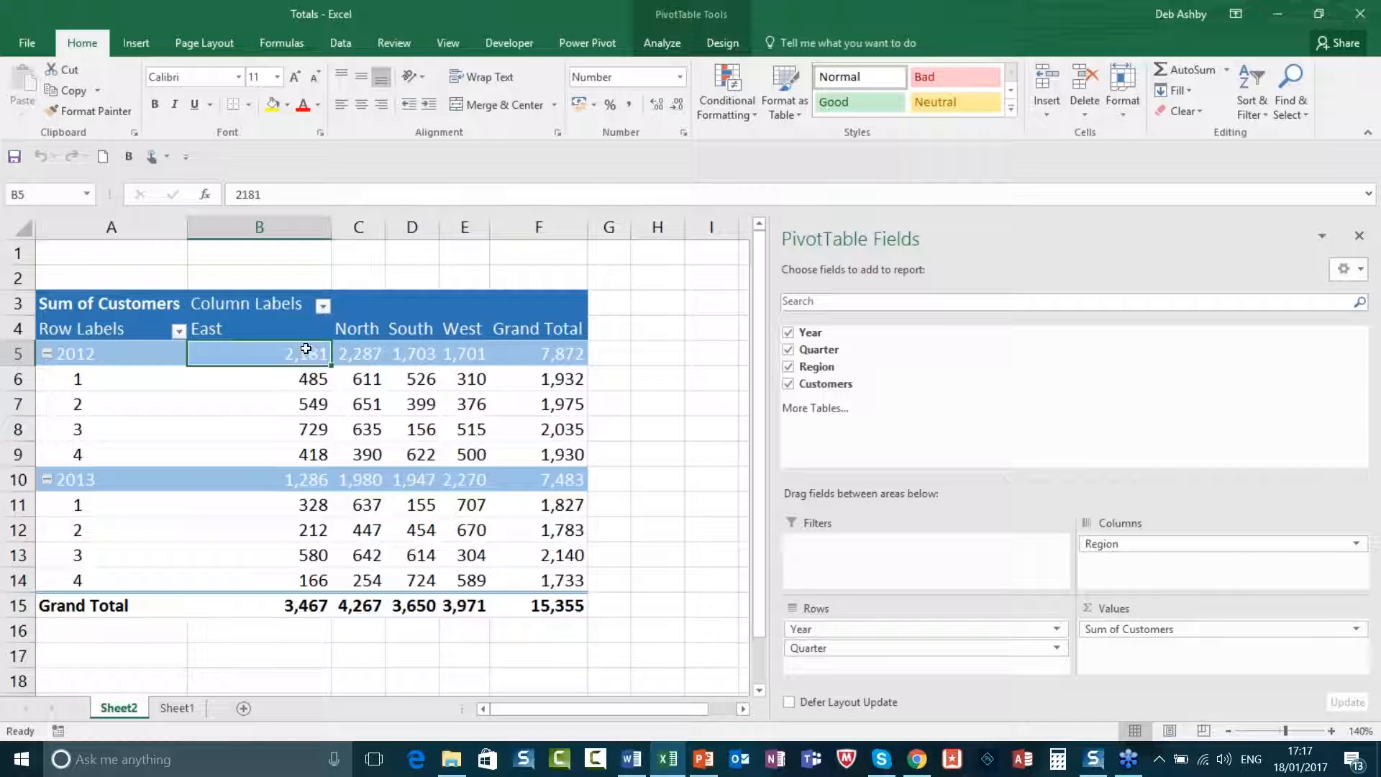
{"action": "mouse_move", "coordinate": [297, 359]}
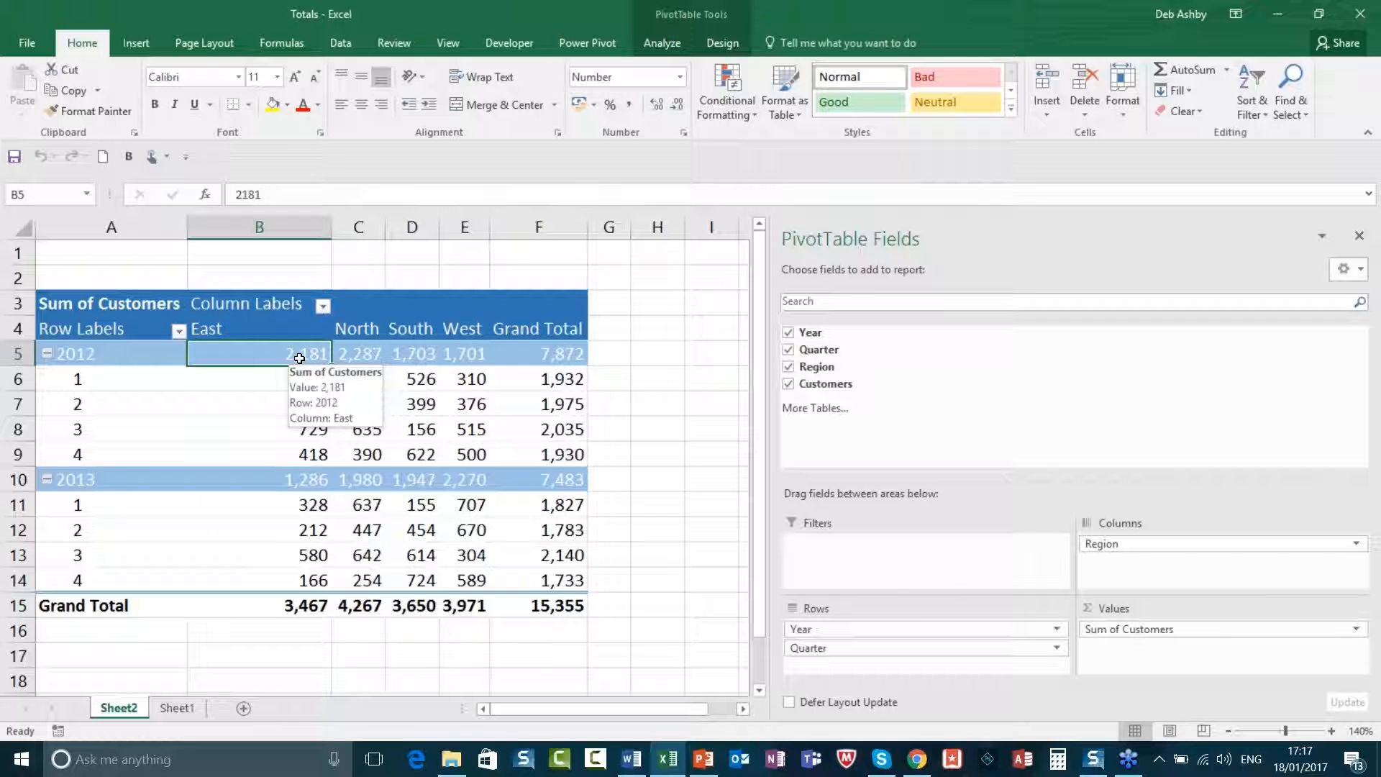
- Show all subtotals of the Sum of Customers pivot table at the bottom of each year group
{"action": "key", "text": "Right"}
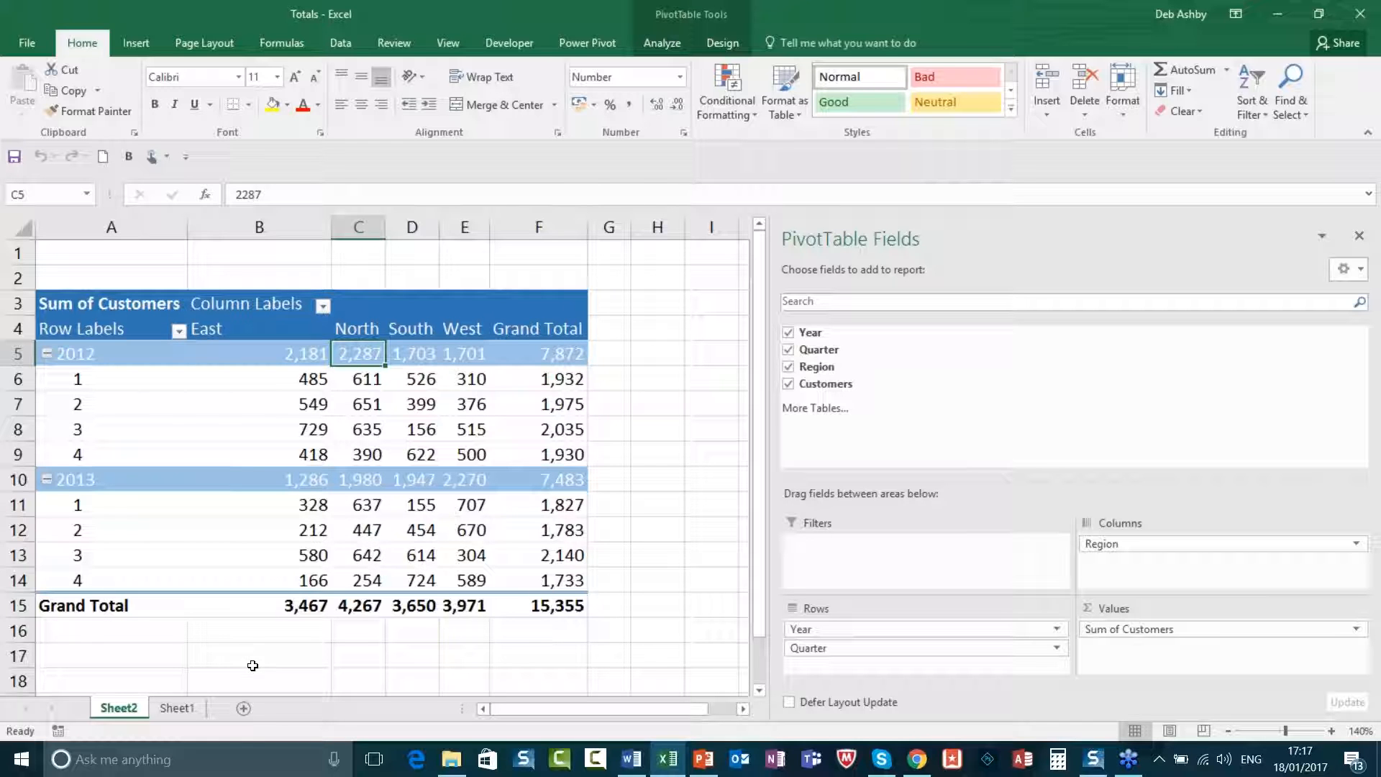
{"action": "left_click", "coordinate": [364, 413]}
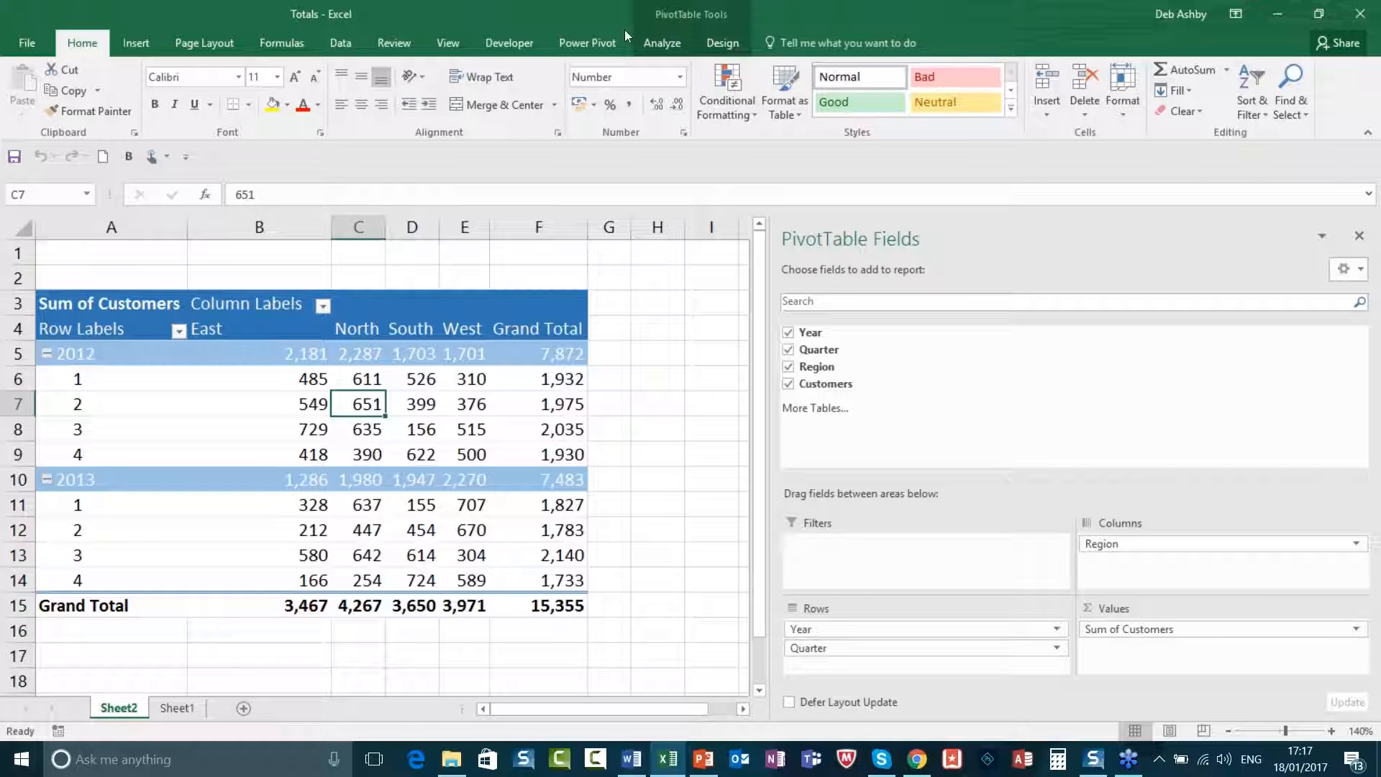
{"action": "left_click", "coordinate": [662, 42]}
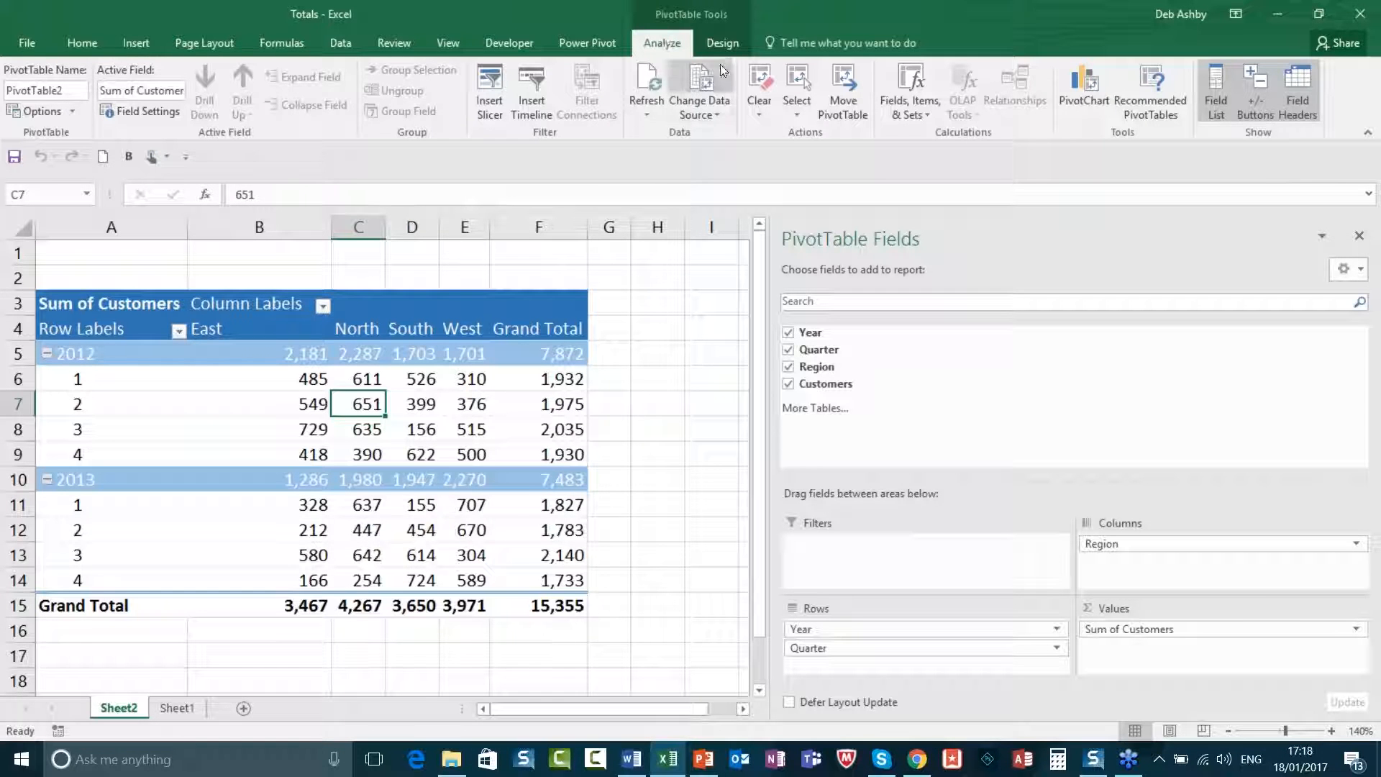
{"action": "left_click", "coordinate": [723, 43]}
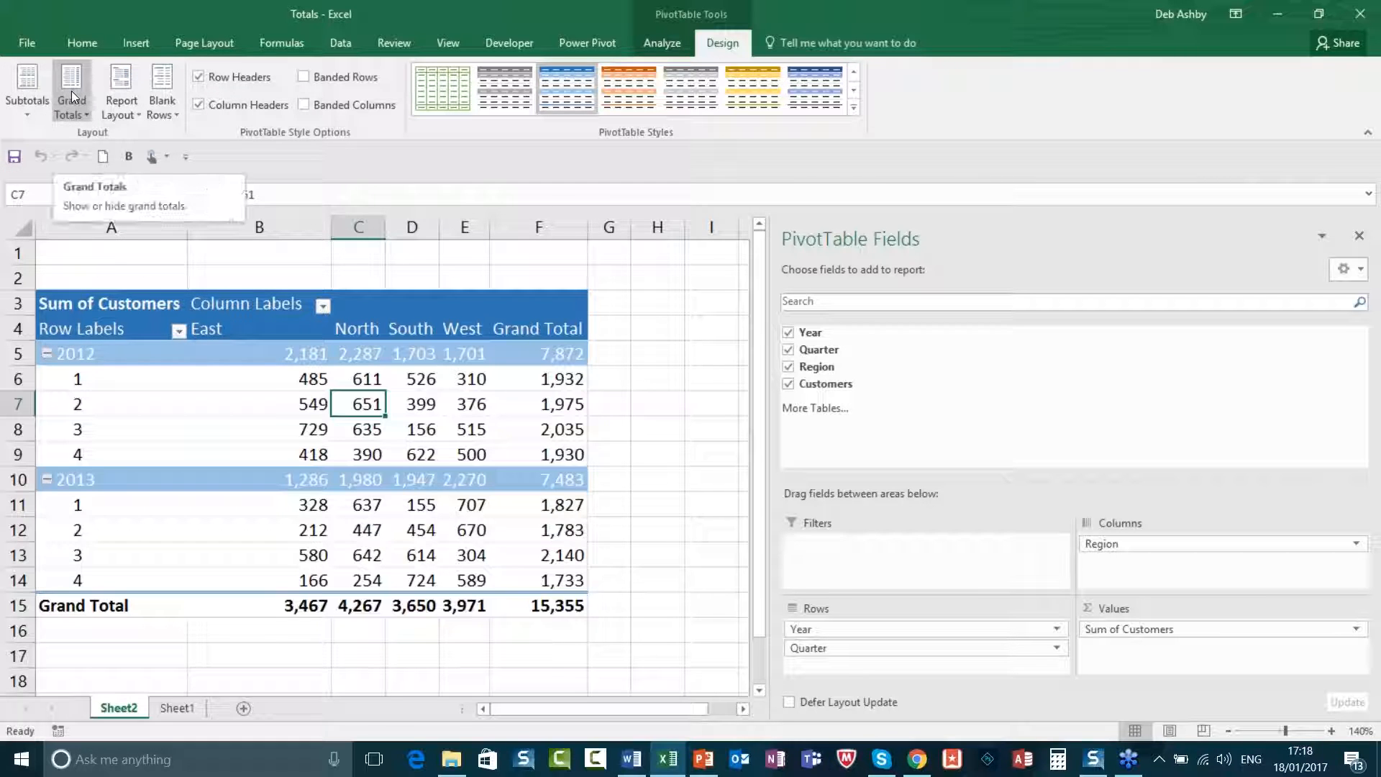
{"action": "left_click", "coordinate": [29, 108]}
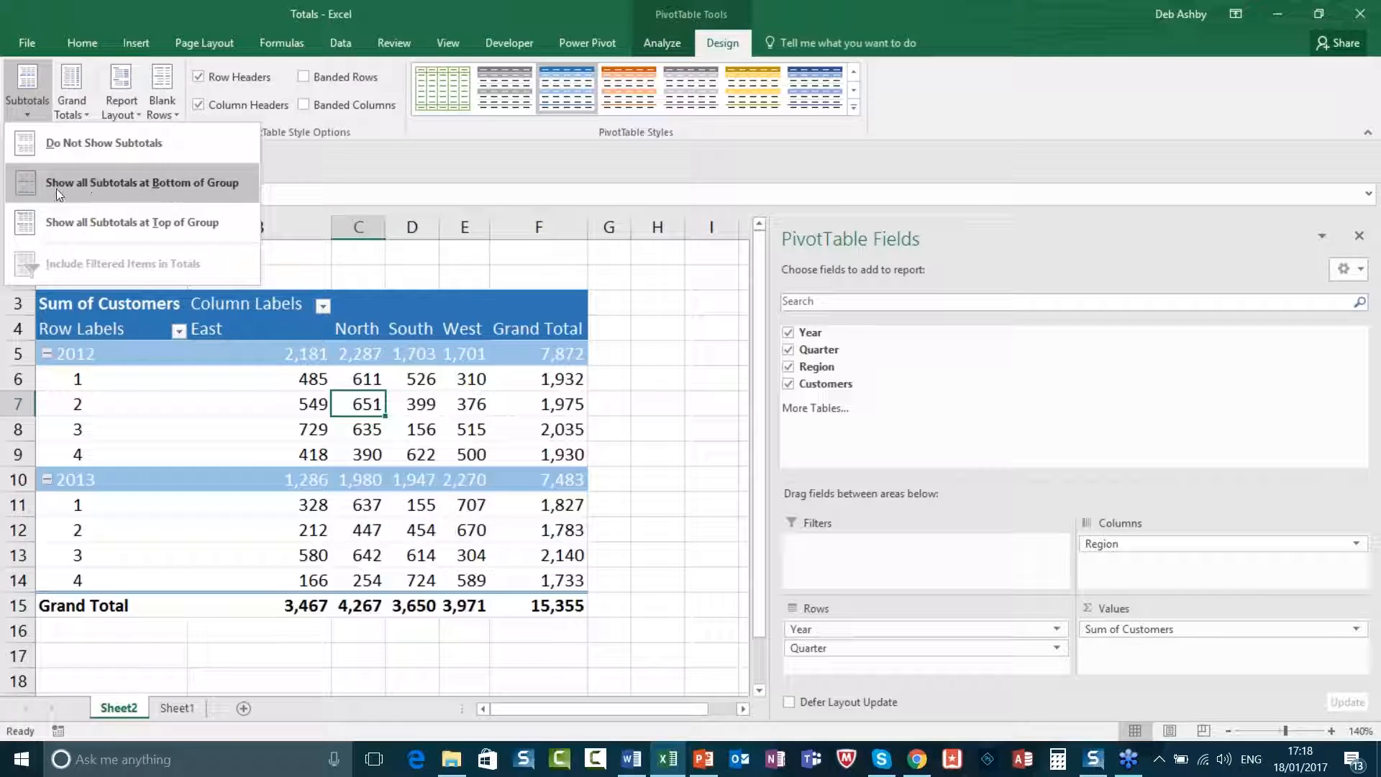
{"action": "left_click", "coordinate": [198, 184]}
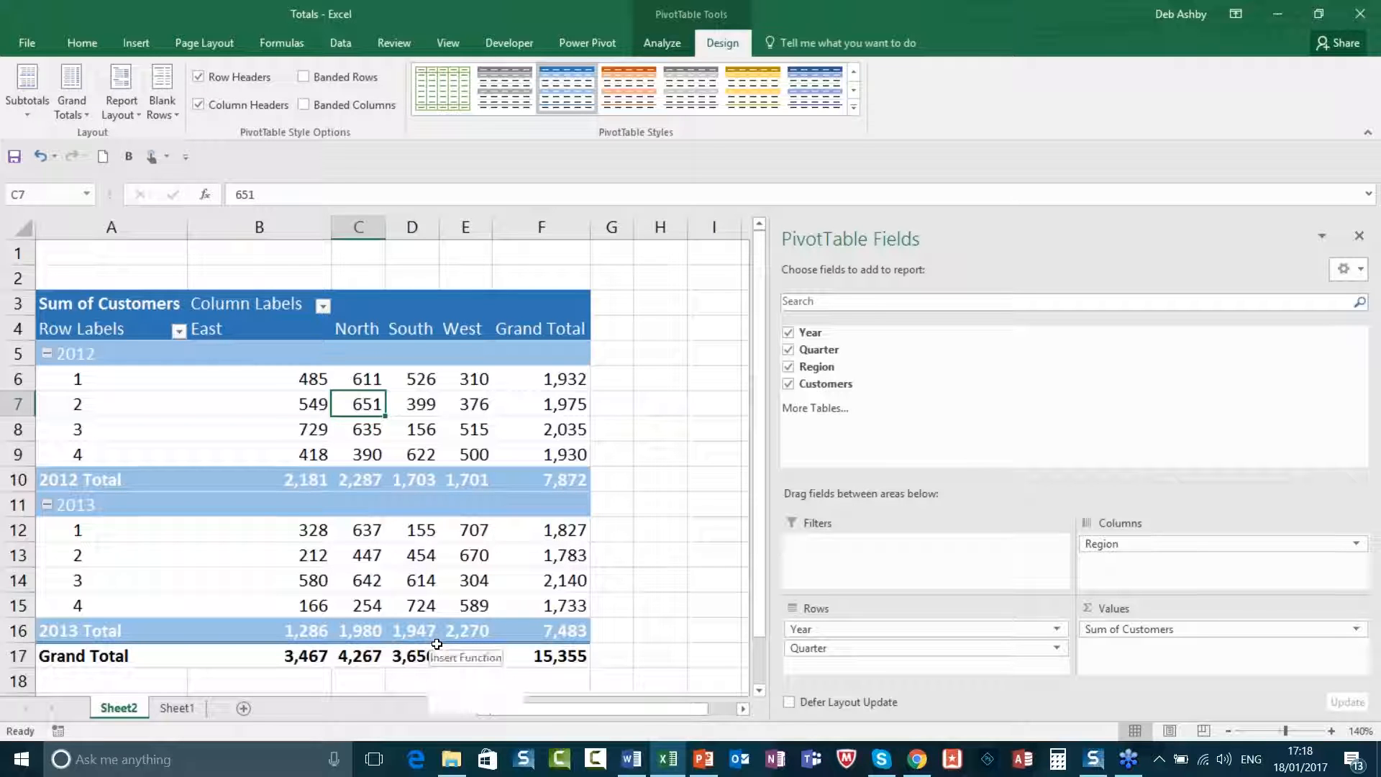
- Show grand totals for columns only, and switch them off for both rows and columns
{"action": "left_click", "coordinate": [82, 110]}
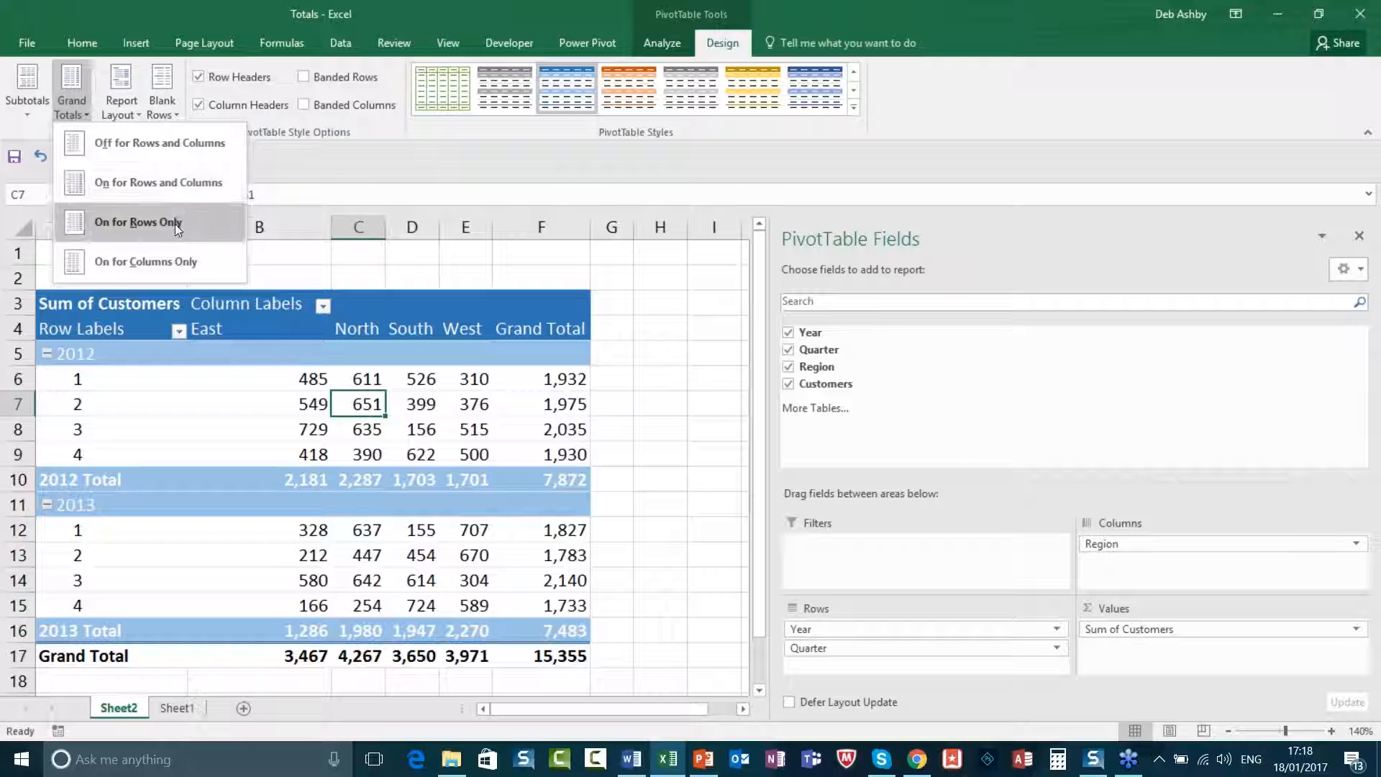
{"action": "left_click", "coordinate": [169, 262]}
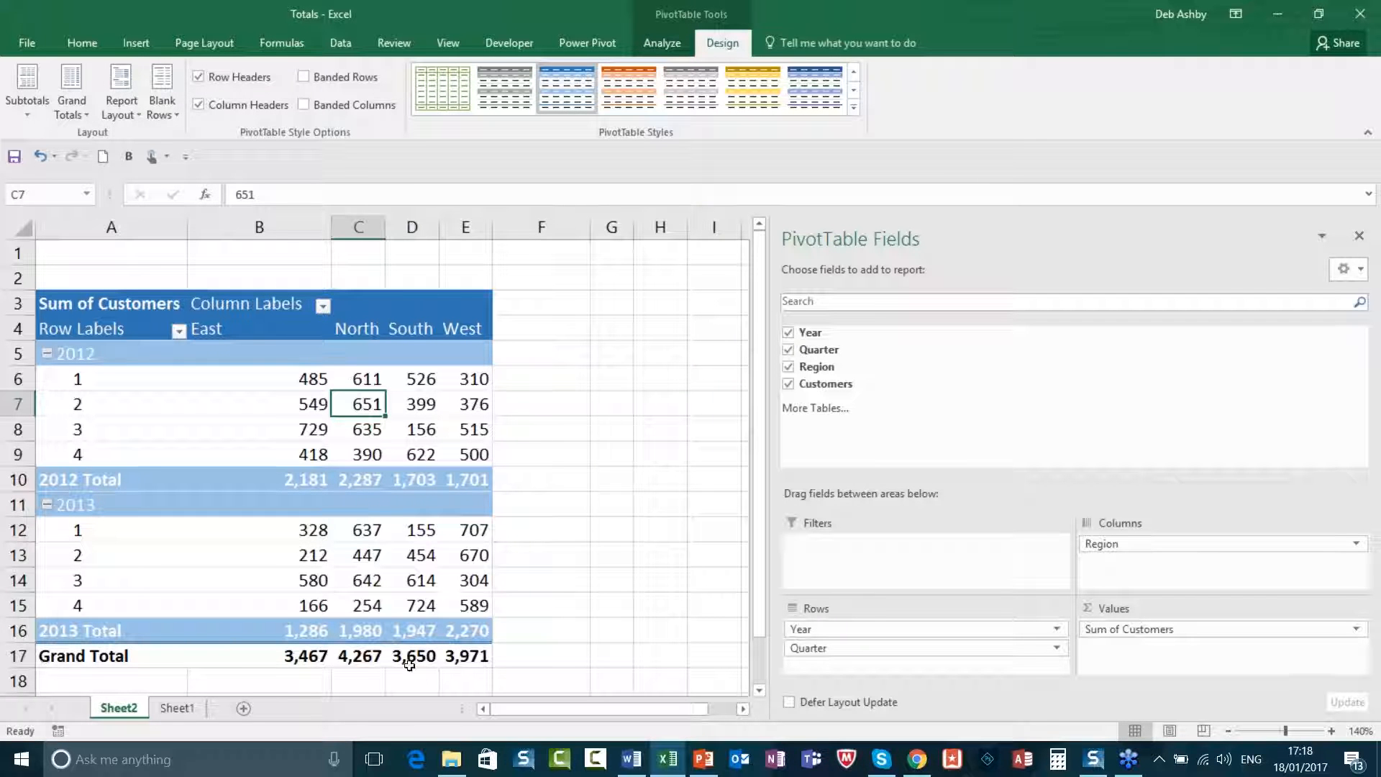
{"action": "left_click", "coordinate": [71, 101]}
{"action": "left_click", "coordinate": [144, 148]}
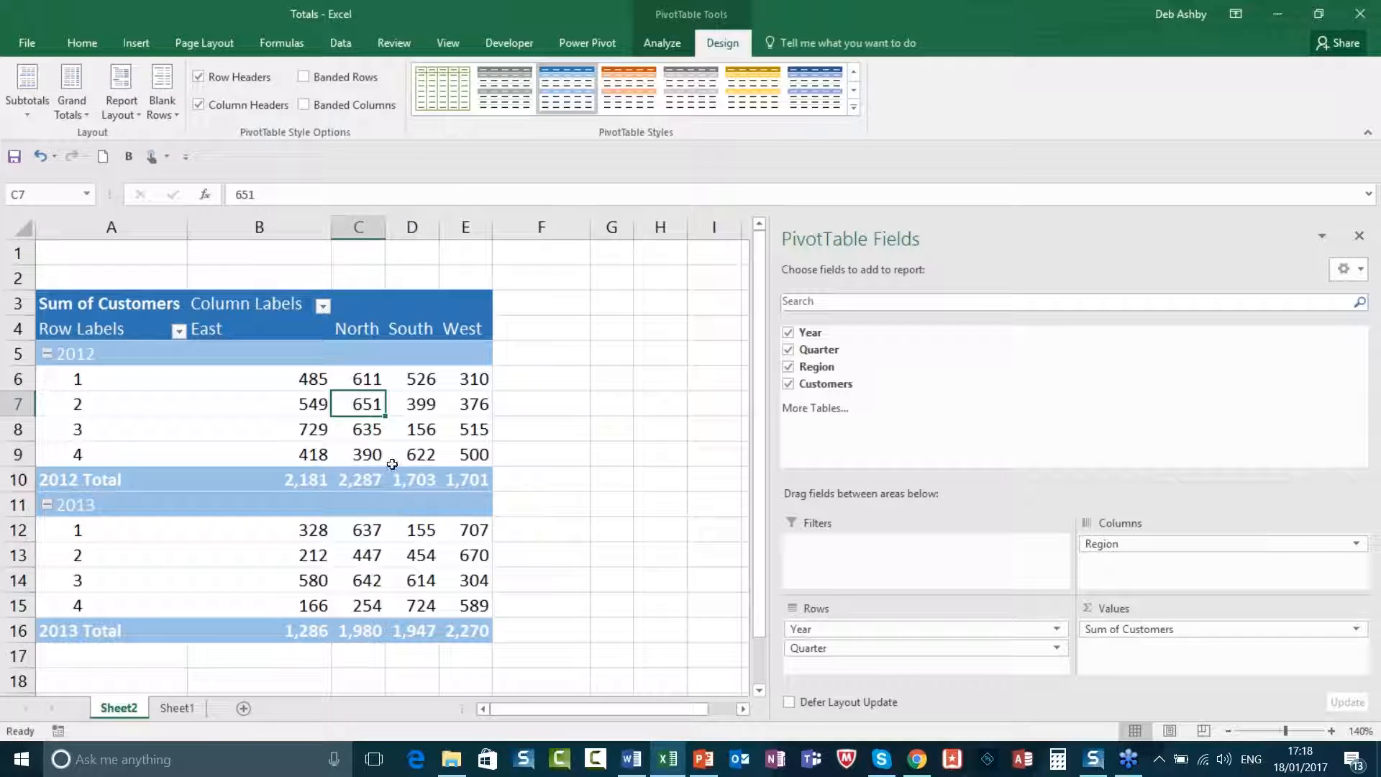
- Turn the pivot table's grand totals on for rows and columns
{"action": "mouse_move", "coordinate": [385, 468]}
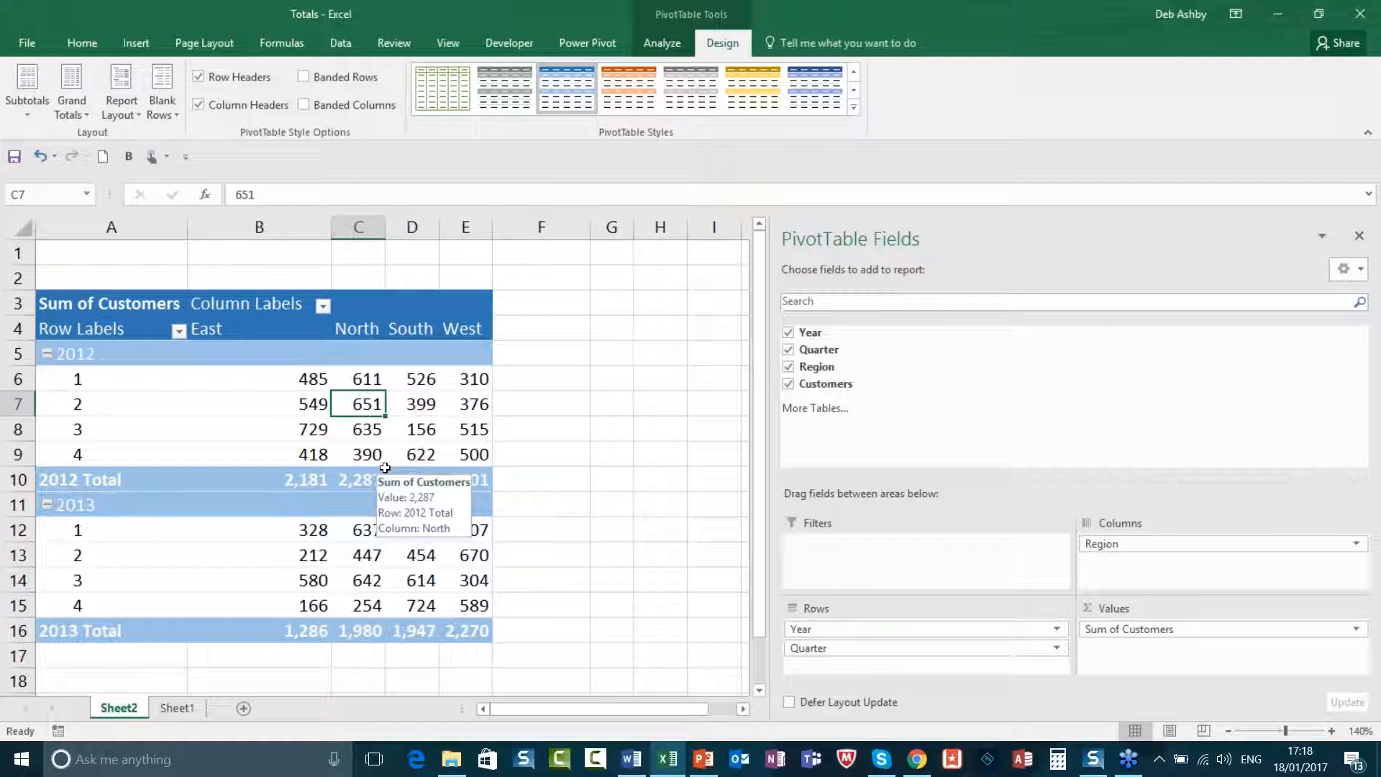
{"action": "left_click", "coordinate": [75, 107]}
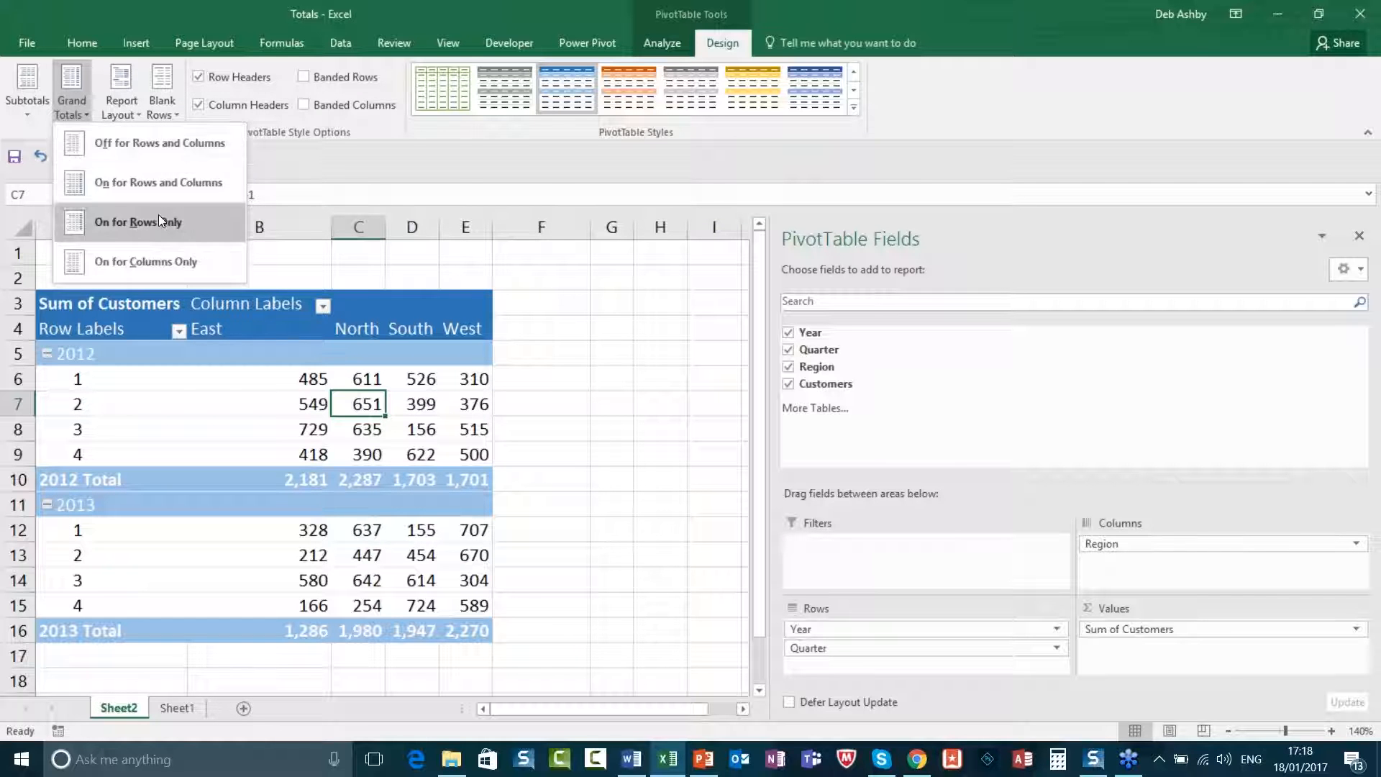
{"action": "left_click", "coordinate": [196, 188]}
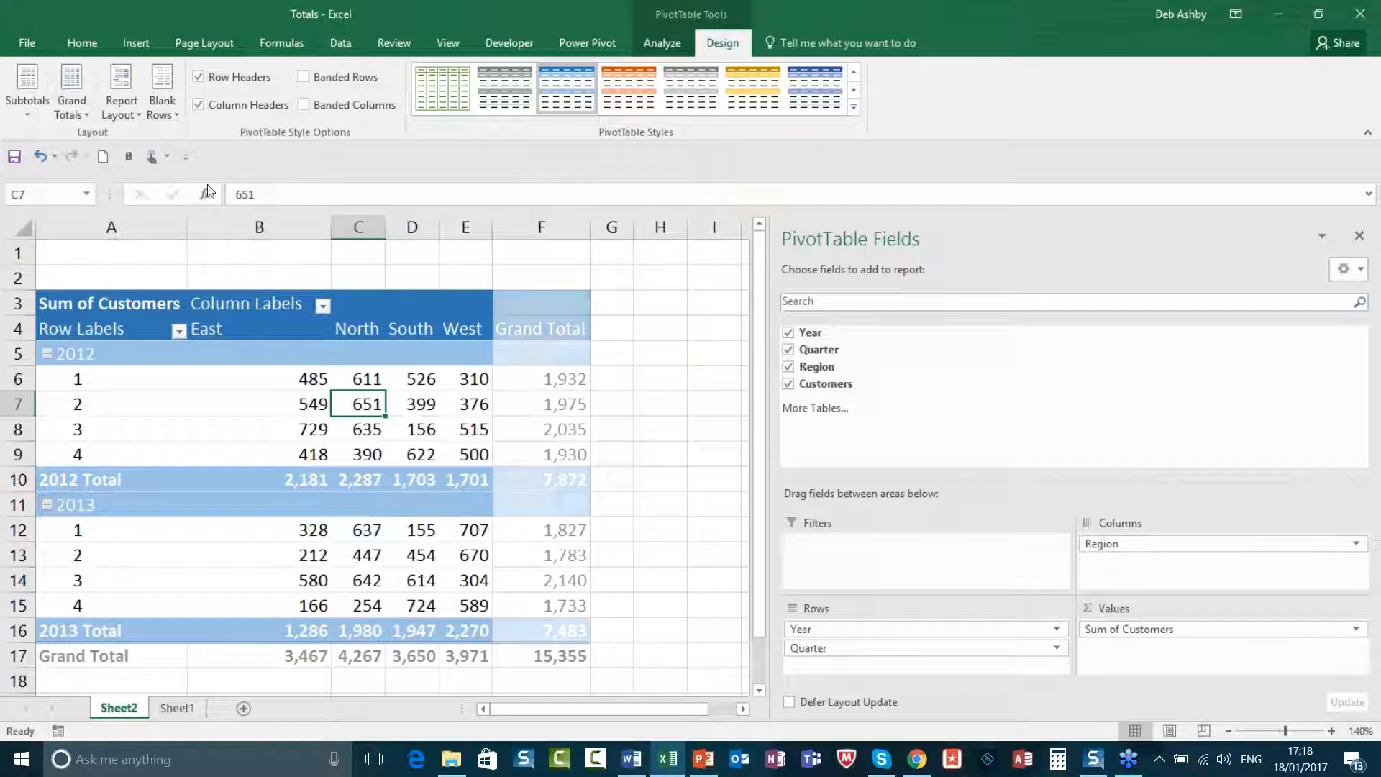
- Examine how the 2012 quarterly customer values per region feed the year's subtotals and the Grand Total column
{"action": "scroll", "coordinate": [755, 365], "scroll_direction": "down", "scroll_amount": 1}
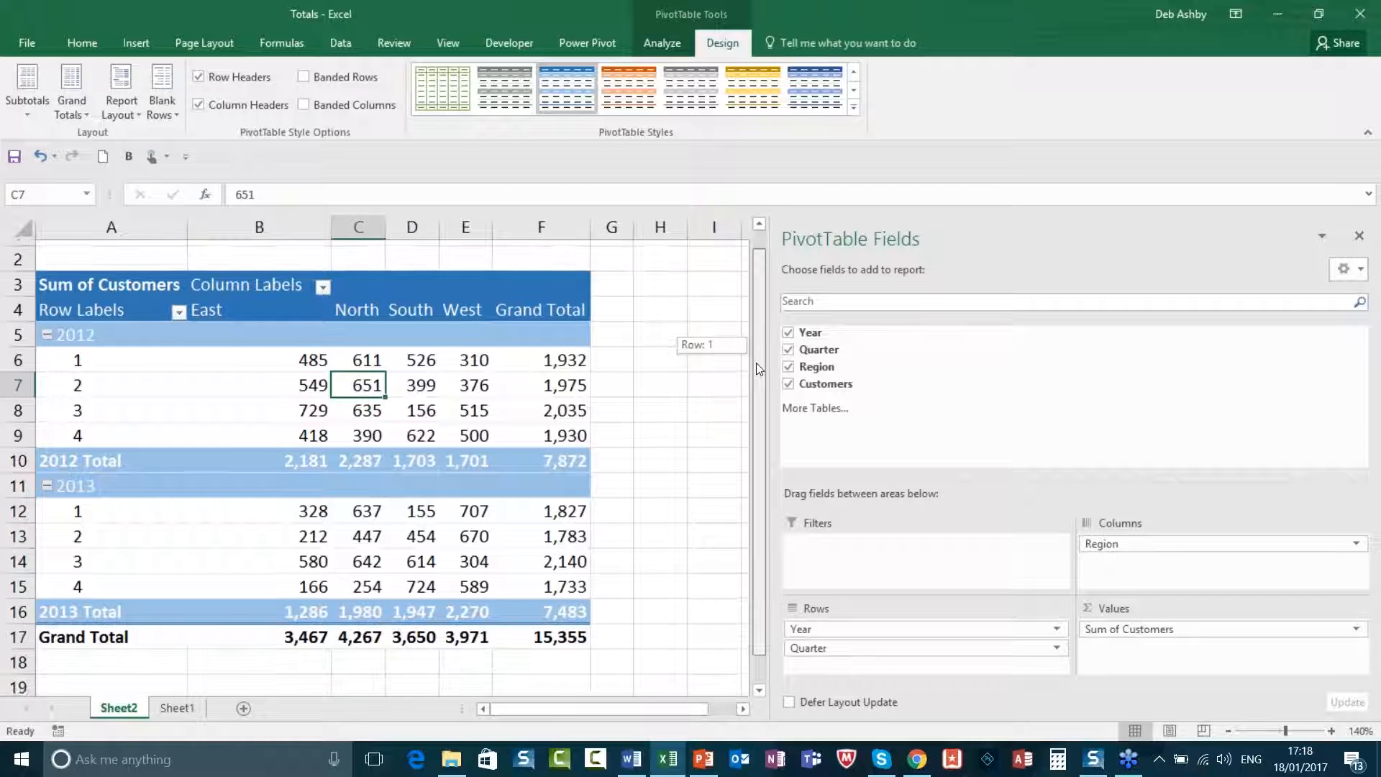
{"action": "left_click", "coordinate": [367, 358]}
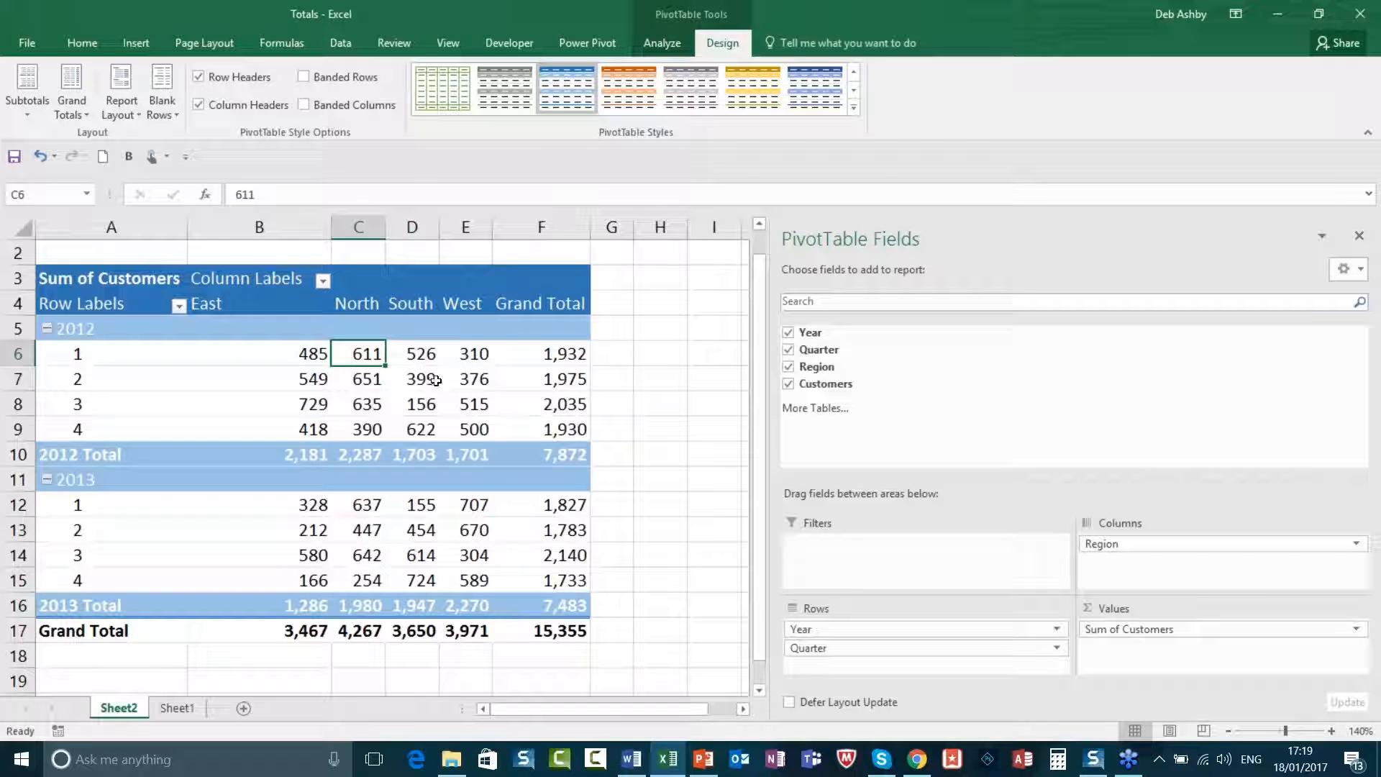
{"action": "left_click", "coordinate": [421, 405]}
{"action": "left_click", "coordinate": [418, 379]}
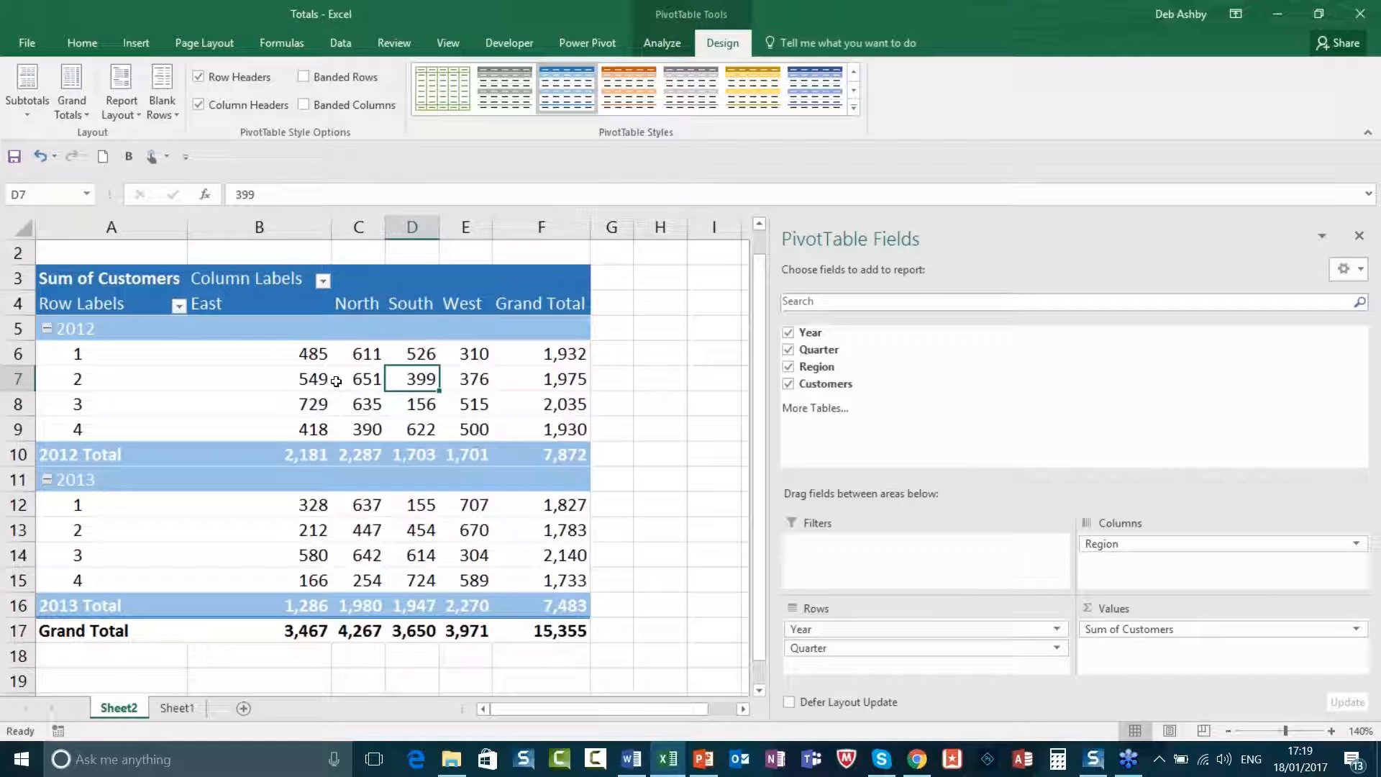
{"action": "left_click_drag", "start_coordinate": [314, 352], "coordinate": [311, 428]}
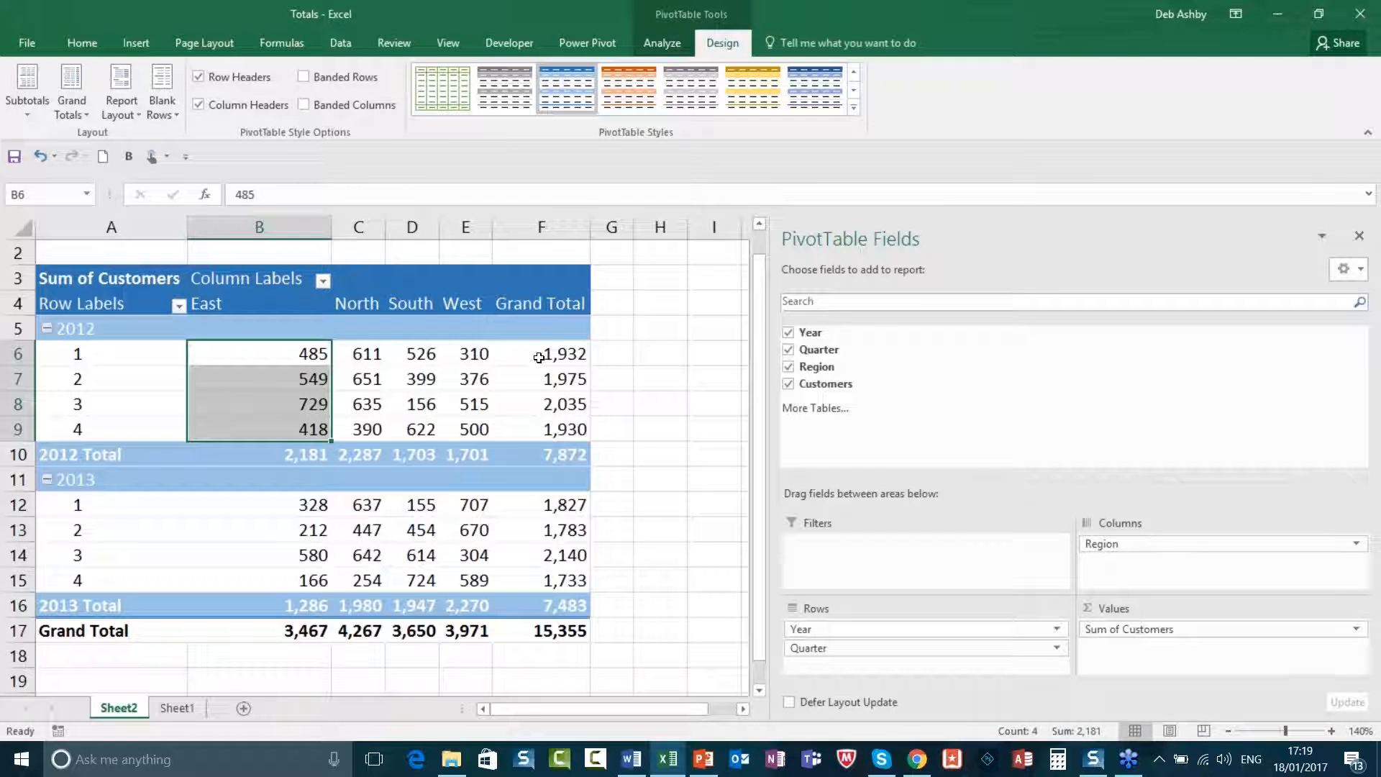
{"action": "mouse_move", "coordinate": [539, 358]}
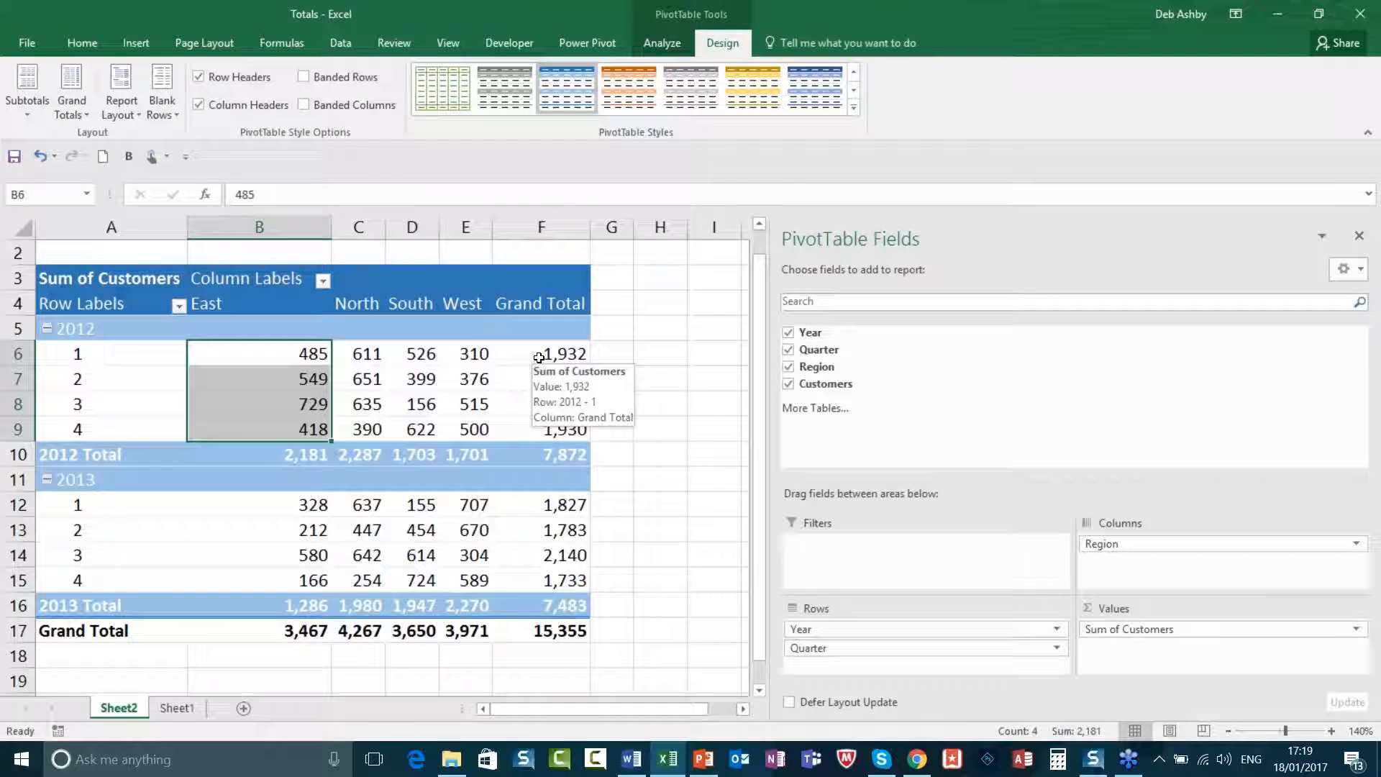
{"action": "left_click", "coordinate": [464, 382]}
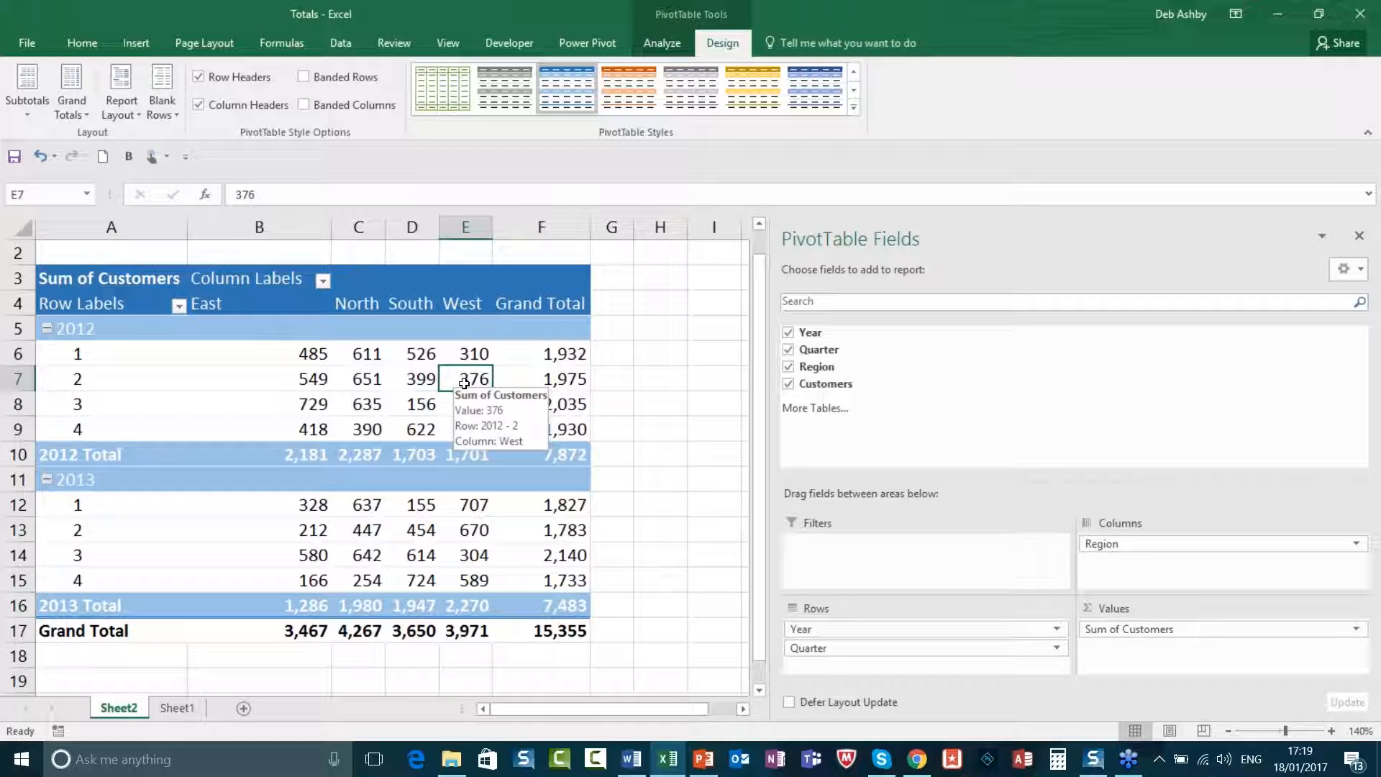
- Summarize the pivot table's customer values by Average
{"action": "right_click", "coordinate": [416, 380]}
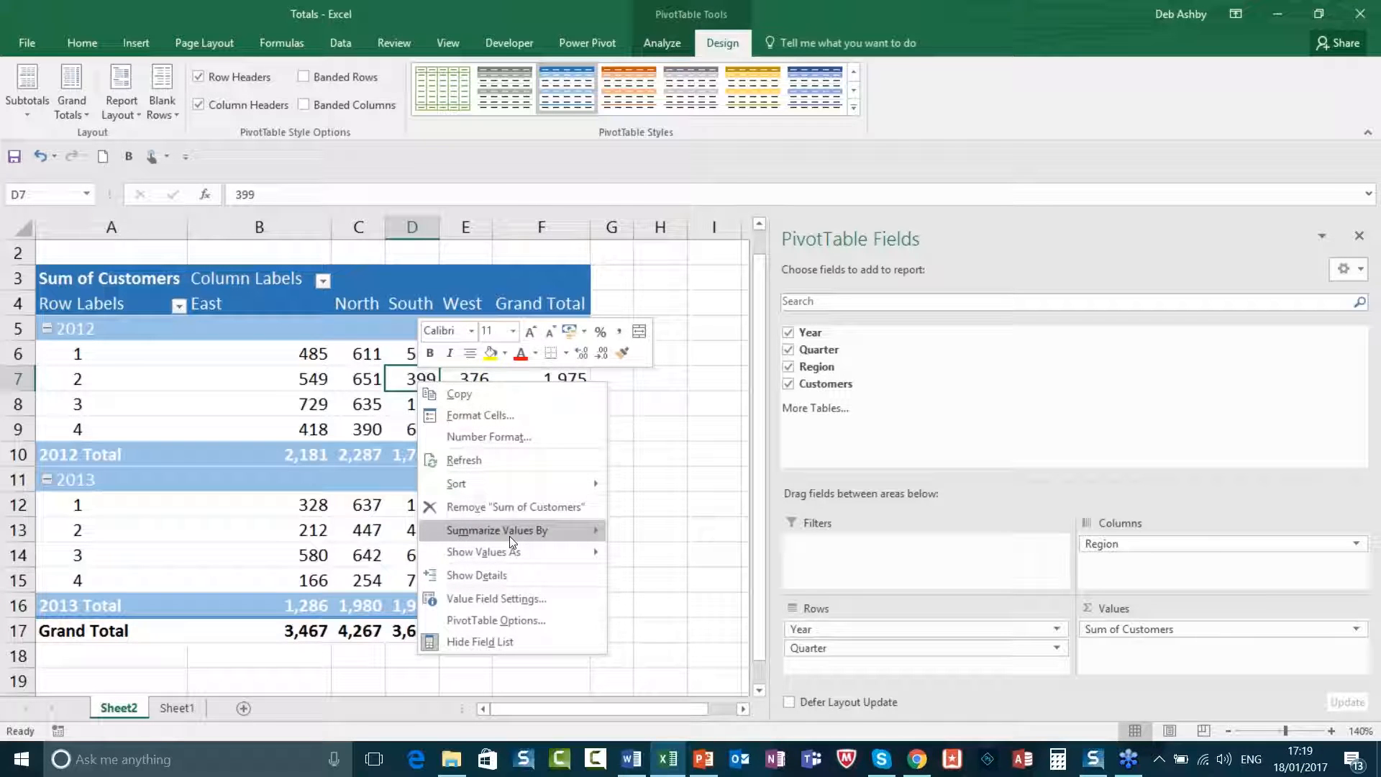
{"action": "mouse_move", "coordinate": [482, 541]}
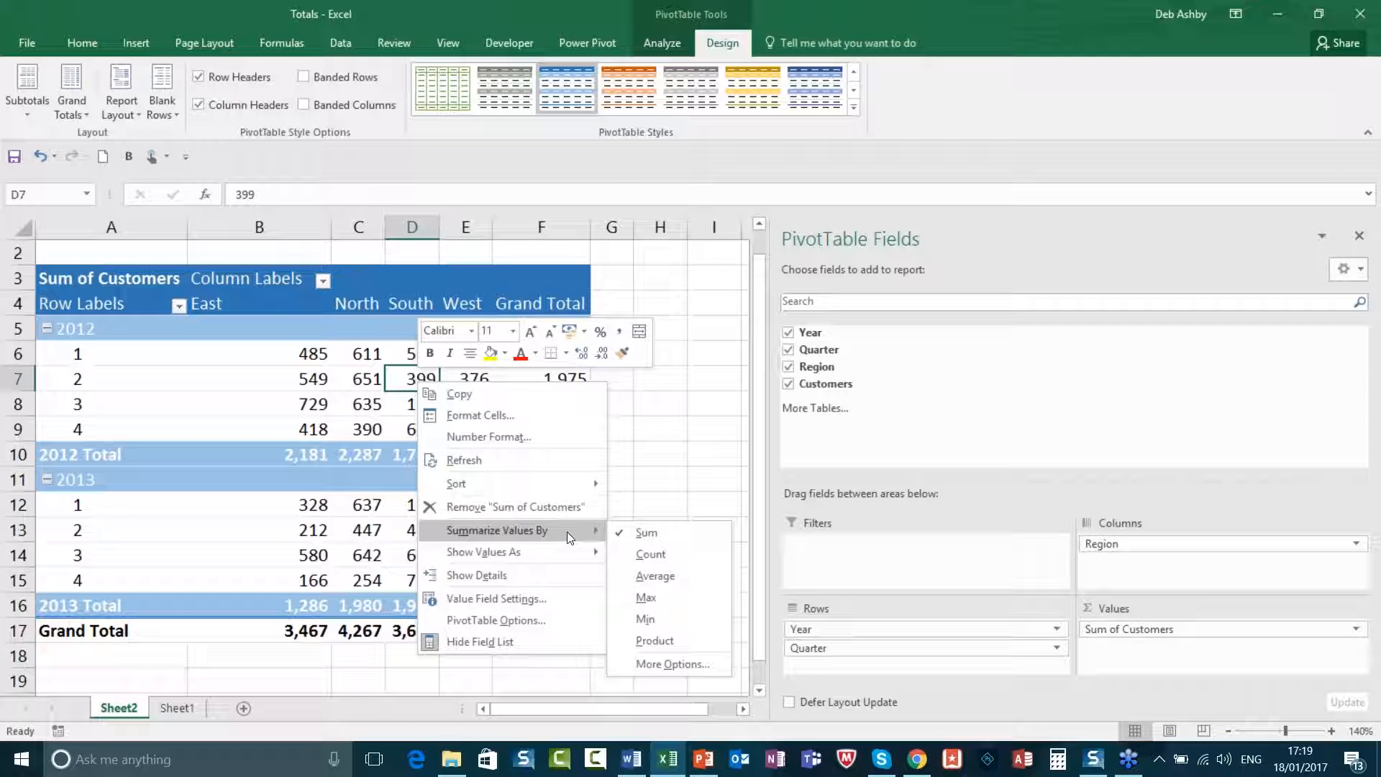
{"action": "key", "text": "XF86AudioLowerVolume"}
{"action": "left_click", "coordinate": [700, 576]}
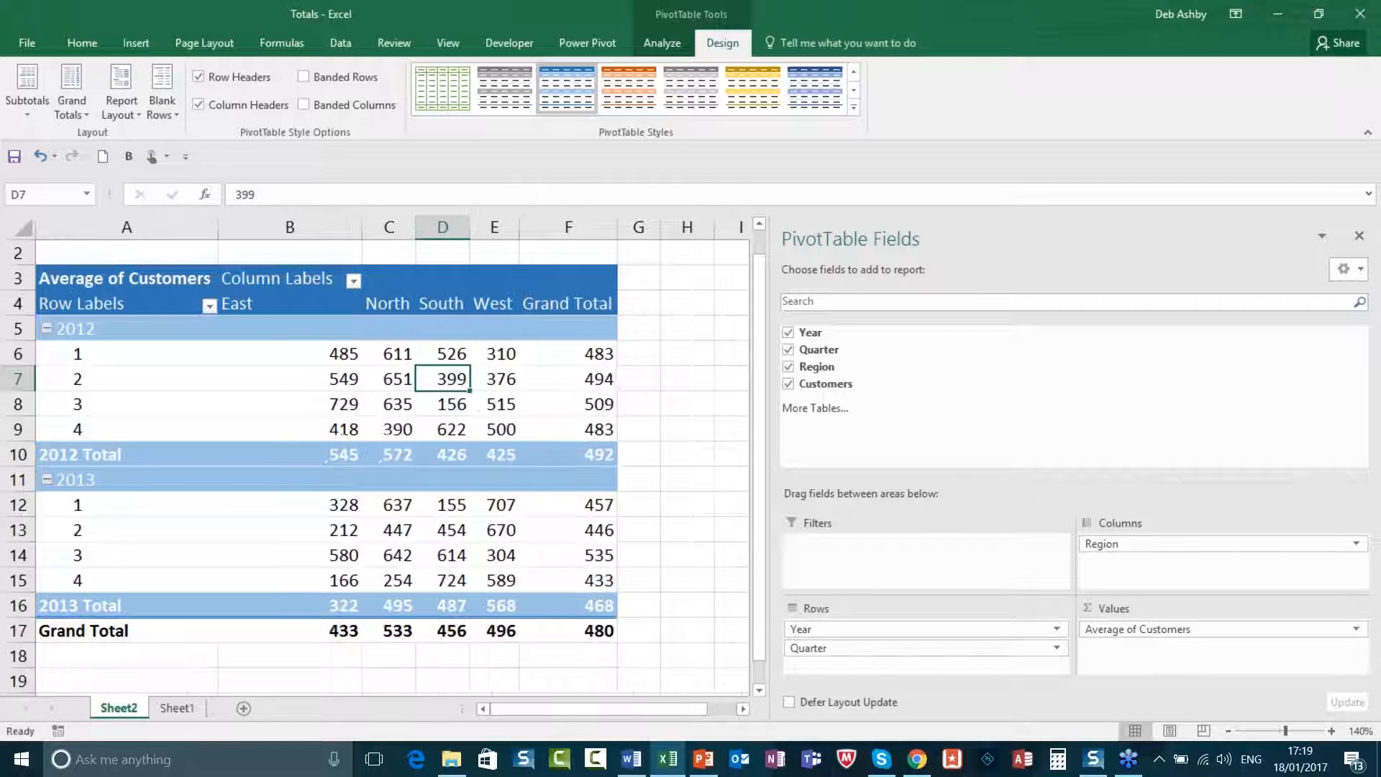
- Compare the 2012 quarterly values of all four regions with the averages in the Grand Total column
{"action": "left_click_drag", "start_coordinate": [571, 353], "coordinate": [570, 432]}
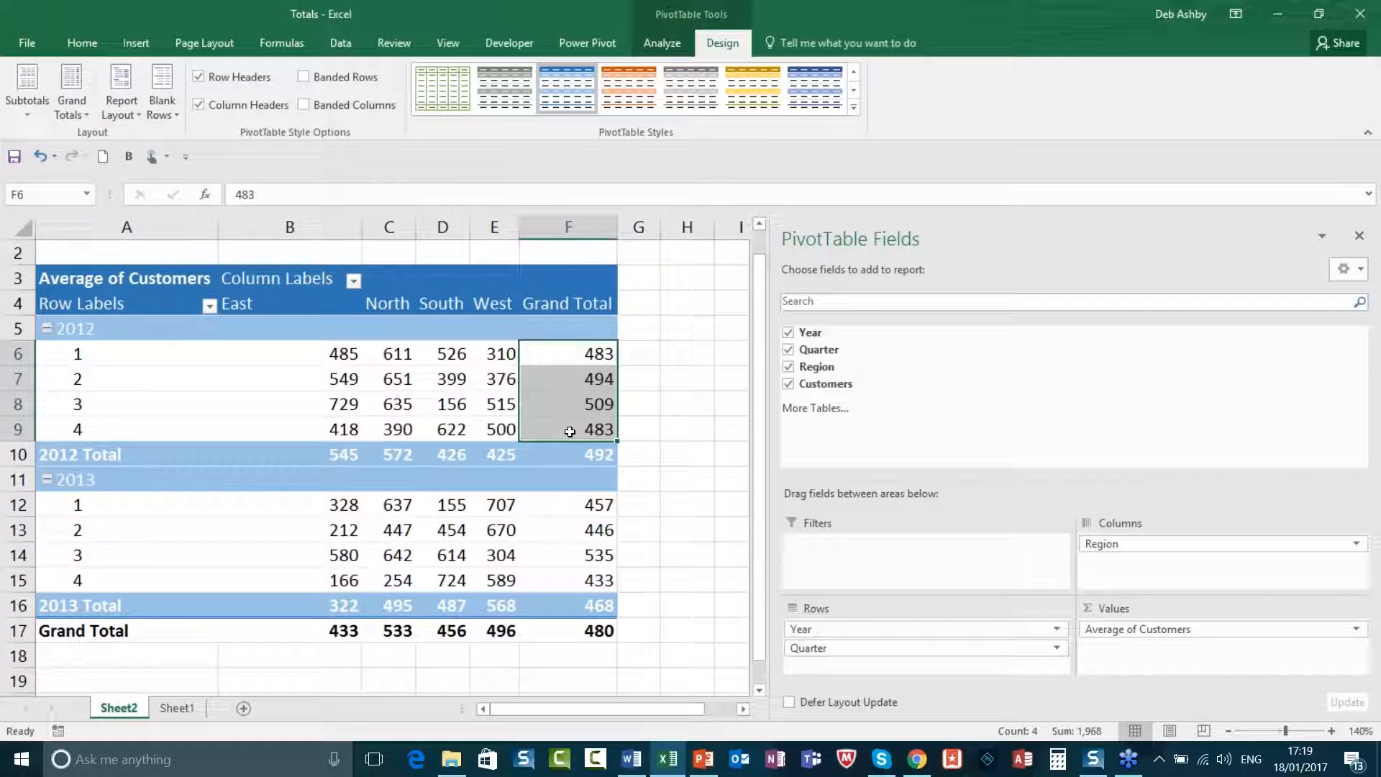
{"action": "left_click", "coordinate": [432, 380]}
{"action": "left_click_drag", "start_coordinate": [321, 352], "coordinate": [500, 430]}
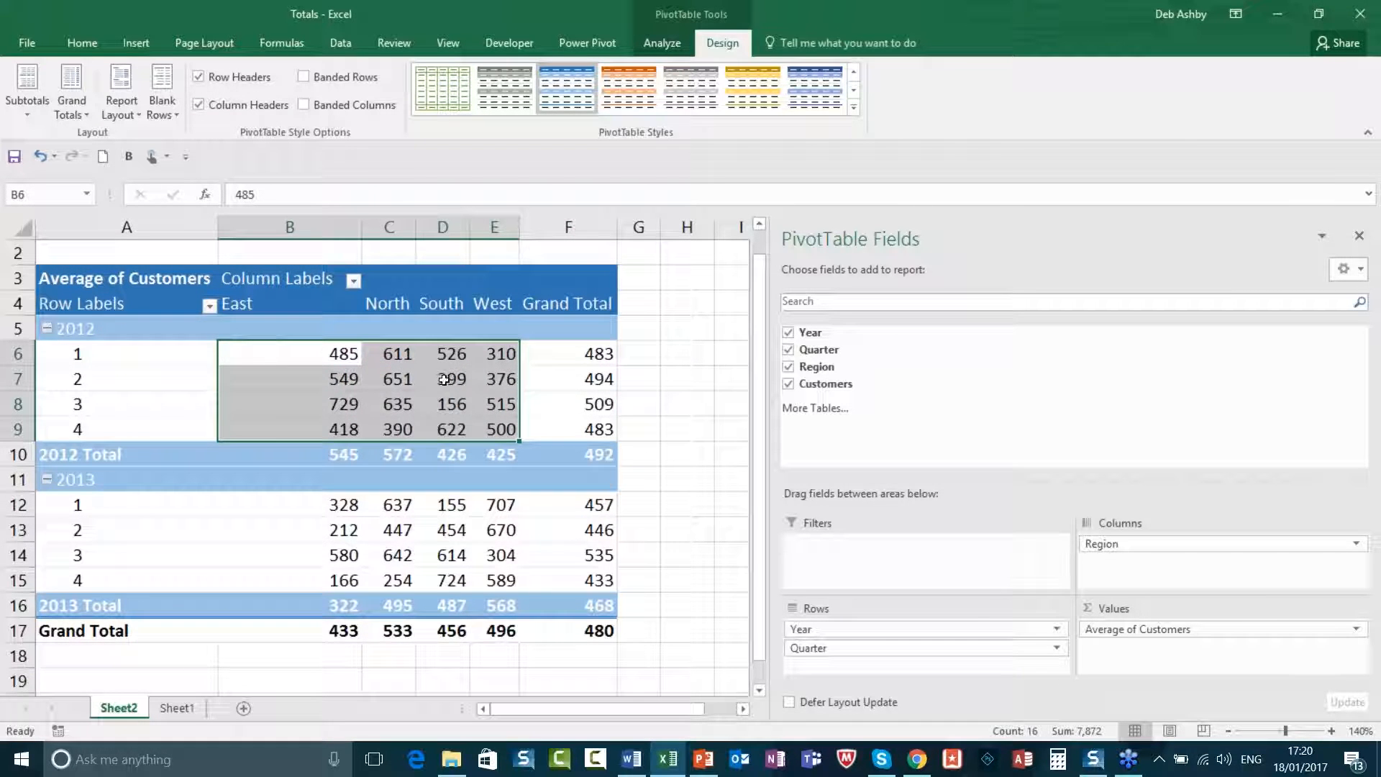
{"action": "left_click", "coordinate": [577, 351]}
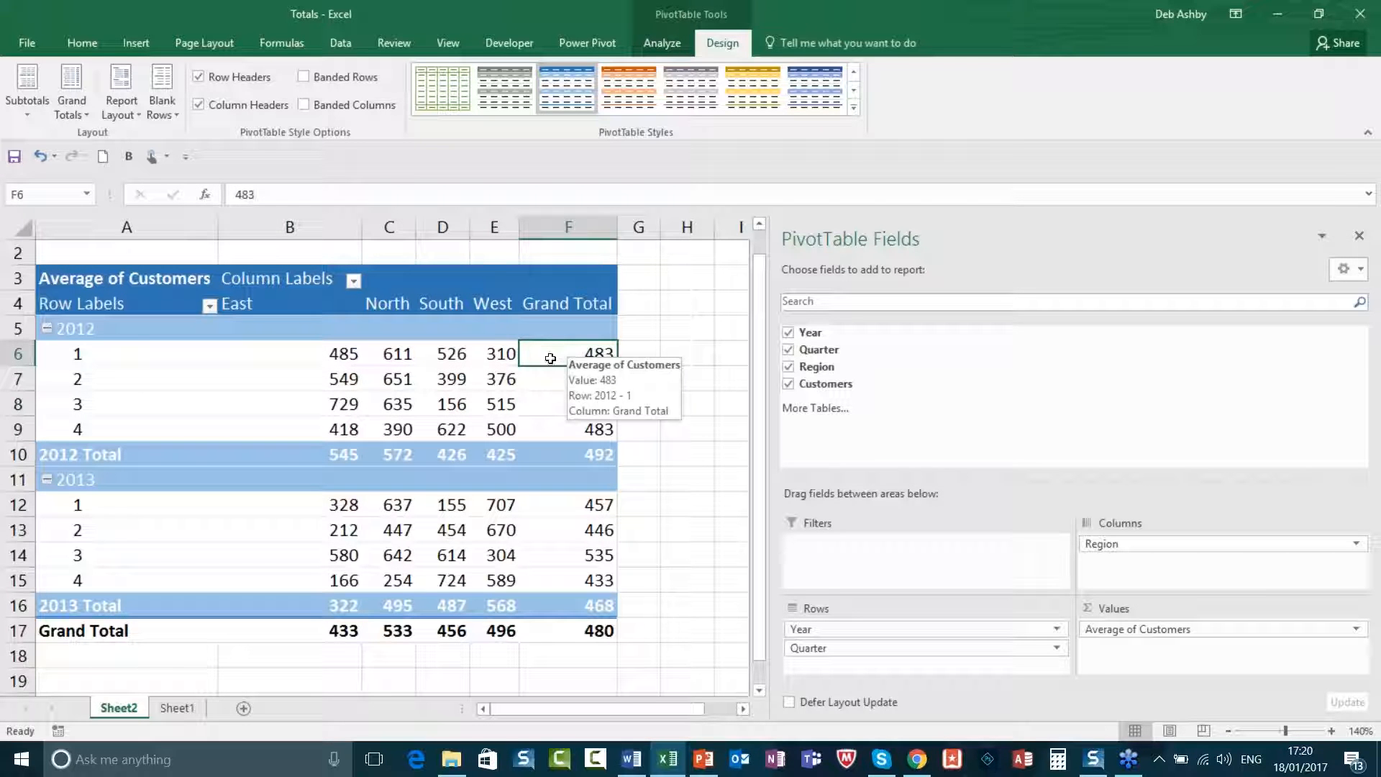
{"action": "key", "text": "shift+Down"}
{"action": "key", "text": "shift+Down"}
{"action": "key", "text": "shift+Down"}
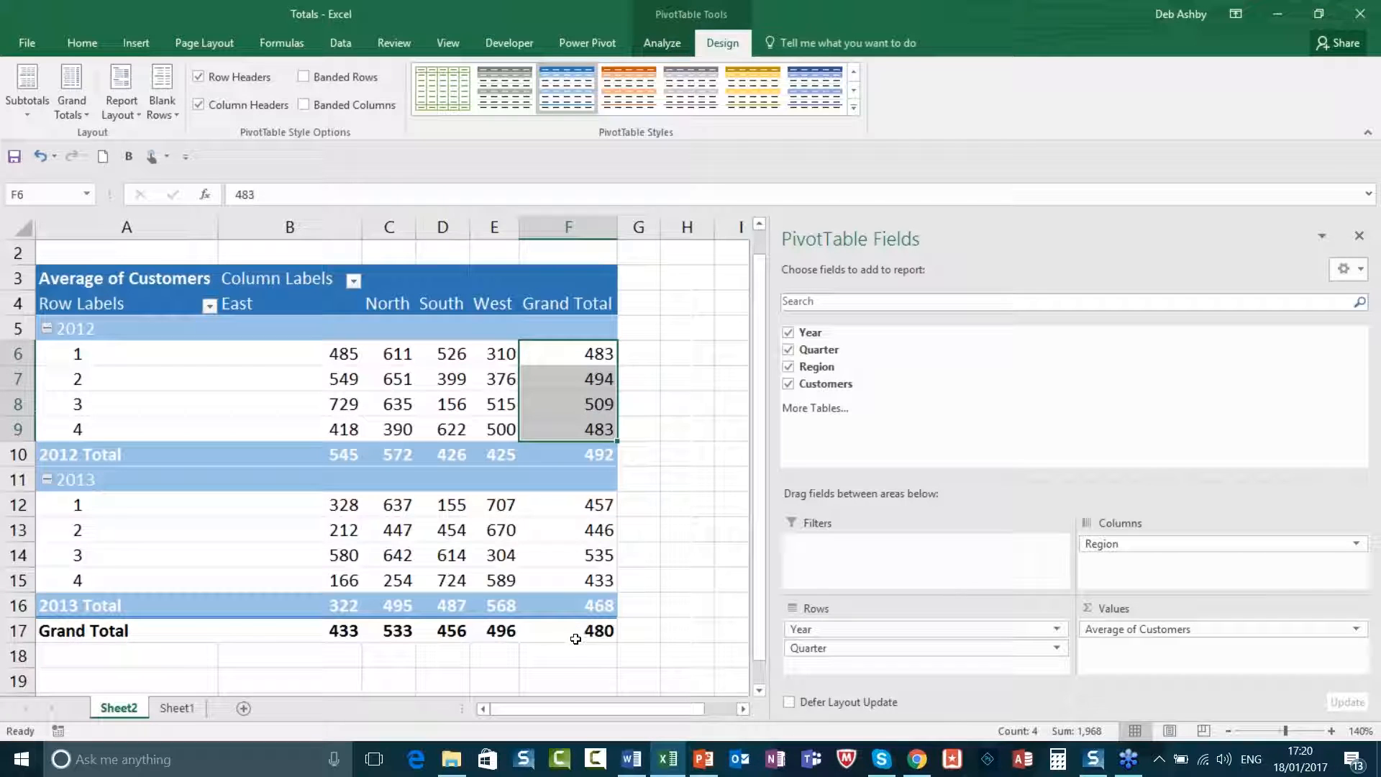
- Summarize the pivot table's customer values by Max
{"action": "left_click", "coordinate": [463, 380]}
{"action": "right_click", "coordinate": [462, 379]}
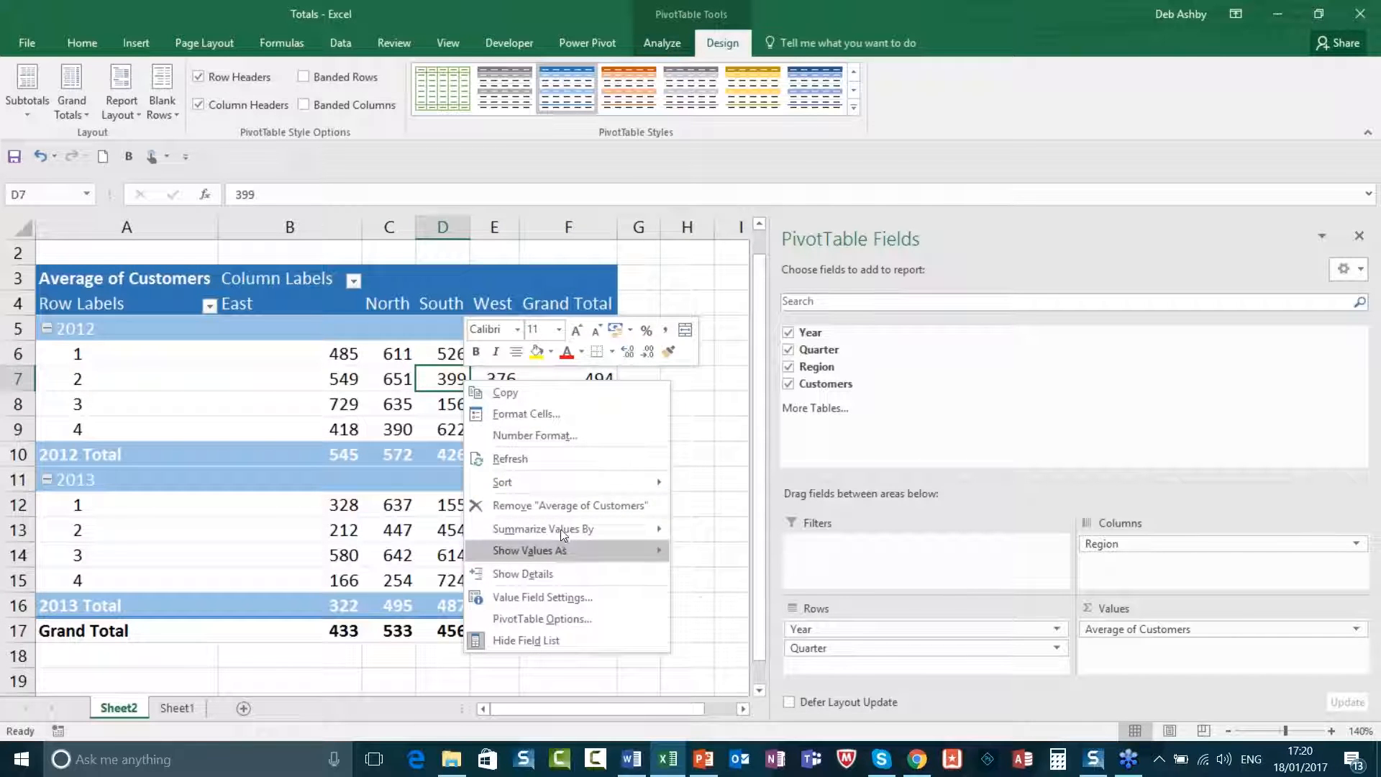
{"action": "mouse_move", "coordinate": [561, 529]}
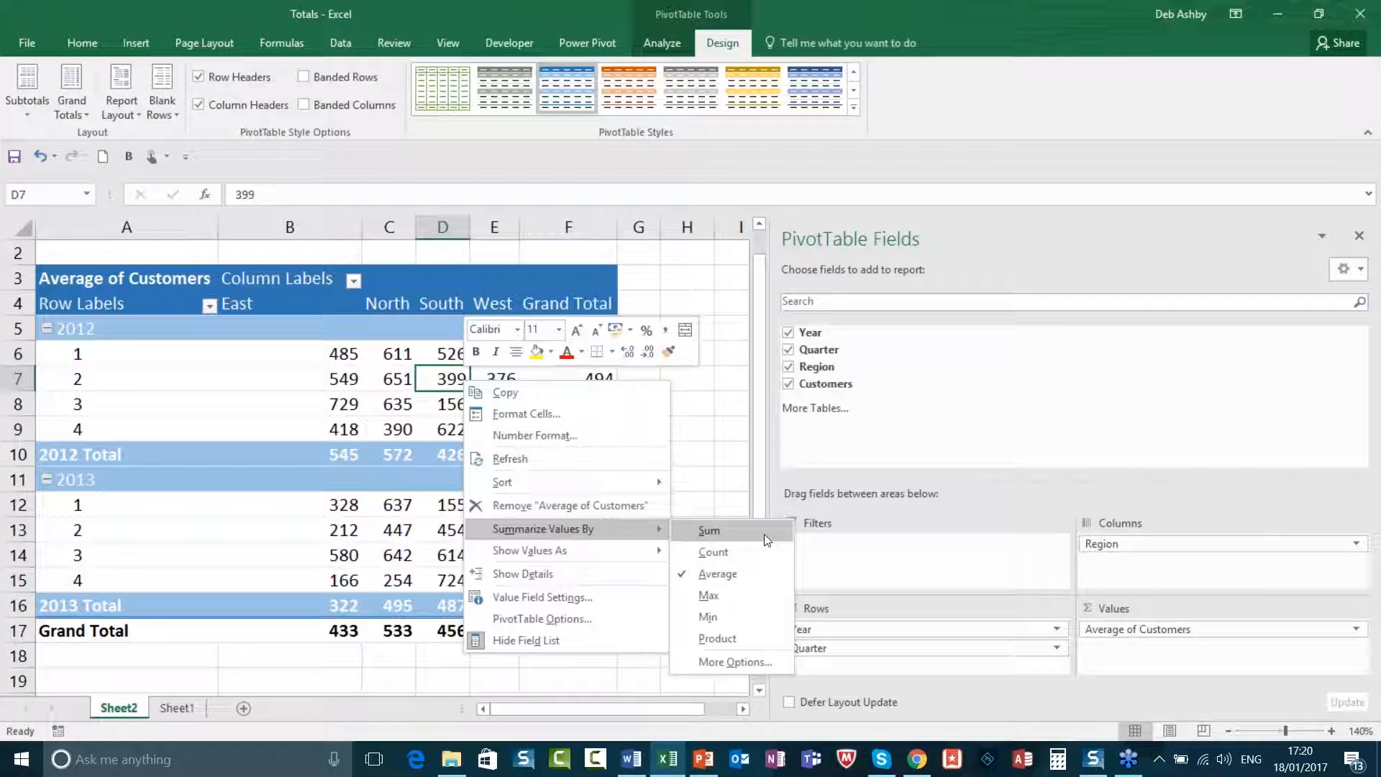
{"action": "left_click", "coordinate": [741, 604]}
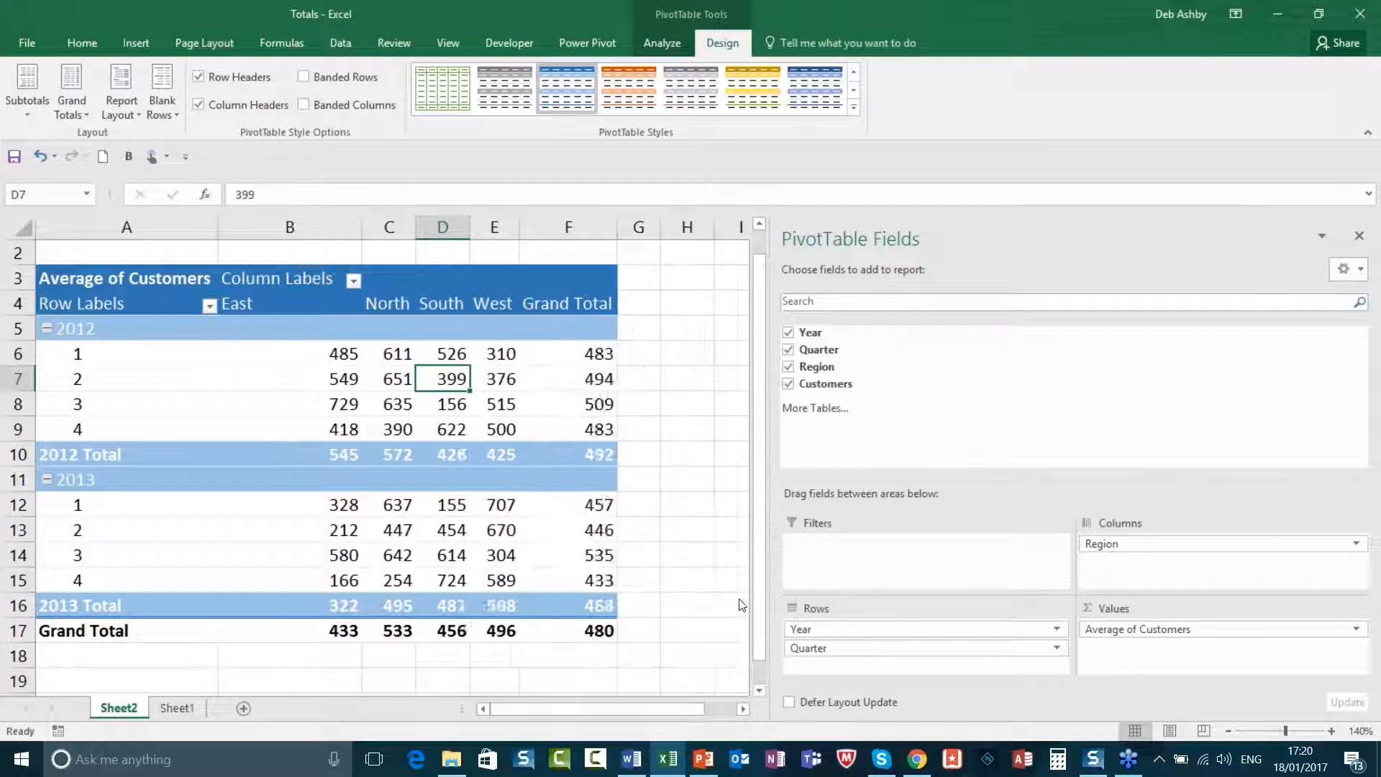
- Check the maximums in the Grand Total column for 2012 quarters 1 to 3 against the regional values
{"action": "left_click", "coordinate": [549, 355]}
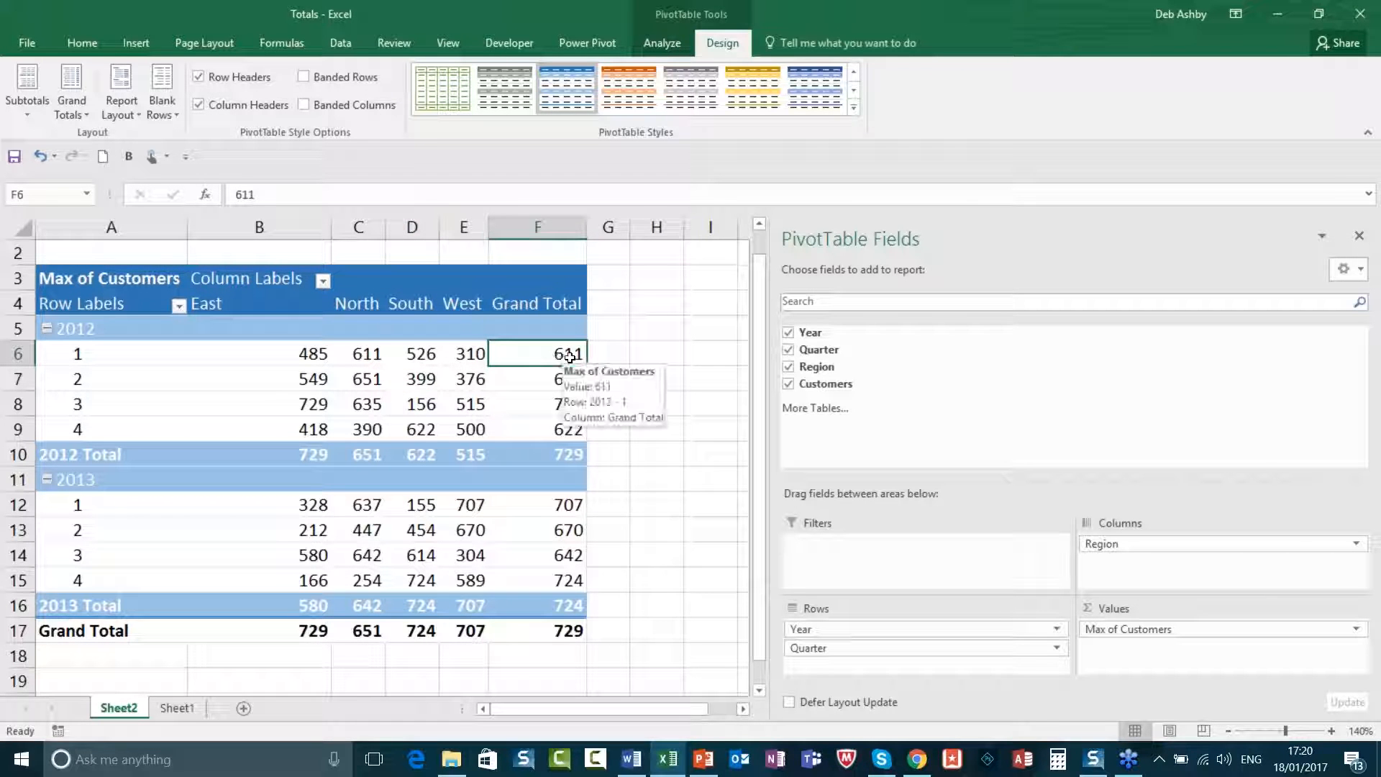
{"action": "left_click", "coordinate": [470, 354]}
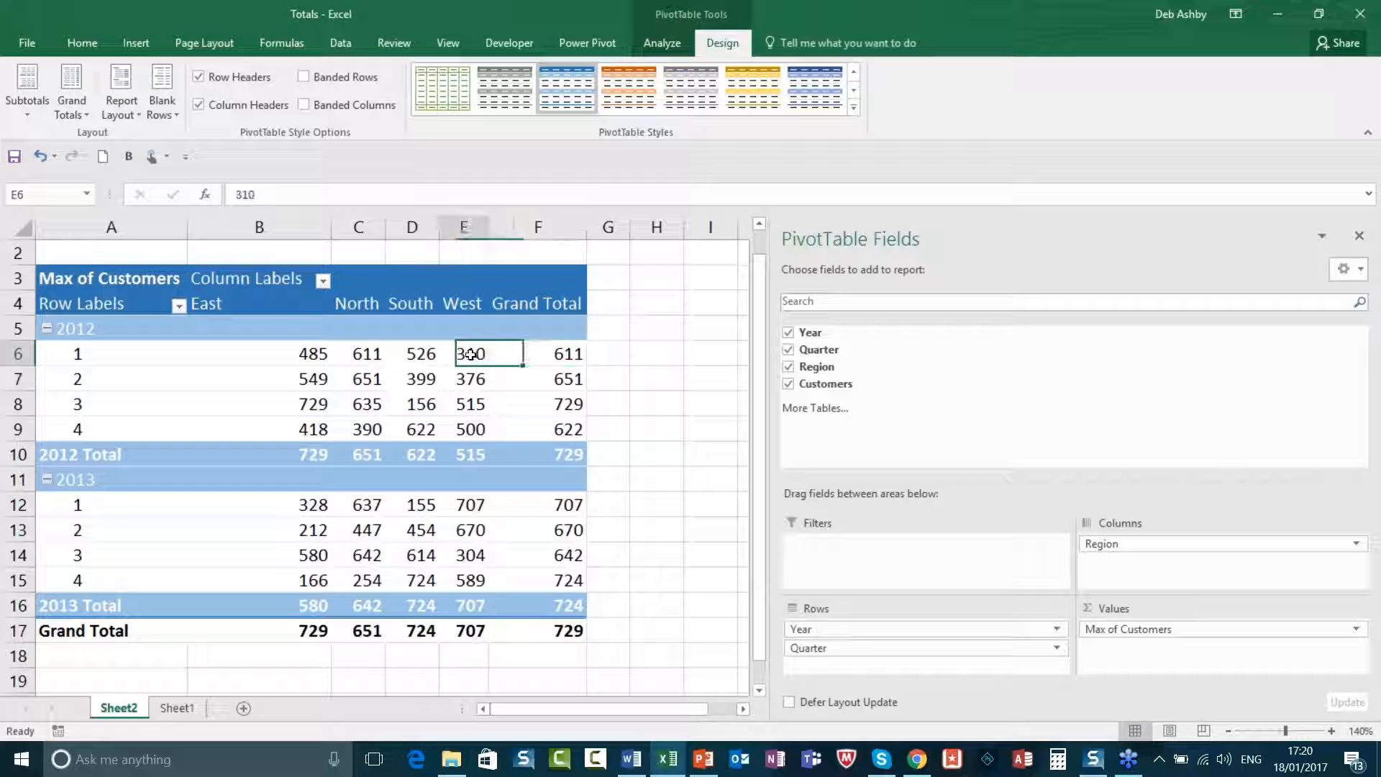
{"action": "left_click", "coordinate": [392, 353]}
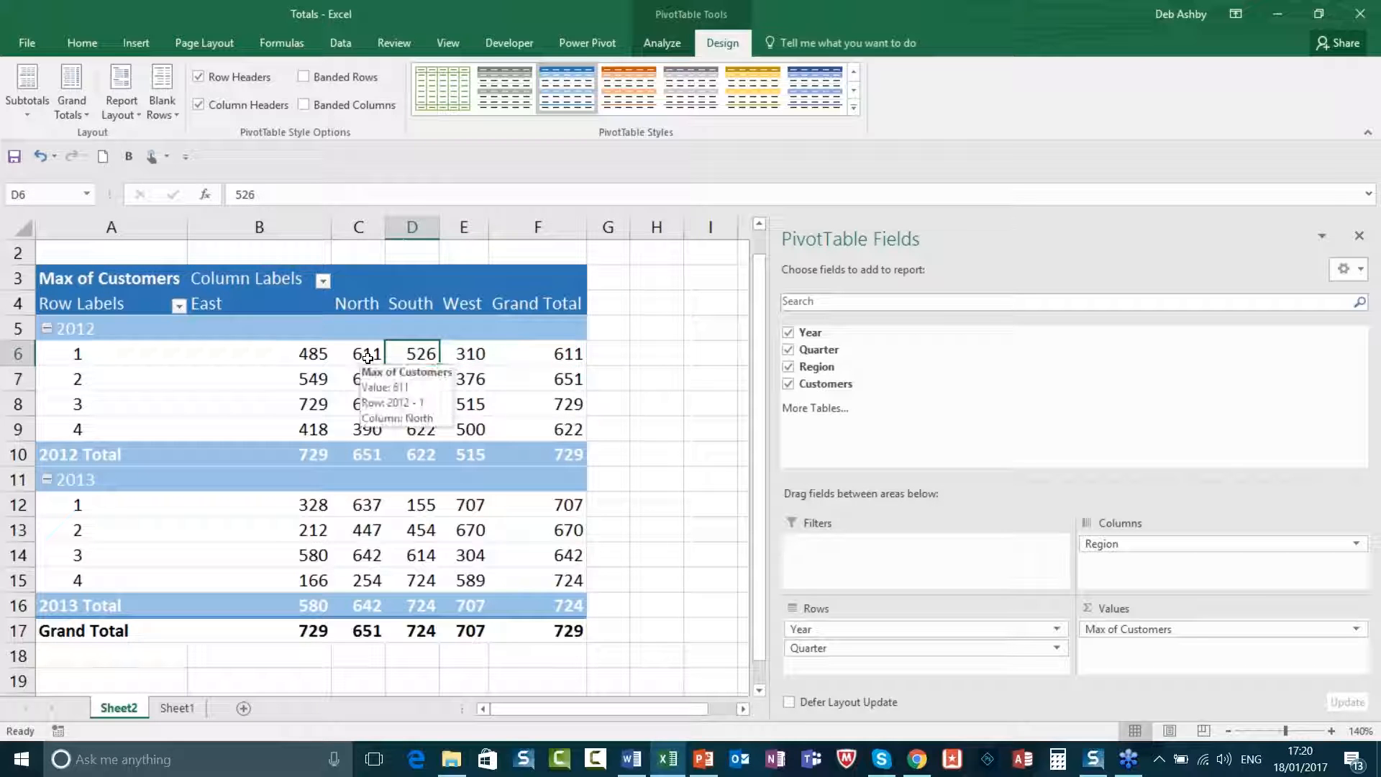
{"action": "left_click", "coordinate": [367, 358]}
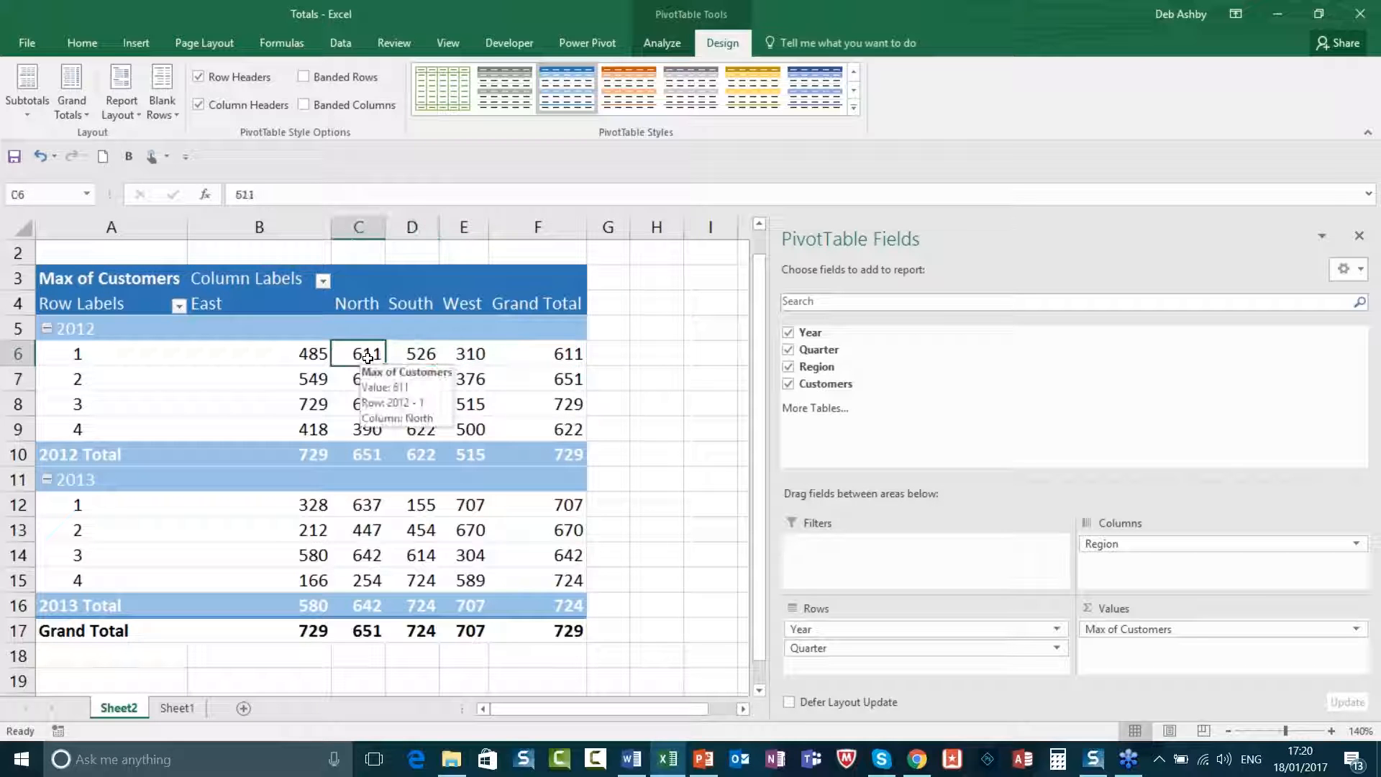
{"action": "left_click", "coordinate": [558, 380]}
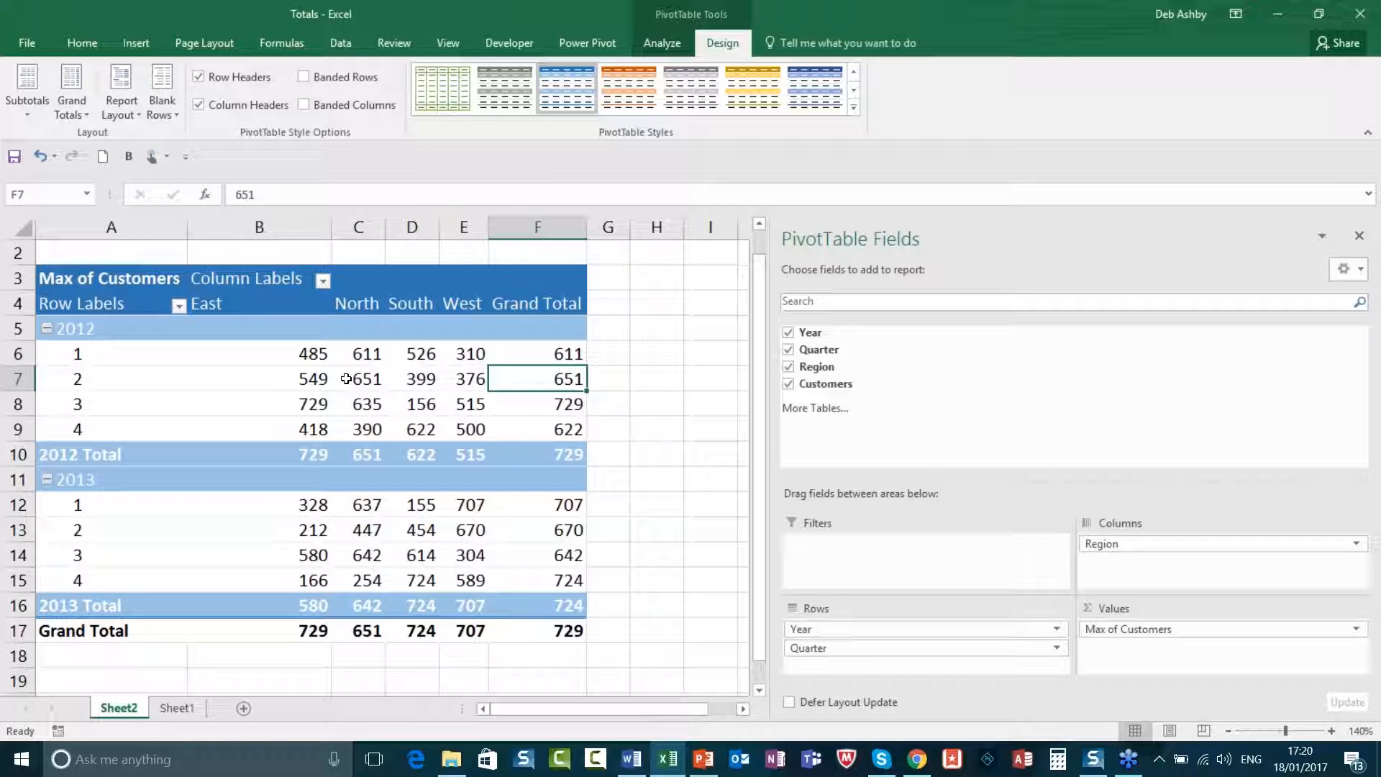
{"action": "left_click", "coordinate": [558, 404]}
{"action": "left_click", "coordinate": [316, 416]}
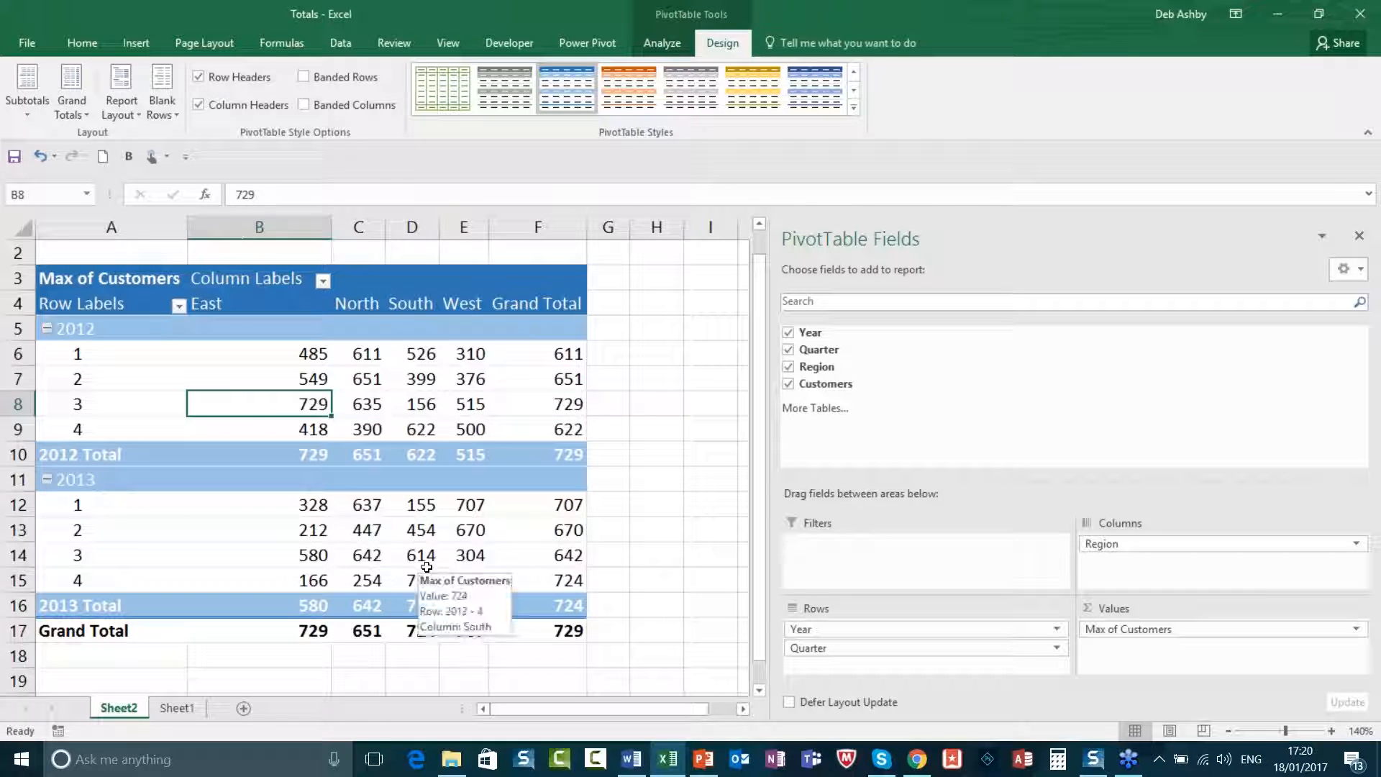
{"action": "left_click", "coordinate": [473, 381]}
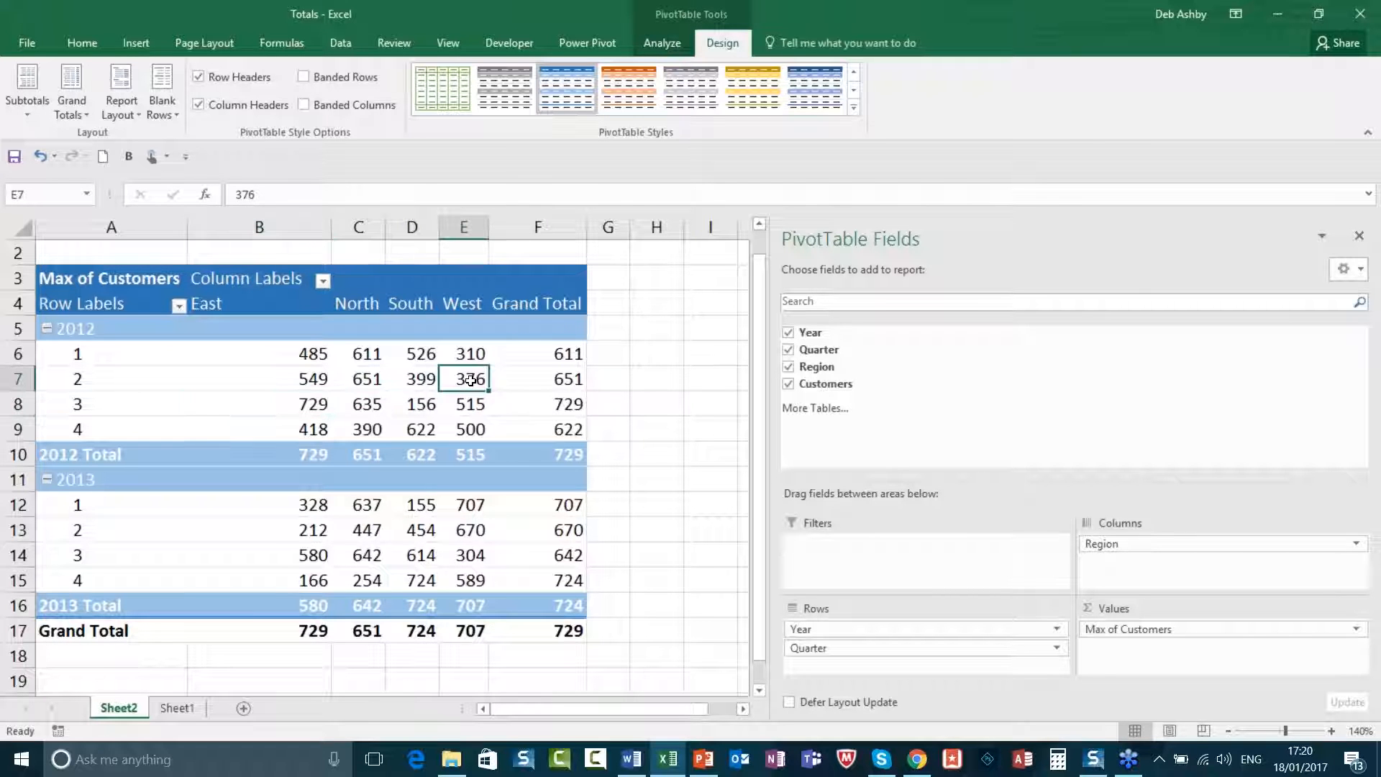
{"action": "right_click", "coordinate": [472, 382]}
{"action": "mouse_move", "coordinate": [547, 532]}
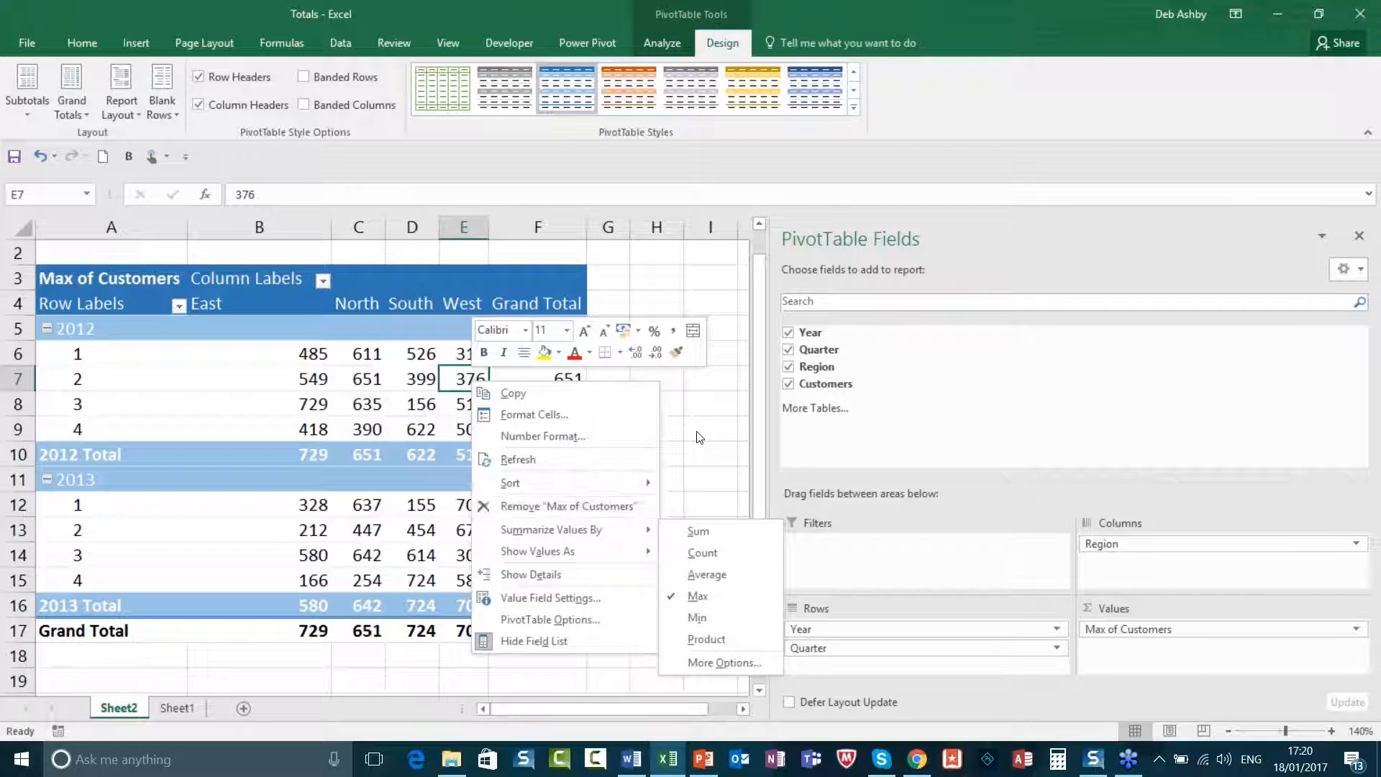
{"action": "key", "text": "Escape"}
{"action": "key", "text": "Escape"}
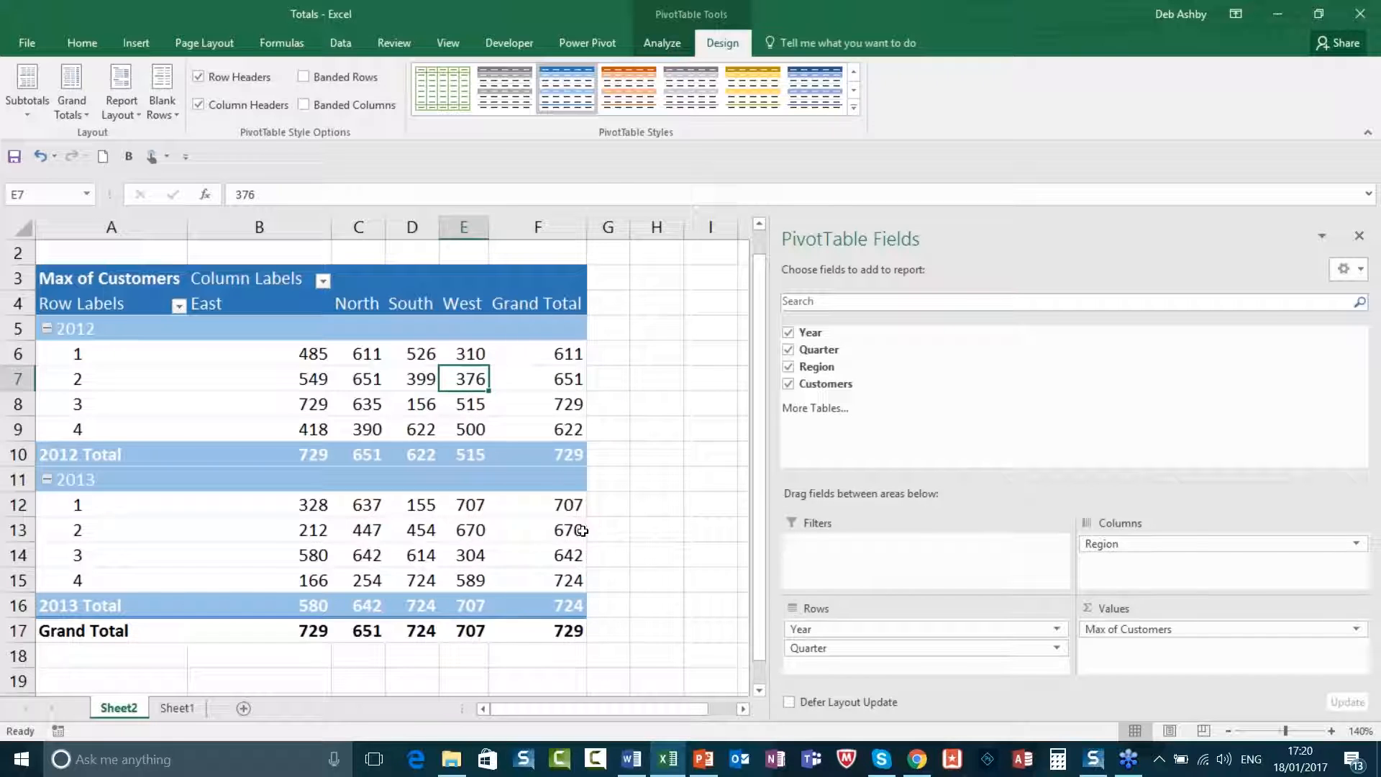
- Summarize the pivot table's customer values by Sum
{"action": "right_click", "coordinate": [461, 380]}
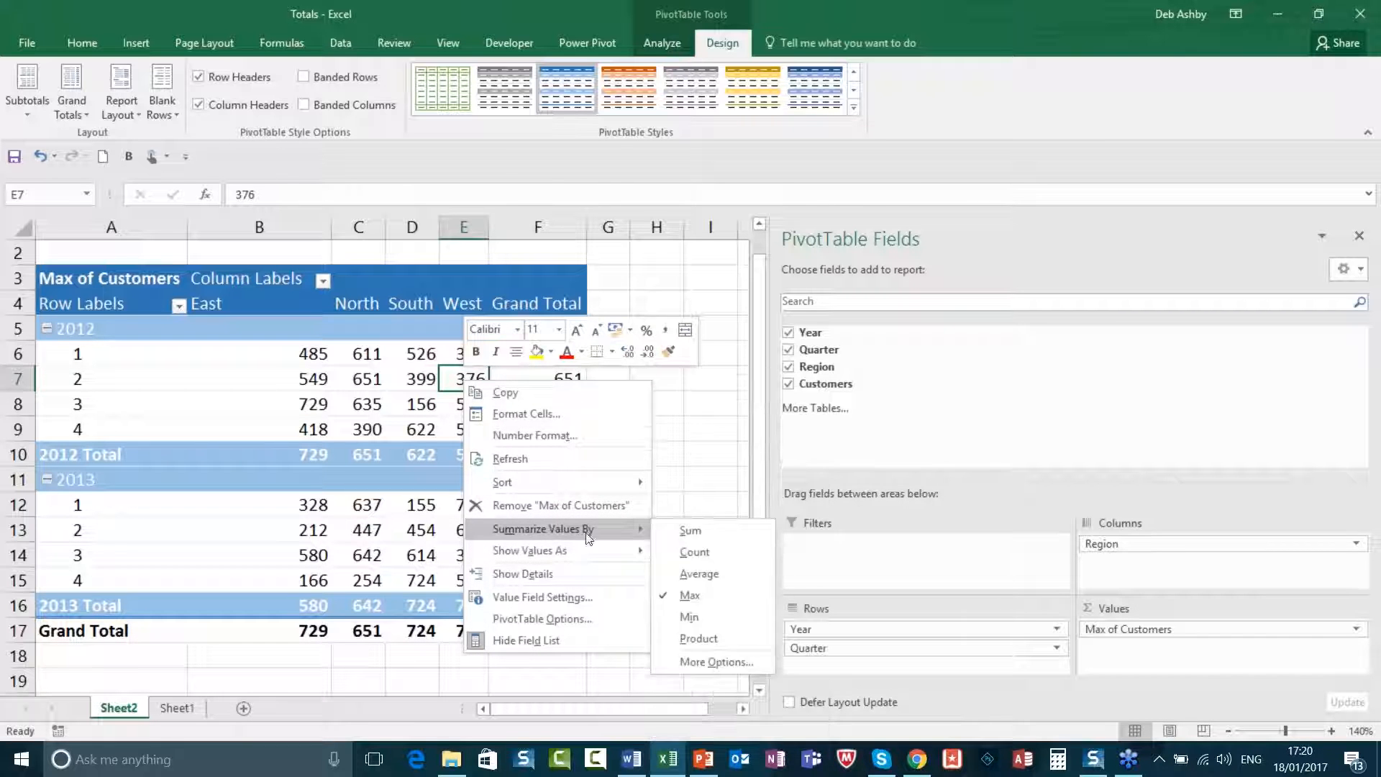
{"action": "left_click", "coordinate": [716, 531]}
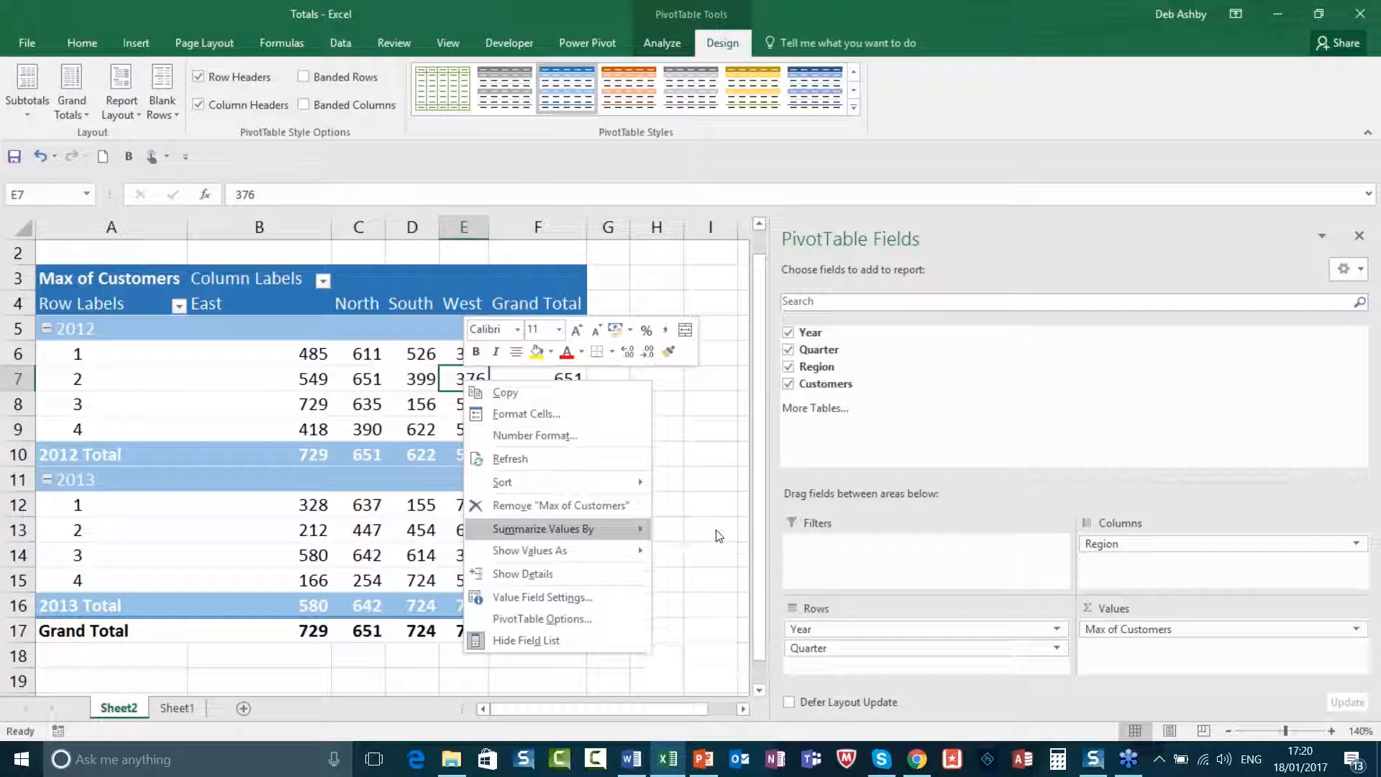
{"action": "left_click", "coordinate": [423, 410]}
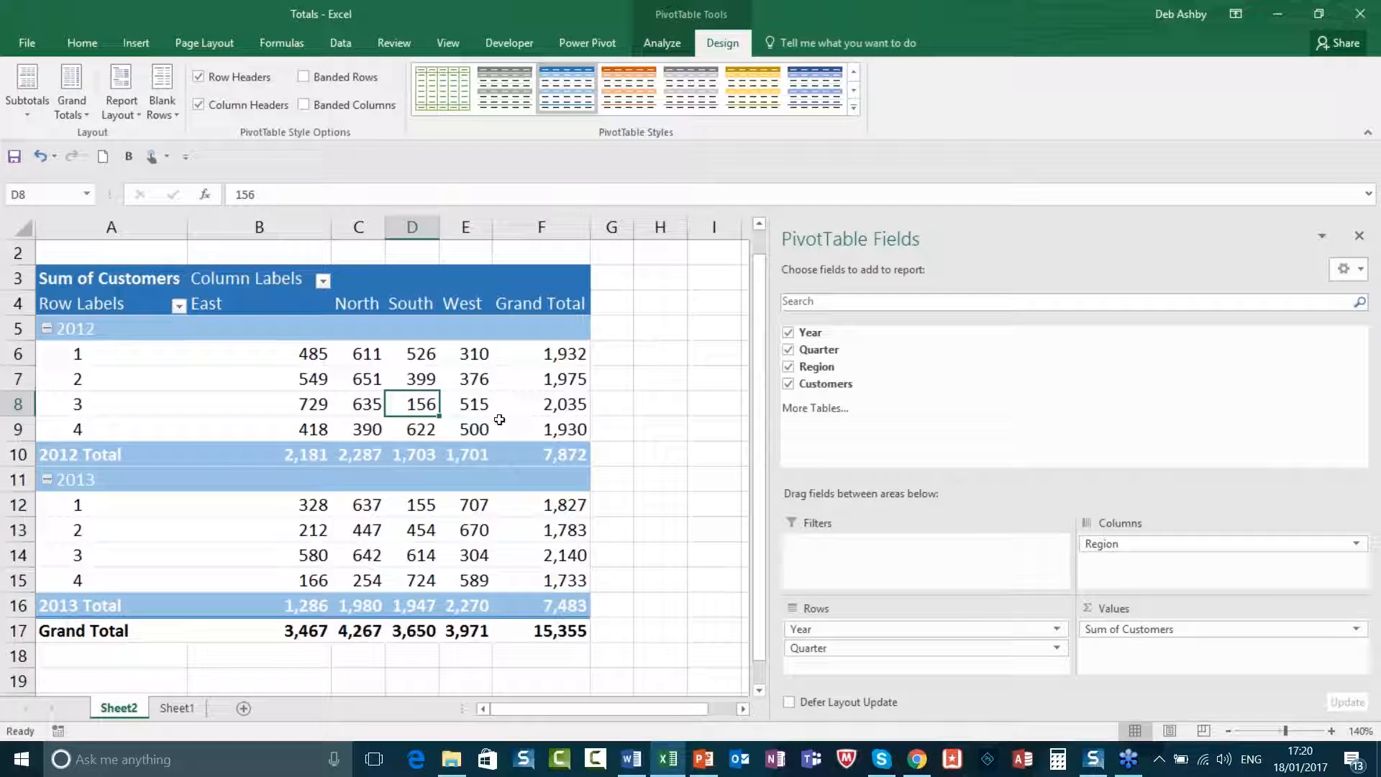
- Show the pivot table's customer values as % of Grand Total
{"action": "right_click", "coordinate": [418, 405]}
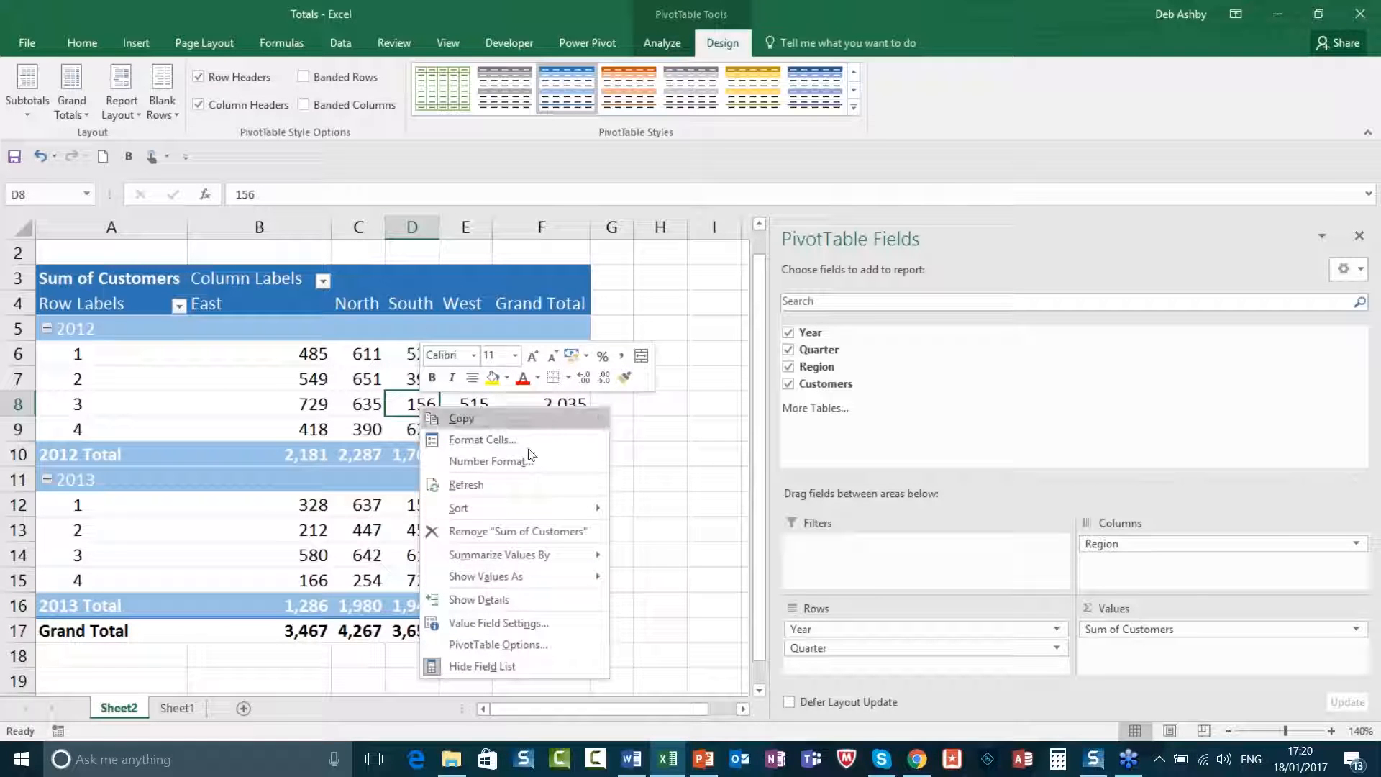
{"action": "mouse_move", "coordinate": [550, 579]}
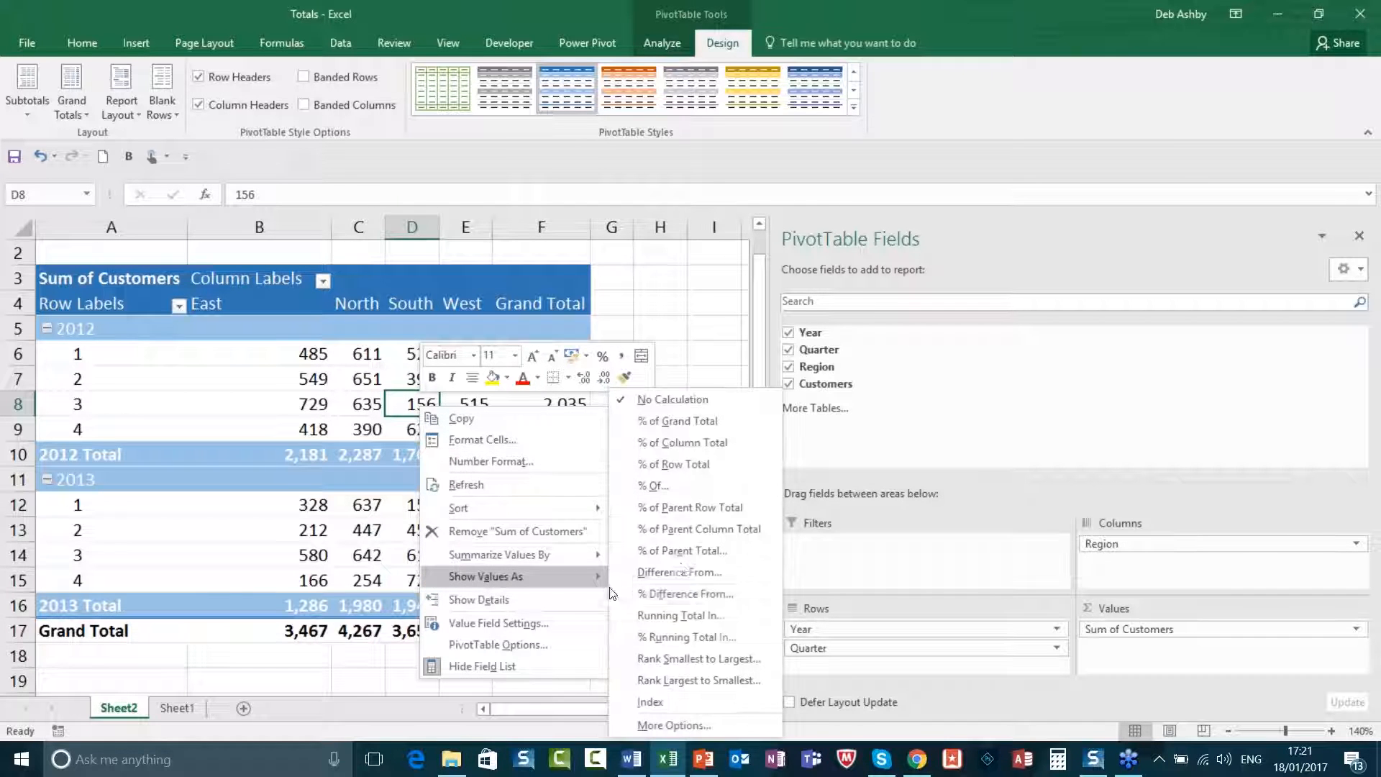
{"action": "left_click", "coordinate": [737, 422]}
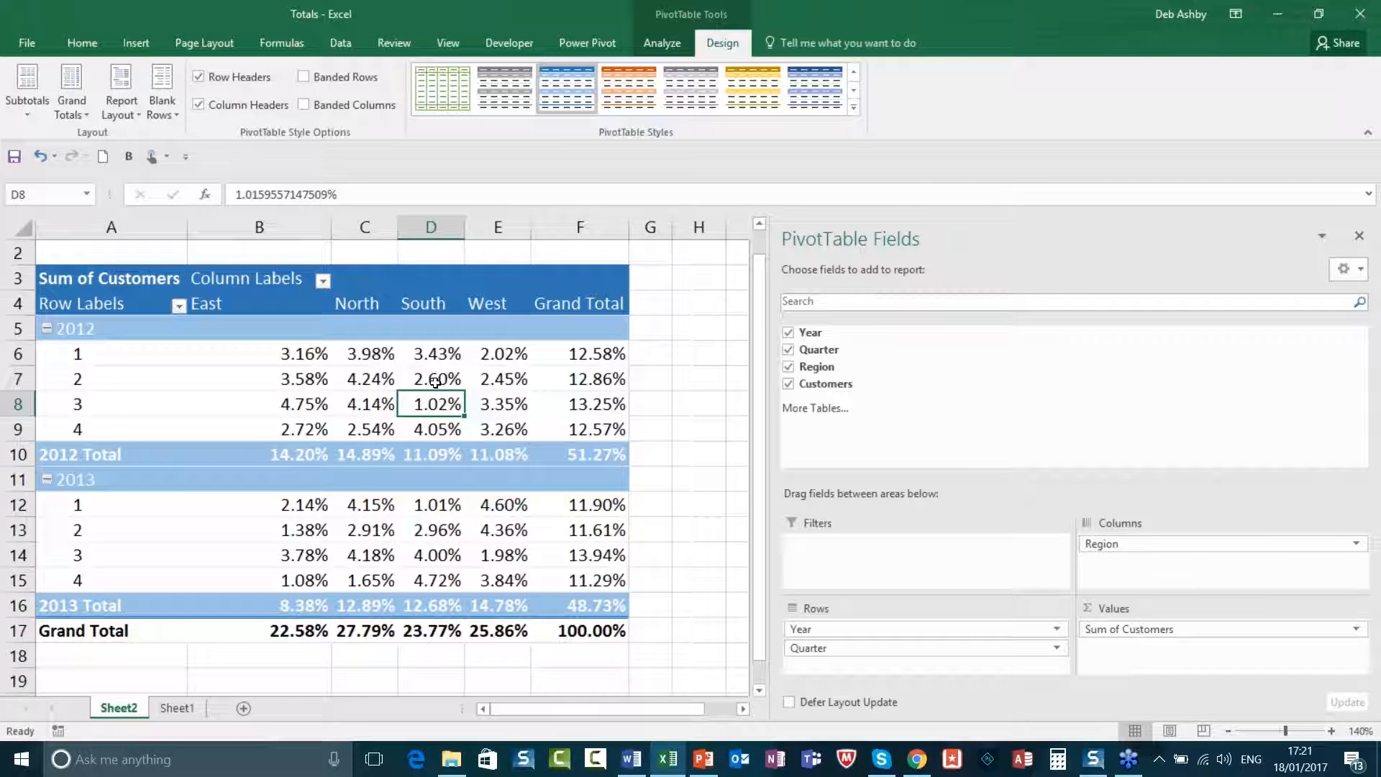
- Examine the source data on Sheet1 and the 2012, 2013 and 2012 quarterly percentages in the pivot table's Grand Total column
{"action": "left_click", "coordinate": [185, 708]}
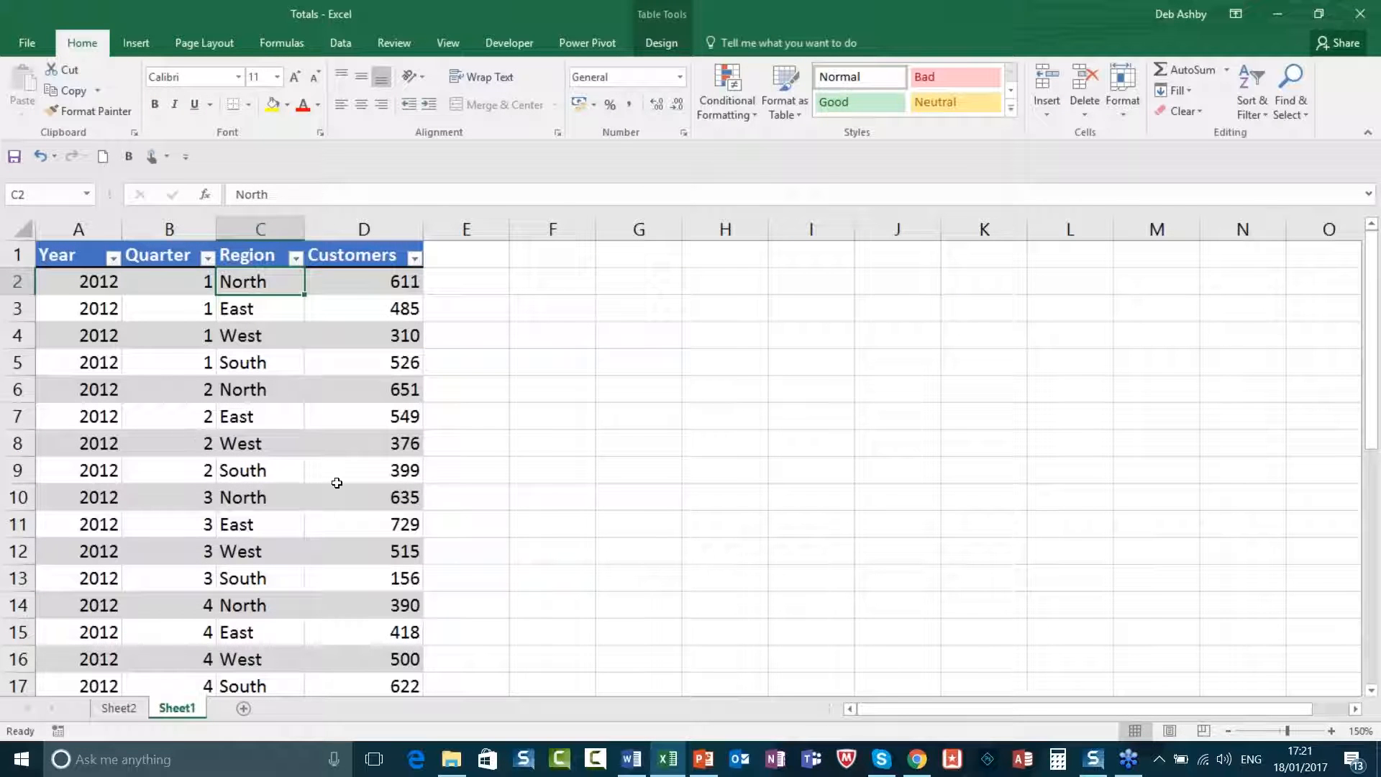
{"action": "left_click", "coordinate": [119, 708]}
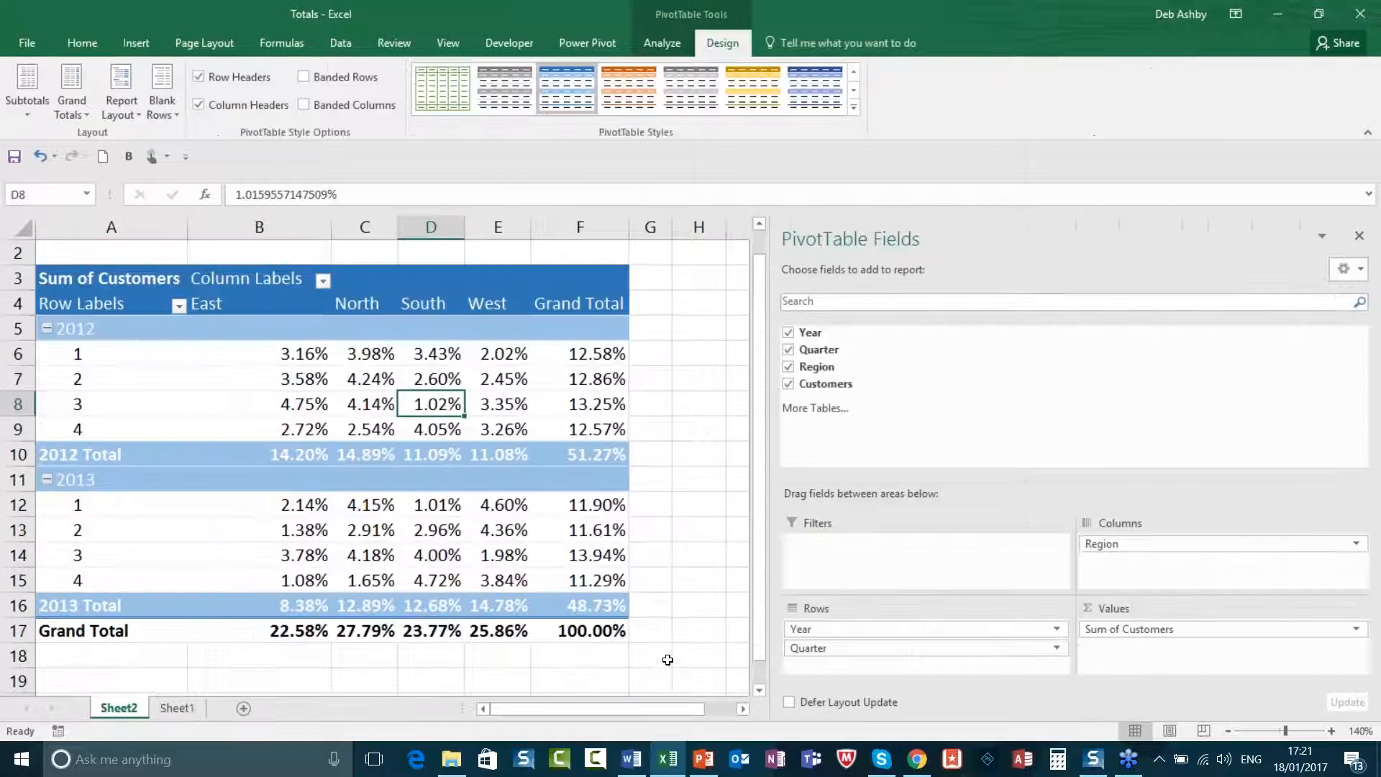
{"action": "mouse_move", "coordinate": [580, 462]}
{"action": "left_click", "coordinate": [604, 457]}
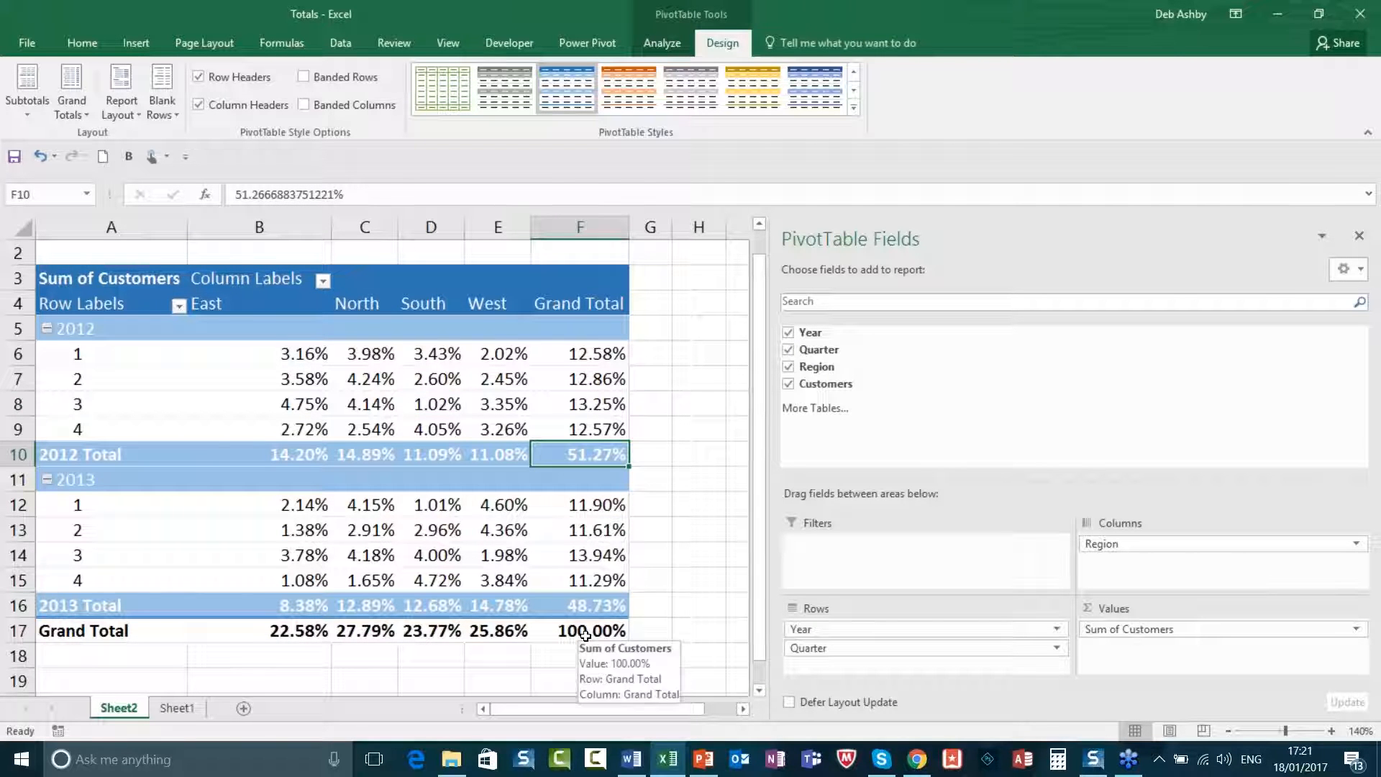
{"action": "mouse_move", "coordinate": [594, 605]}
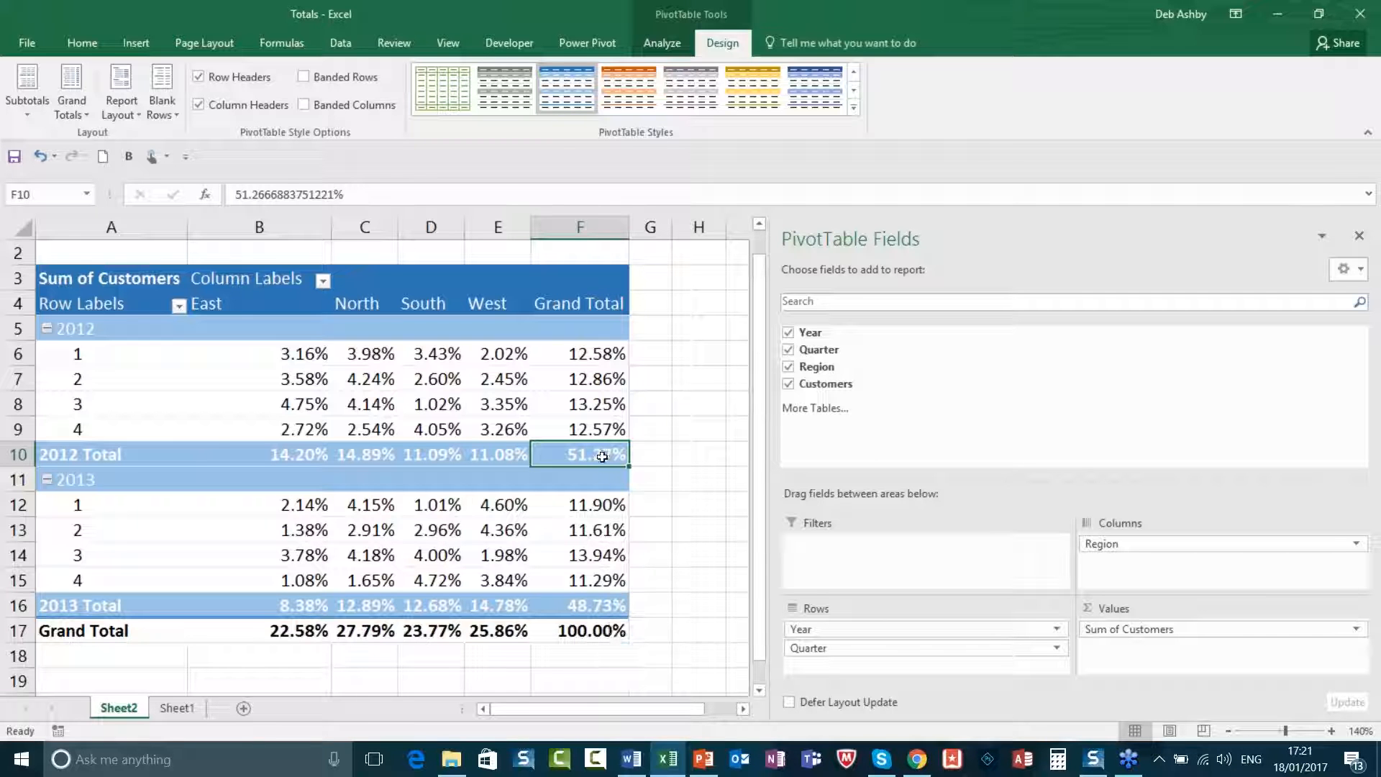
{"action": "left_click", "coordinate": [597, 606]}
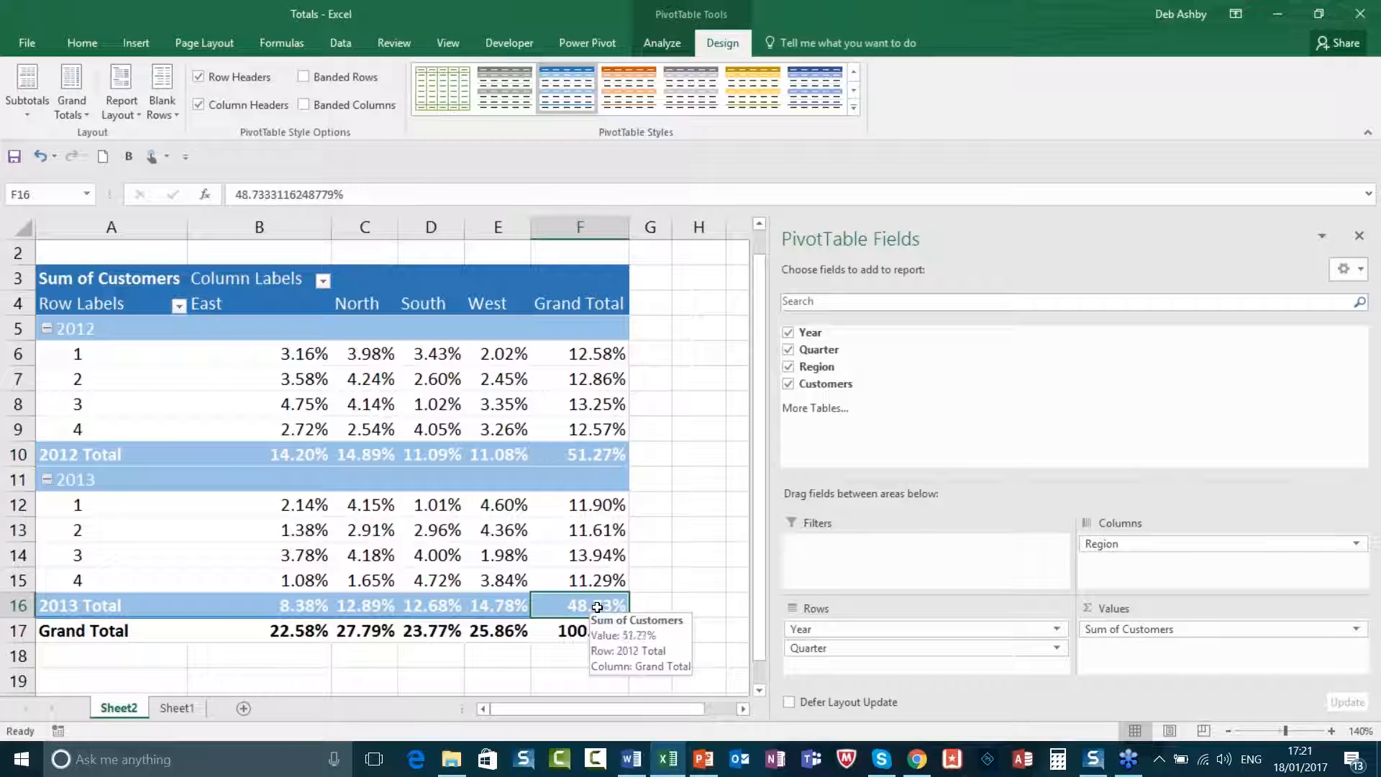
{"action": "mouse_move", "coordinate": [594, 631]}
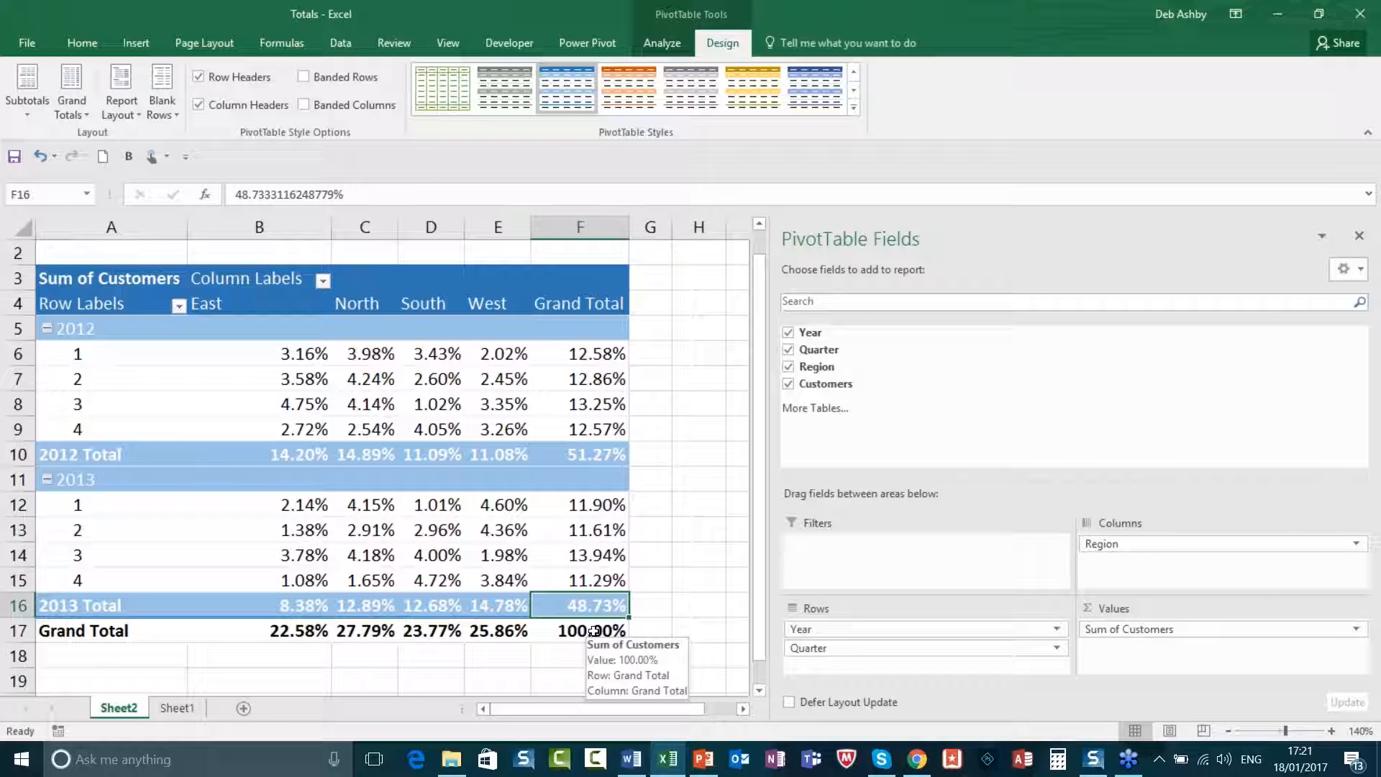
{"action": "left_click_drag", "start_coordinate": [598, 355], "coordinate": [599, 426]}
{"action": "mouse_move", "coordinate": [592, 459]}
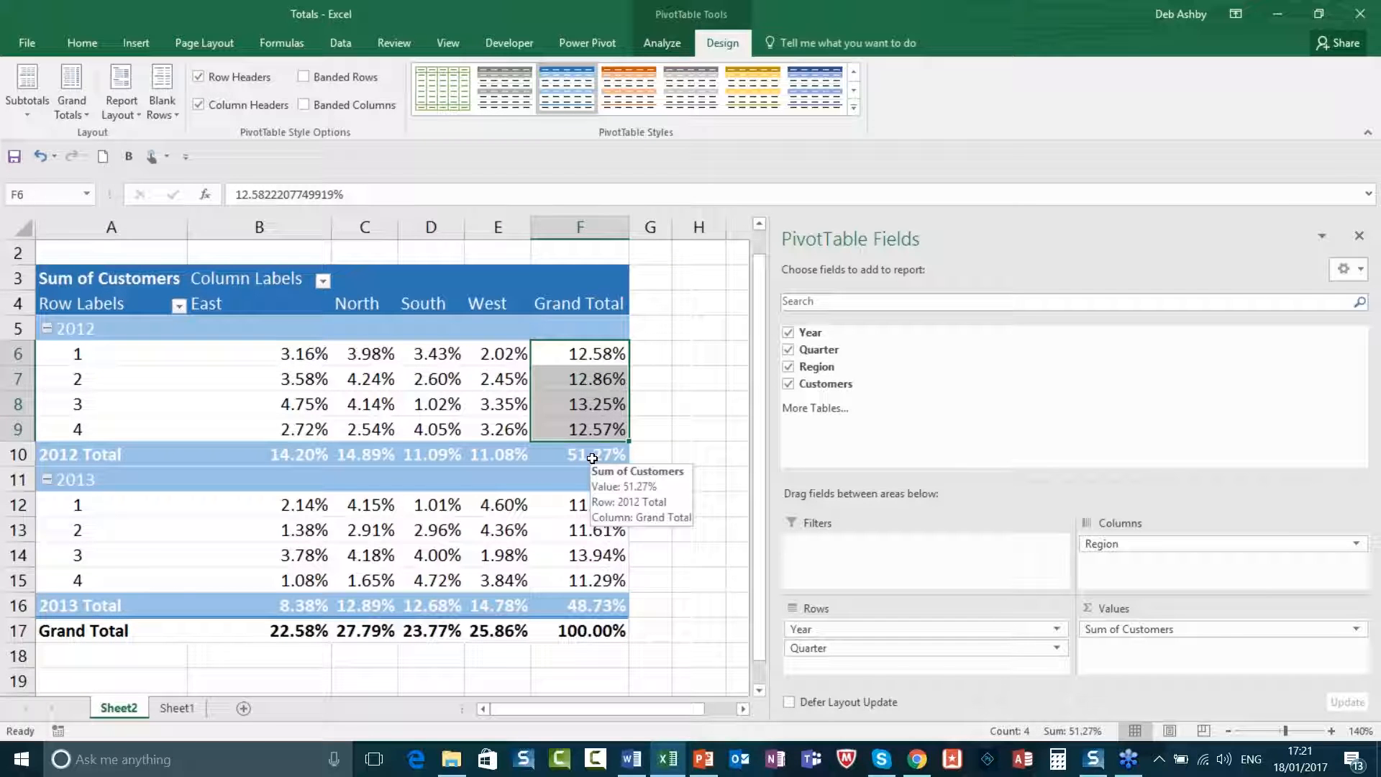
- Review the available Show Values As calculations for the customer values without choosing one
{"action": "right_click", "coordinate": [569, 405]}
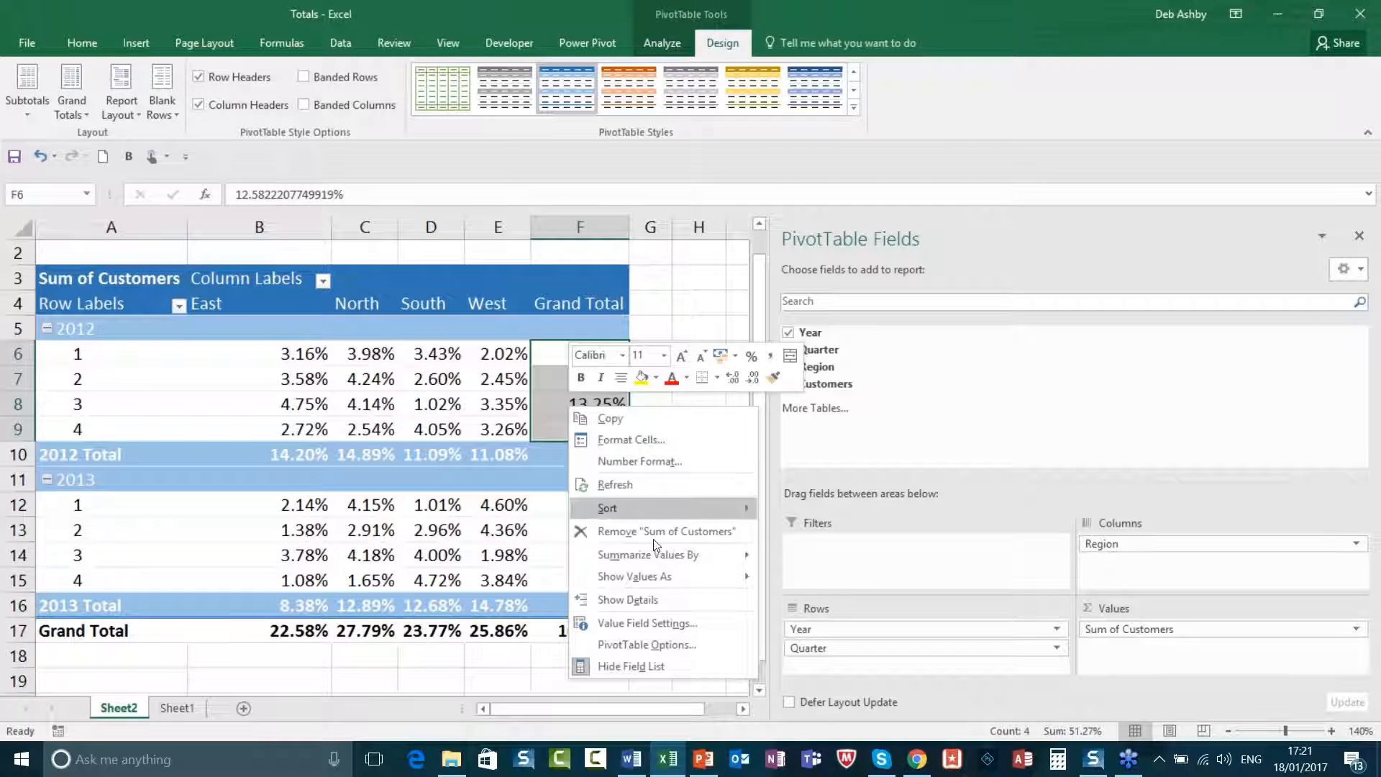
{"action": "mouse_move", "coordinate": [646, 581]}
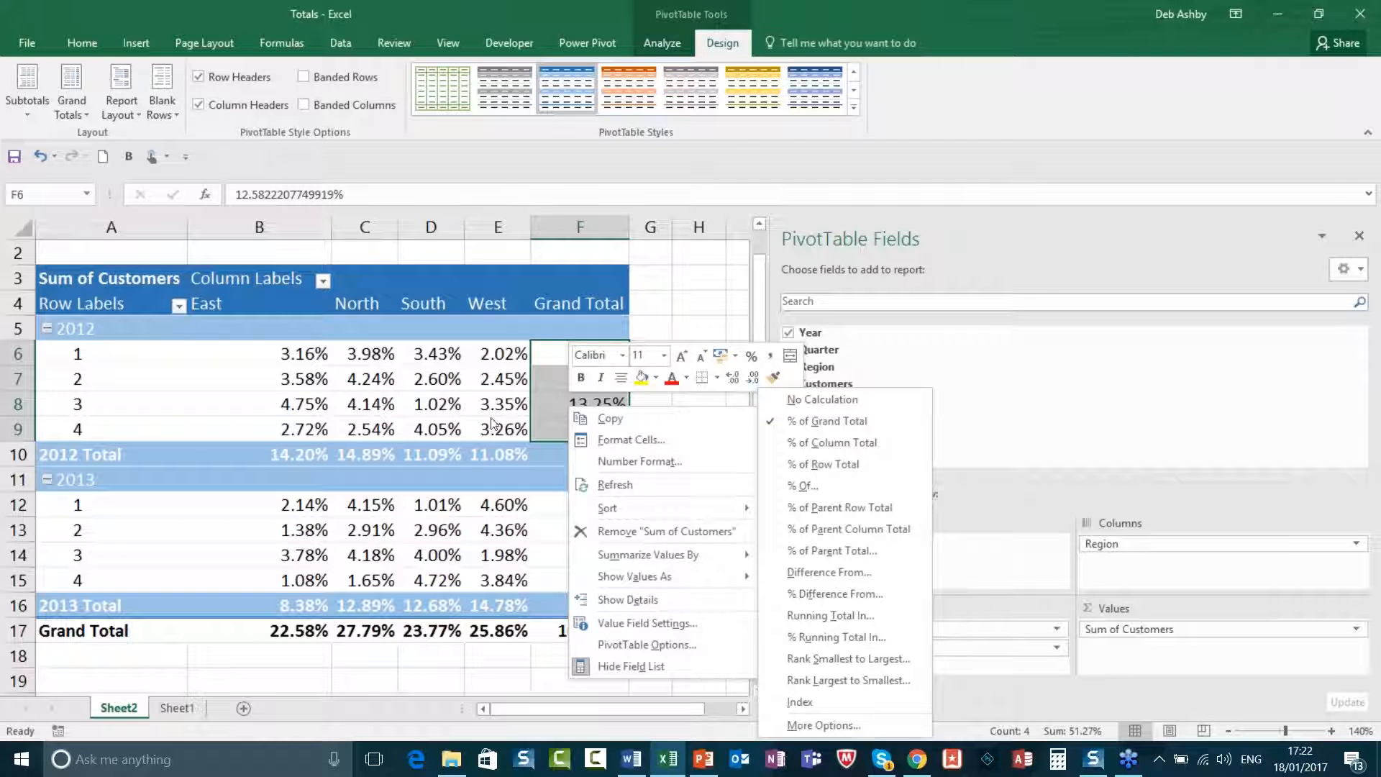
{"action": "left_click", "coordinate": [426, 405]}
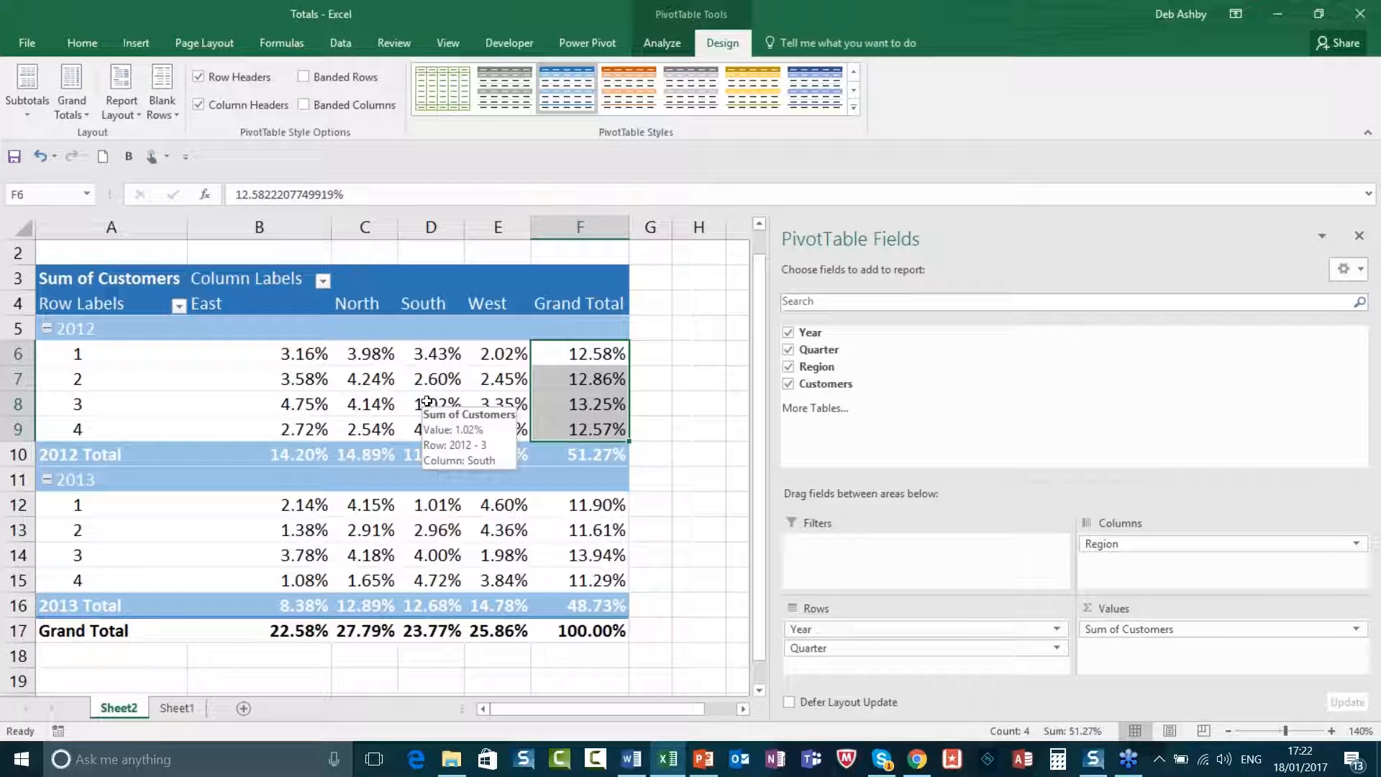
- Close the Totals workbook without saving and open the Slicer workbook from the Chapter01 folder
{"action": "left_click", "coordinate": [1362, 11]}
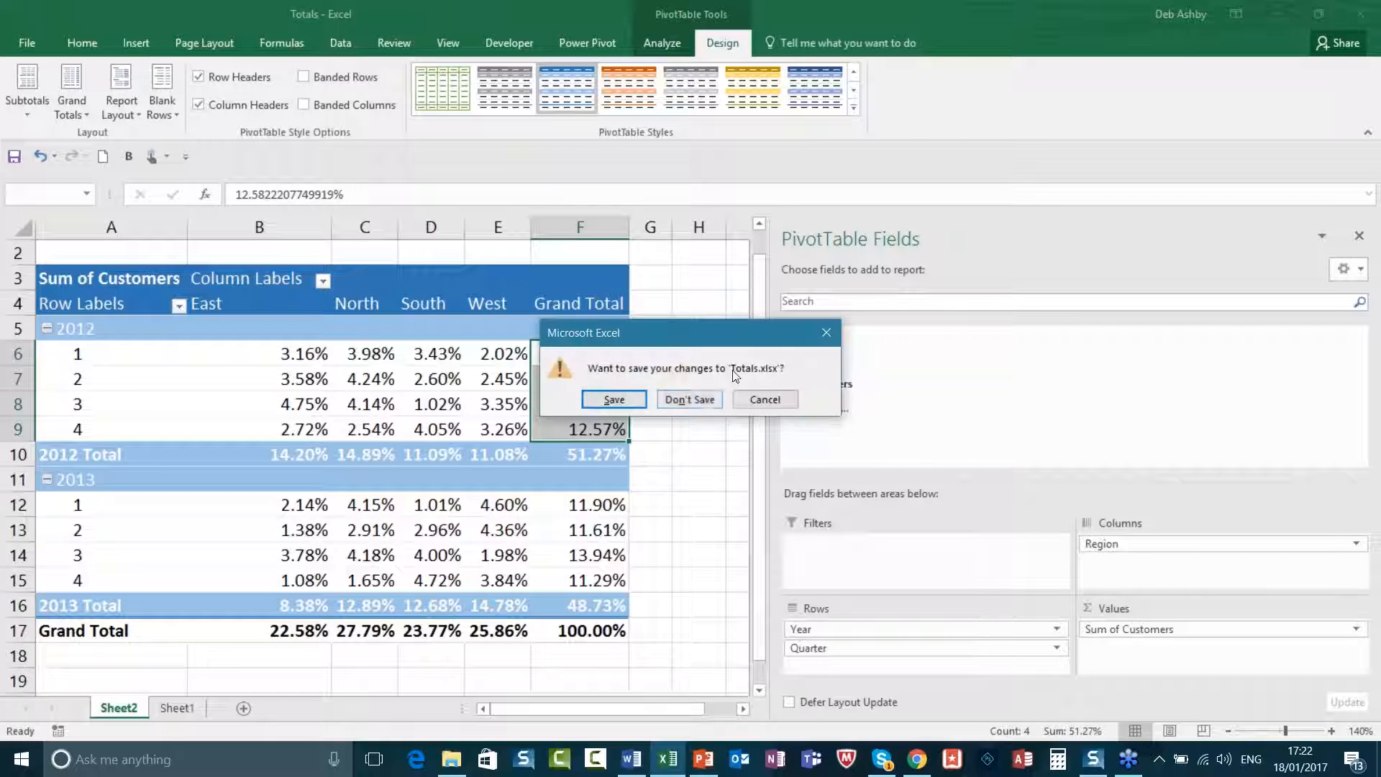
{"action": "left_click", "coordinate": [697, 401]}
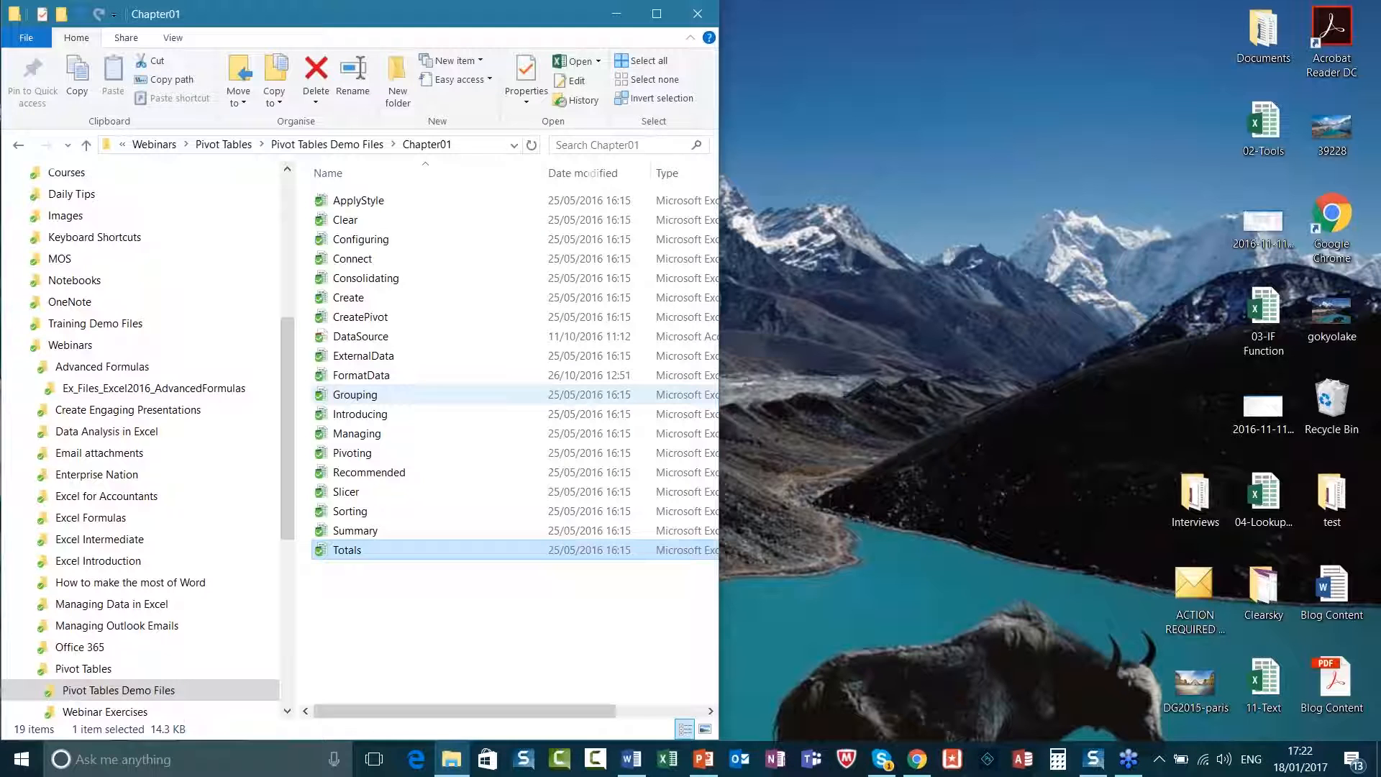
{"action": "double_click", "coordinate": [347, 491]}
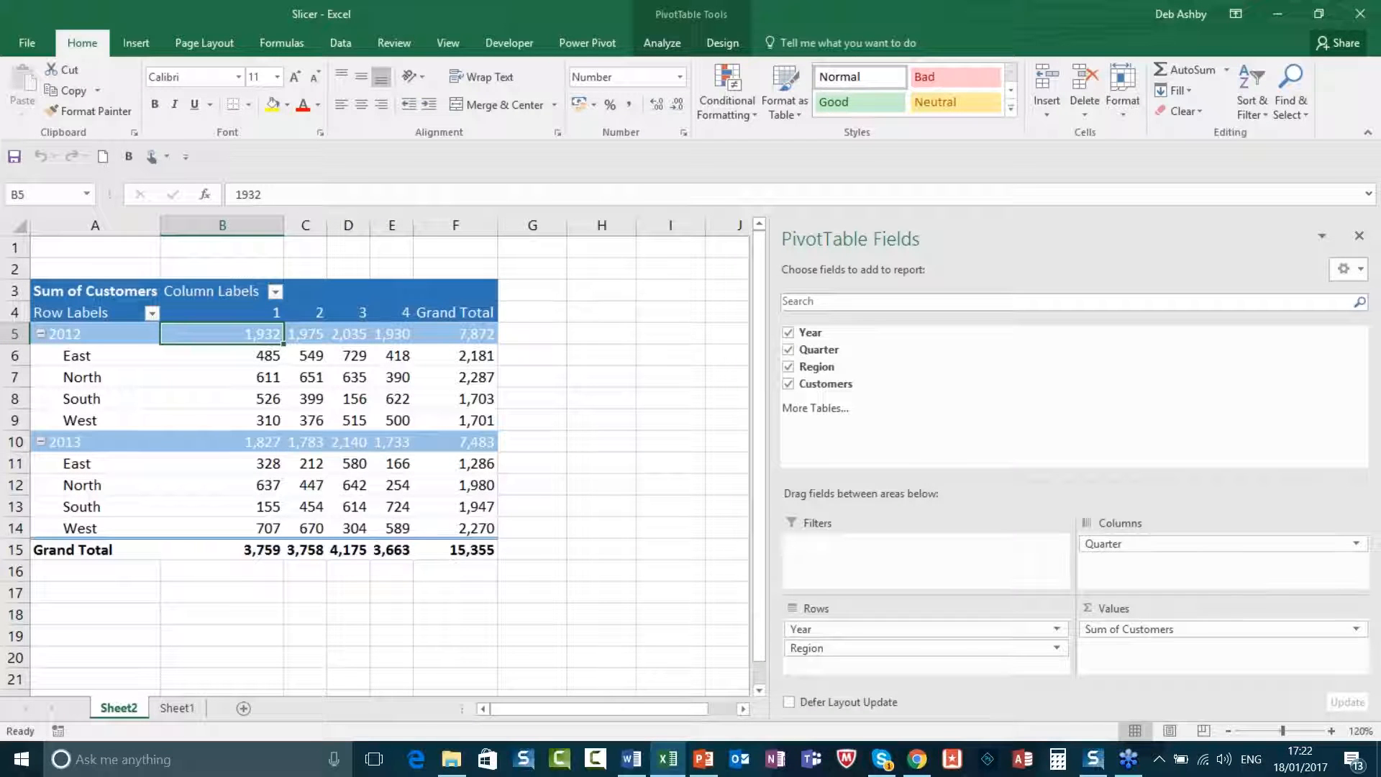
- Narrow the PivotTable Fields pane so that more worksheet columns show beside the pivot table
{"action": "left_click", "coordinate": [361, 379]}
{"action": "mouse_move", "coordinate": [410, 419]}
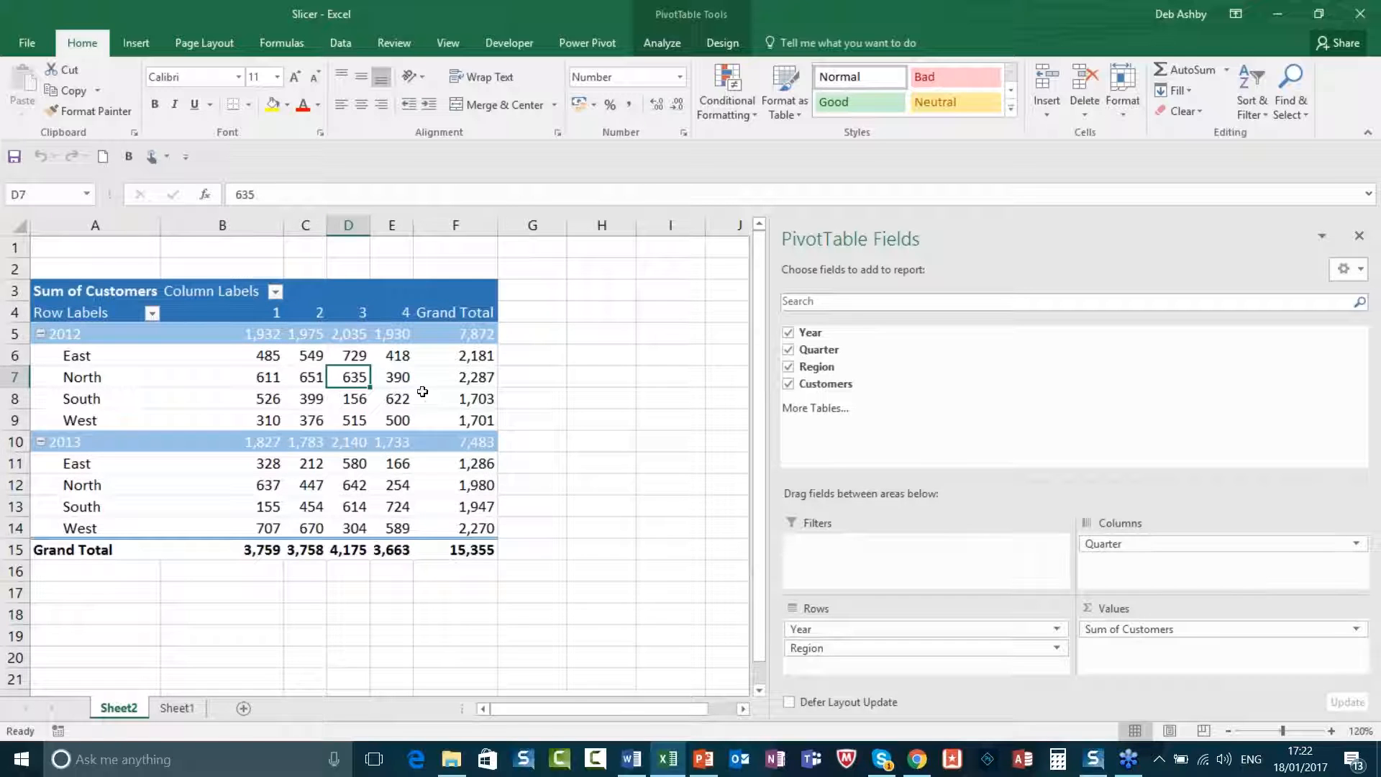
{"action": "left_click", "coordinate": [389, 382]}
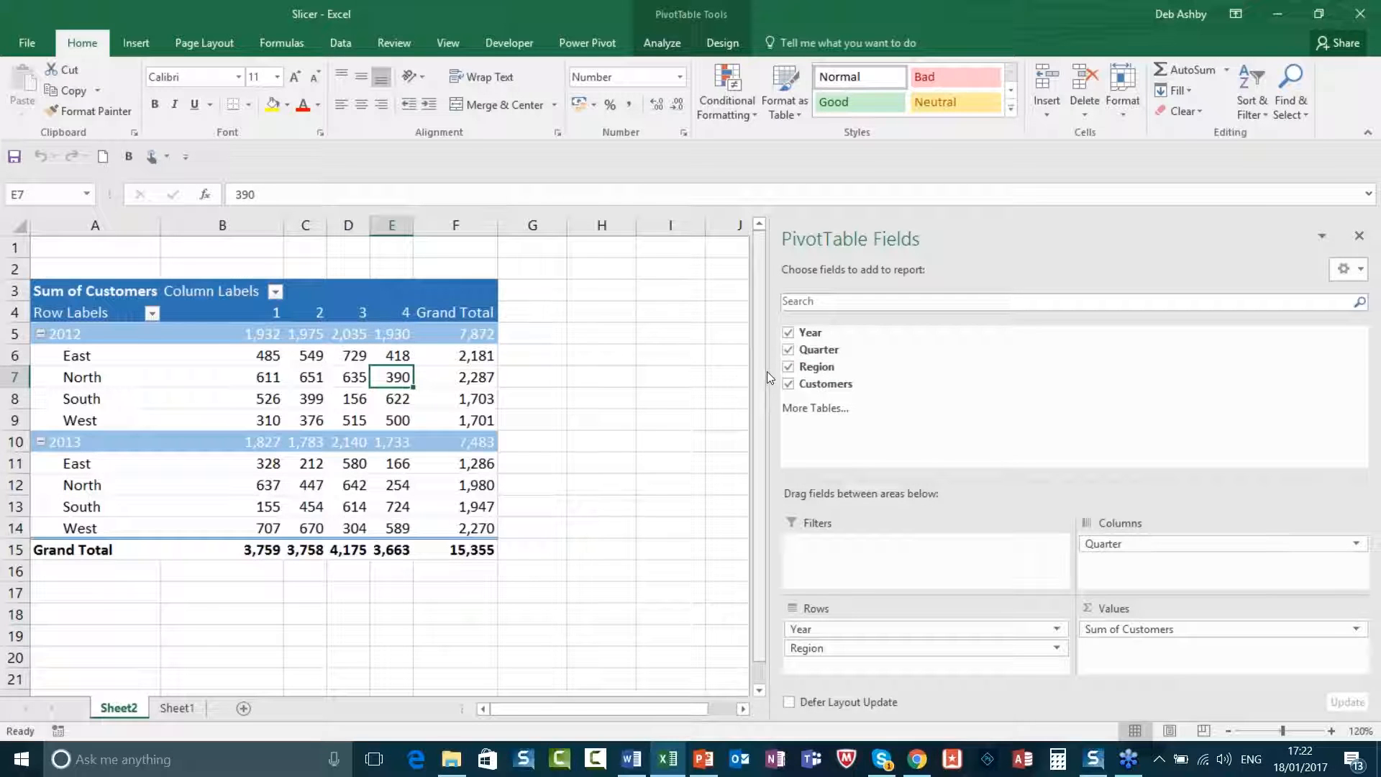
{"action": "left_click_drag", "start_coordinate": [775, 375], "coordinate": [977, 386]}
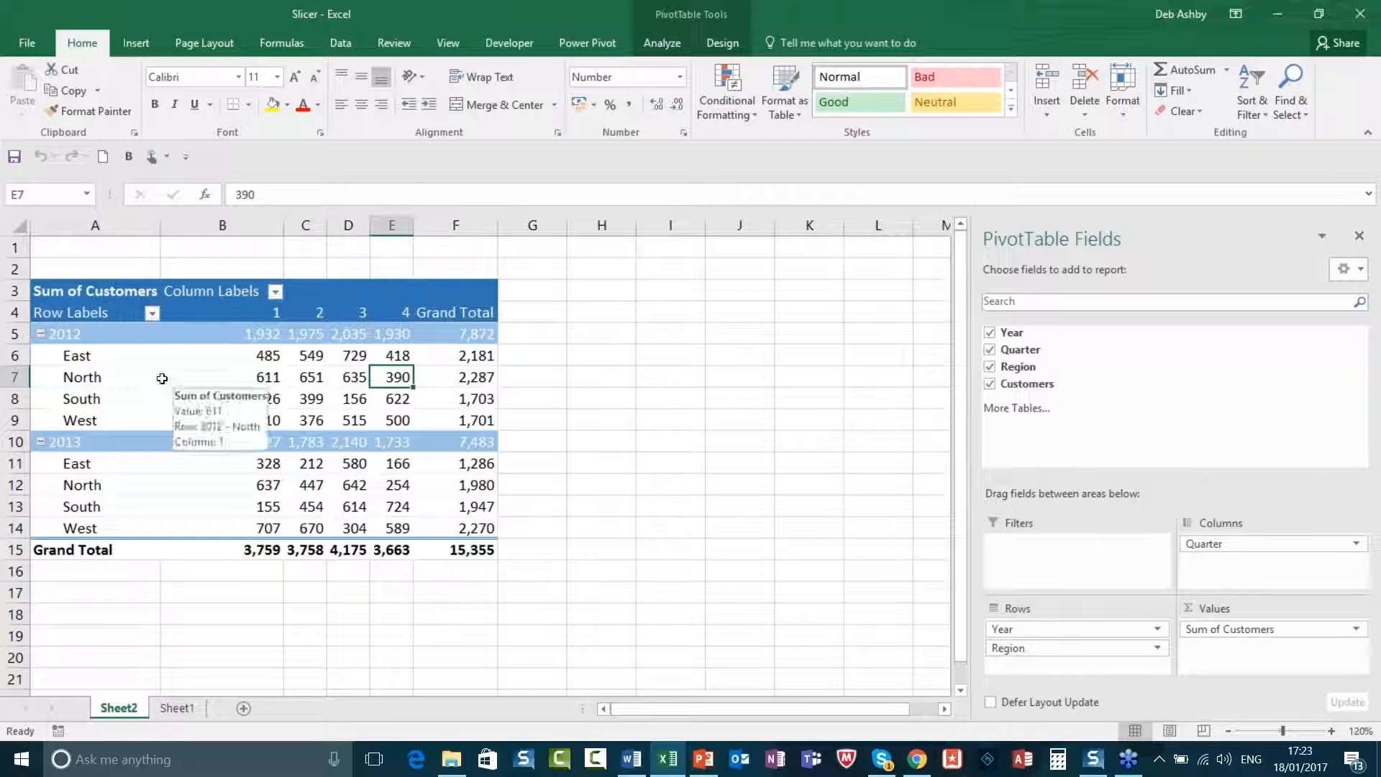
- Remove the Region field from the pivot table's rows, leaving only Year as the row field
{"action": "left_click_drag", "start_coordinate": [93, 360], "coordinate": [85, 422]}
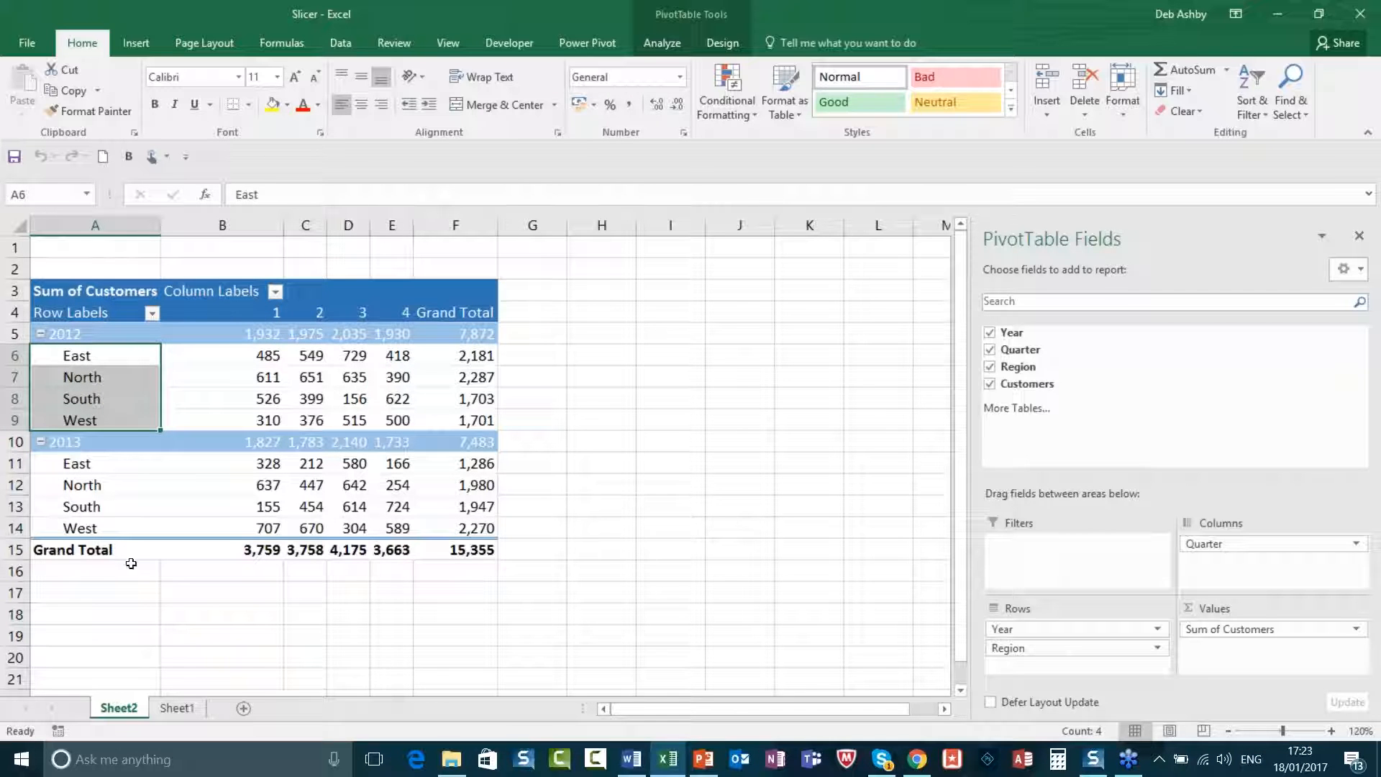
{"action": "left_click", "coordinate": [367, 380]}
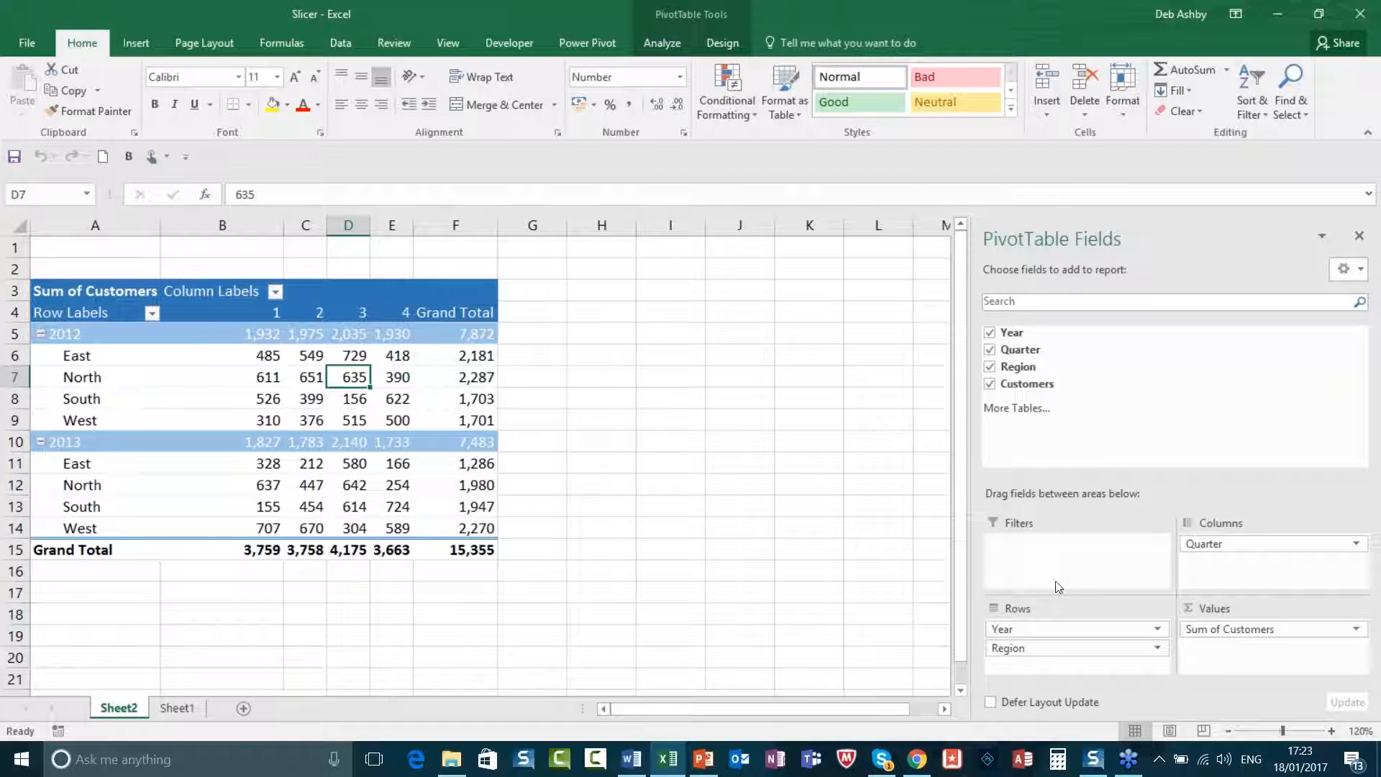
{"action": "left_click_drag", "start_coordinate": [1030, 653], "coordinate": [1121, 392]}
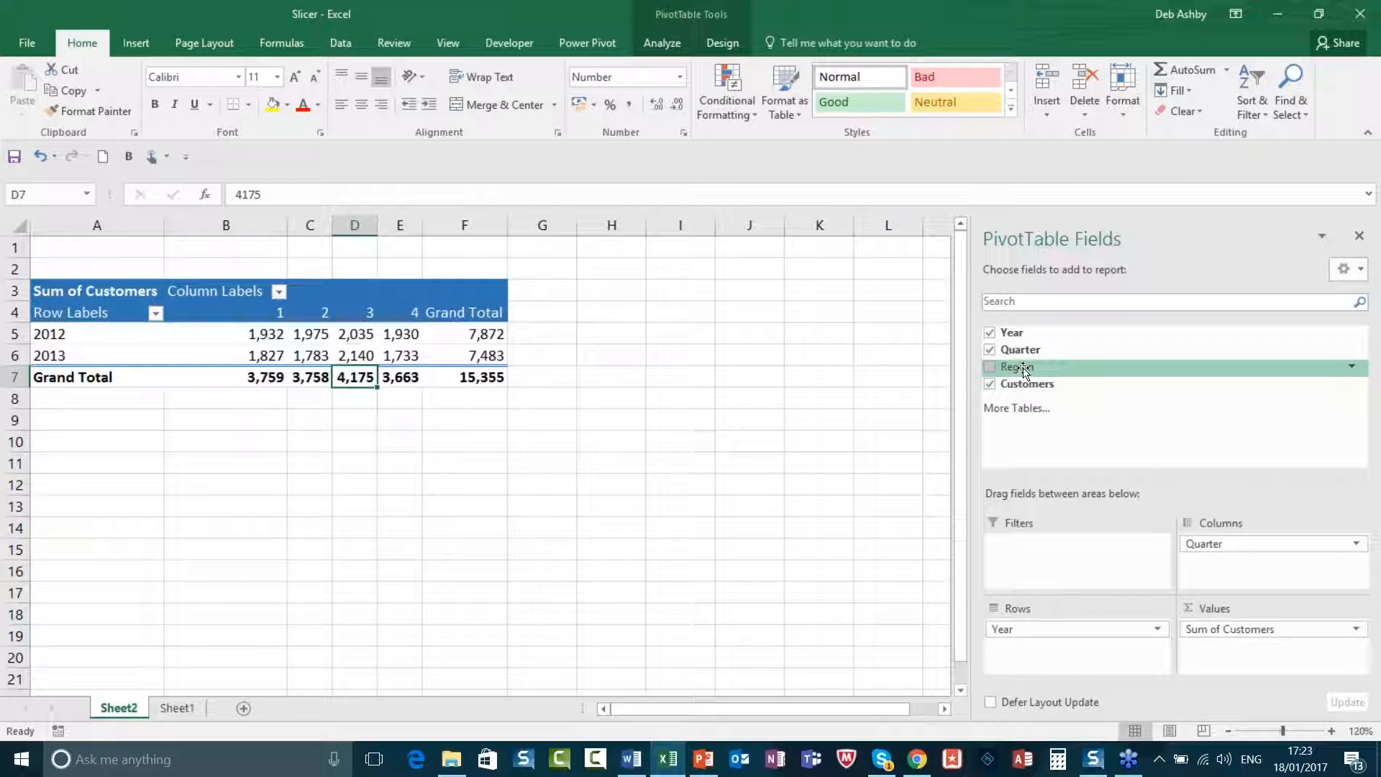
{"action": "left_click_drag", "start_coordinate": [1041, 391], "coordinate": [1077, 652]}
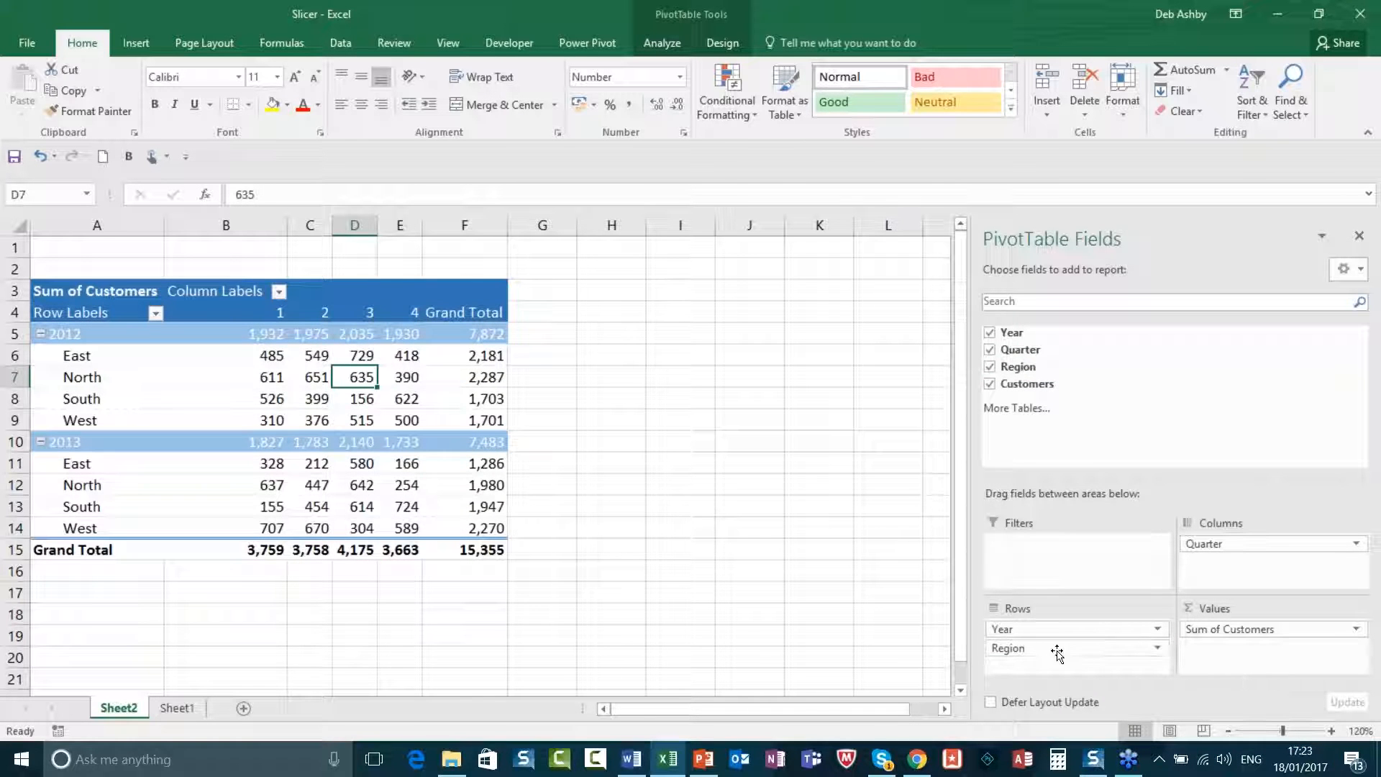
{"action": "left_click_drag", "start_coordinate": [1085, 377], "coordinate": [1085, 377]}
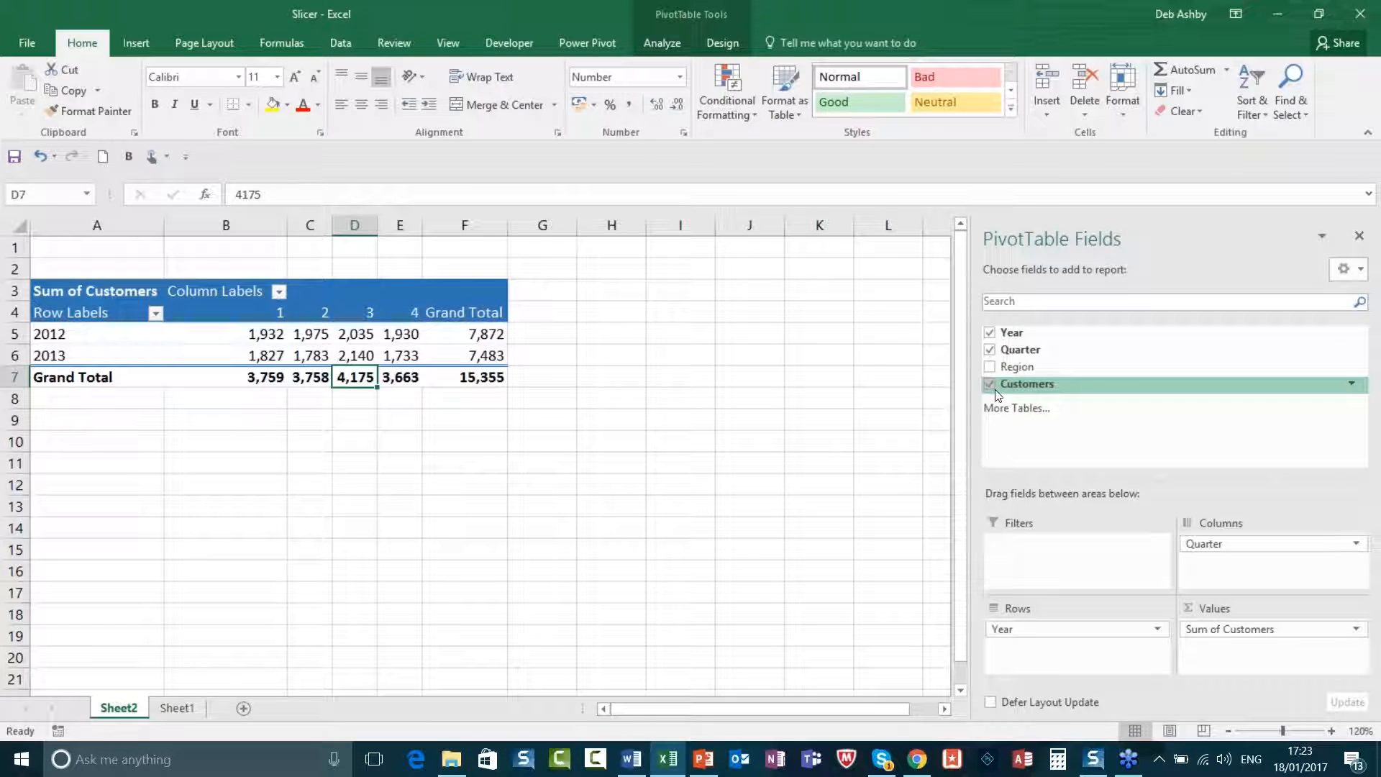
- Insert a slicer for the Region field of the pivot table
{"action": "left_click", "coordinate": [662, 46]}
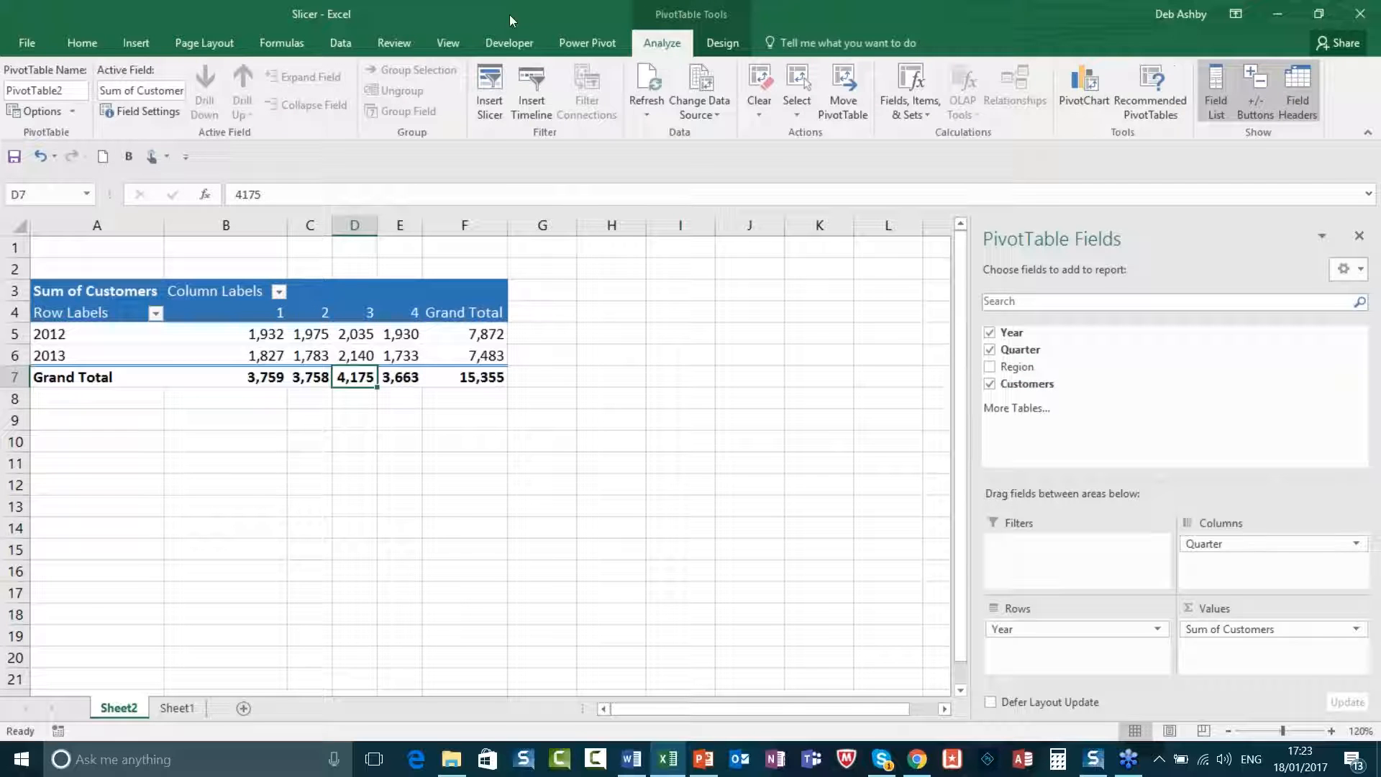
{"action": "left_click", "coordinate": [491, 88]}
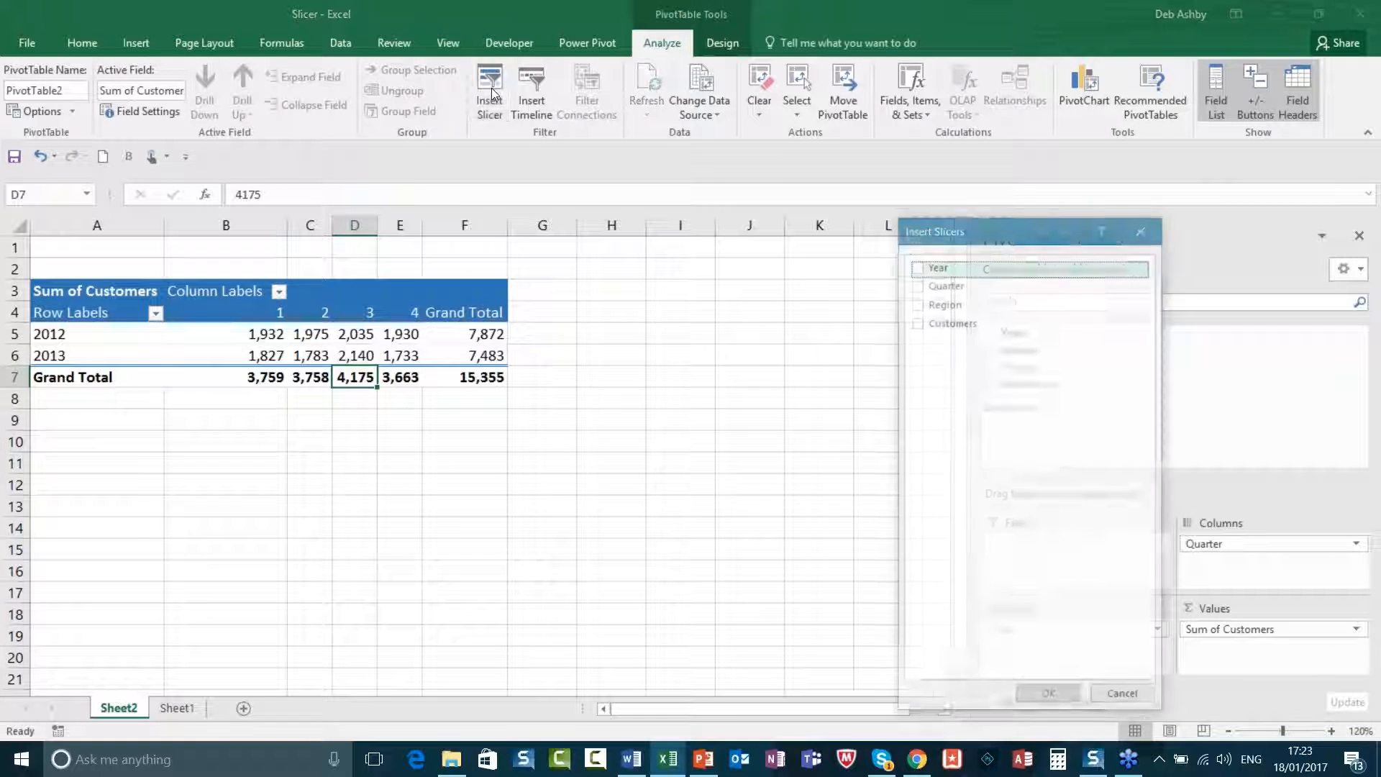
{"action": "left_click_drag", "start_coordinate": [991, 230], "coordinate": [709, 213]}
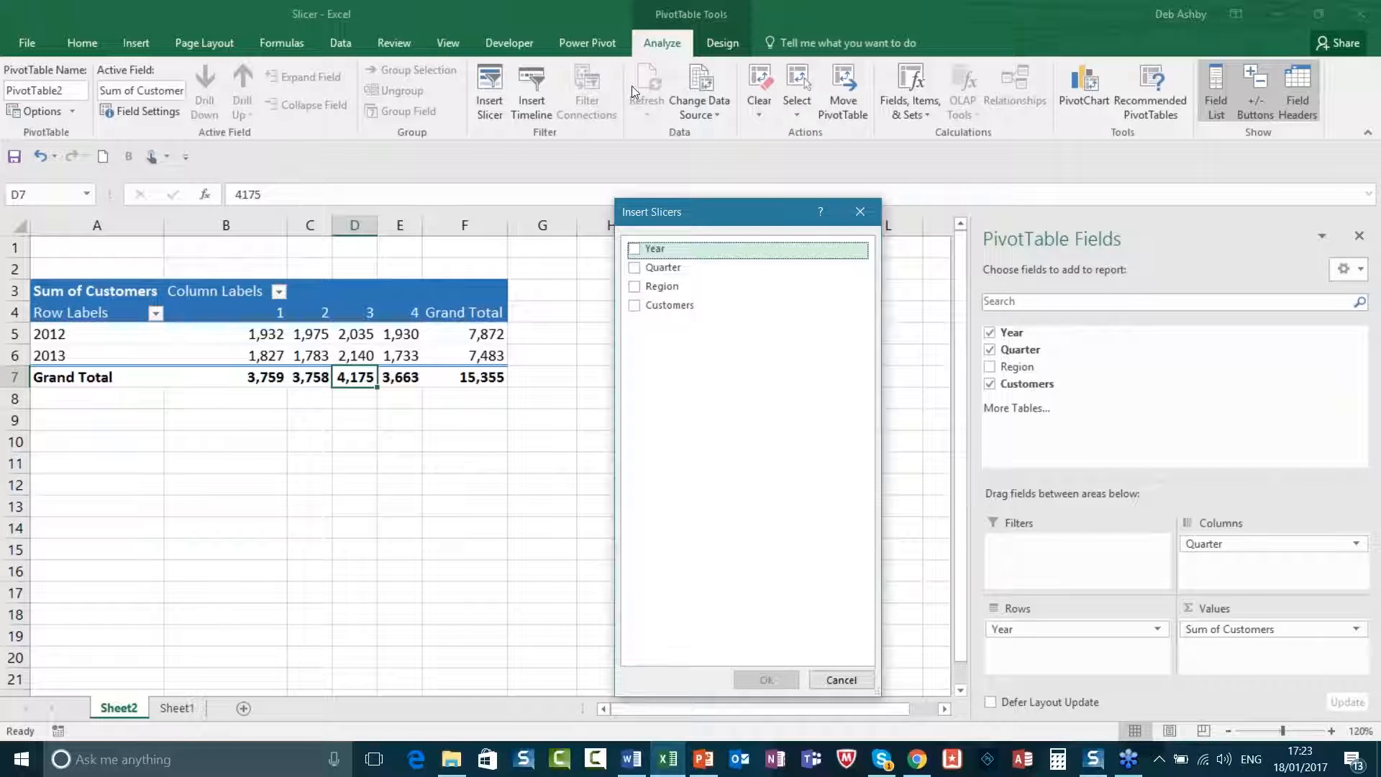
{"action": "left_click", "coordinate": [642, 289]}
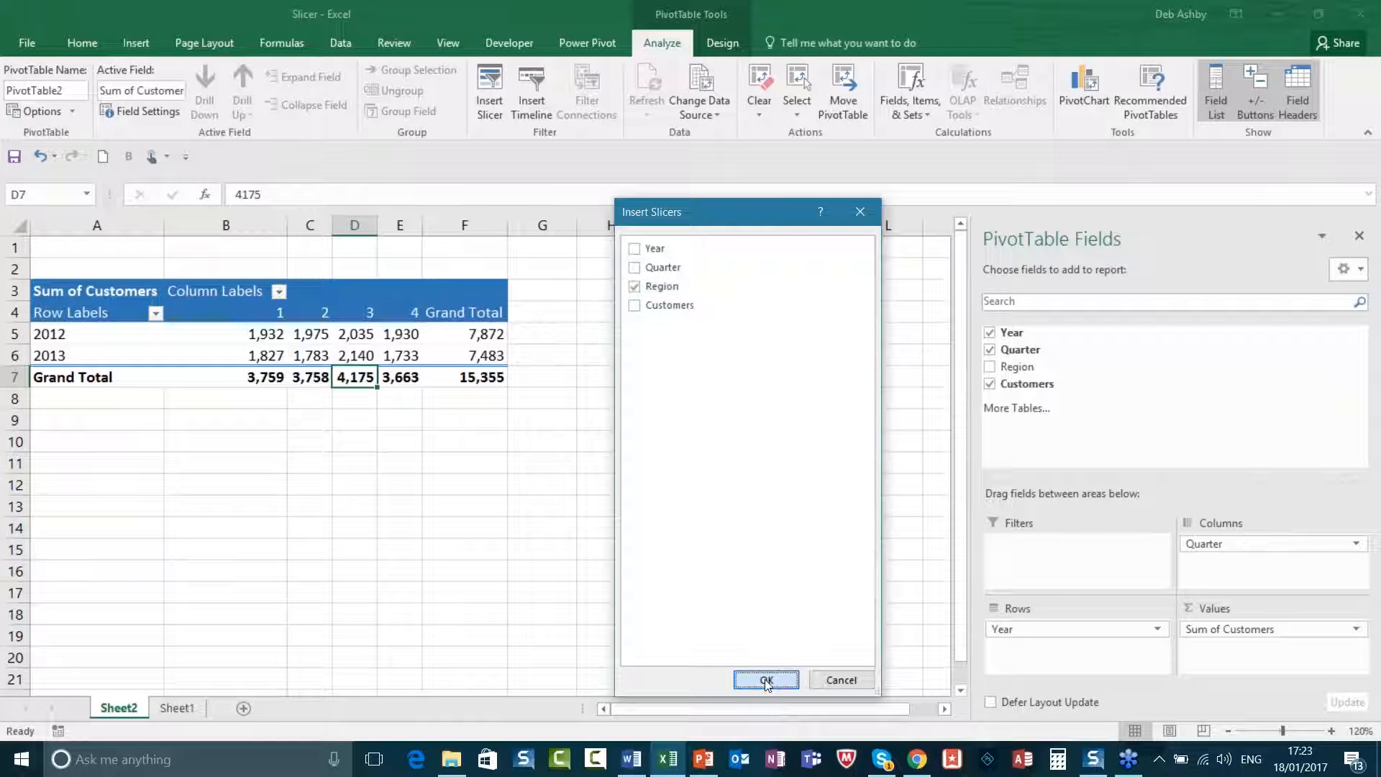
{"action": "left_click", "coordinate": [766, 680]}
- Place the Region slicer beside the pivot table from column G and shorten it to about 4 cm high
{"action": "left_click_drag", "start_coordinate": [481, 346], "coordinate": [630, 297]}
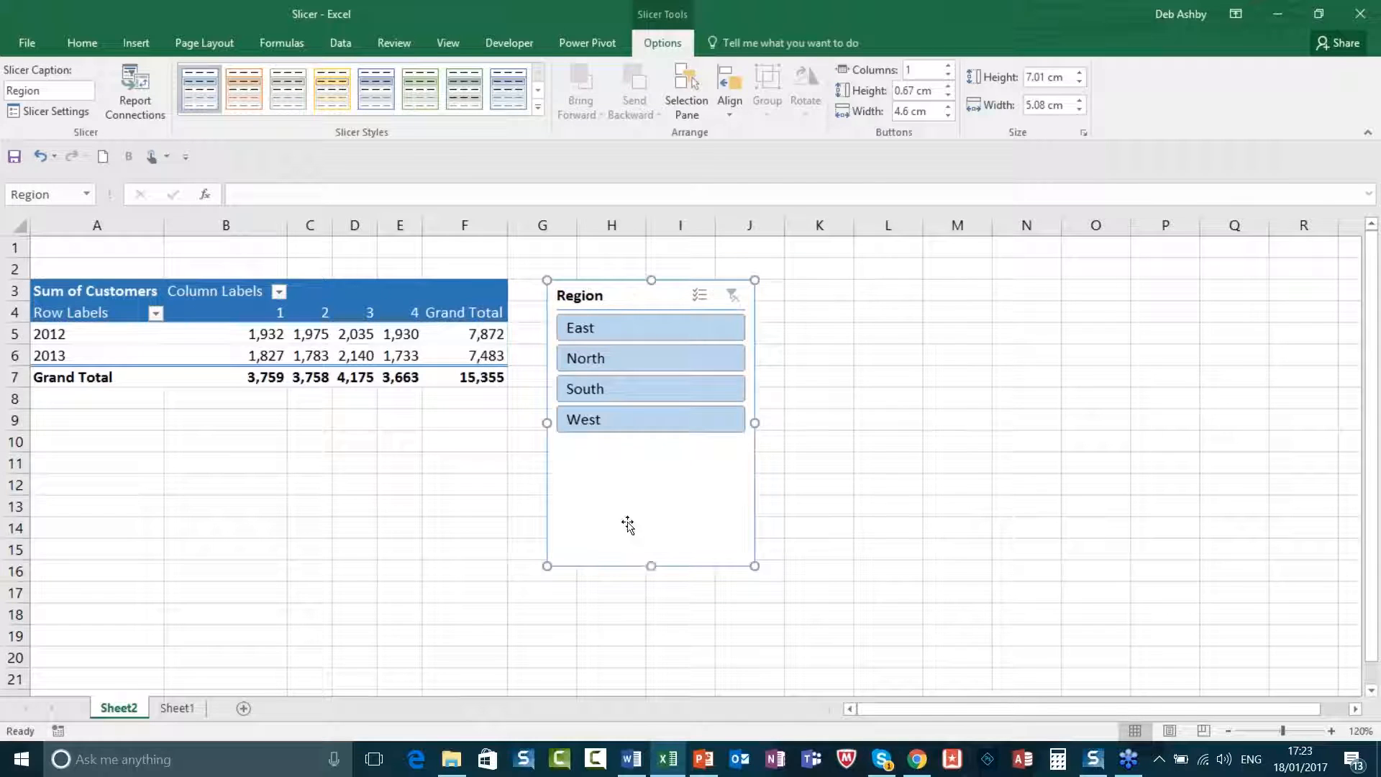
{"action": "left_click_drag", "start_coordinate": [652, 566], "coordinate": [652, 443]}
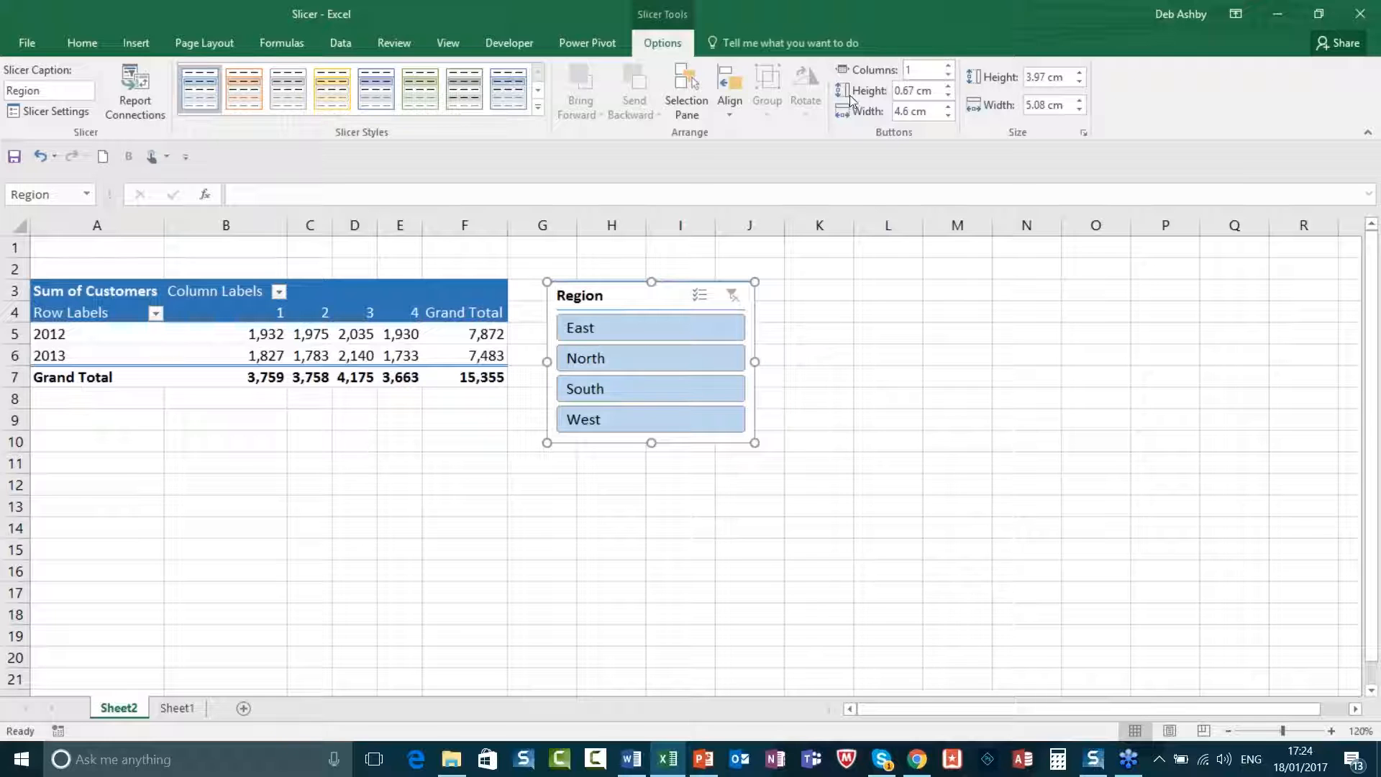
- Apply the light orange style to the Region slicer and use it to filter the pivot table by East, South, and East again
{"action": "left_click", "coordinate": [237, 93]}
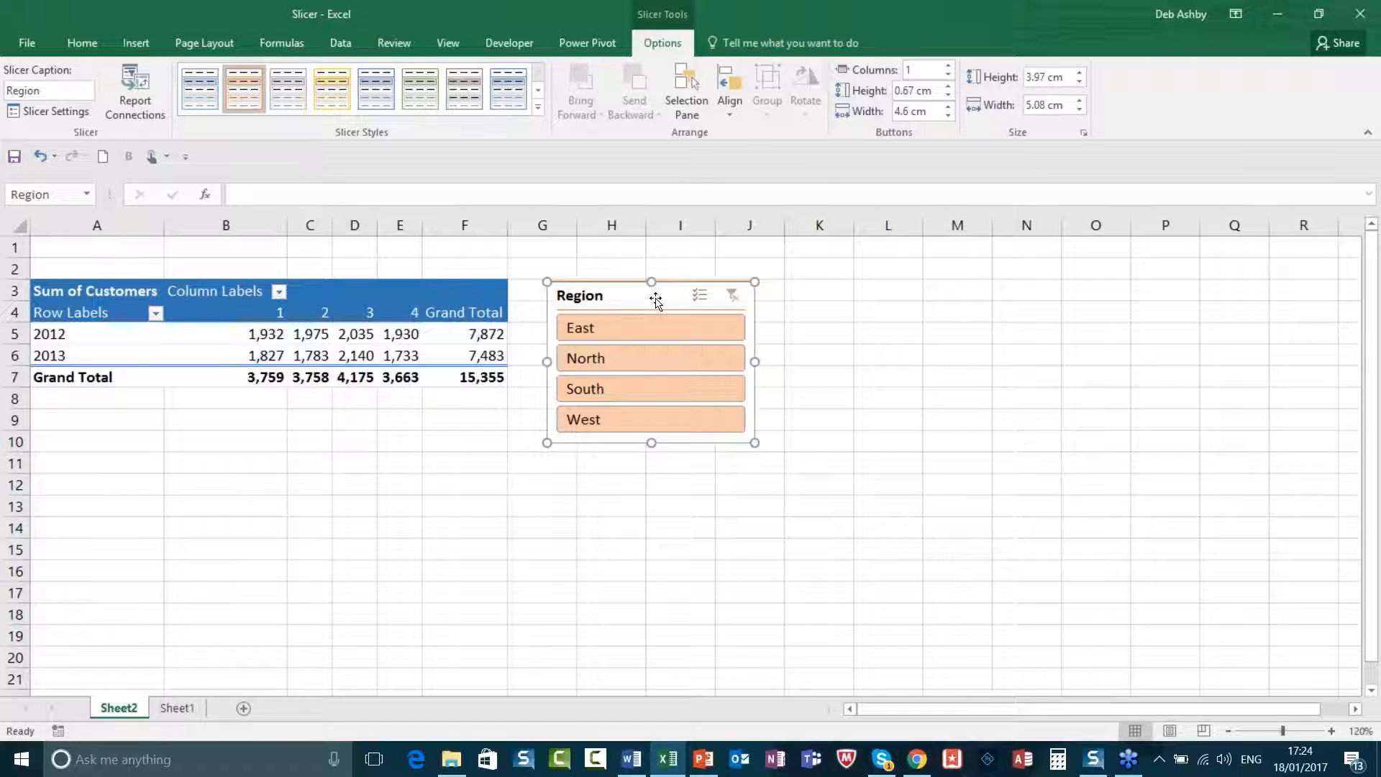
{"action": "left_click", "coordinate": [633, 328]}
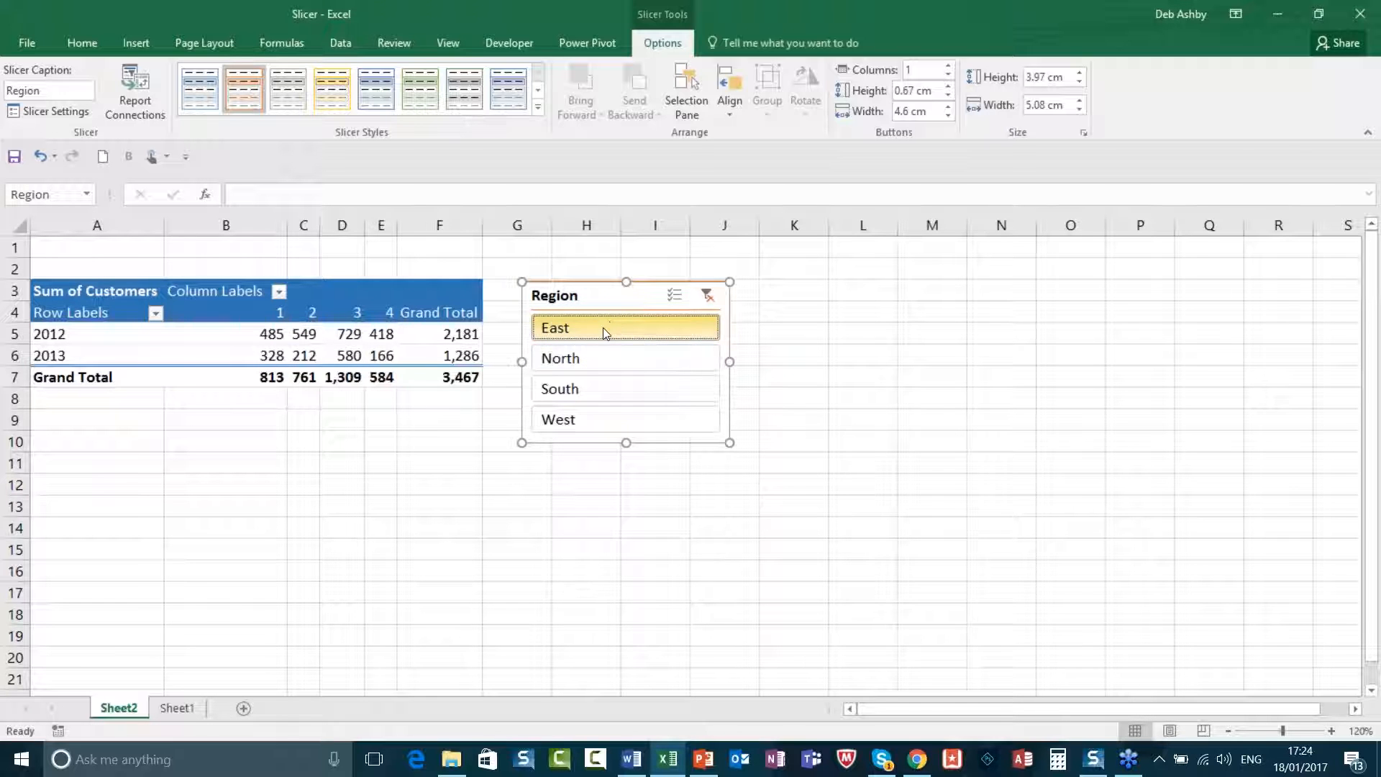
{"action": "left_click", "coordinate": [598, 388]}
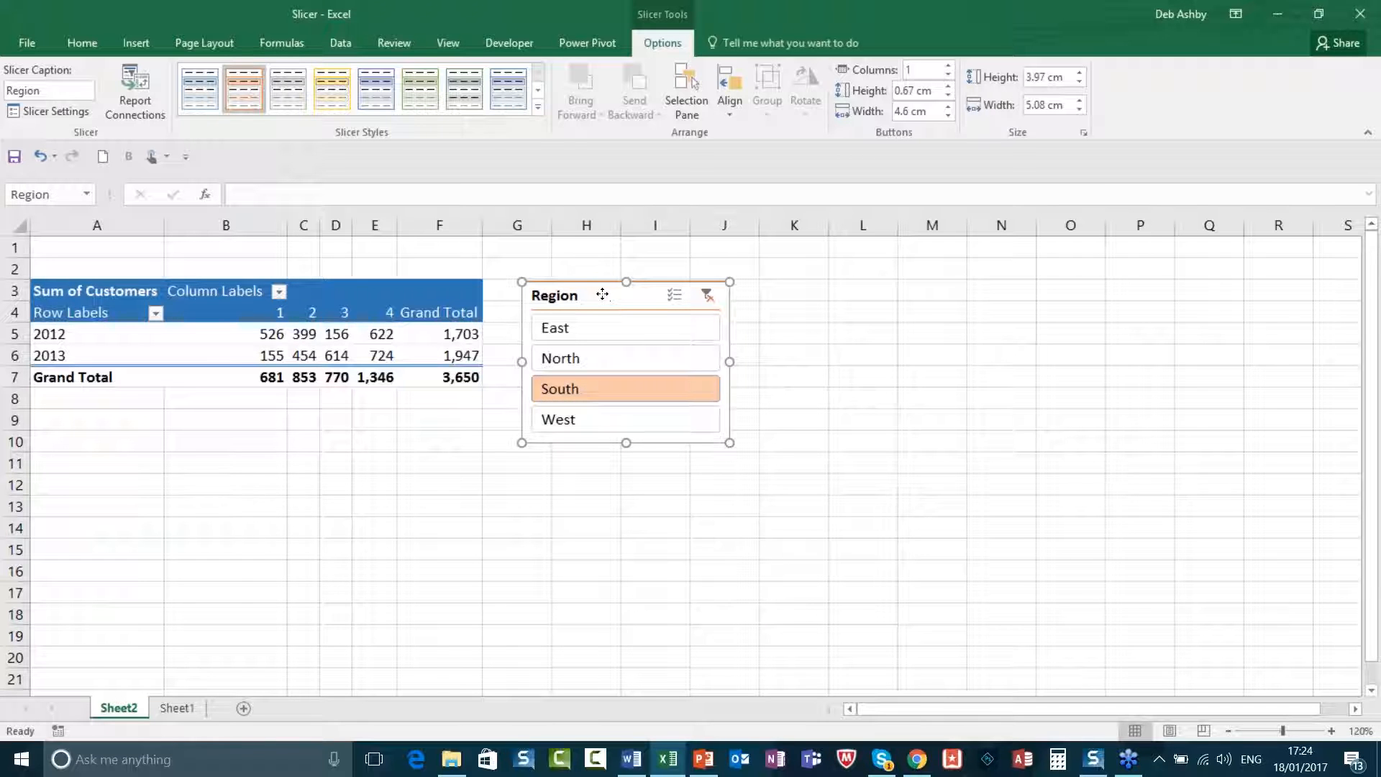
{"action": "left_click", "coordinate": [623, 339]}
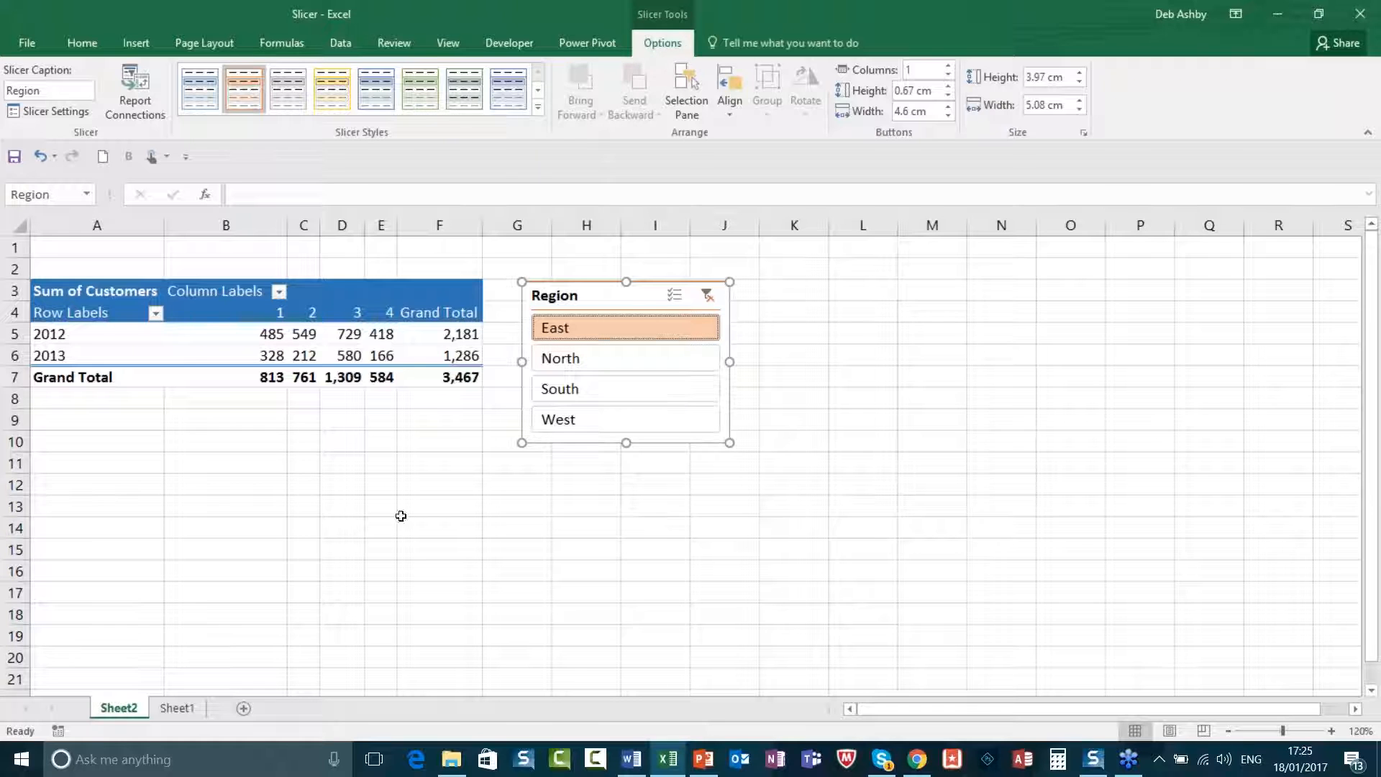
- Insert a slicer for the Quarter field of the pivot table
{"action": "left_click", "coordinate": [338, 334]}
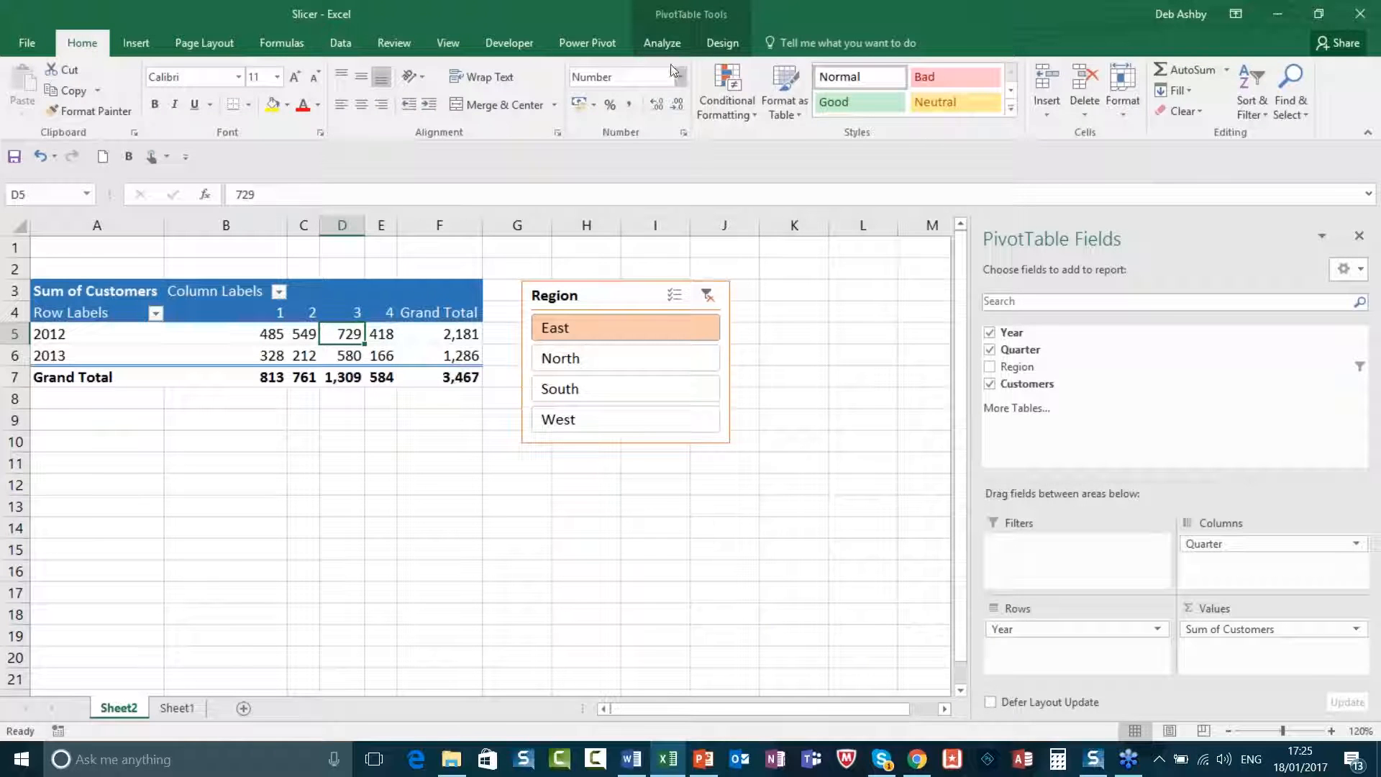
{"action": "left_click", "coordinate": [655, 42]}
{"action": "left_click", "coordinate": [490, 88]}
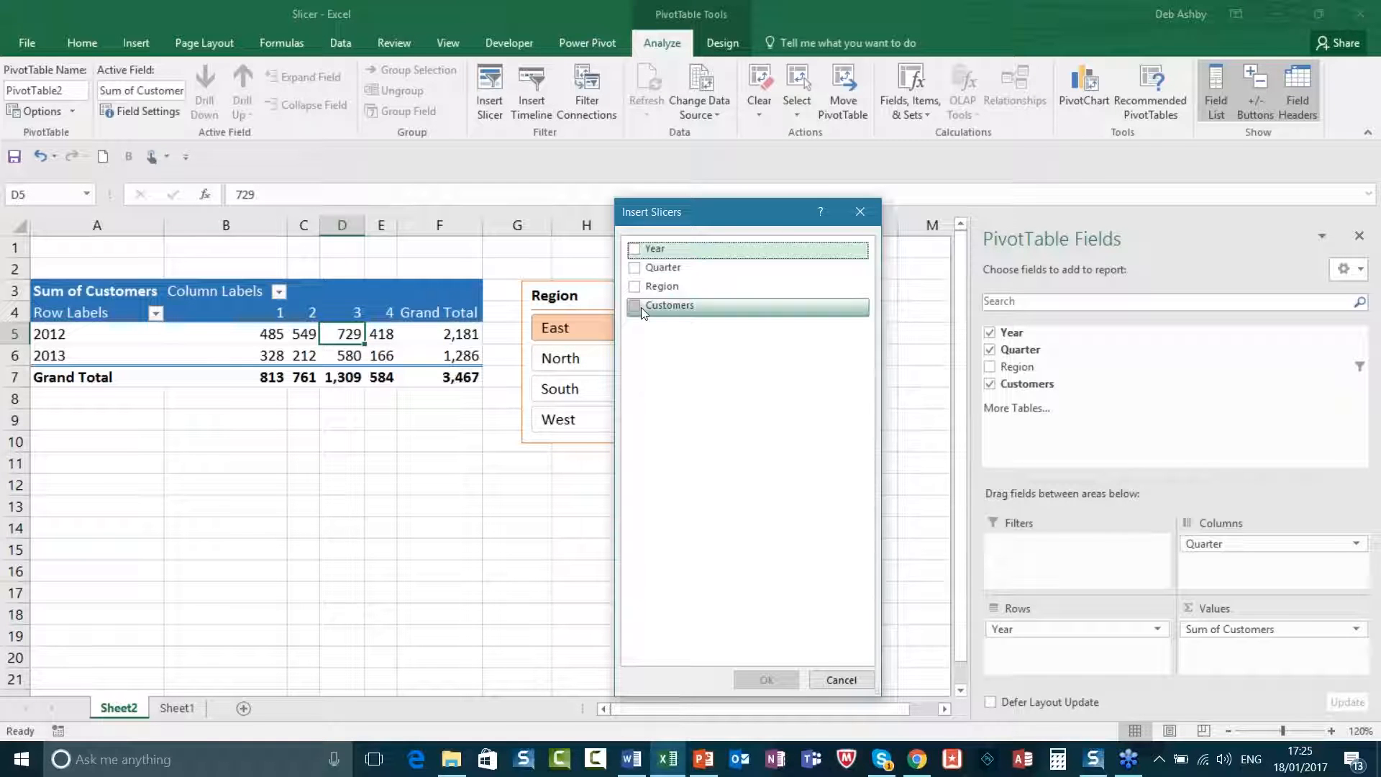
{"action": "left_click", "coordinate": [644, 268]}
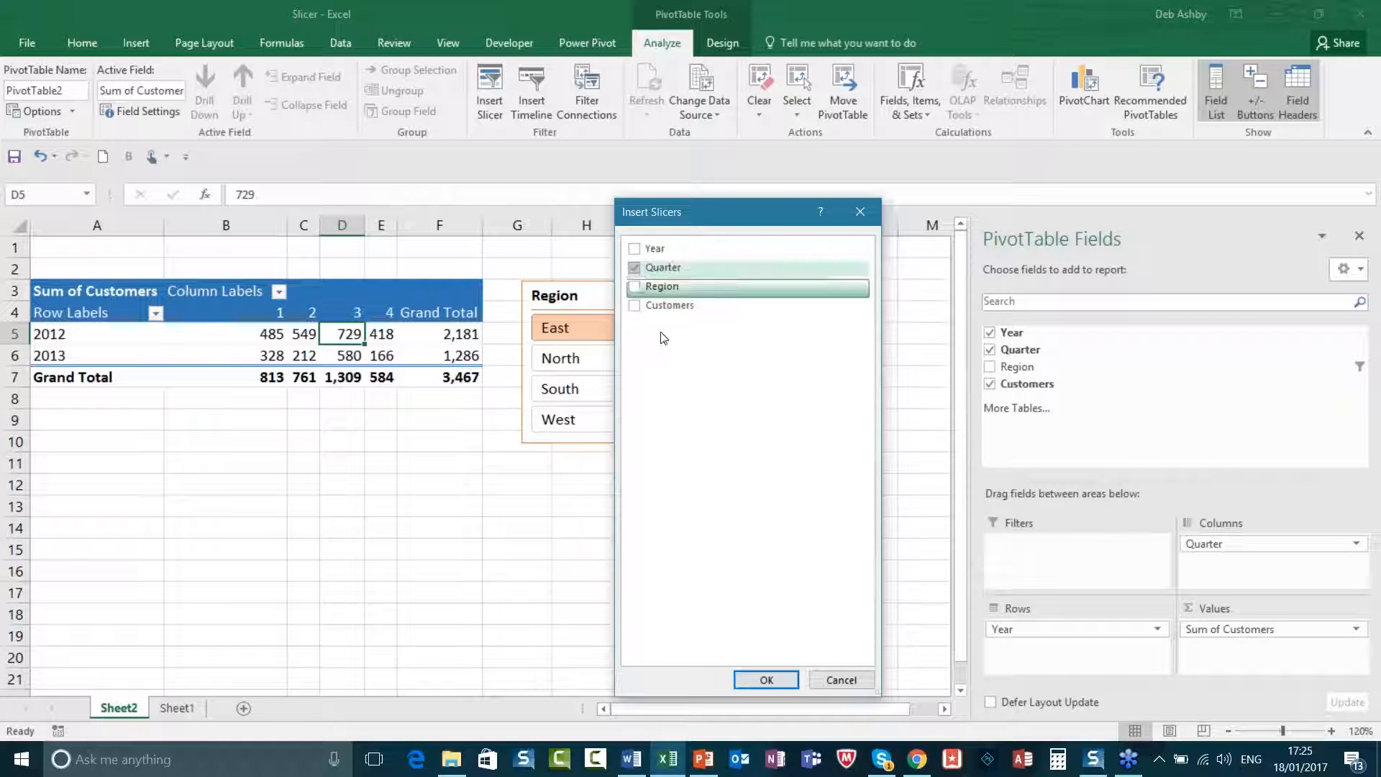
{"action": "left_click", "coordinate": [767, 678]}
- Place the Quarter slicer beside the Region slicer, shorten it to about 4 cm high and give it the light yellow style
{"action": "left_click_drag", "start_coordinate": [470, 347], "coordinate": [826, 300]}
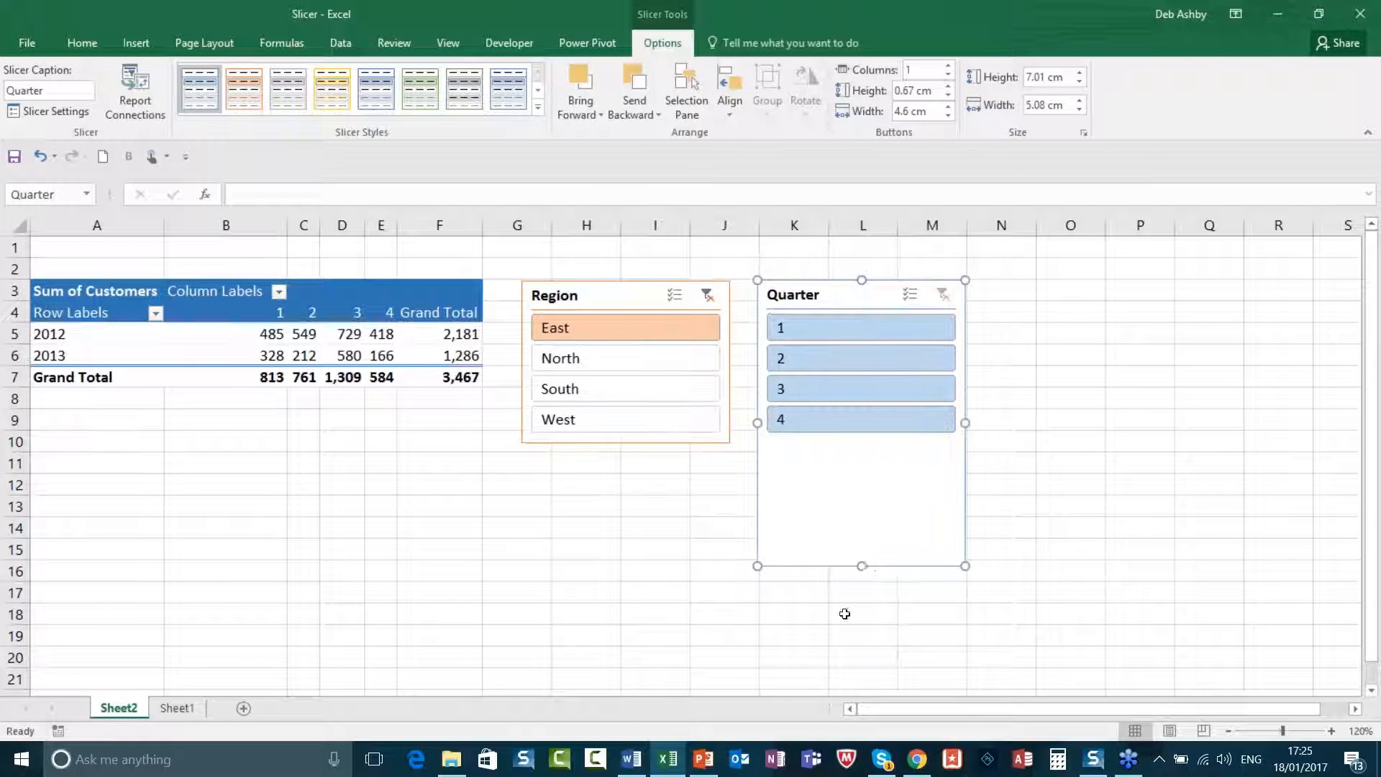
{"action": "left_click_drag", "start_coordinate": [862, 566], "coordinate": [855, 441]}
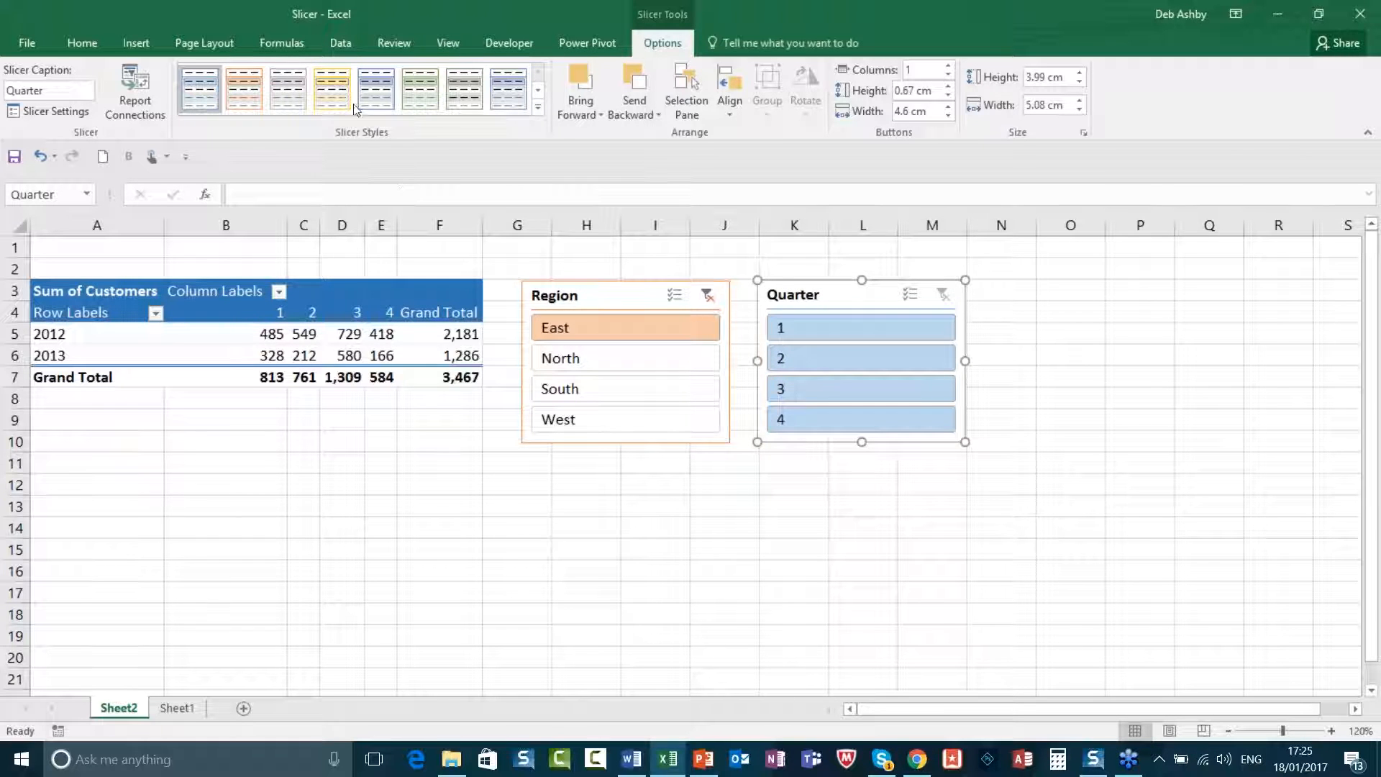
{"action": "left_click", "coordinate": [335, 88]}
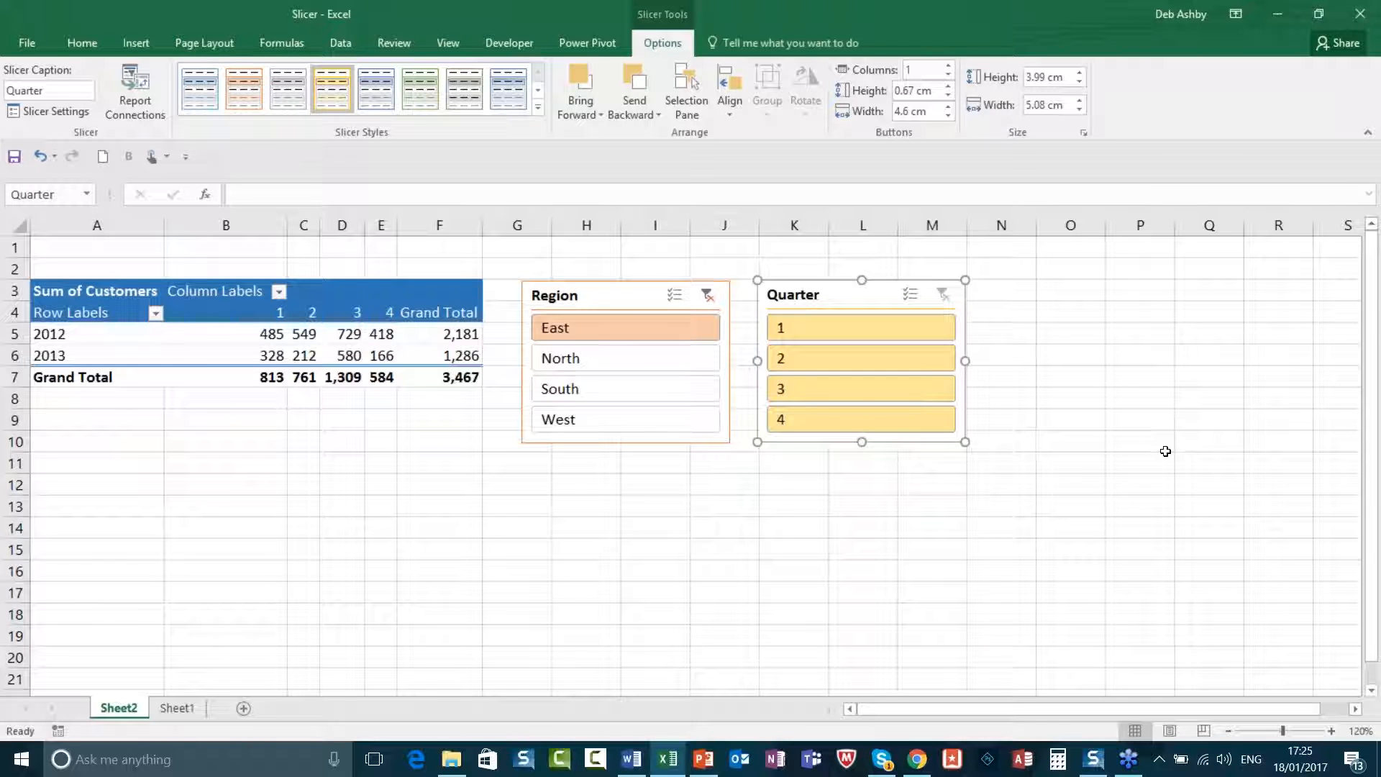
- Filter the pivot table with the slicers to quarter 3 and the East and West regions
{"action": "left_click", "coordinate": [851, 366]}
{"action": "left_click", "coordinate": [949, 389]}
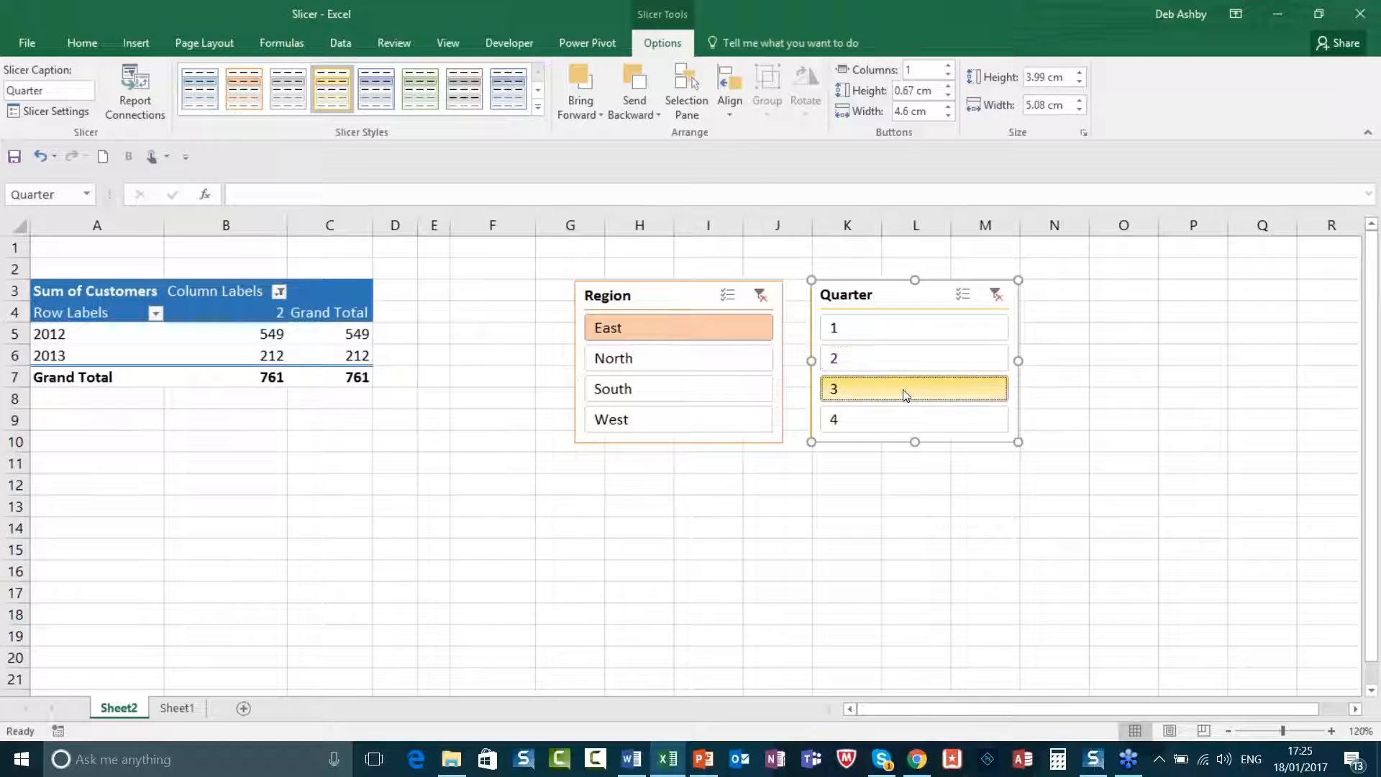
{"action": "left_click", "coordinate": [718, 360]}
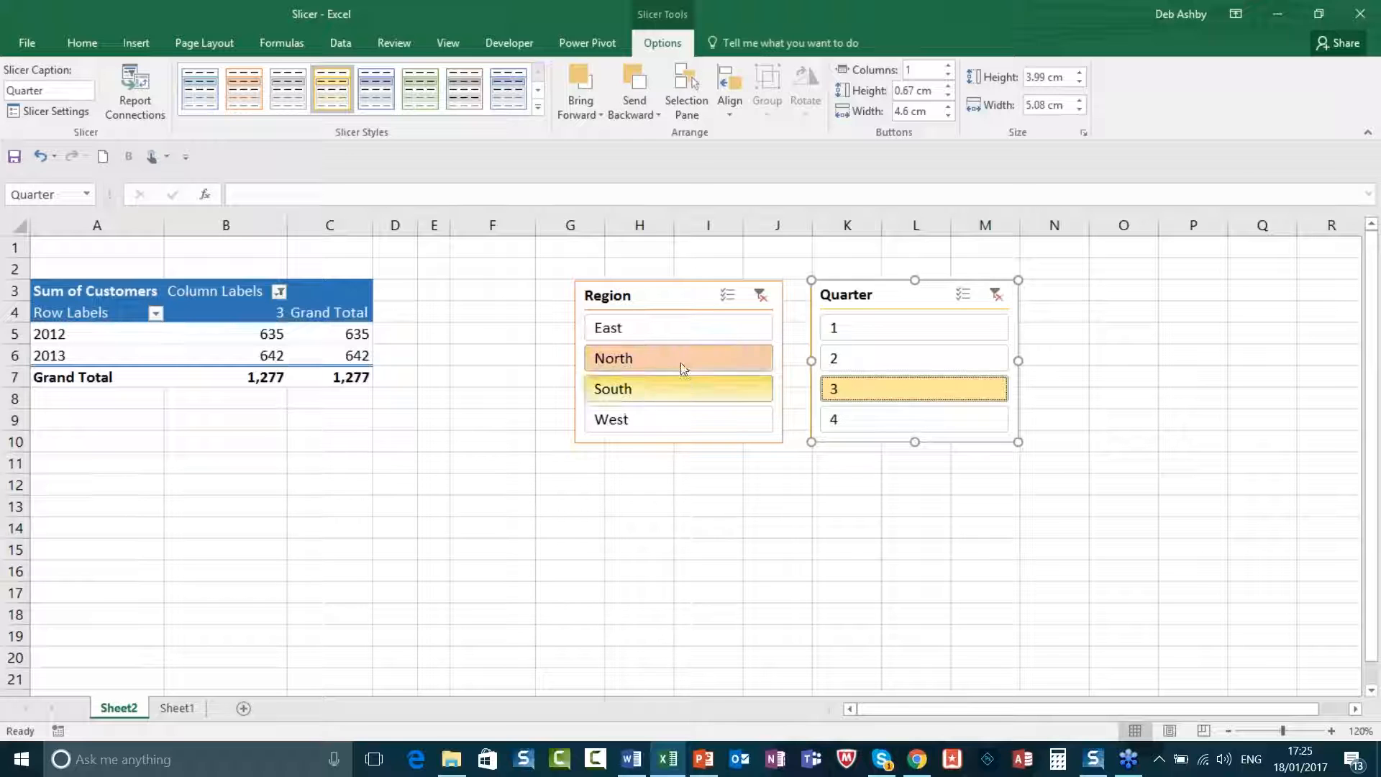
{"action": "left_click", "coordinate": [693, 331]}
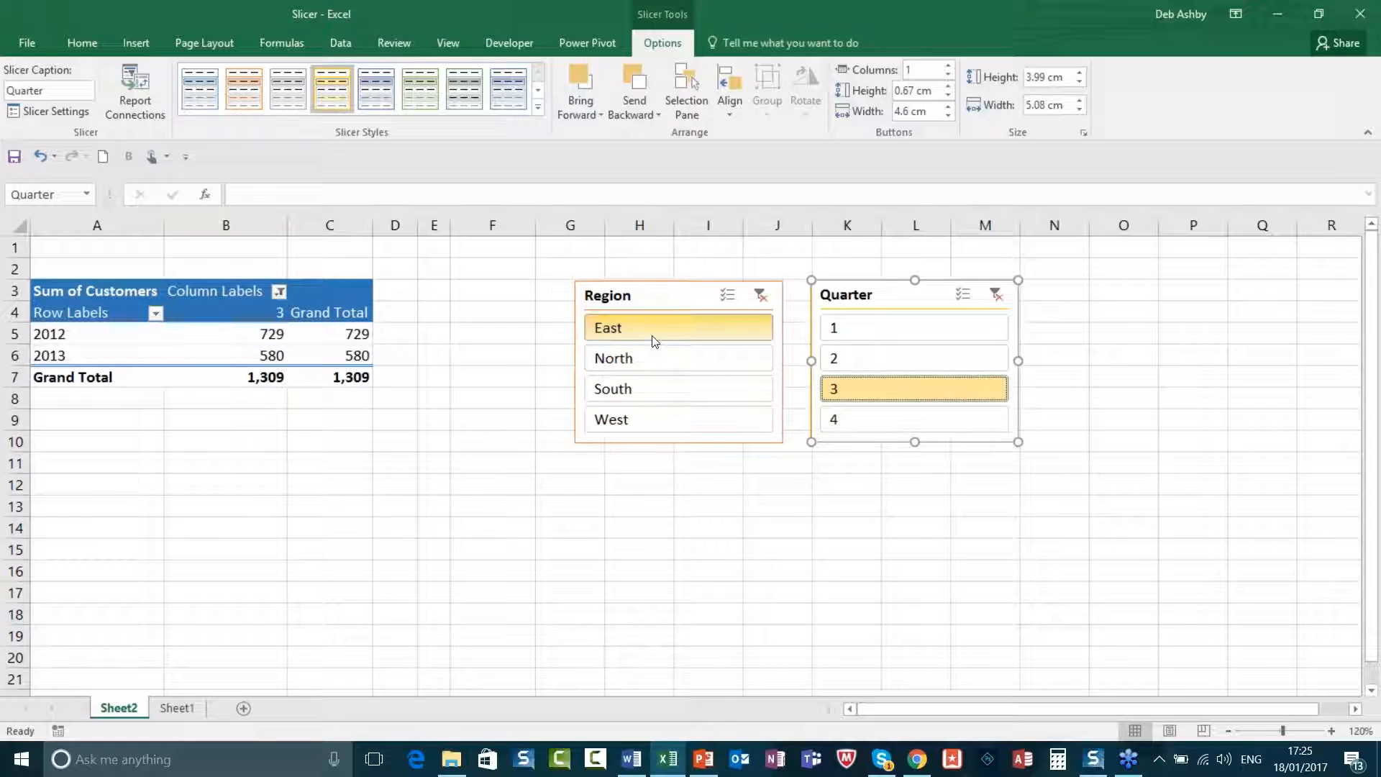
{"action": "left_click", "coordinate": [674, 430], "text": "ctrl"}
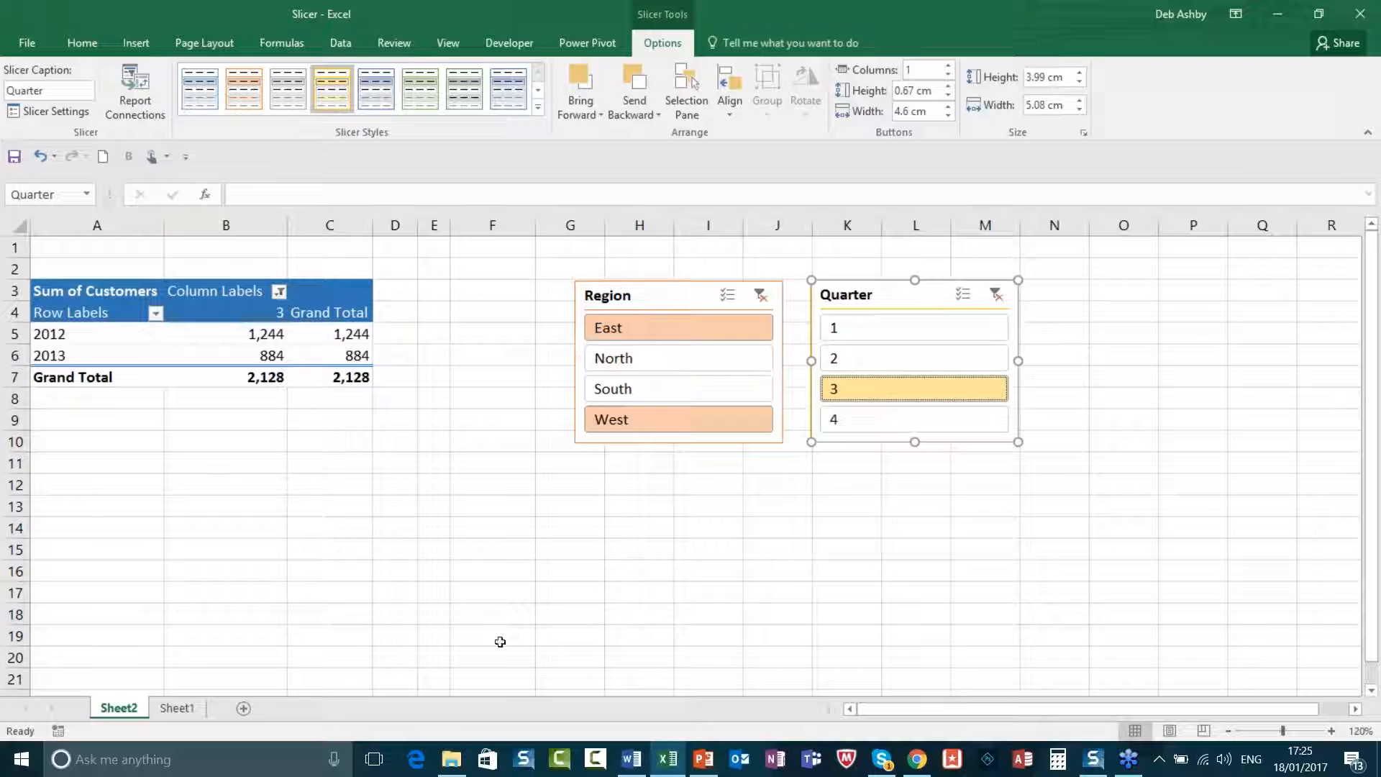
{"action": "left_click", "coordinate": [475, 569]}
{"action": "left_click", "coordinate": [821, 608]}
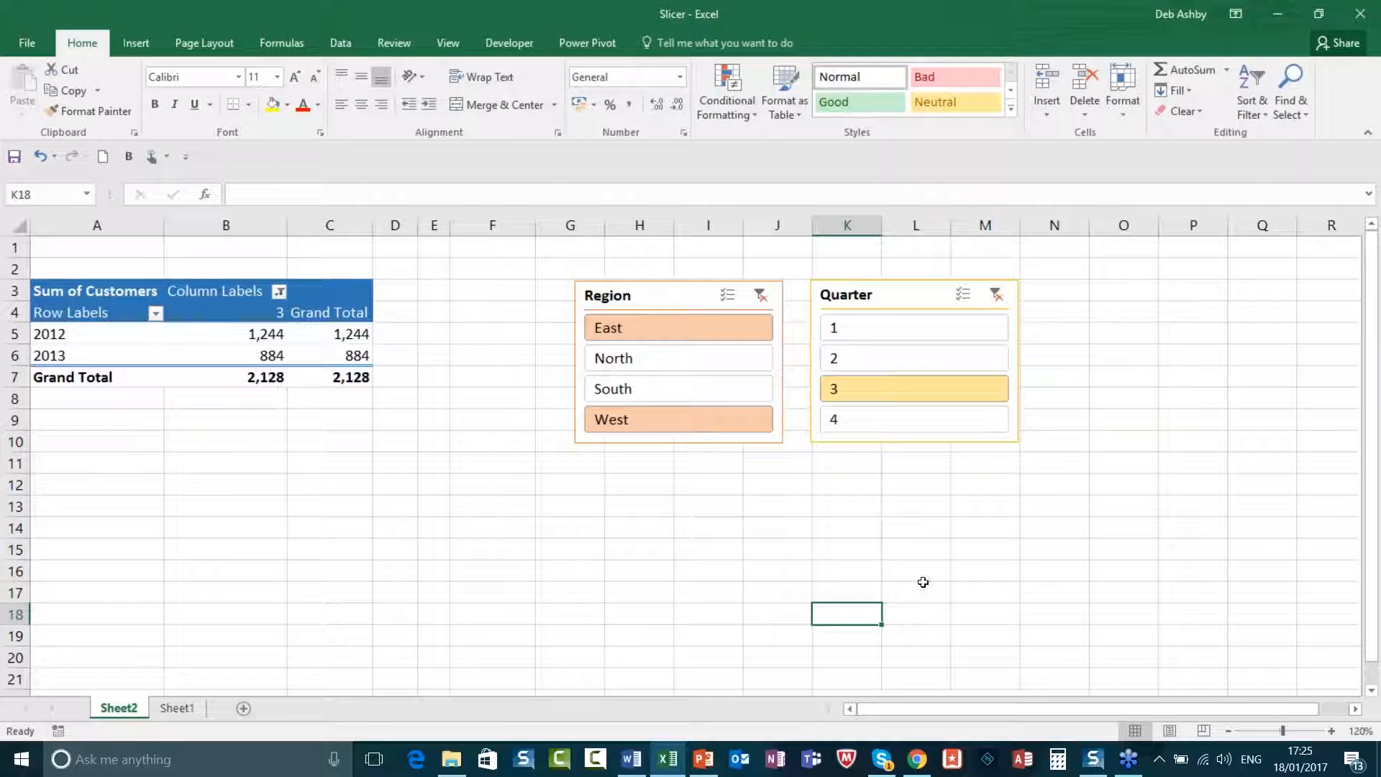
- Close the Slicer workbook without saving and open the ApplyStyle workbook from the Chapter01 folder
{"action": "left_click", "coordinate": [1360, 8]}
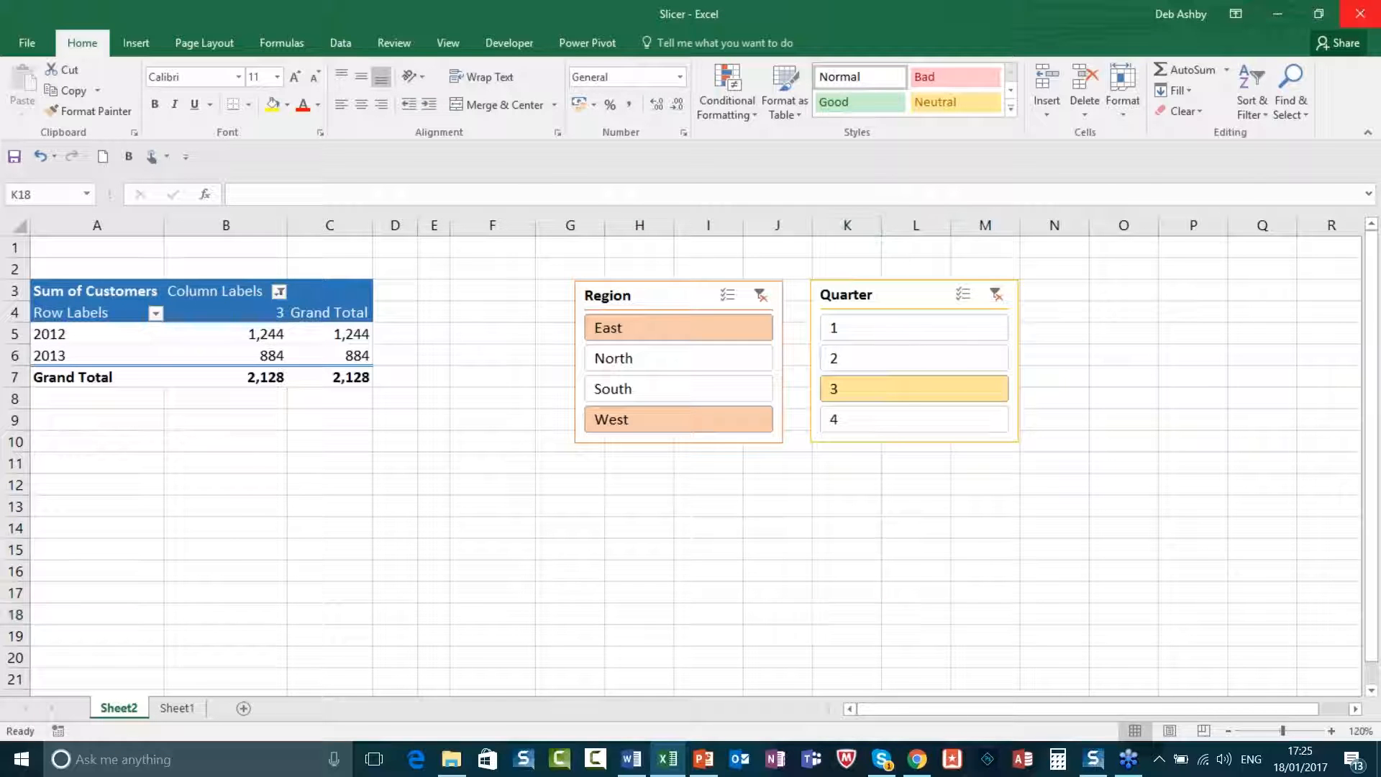
{"action": "left_click", "coordinate": [689, 399]}
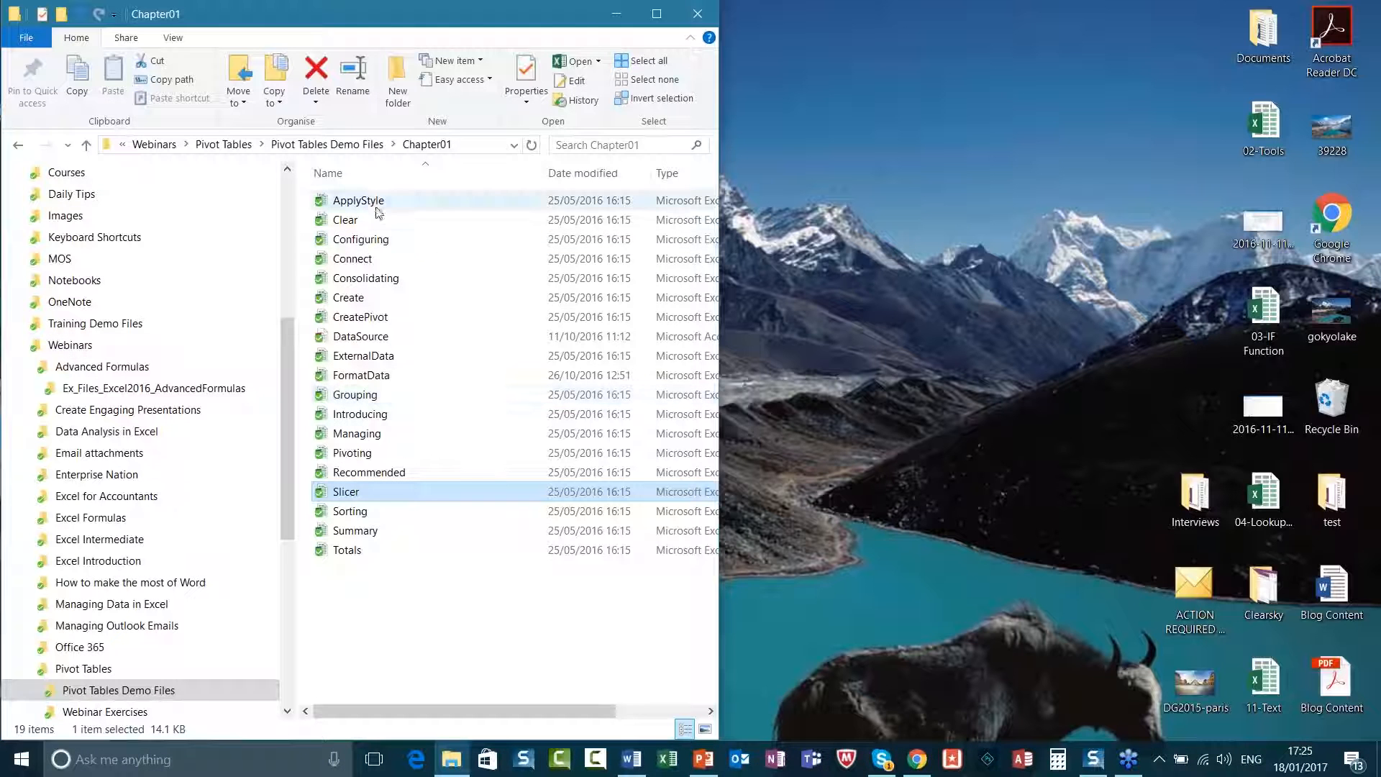
{"action": "left_click", "coordinate": [379, 204]}
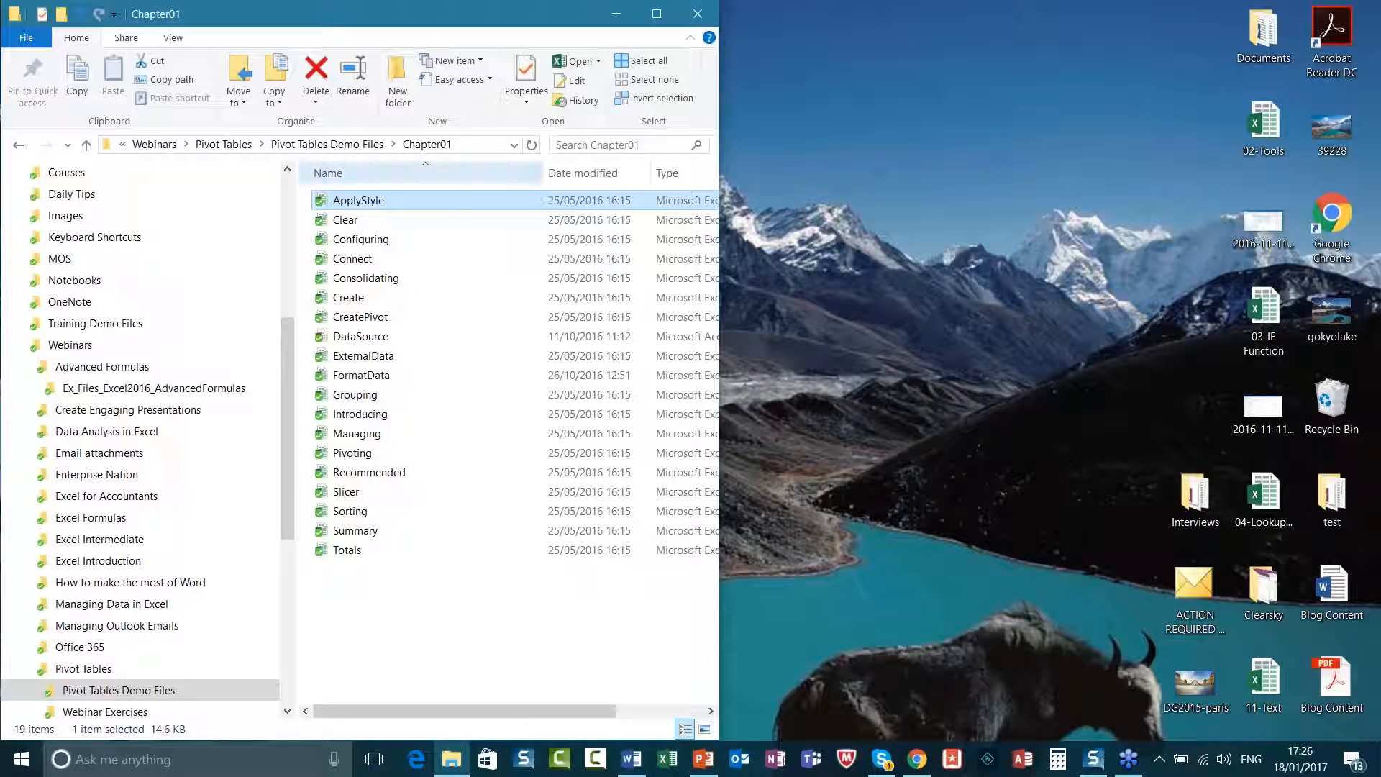
{"action": "double_click", "coordinate": [453, 204]}
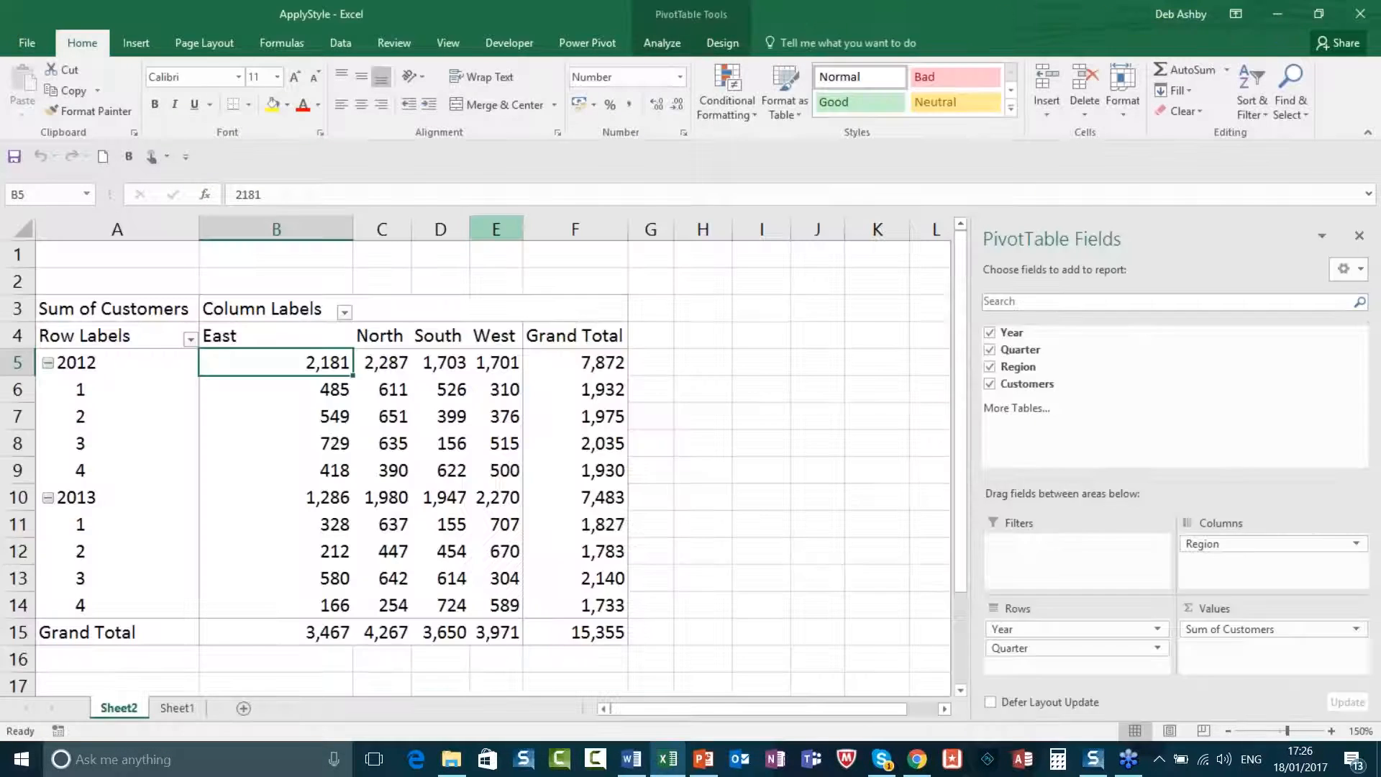
- Apply the orange style from the first row of Medium PivotTable styles to the pivot table
{"action": "left_click", "coordinate": [405, 416]}
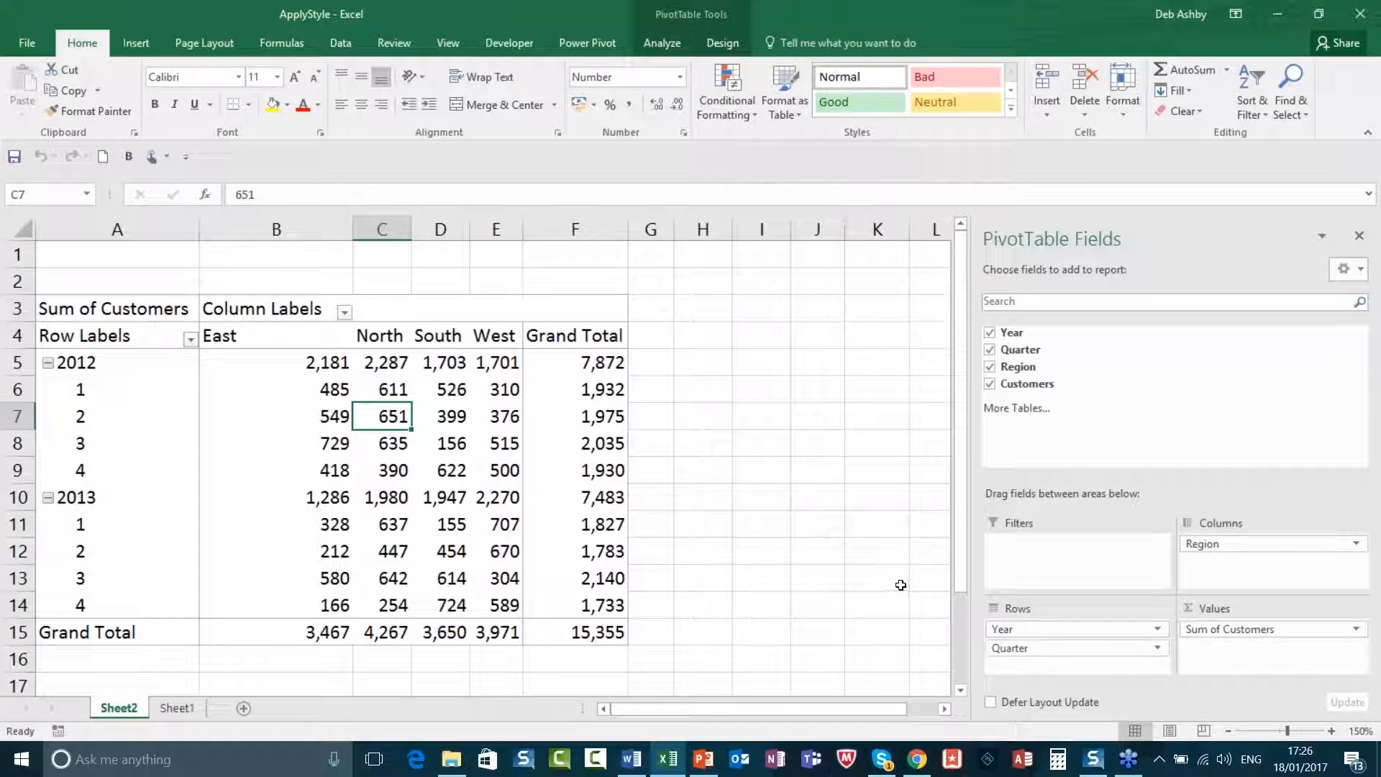
{"action": "left_click", "coordinate": [380, 444]}
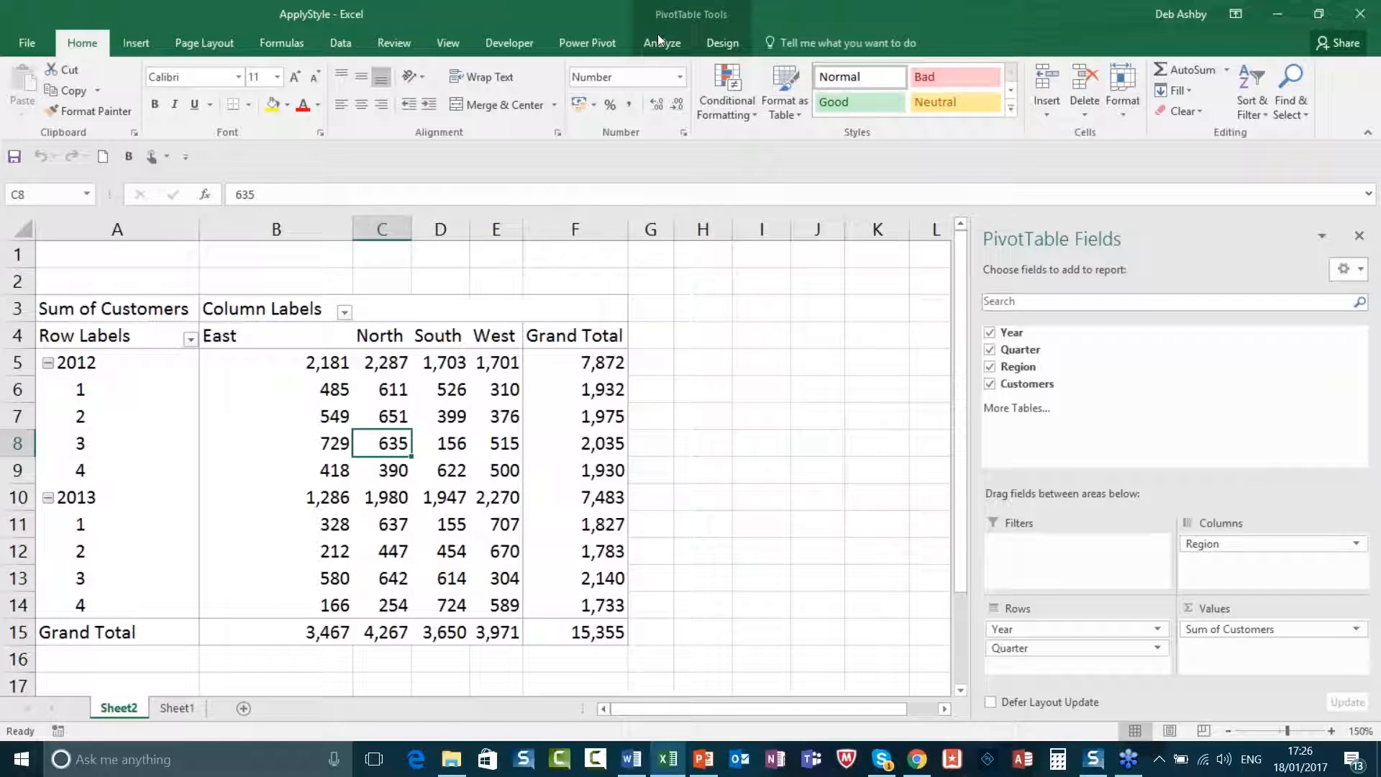
{"action": "left_click", "coordinate": [724, 41]}
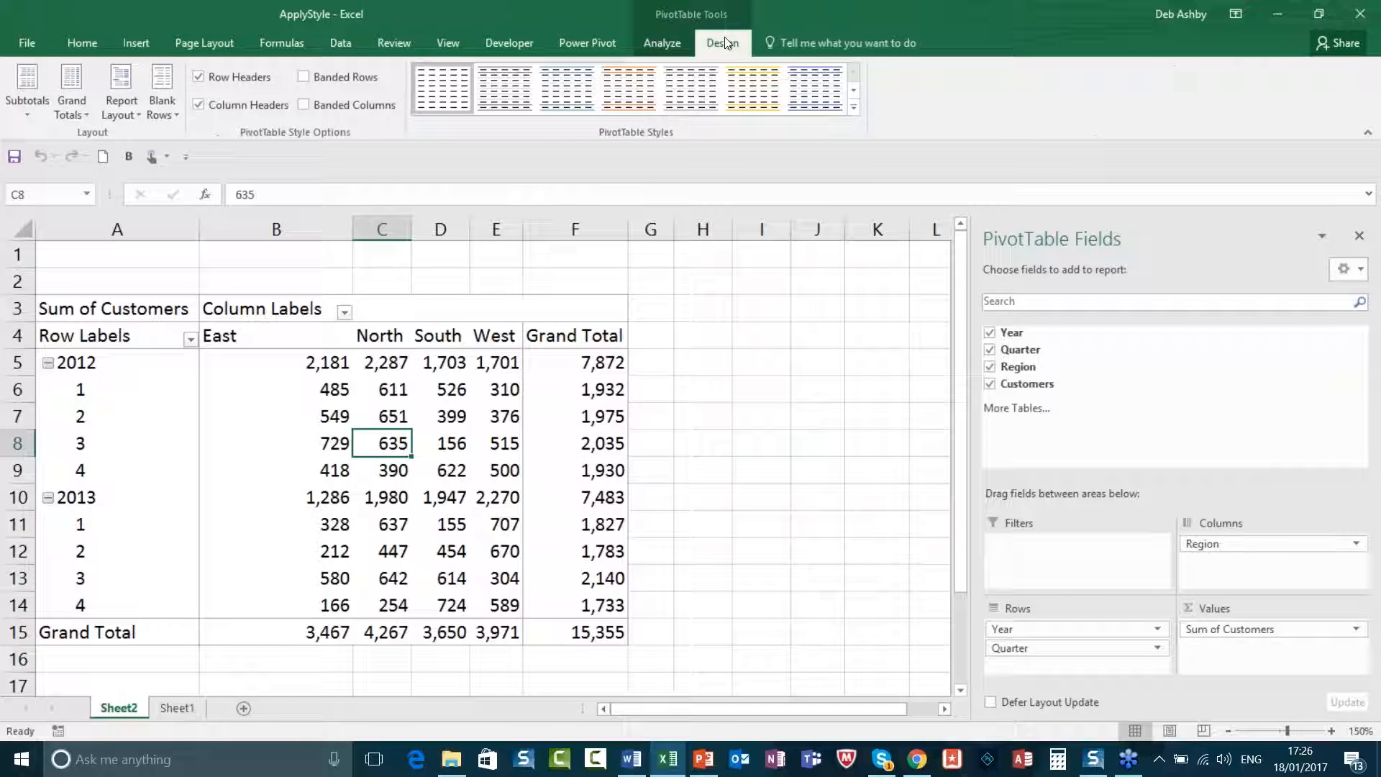
{"action": "left_click", "coordinate": [853, 109]}
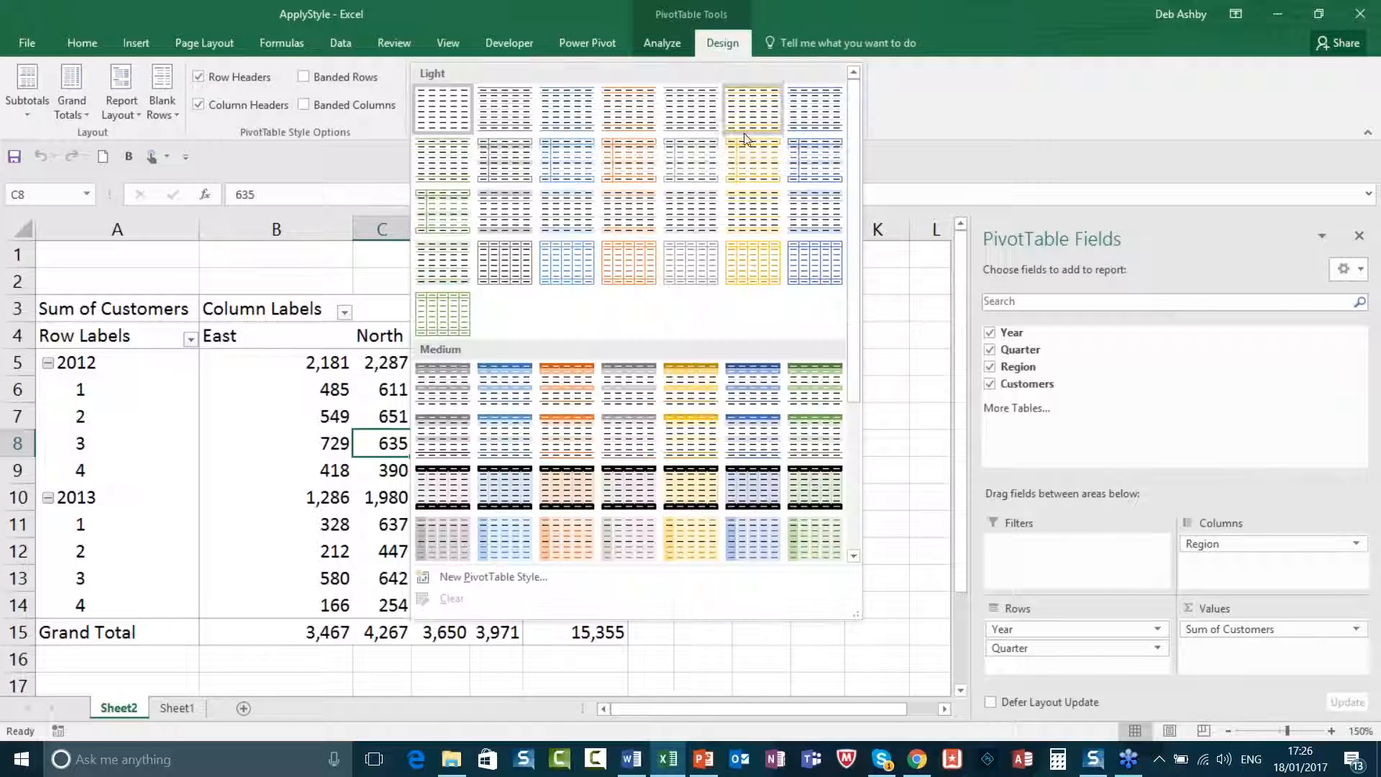
{"action": "left_click", "coordinate": [561, 387]}
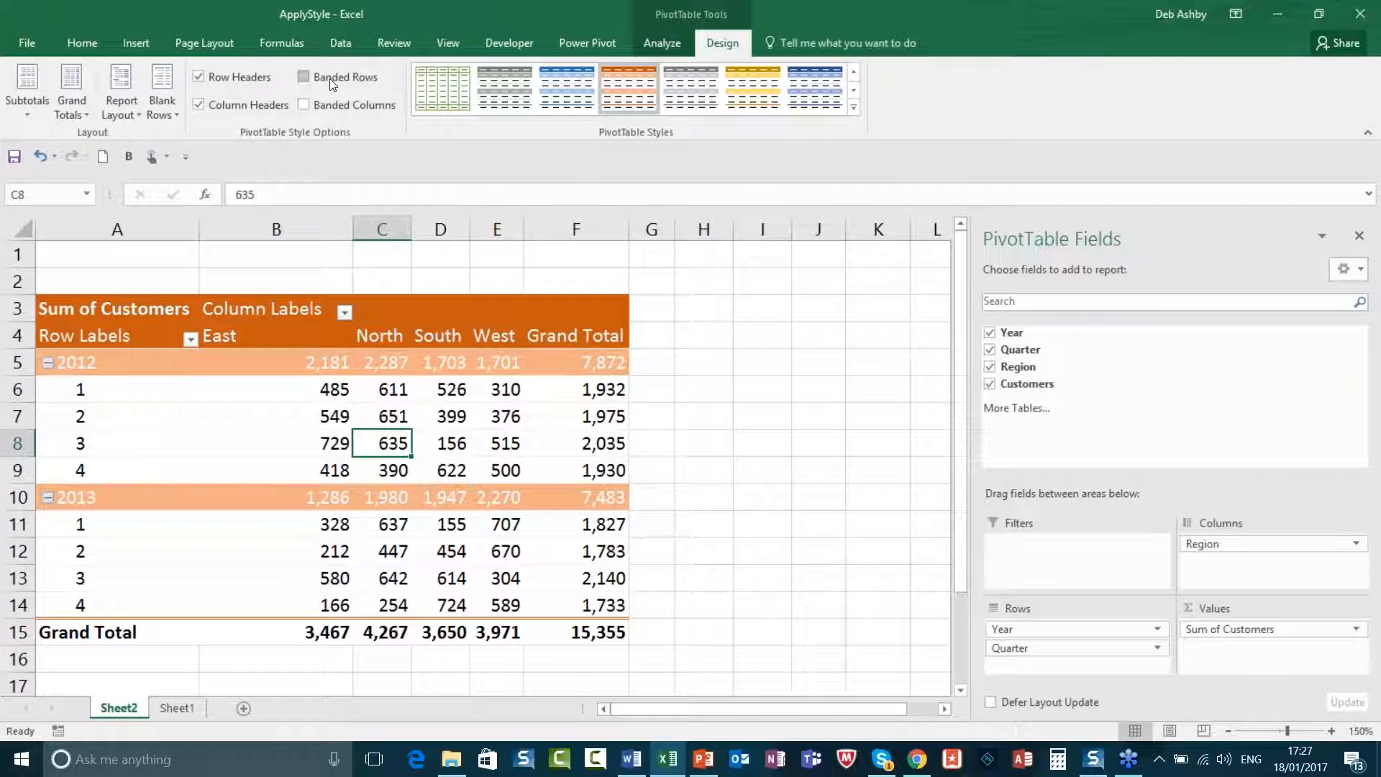
- Try the Banded Rows, Banded Columns and Column Headers style options on the pivot table, restoring each setting
{"action": "left_click", "coordinate": [304, 76]}
{"action": "left_click", "coordinate": [302, 103]}
{"action": "left_click", "coordinate": [302, 102]}
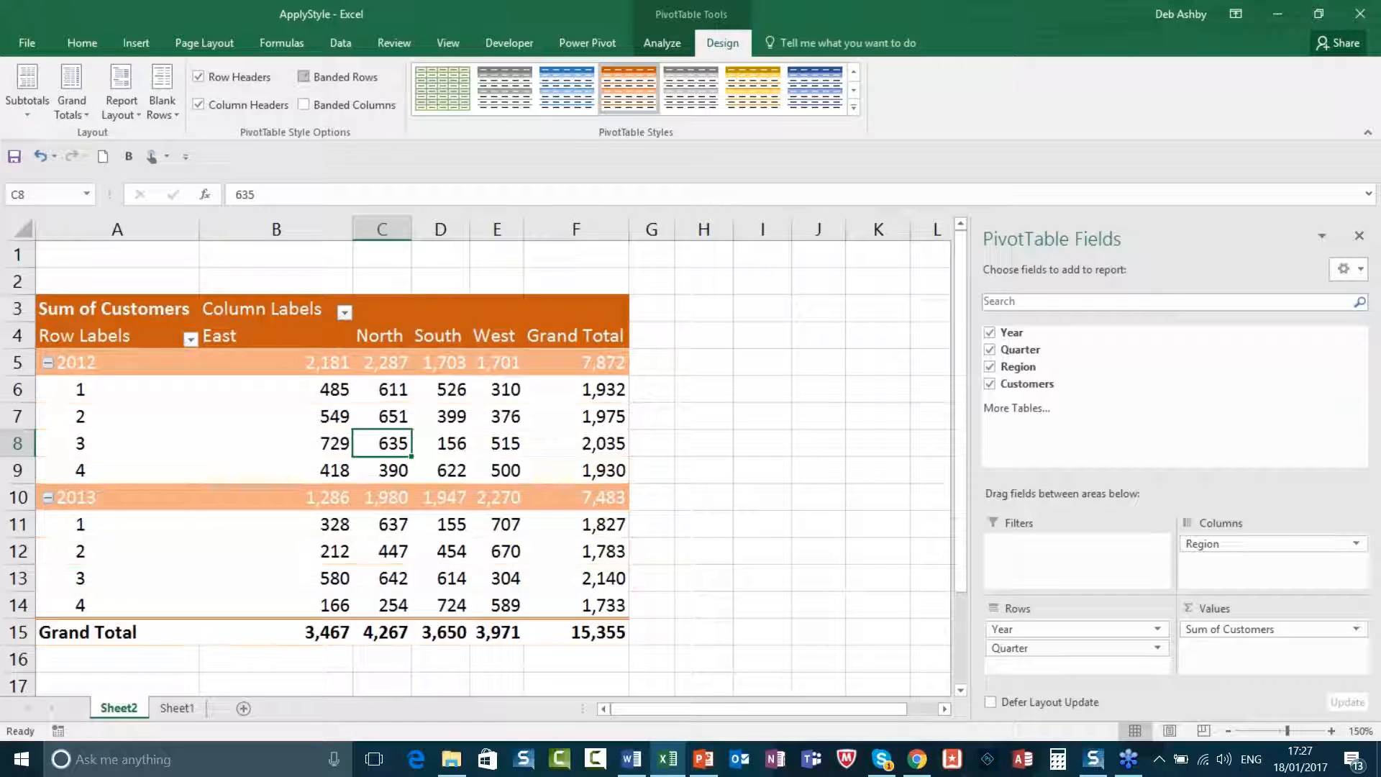
{"action": "left_click", "coordinate": [303, 76]}
{"action": "left_click", "coordinate": [201, 104]}
{"action": "left_click", "coordinate": [201, 104]}
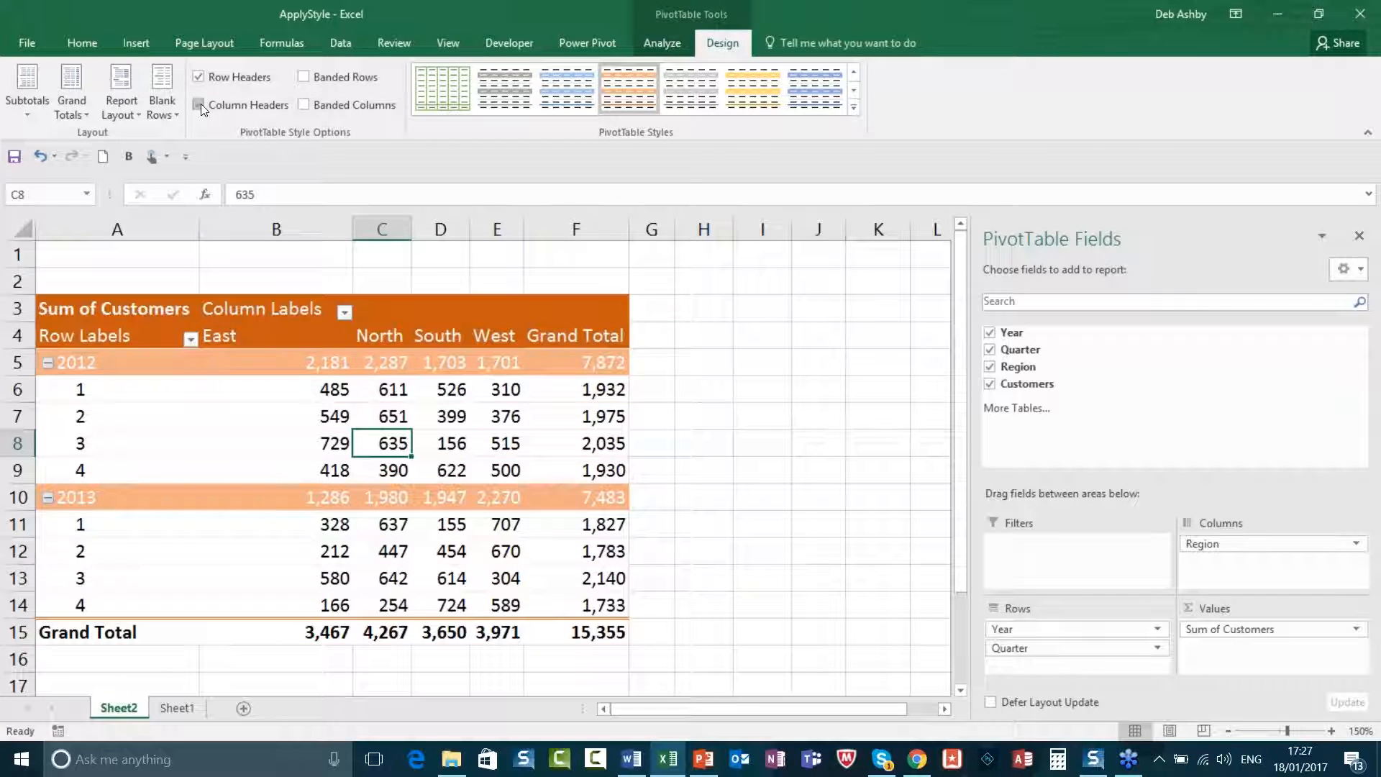
{"action": "left_click", "coordinate": [444, 438]}
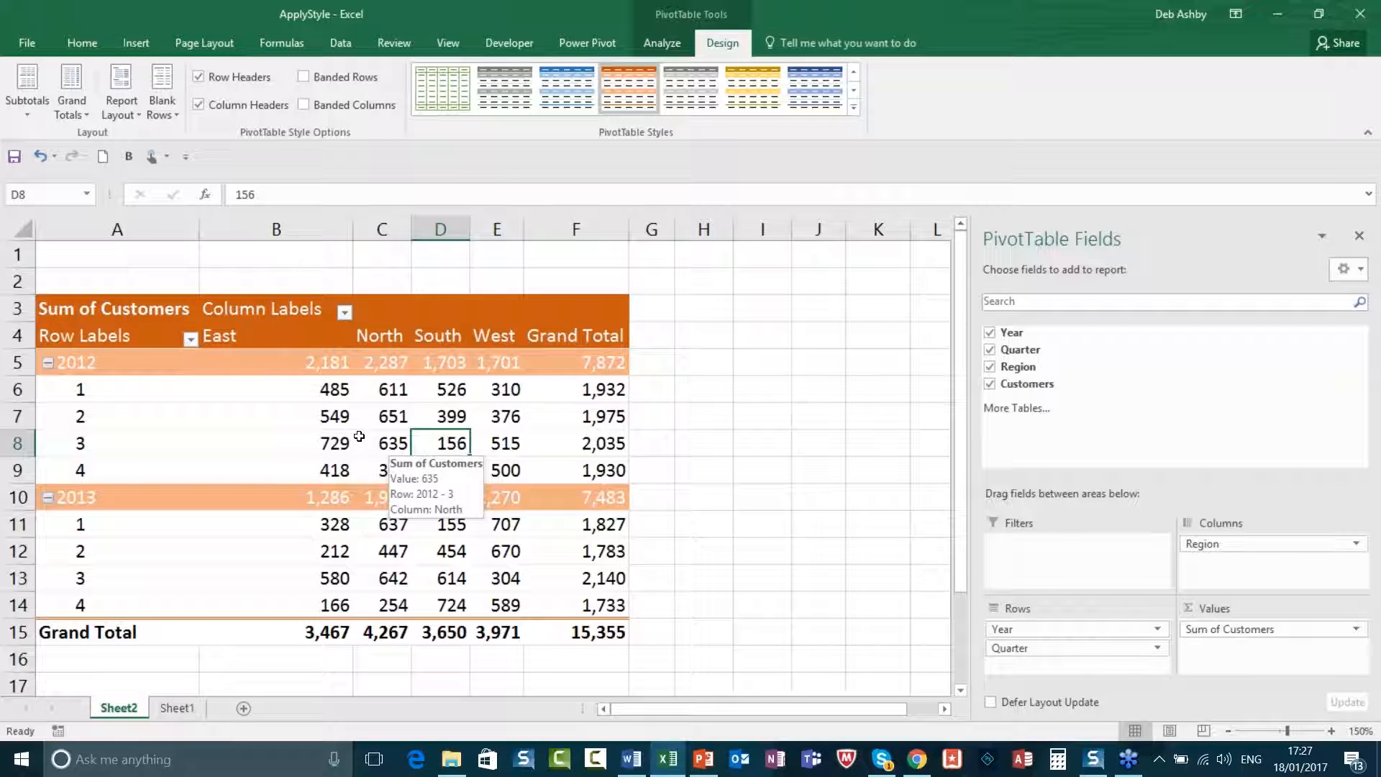
{"action": "left_click", "coordinate": [88, 43]}
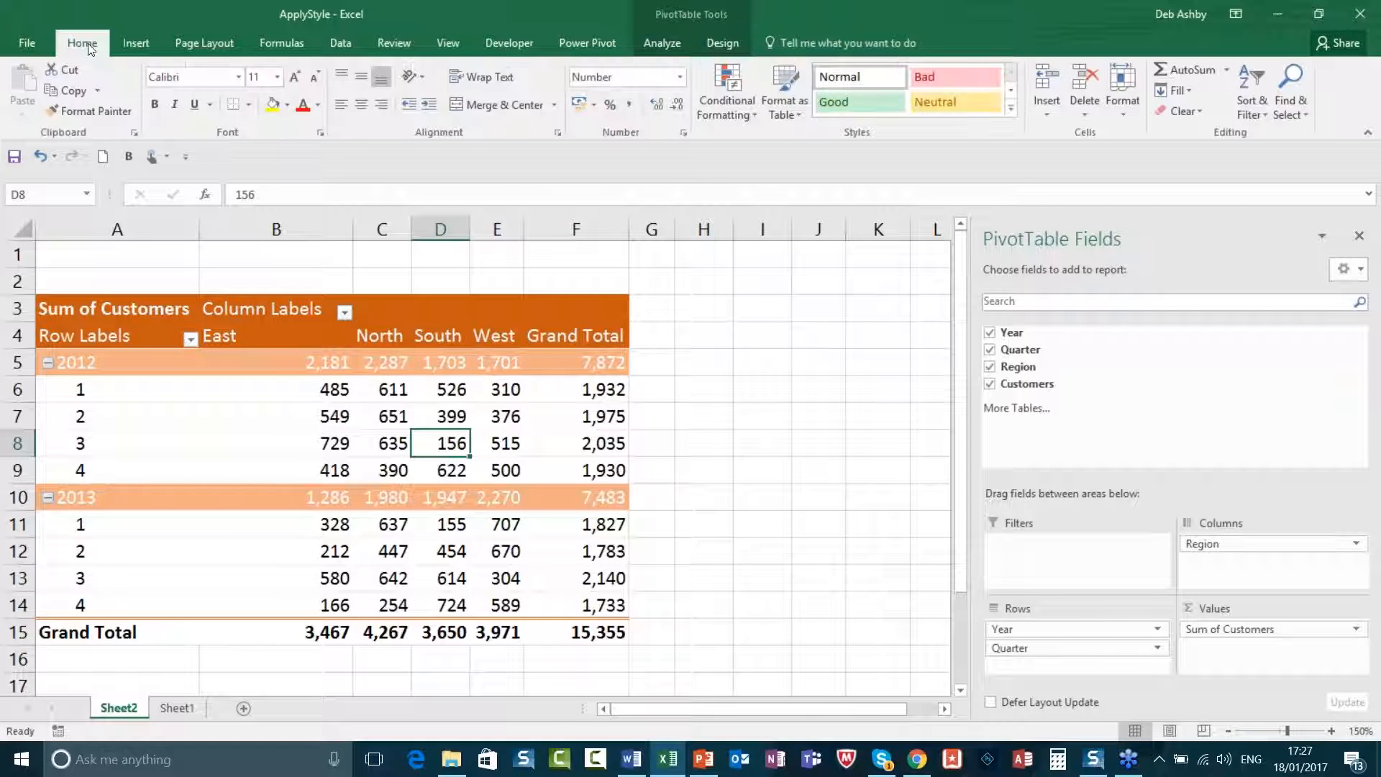
{"action": "left_click", "coordinate": [741, 107]}
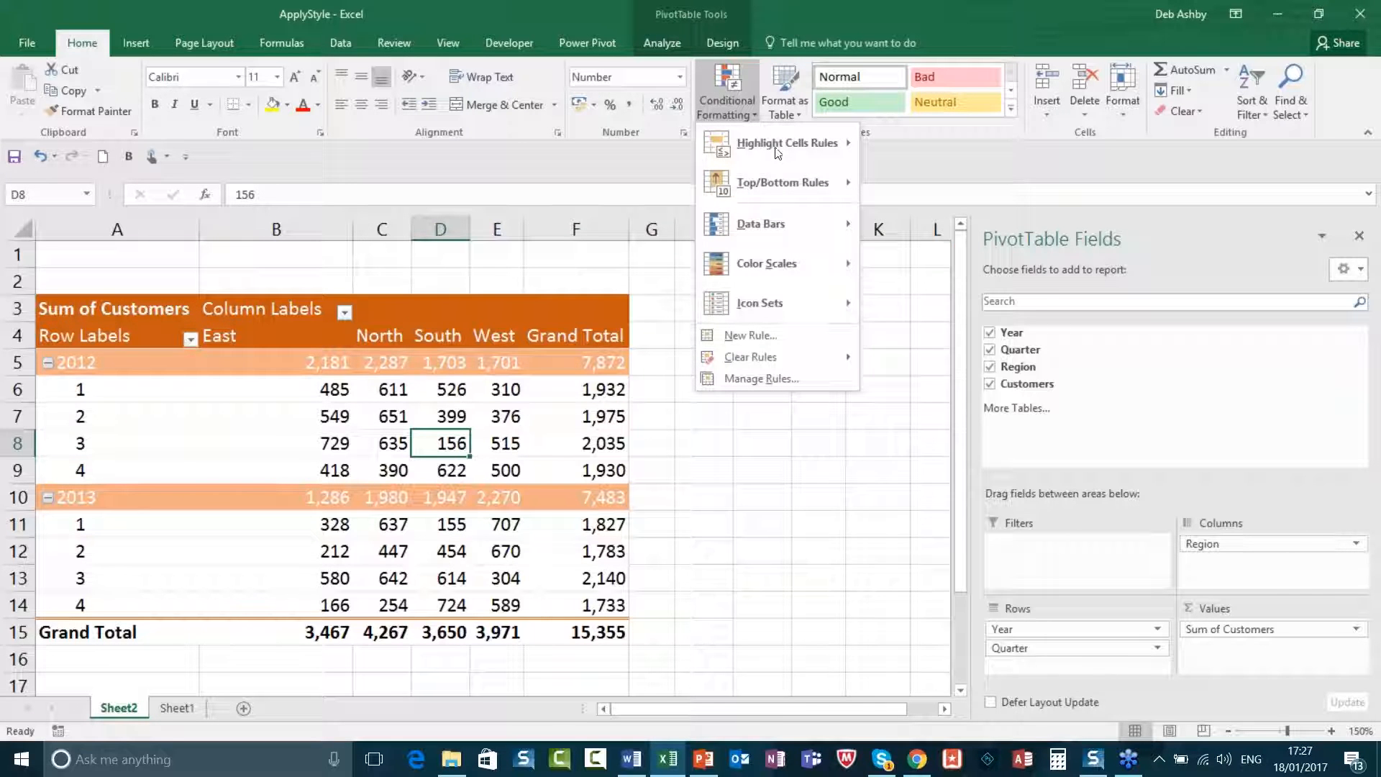
{"action": "left_click", "coordinate": [440, 414]}
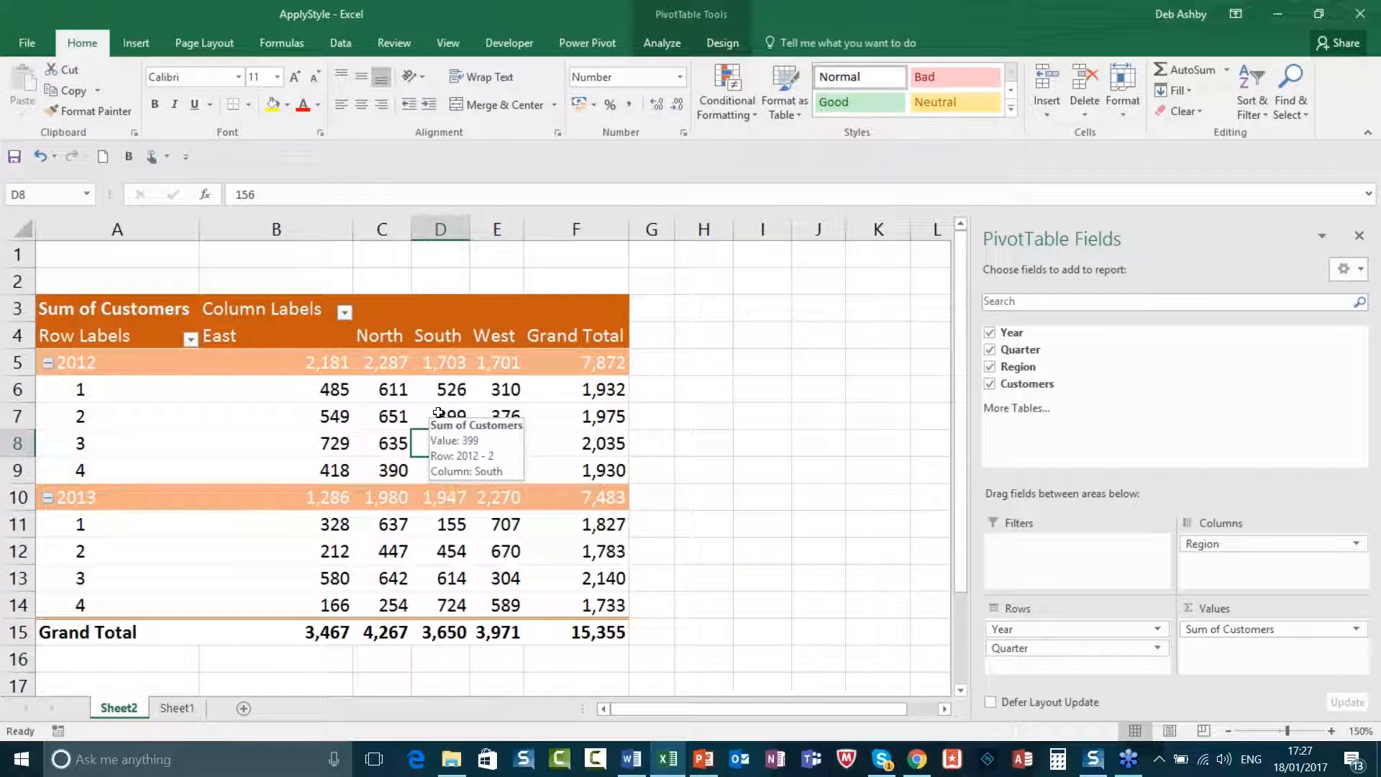
- Try highlighting the 2012 quarter 2 North value if greater than 400 with Light Red Fill with Dark Red Text, and undo the rule
{"action": "left_click", "coordinate": [388, 419]}
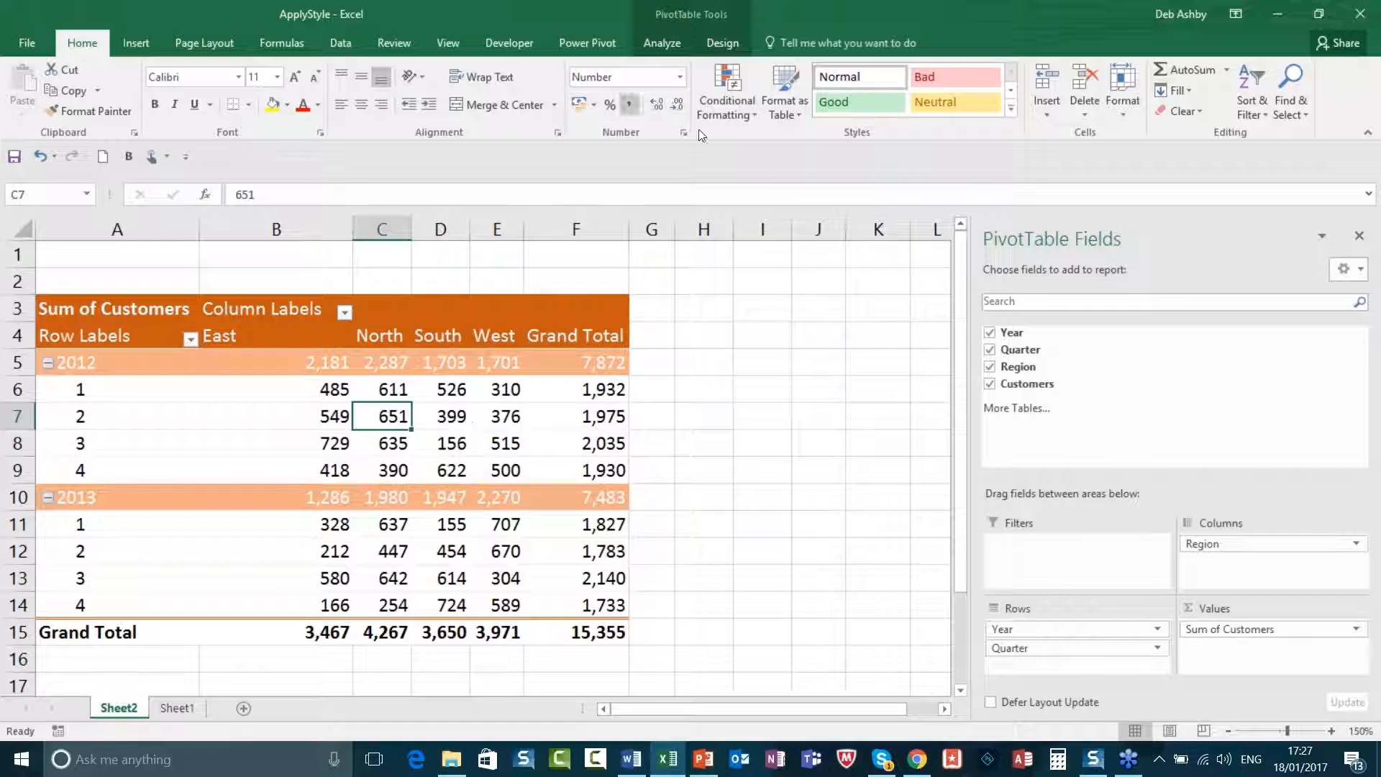
{"action": "left_click", "coordinate": [725, 105]}
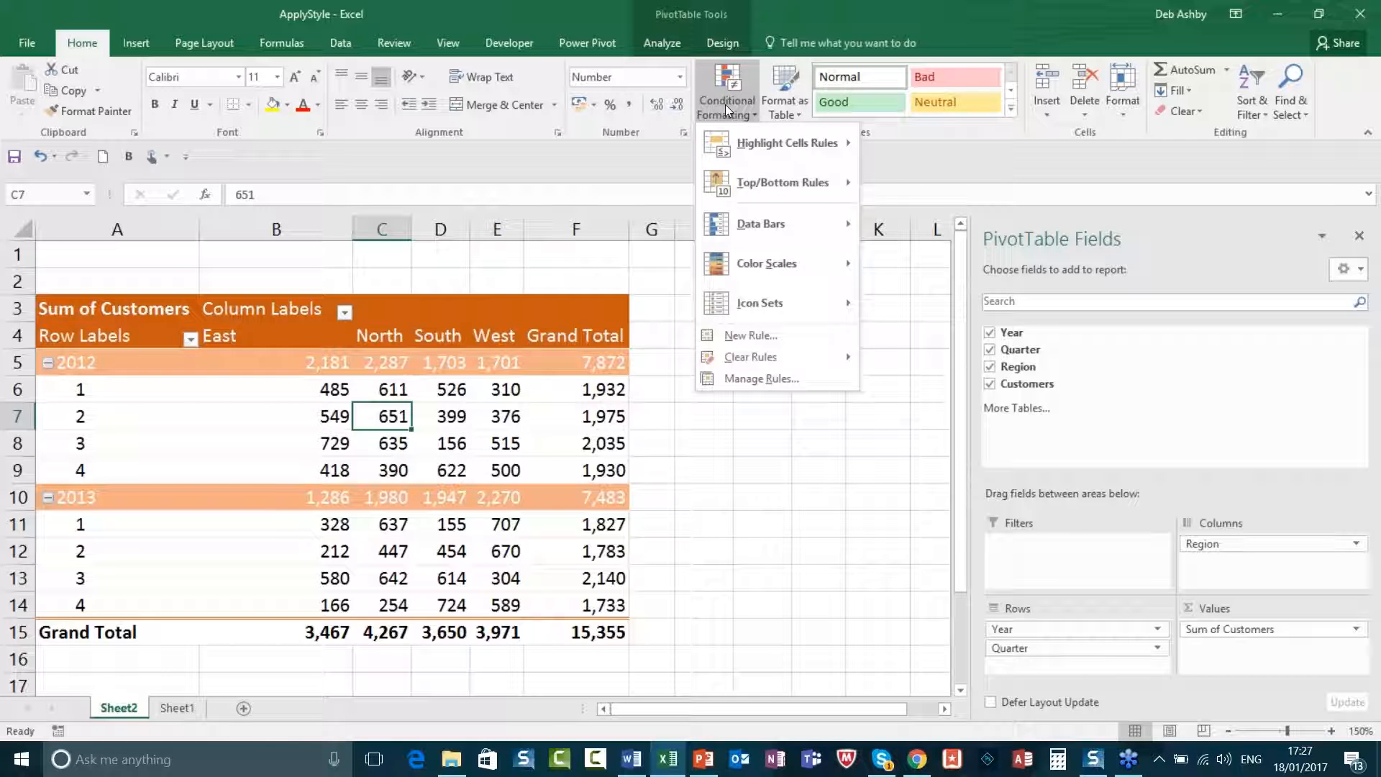
{"action": "mouse_move", "coordinate": [732, 140]}
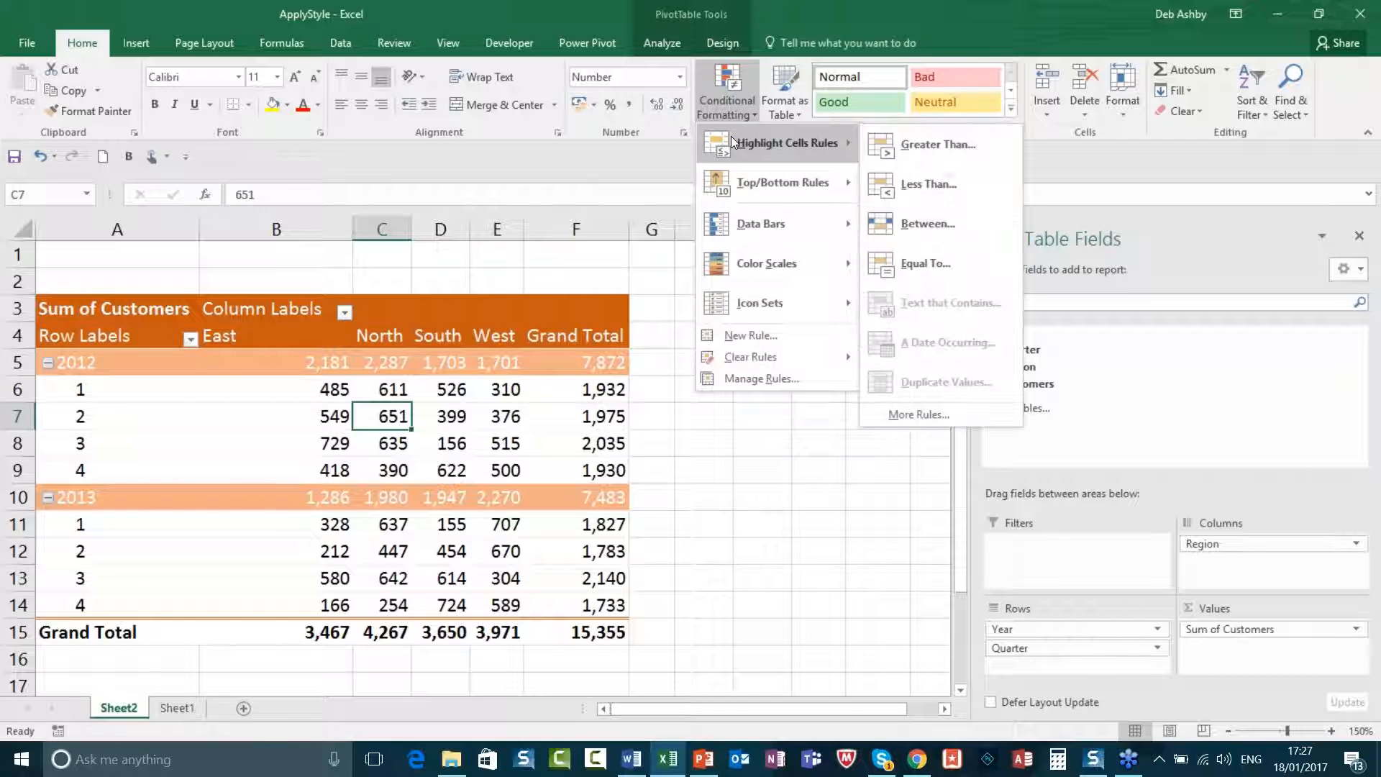
{"action": "left_click", "coordinate": [934, 149]}
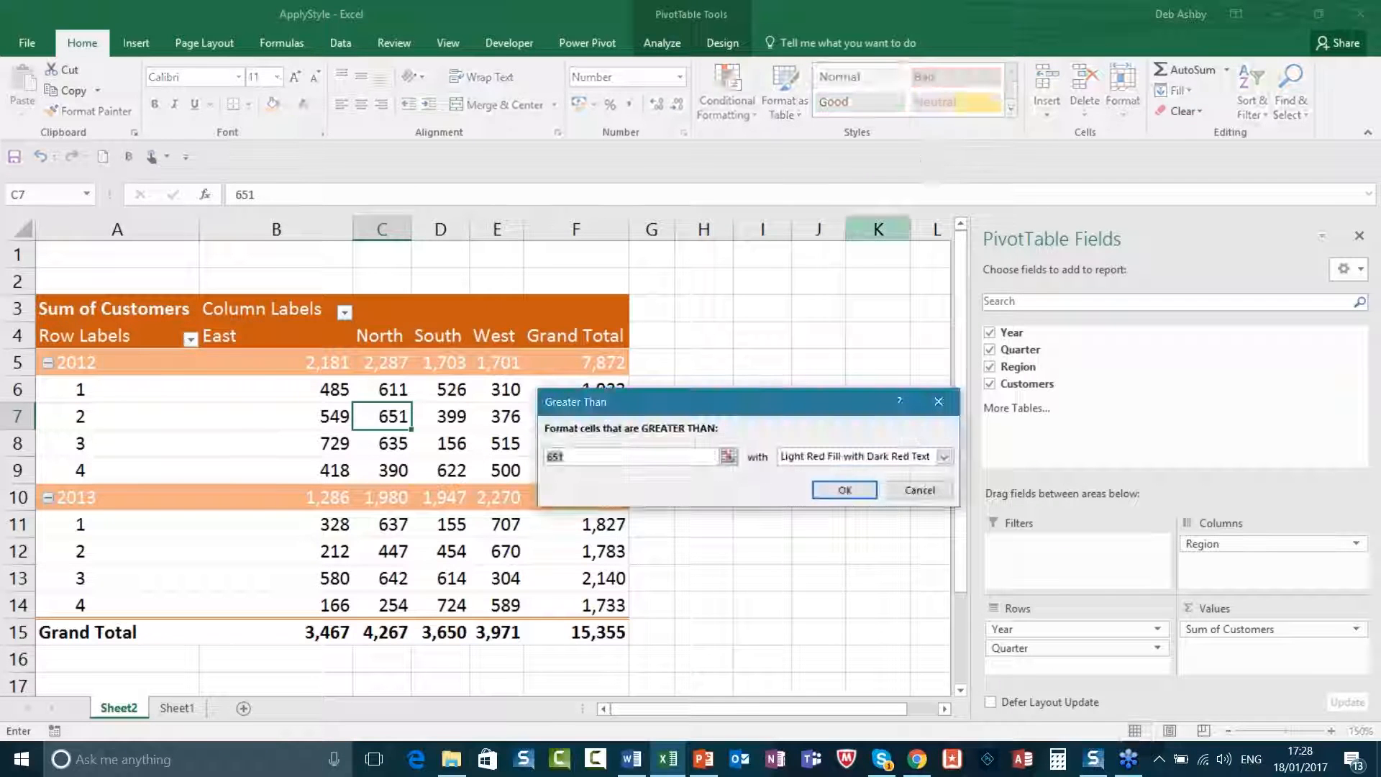
{"action": "left_click_drag", "start_coordinate": [773, 407], "coordinate": [890, 301]}
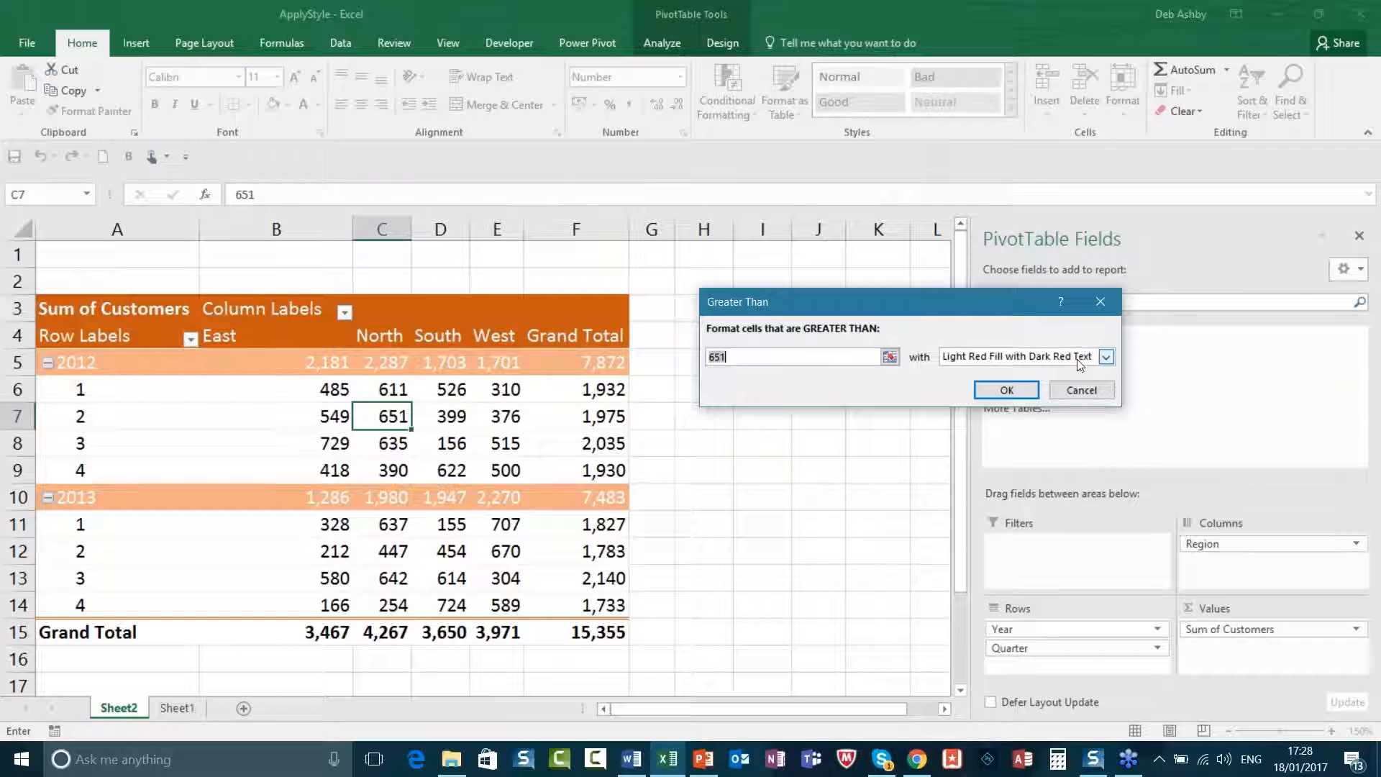
{"action": "left_click", "coordinate": [749, 355]}
{"action": "double_click", "coordinate": [727, 354]}
{"action": "type", "text": "400"}
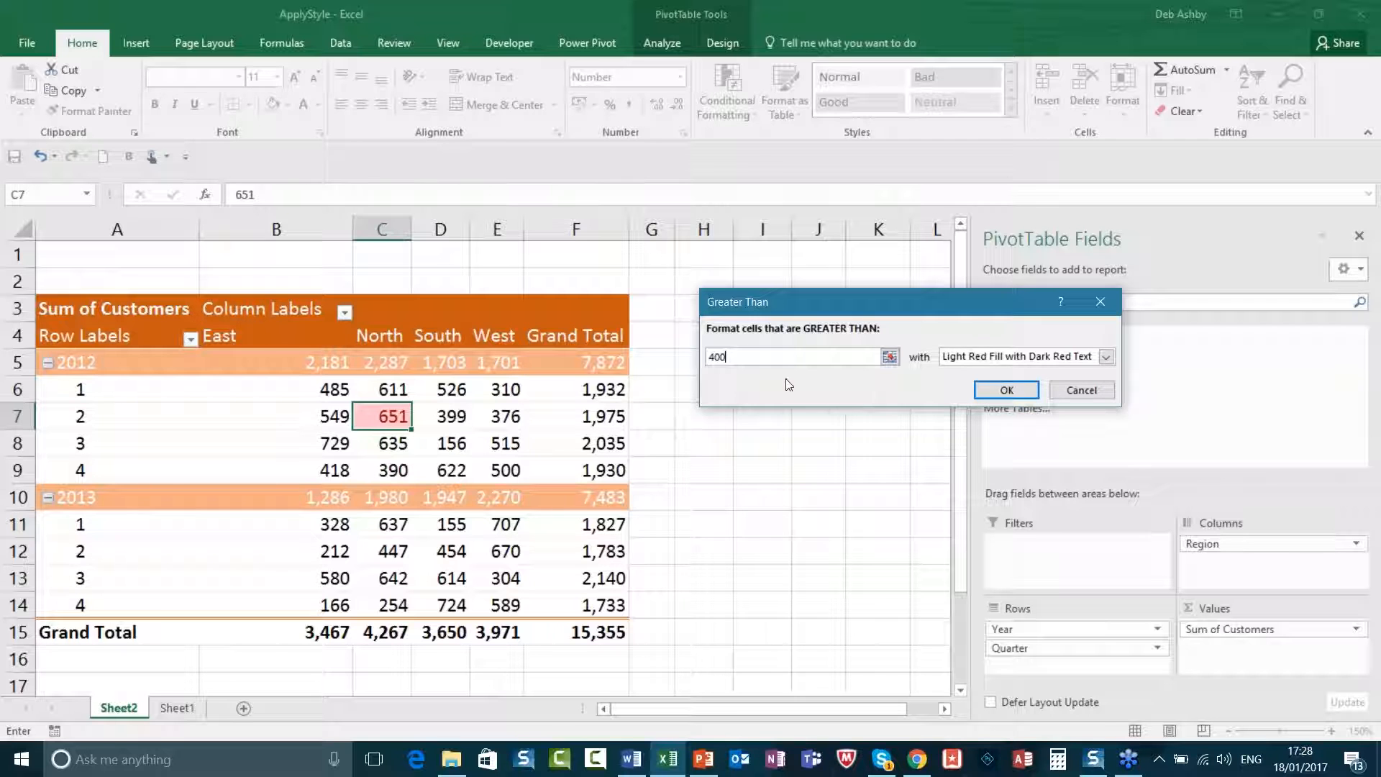
{"action": "left_click", "coordinate": [1014, 394]}
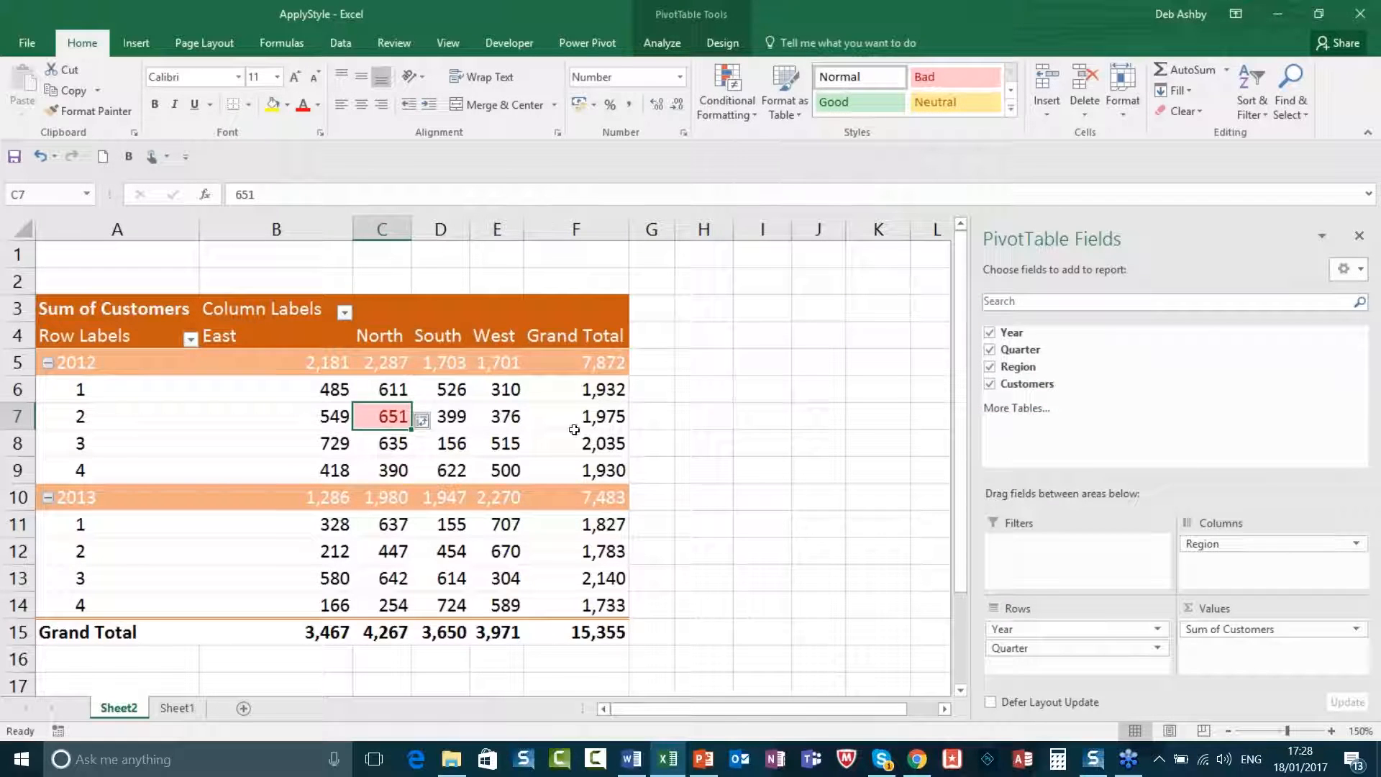
{"action": "left_click", "coordinate": [445, 419]}
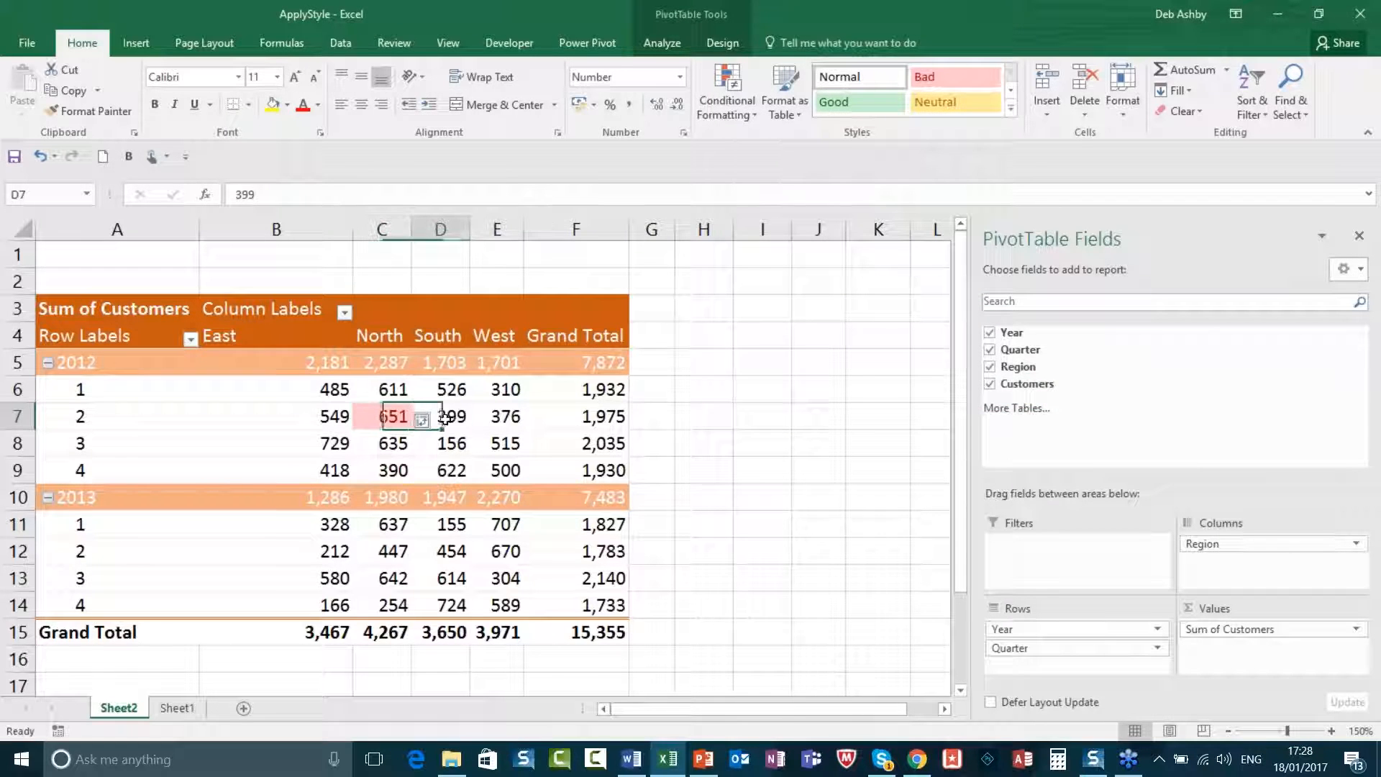
{"action": "left_click", "coordinate": [40, 156]}
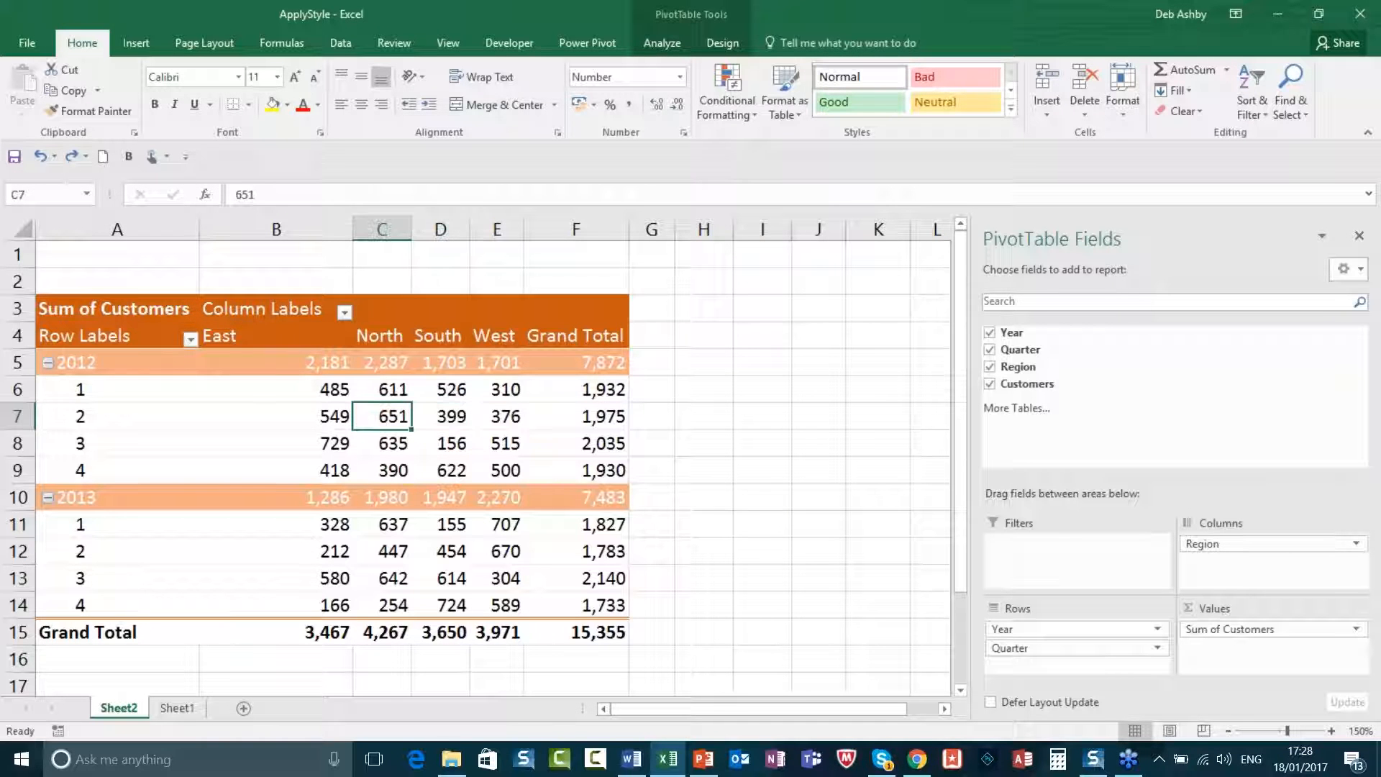
- Try highlighting values greater than 400 across the entire pivot table with Light Red Fill with Dark Red Text, and undo the rule
{"action": "left_click", "coordinate": [457, 416]}
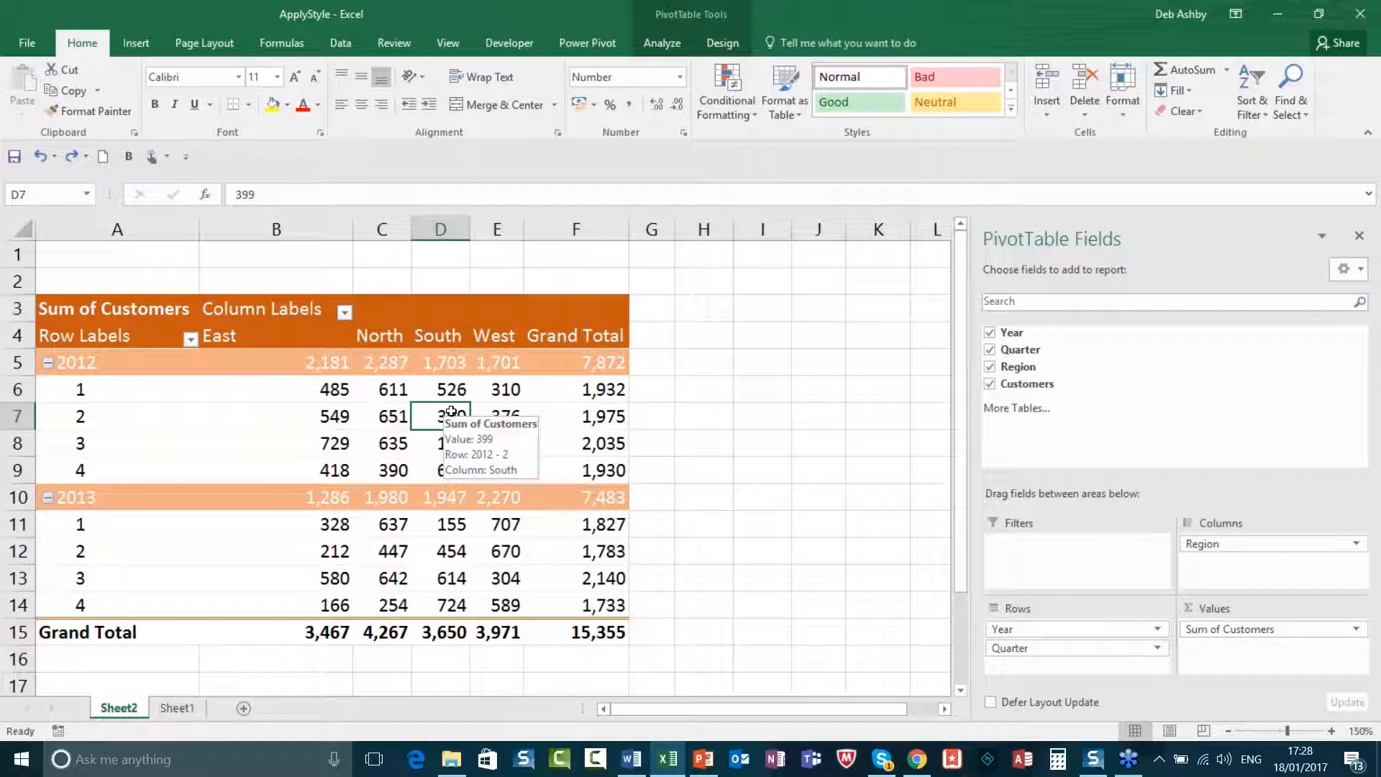
{"action": "key", "text": "ctrl+a"}
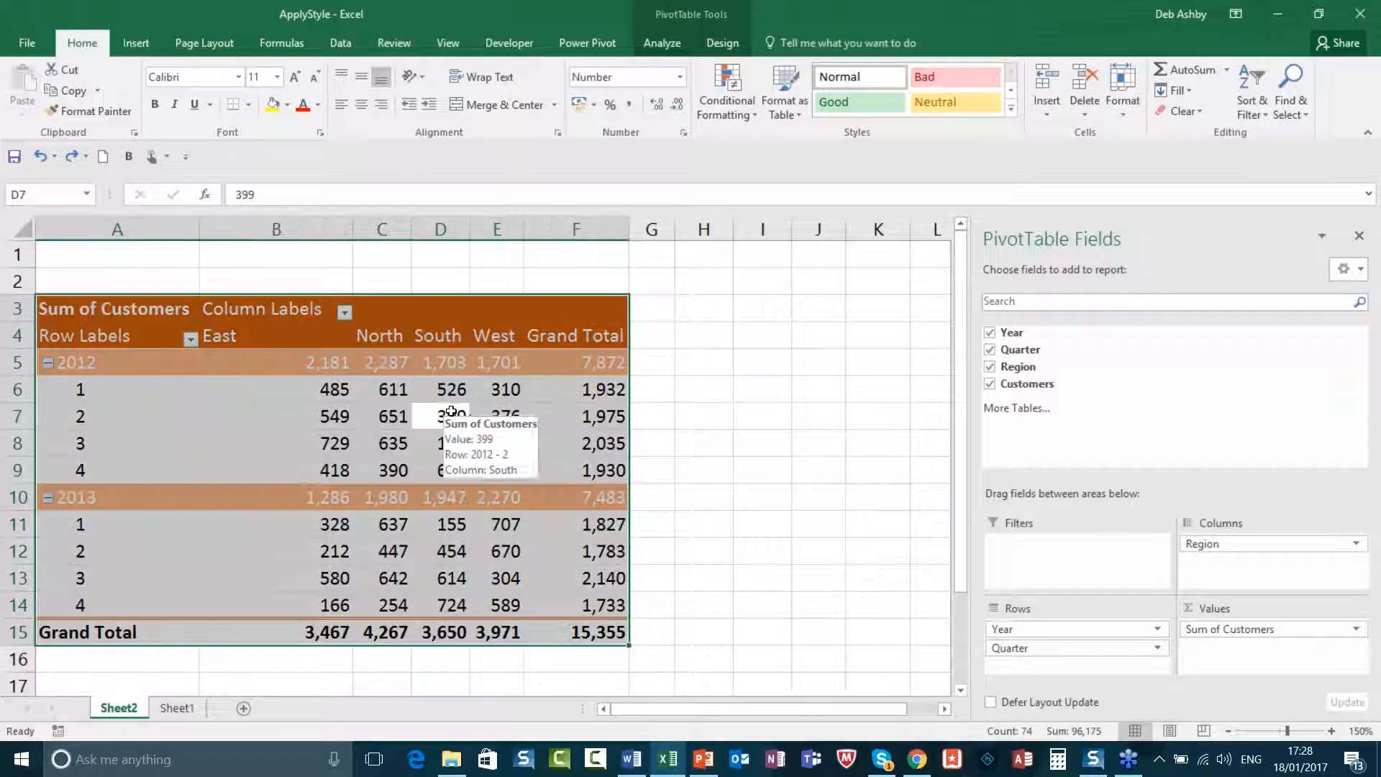
{"action": "left_click", "coordinate": [731, 102]}
{"action": "mouse_move", "coordinate": [743, 156]}
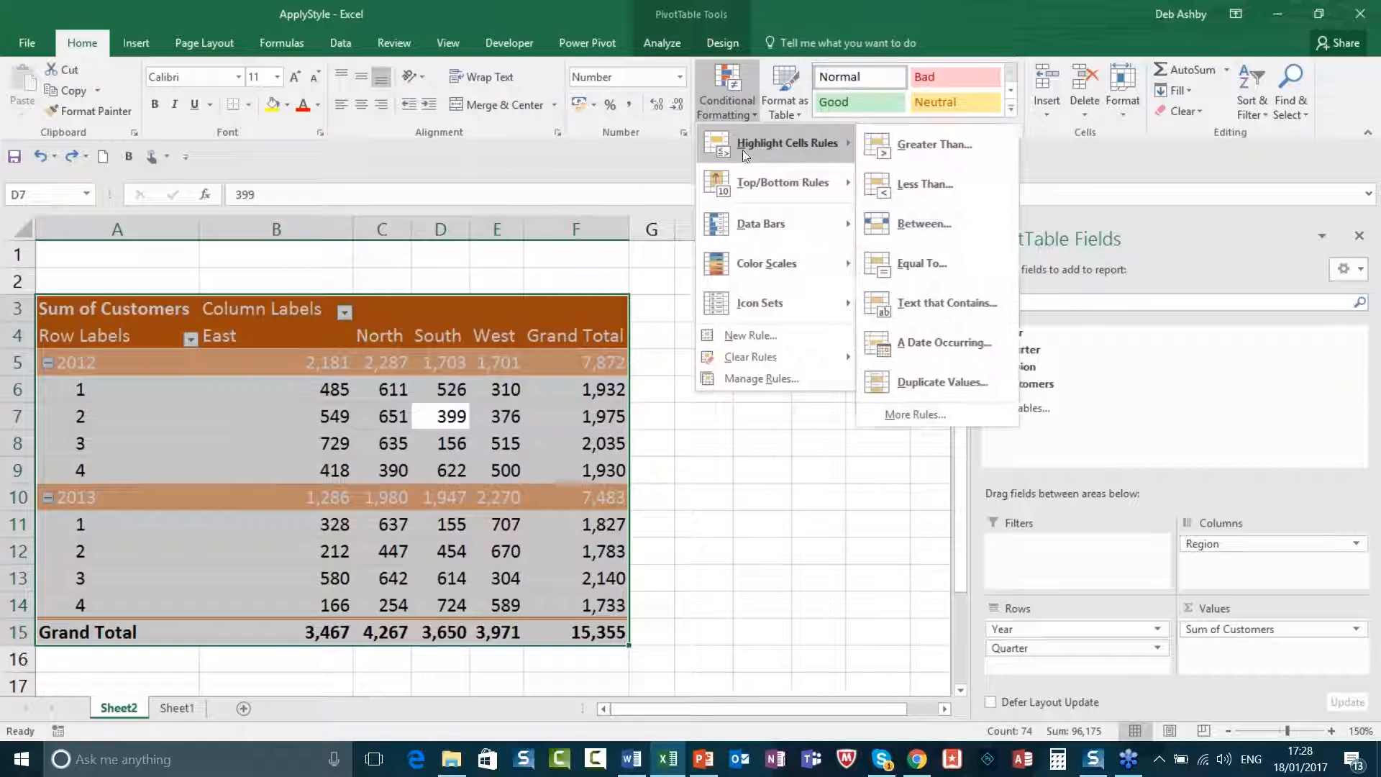
{"action": "left_click", "coordinate": [905, 143]}
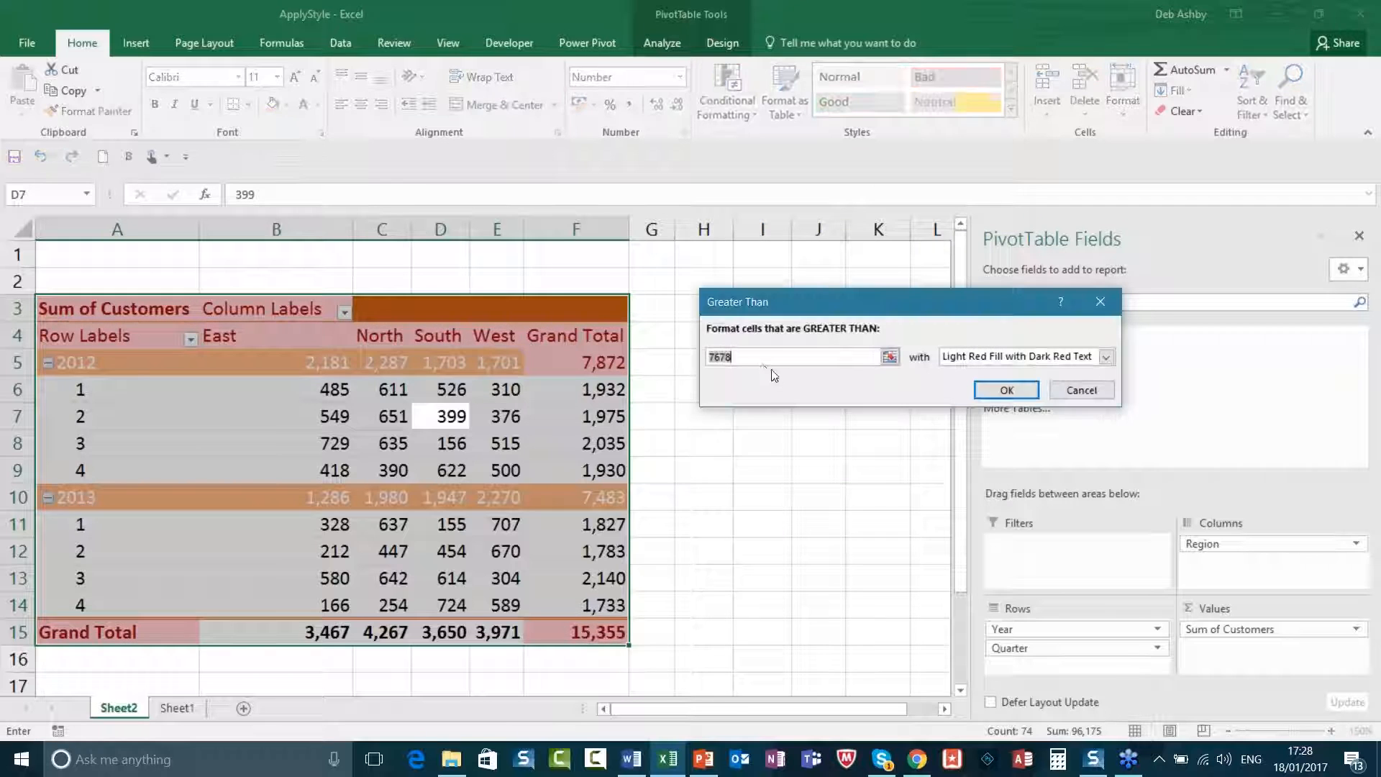
{"action": "key", "text": "BackSpace"}
{"action": "type", "text": "400"}
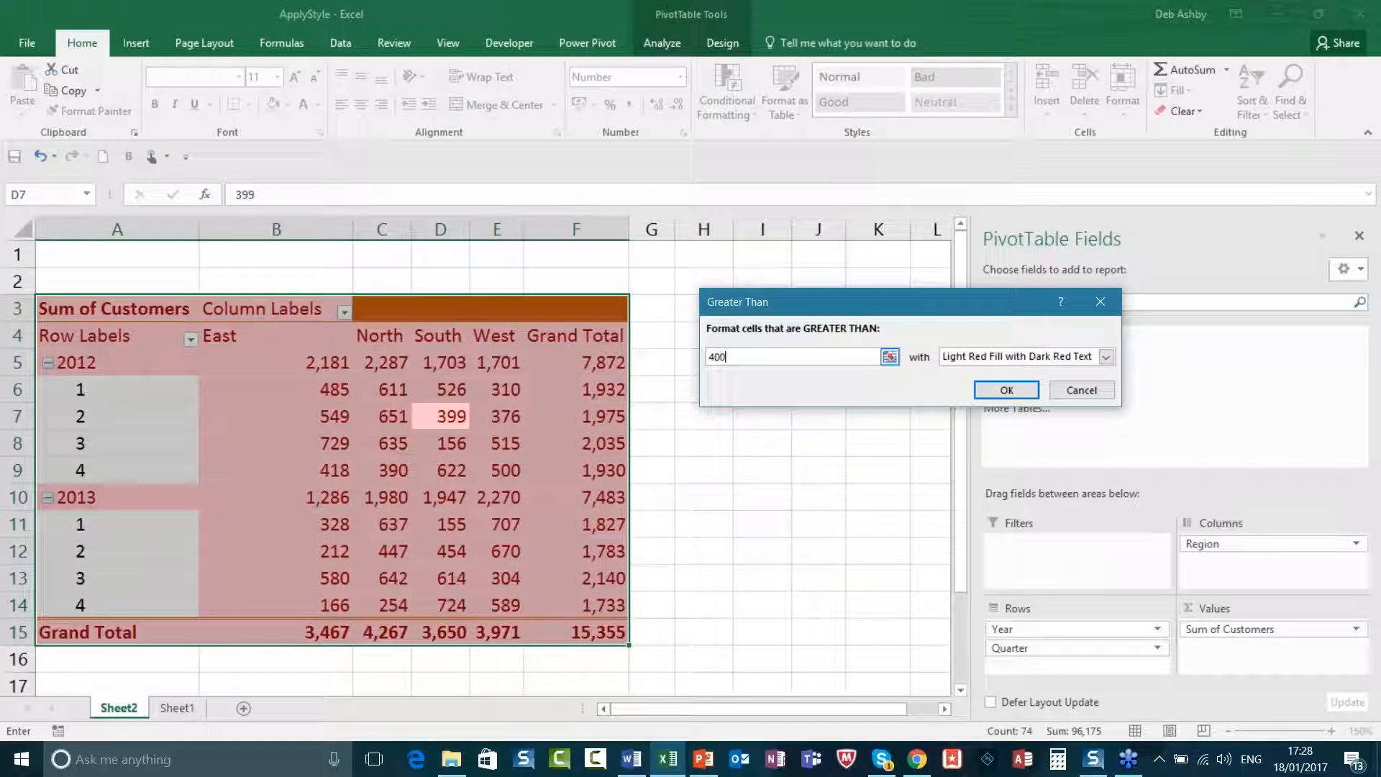
{"action": "left_click", "coordinate": [1004, 390]}
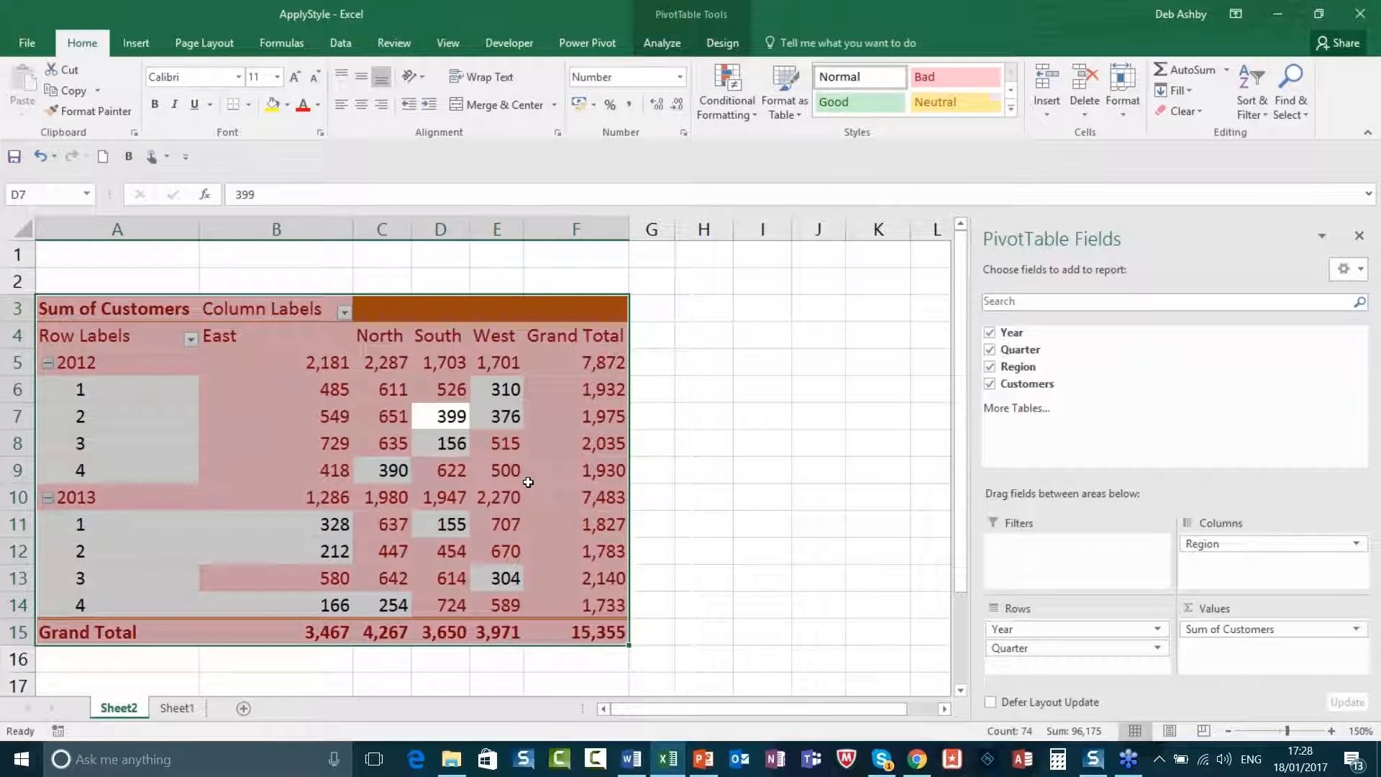
{"action": "left_click", "coordinate": [762, 497]}
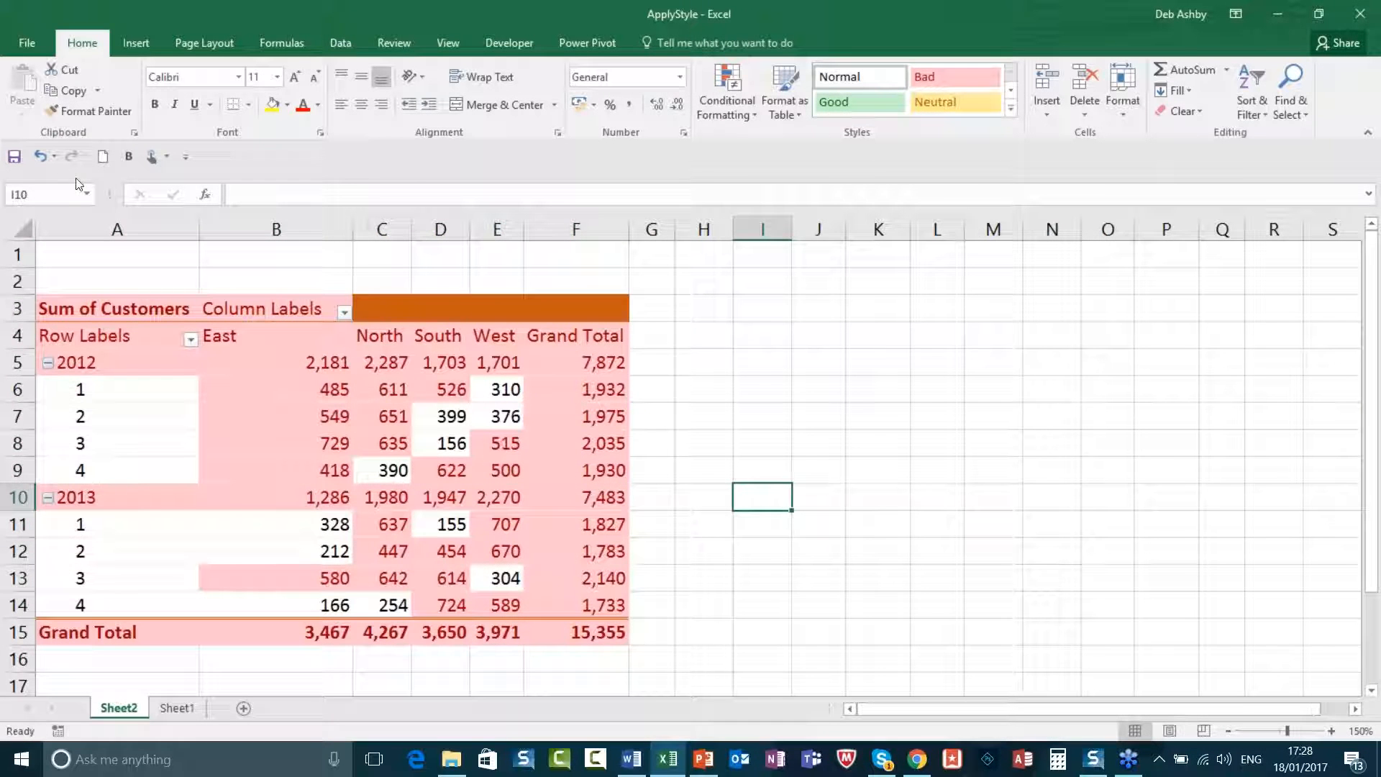
{"action": "left_click", "coordinate": [42, 155]}
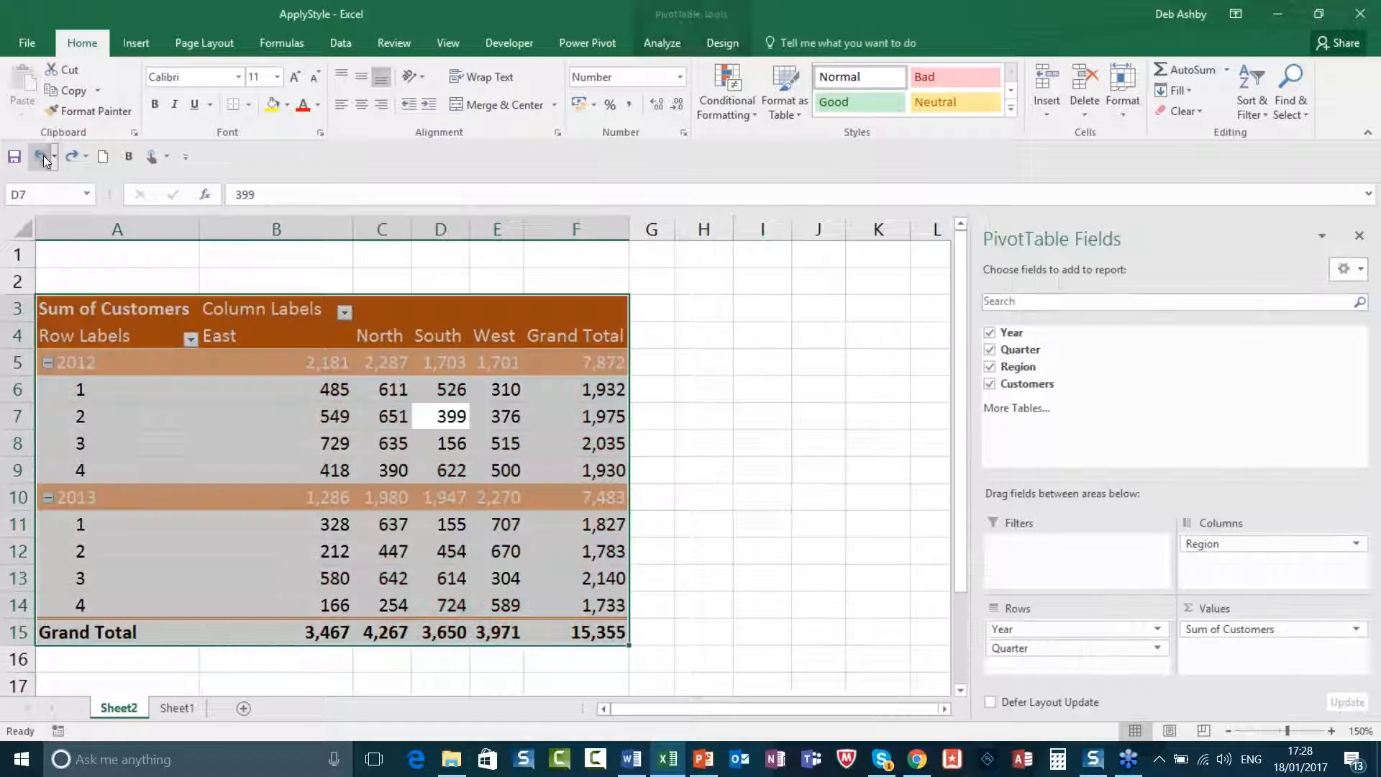
- Highlight the 2012 quarterly region values (B6:E9) greater than 400 with Light Red Fill with Dark Red Text
{"action": "left_click", "coordinate": [340, 446]}
{"action": "left_click_drag", "start_coordinate": [289, 387], "coordinate": [495, 473]}
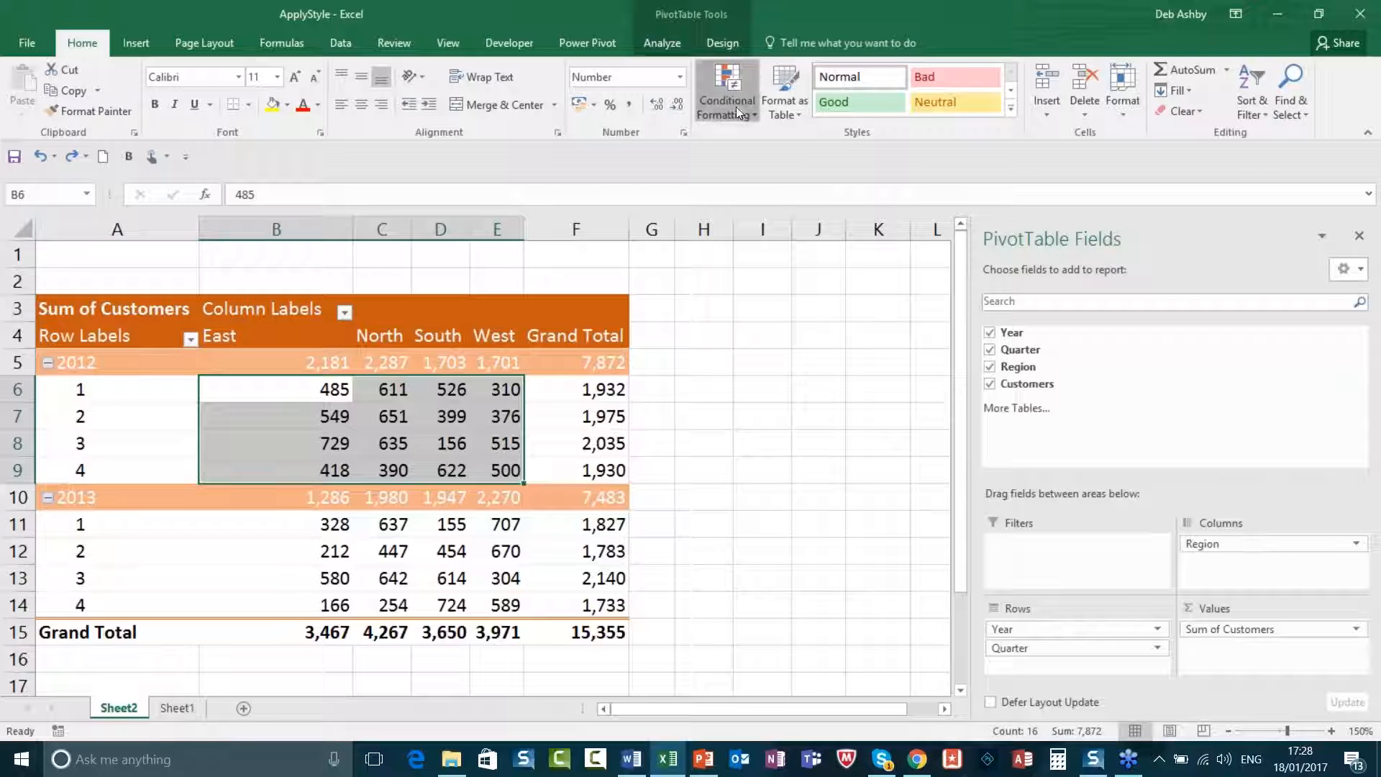
{"action": "left_click", "coordinate": [736, 106]}
{"action": "mouse_move", "coordinate": [811, 141]}
{"action": "left_click", "coordinate": [937, 144]}
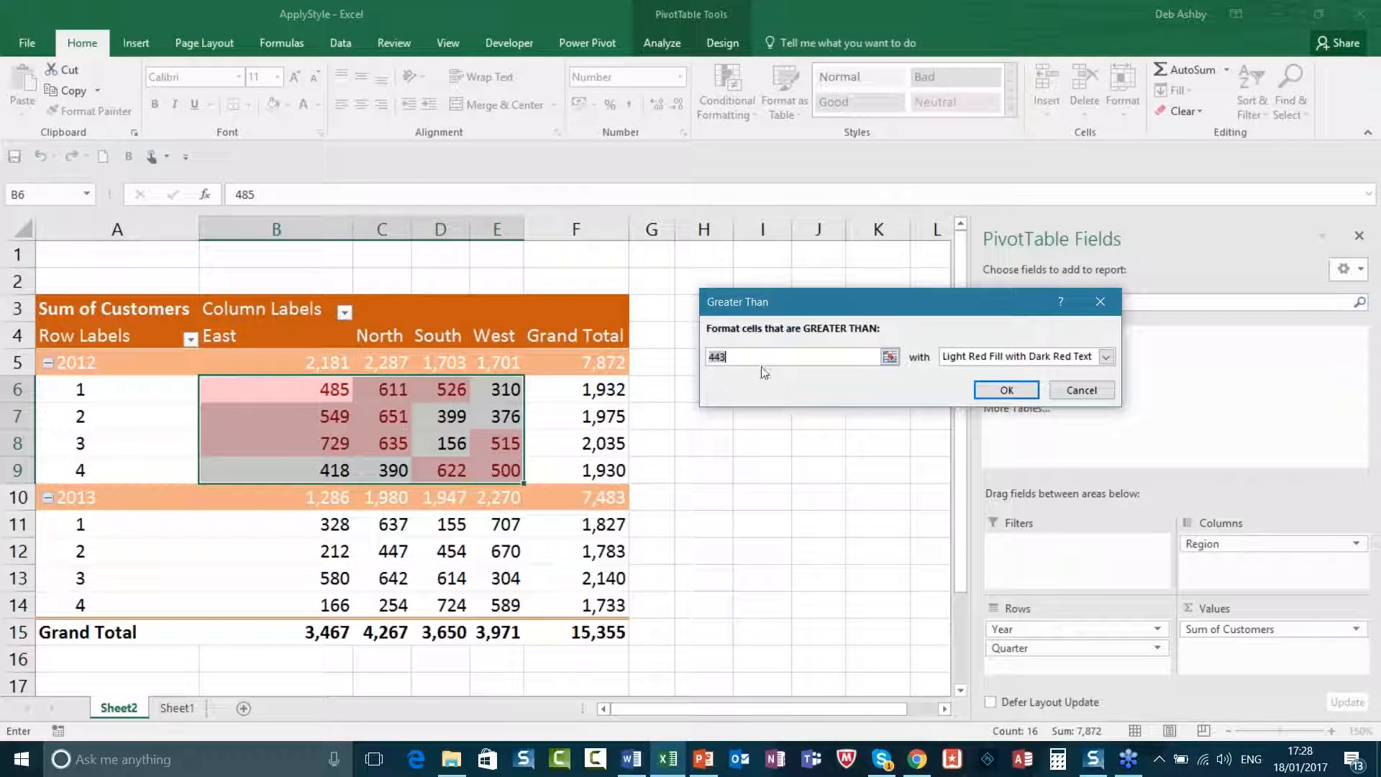
{"action": "type", "text": "400"}
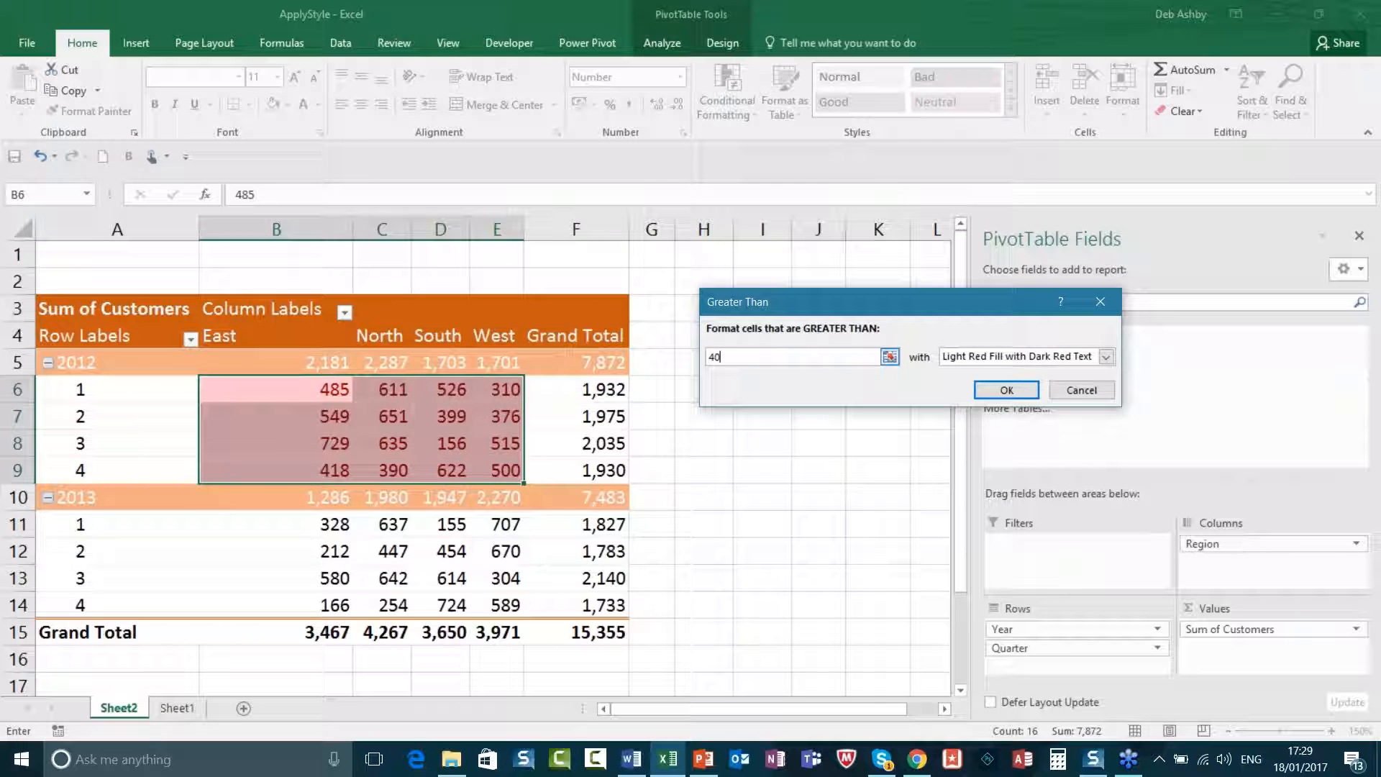
{"action": "left_click", "coordinate": [1006, 390]}
{"action": "left_click", "coordinate": [698, 442]}
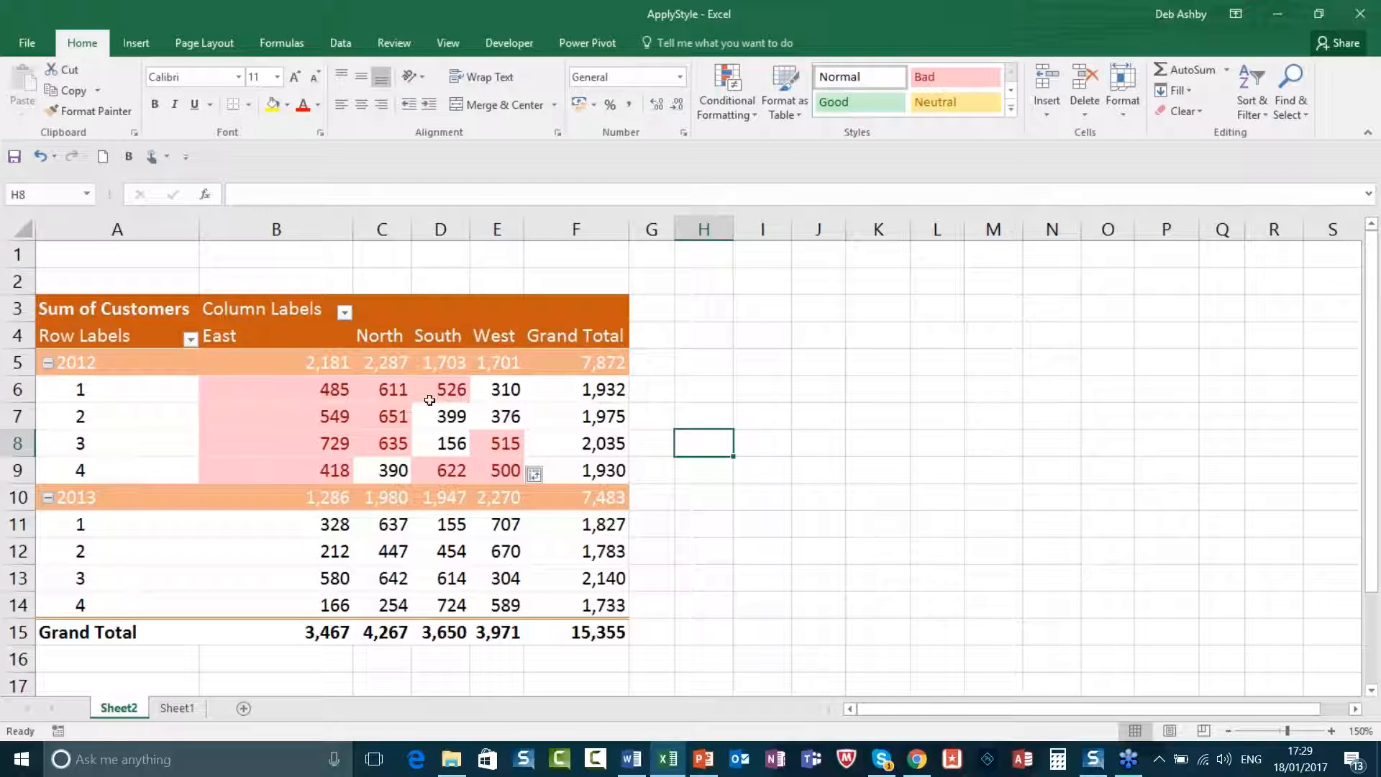
- Highlight the 2012 quarterly region values (B6:E9) less than 320 with Yellow Fill with Dark Yellow Text
{"action": "left_click_drag", "start_coordinate": [300, 389], "coordinate": [505, 470]}
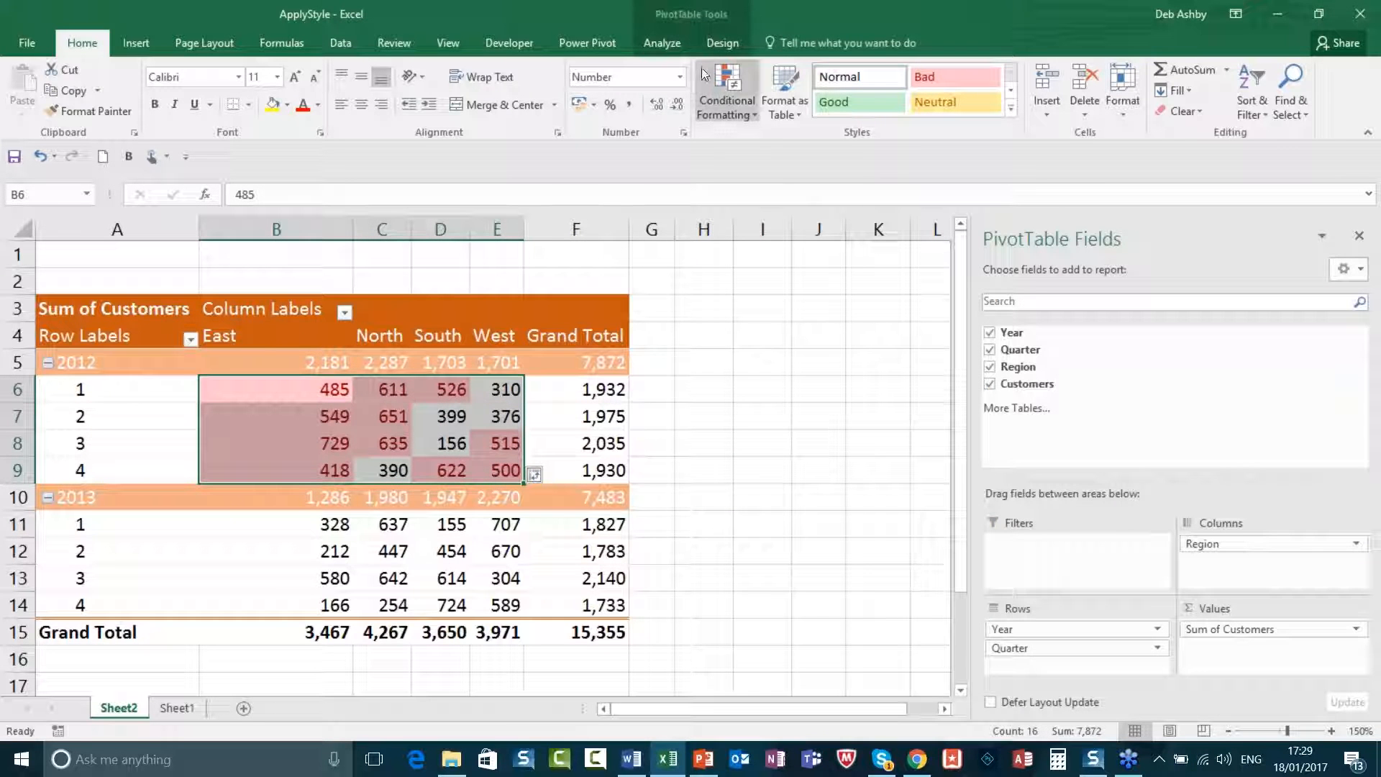
{"action": "left_click", "coordinate": [744, 102]}
{"action": "mouse_move", "coordinate": [757, 148]}
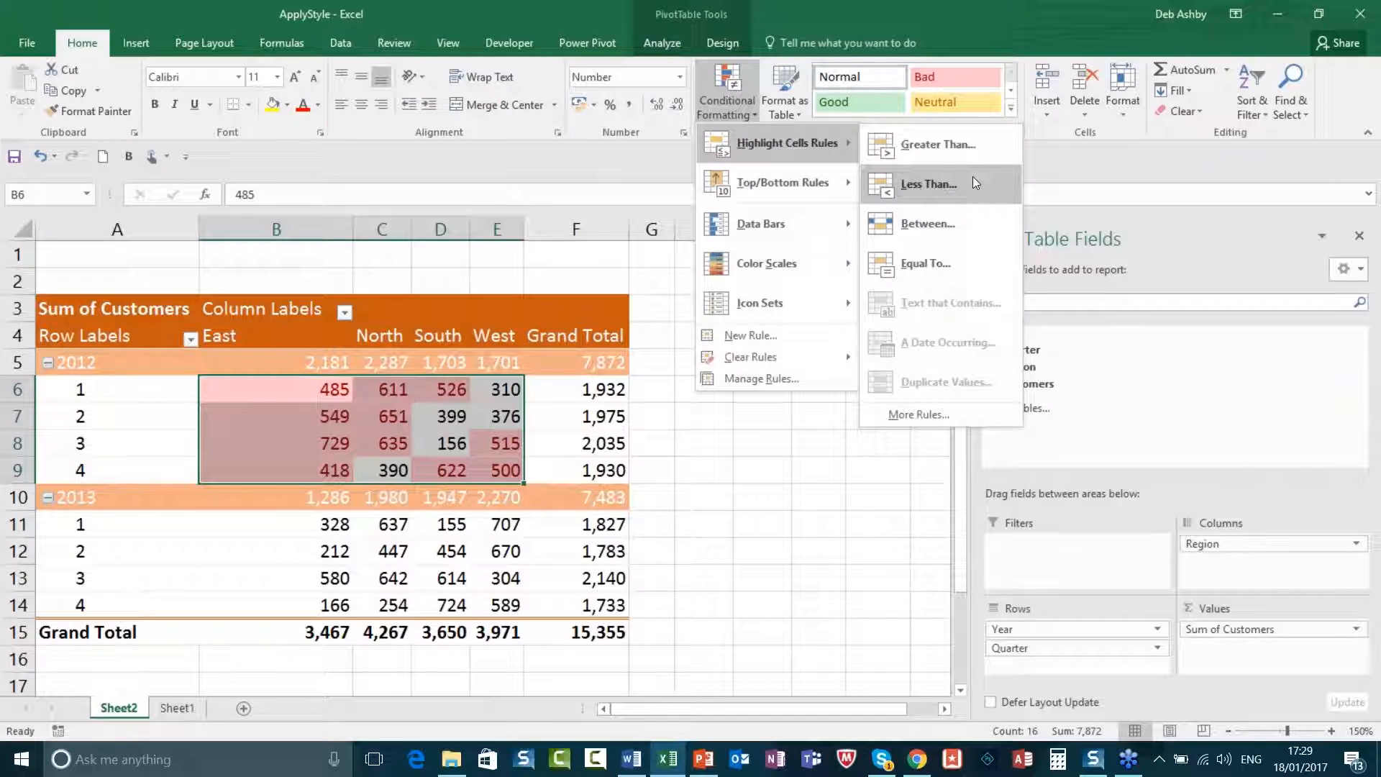
{"action": "left_click", "coordinate": [928, 184]}
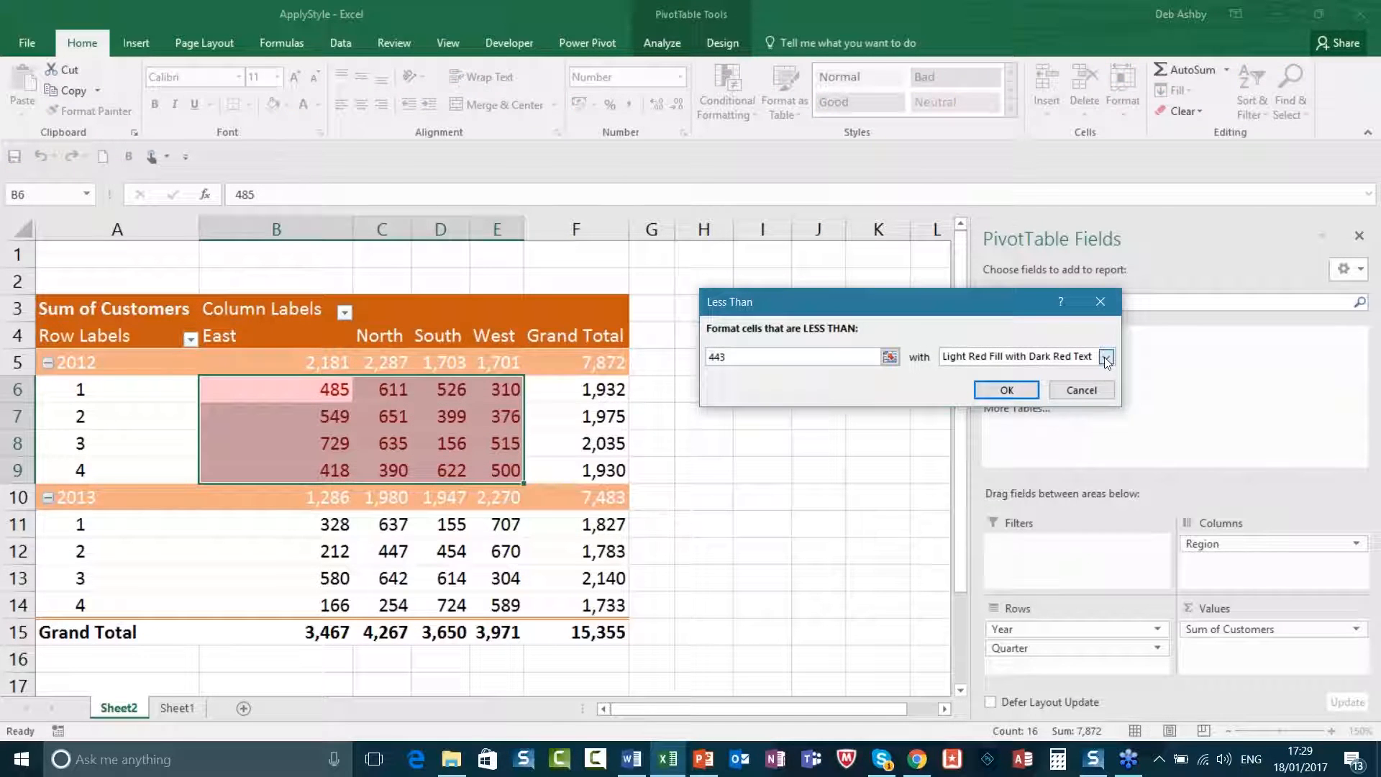
{"action": "left_click", "coordinate": [1106, 360]}
{"action": "left_click", "coordinate": [1036, 380]}
{"action": "left_click_drag", "start_coordinate": [749, 356], "coordinate": [705, 356]}
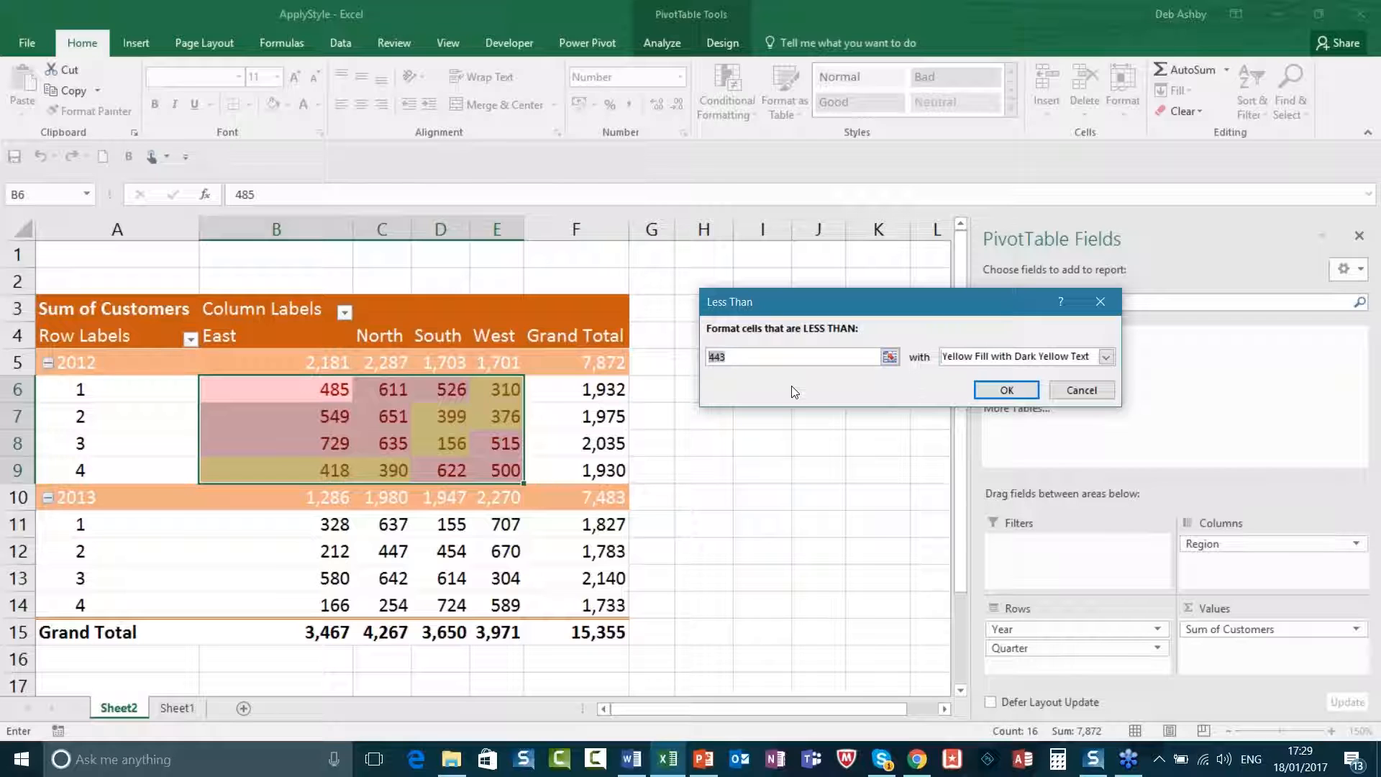
{"action": "type", "text": "320"}
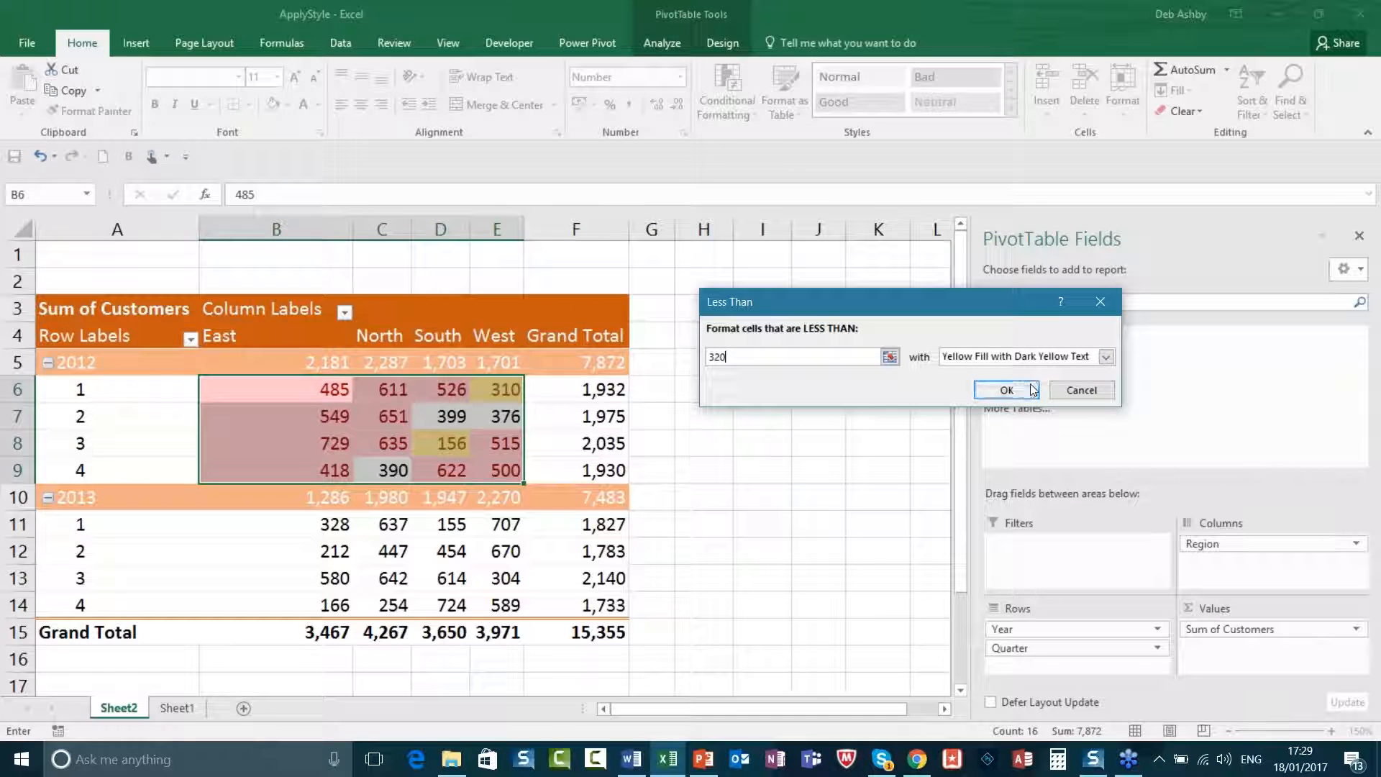
{"action": "left_click", "coordinate": [1006, 389]}
{"action": "left_click", "coordinate": [744, 437]}
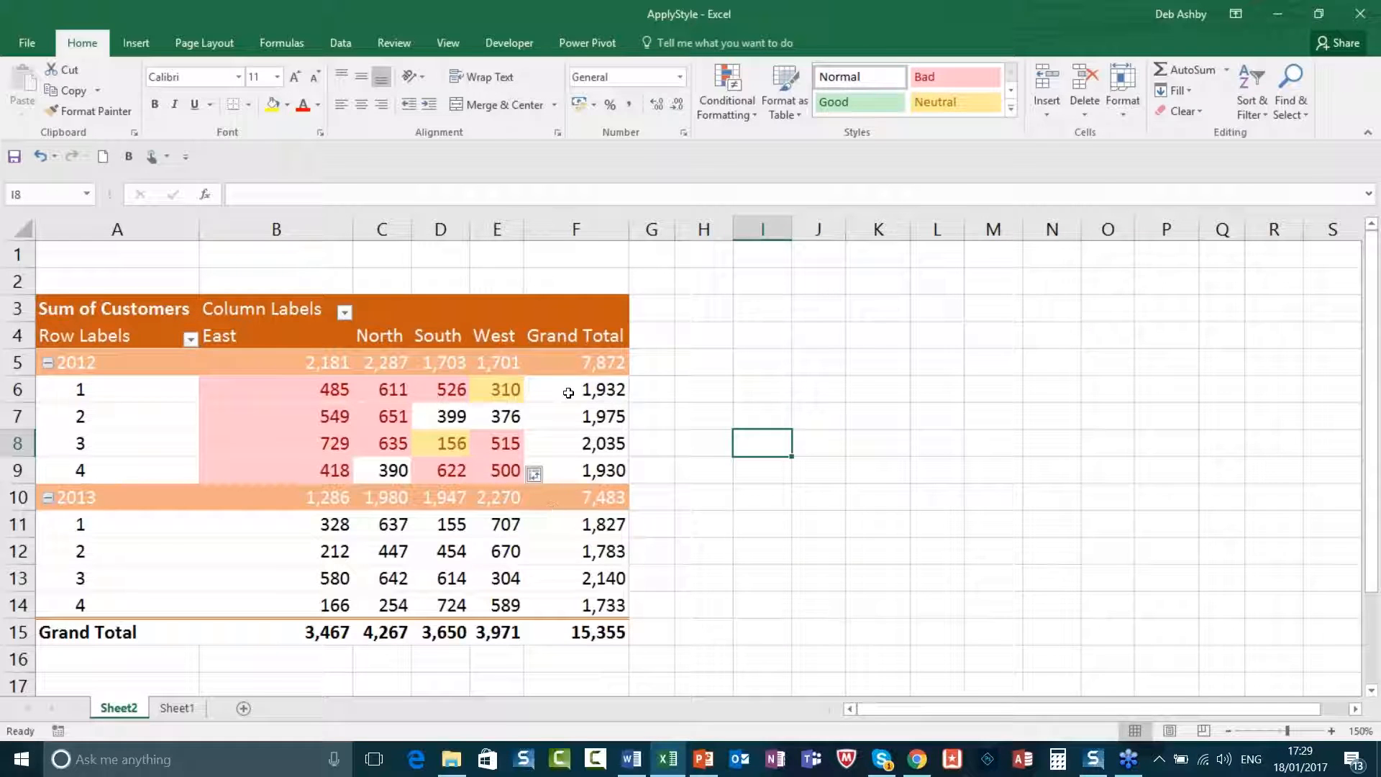
{"action": "left_click", "coordinate": [741, 112]}
{"action": "mouse_move", "coordinate": [753, 231]}
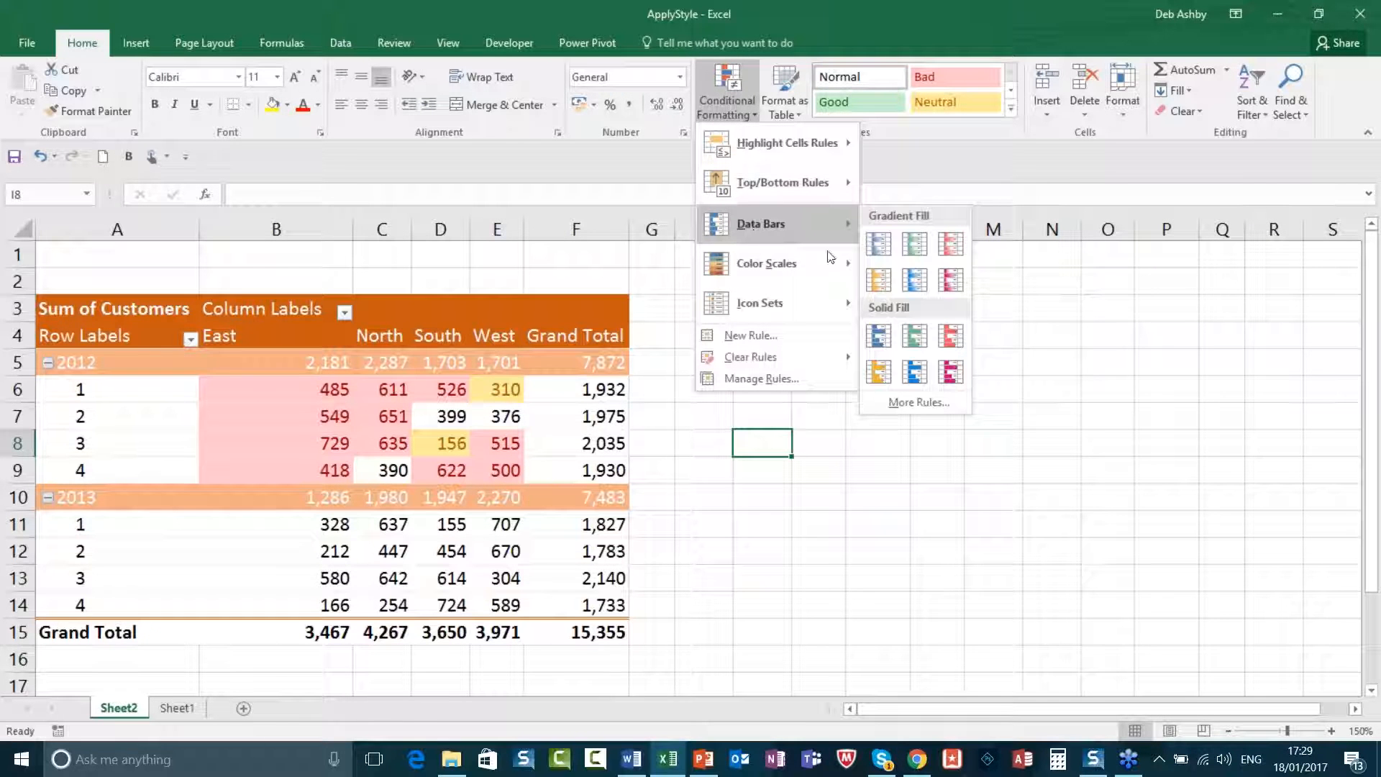
{"action": "mouse_move", "coordinate": [823, 273]}
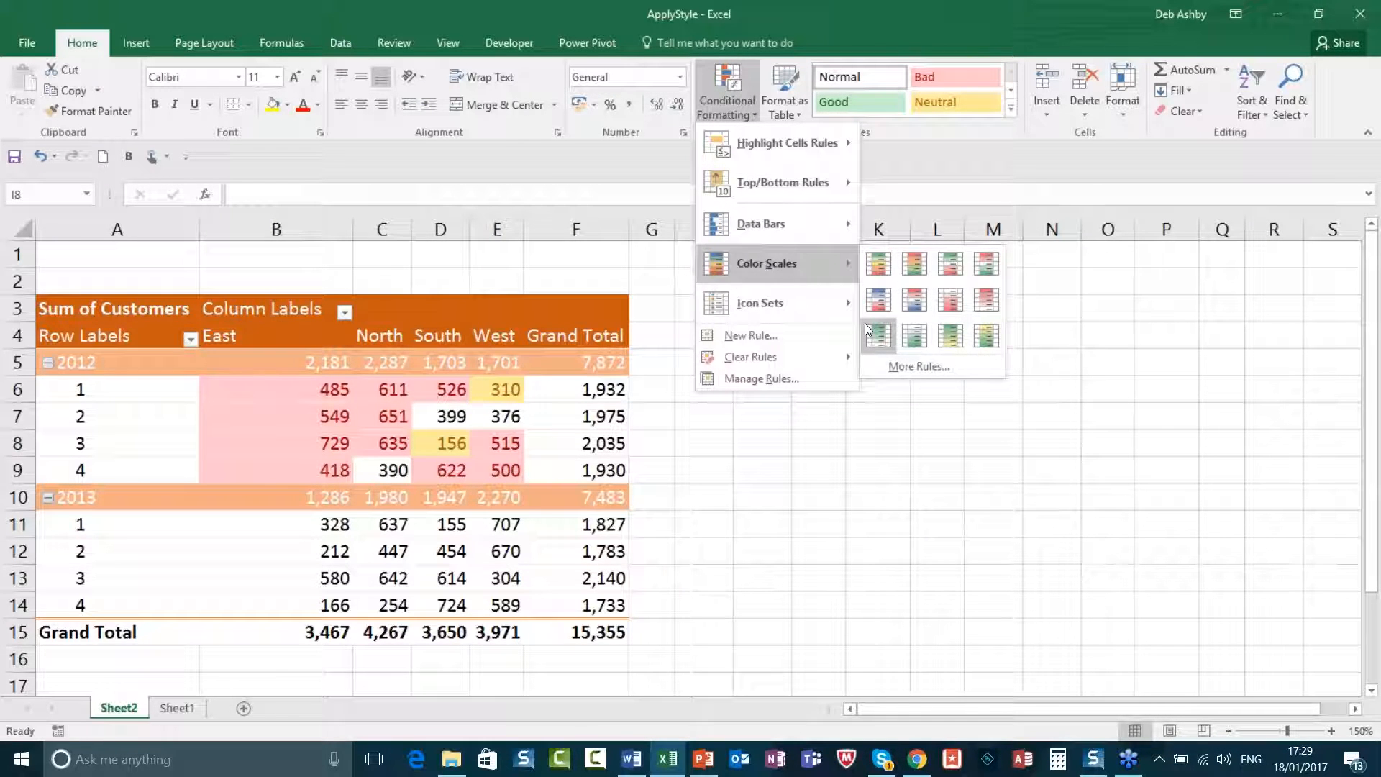
{"action": "mouse_move", "coordinate": [820, 316]}
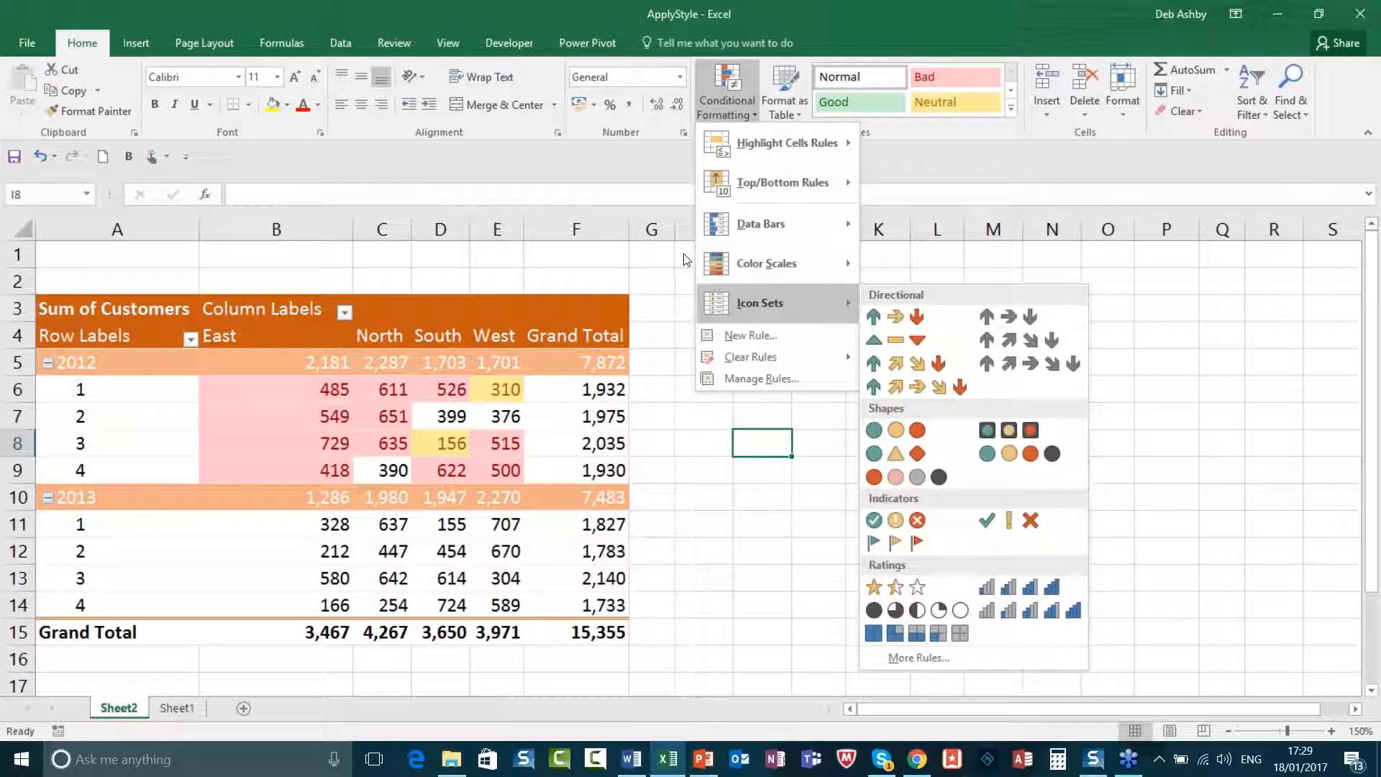
- Apply blue gradient-fill data bars to the 2012 quarterly grand totals (F6:F9)
{"action": "left_click", "coordinate": [587, 391]}
{"action": "left_click_drag", "start_coordinate": [576, 389], "coordinate": [579, 478]}
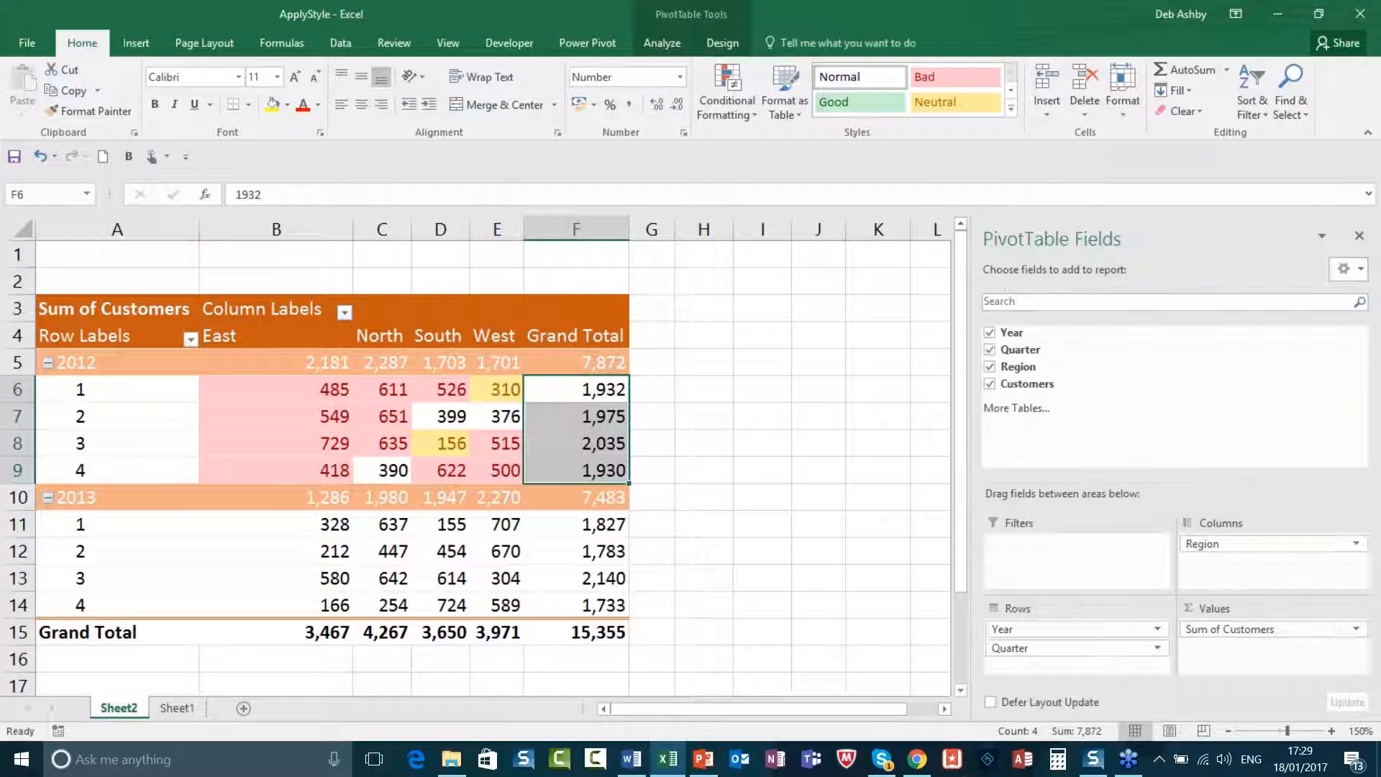
{"action": "left_click", "coordinate": [726, 115]}
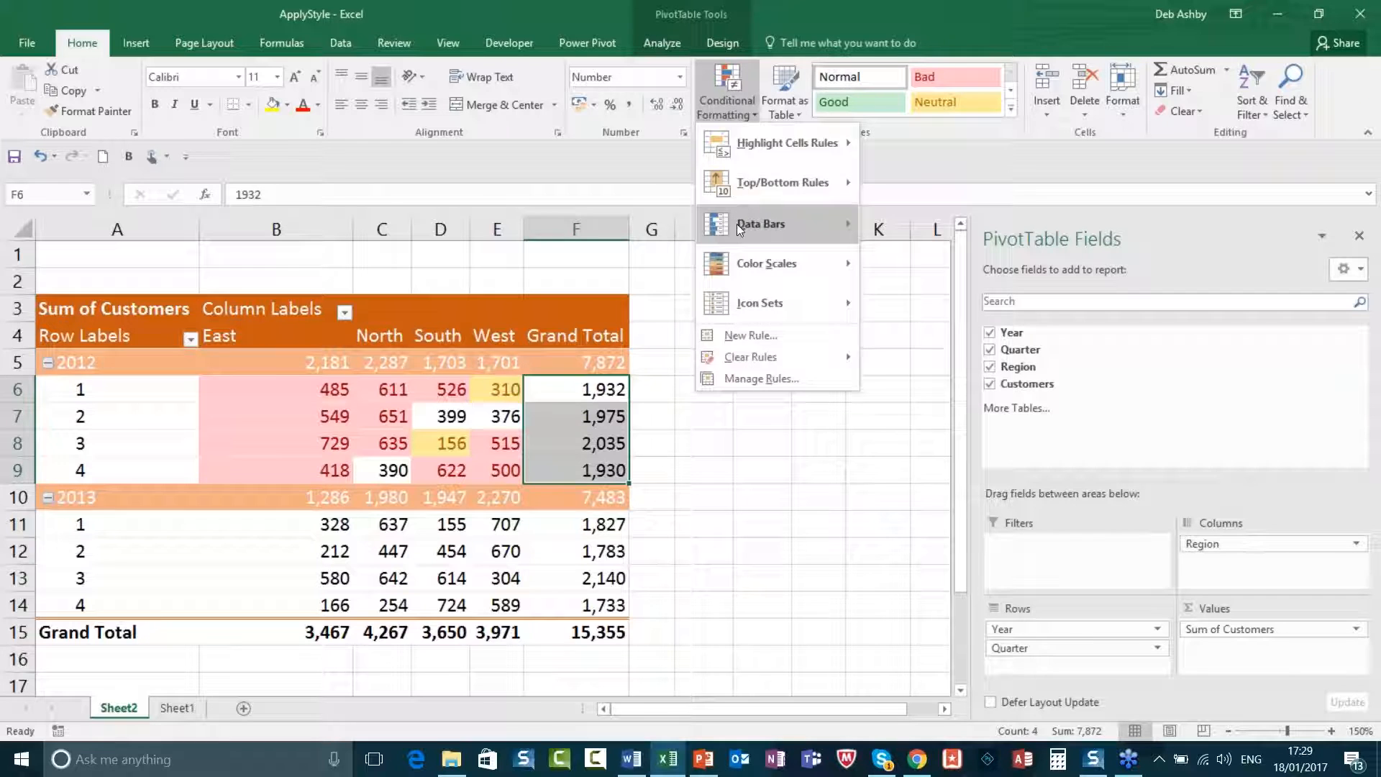
{"action": "mouse_move", "coordinate": [827, 224]}
{"action": "left_click", "coordinate": [883, 246]}
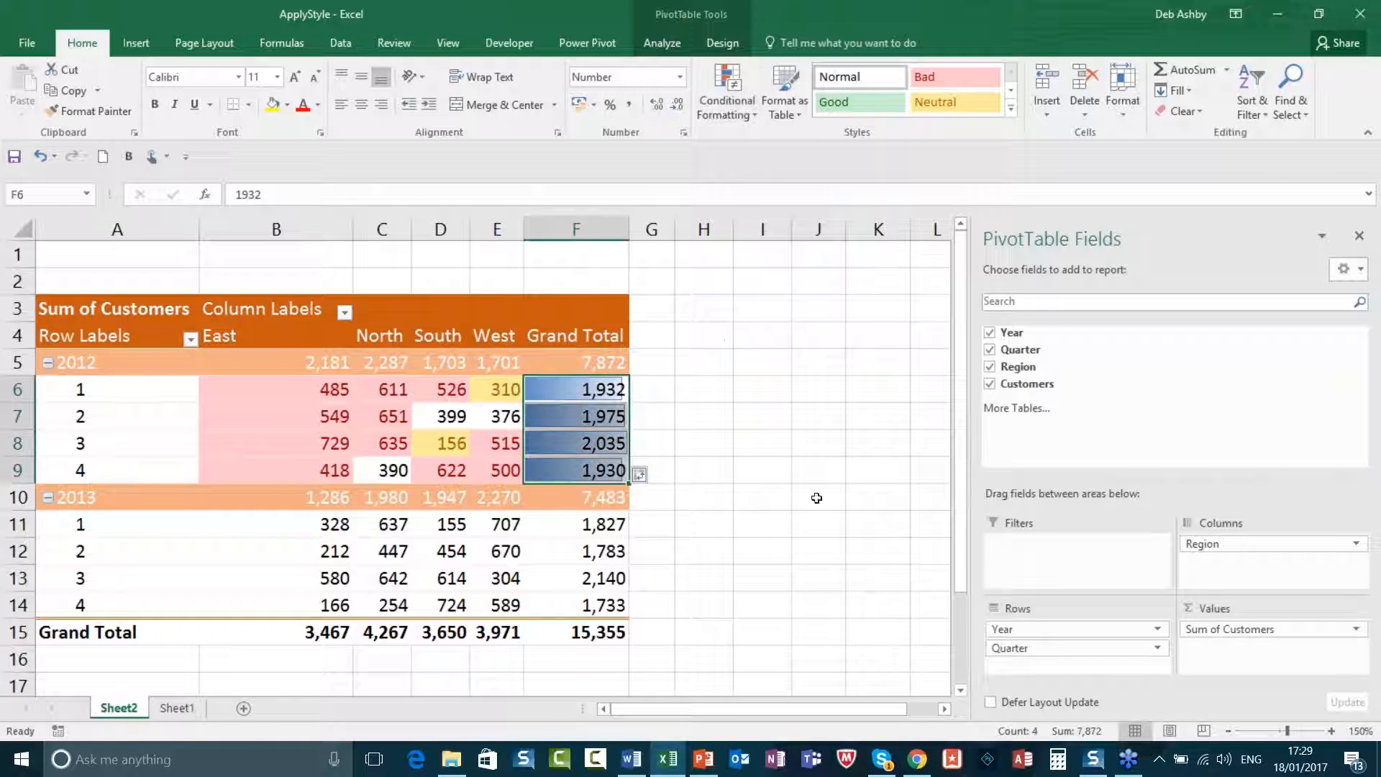
- Apply a colored directional arrow icon set to the 2013 quarterly grand totals (F11:F14)
{"action": "left_click", "coordinate": [578, 531]}
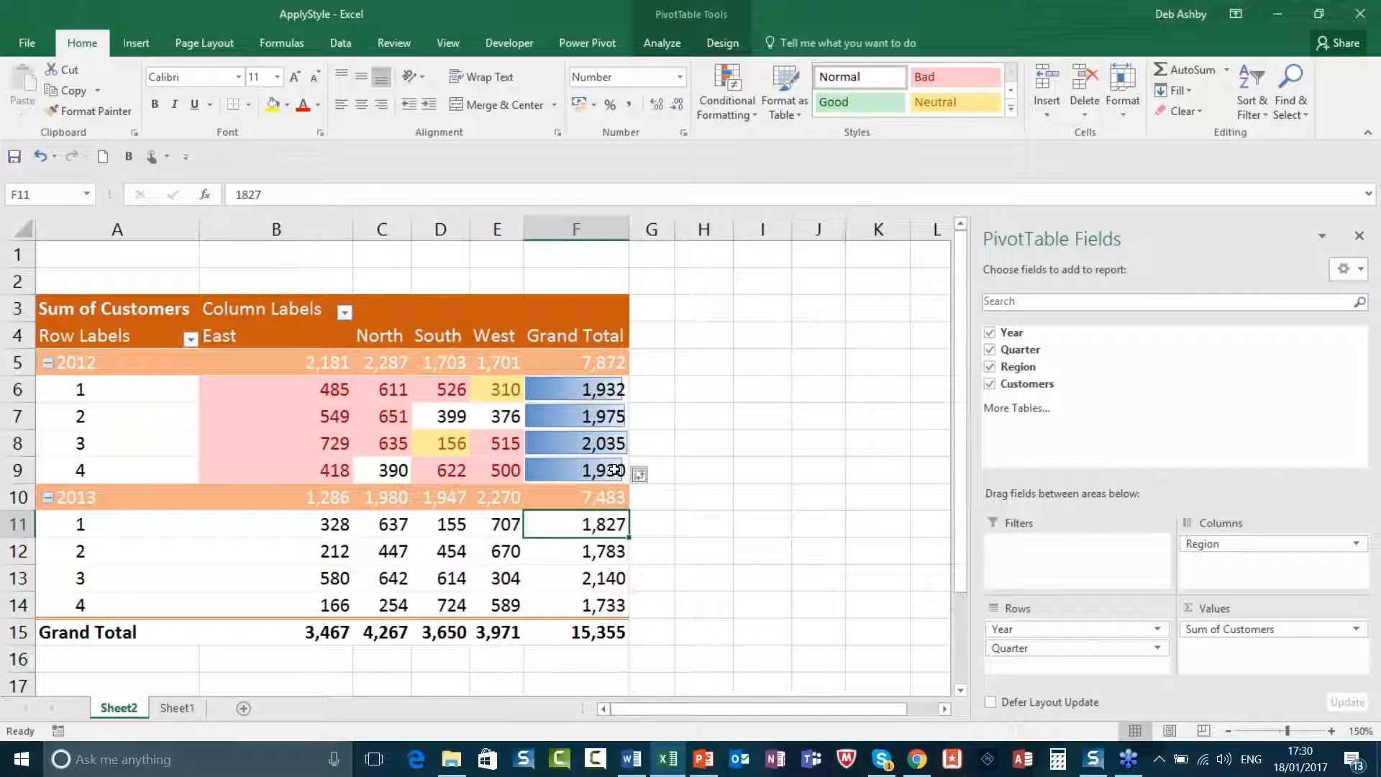
{"action": "left_click_drag", "start_coordinate": [561, 550], "coordinate": [576, 606]}
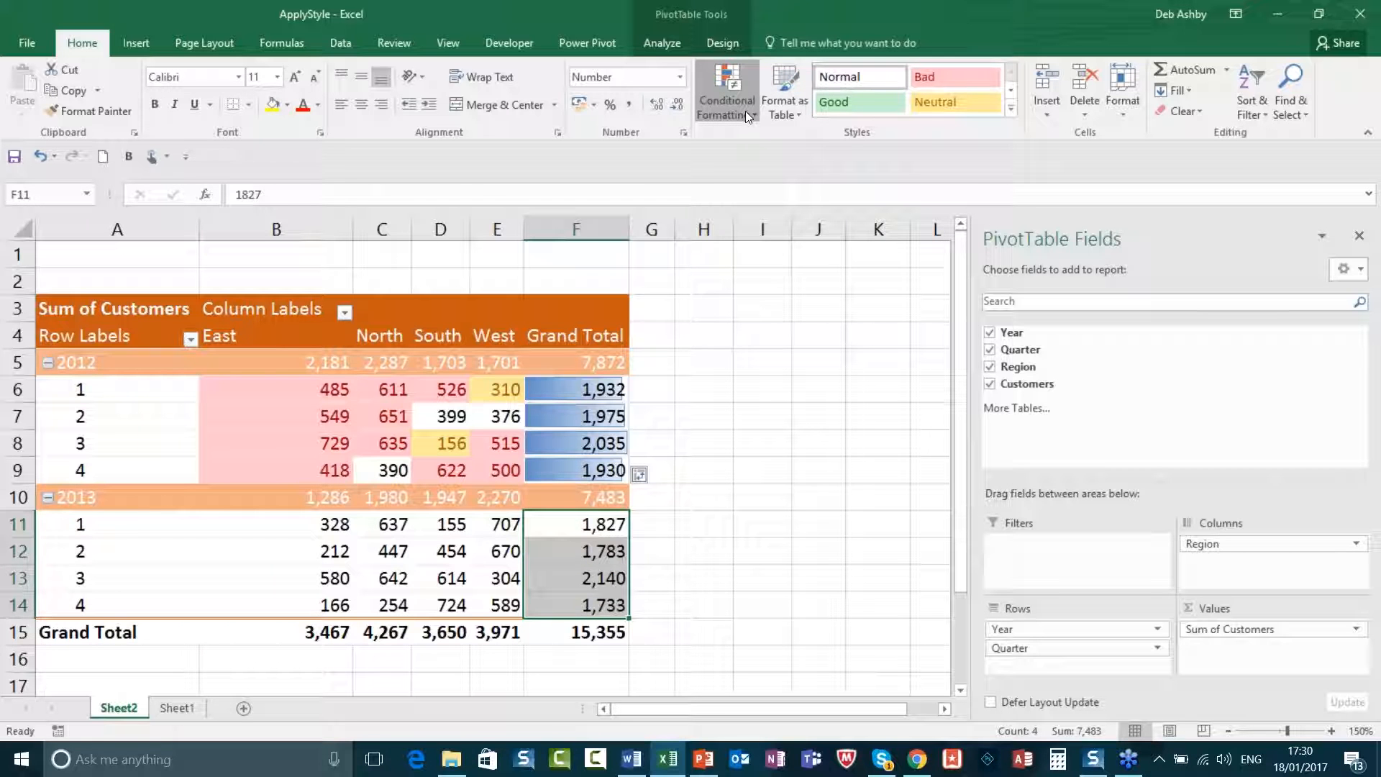
{"action": "left_click", "coordinate": [746, 111]}
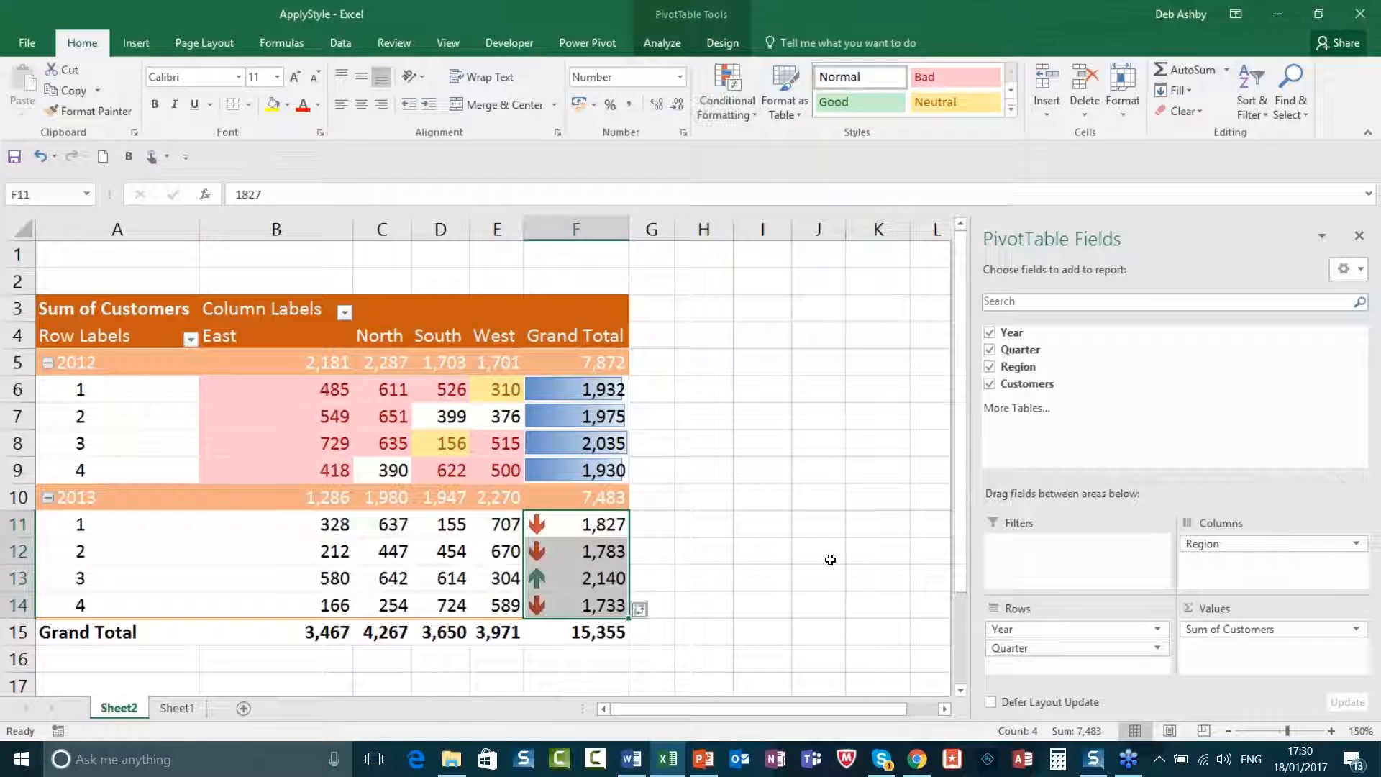
- Apply the Green-Yellow-Red color scale to the 2013 quarterly region values (B11:E14)
{"action": "left_click", "coordinate": [349, 540]}
{"action": "left_click_drag", "start_coordinate": [335, 525], "coordinate": [512, 603]}
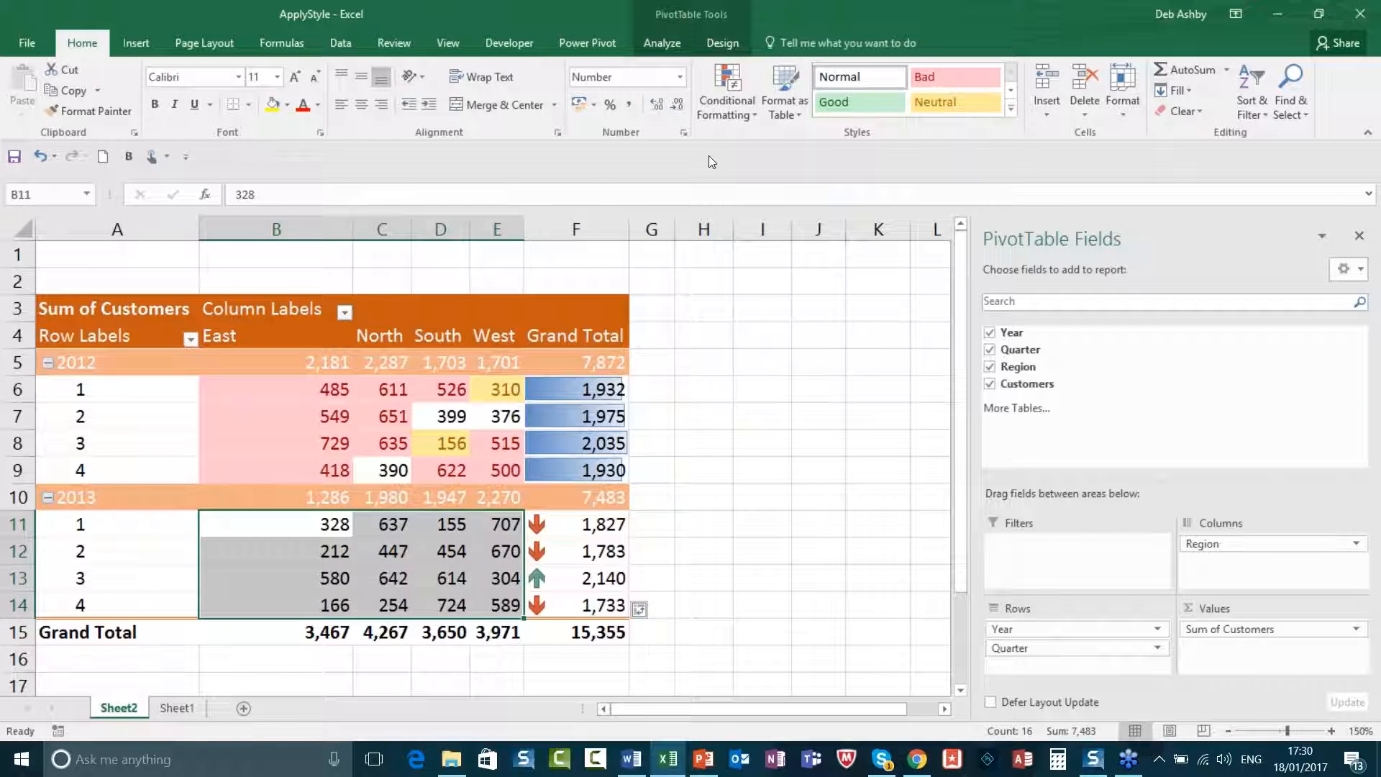
{"action": "left_click", "coordinate": [734, 108]}
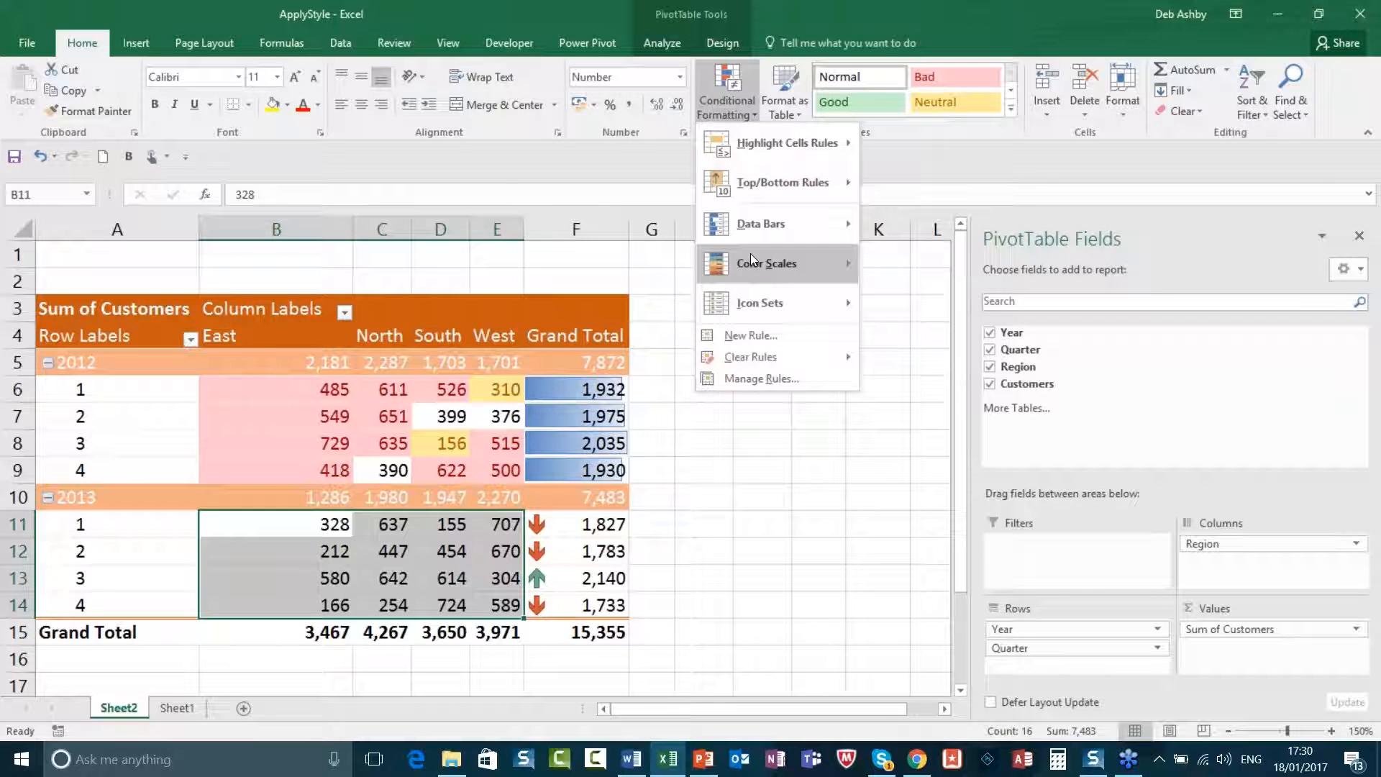
{"action": "mouse_move", "coordinate": [763, 263]}
{"action": "left_click", "coordinate": [884, 271]}
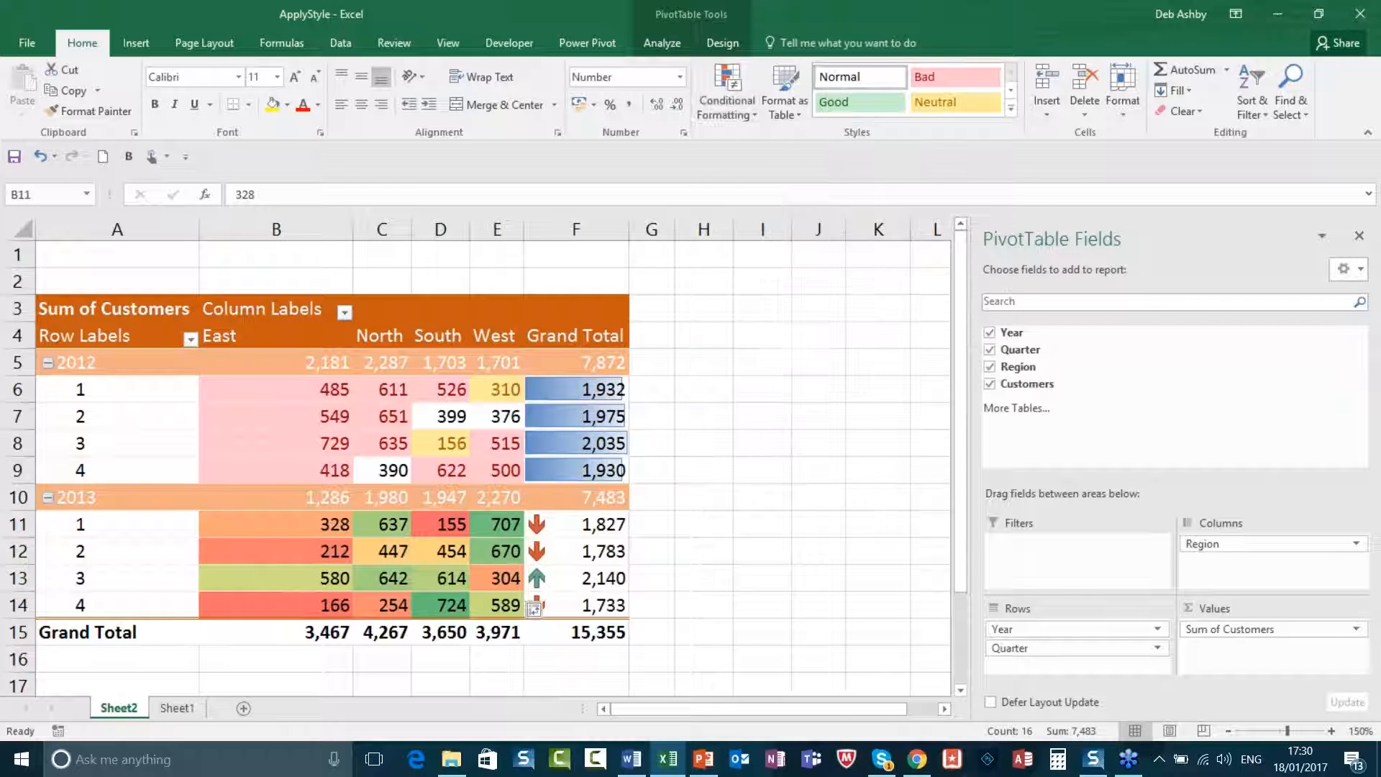
{"action": "left_click", "coordinate": [748, 528]}
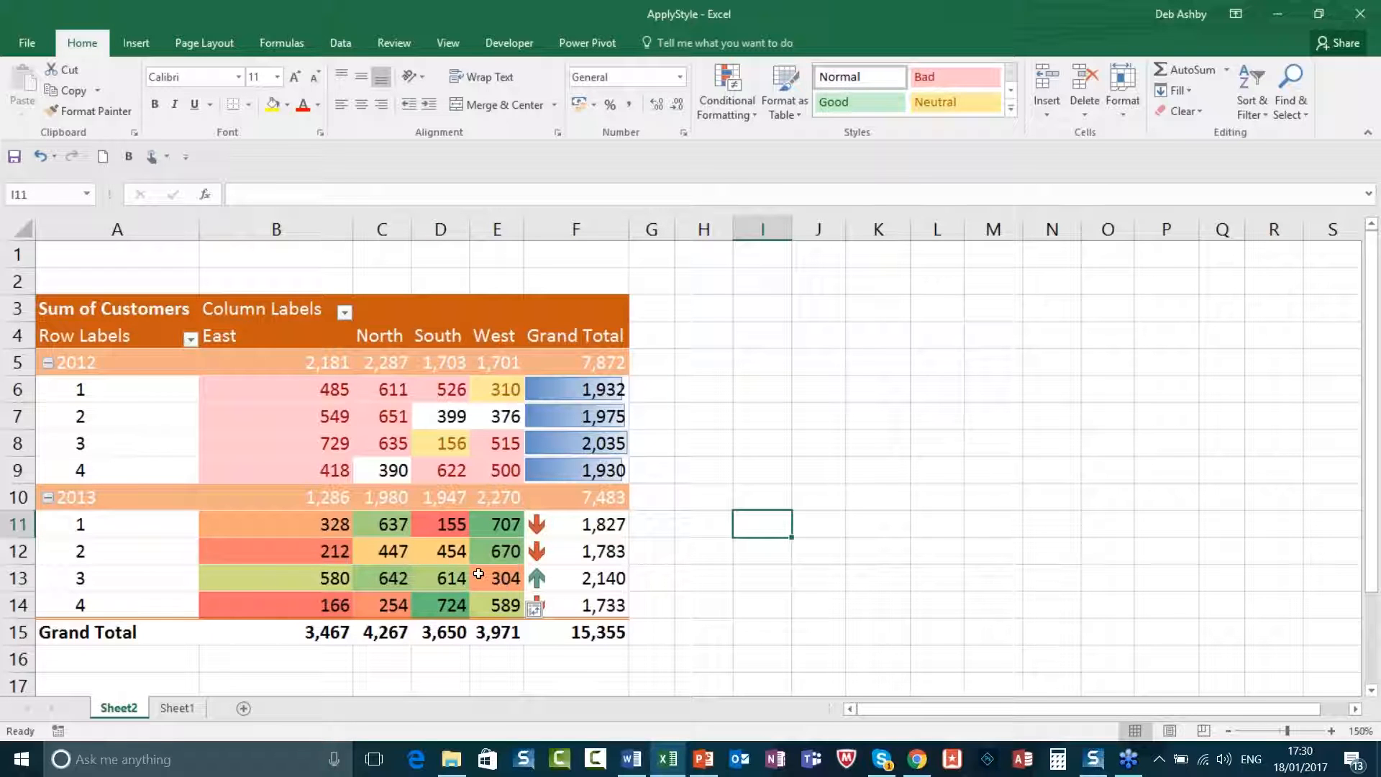
{"action": "mouse_move", "coordinate": [456, 535]}
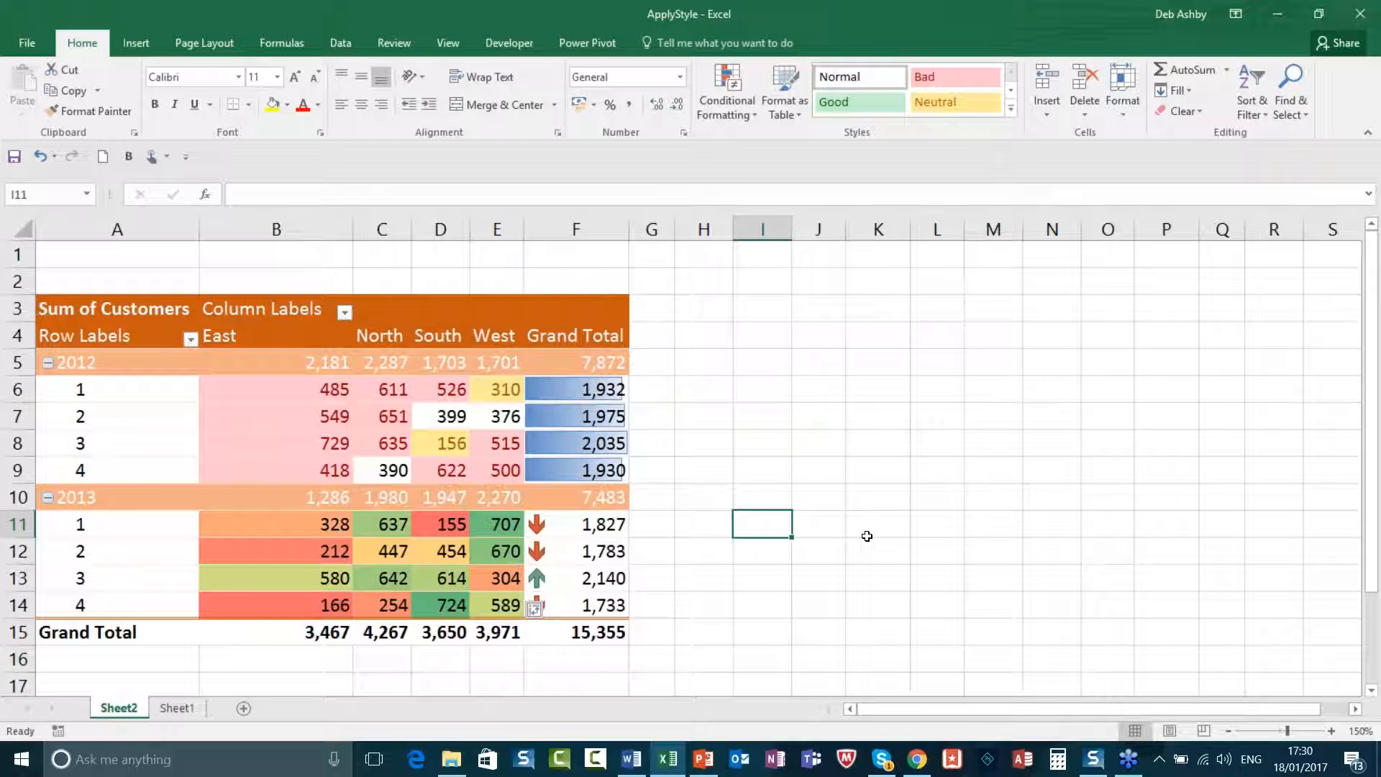
{"action": "left_click", "coordinate": [818, 392]}
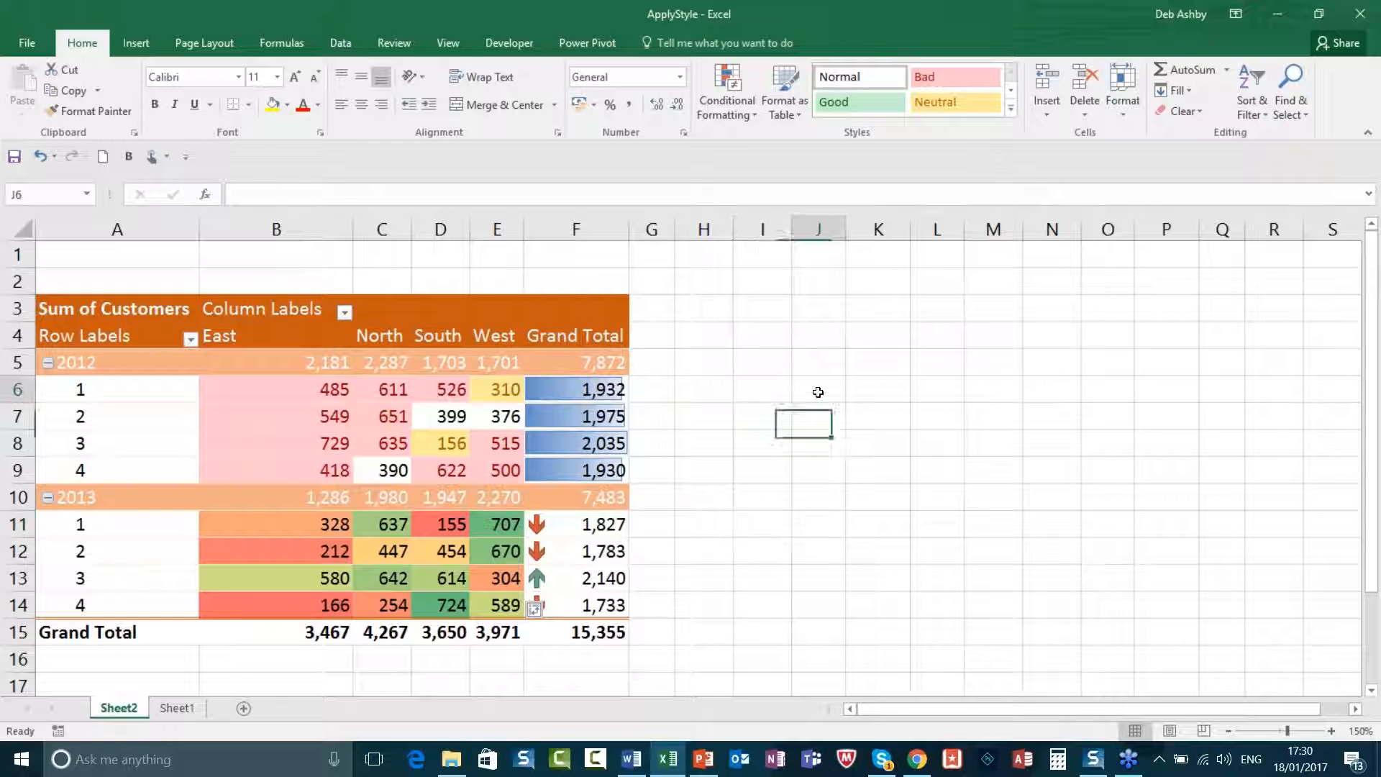
{"action": "left_click", "coordinate": [815, 328]}
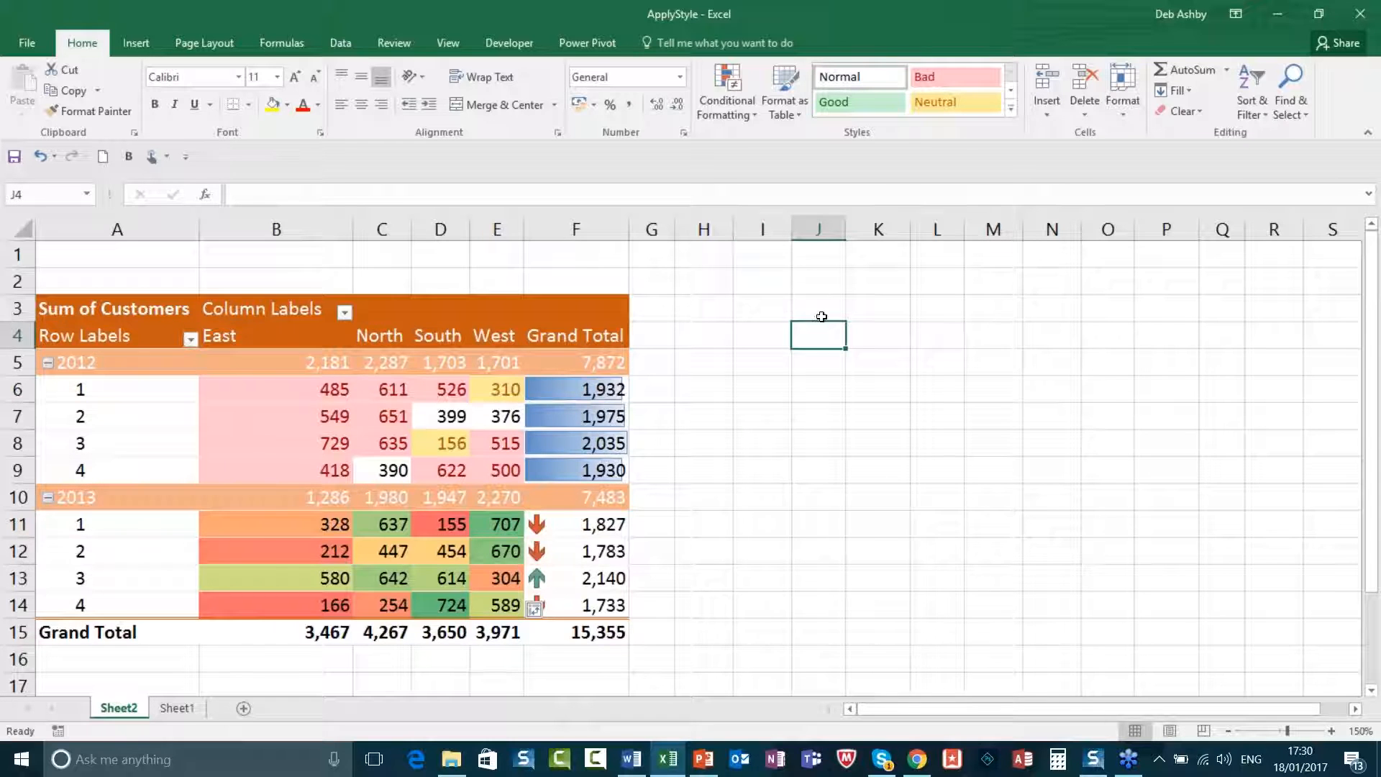
- Close the ApplyStyle workbook without saving changes and open the CreatePivot workbook from the Chapter01 folder
{"action": "left_click", "coordinate": [1356, 14]}
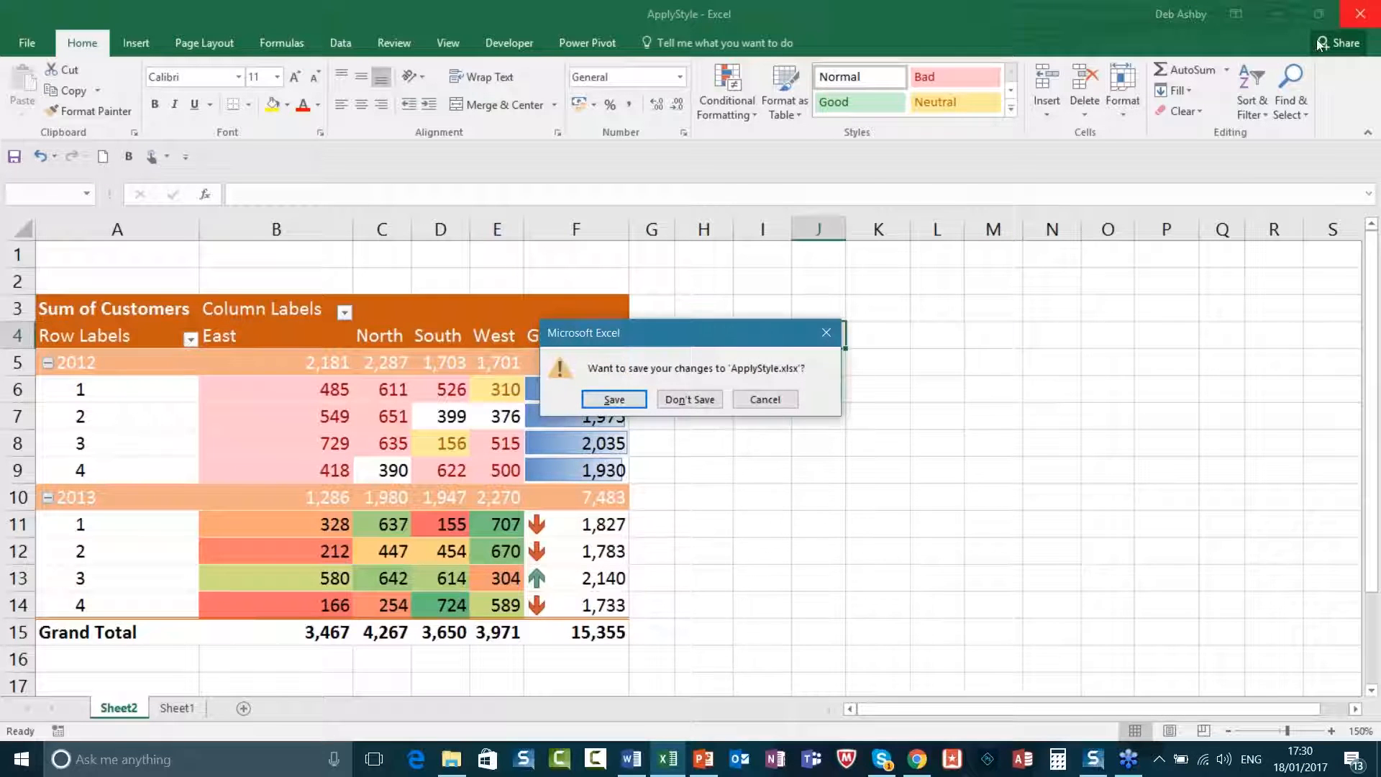
{"action": "left_click", "coordinate": [707, 401]}
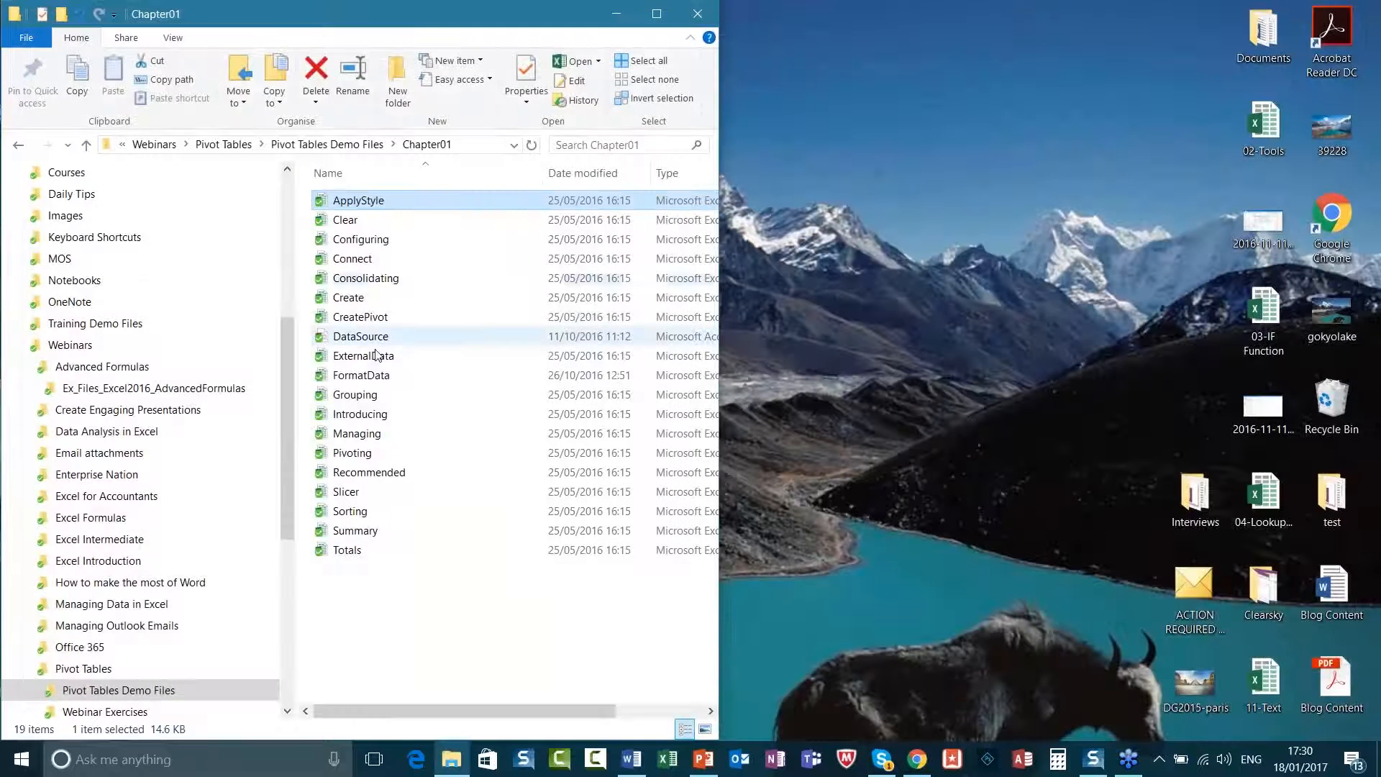
{"action": "left_click", "coordinate": [386, 319]}
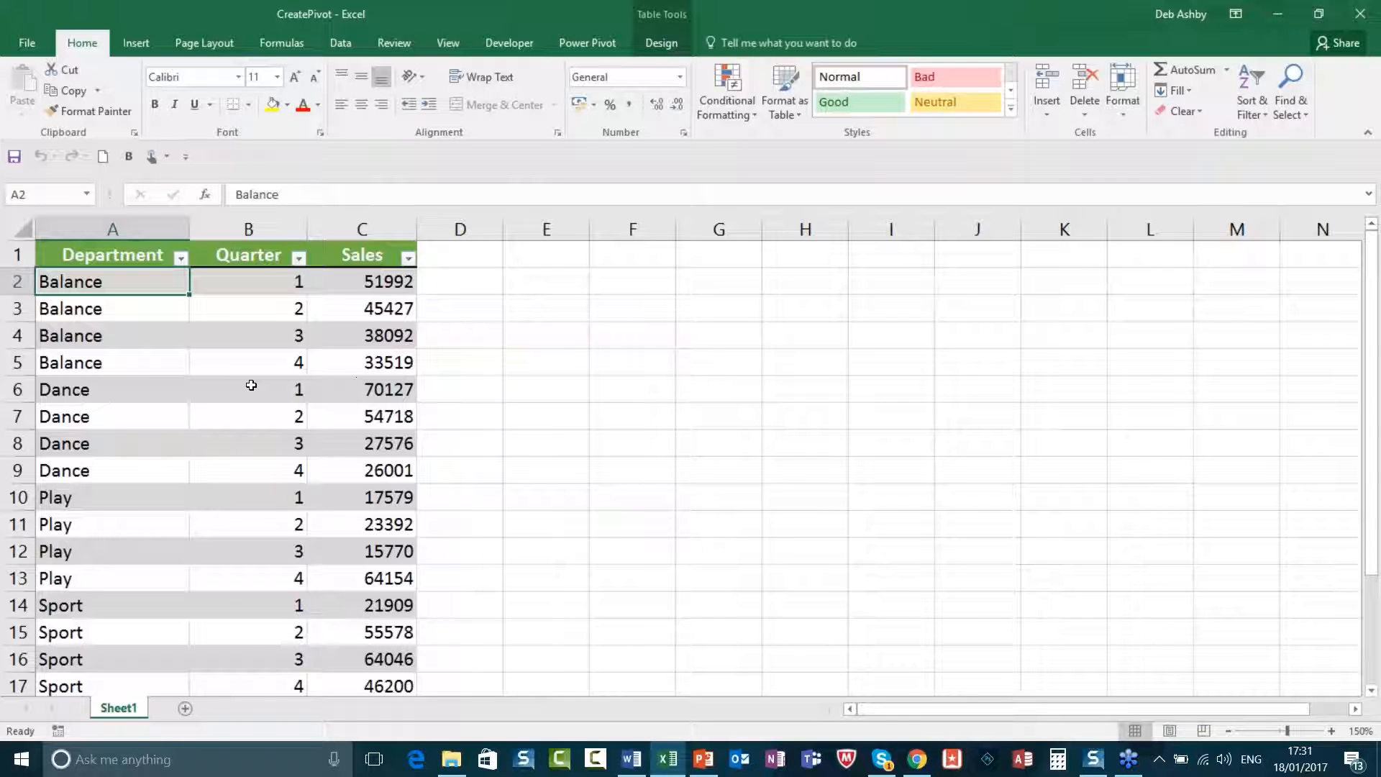
- Insert a PivotChart based on Table2 and place it on a new worksheet
{"action": "left_click", "coordinate": [250, 363]}
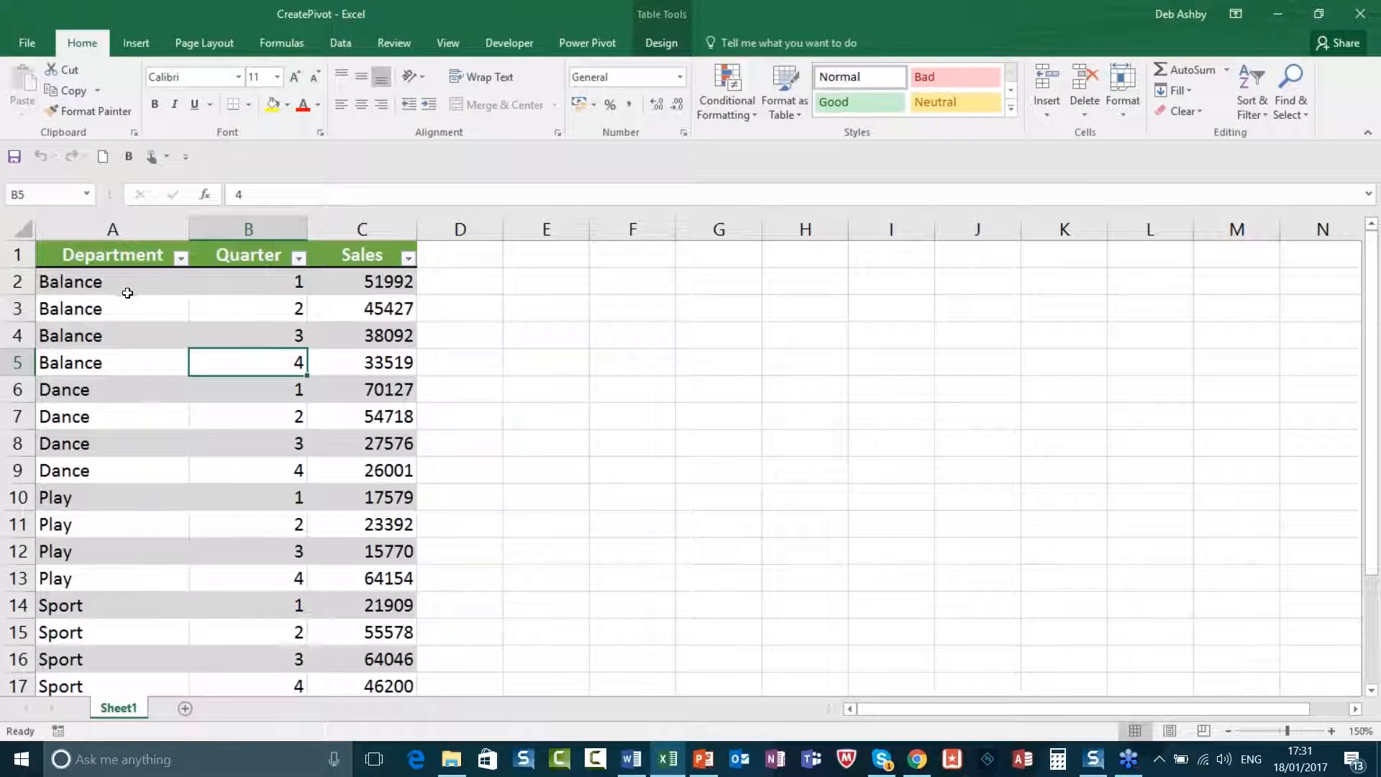
{"action": "key", "text": "Down"}
{"action": "left_click", "coordinate": [219, 490]}
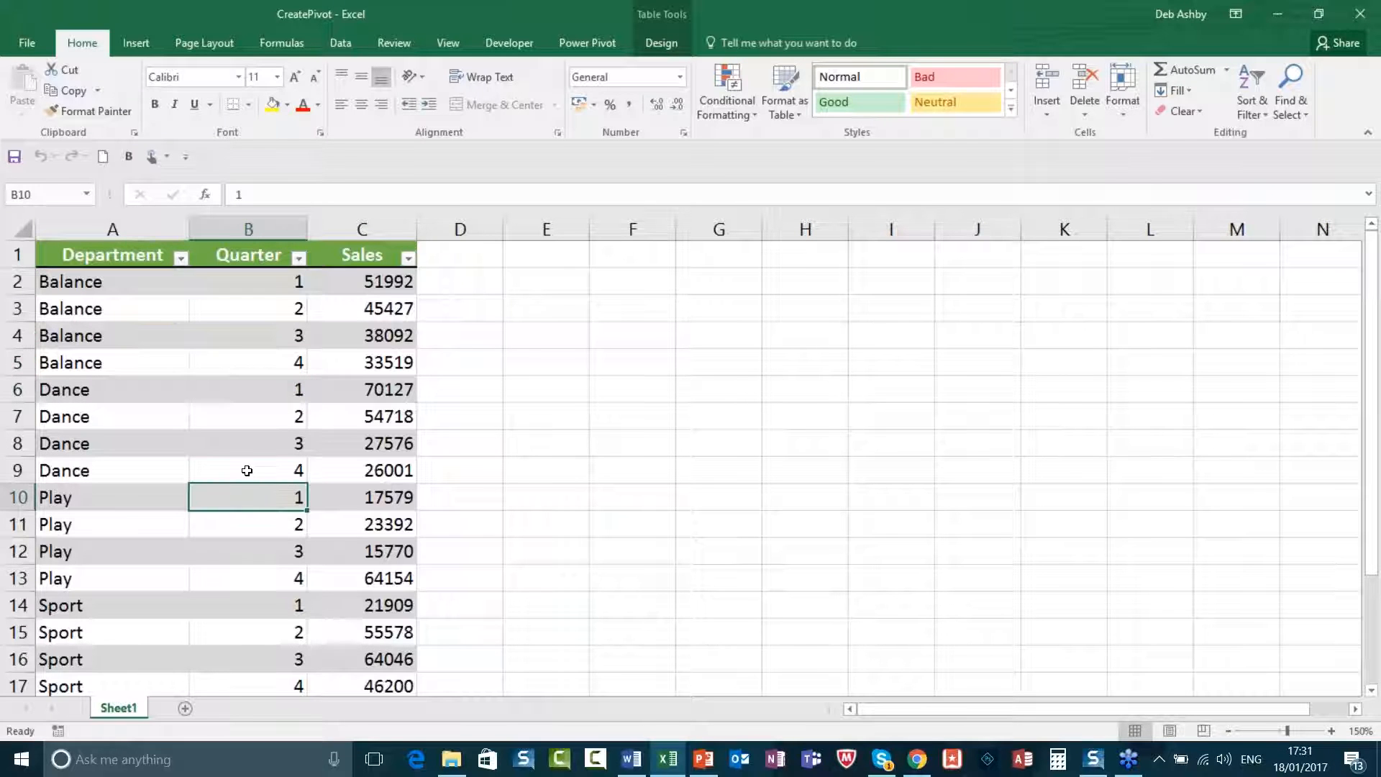
{"action": "left_click", "coordinate": [143, 49]}
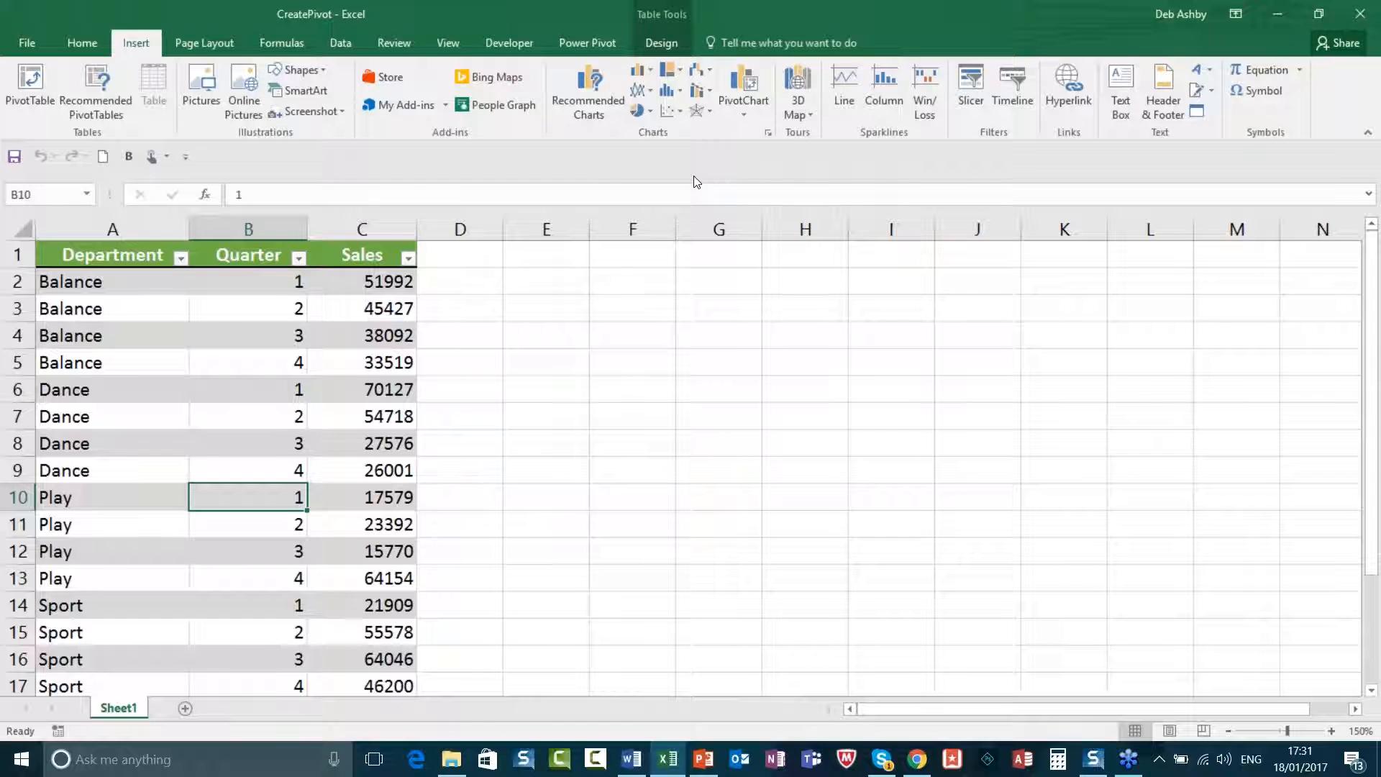
{"action": "left_click", "coordinate": [744, 114]}
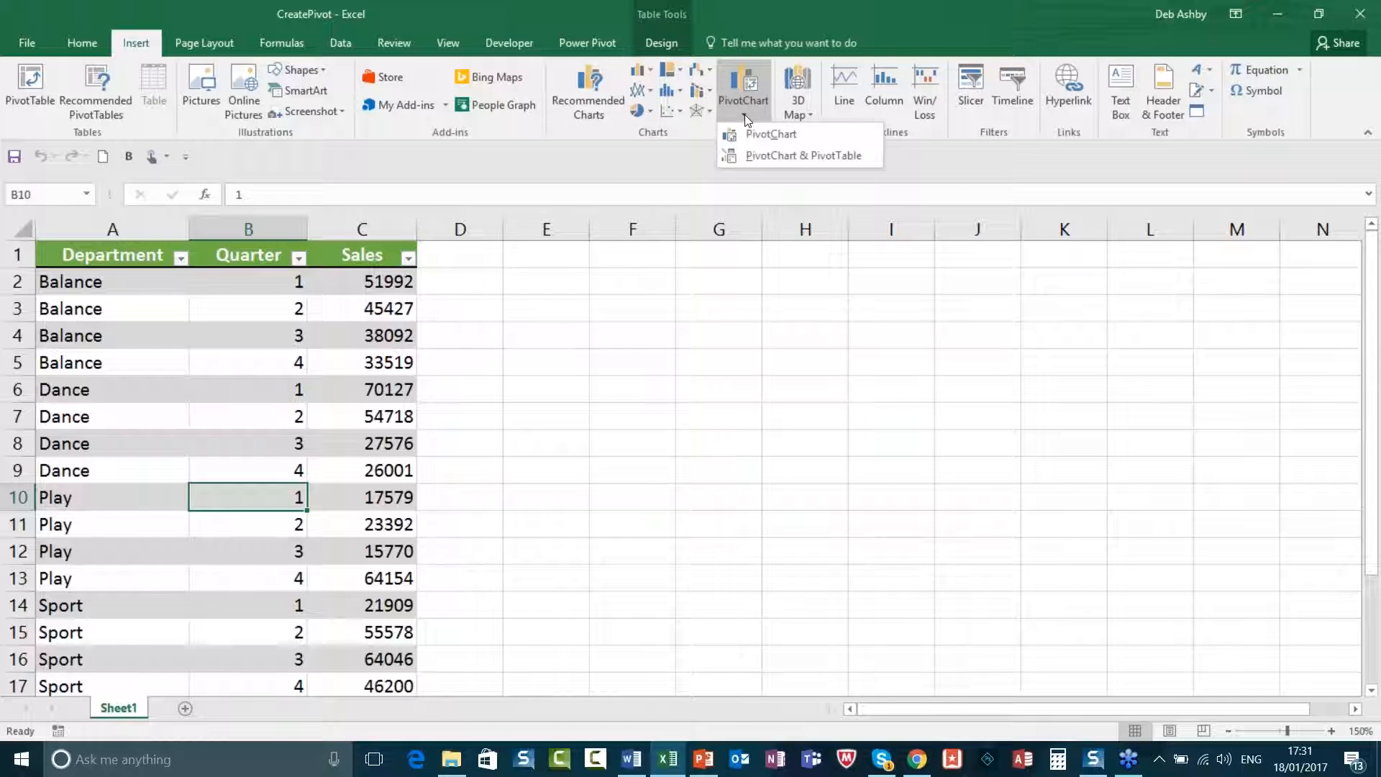
{"action": "left_click", "coordinate": [833, 135]}
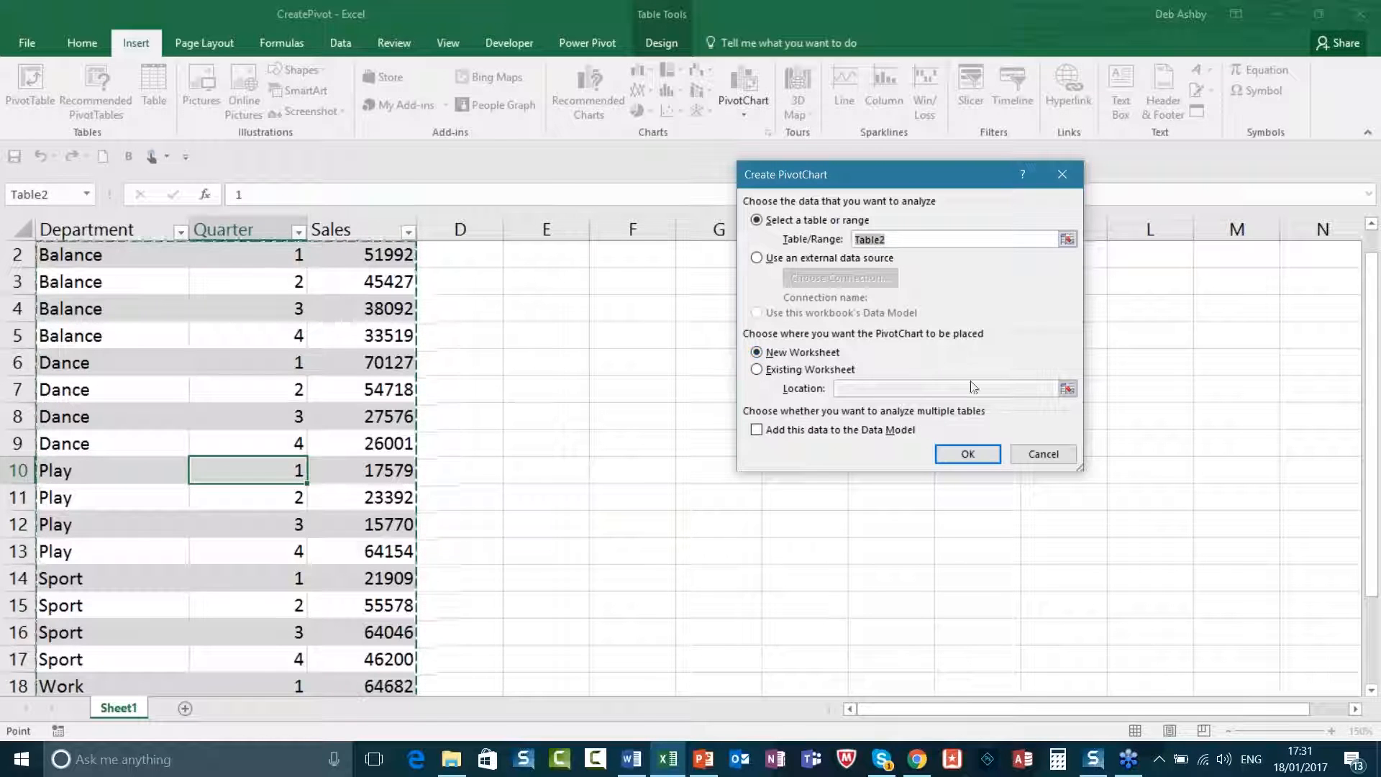
{"action": "left_click", "coordinate": [968, 453]}
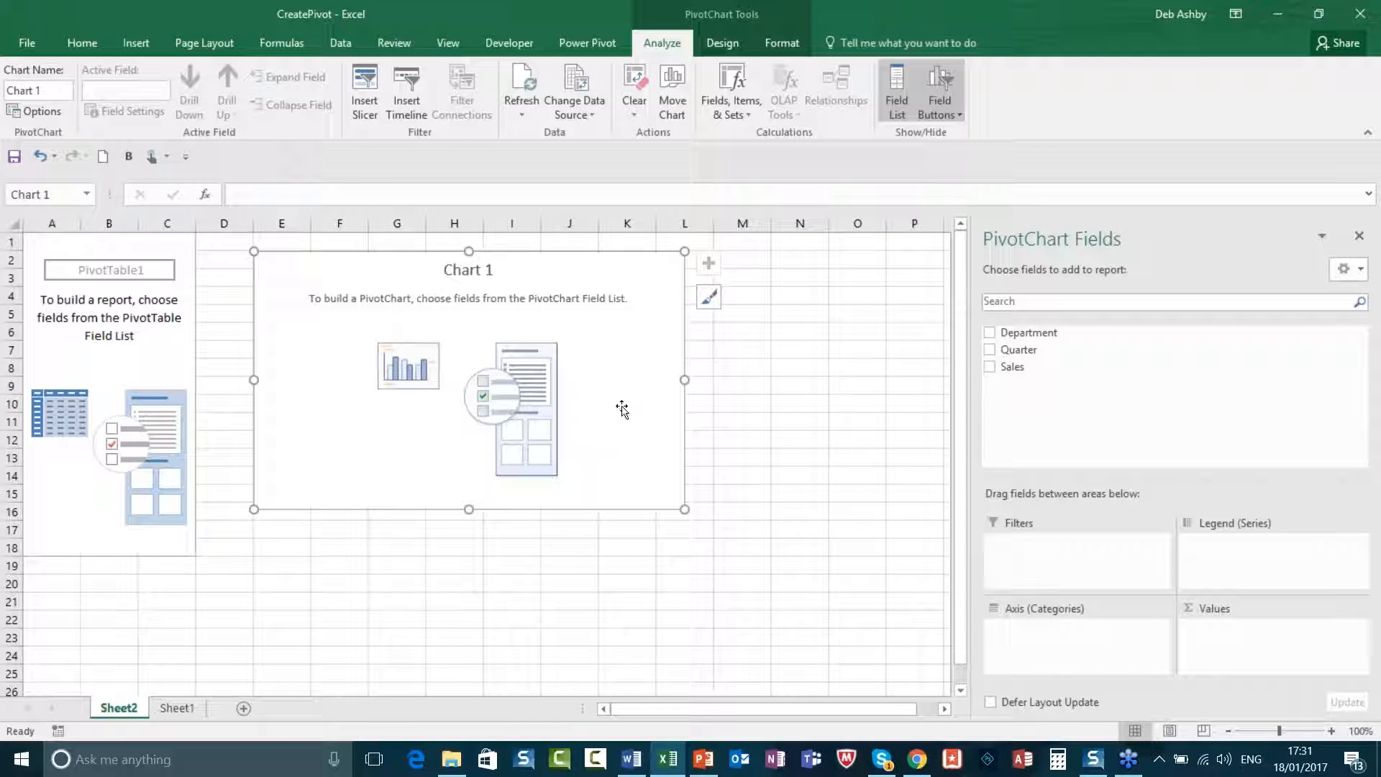
- Build the PivotChart with Department as legend, Sales as values and Quarter as axis, and move the chart below the pivot table
{"action": "left_click_drag", "start_coordinate": [1028, 334], "coordinate": [1235, 562]}
{"action": "left_click_drag", "start_coordinate": [1015, 371], "coordinate": [1274, 658]}
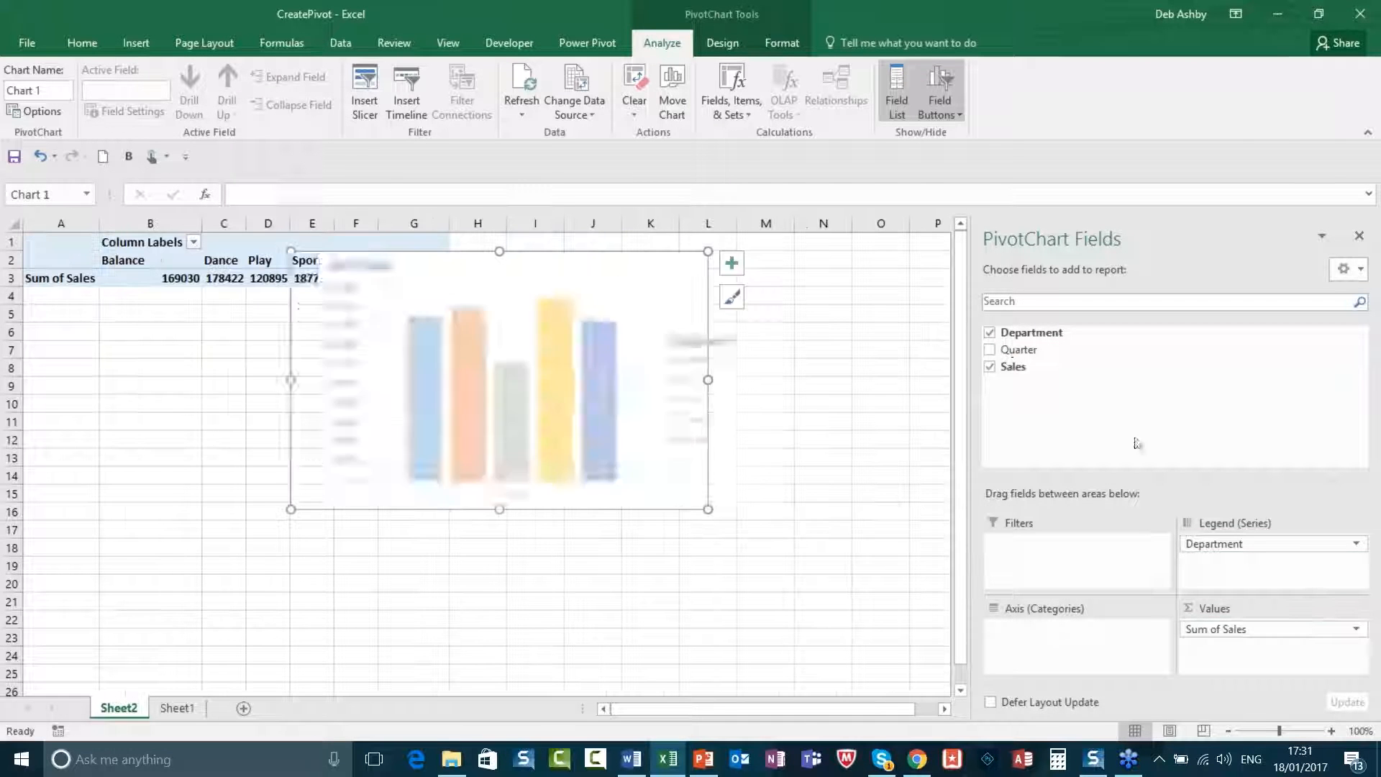
{"action": "left_click_drag", "start_coordinate": [1017, 350], "coordinate": [1077, 655]}
{"action": "left_click_drag", "start_coordinate": [606, 283], "coordinate": [348, 409]}
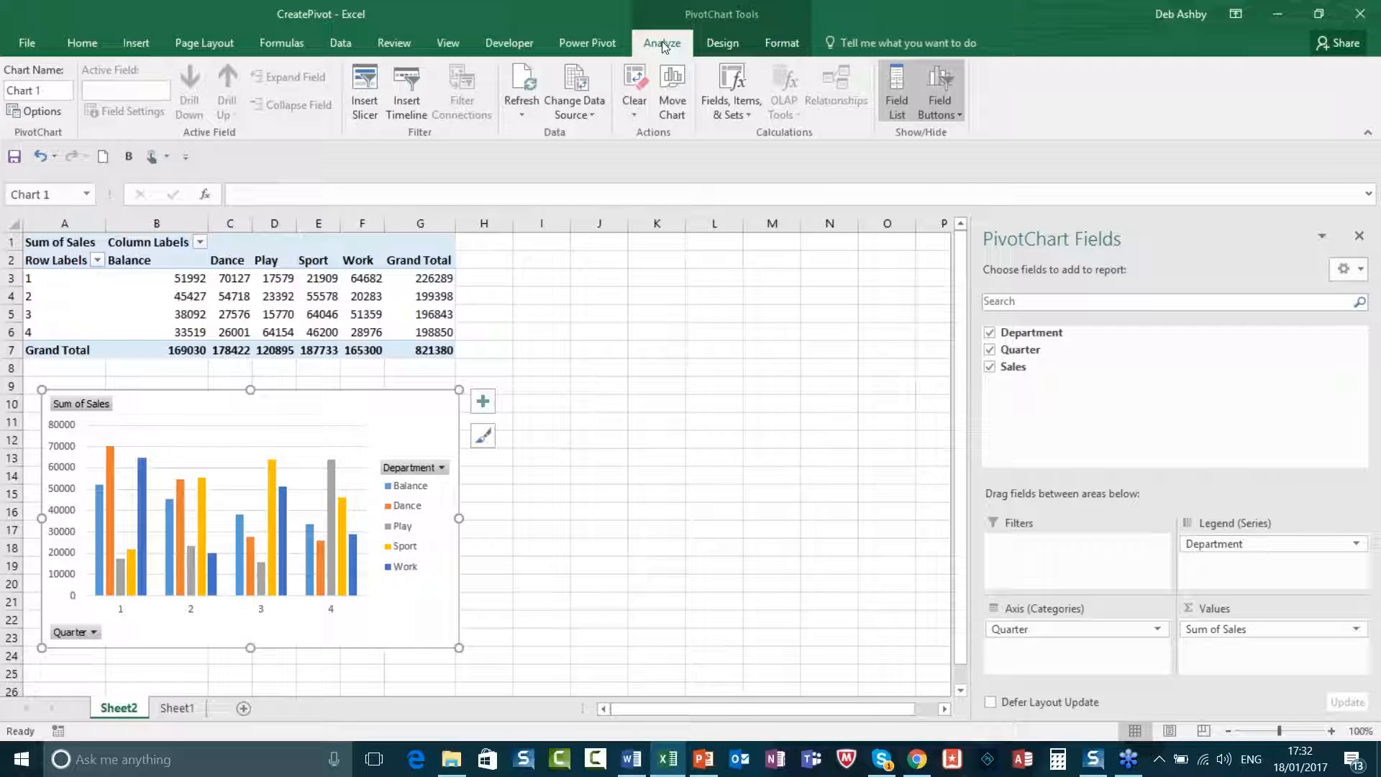
- Add axis titles and a chart title to the PivotChart
{"action": "left_click", "coordinate": [727, 49]}
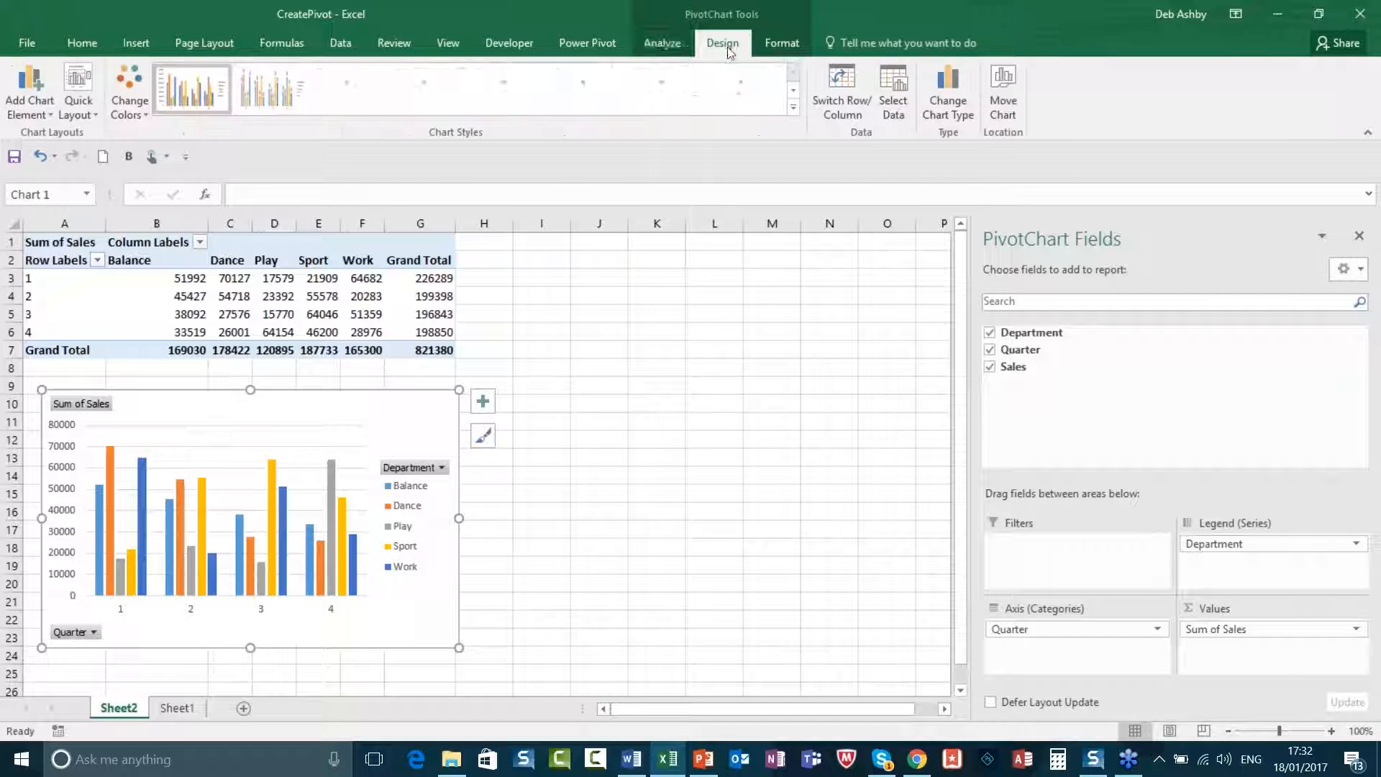
{"action": "left_click", "coordinate": [657, 42]}
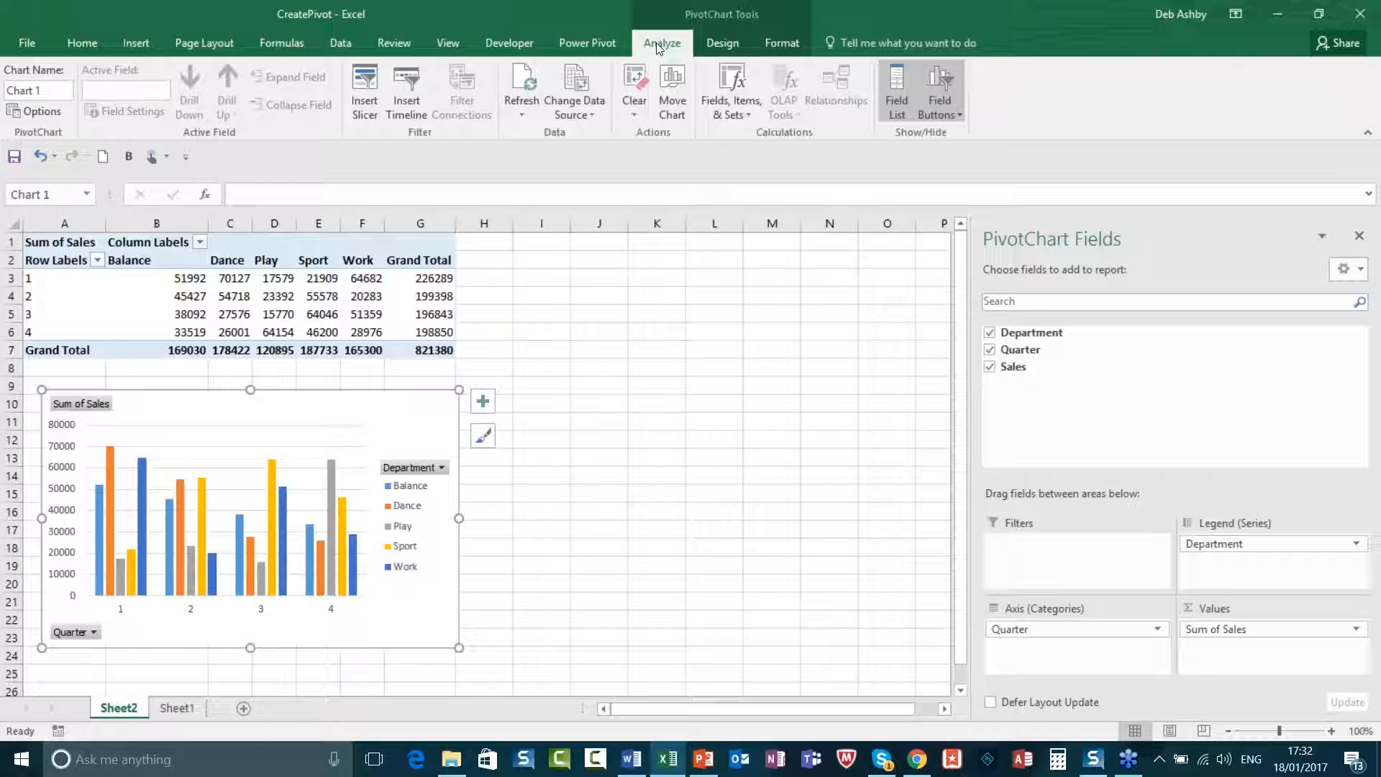
{"action": "left_click", "coordinate": [482, 404]}
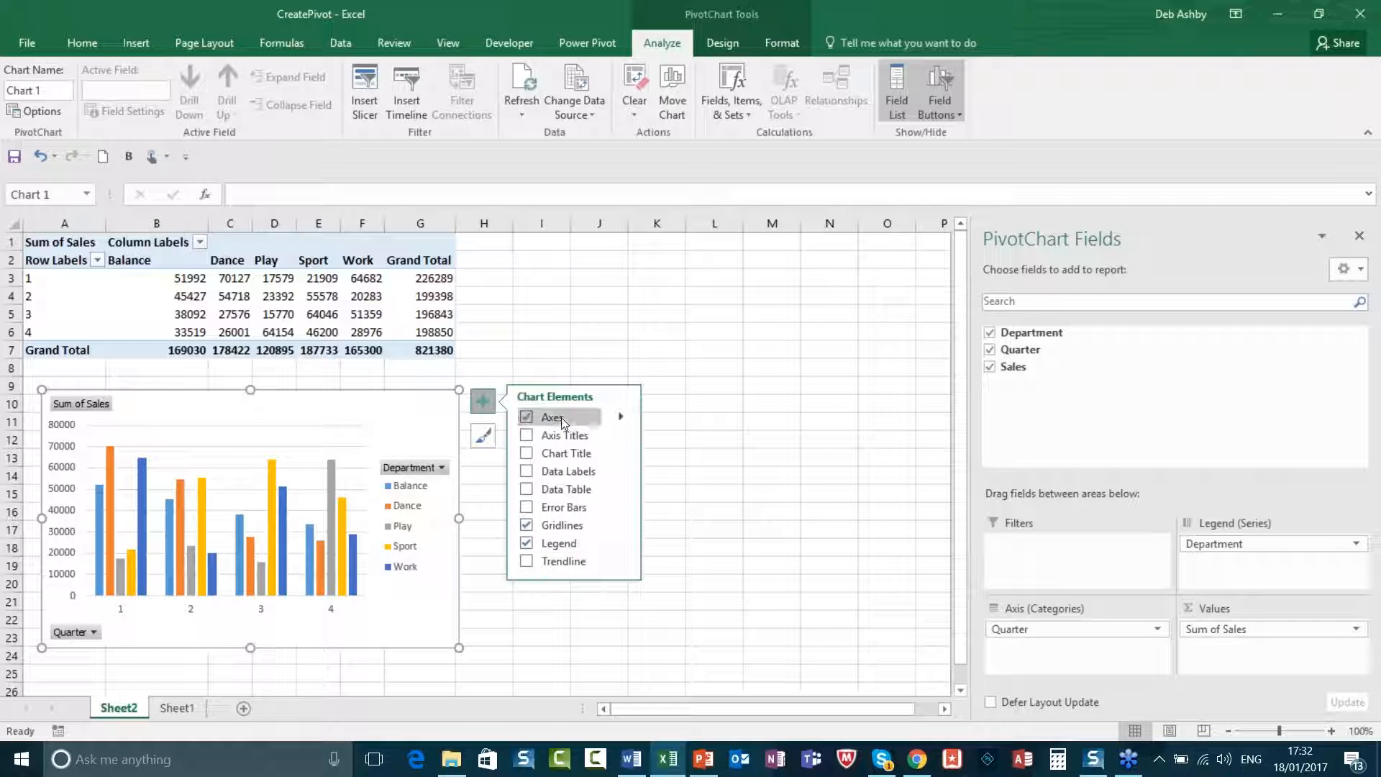
{"action": "left_click", "coordinate": [566, 436]}
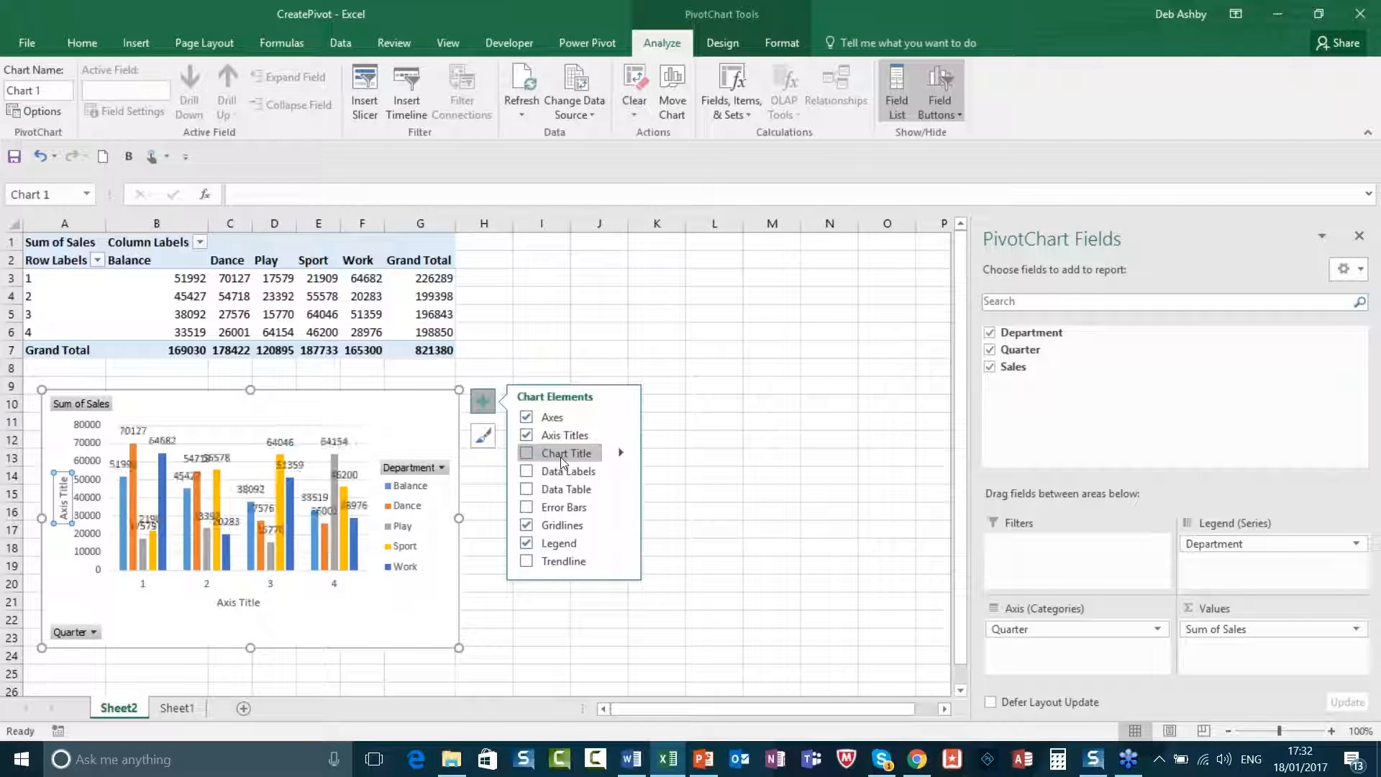
{"action": "left_click", "coordinate": [559, 456]}
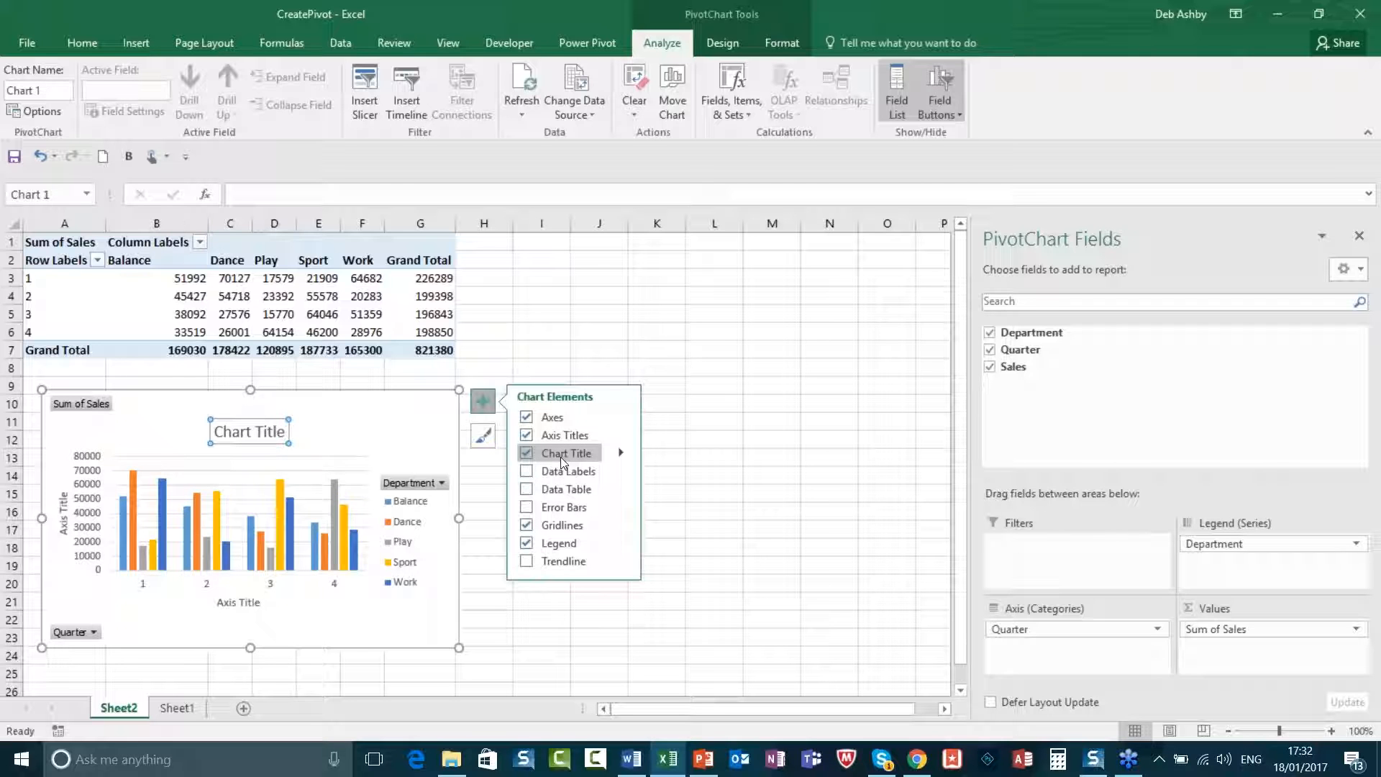
{"action": "left_click", "coordinate": [662, 328]}
{"action": "left_click", "coordinate": [662, 327]}
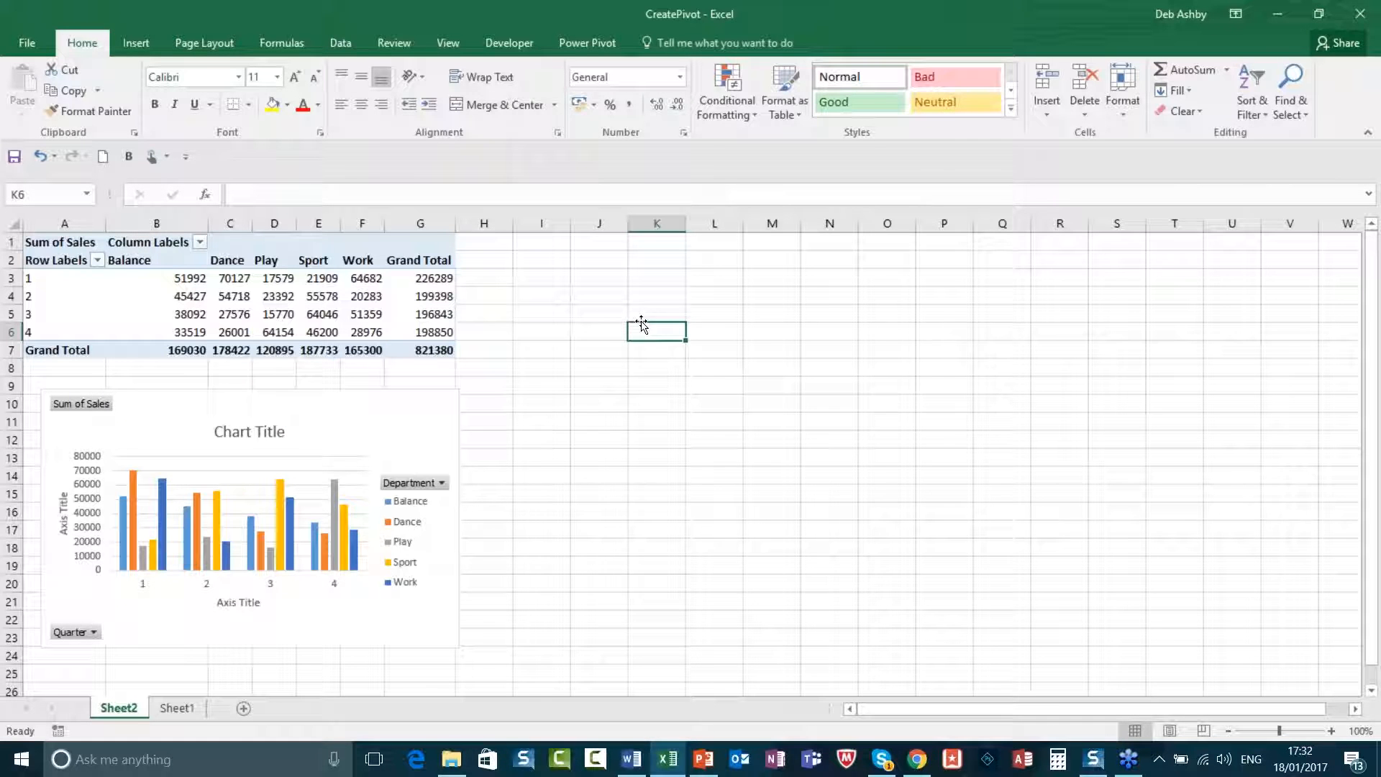
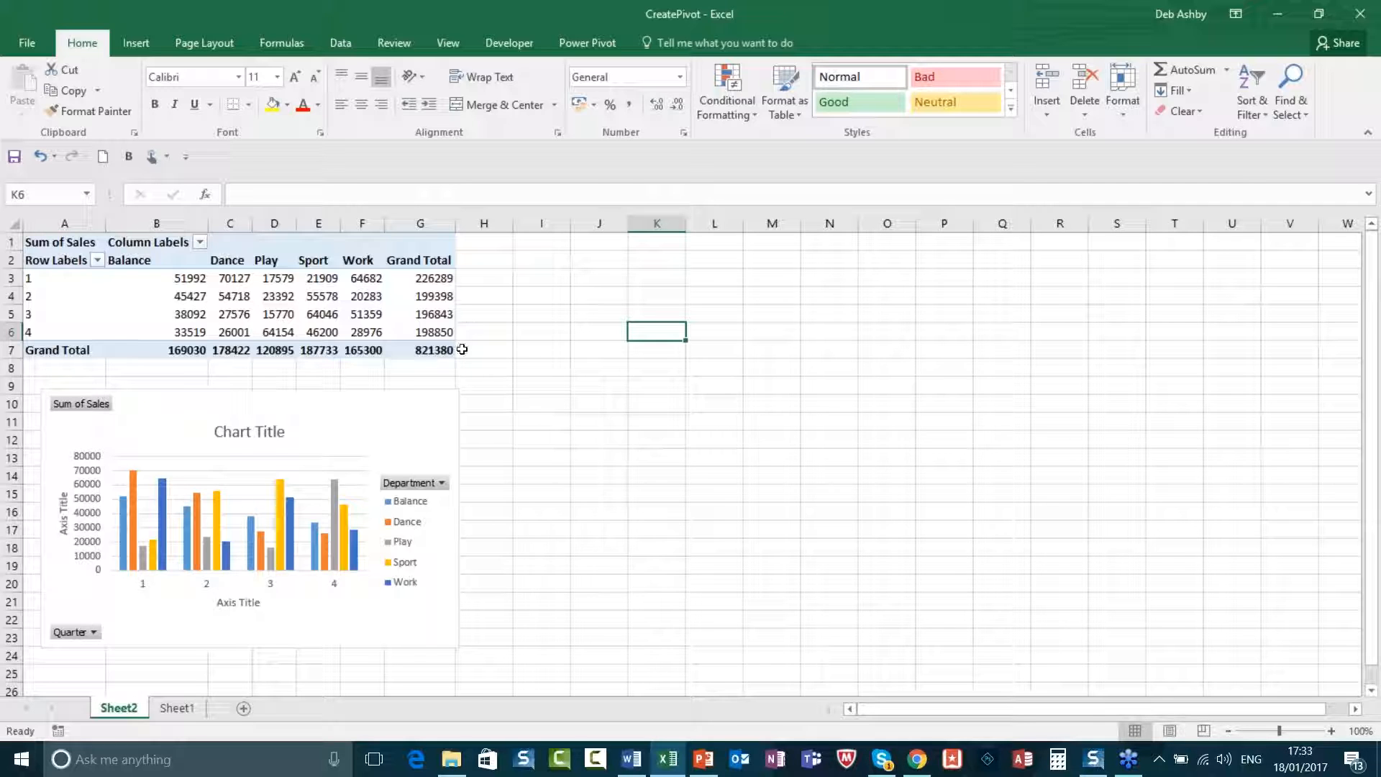
- Insert a blank row at row 5 of the source table on Sheet1, above the Balance quarter 4 record
{"action": "left_click", "coordinate": [523, 385]}
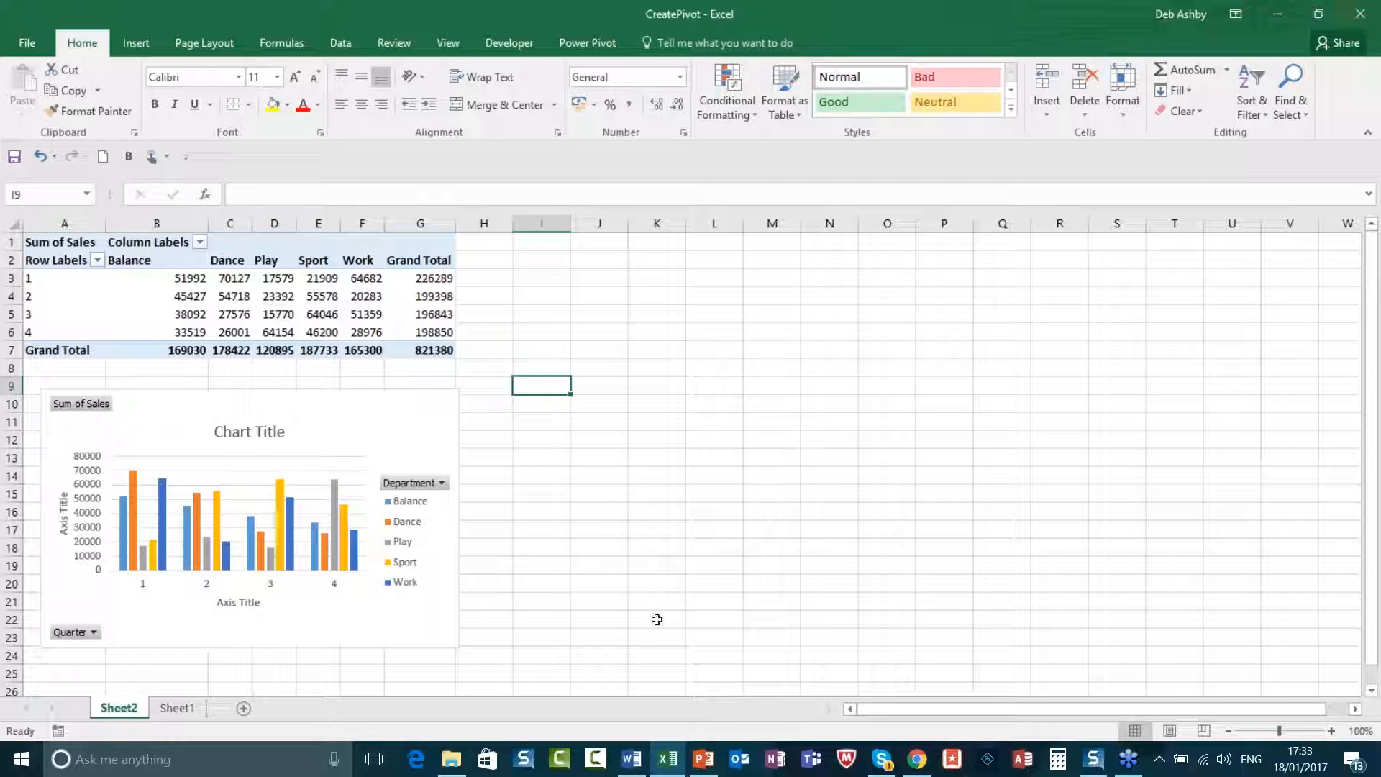
{"action": "left_click", "coordinate": [177, 709]}
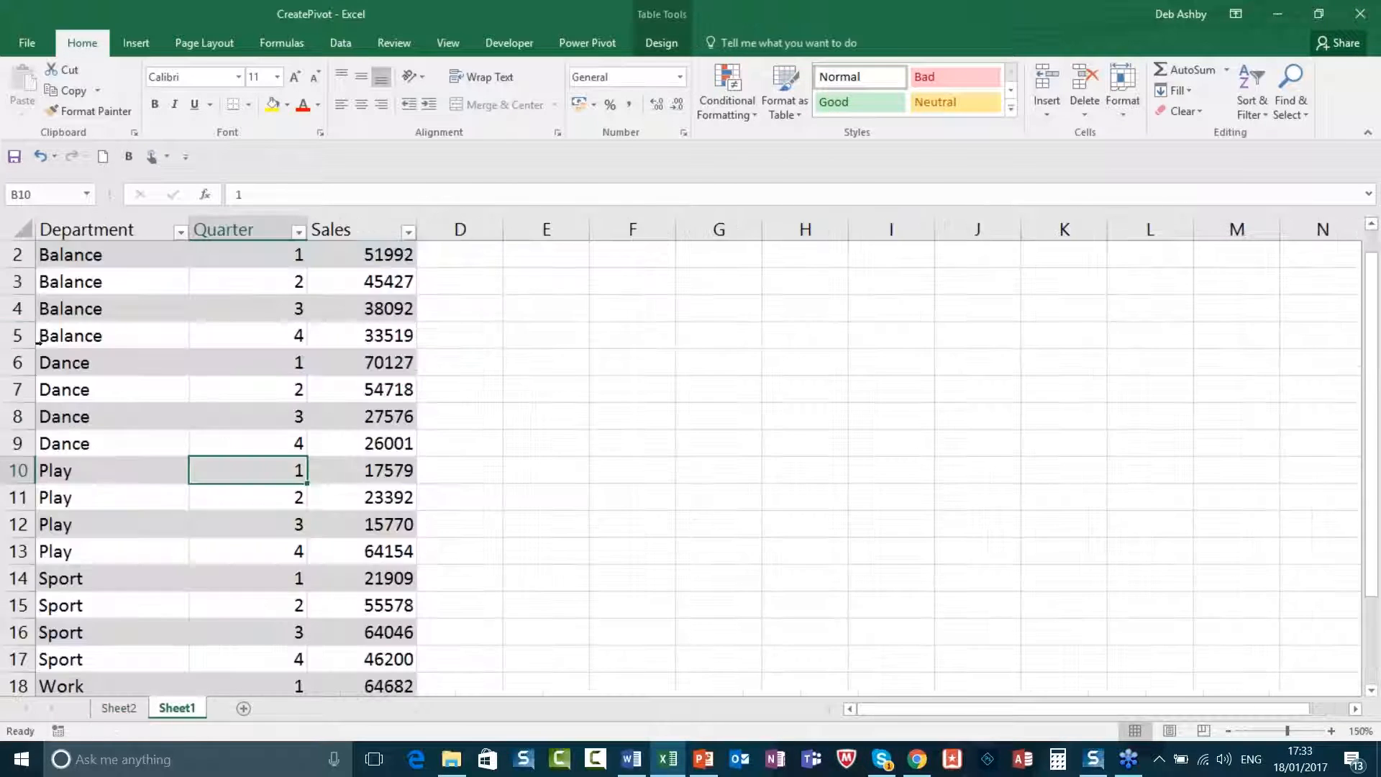
{"action": "left_click", "coordinate": [19, 336]}
{"action": "right_click", "coordinate": [21, 335]}
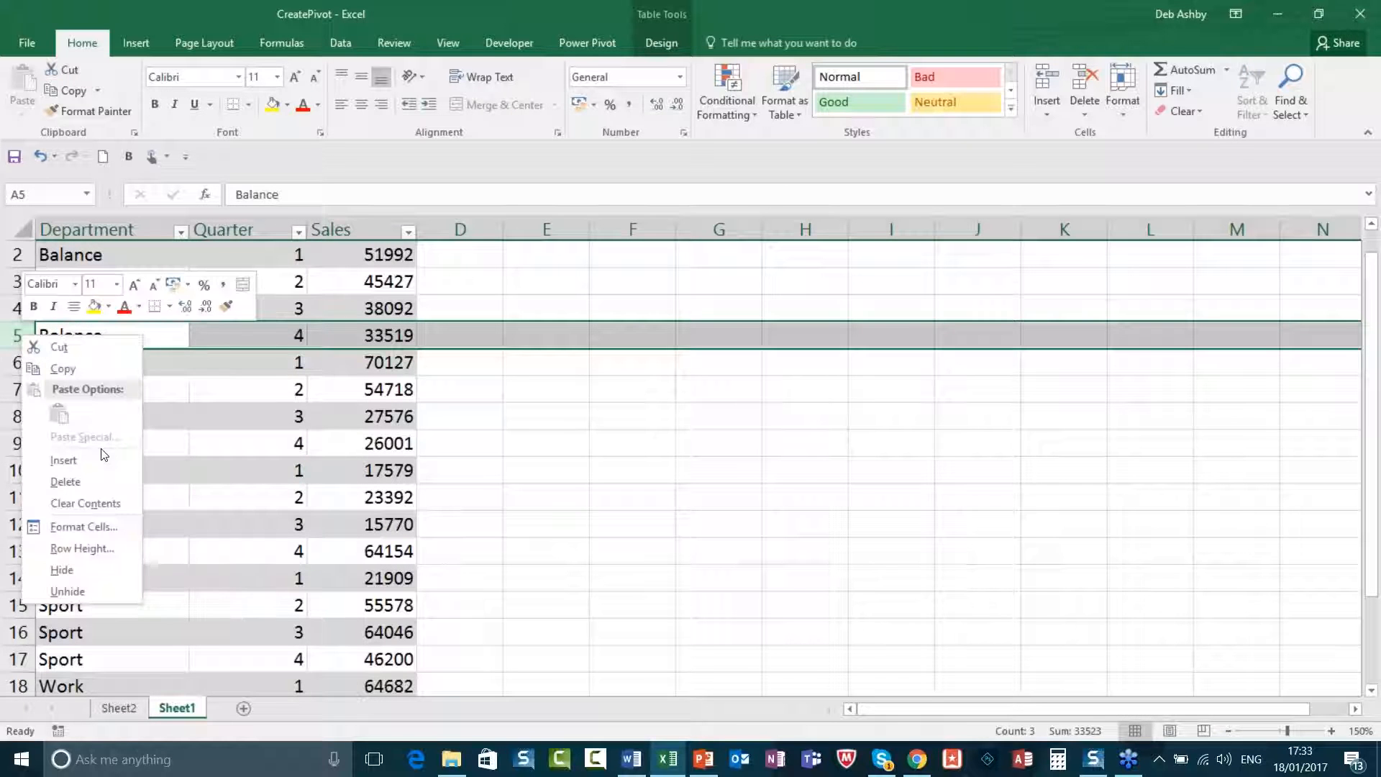
{"action": "left_click", "coordinate": [63, 461]}
{"action": "left_click_drag", "start_coordinate": [460, 381], "coordinate": [471, 380]}
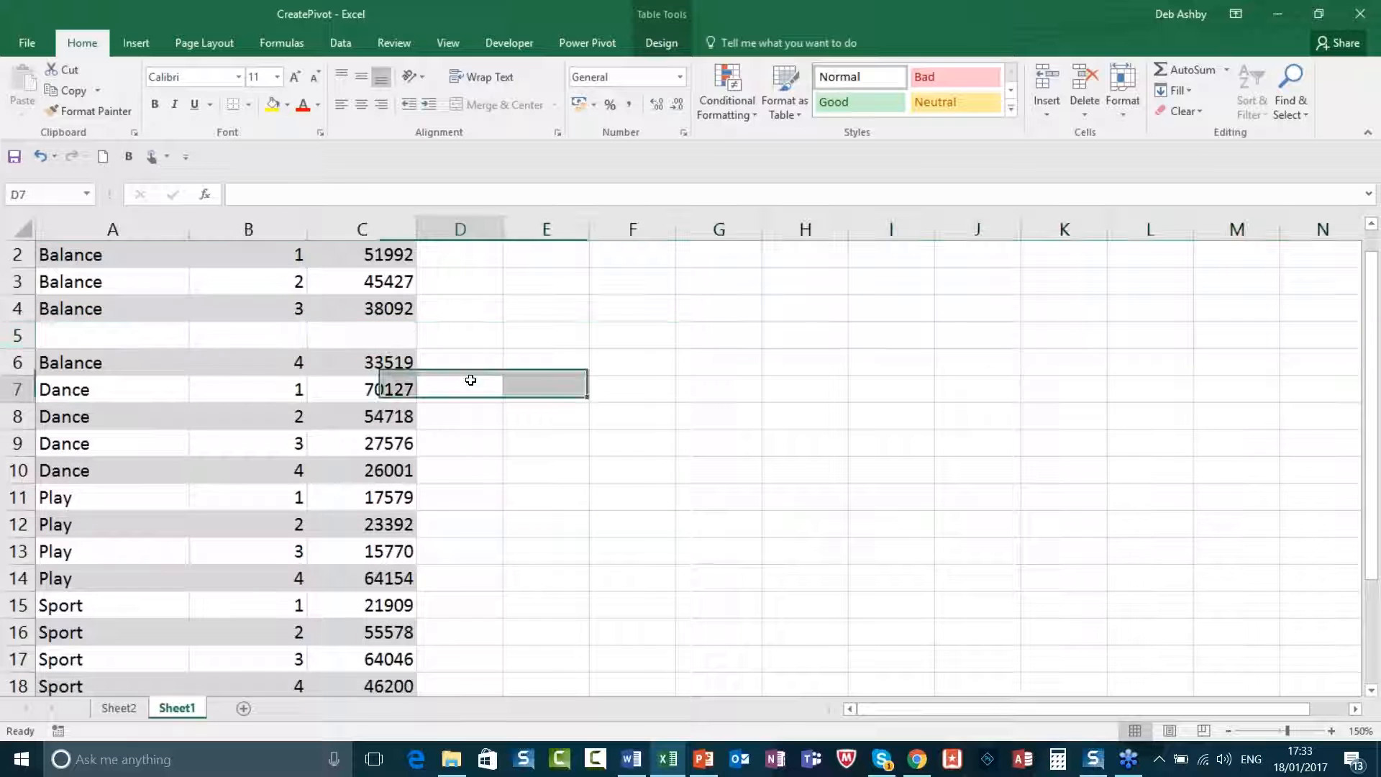
- Examine the extended Find and Replace options on the table sheet for a way to locate blank rows
{"action": "left_click", "coordinate": [471, 380]}
{"action": "left_click", "coordinate": [80, 334]}
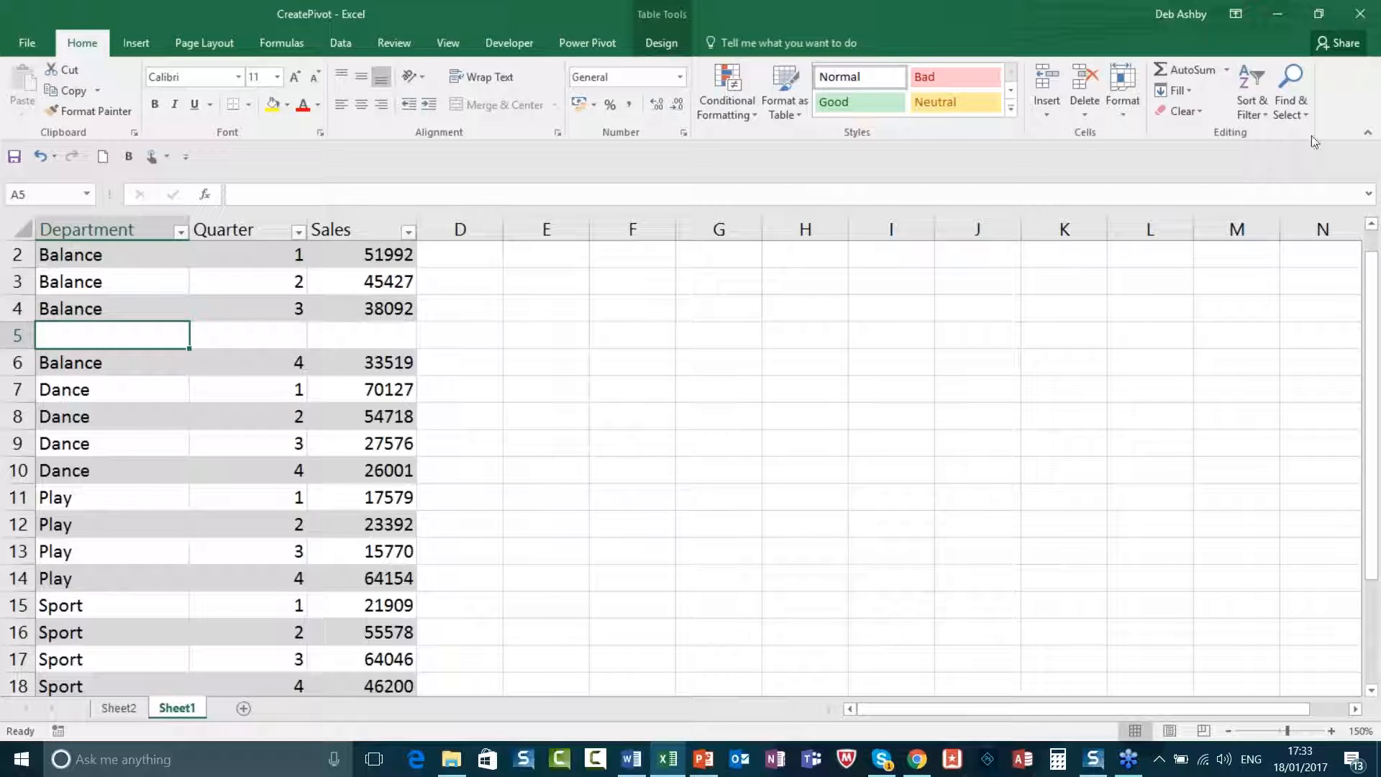
{"action": "left_click", "coordinate": [1287, 115]}
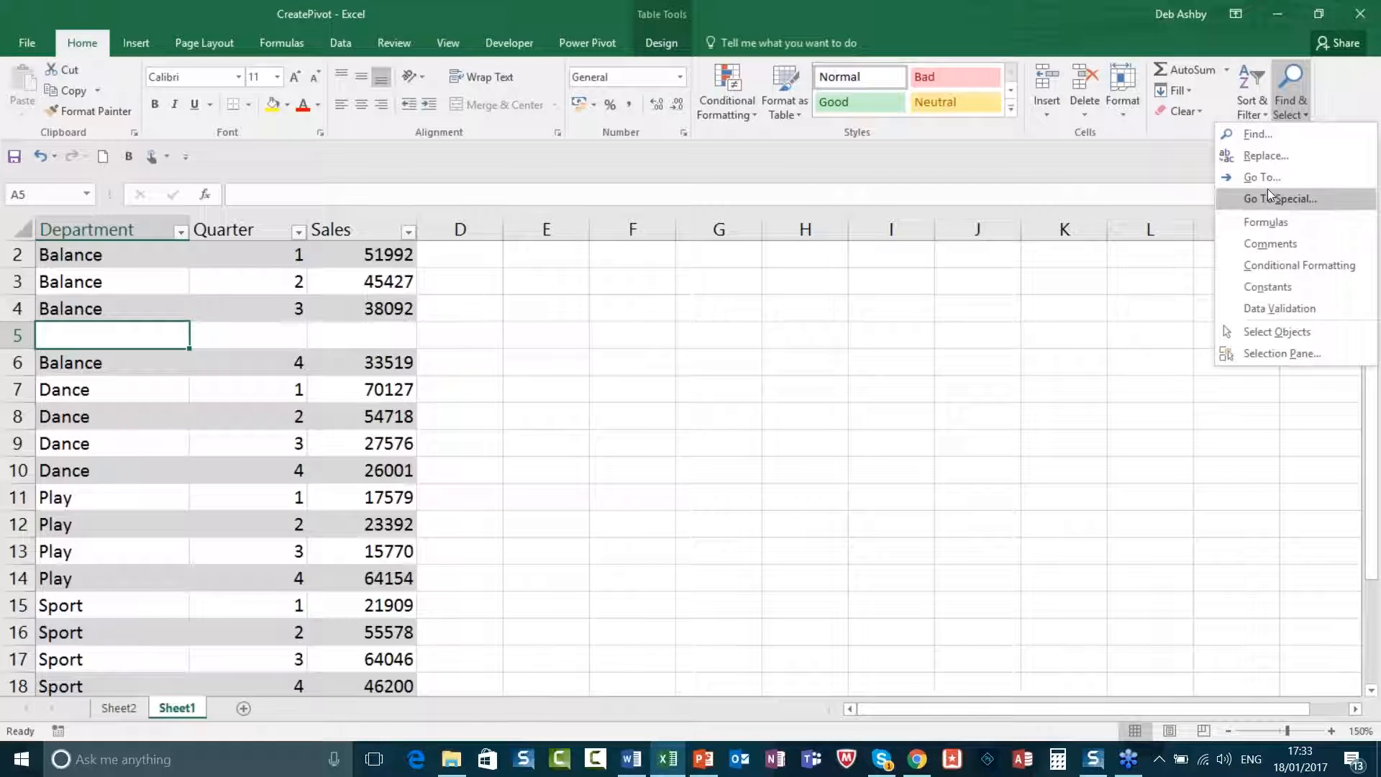
{"action": "left_click", "coordinate": [1266, 134]}
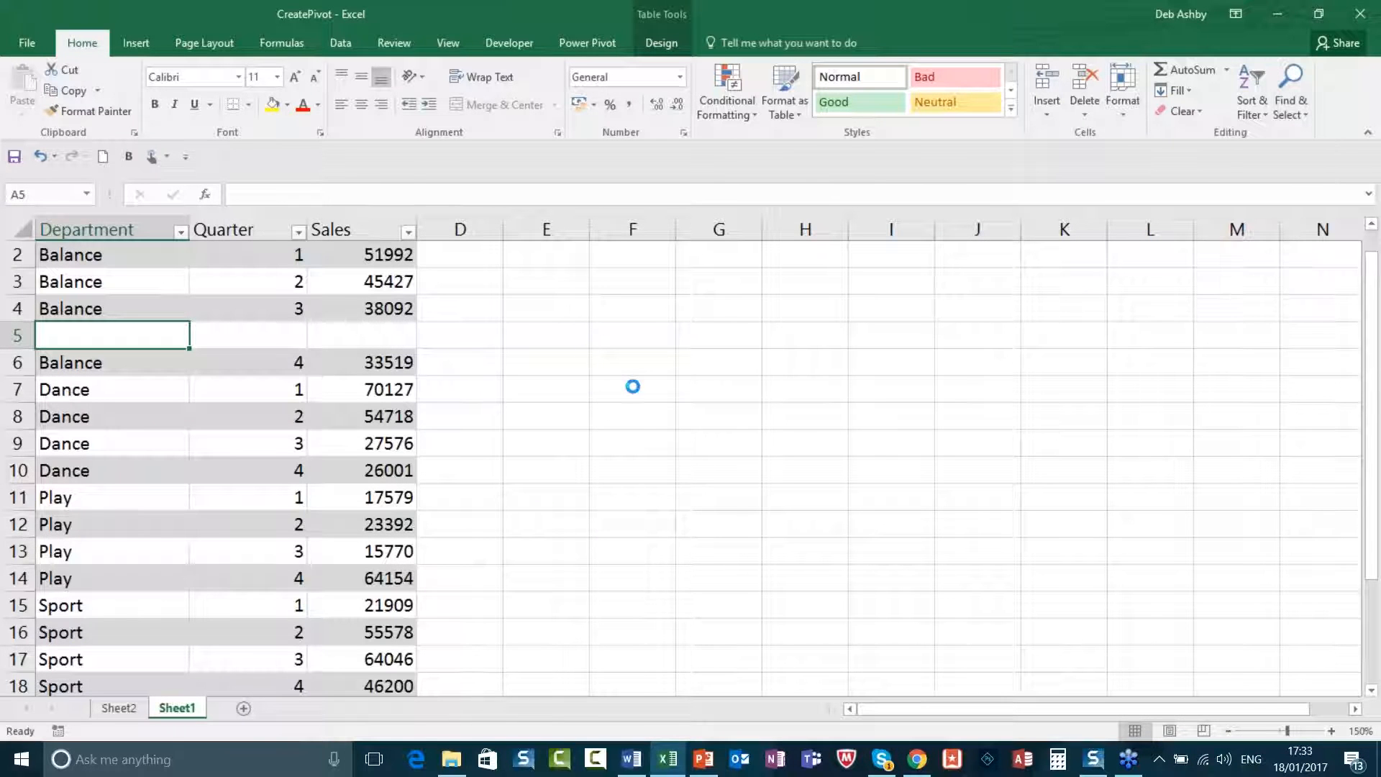
{"action": "left_click_drag", "start_coordinate": [945, 280], "coordinate": [694, 190]}
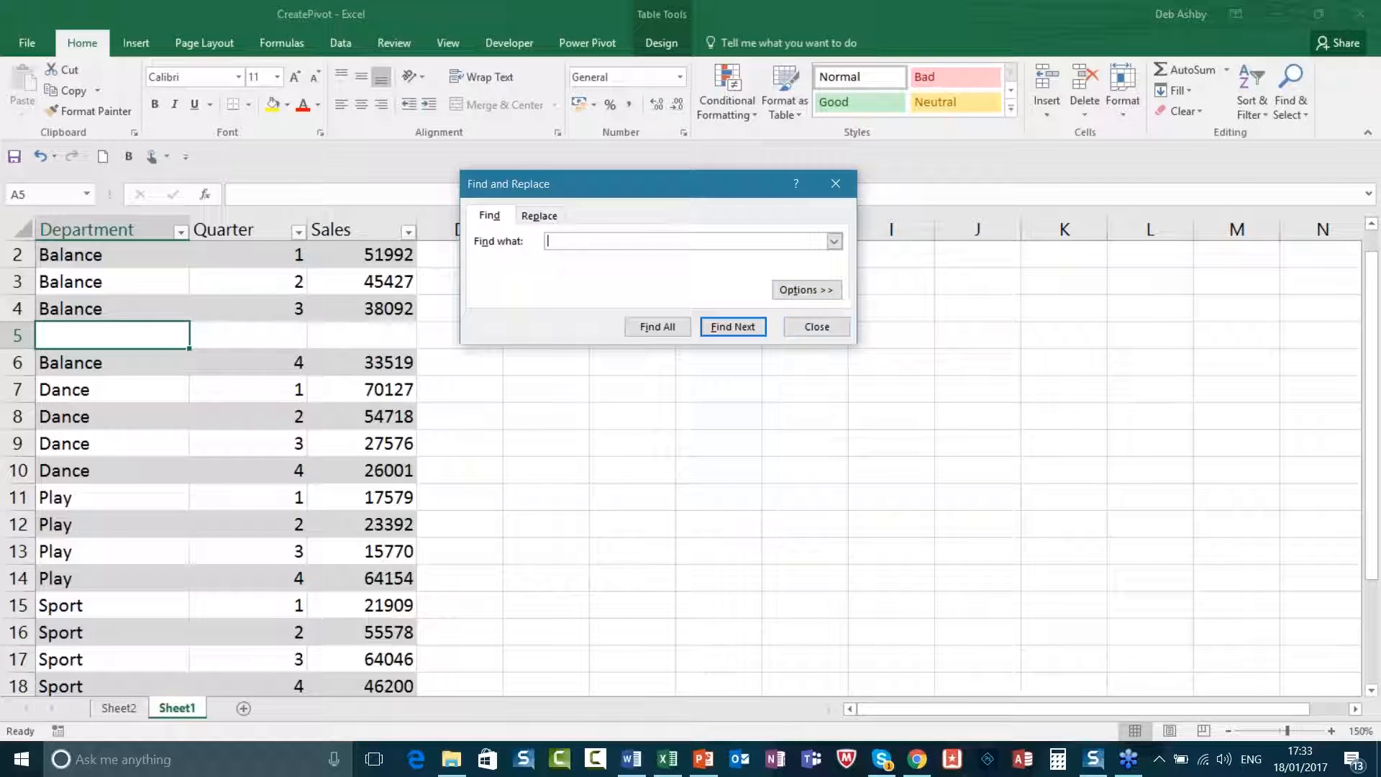
{"action": "left_click", "coordinate": [825, 289]}
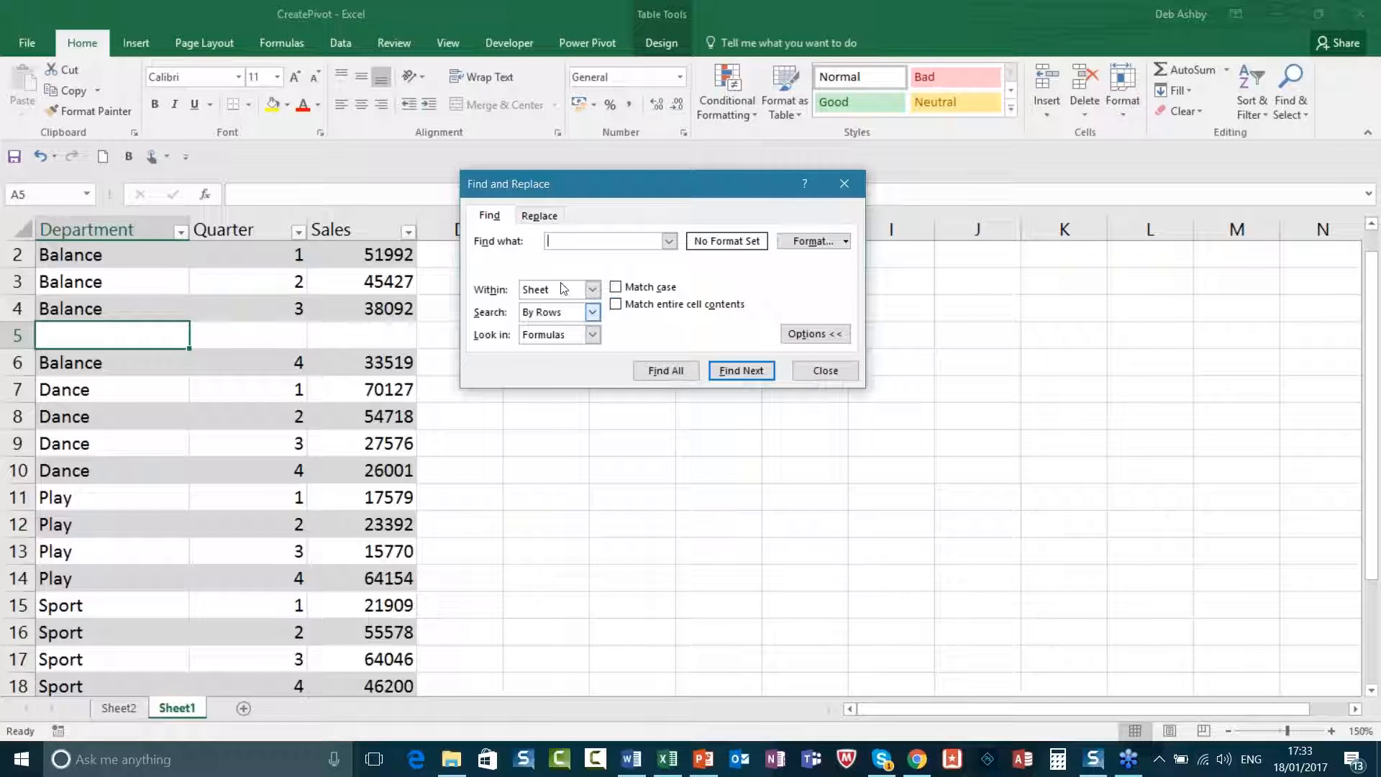
{"action": "left_click", "coordinate": [592, 334]}
{"action": "left_click", "coordinate": [647, 335]}
{"action": "left_click", "coordinate": [669, 241]}
{"action": "left_click", "coordinate": [740, 279]}
{"action": "left_click", "coordinate": [533, 216]}
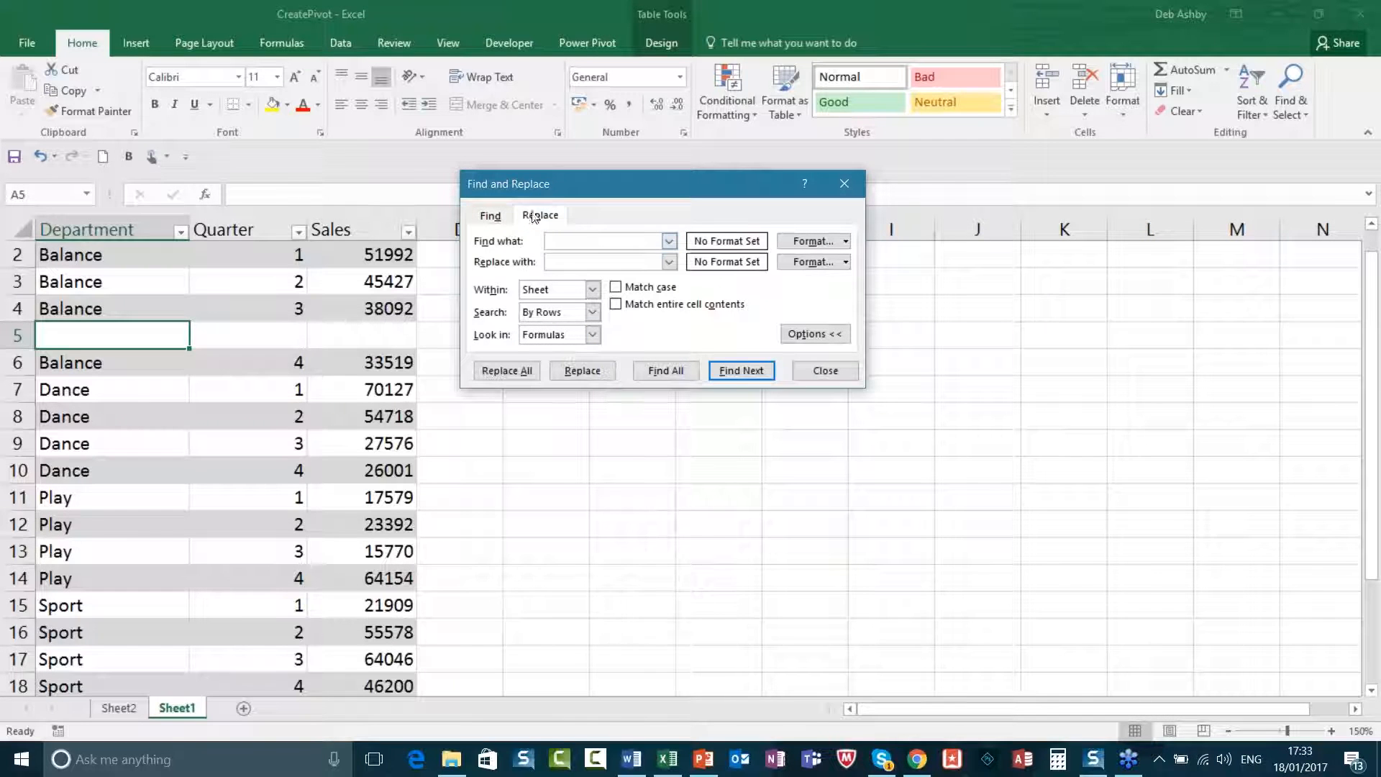
{"action": "left_click_drag", "start_coordinate": [628, 195], "coordinate": [630, 200]}
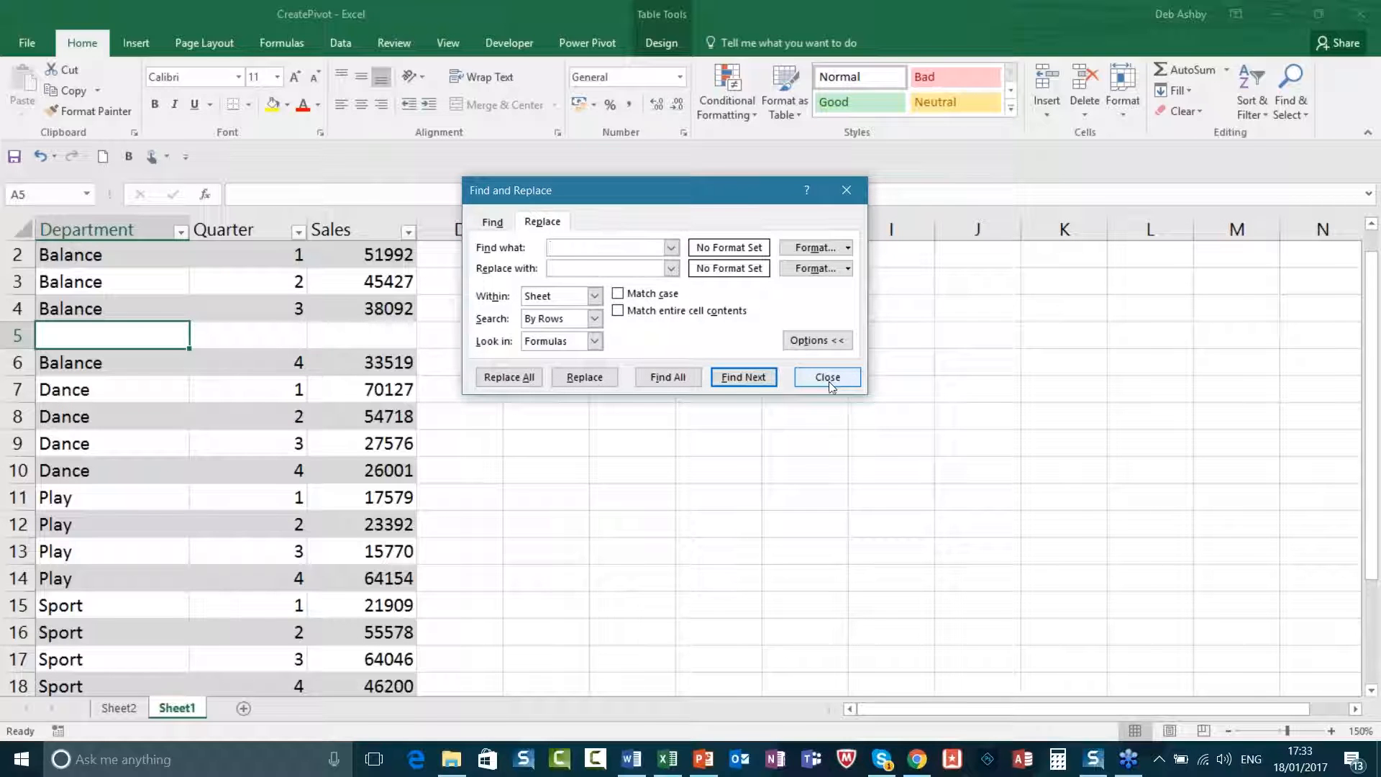
{"action": "left_click", "coordinate": [825, 379]}
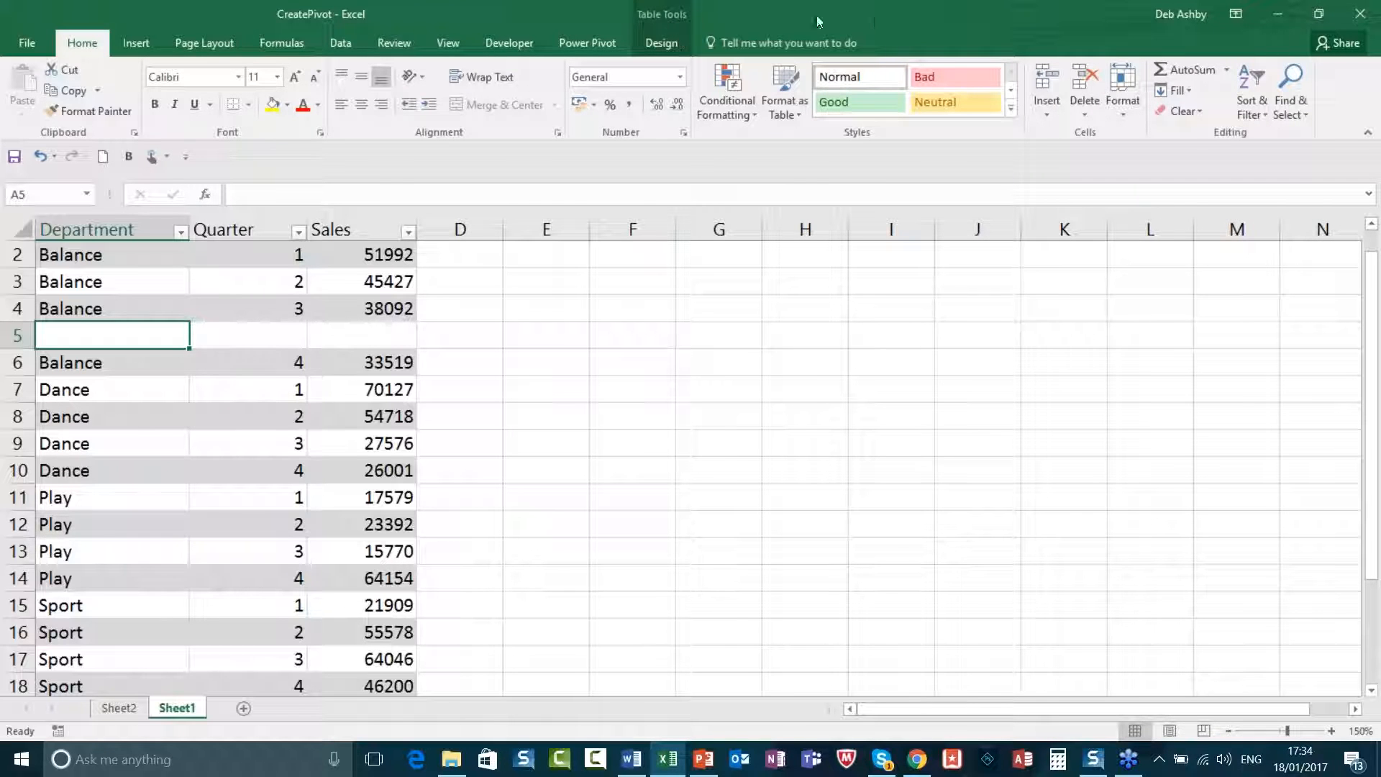
{"action": "left_click", "coordinate": [695, 16]}
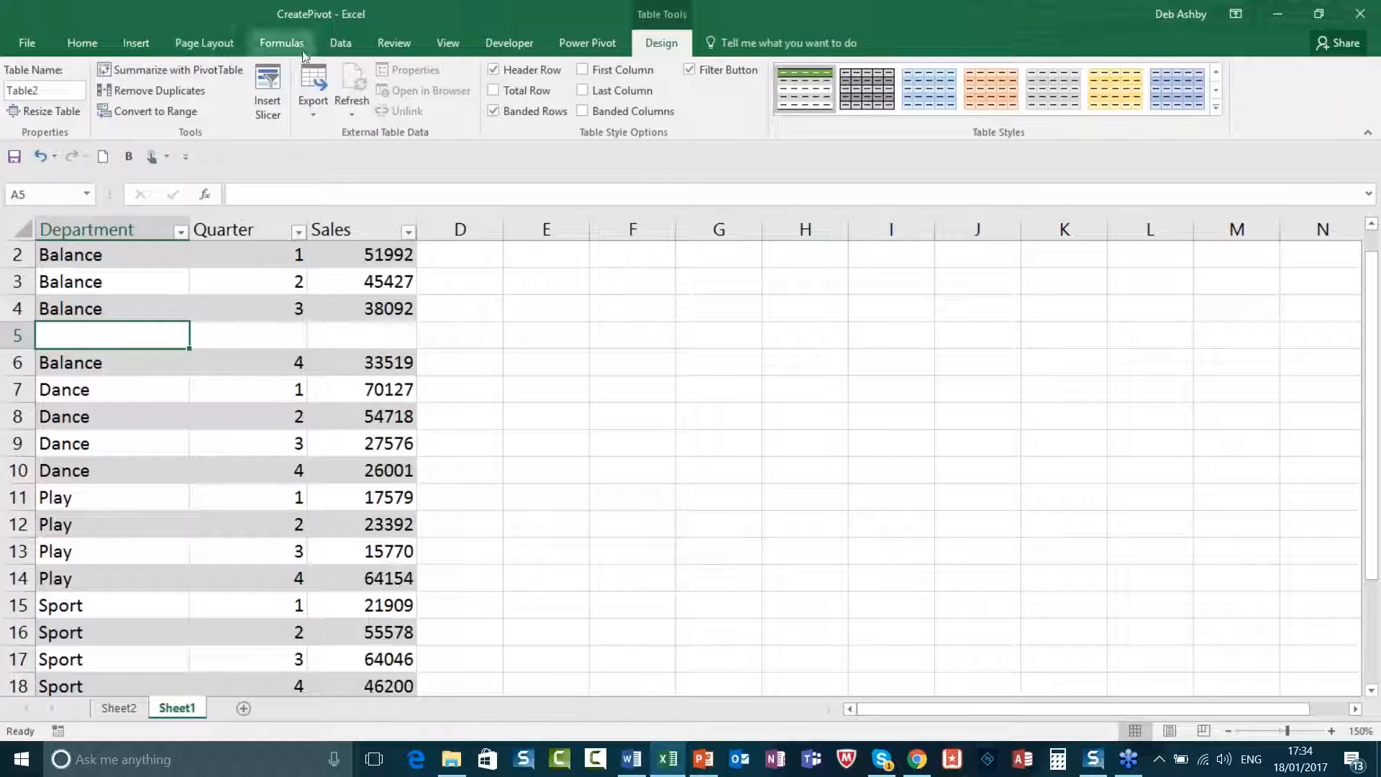
{"action": "left_click", "coordinate": [341, 45]}
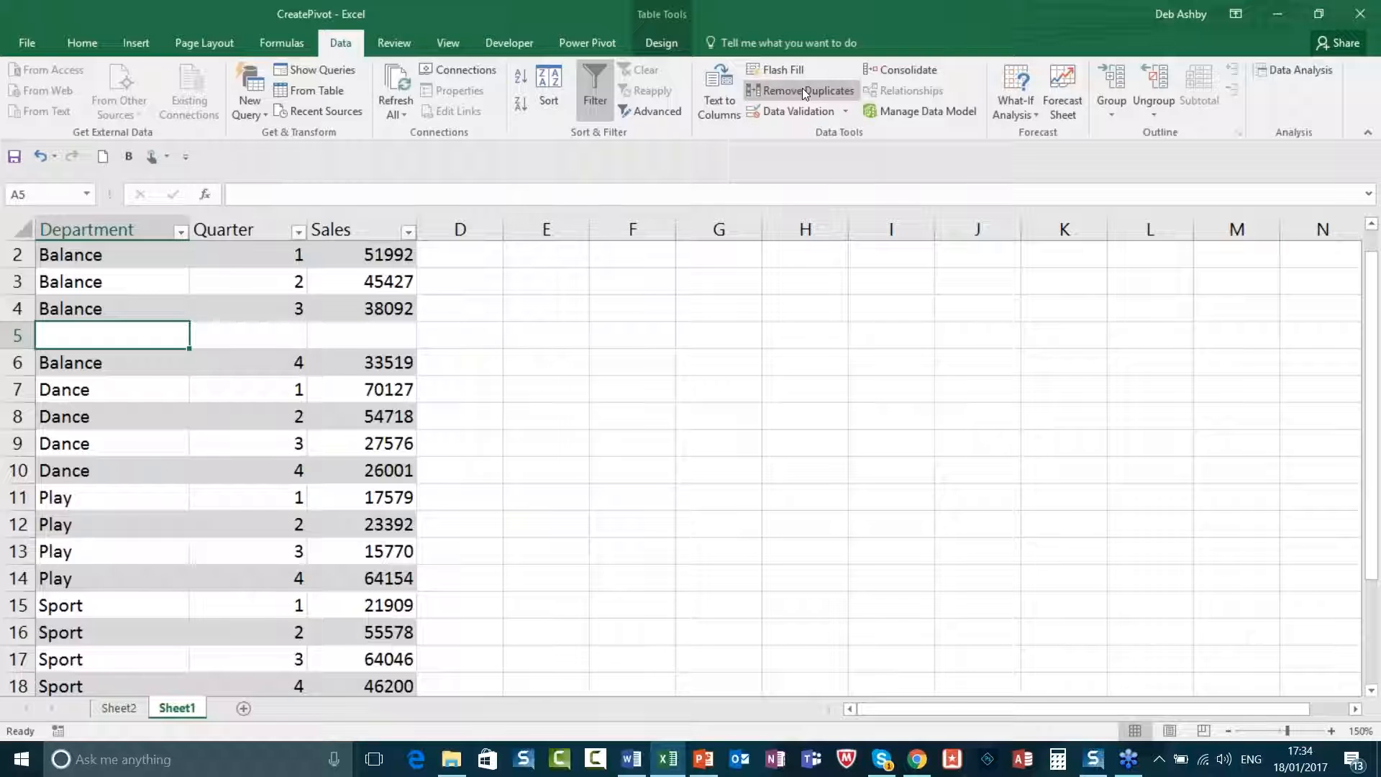
{"action": "left_click", "coordinate": [1041, 119]}
{"action": "key", "text": "Escape"}
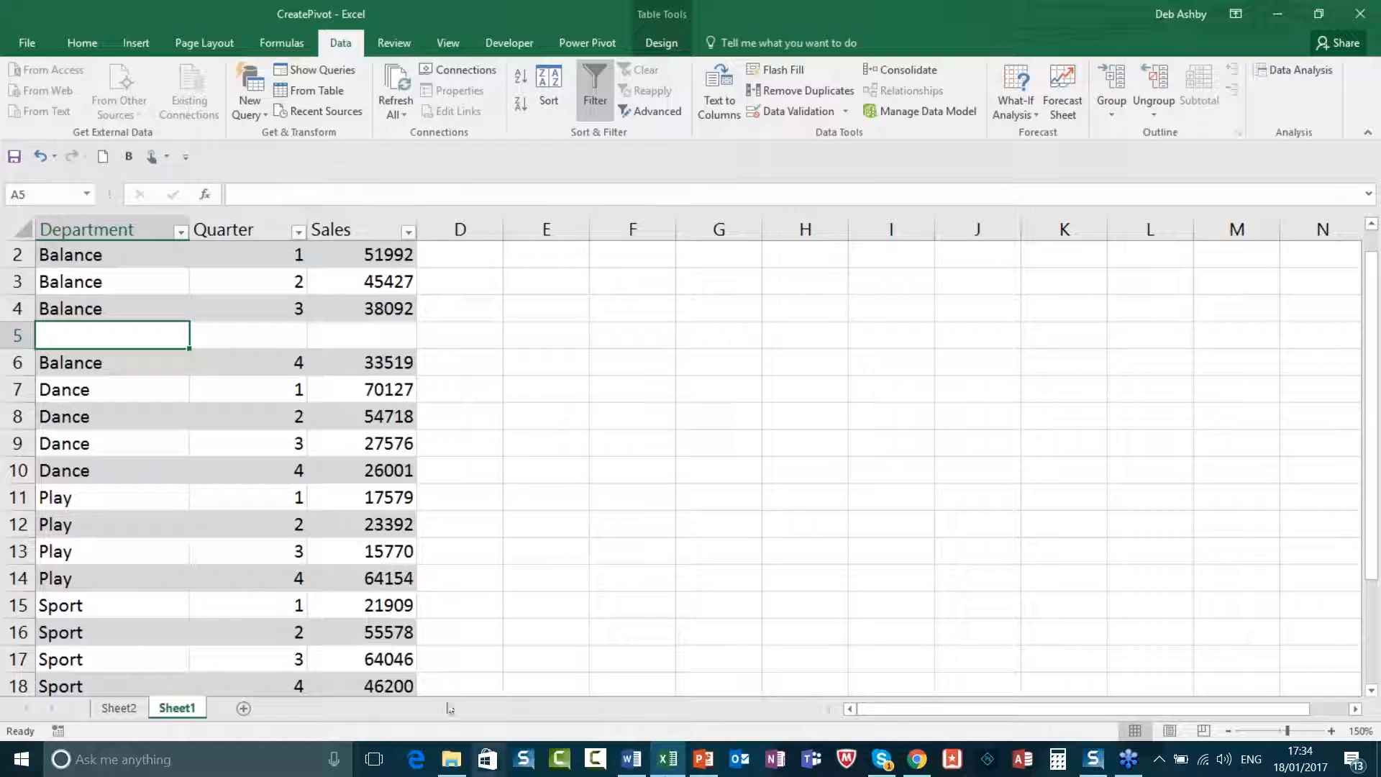
- Switch to Chrome and search Google in a new tab for "remove blank rows excel"
{"action": "left_click", "coordinate": [918, 761]}
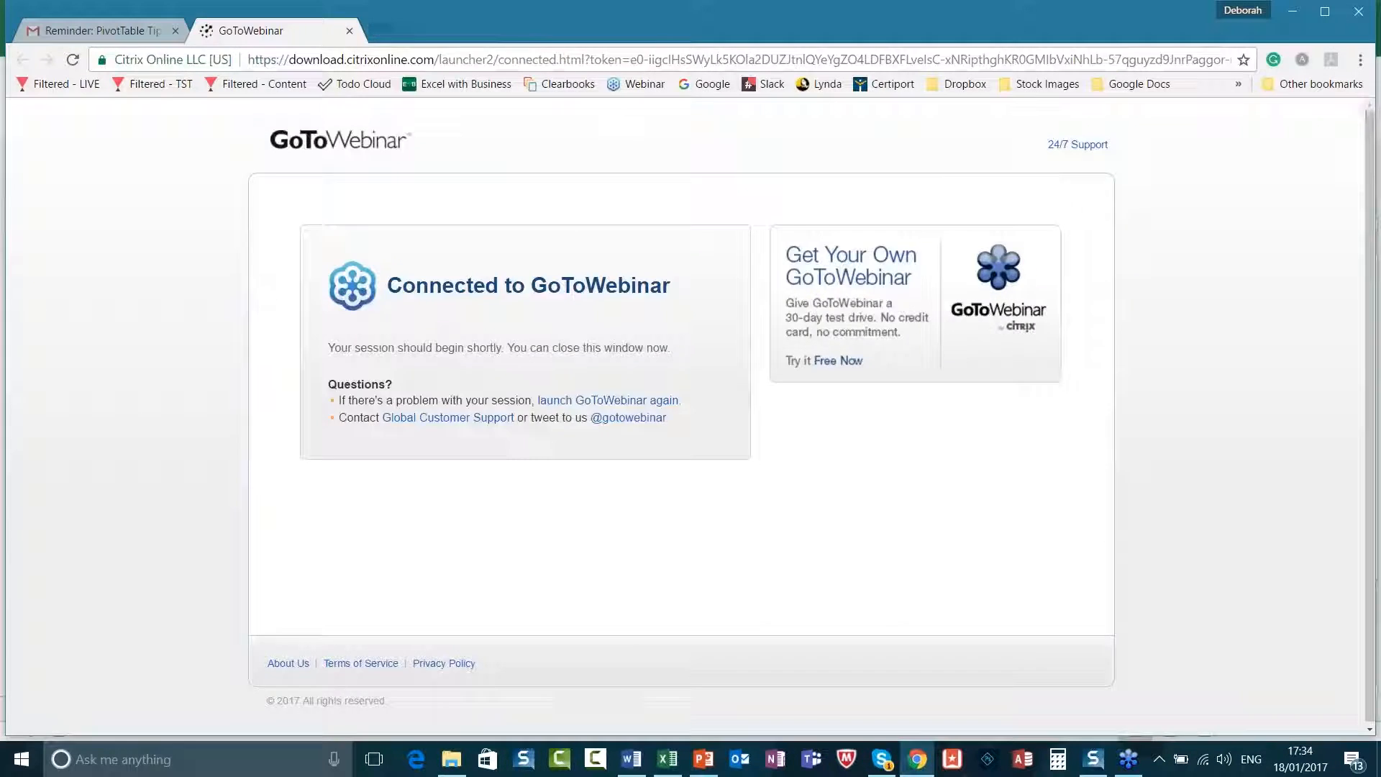
{"action": "key", "text": "ctrl+t"}
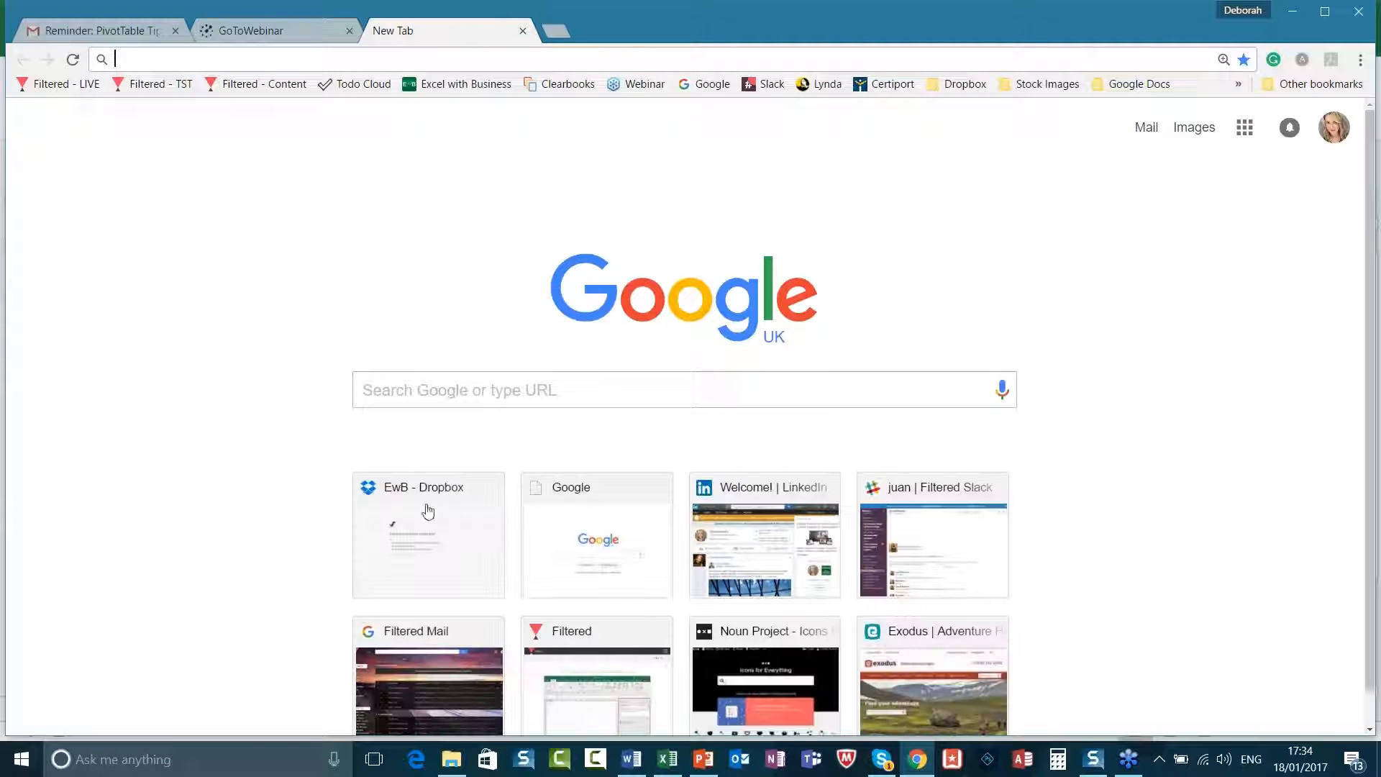
{"action": "left_click", "coordinate": [478, 403]}
{"action": "type", "text": "balnk"}
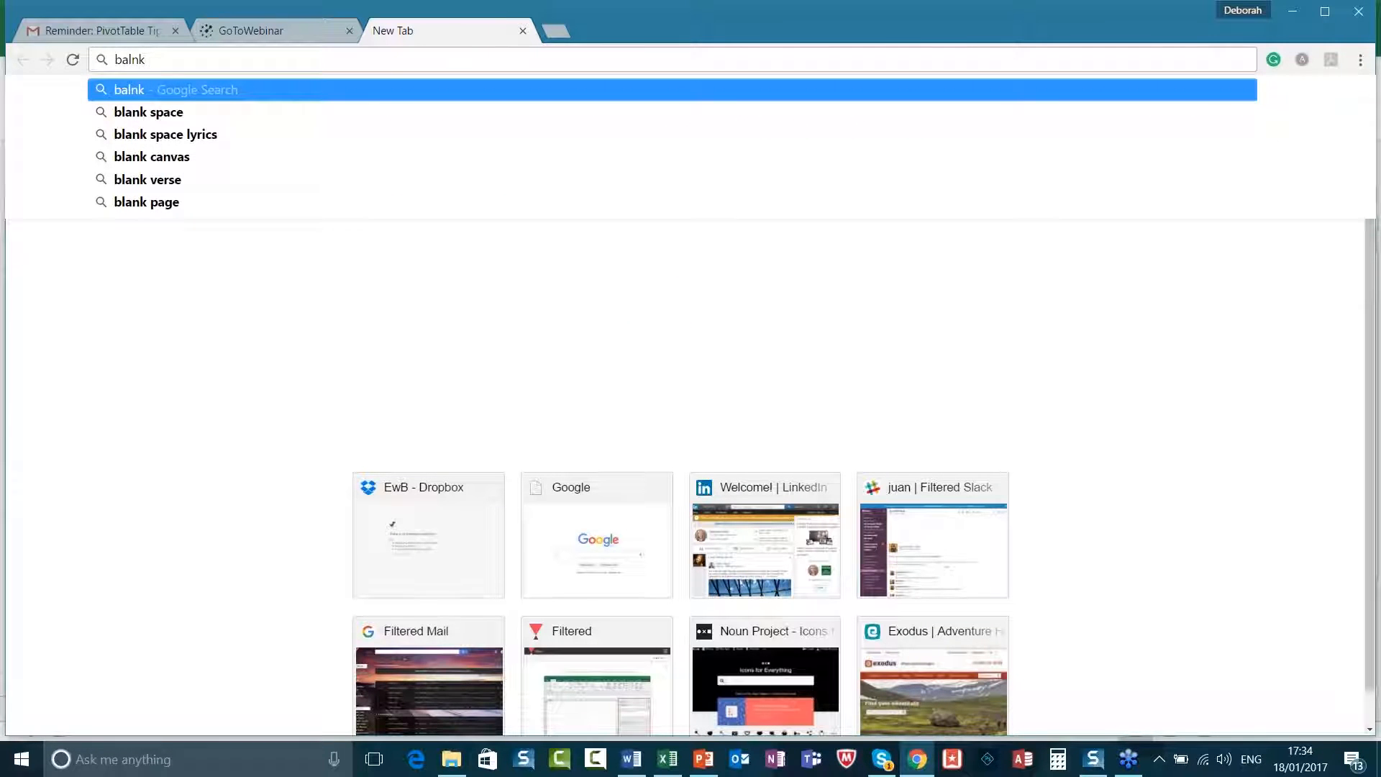
{"action": "key", "text": "BackSpace"}
{"action": "key", "text": "BackSpace"}
{"action": "key", "text": "BackSpace"}
{"action": "key", "text": "BackSpace"}
{"action": "key", "text": "BackSpace"}
{"action": "key", "text": "BackSpace"}
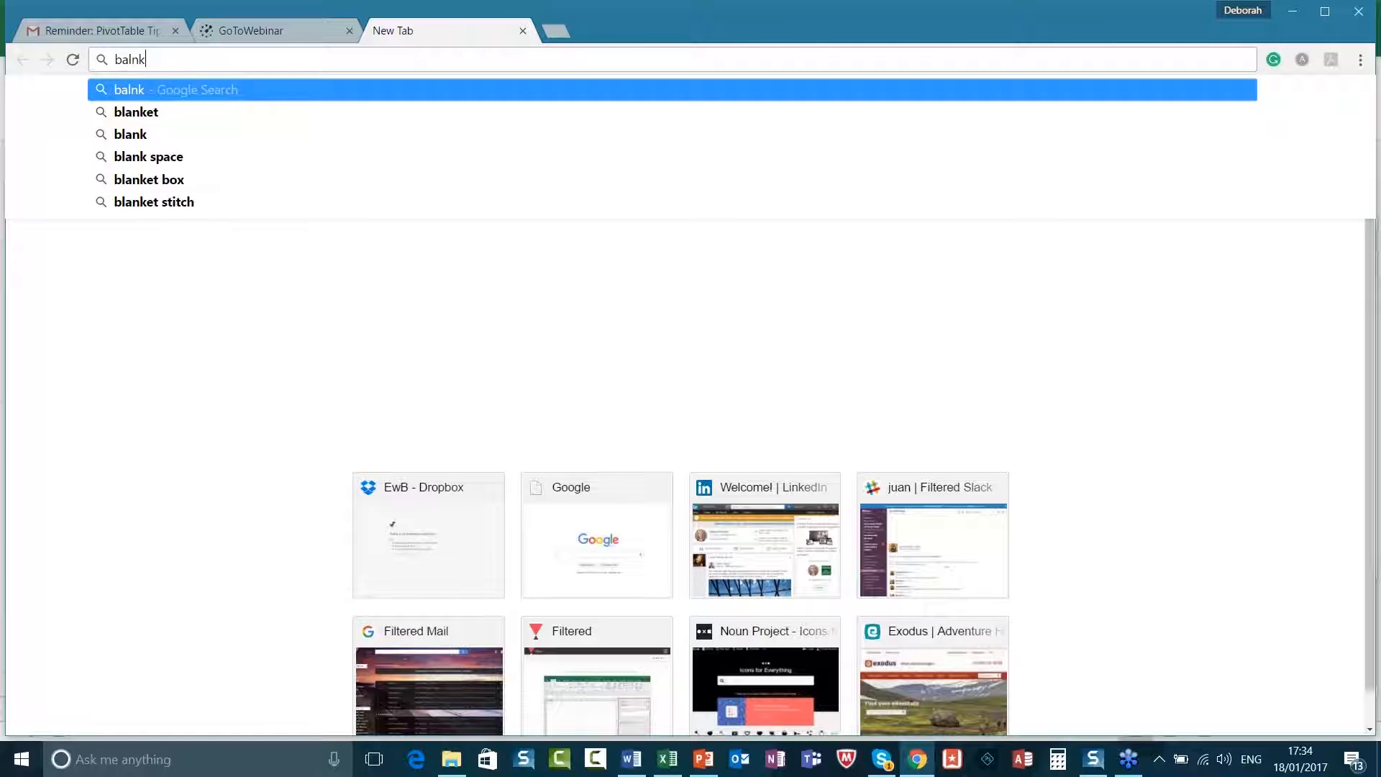
{"action": "type", "text": "remove "}
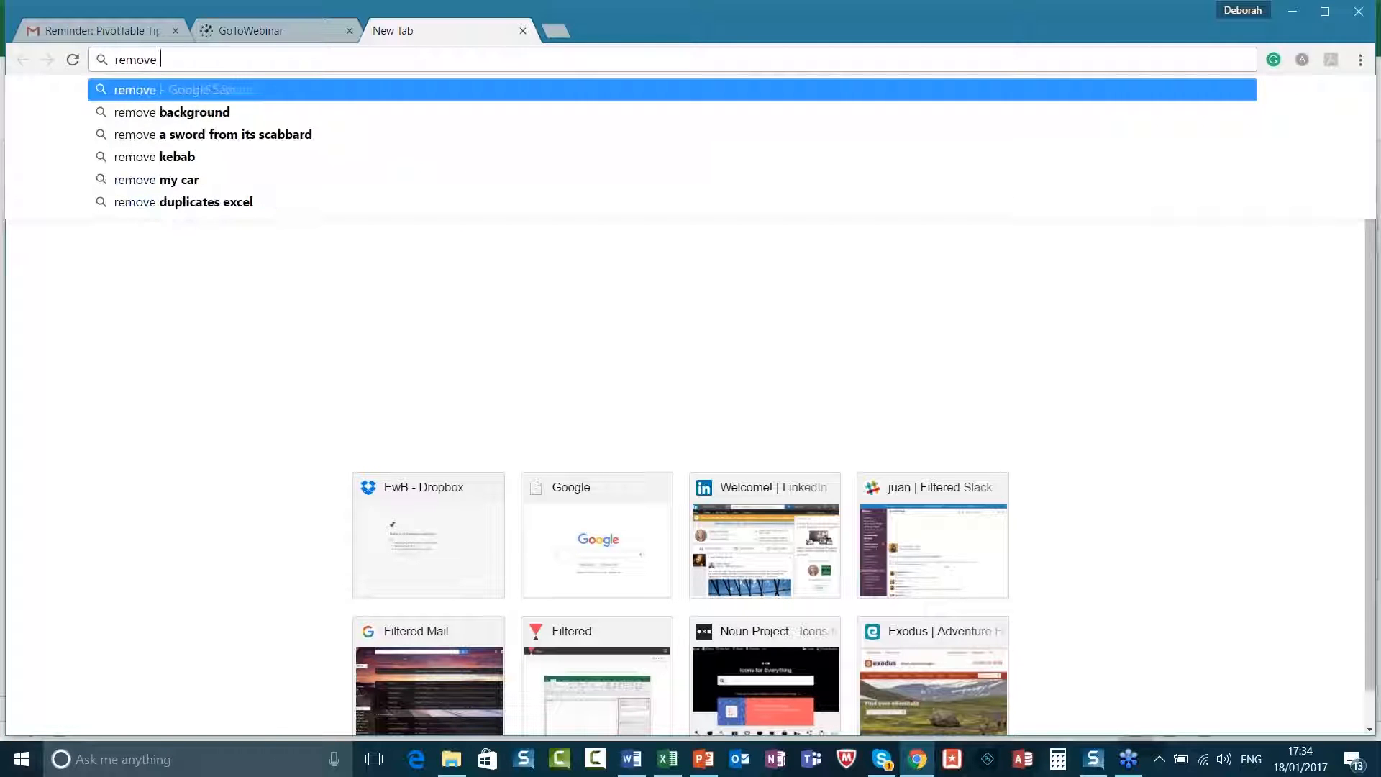
{"action": "type", "text": "blank rows excel"}
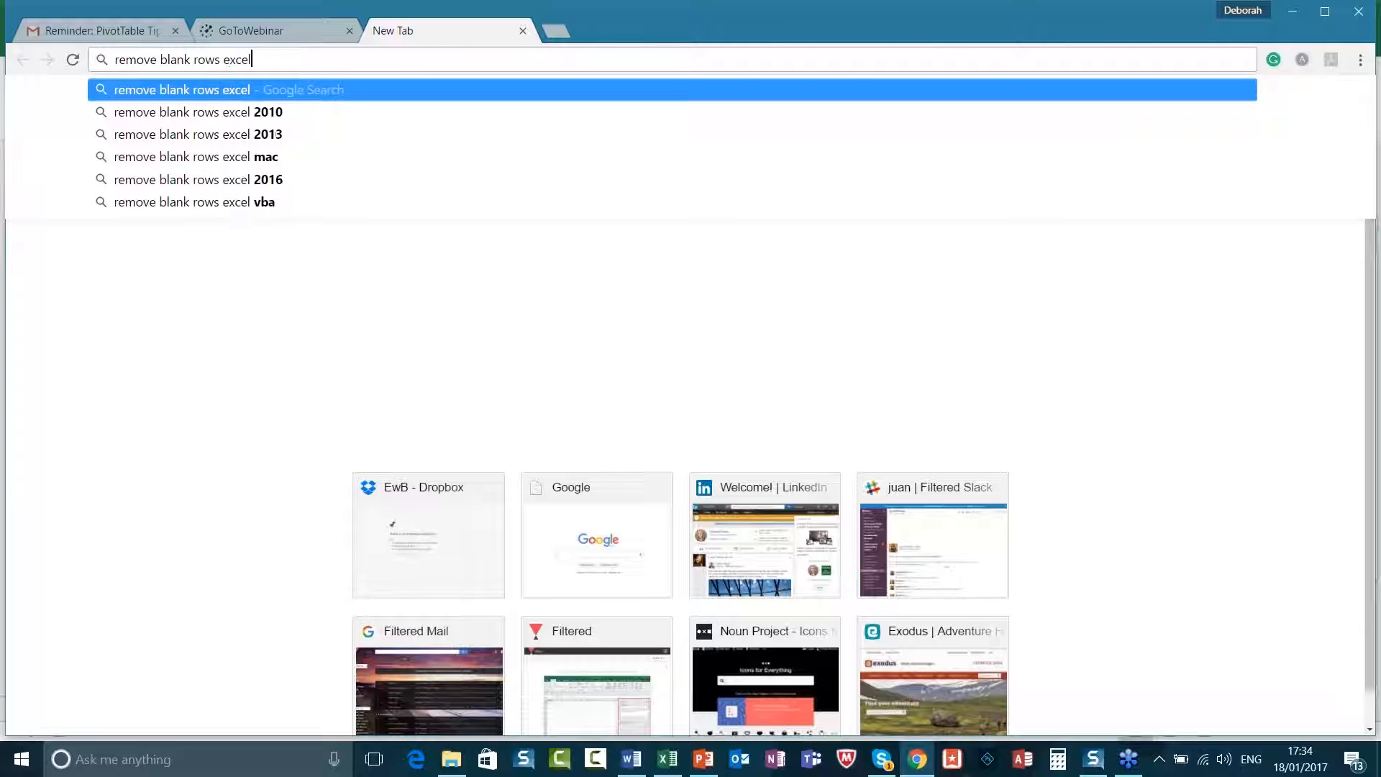
{"action": "key", "text": "Return"}
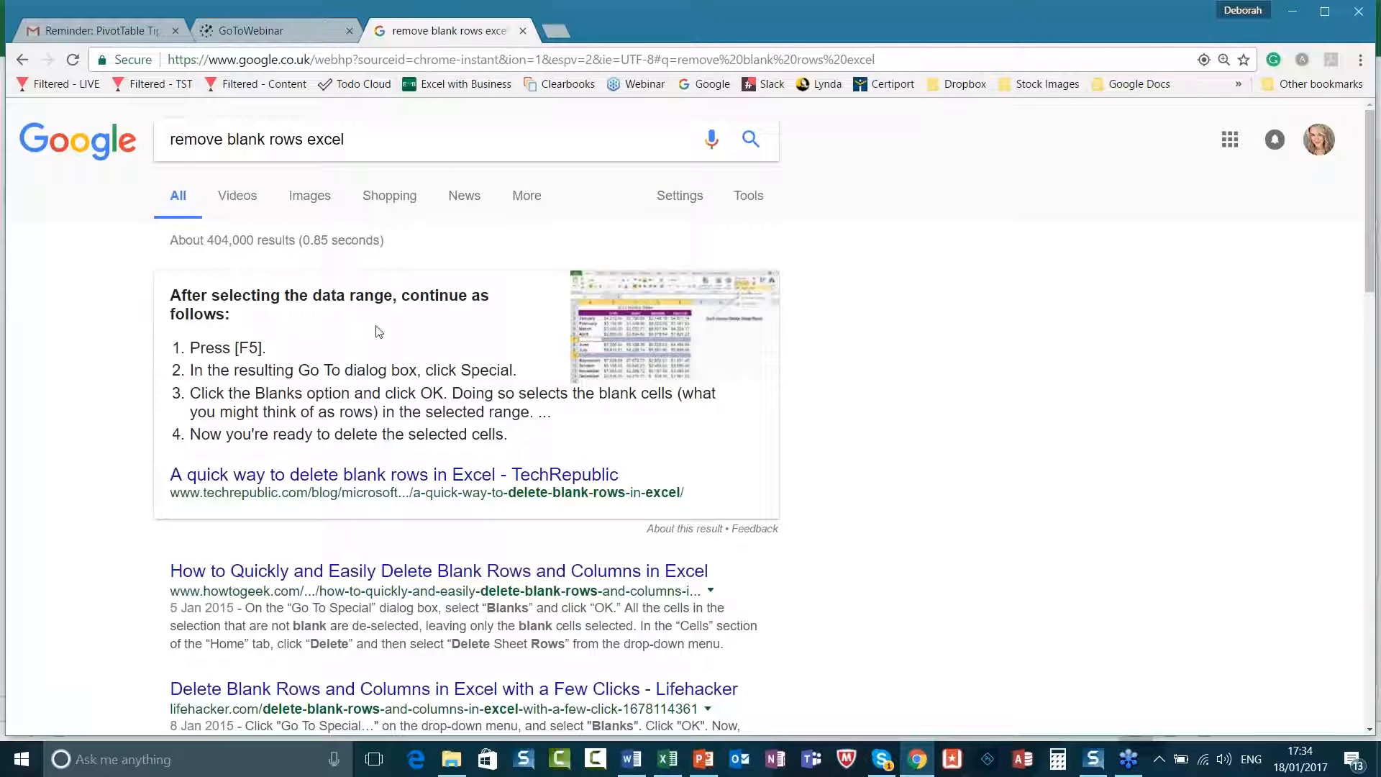
- Open the How-To Geek article on deleting blank rows and columns, read its Go To Special instructions, and return to Excel
{"action": "scroll", "coordinate": [617, 424], "scroll_direction": "down", "scroll_amount": 3}
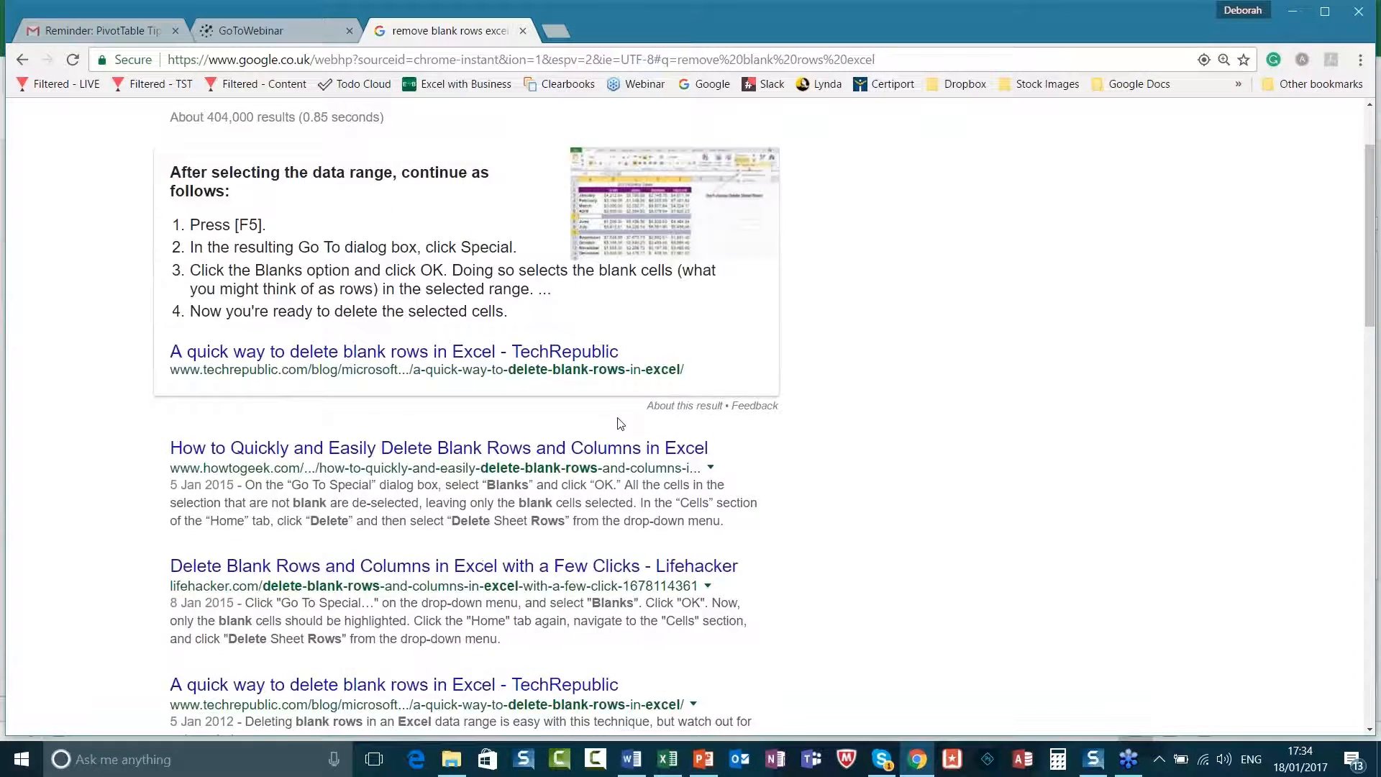
{"action": "left_click", "coordinate": [618, 359]}
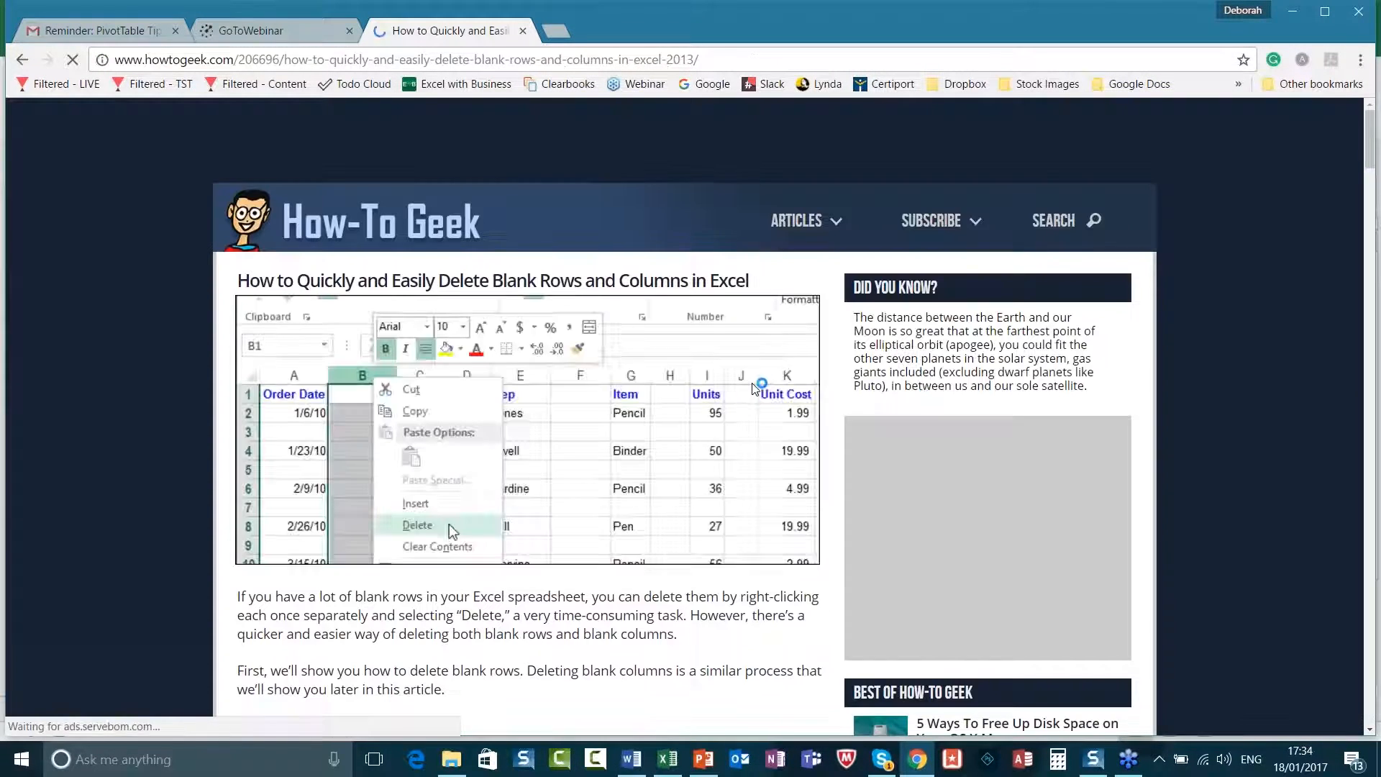
{"action": "scroll", "coordinate": [754, 388], "scroll_direction": "down", "scroll_amount": 3}
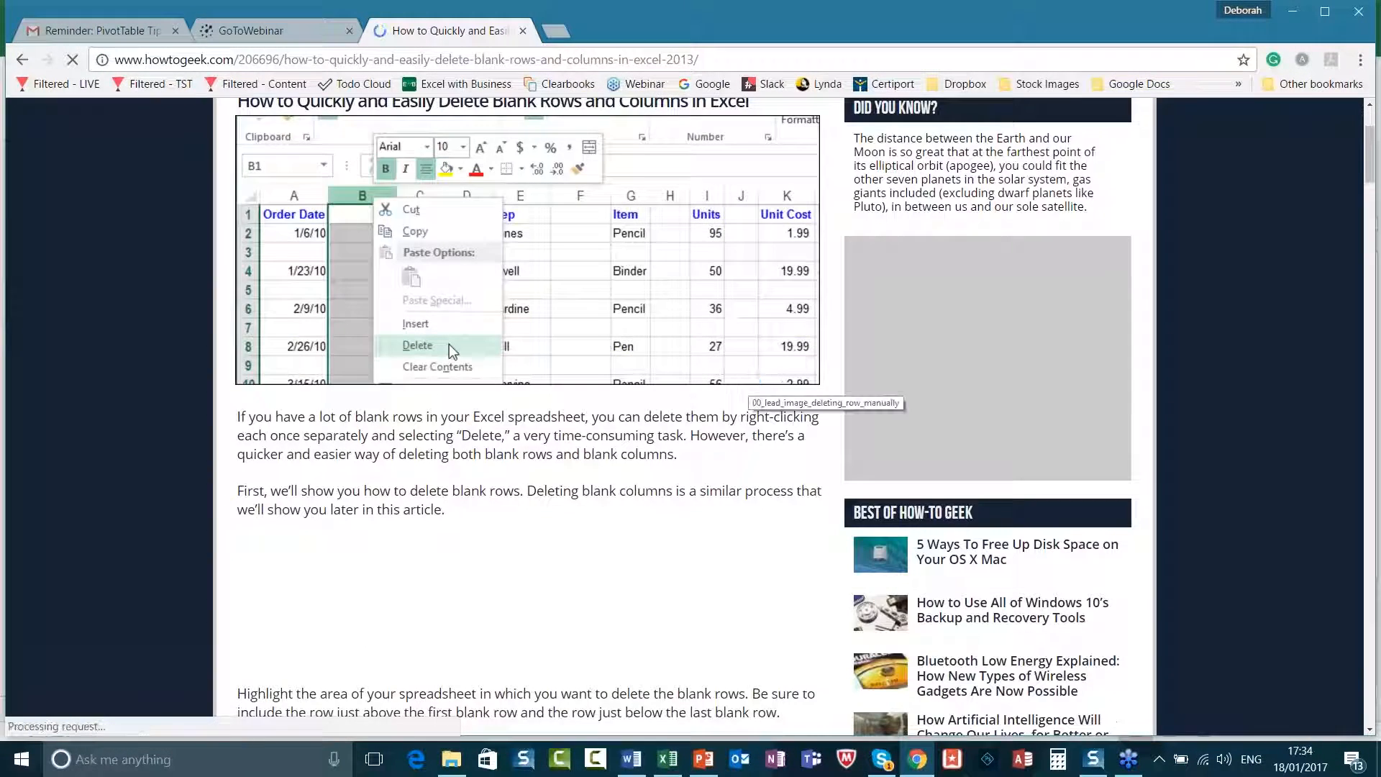
{"action": "scroll", "coordinate": [754, 389], "scroll_direction": "down", "scroll_amount": 5}
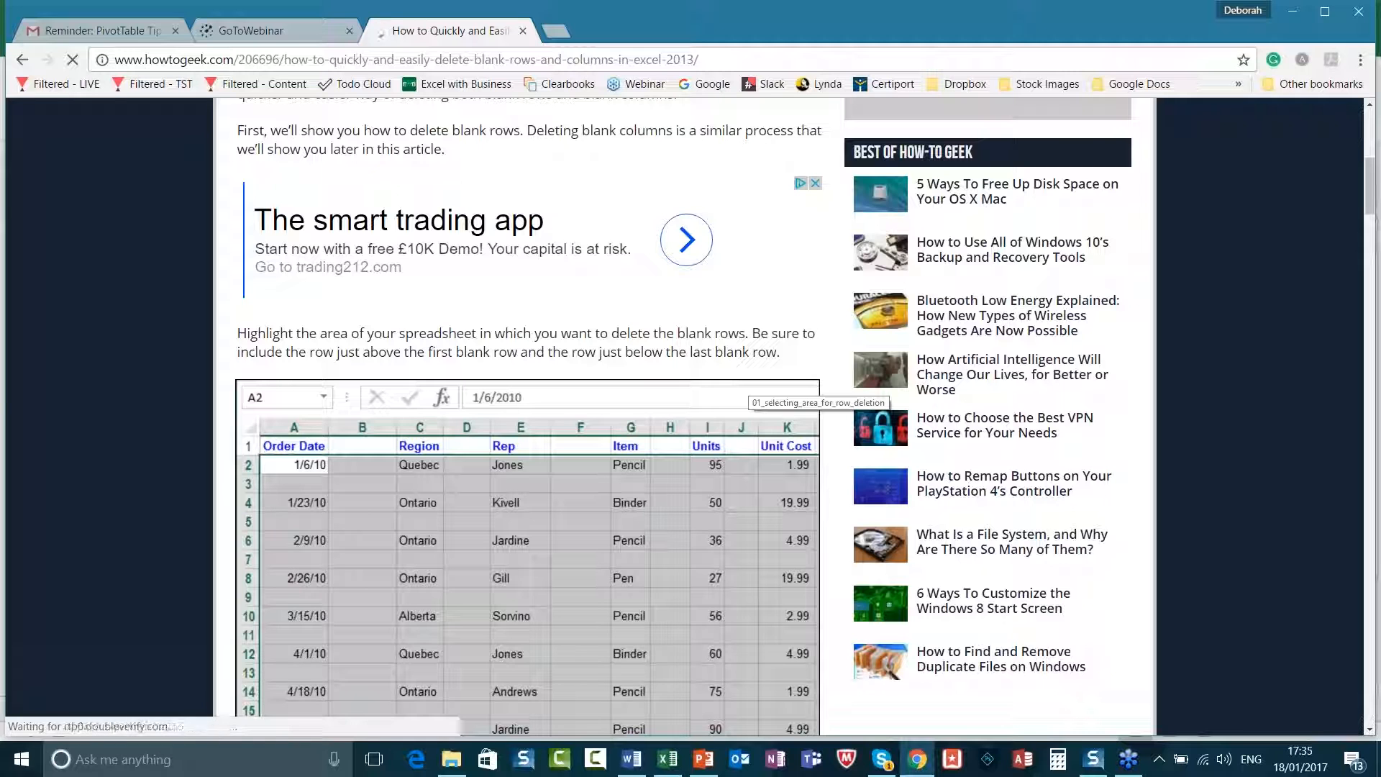
{"action": "scroll", "coordinate": [754, 392], "scroll_direction": "down", "scroll_amount": 10}
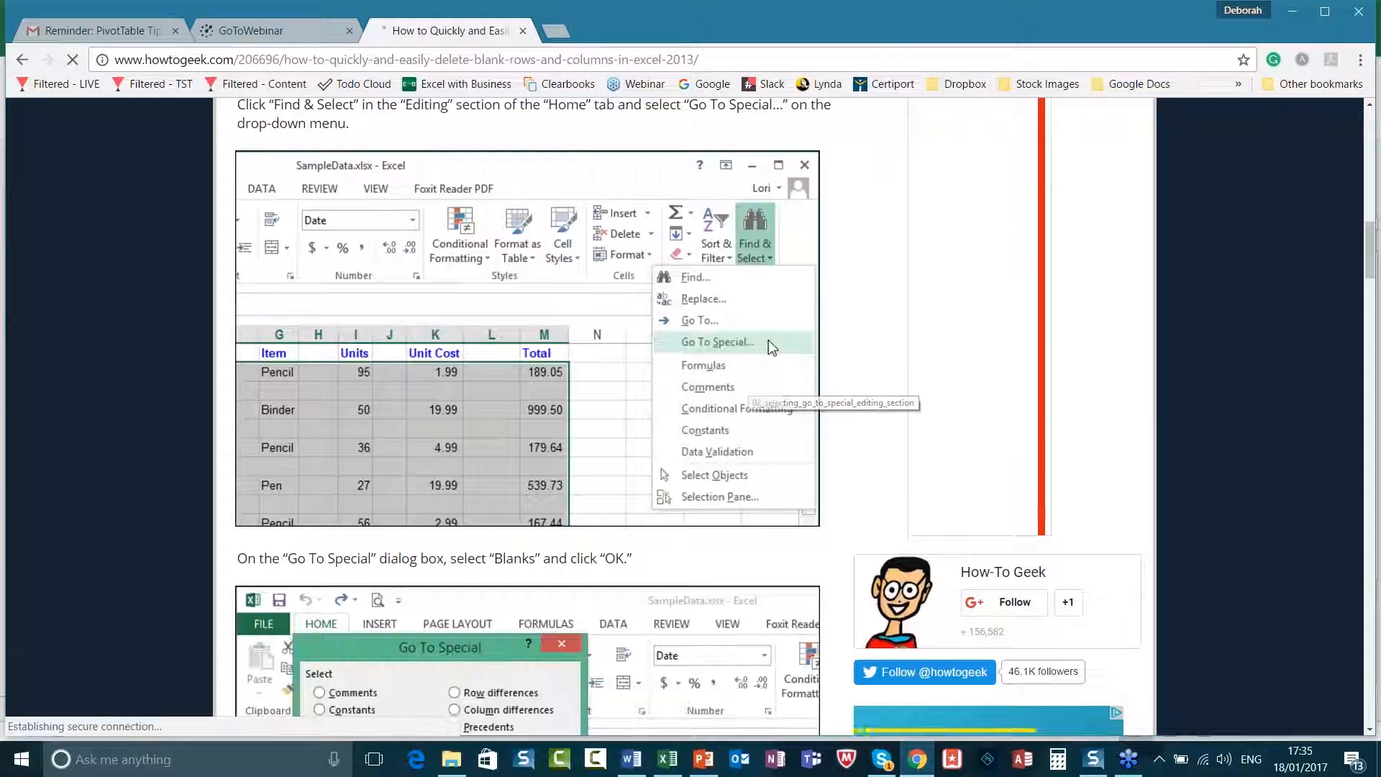
{"action": "scroll", "coordinate": [754, 392], "scroll_direction": "down", "scroll_amount": 1}
{"action": "scroll", "coordinate": [518, 417], "scroll_direction": "down", "scroll_amount": 3}
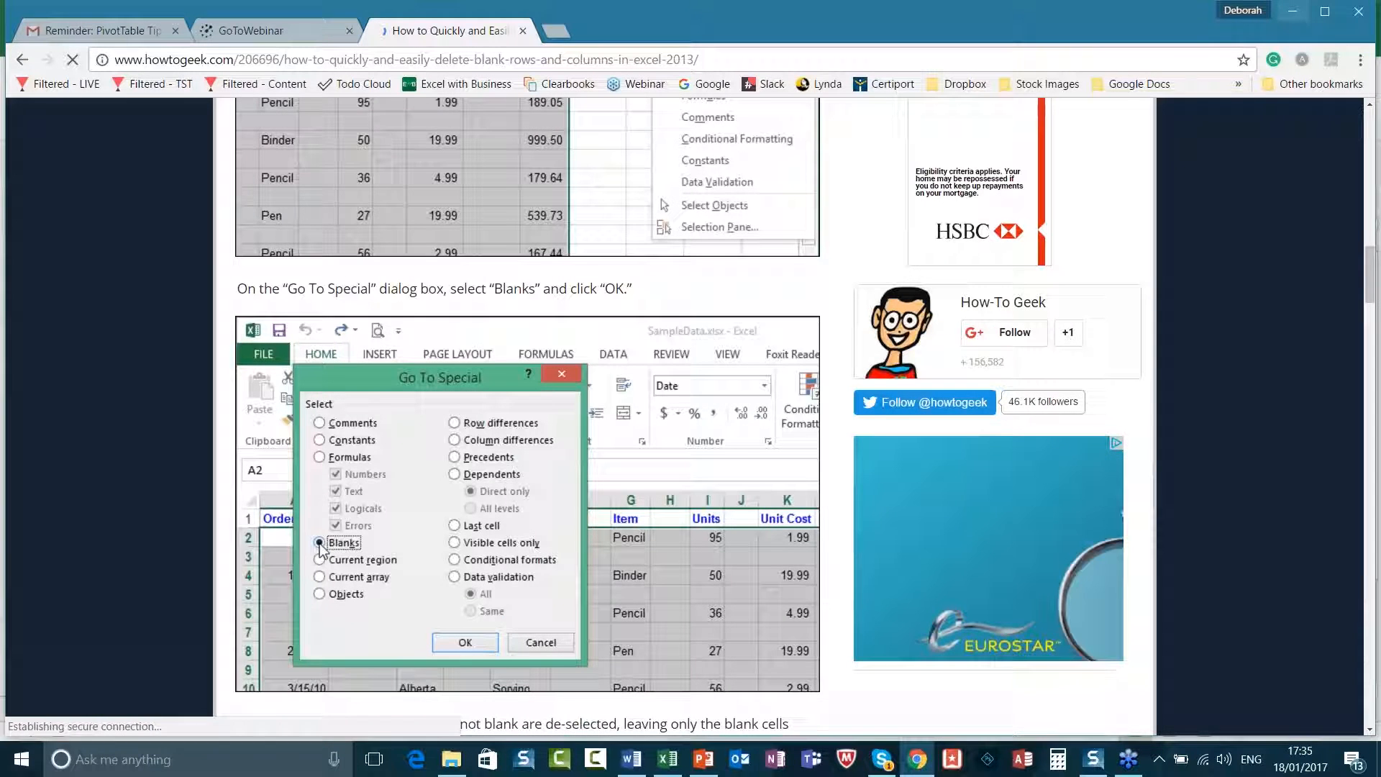
{"action": "left_click", "coordinate": [1292, 11]}
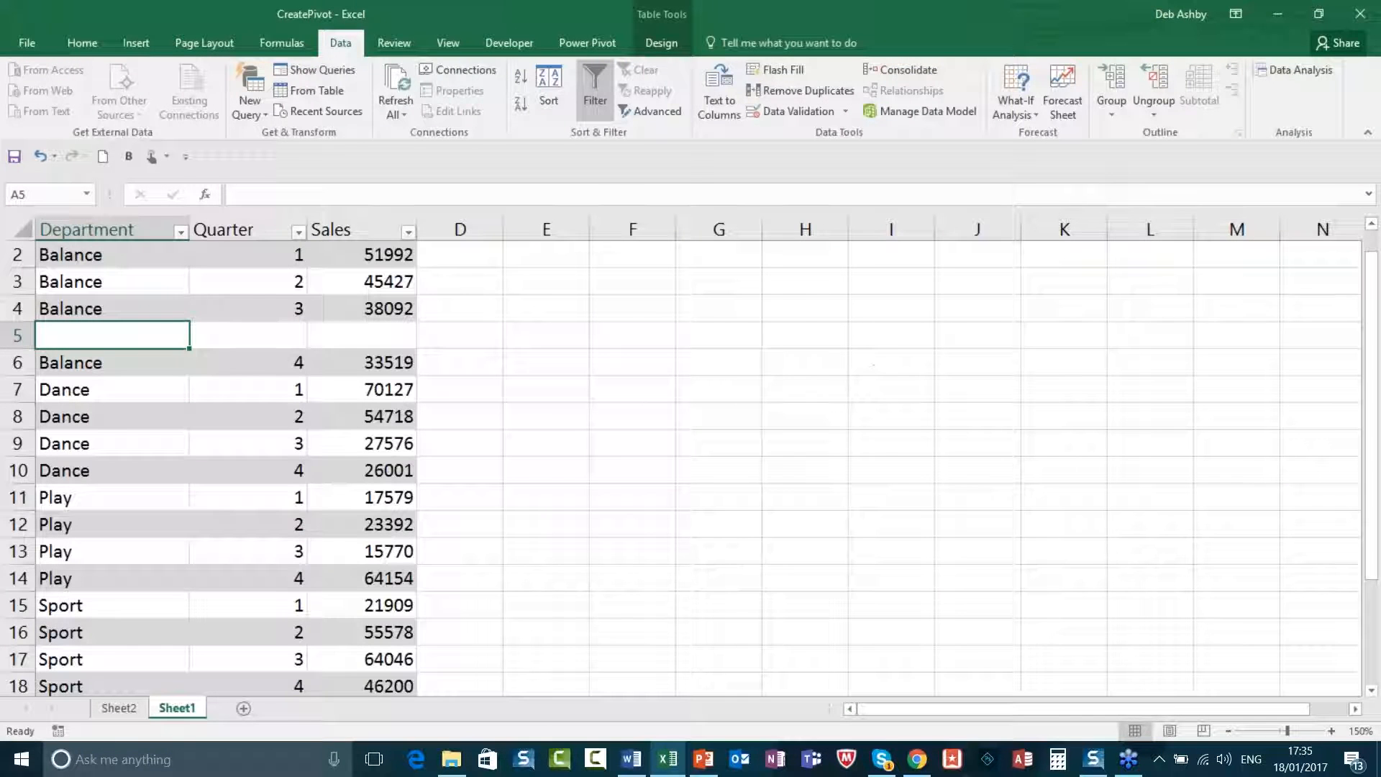
{"action": "left_click", "coordinate": [81, 44]}
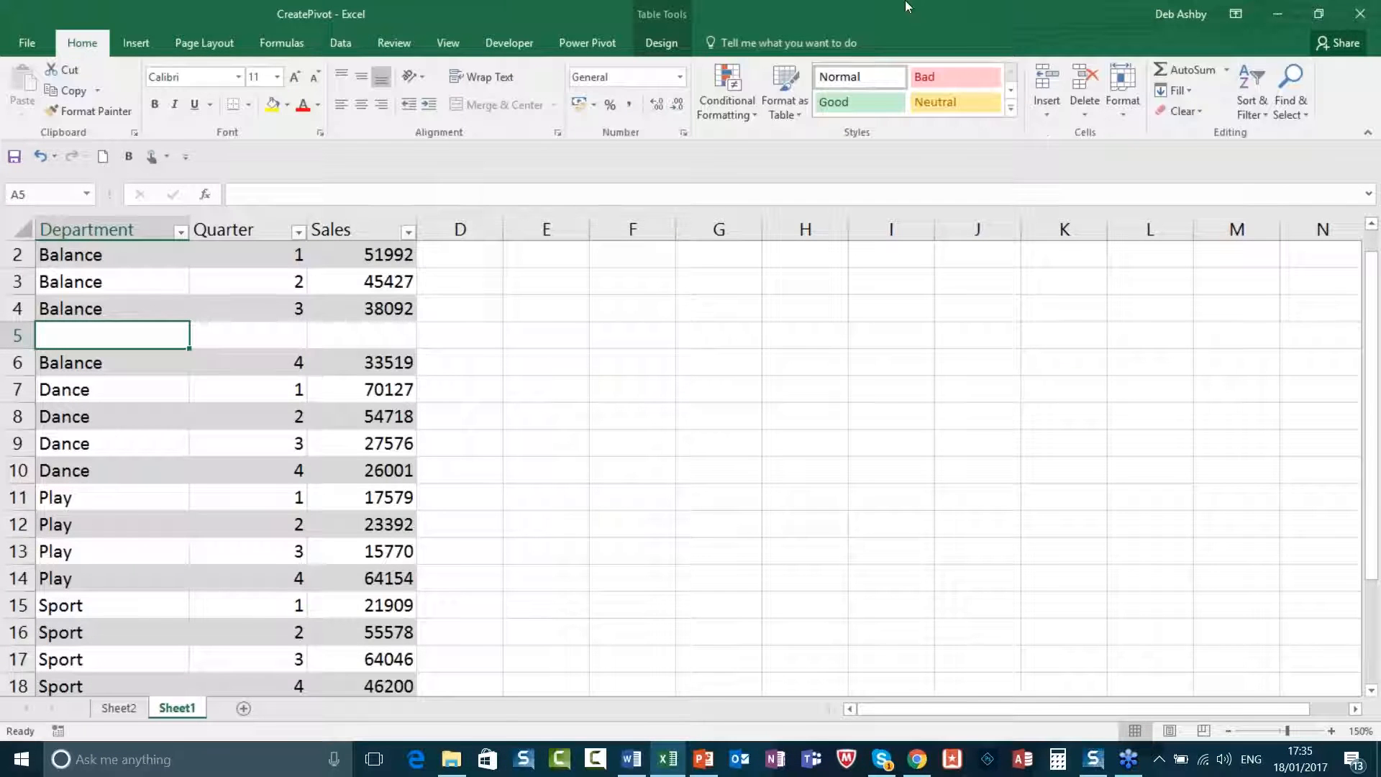
{"action": "left_click", "coordinate": [1261, 106]}
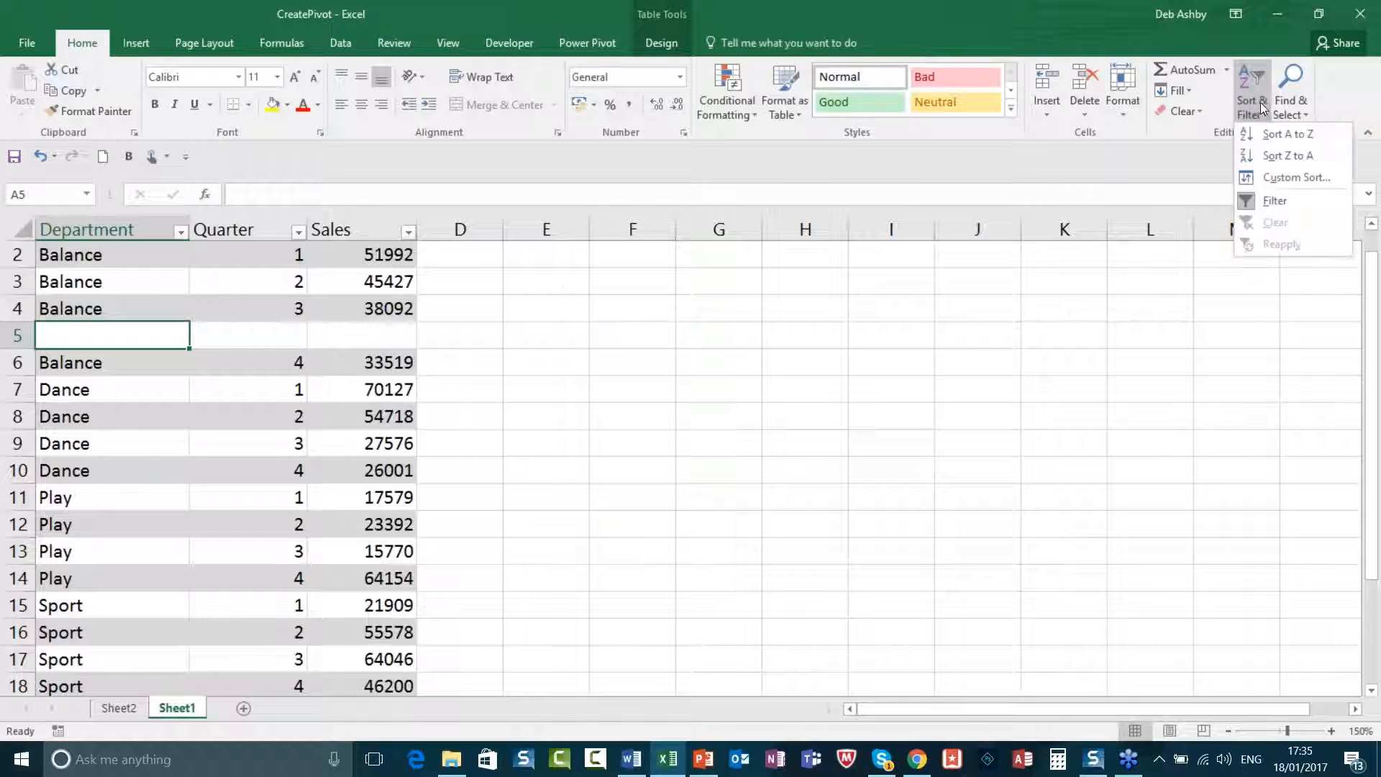
{"action": "left_click", "coordinate": [1031, 340]}
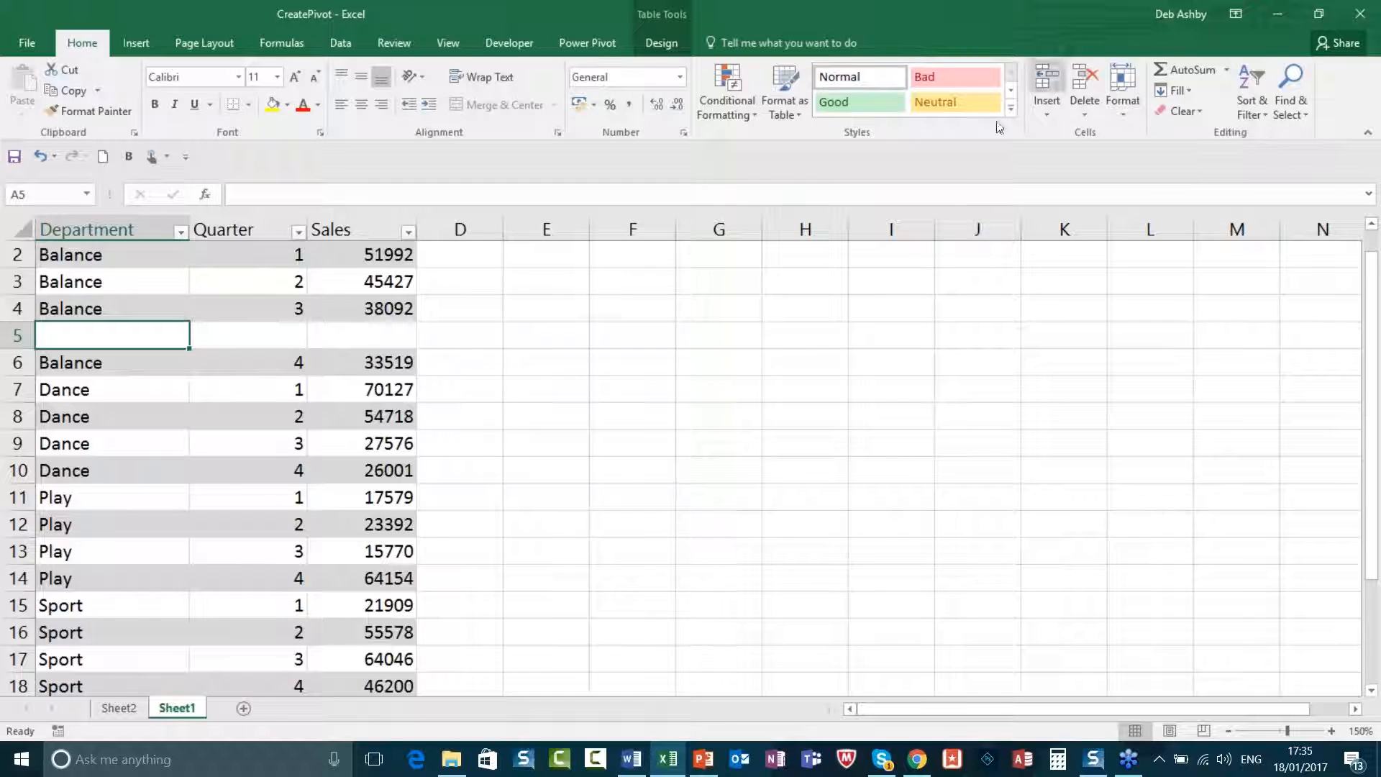
- Recheck the article's instructions in Chrome, then select the table's blank cells in Excel using Go To Special with the Blanks option
{"action": "left_click", "coordinate": [918, 761]}
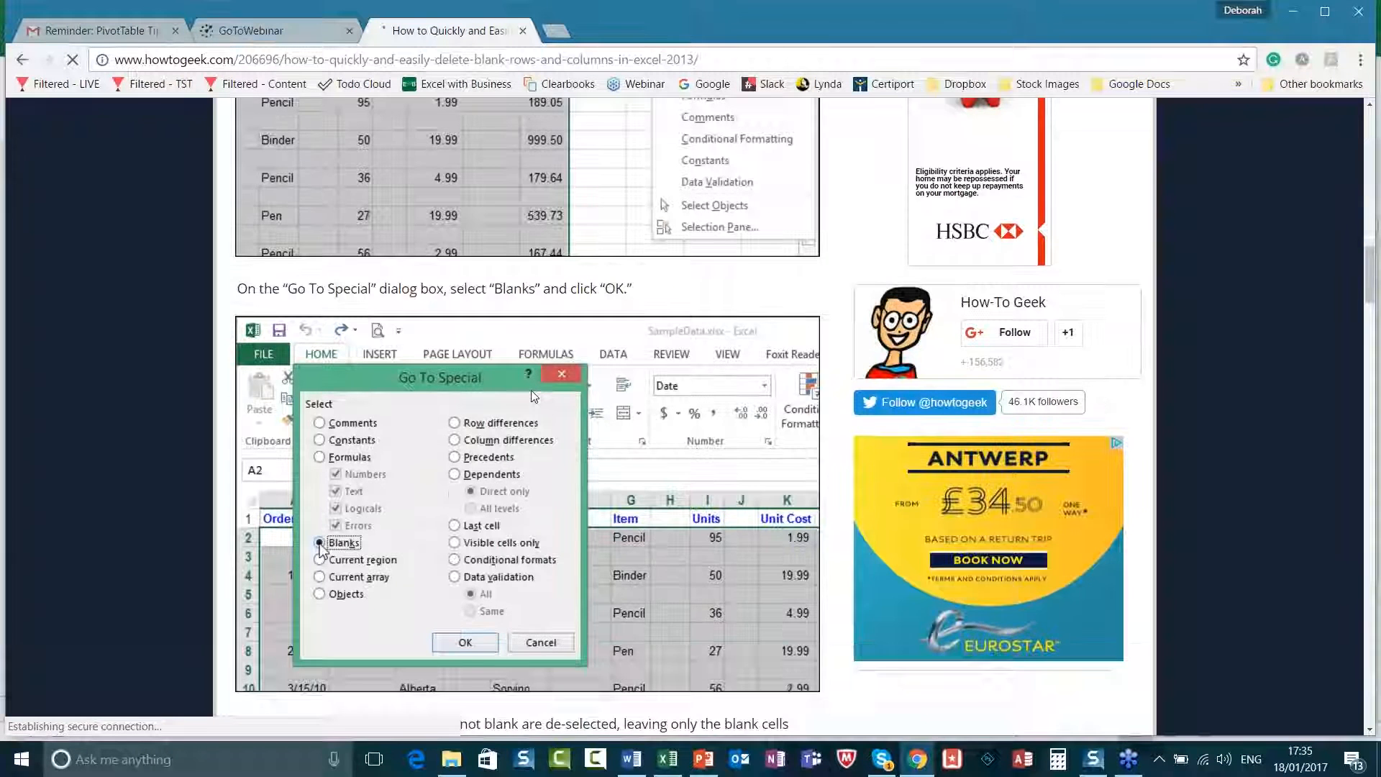
{"action": "scroll", "coordinate": [531, 396], "scroll_direction": "up", "scroll_amount": 8}
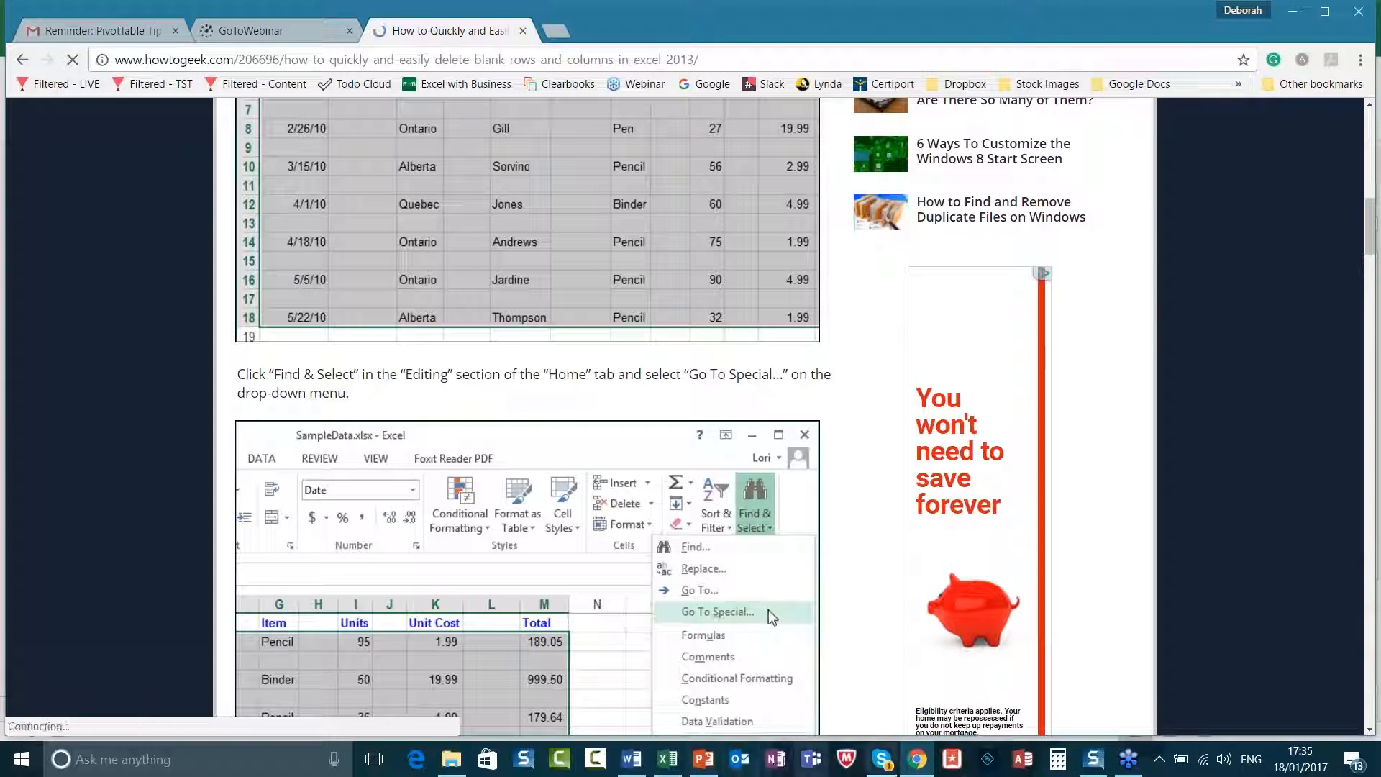
{"action": "left_click", "coordinate": [667, 759]}
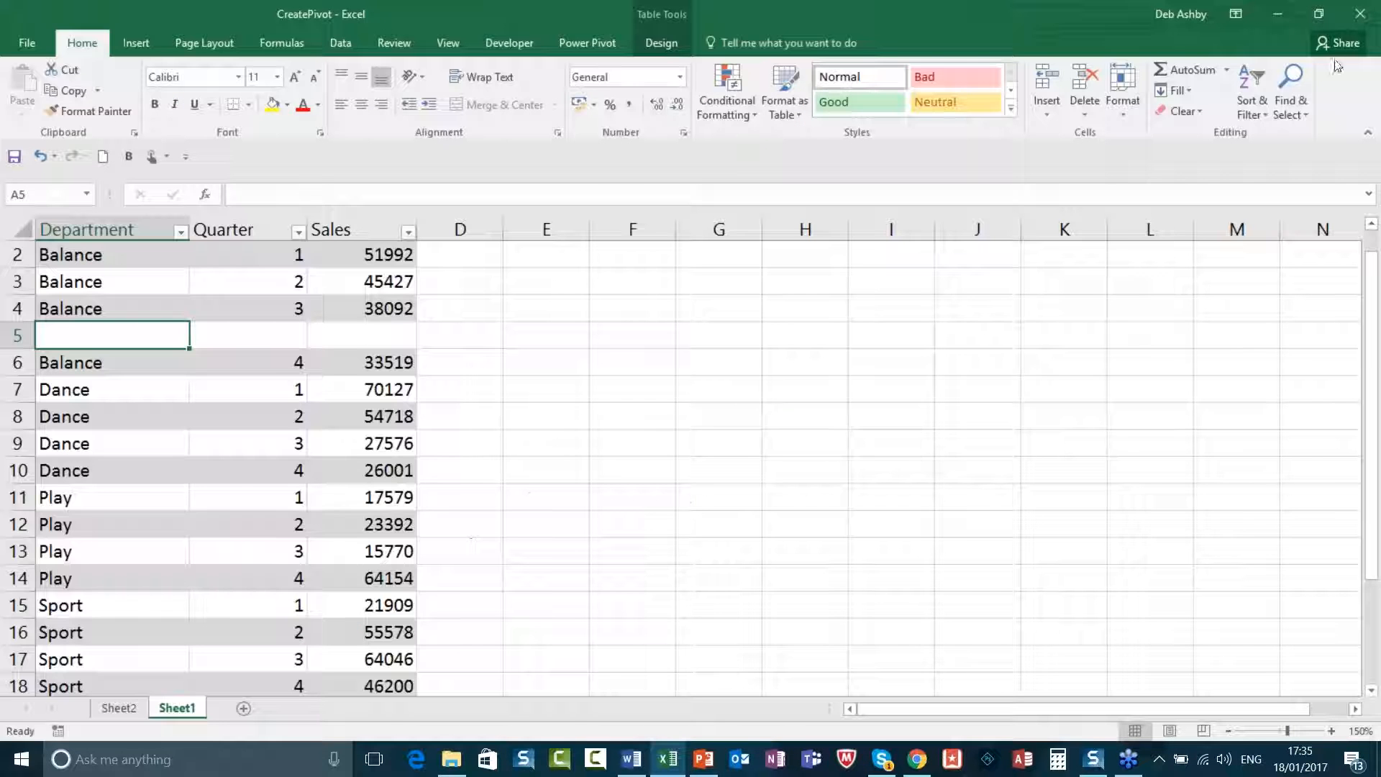
{"action": "left_click", "coordinate": [1291, 97]}
{"action": "left_click", "coordinate": [1268, 203]}
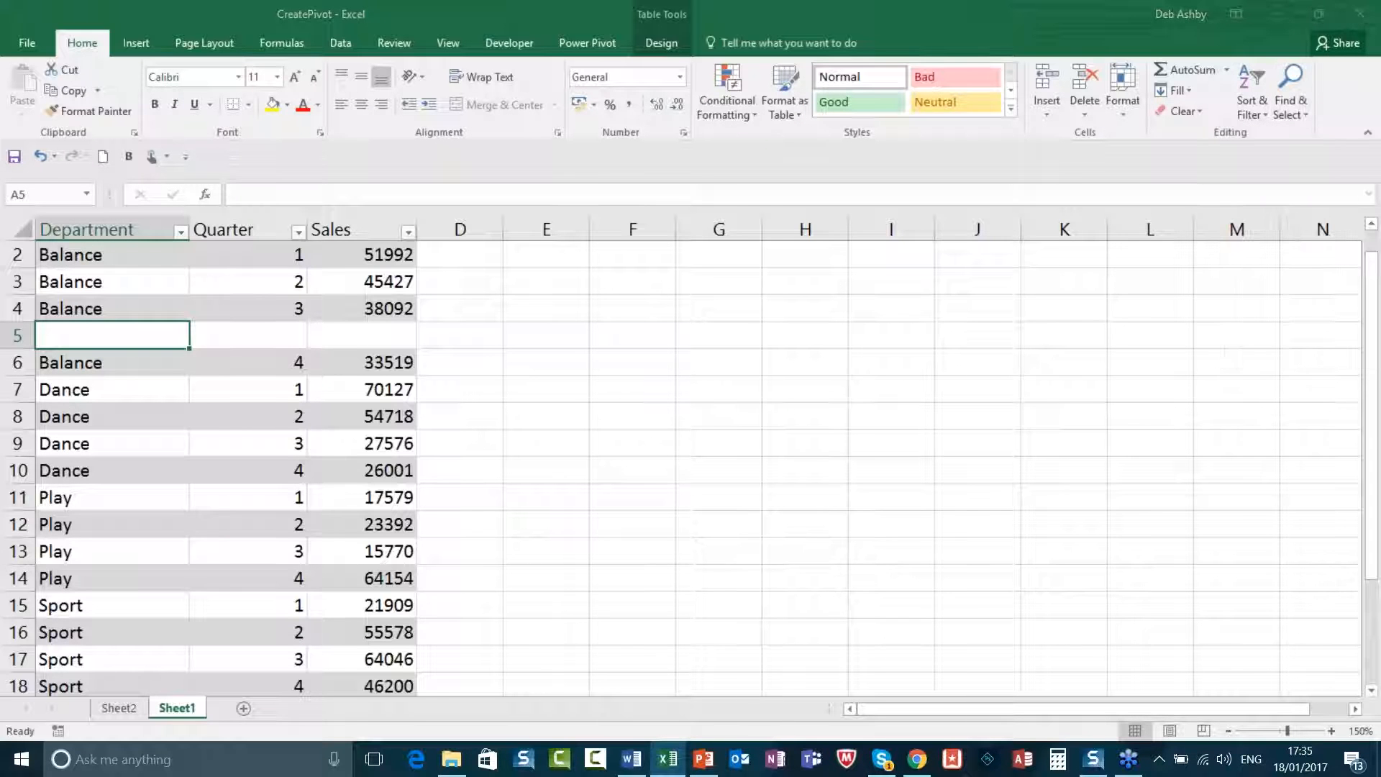
{"action": "left_click", "coordinate": [727, 328]}
{"action": "left_click", "coordinate": [883, 432]}
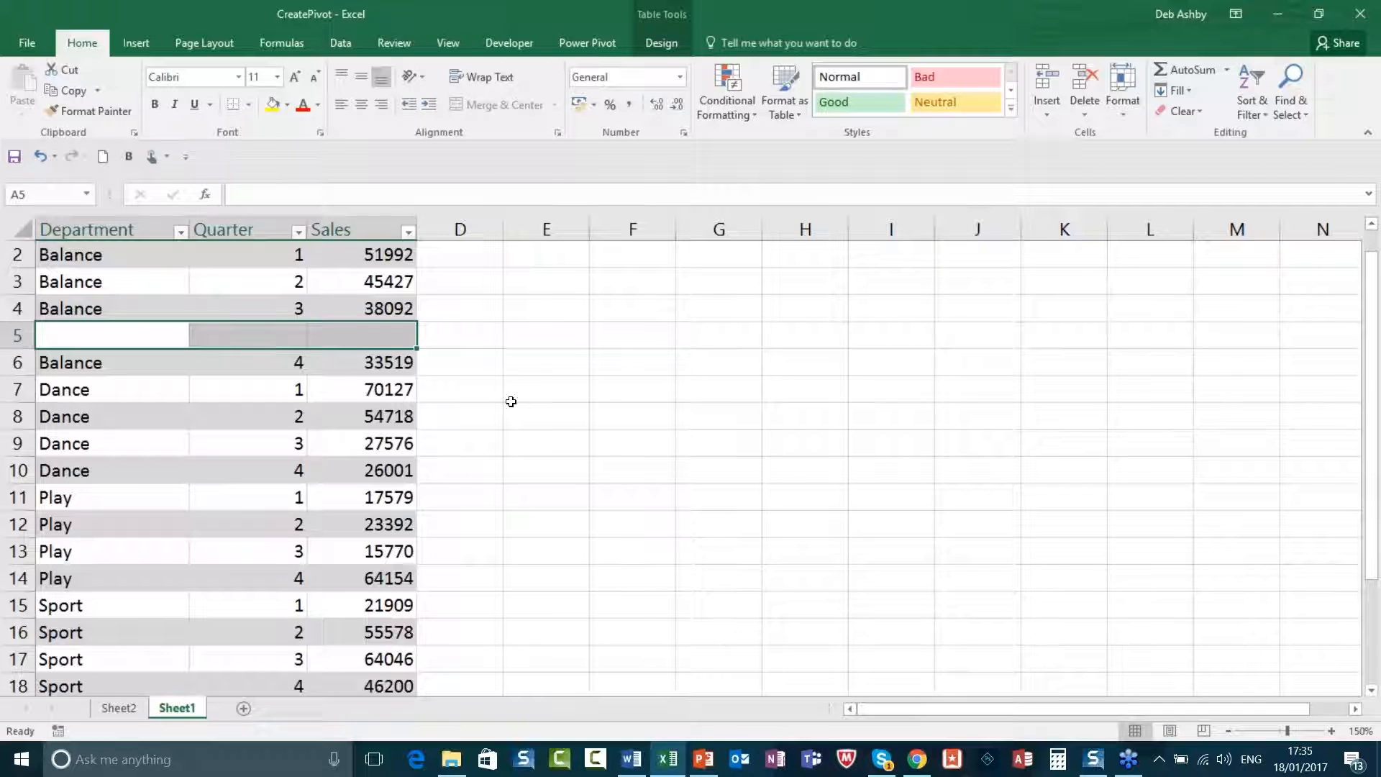
{"action": "left_click", "coordinate": [481, 357]}
{"action": "left_click", "coordinate": [1292, 100]}
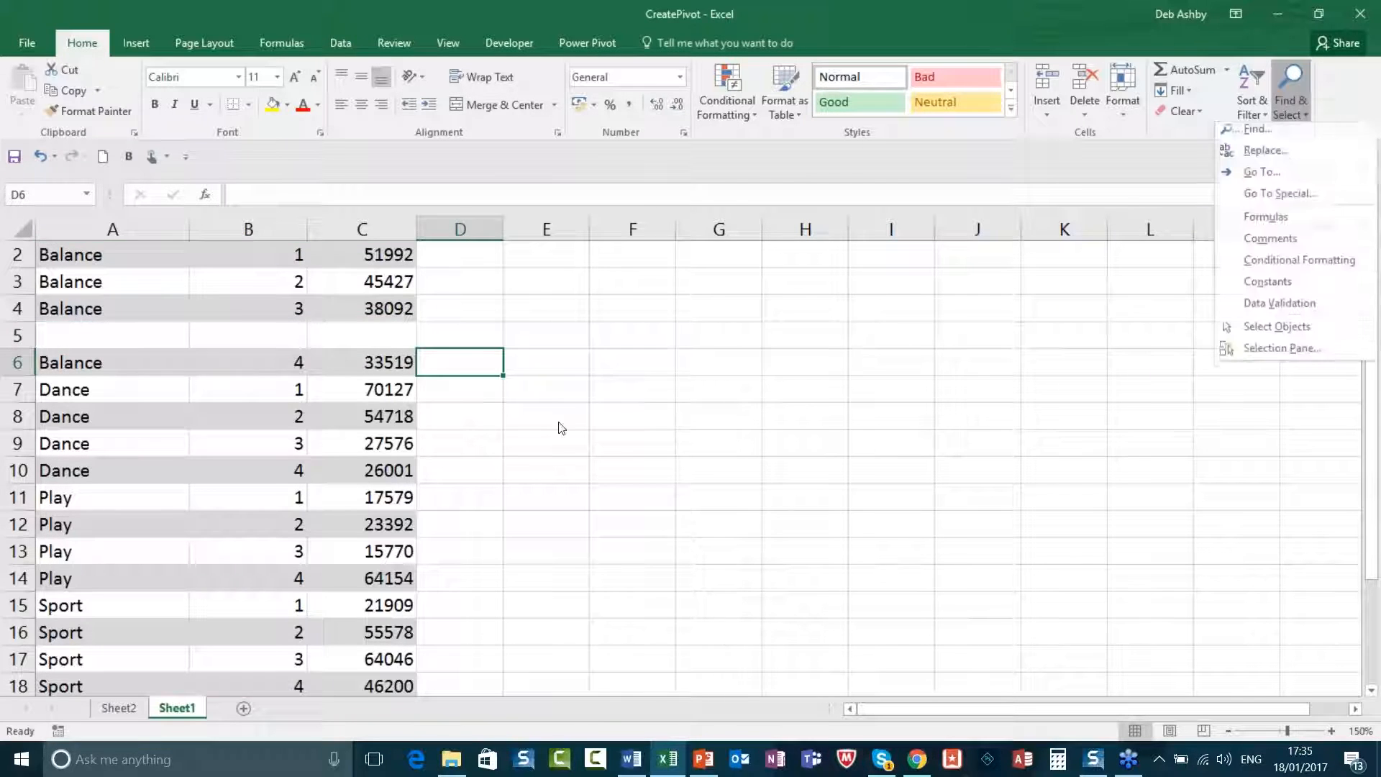
{"action": "key", "text": "Escape"}
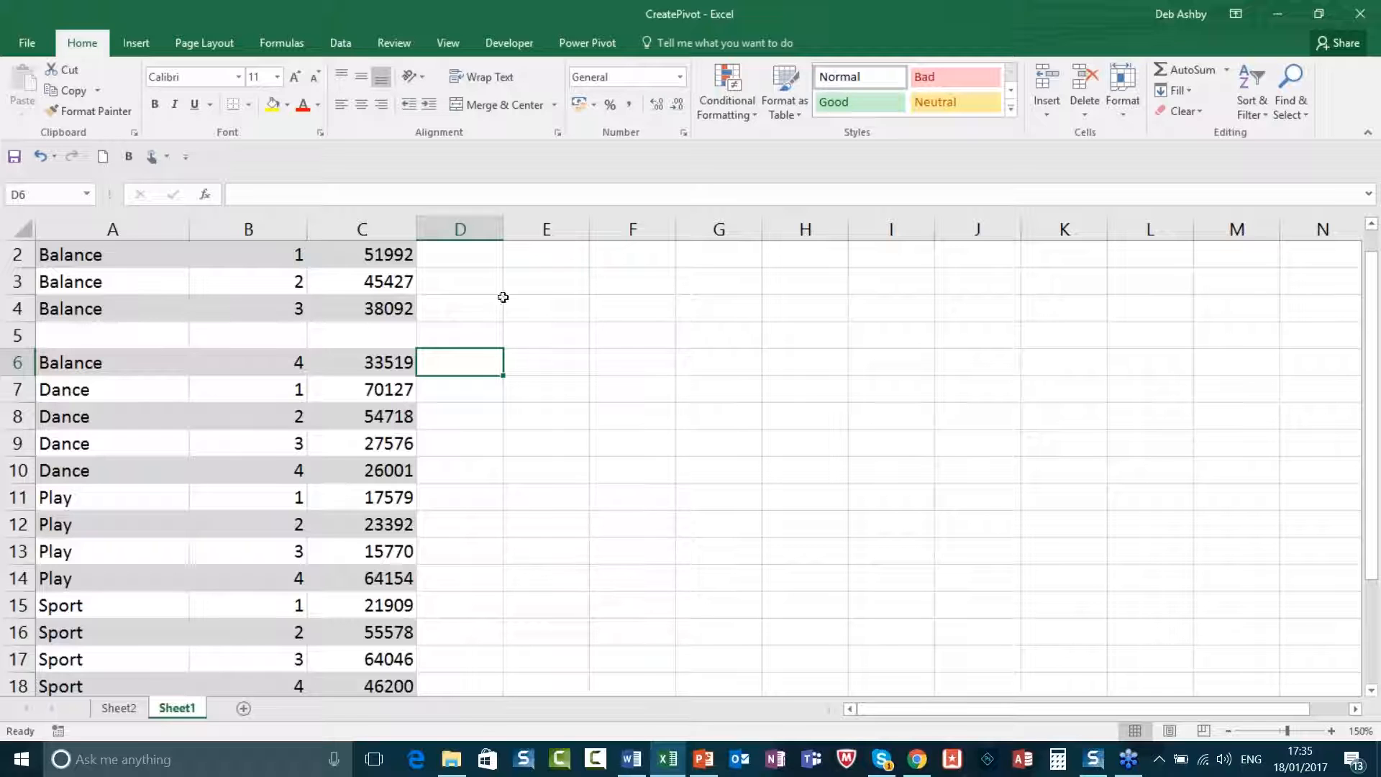
- Delete the blank row 5 from the department sales table on Sheet1
{"action": "left_click", "coordinate": [458, 333]}
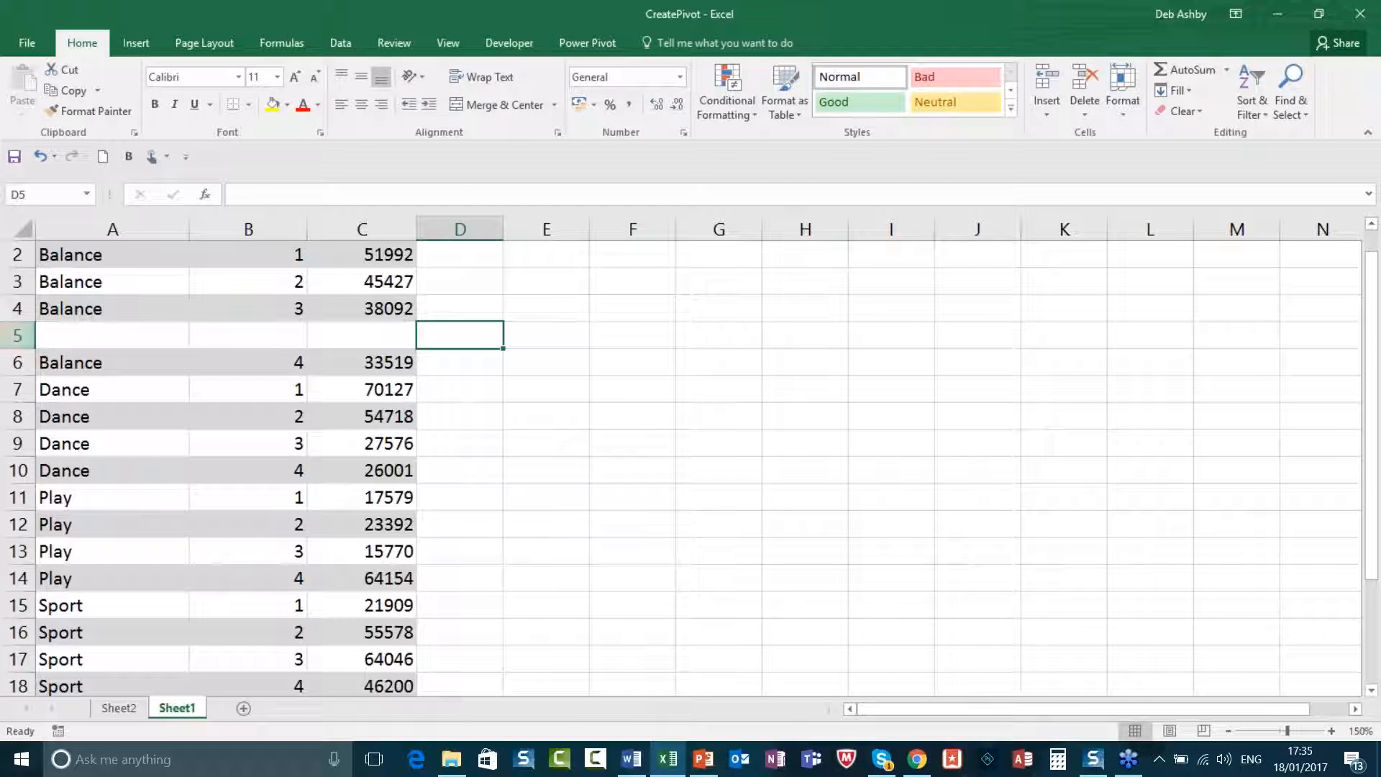
{"action": "left_click", "coordinate": [17, 336]}
{"action": "right_click", "coordinate": [19, 336]}
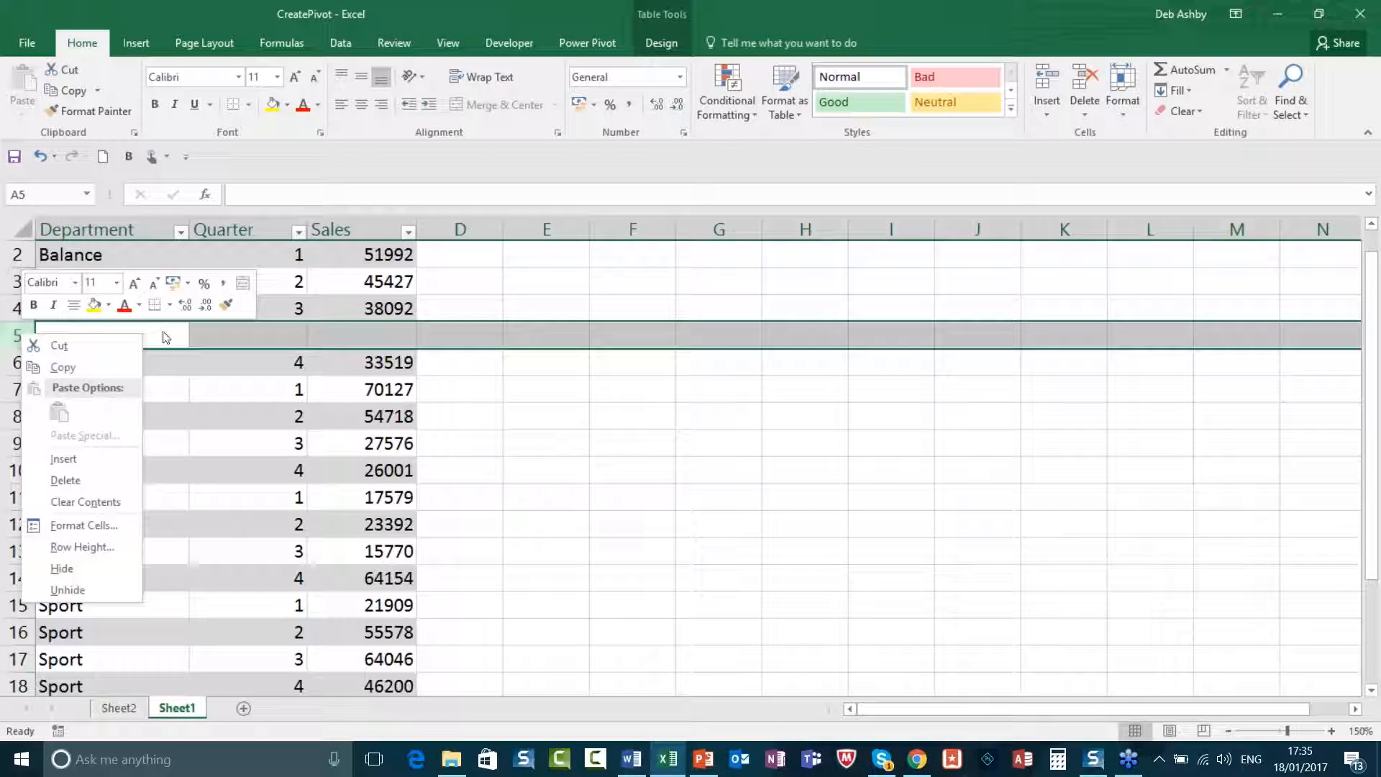
{"action": "left_click", "coordinate": [85, 480]}
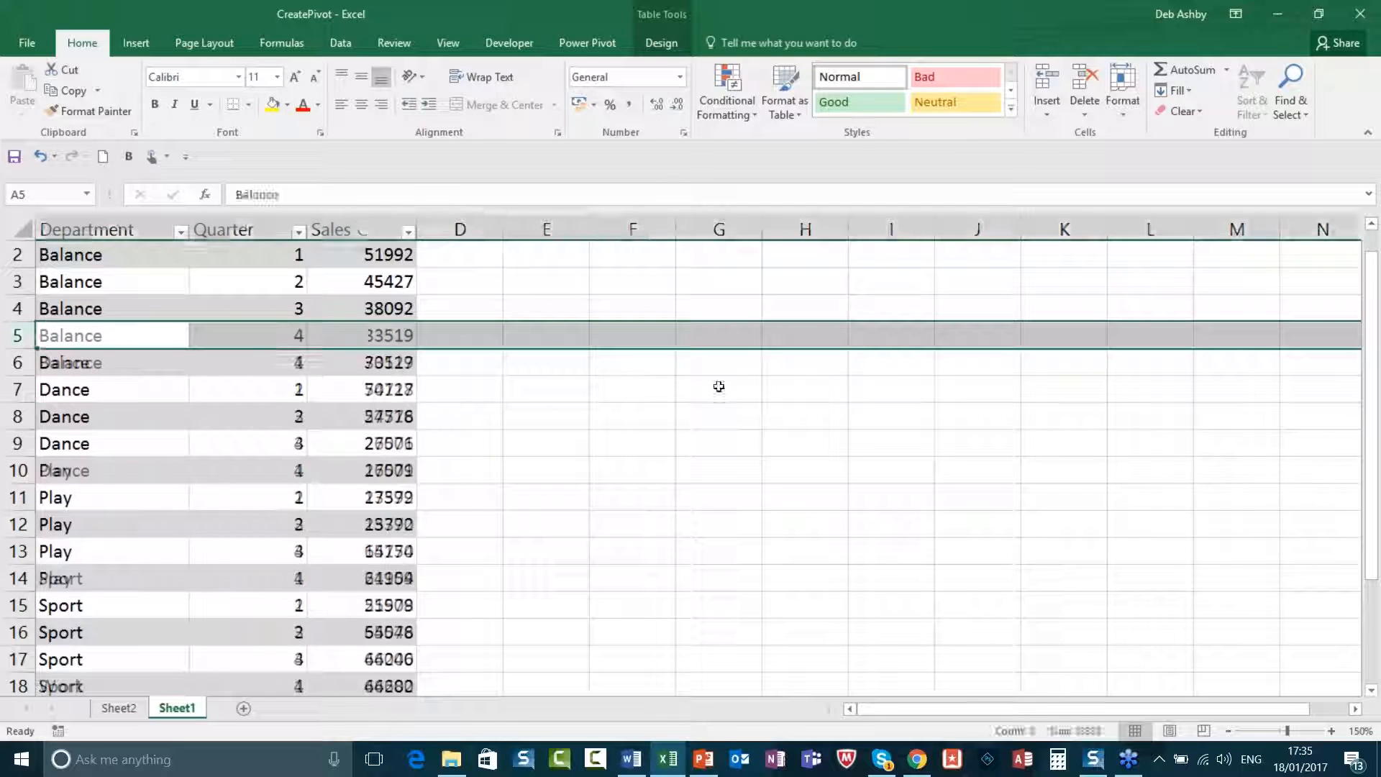
{"action": "left_click", "coordinate": [549, 420]}
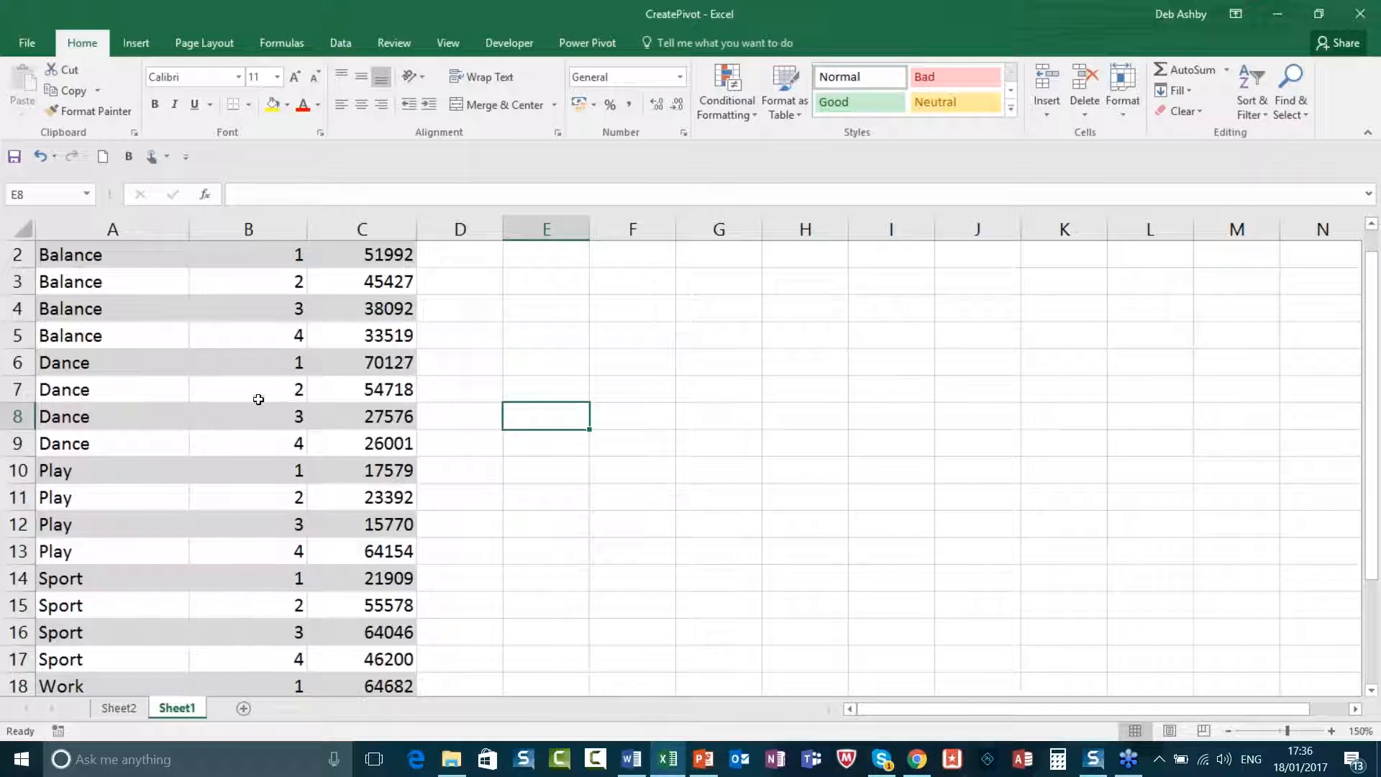
- Examine the department sales table from its header to its last row for any remaining blank rows
{"action": "left_click", "coordinate": [239, 394]}
{"action": "scroll", "coordinate": [268, 415], "scroll_direction": "up", "scroll_amount": 1}
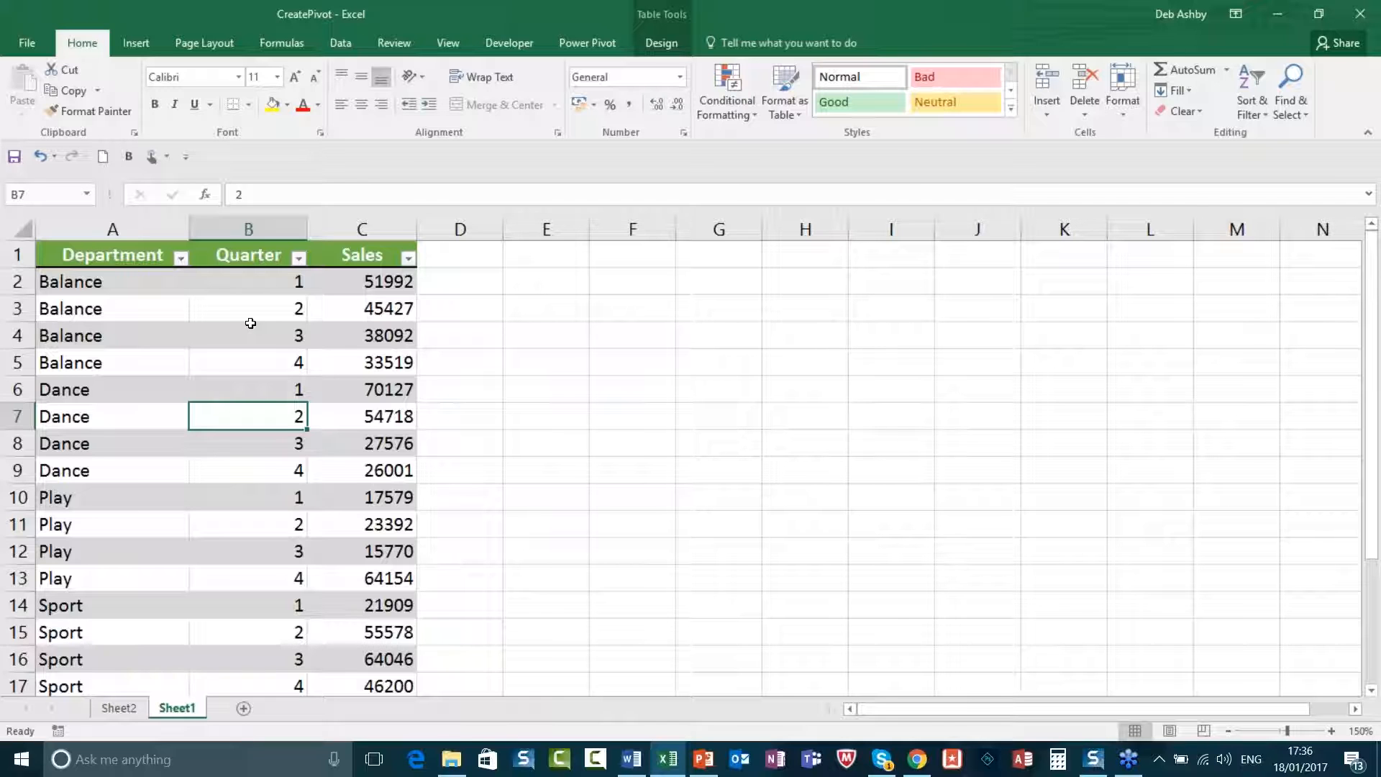
{"action": "left_click", "coordinate": [224, 386]}
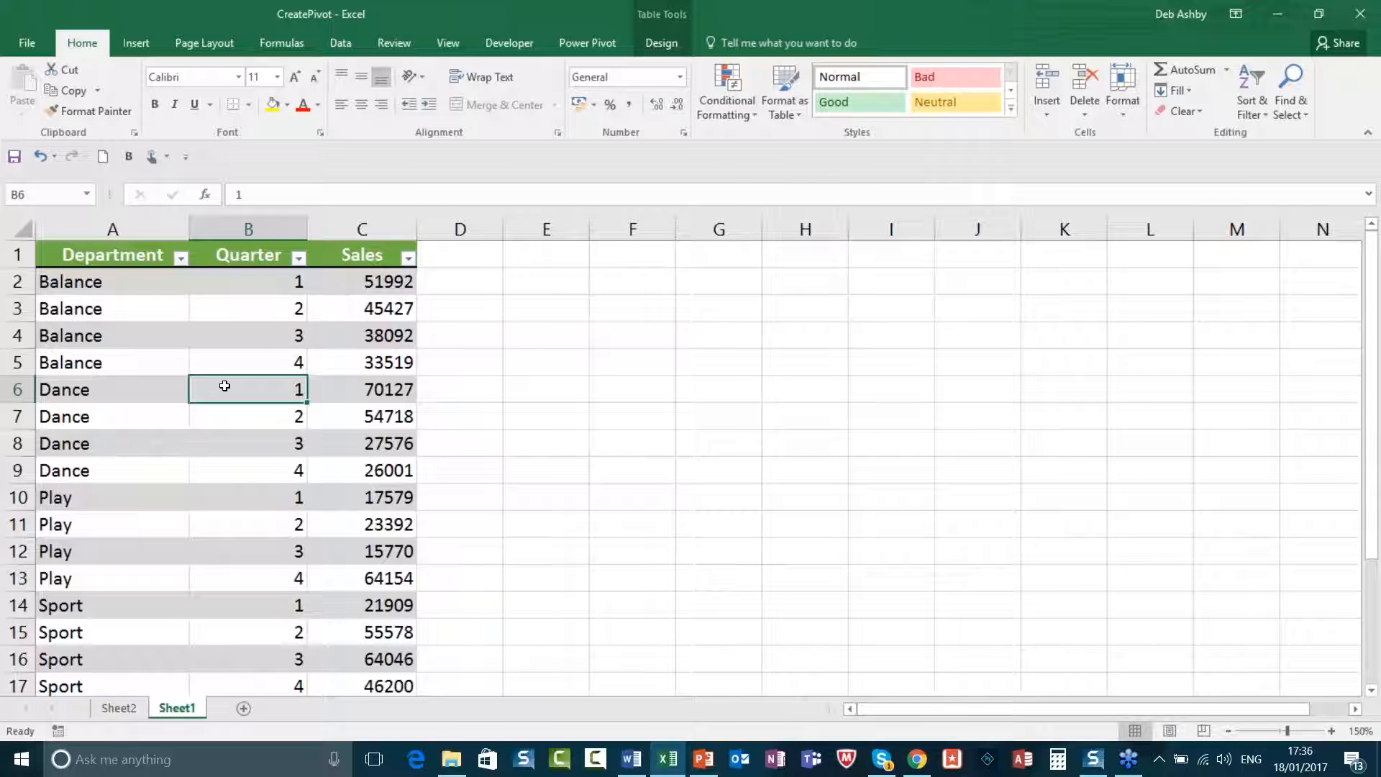
{"action": "scroll", "coordinate": [224, 387], "scroll_direction": "down", "scroll_amount": 2}
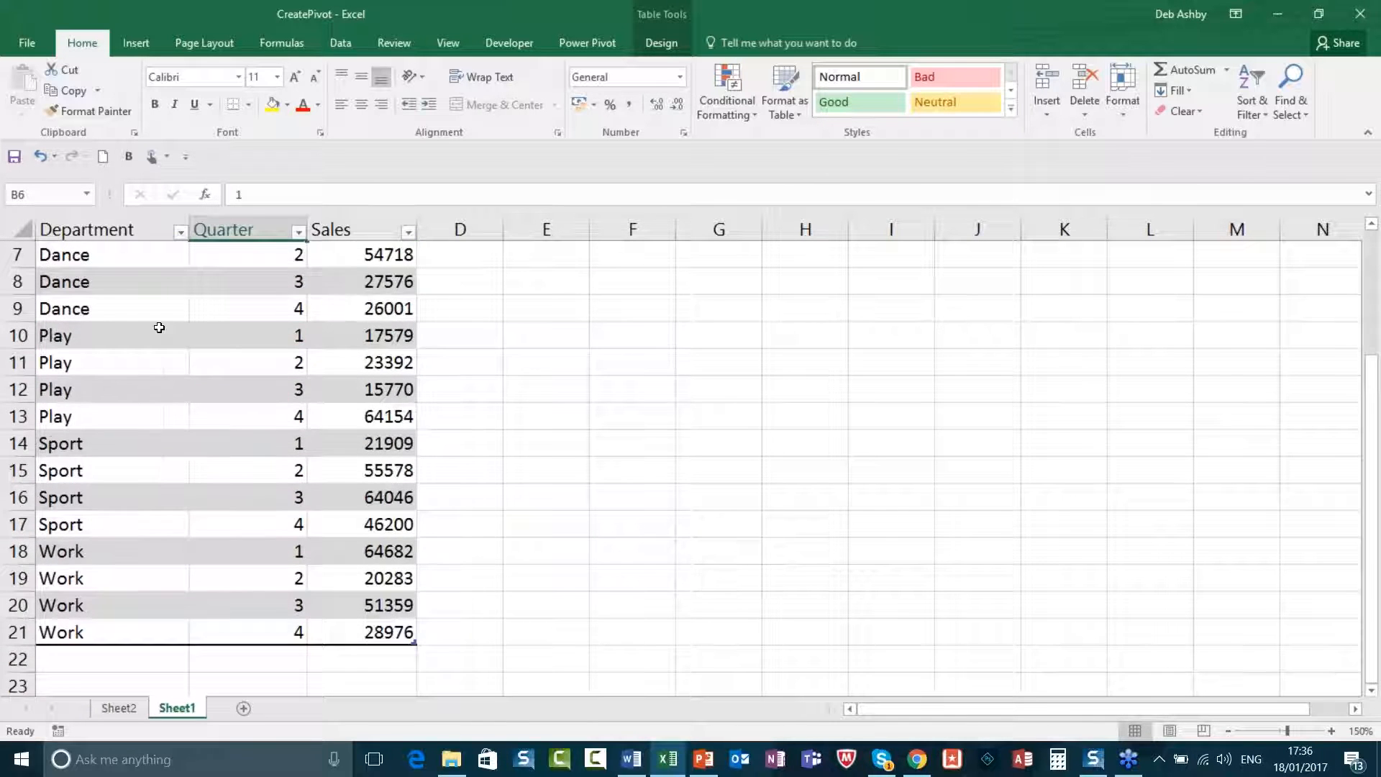
{"action": "scroll", "coordinate": [158, 327], "scroll_direction": "up", "scroll_amount": 2}
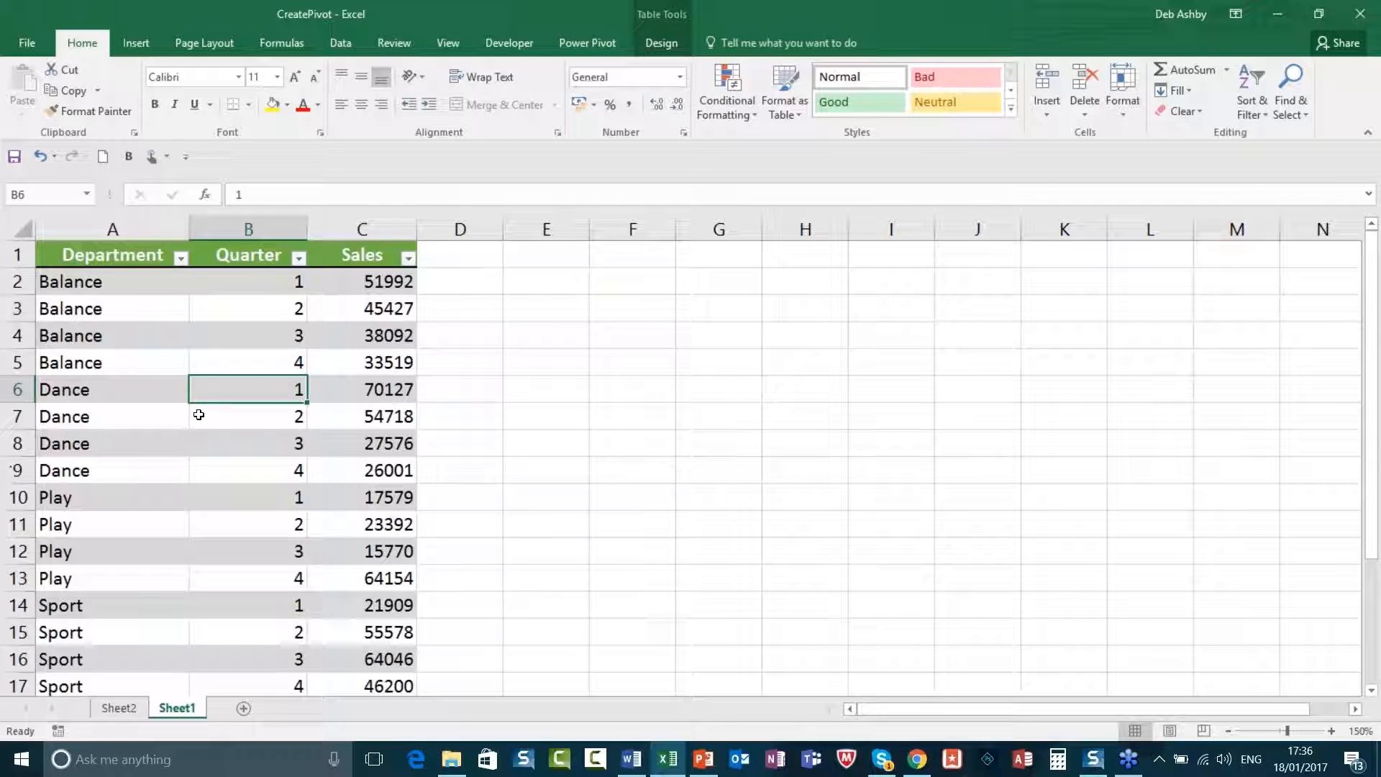
{"action": "left_click", "coordinate": [221, 409]}
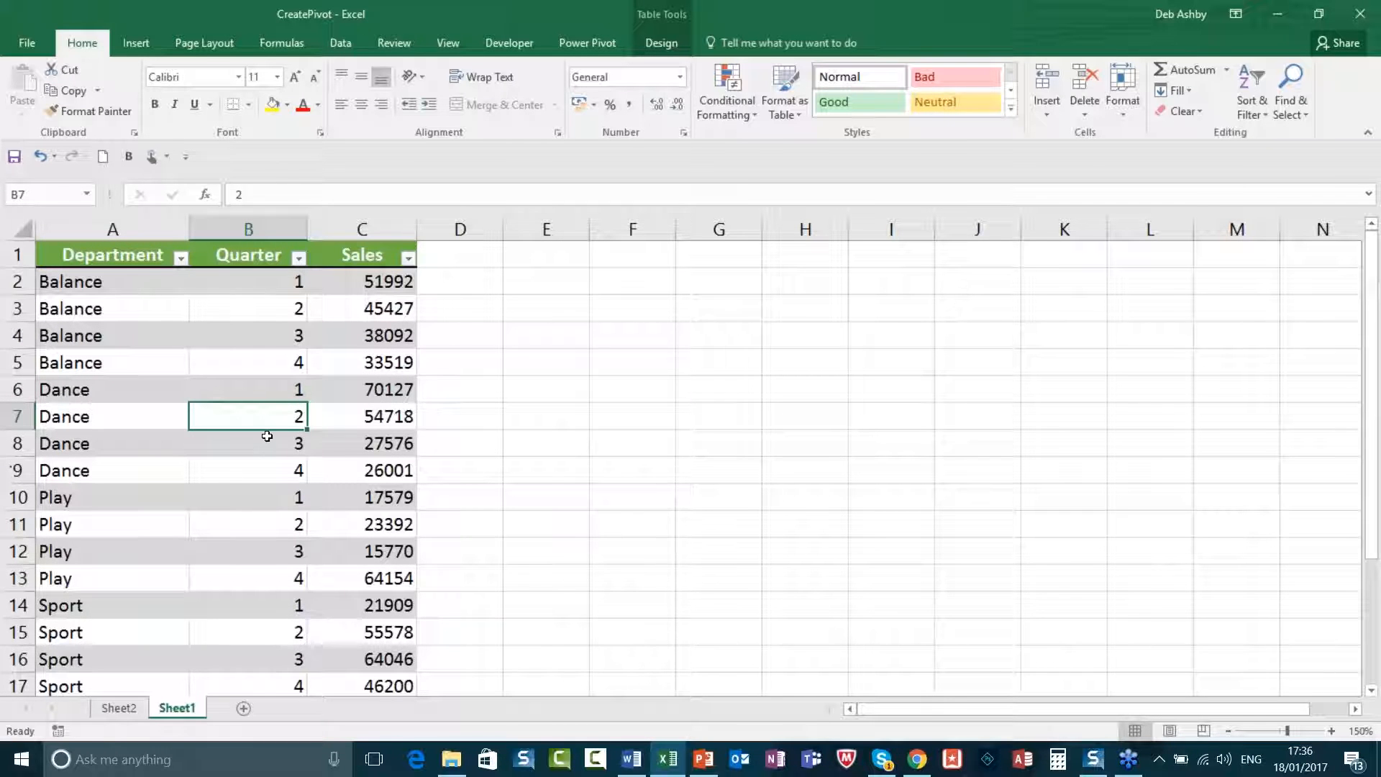
{"action": "scroll", "coordinate": [267, 436], "scroll_direction": "down", "scroll_amount": 3}
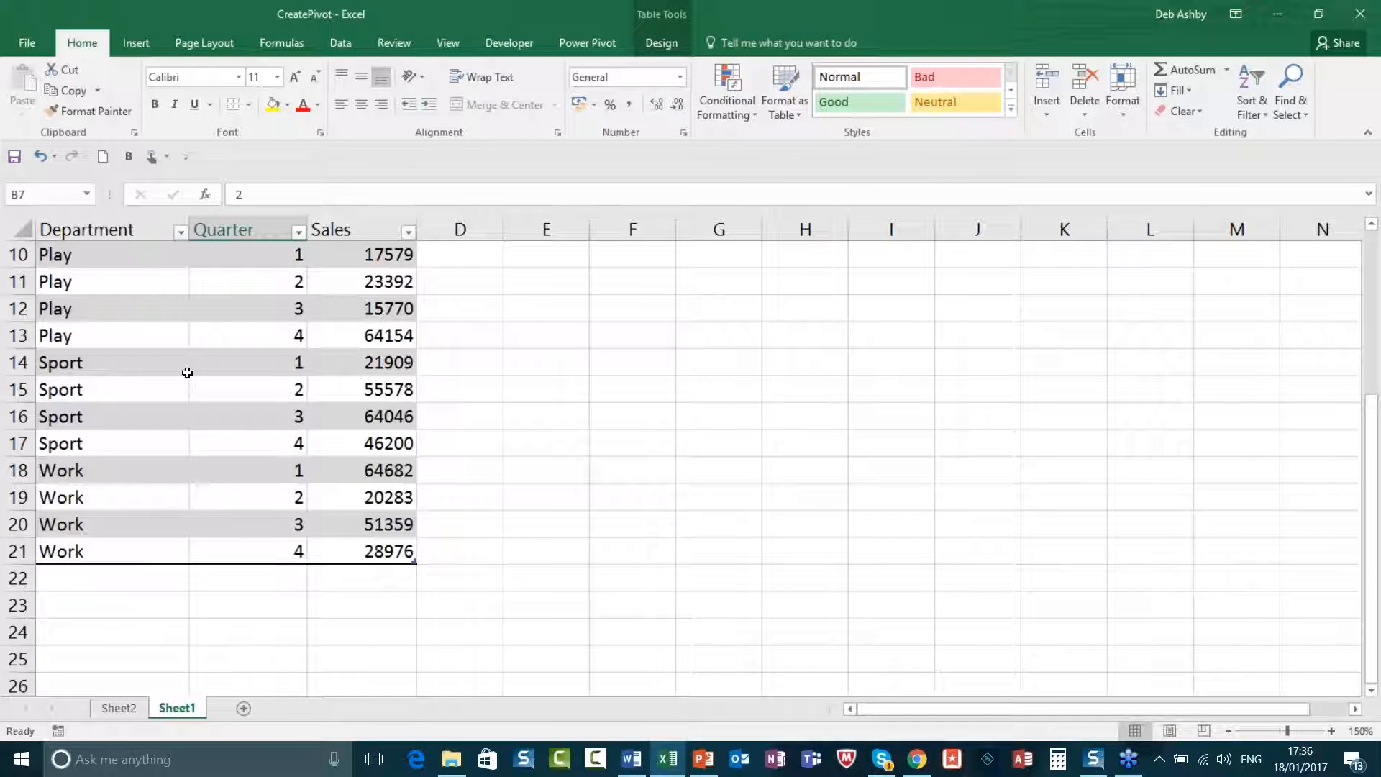
{"action": "left_click", "coordinate": [386, 337]}
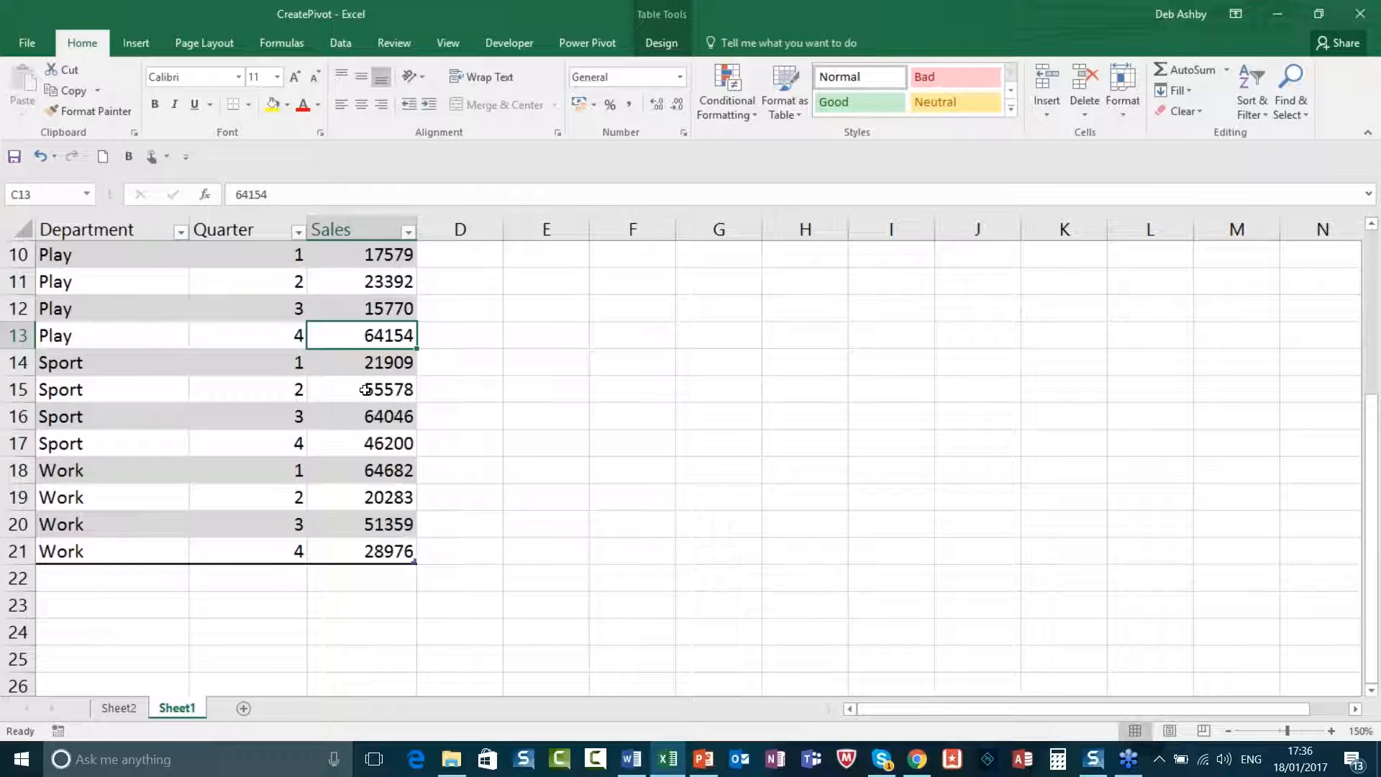
{"action": "left_click", "coordinate": [253, 370]}
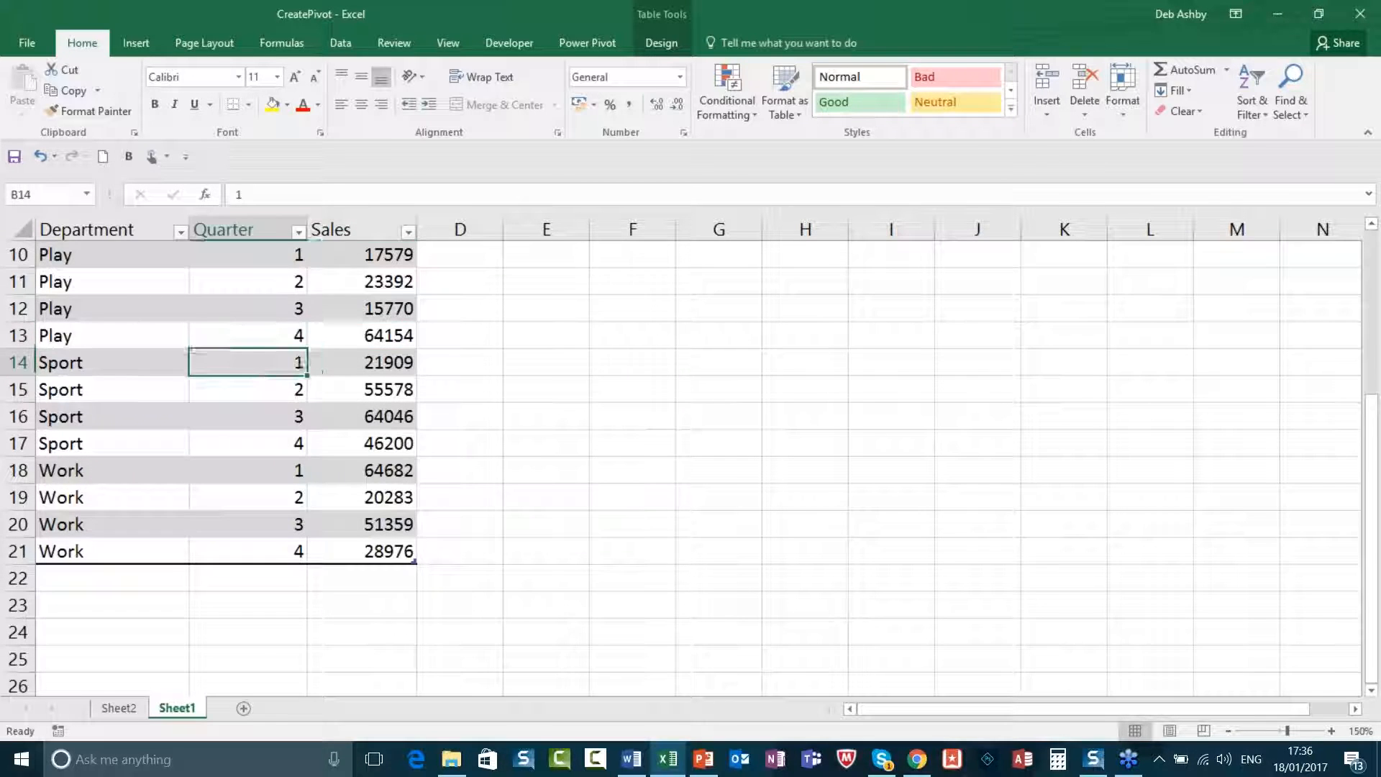
{"action": "scroll", "coordinate": [216, 396], "scroll_direction": "up", "scroll_amount": 3}
- Create a pivot table from the sales table on a new worksheet, with Quarter as rows, Department as columns and Sales as summed values
{"action": "left_click", "coordinate": [261, 412]}
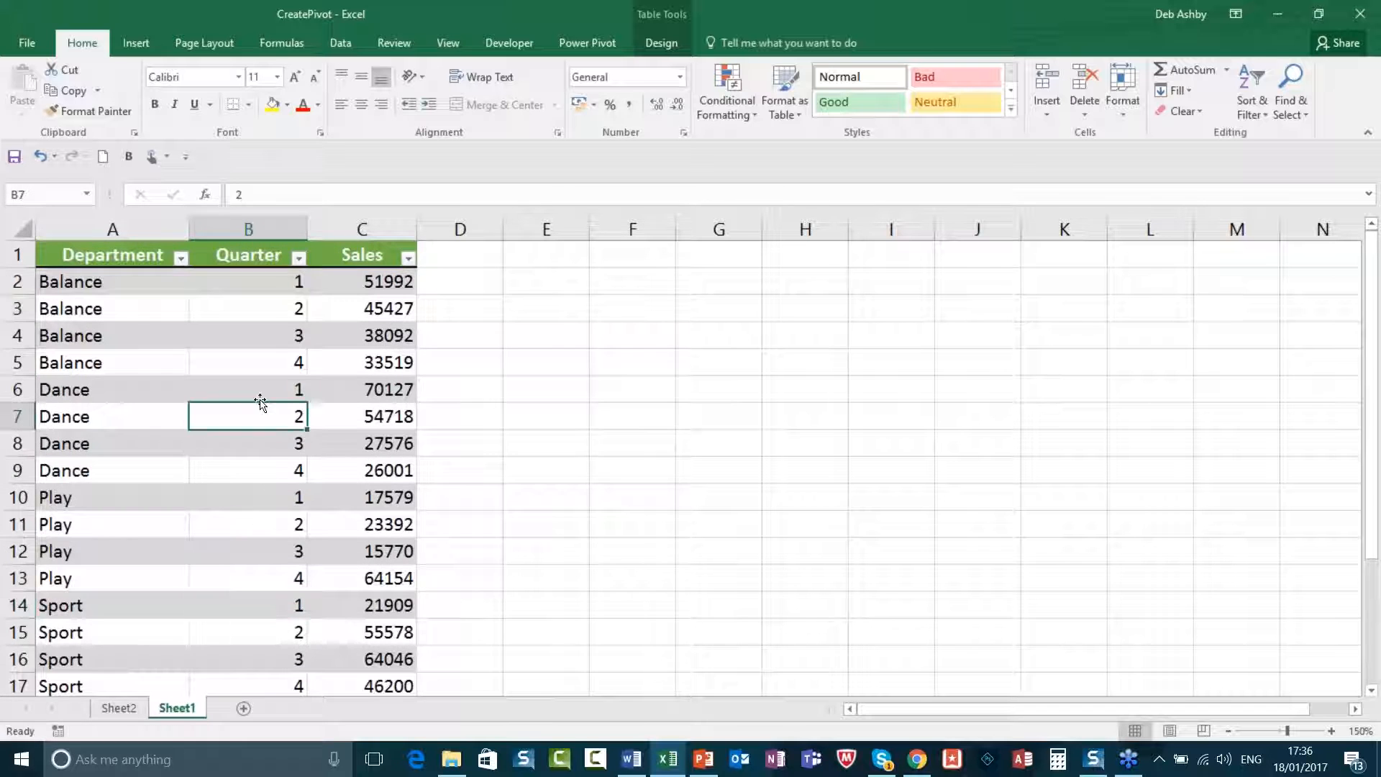
{"action": "left_click", "coordinate": [134, 43]}
{"action": "left_click", "coordinate": [29, 86]}
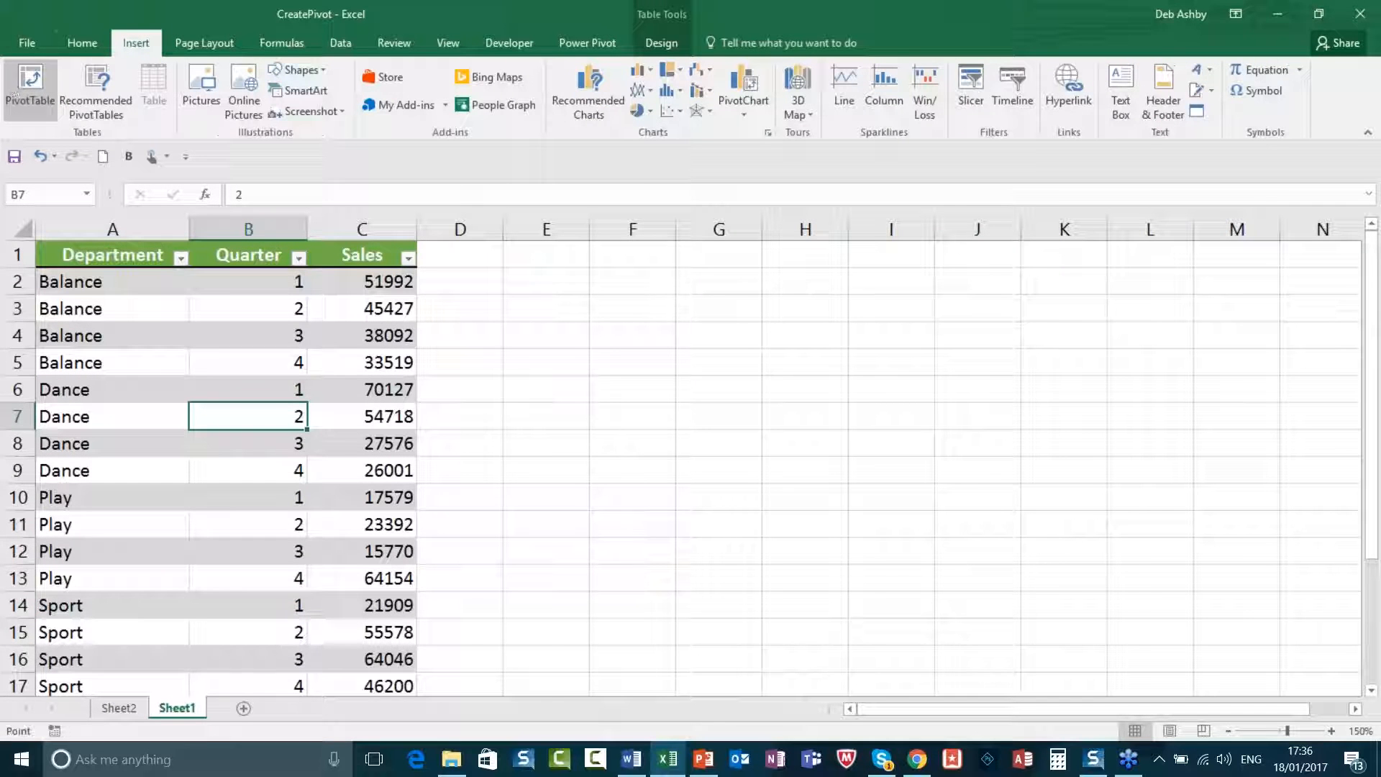
{"action": "left_click", "coordinate": [908, 436]}
{"action": "left_click_drag", "start_coordinate": [1029, 333], "coordinate": [1251, 565]}
{"action": "left_click_drag", "start_coordinate": [1021, 352], "coordinate": [1248, 647]}
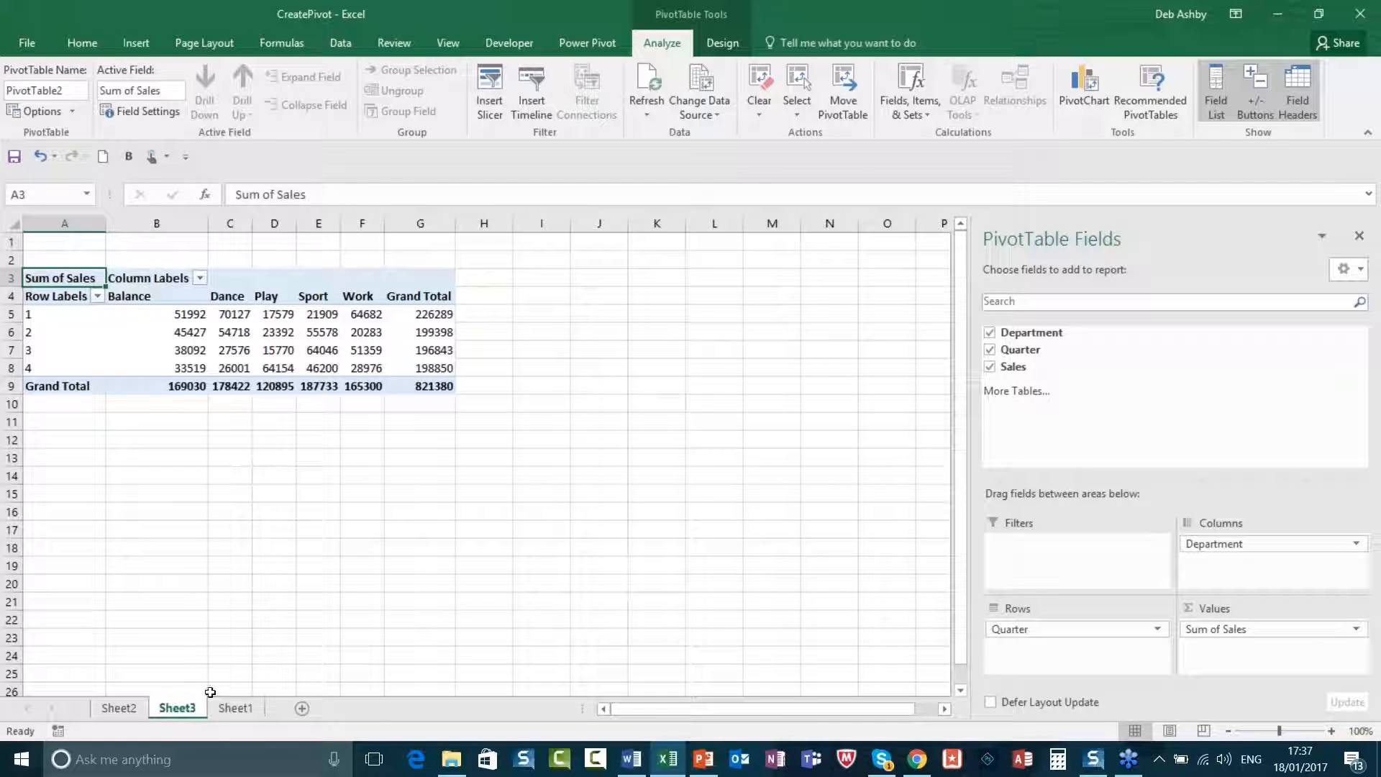
- Compare the new pivot table with its source data on Sheet1 and check the pivot table's available Refresh options
{"action": "left_click", "coordinate": [235, 708]}
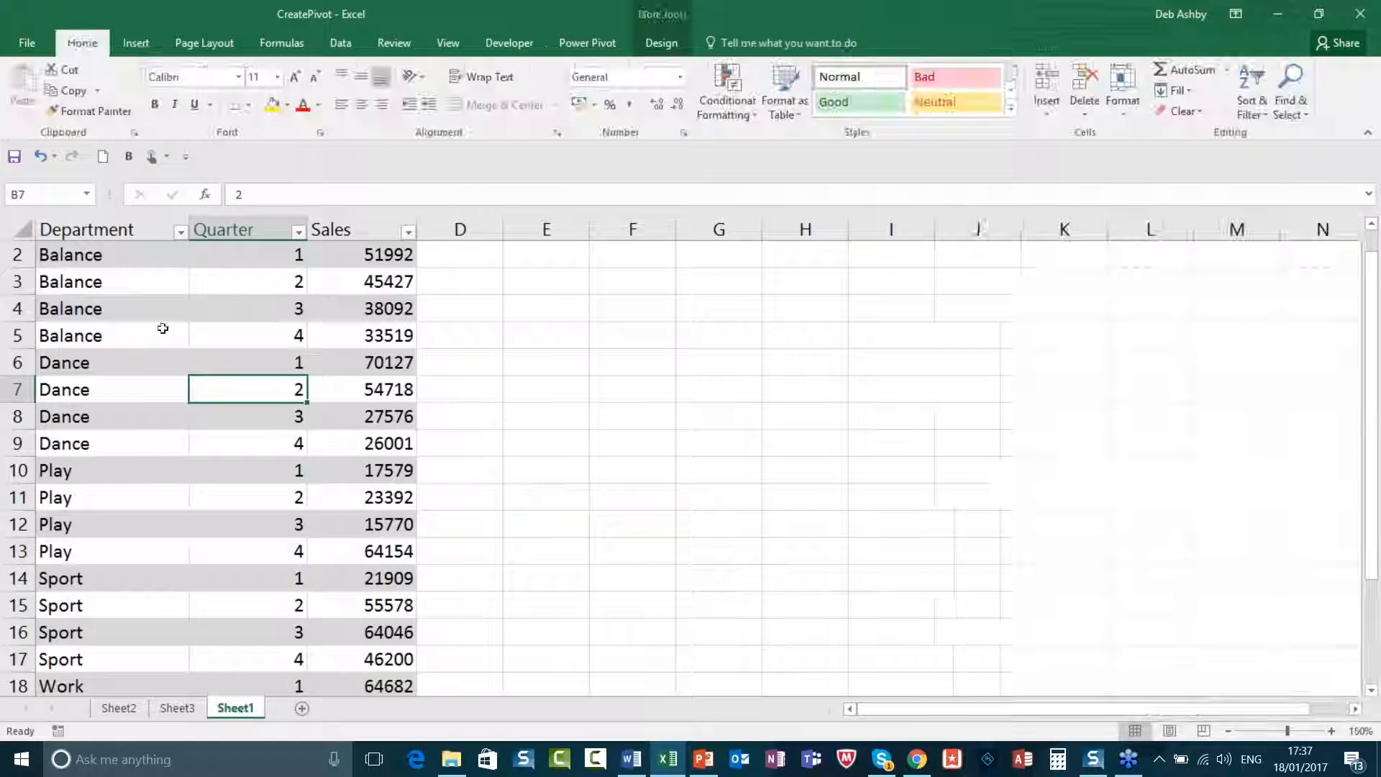
{"action": "left_click", "coordinate": [177, 708]}
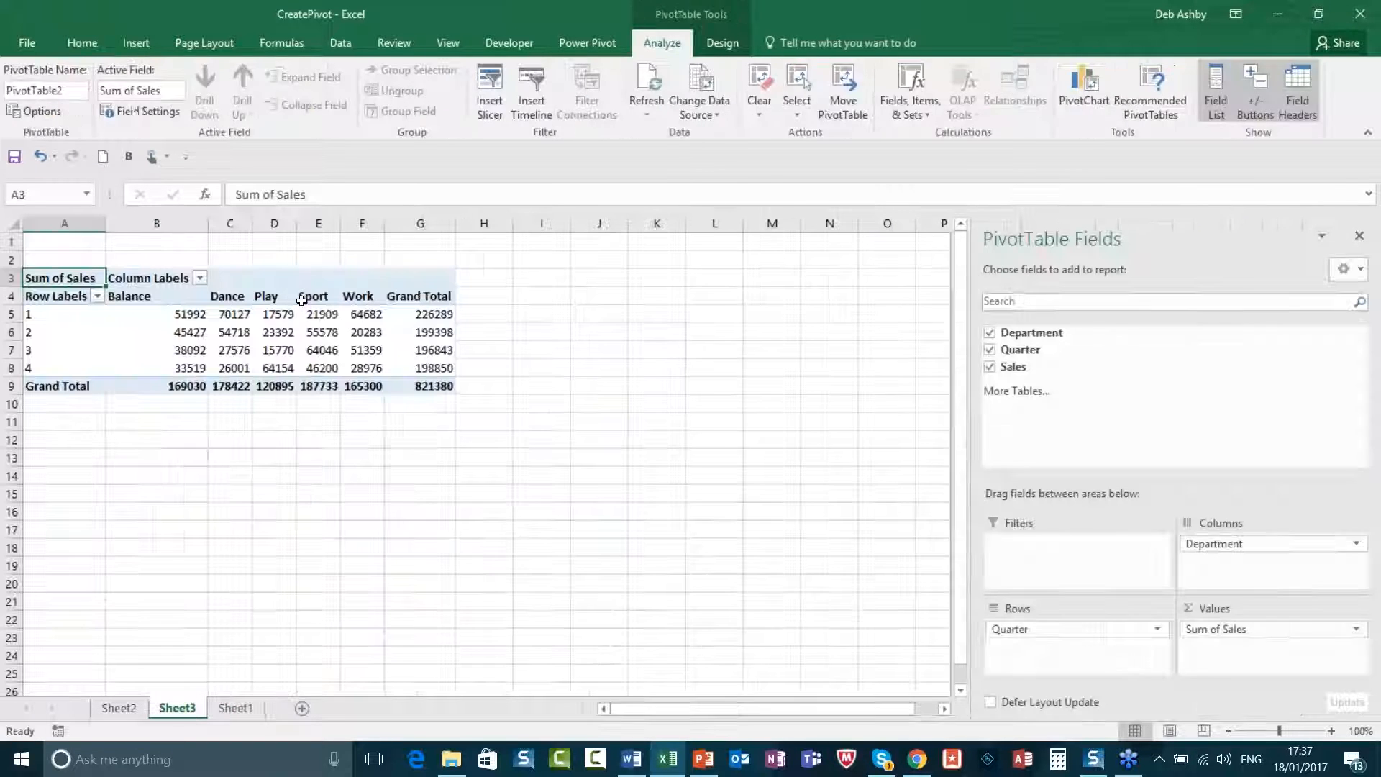
{"action": "left_click", "coordinate": [295, 348]}
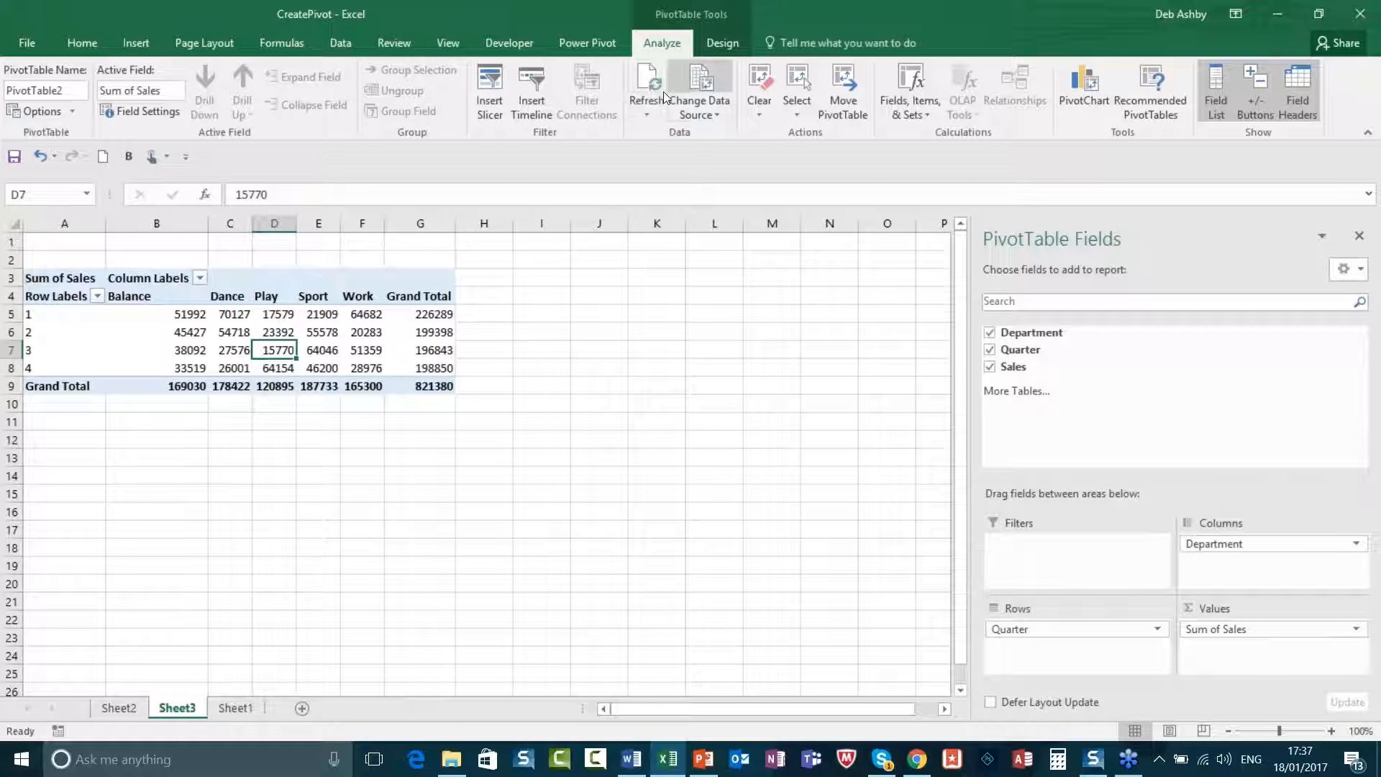
{"action": "left_click", "coordinate": [650, 115]}
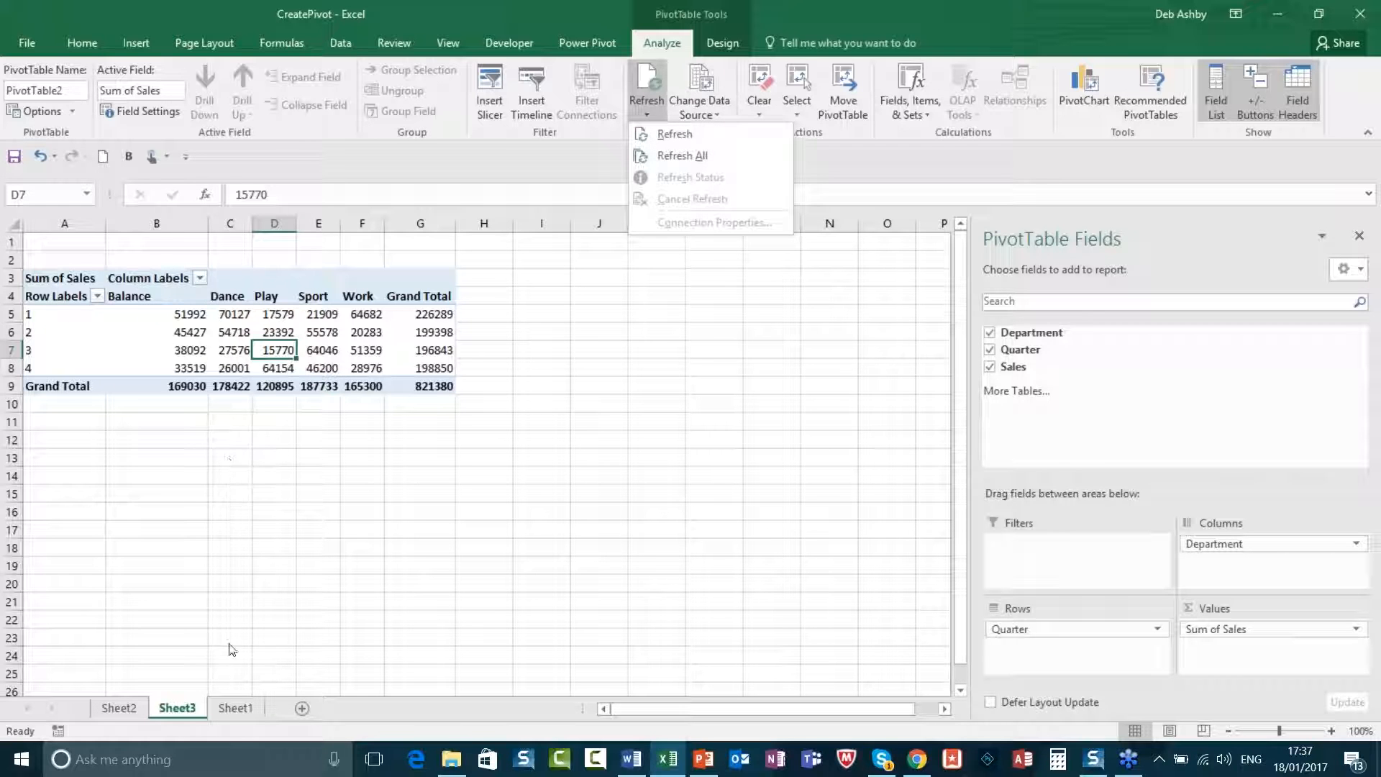
{"action": "left_click", "coordinate": [241, 713]}
{"action": "left_click", "coordinate": [241, 711]}
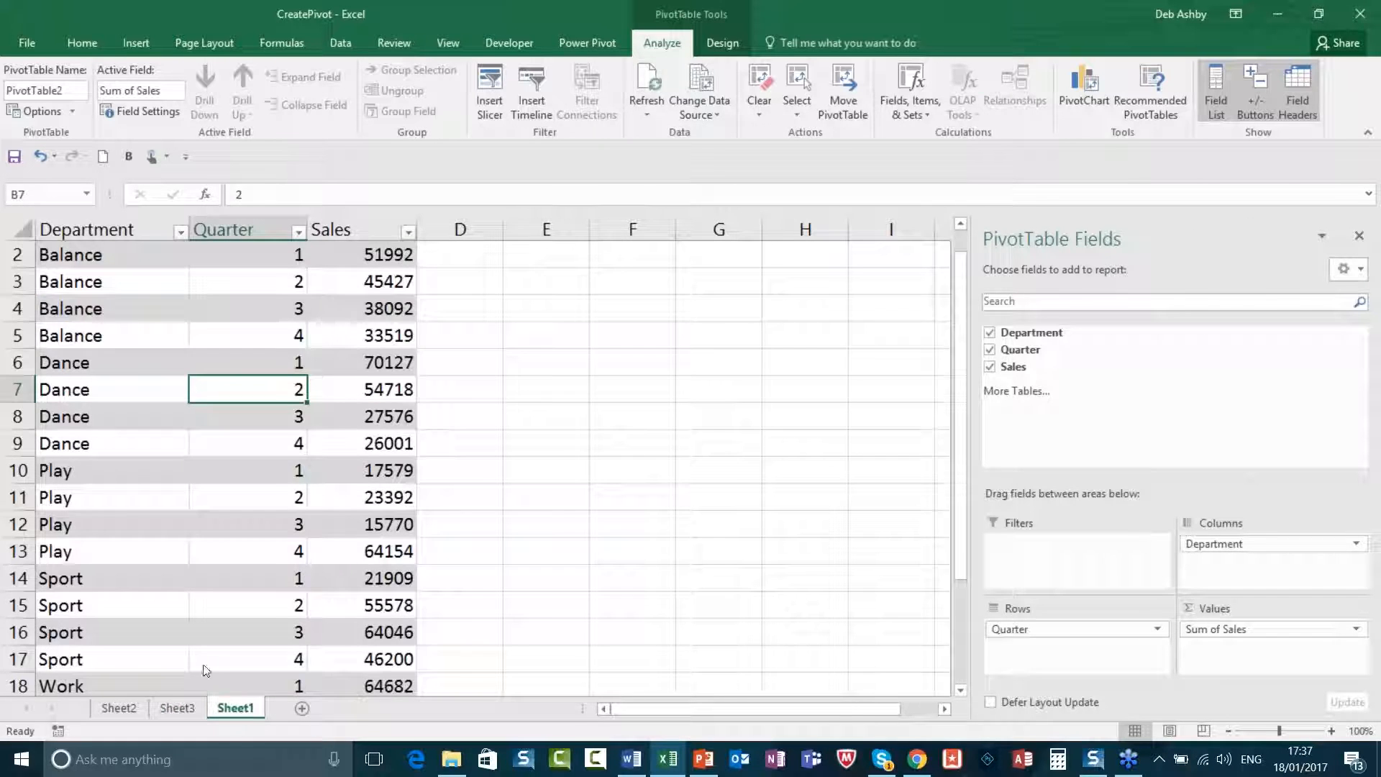
{"action": "left_click", "coordinate": [136, 515]}
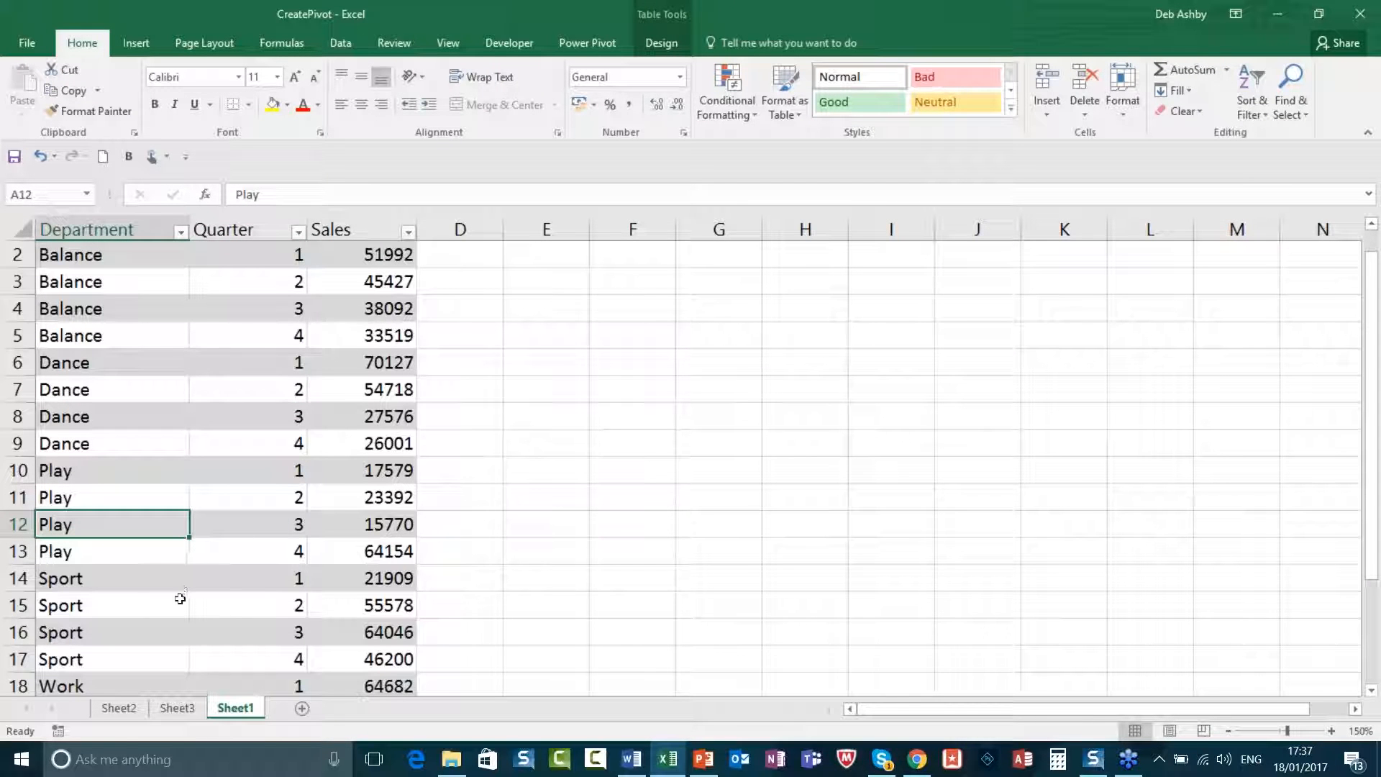
{"action": "left_click", "coordinate": [237, 573]}
{"action": "scroll", "coordinate": [238, 574], "scroll_direction": "down", "scroll_amount": 1}
{"action": "scroll", "coordinate": [237, 573], "scroll_direction": "up", "scroll_amount": 1}
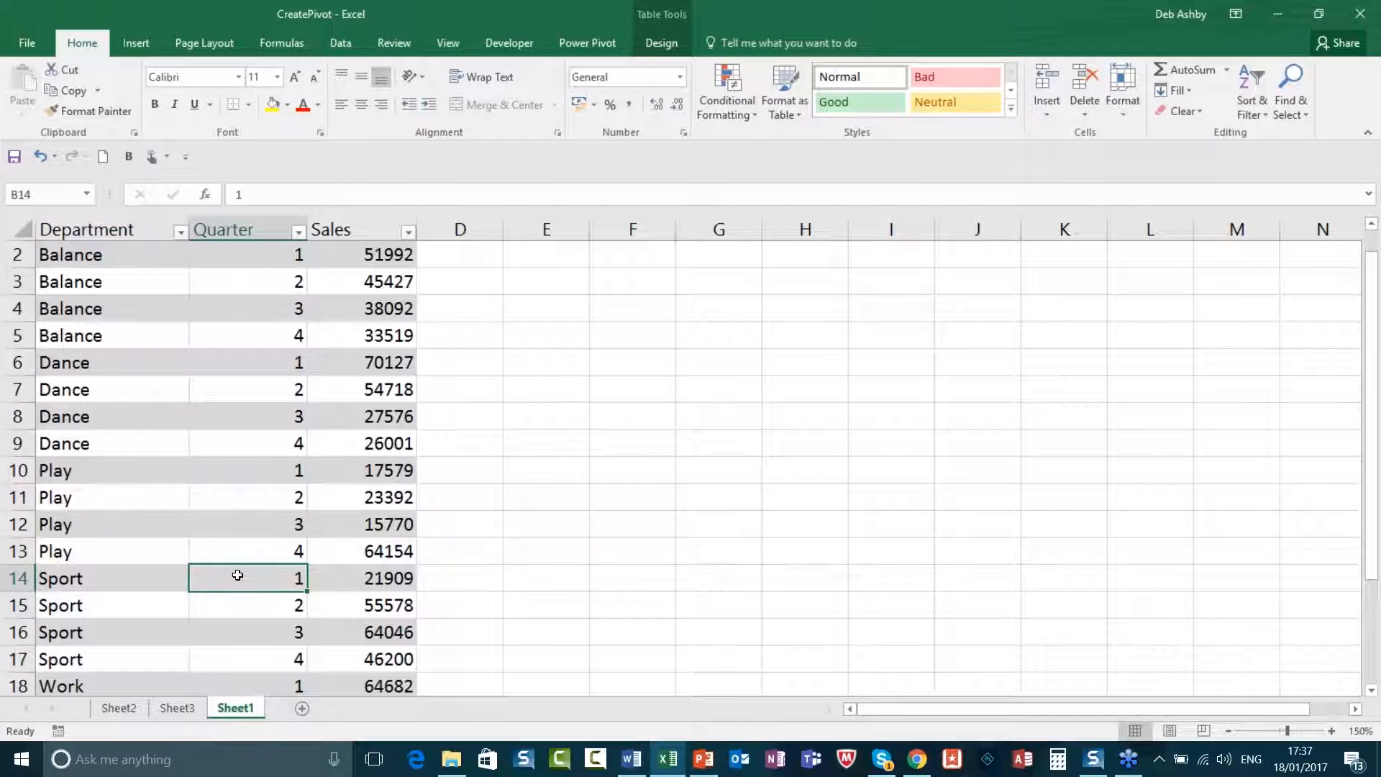
{"action": "scroll", "coordinate": [237, 574], "scroll_direction": "up", "scroll_amount": 1}
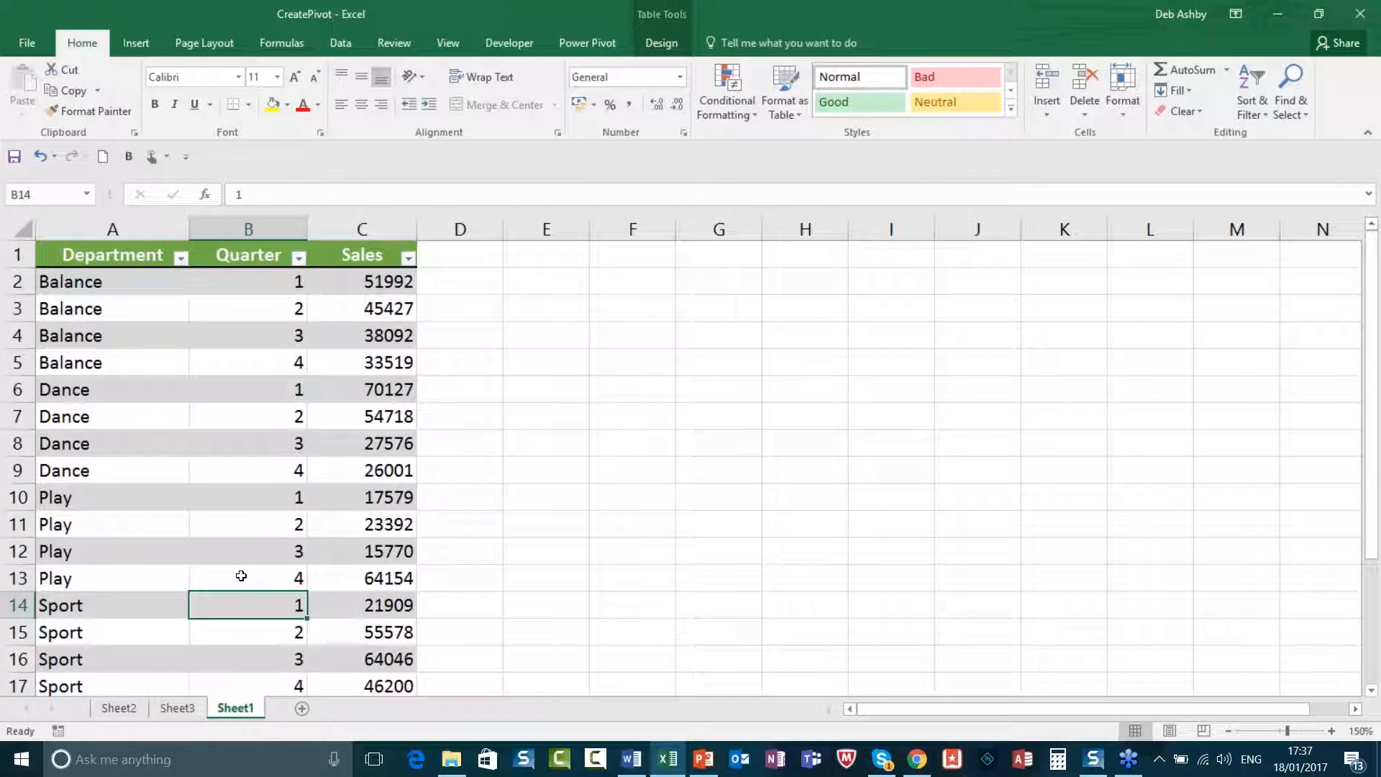
{"action": "left_click", "coordinate": [249, 423]}
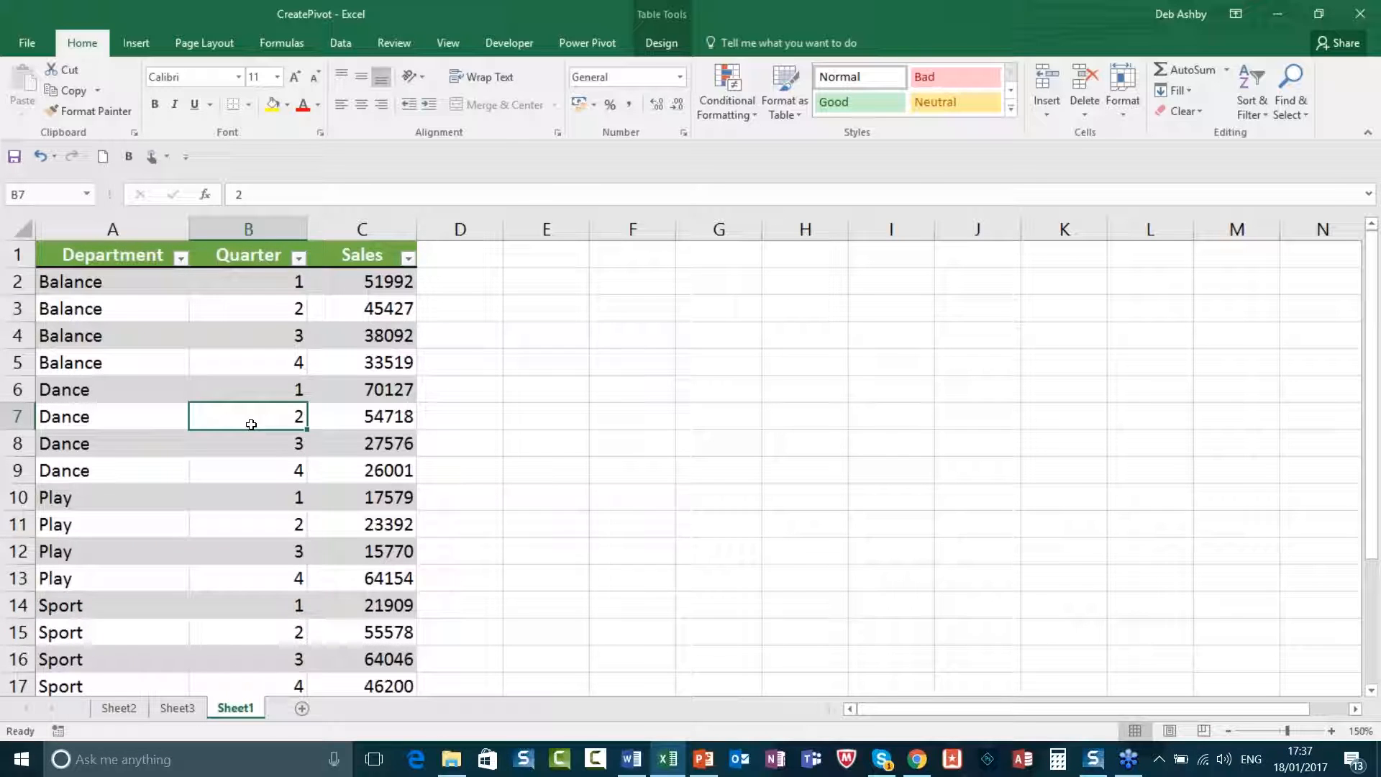
{"action": "left_click", "coordinate": [223, 441]}
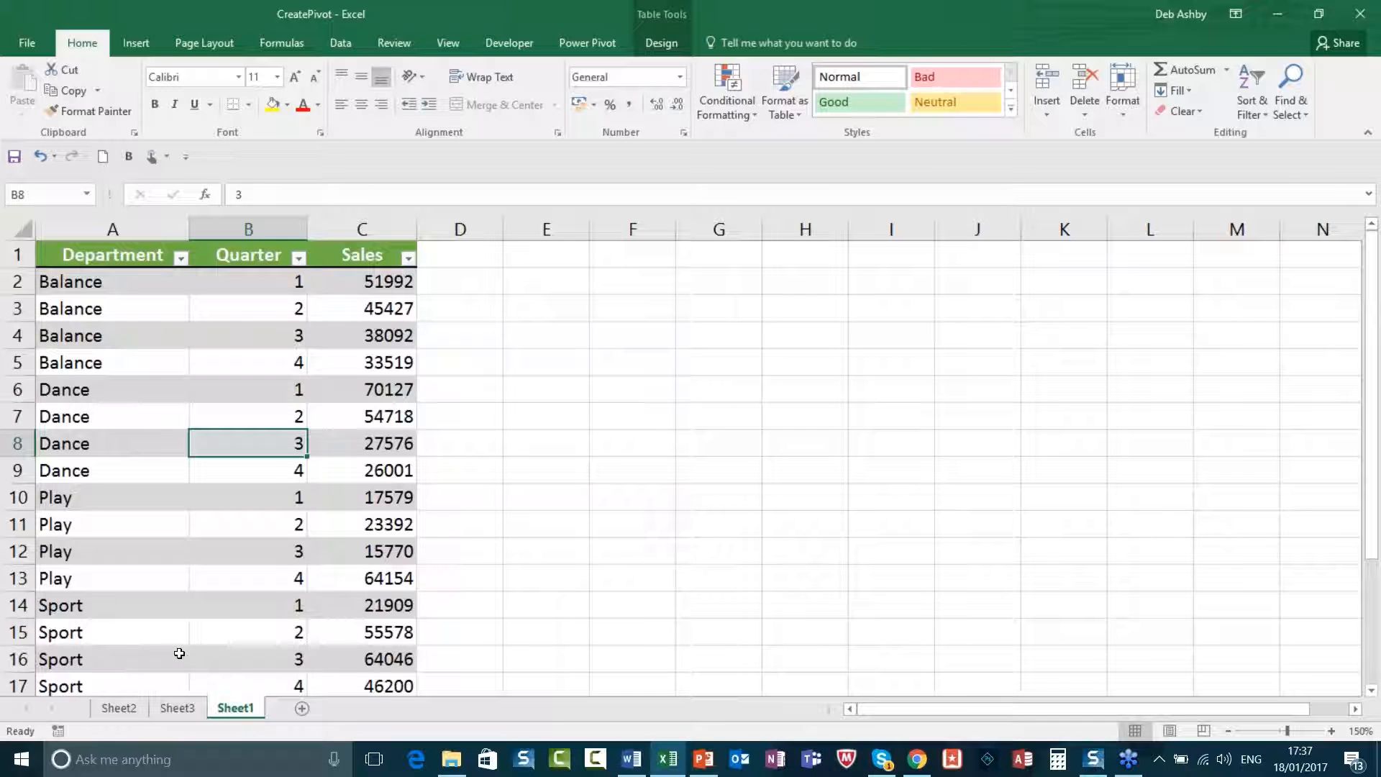
{"action": "left_click", "coordinate": [233, 368]}
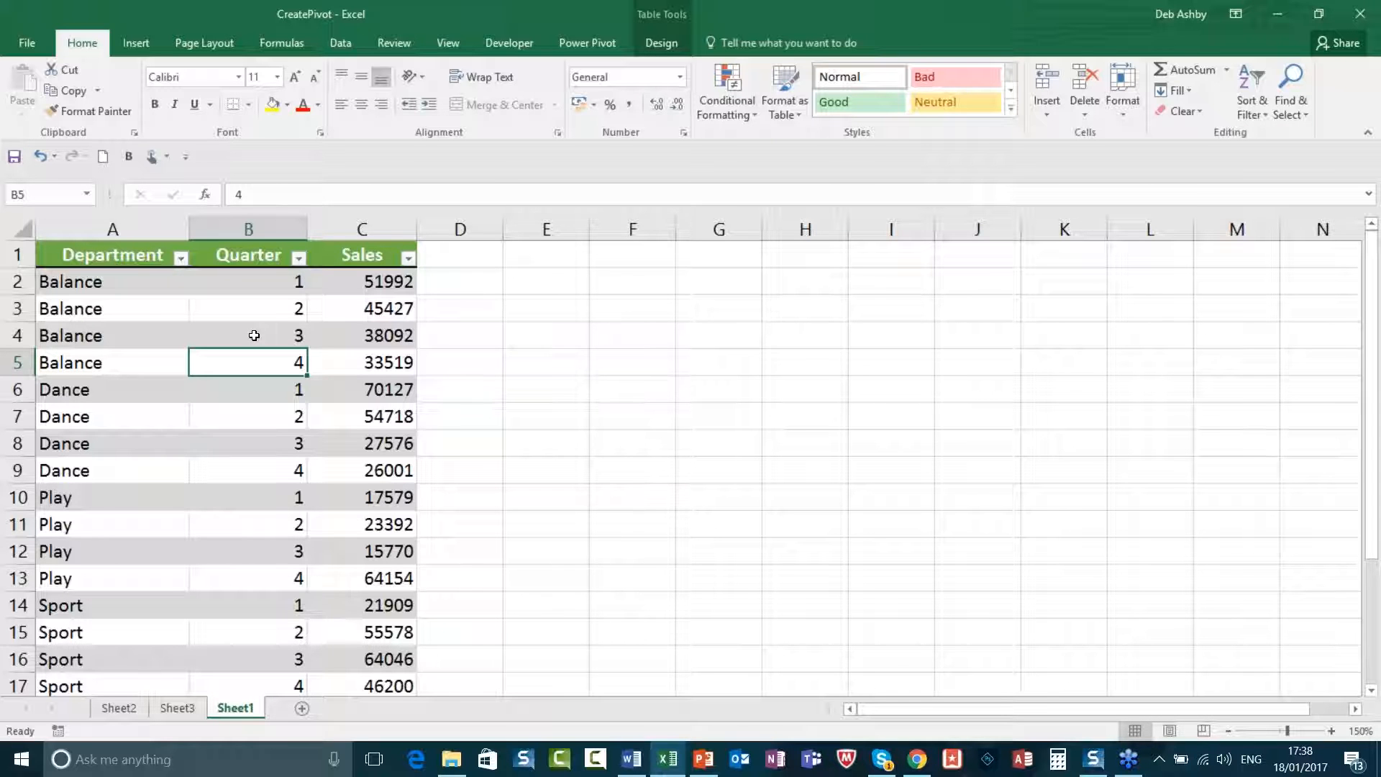
{"action": "left_click", "coordinate": [260, 424]}
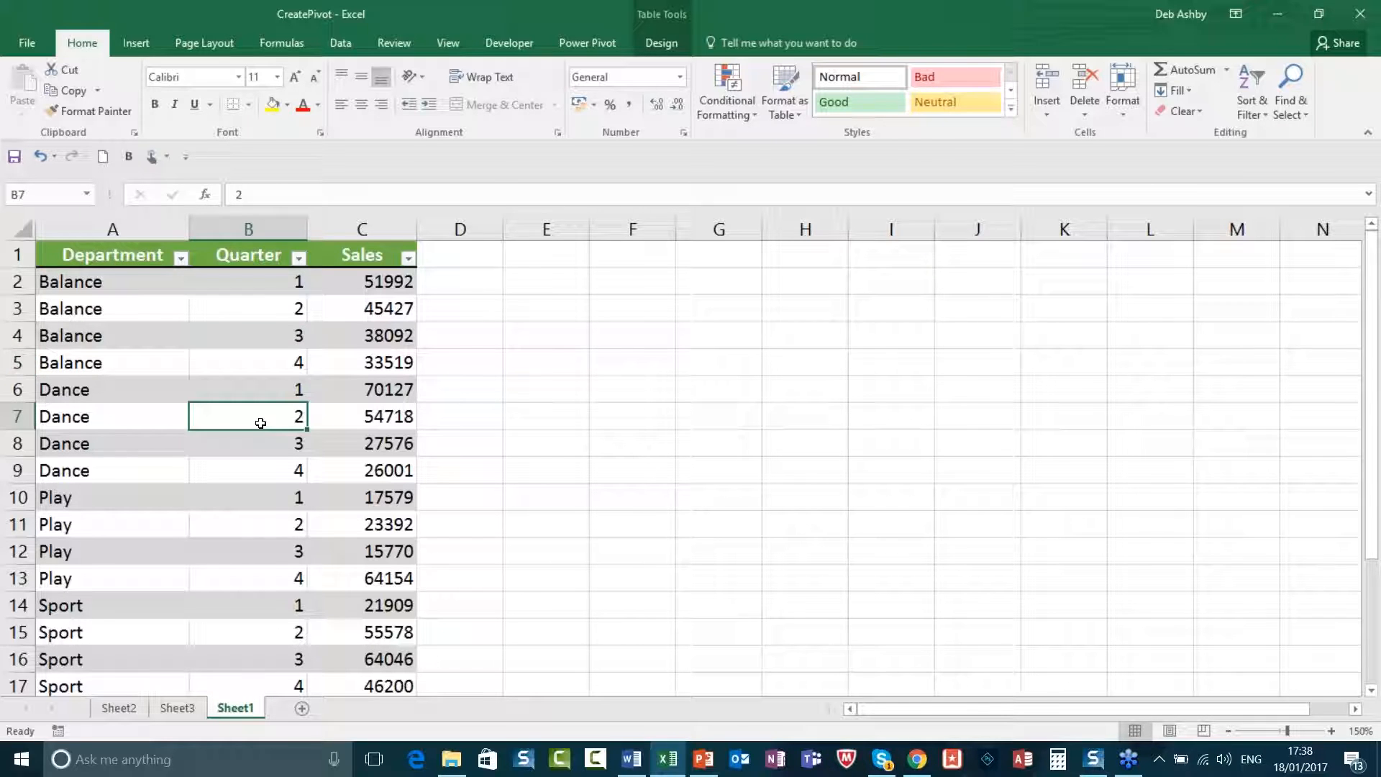
{"action": "left_click", "coordinate": [248, 386]}
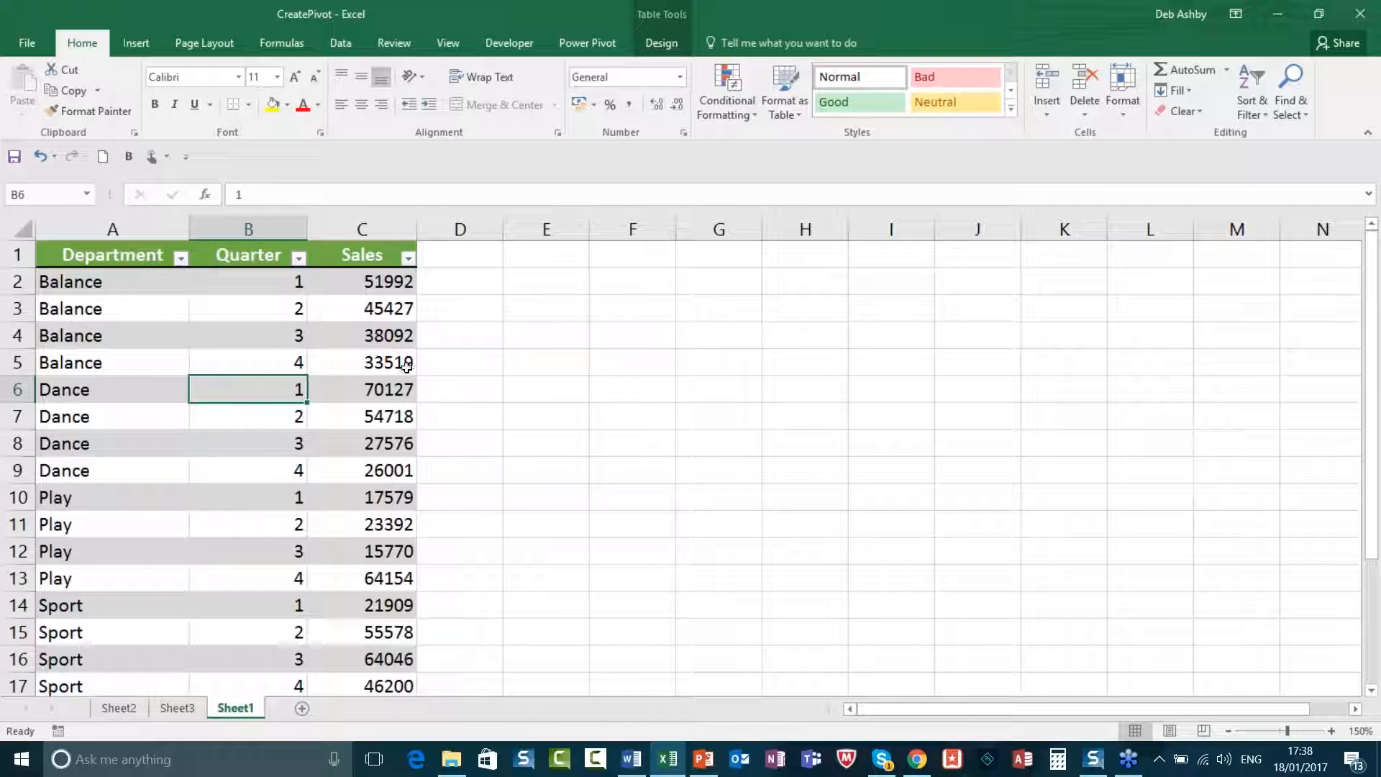
{"action": "left_click", "coordinate": [230, 337]}
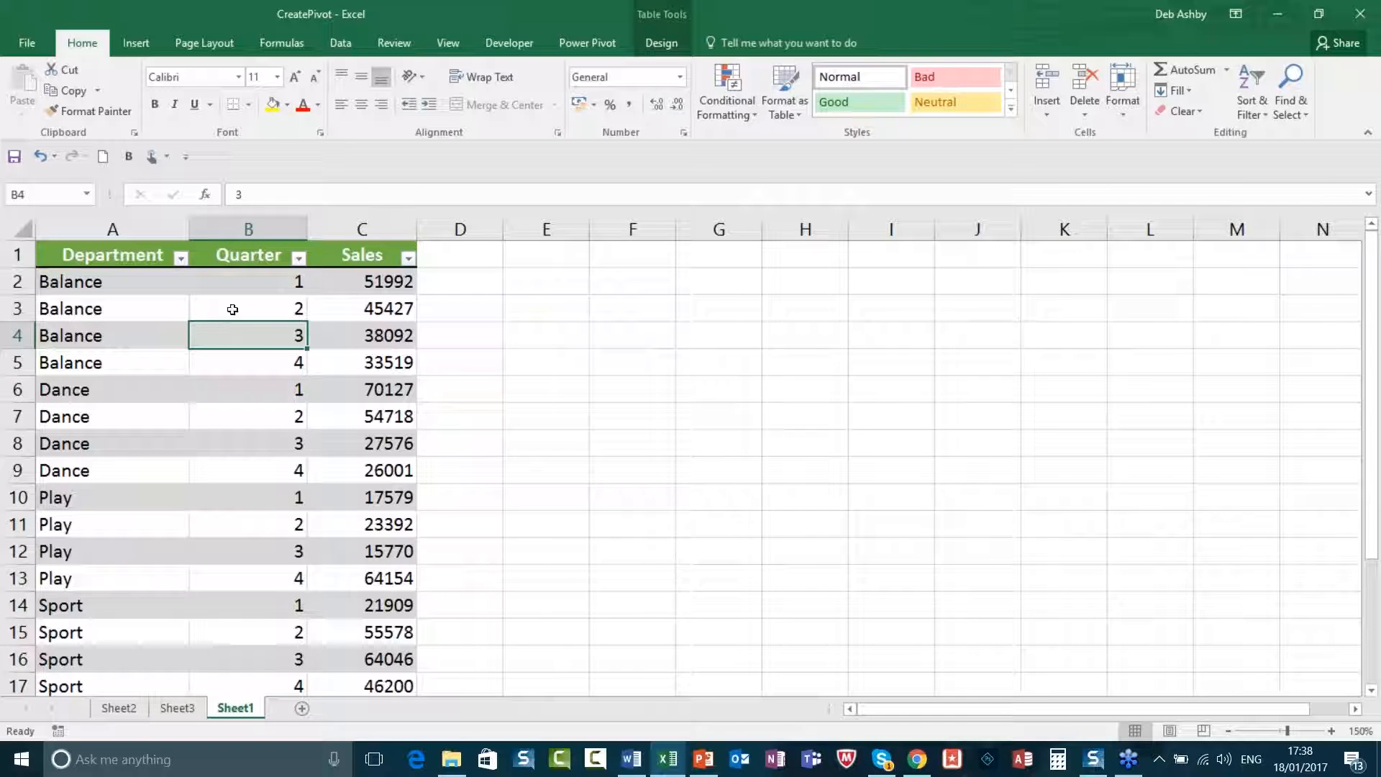
{"action": "left_click", "coordinate": [232, 309]}
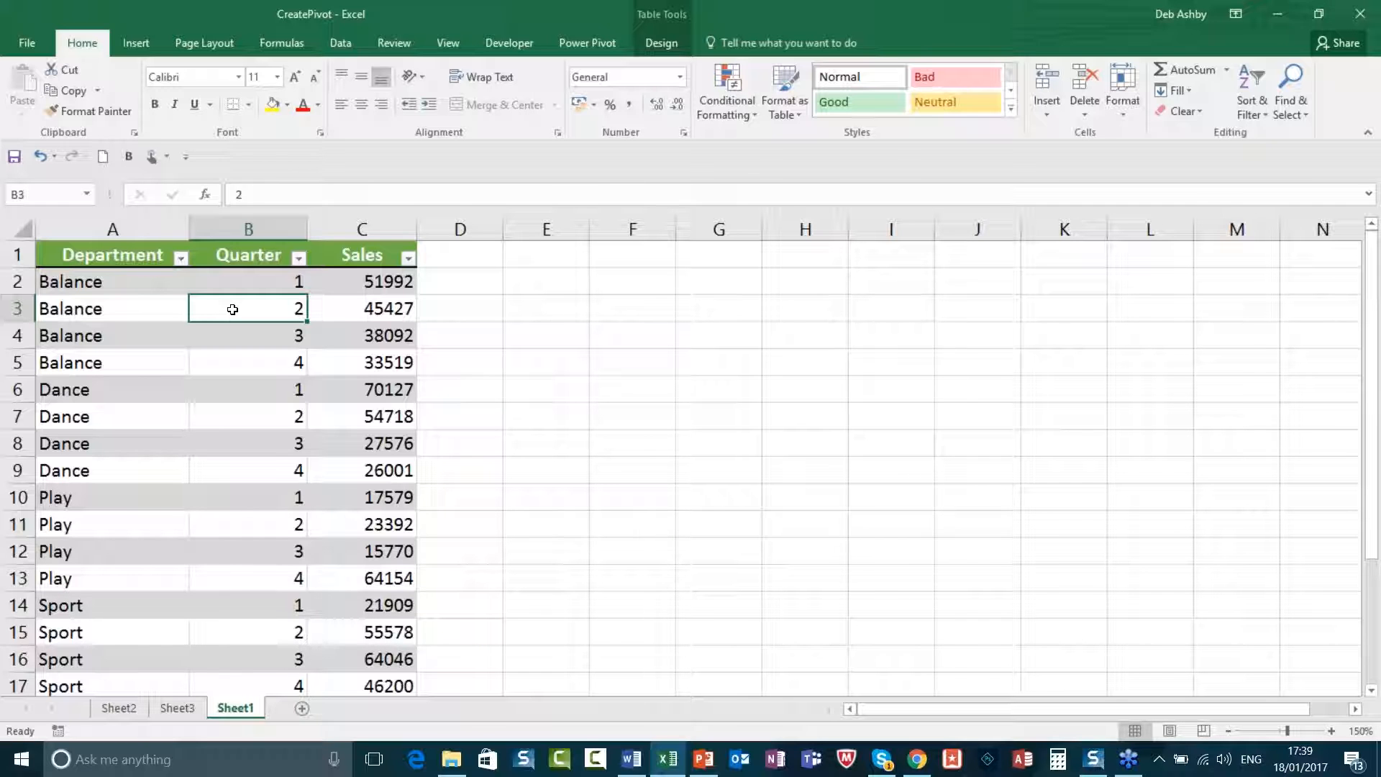
{"action": "left_click", "coordinate": [1367, 41]}
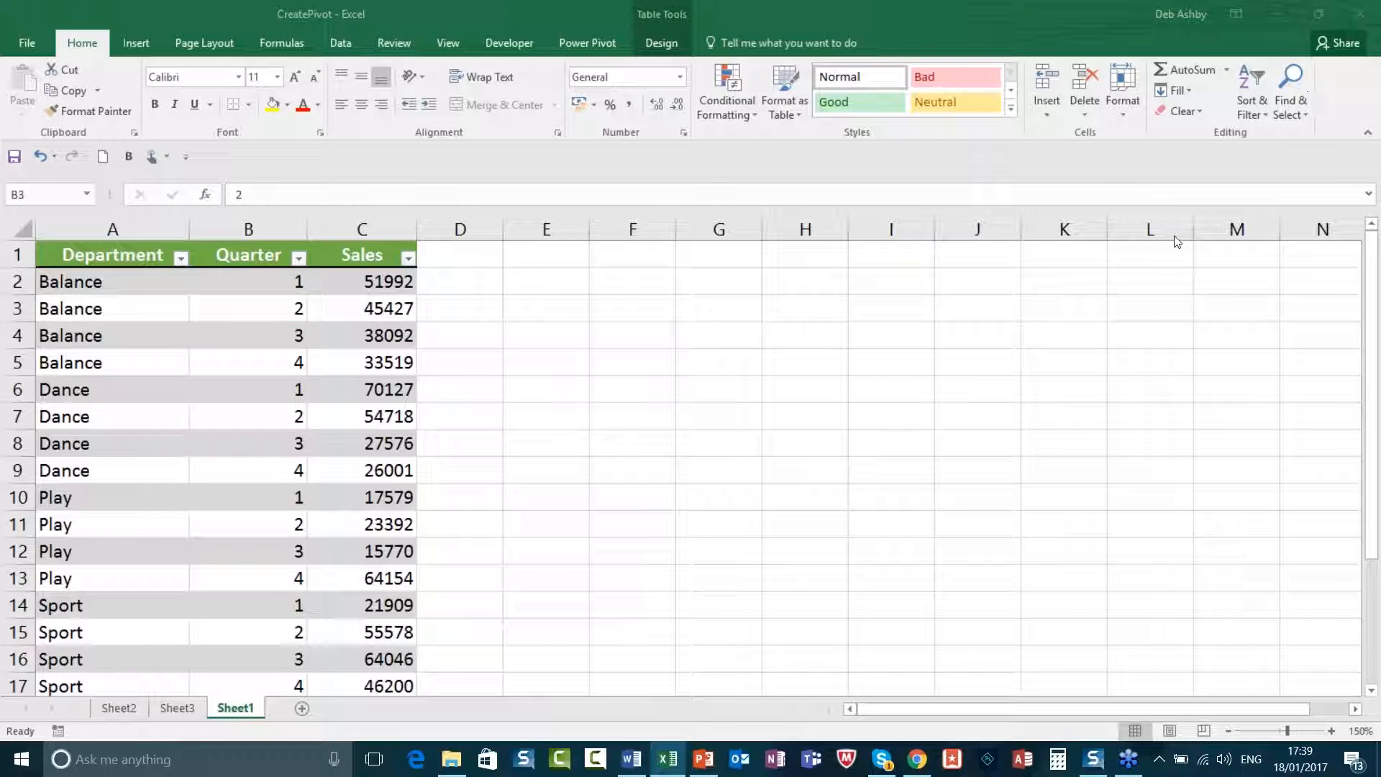